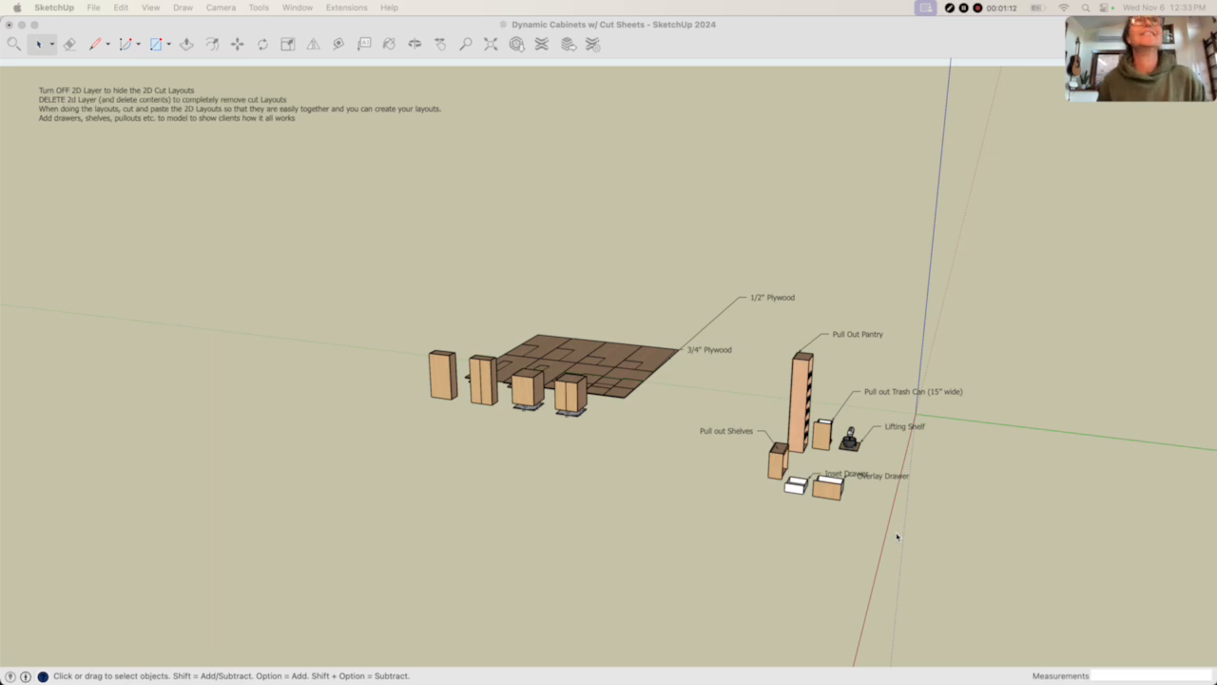
pyautogui.click(580, 501)
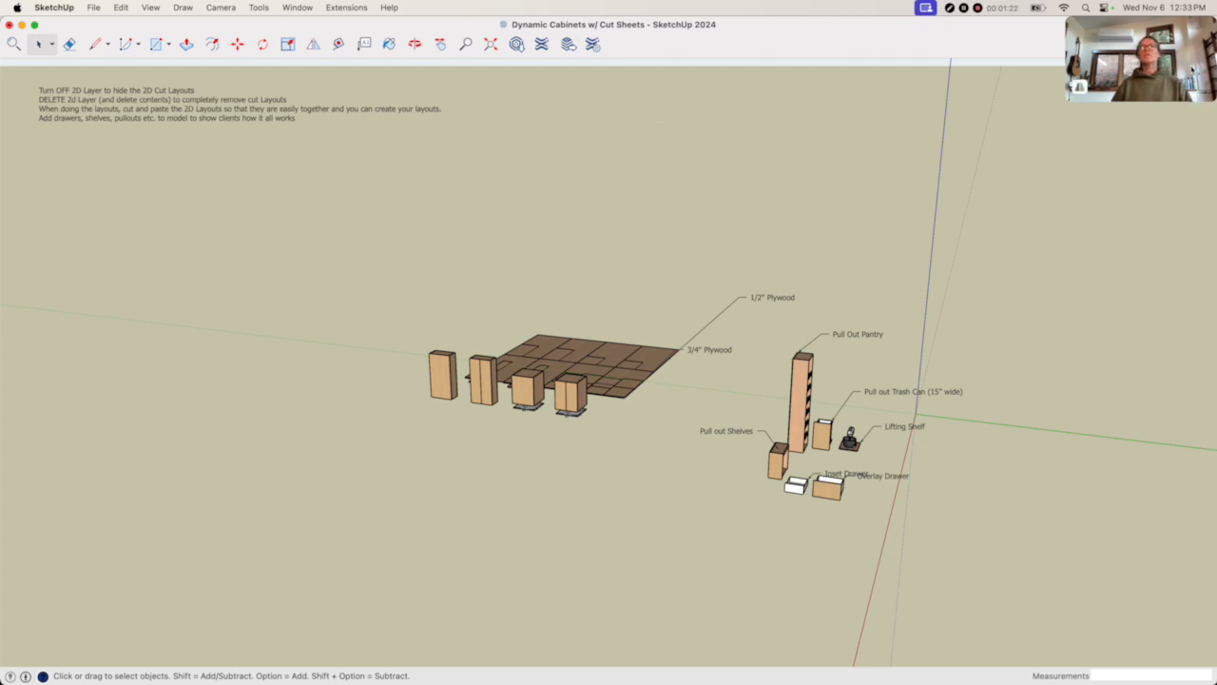
pyautogui.moveTo(1167, 32); pyautogui.dragTo(101, 617)
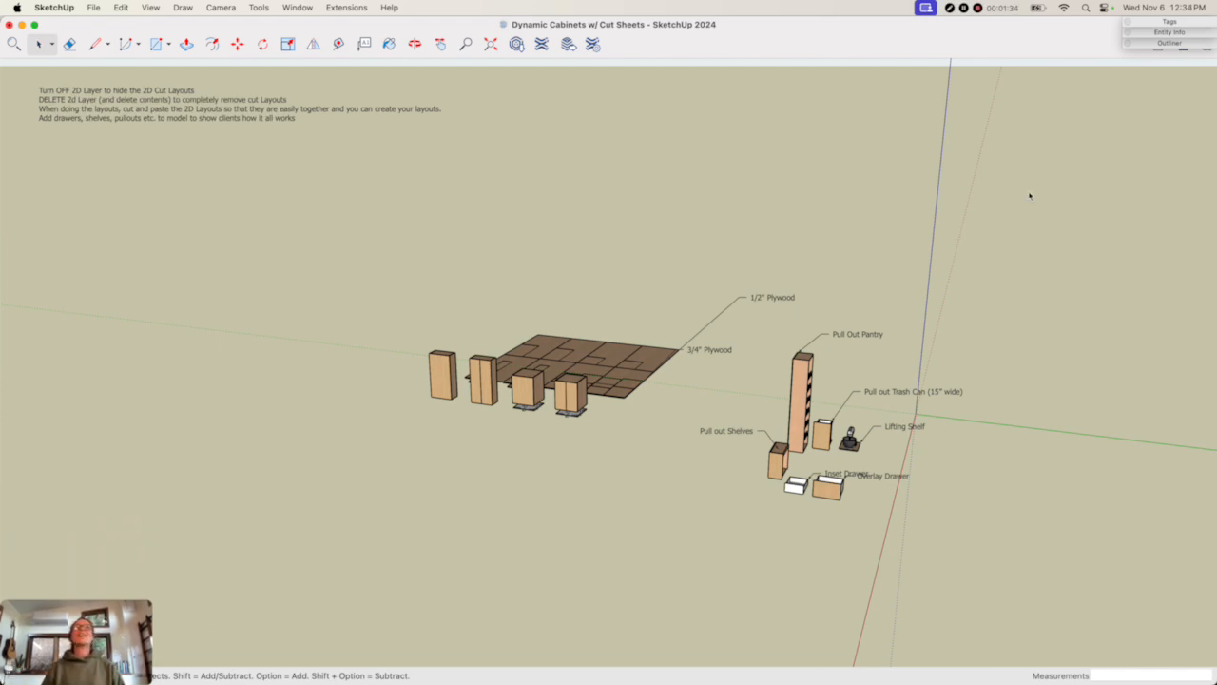
# - Expand Tags, Entity Info and Outliner to review the model's organization, and collapse them again
pyautogui.click(1190, 23)
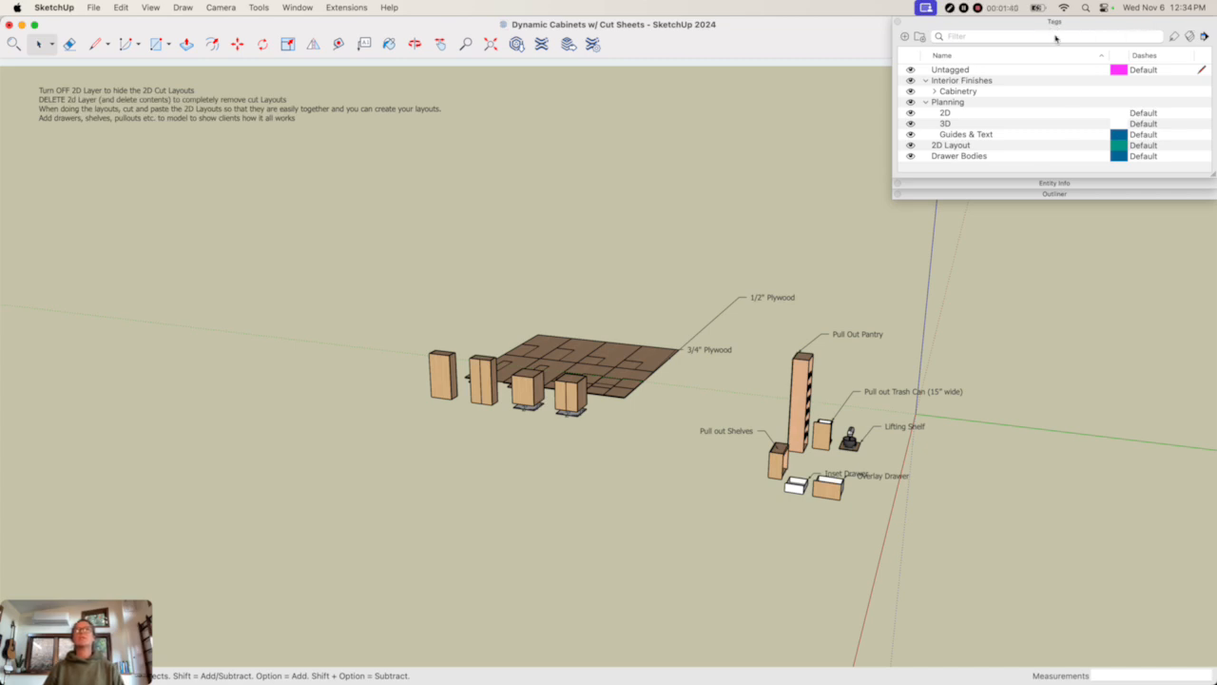
pyautogui.click(1063, 184)
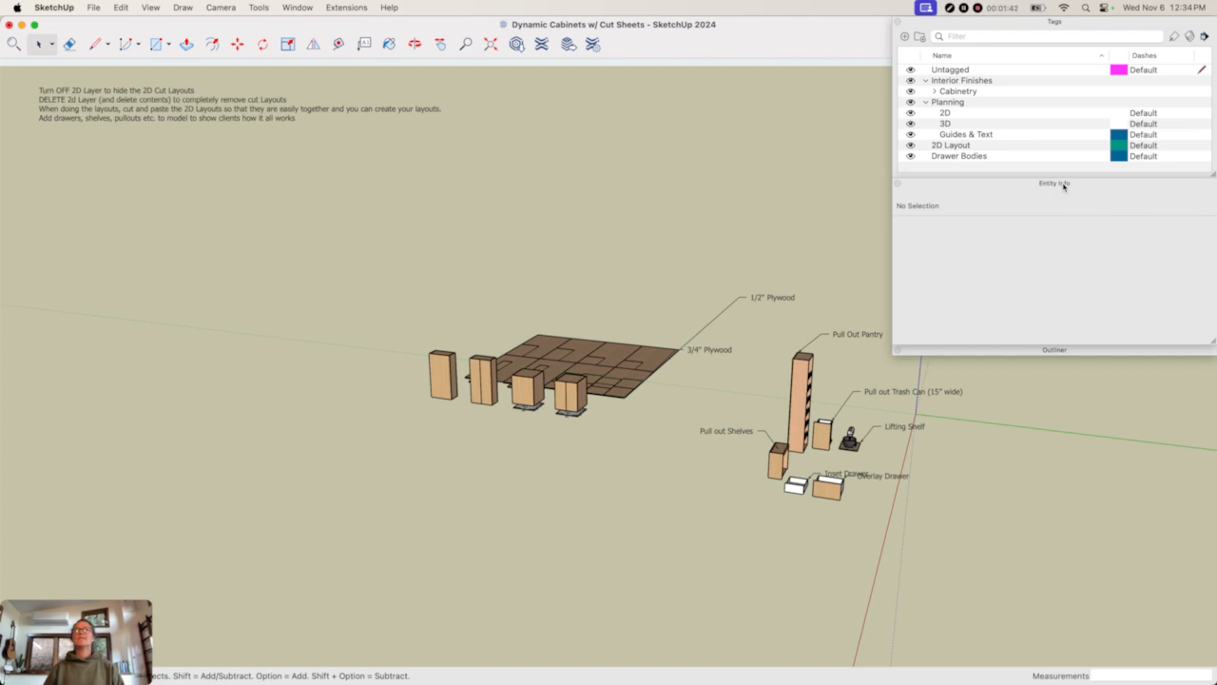
pyautogui.click(1060, 351)
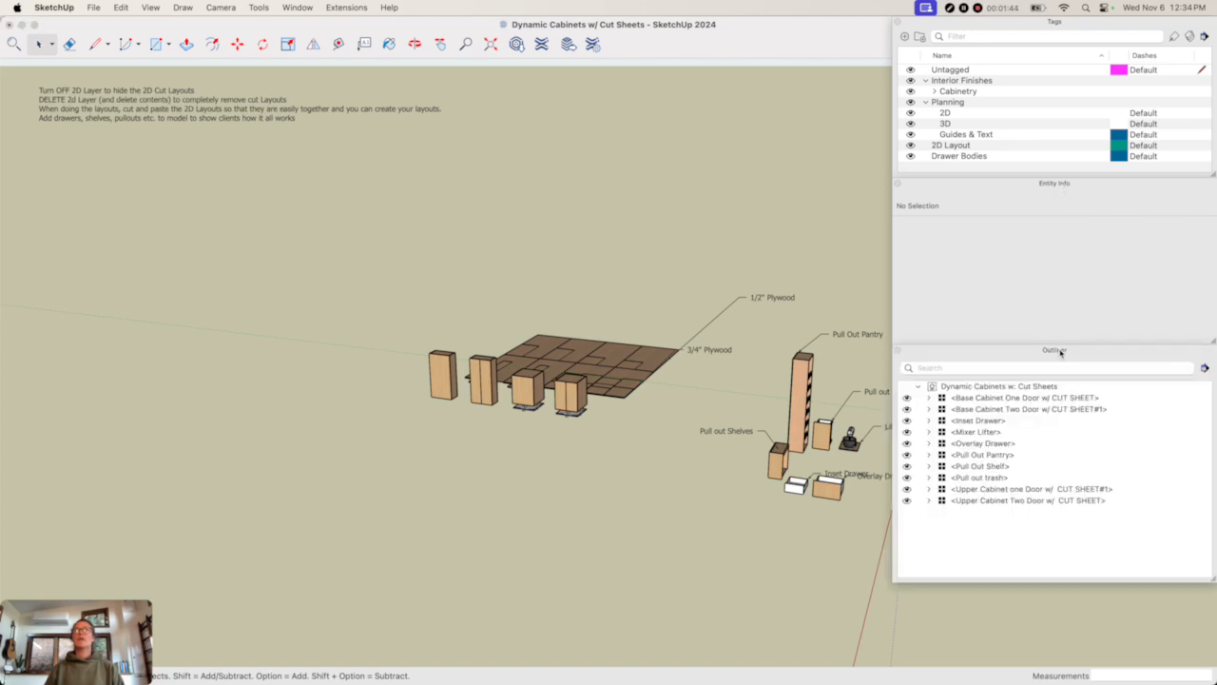
pyautogui.click(1063, 350)
pyautogui.click(1072, 184)
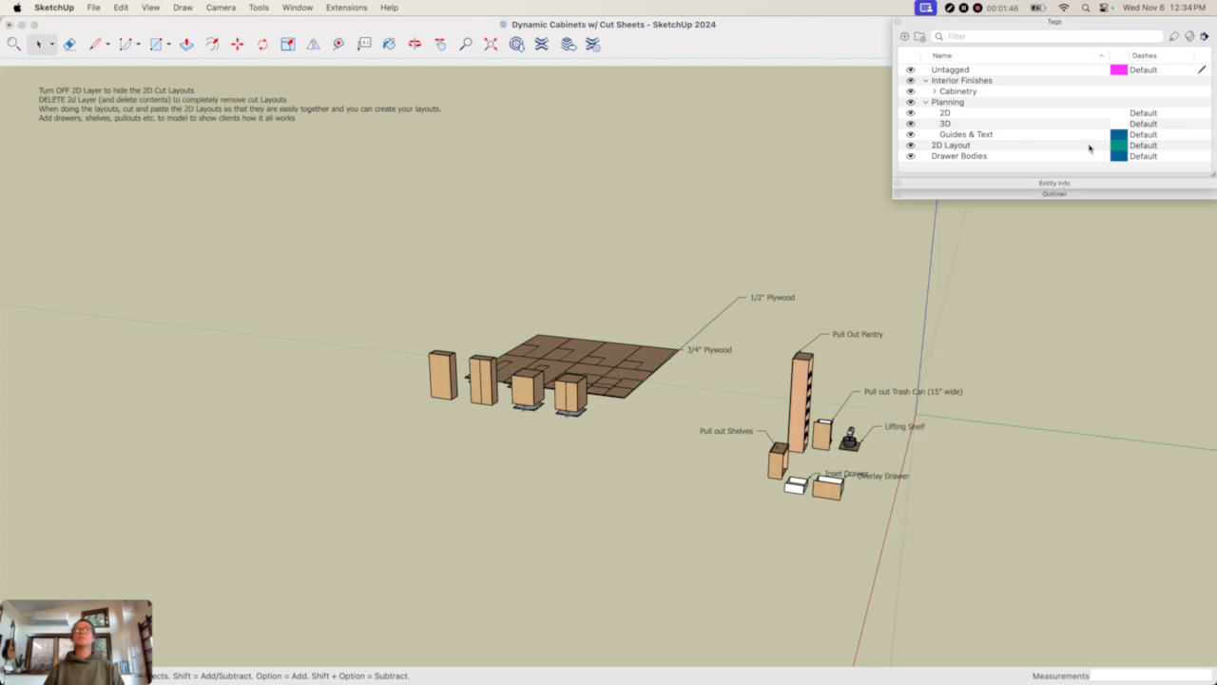
pyautogui.click(1062, 23)
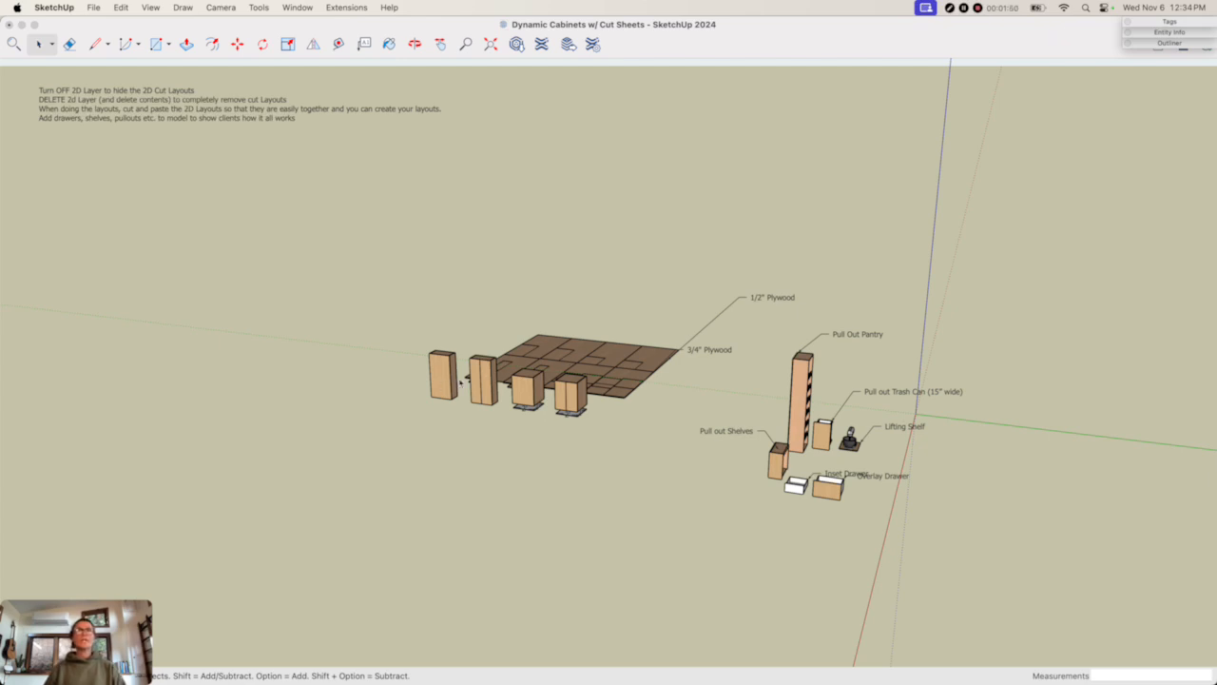
# - Inspect the entity info of the footprint and the right side panel inside the single-door base cabinet, and exit the component
pyautogui.scroll(1, 513, 374)
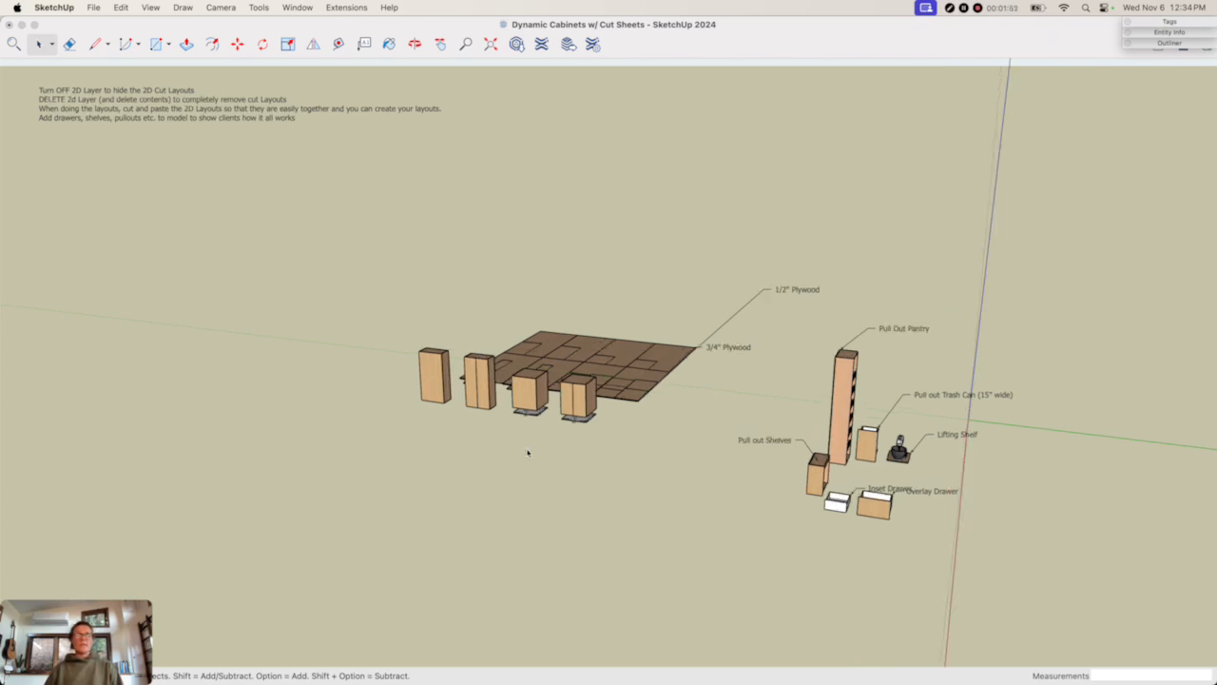
pyautogui.hotkey('shift', 'f')
pyautogui.scroll(3, 509, 385)
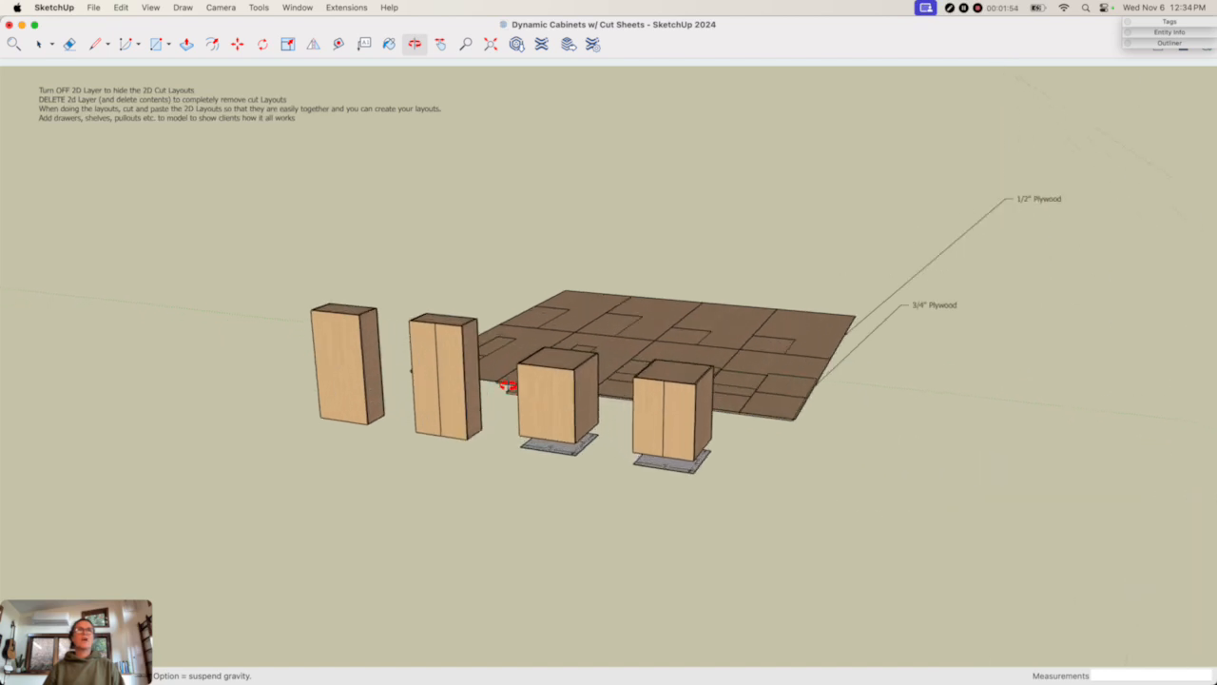
pyautogui.moveTo(509, 385); pyautogui.dragTo(394, 348, button='middle')
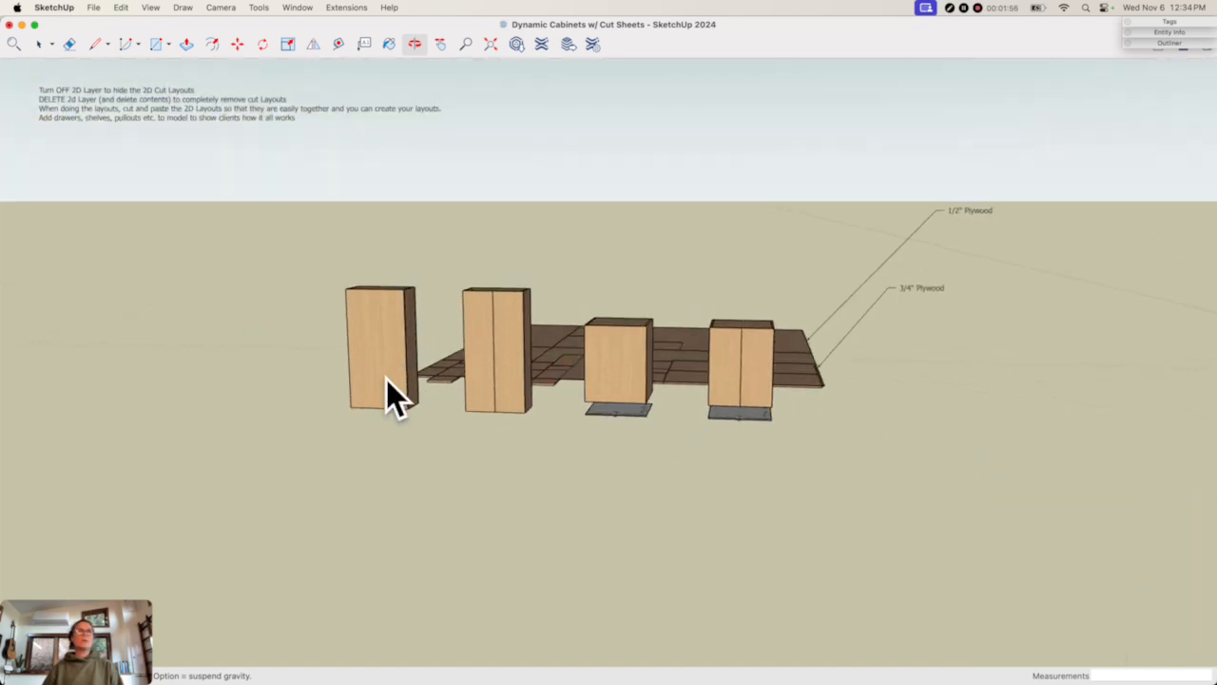
pyautogui.press('space')
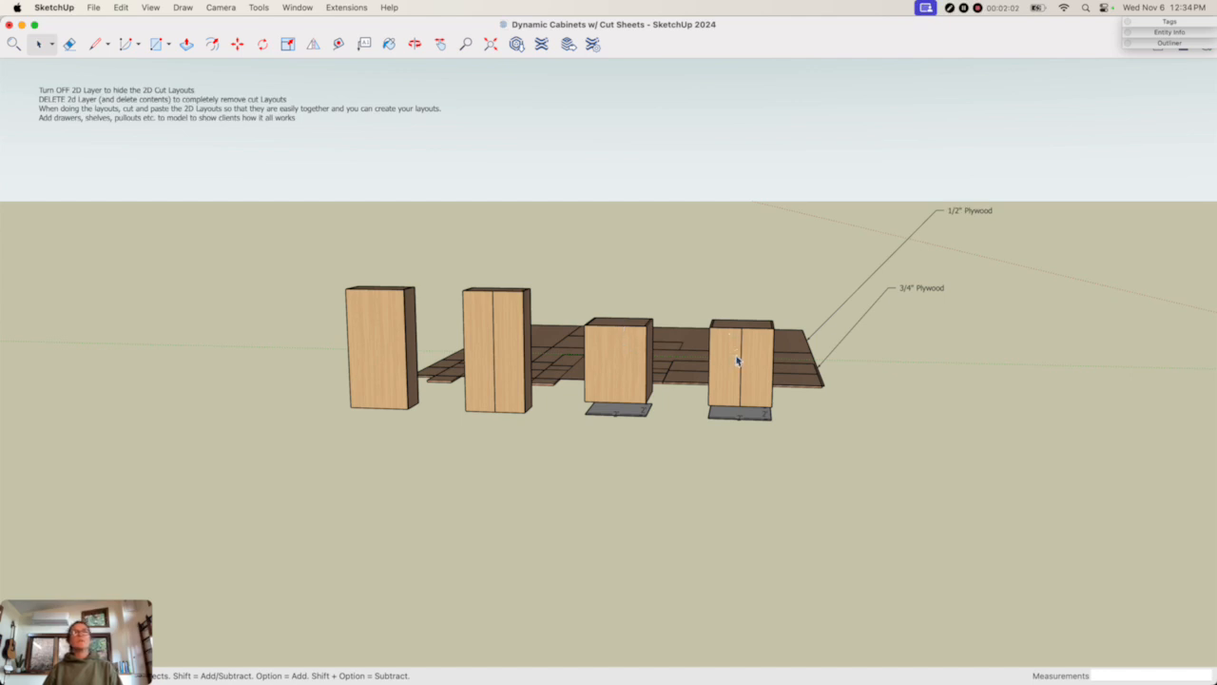
pyautogui.click(634, 415)
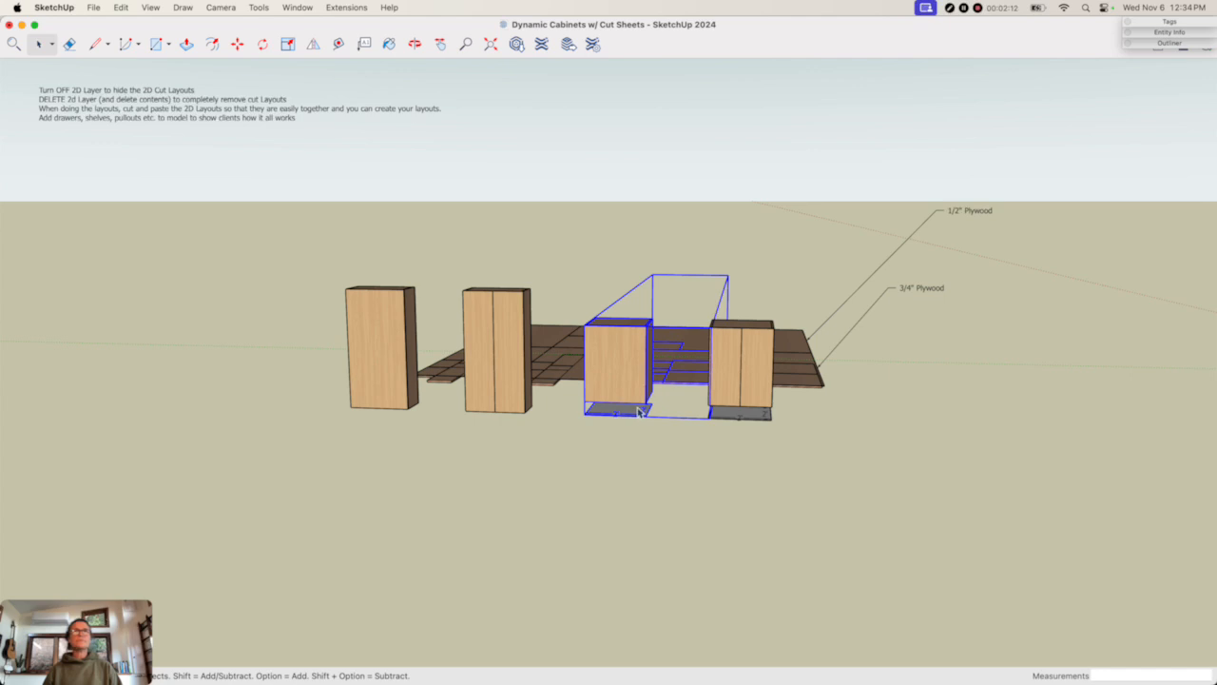
pyautogui.doubleClick(634, 414)
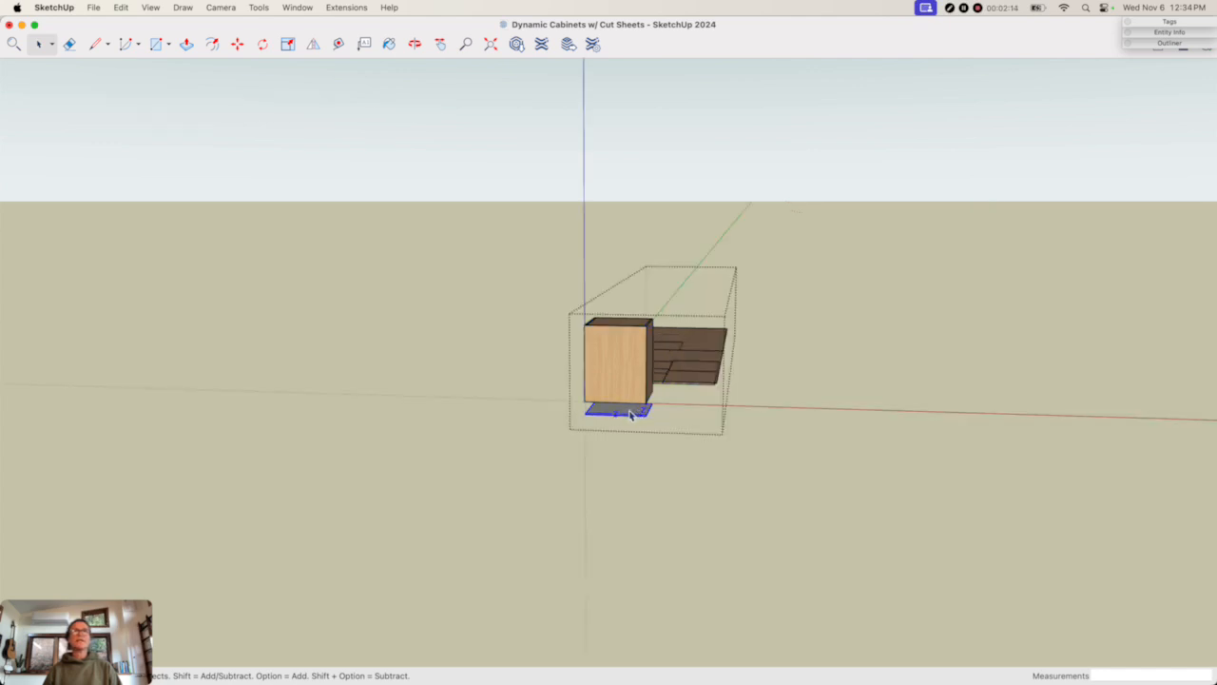
pyautogui.press('super+i')
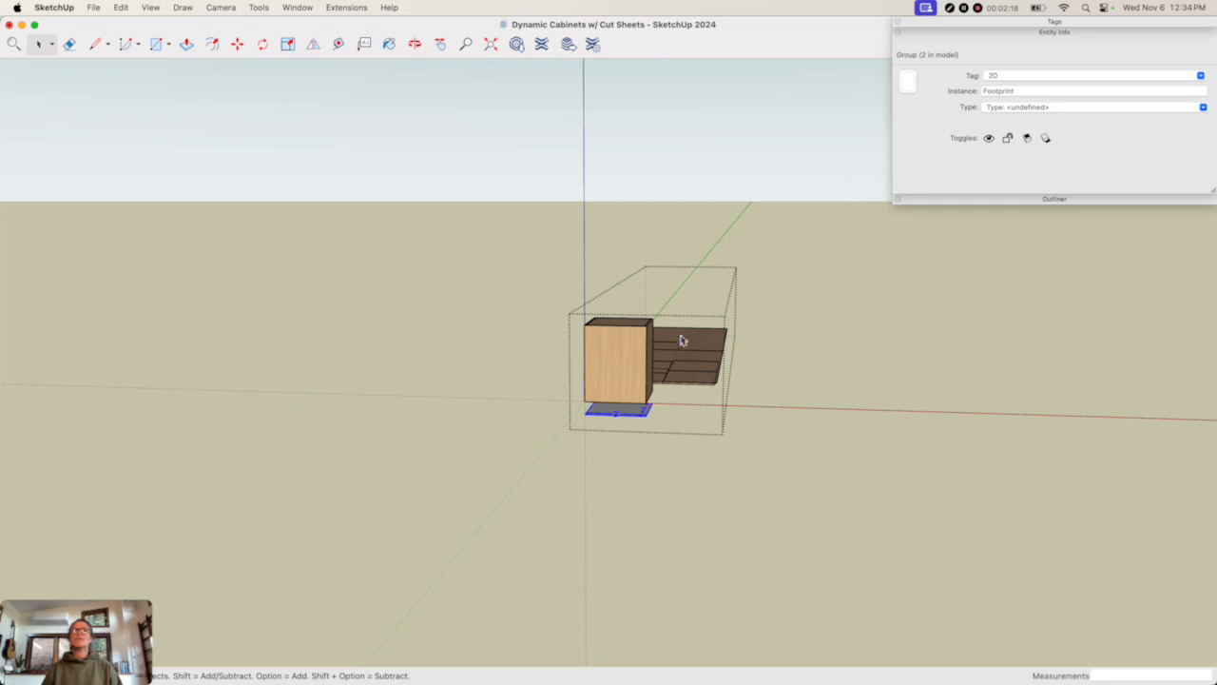
pyautogui.click(651, 344)
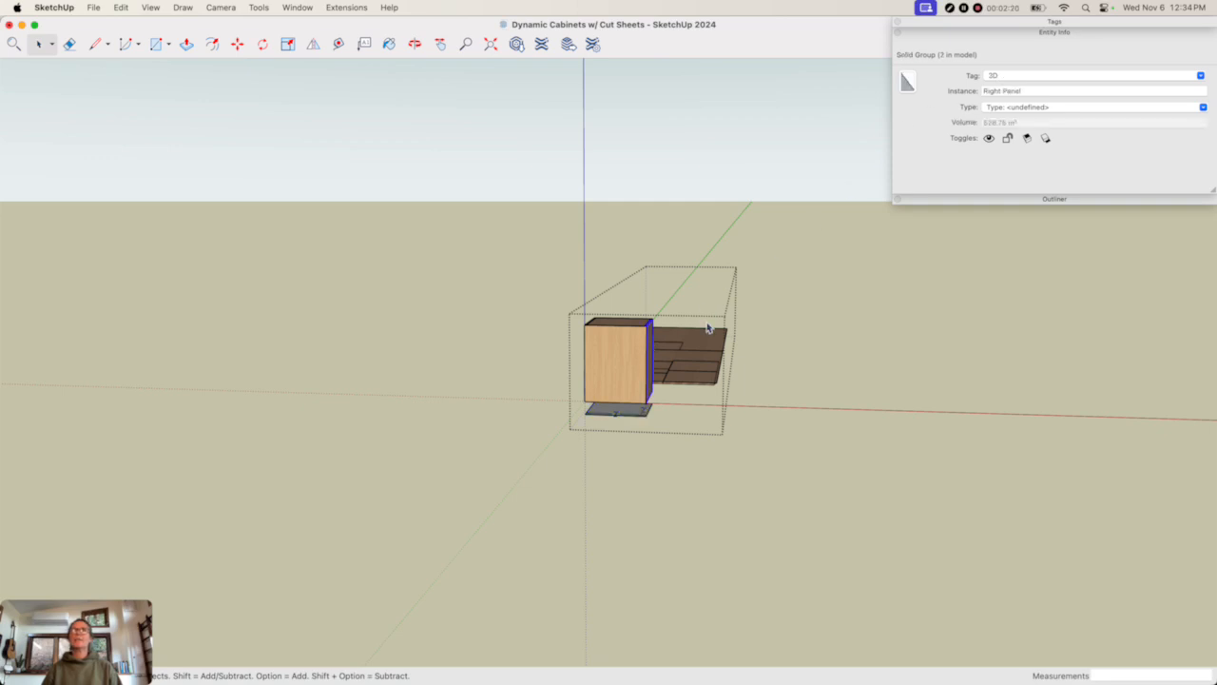
pyautogui.click(843, 411)
pyautogui.click(843, 411)
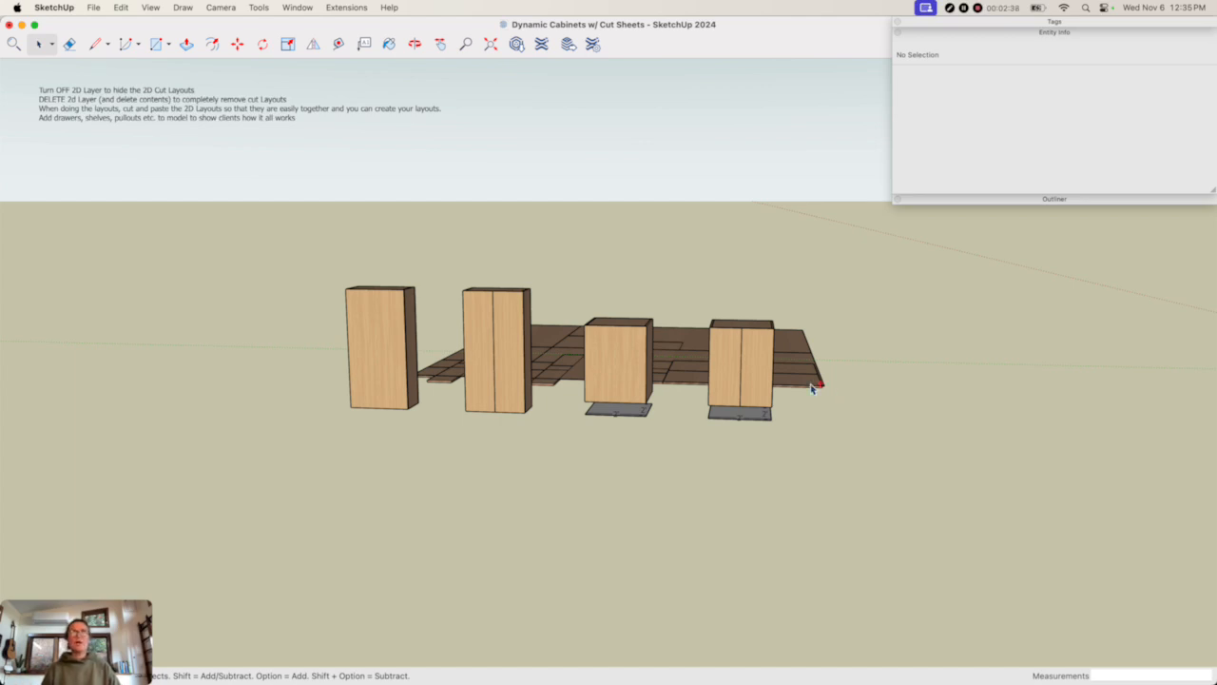
# - Open and close the doors of the two-door and single-door base cabinets with the Interact tool
pyautogui.press('o')
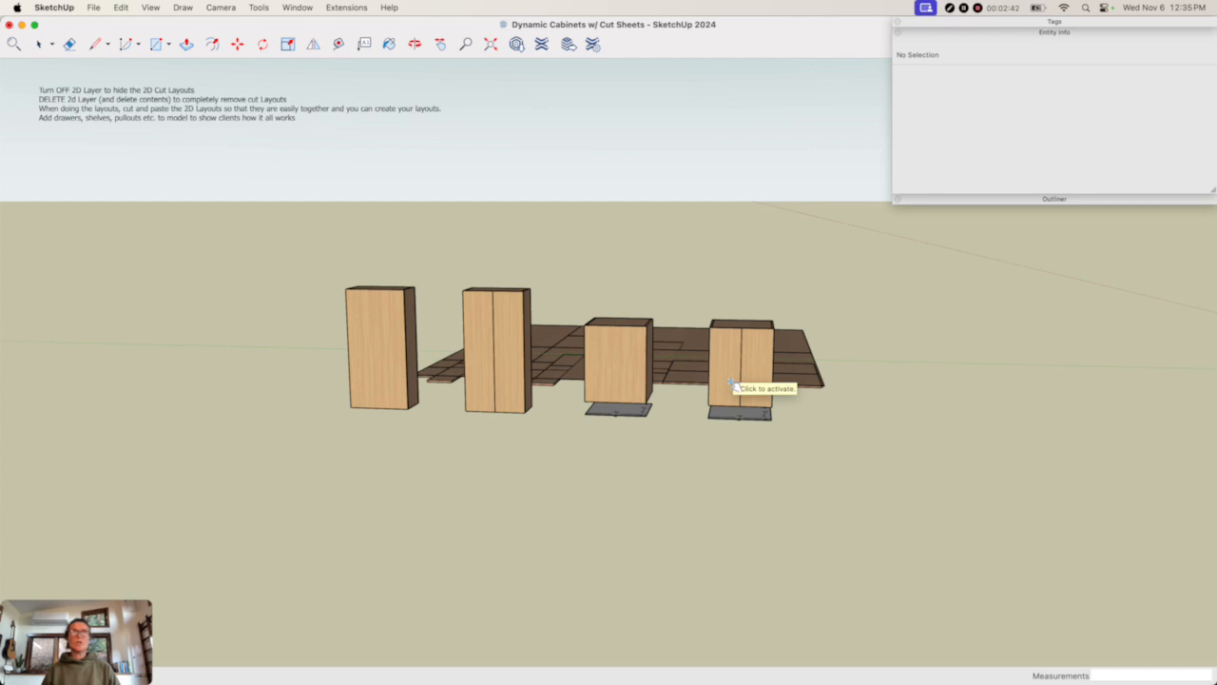
pyautogui.click(763, 374)
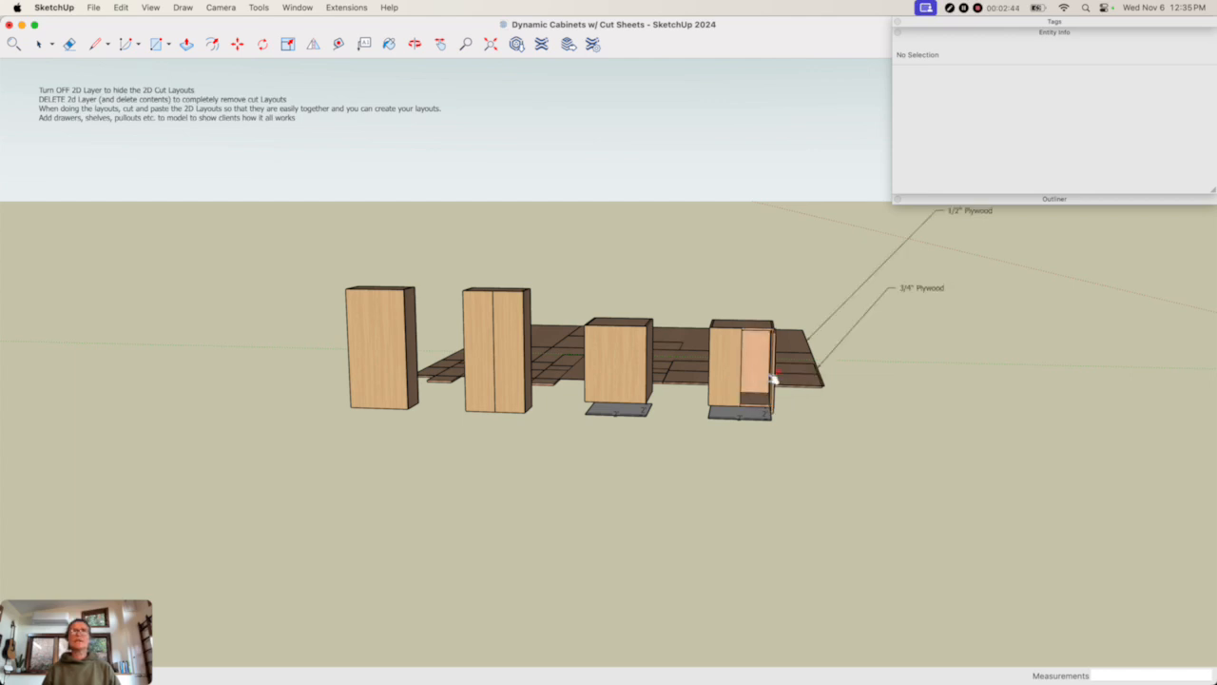
pyautogui.click(729, 354)
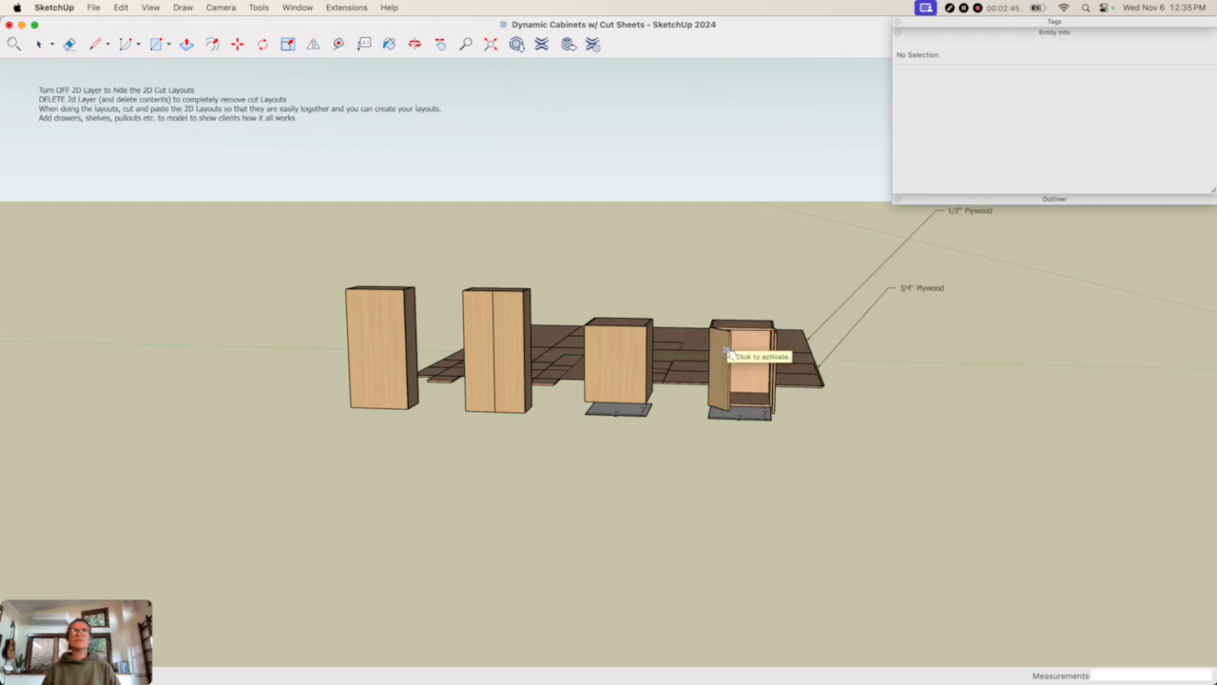
pyautogui.click(644, 357)
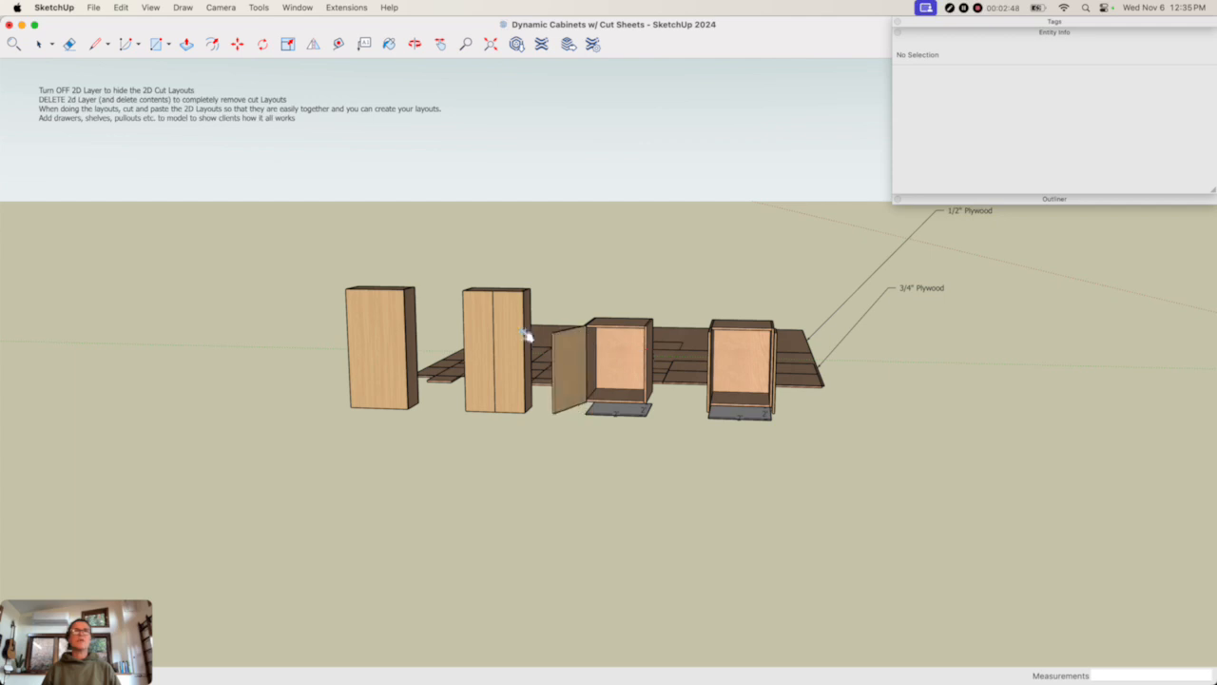
pyautogui.click(585, 344)
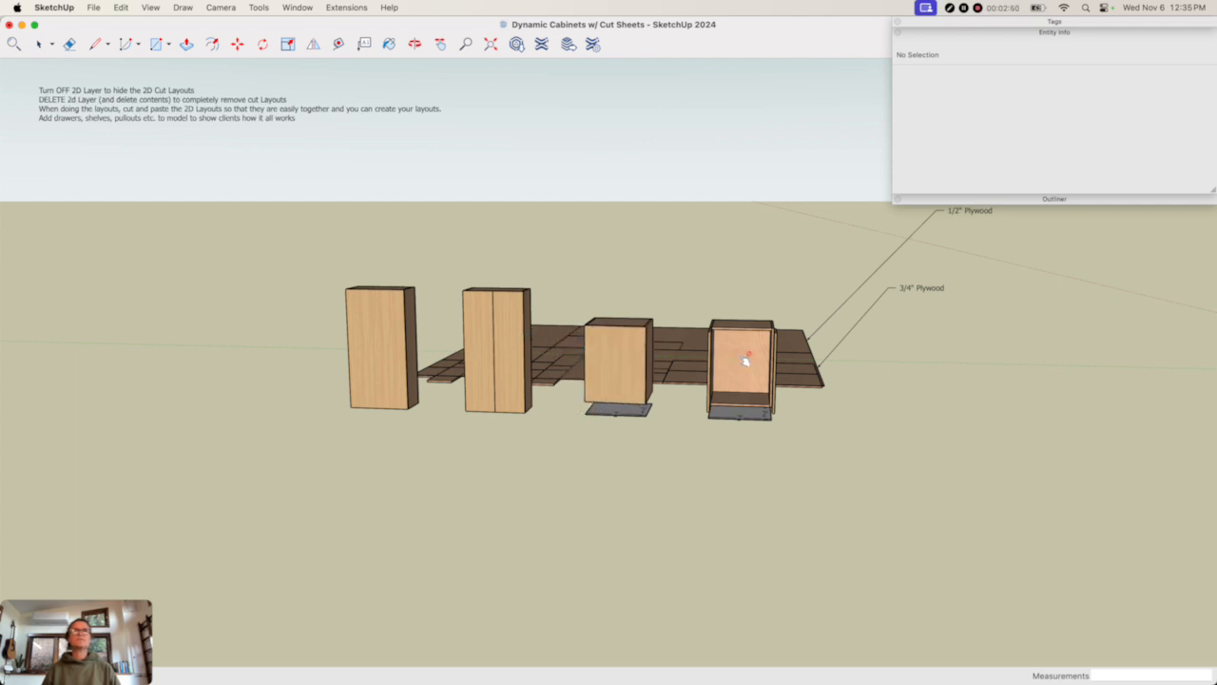
pyautogui.click(715, 356)
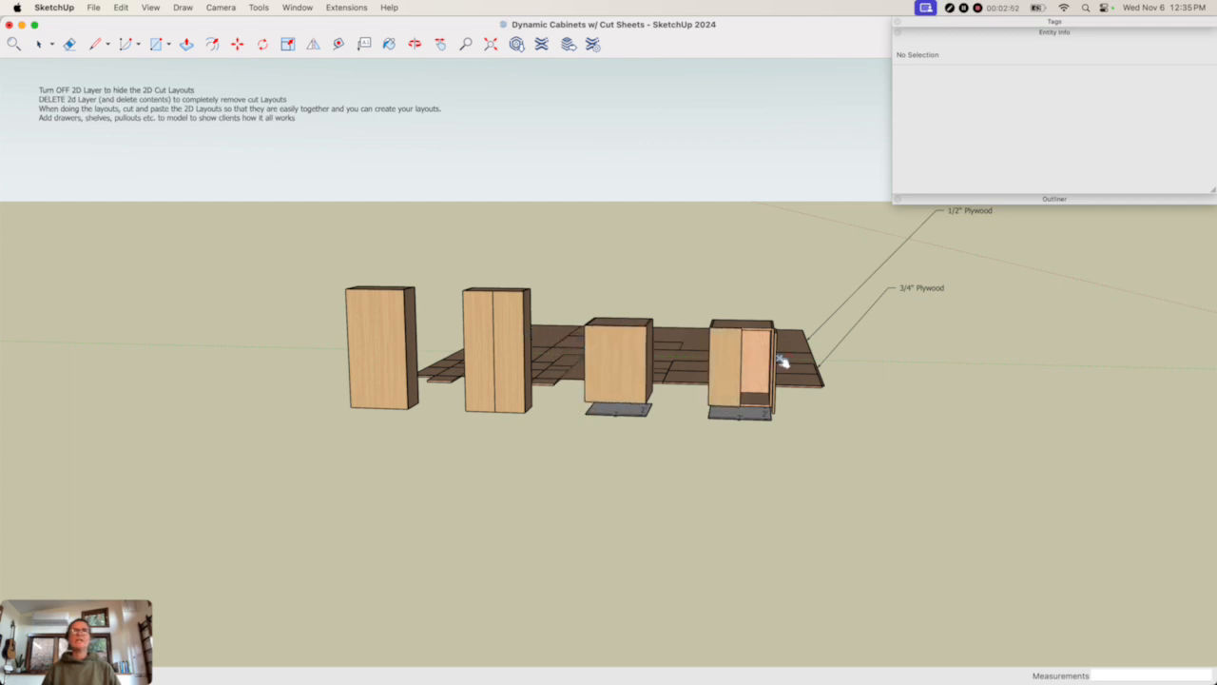
pyautogui.click(782, 359)
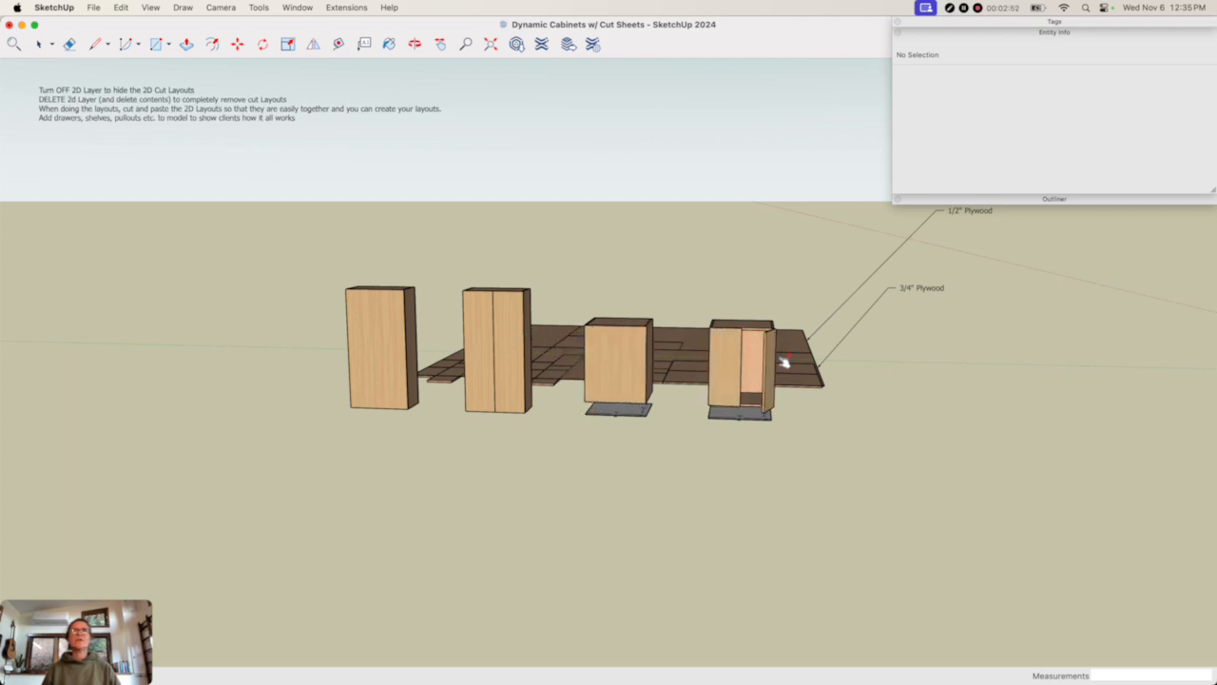
# - Open and close the door of the single-door upper cabinet
pyautogui.click(402, 343)
pyautogui.click(333, 336)
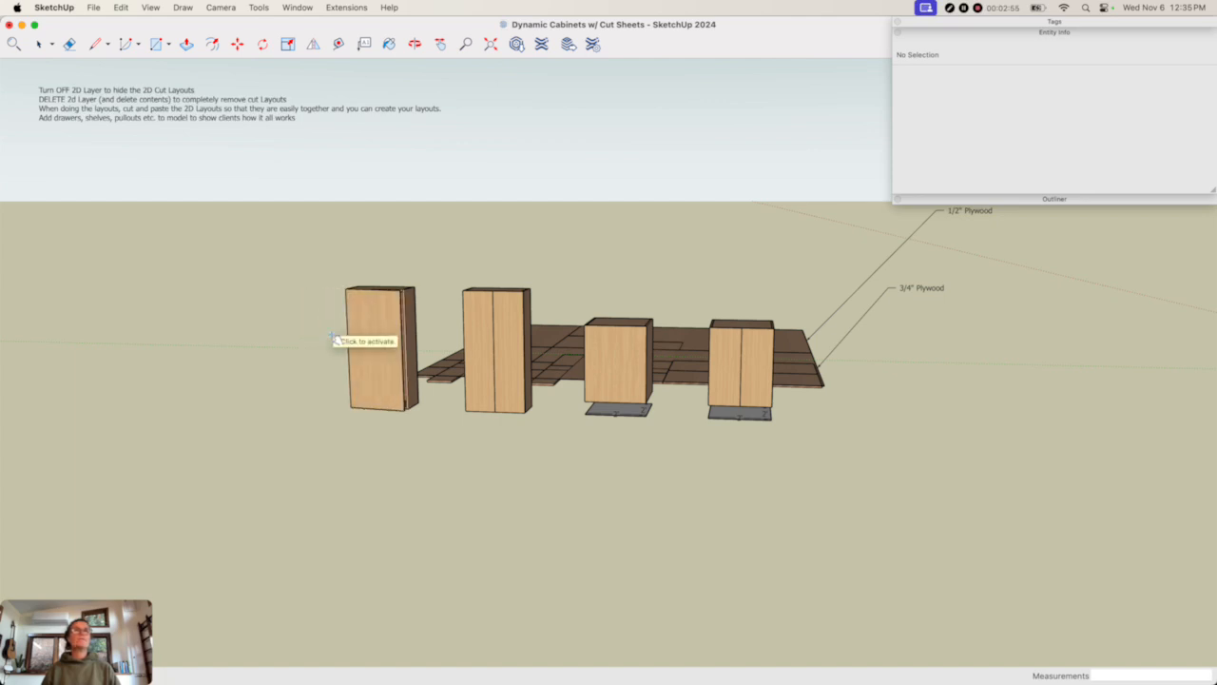
pyautogui.press('space')
# - Flip the single-door upper cabinet across its red plane to reverse the door swing
pyautogui.click(387, 333)
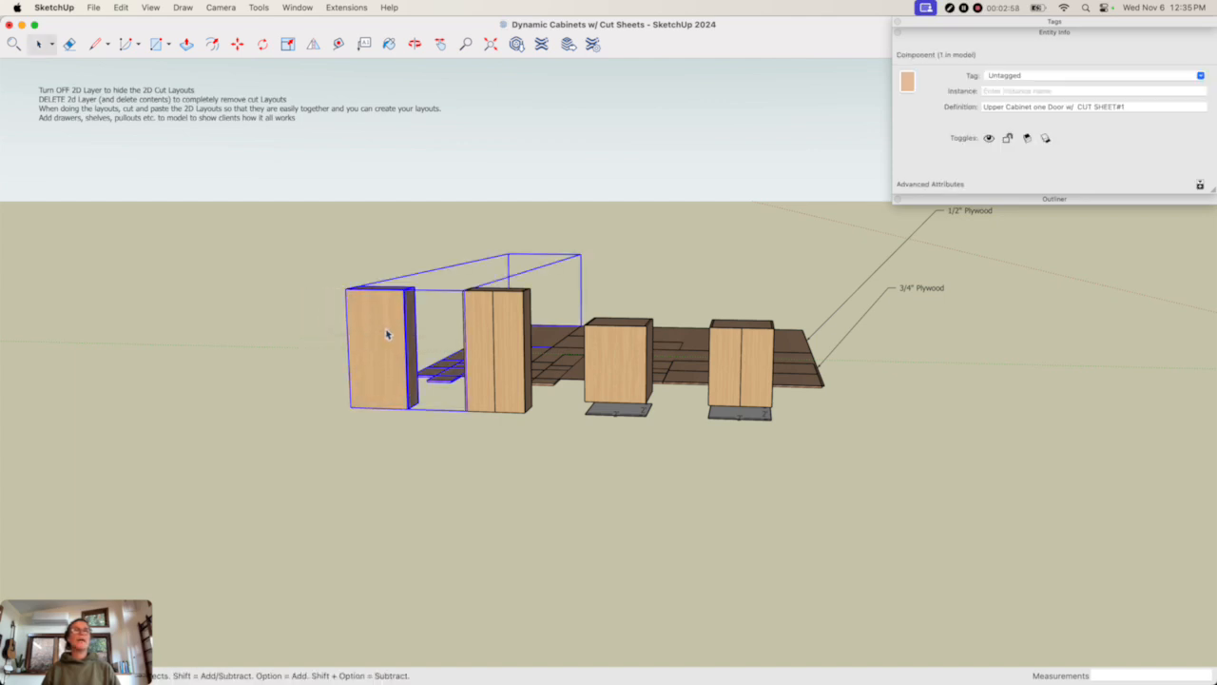
pyautogui.click(317, 46)
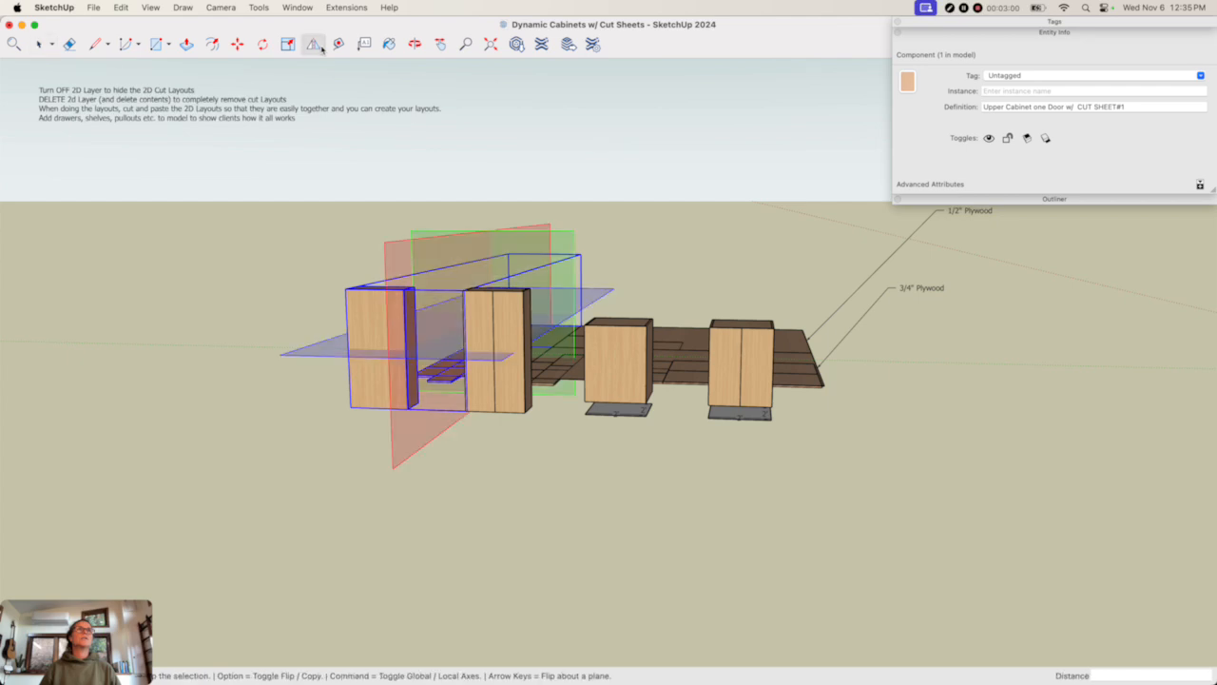
pyautogui.click(403, 272)
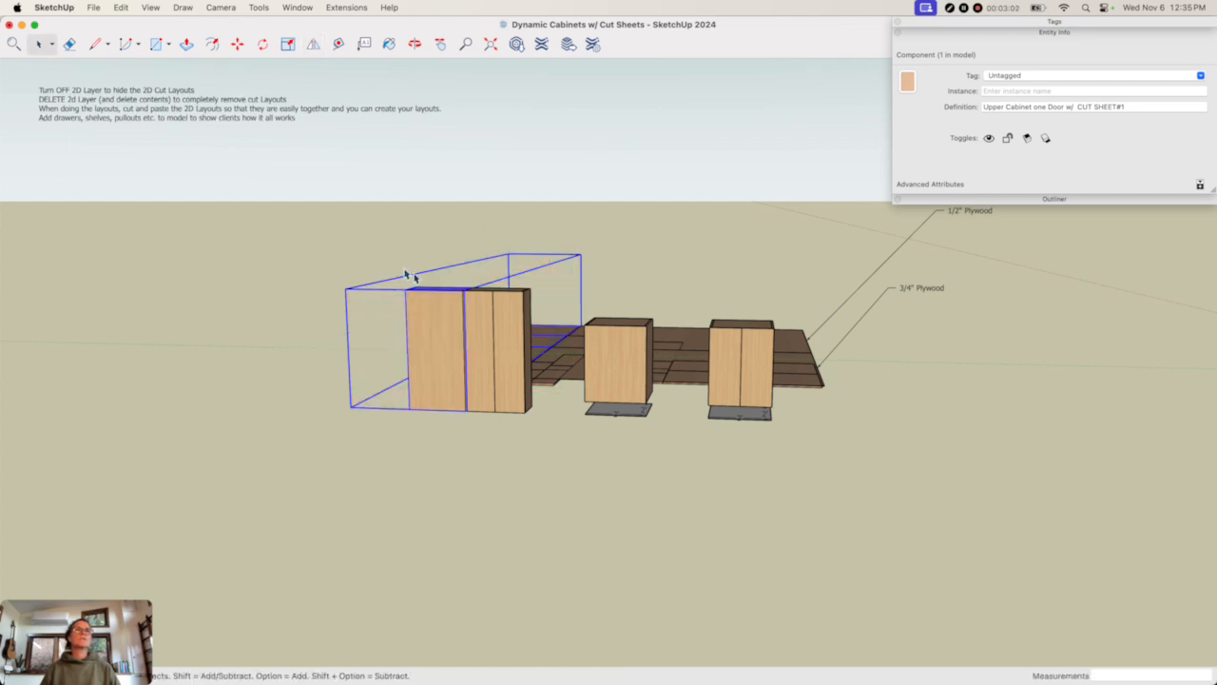
# - Test the flipped upper cabinet's door by opening and closing it, and undo the flip
pyautogui.click(425, 462)
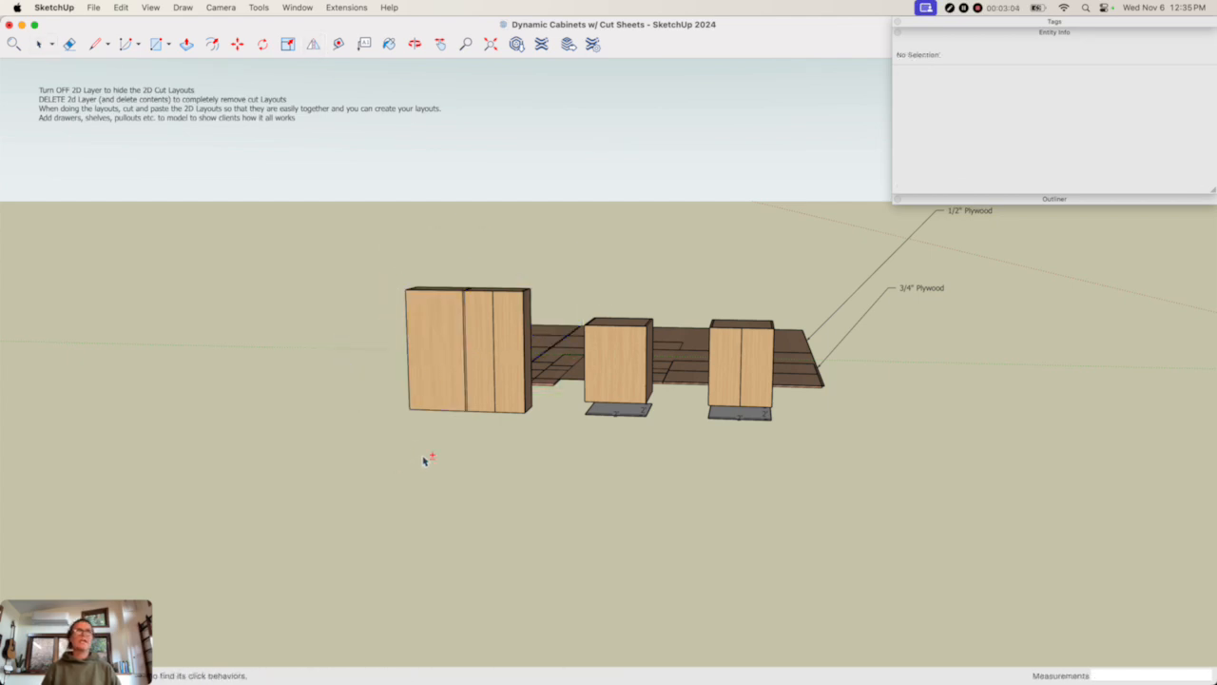
pyautogui.click(422, 321)
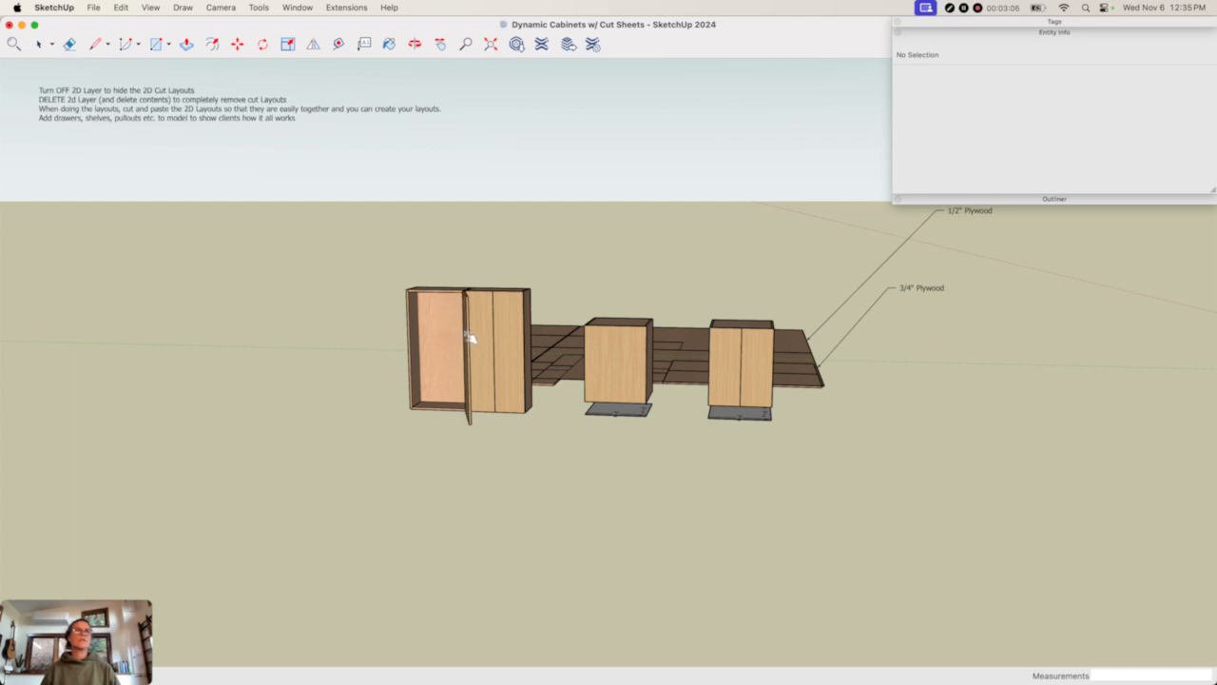
pyautogui.click(469, 335)
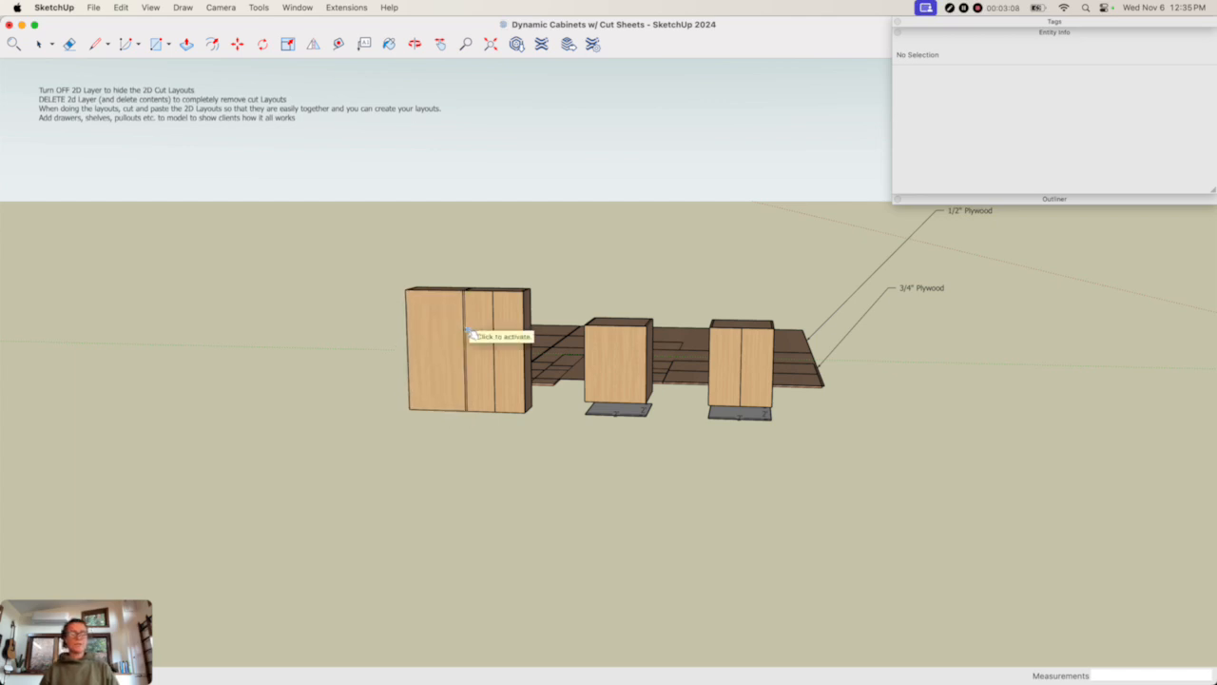
pyautogui.click(469, 334)
pyautogui.click(469, 335)
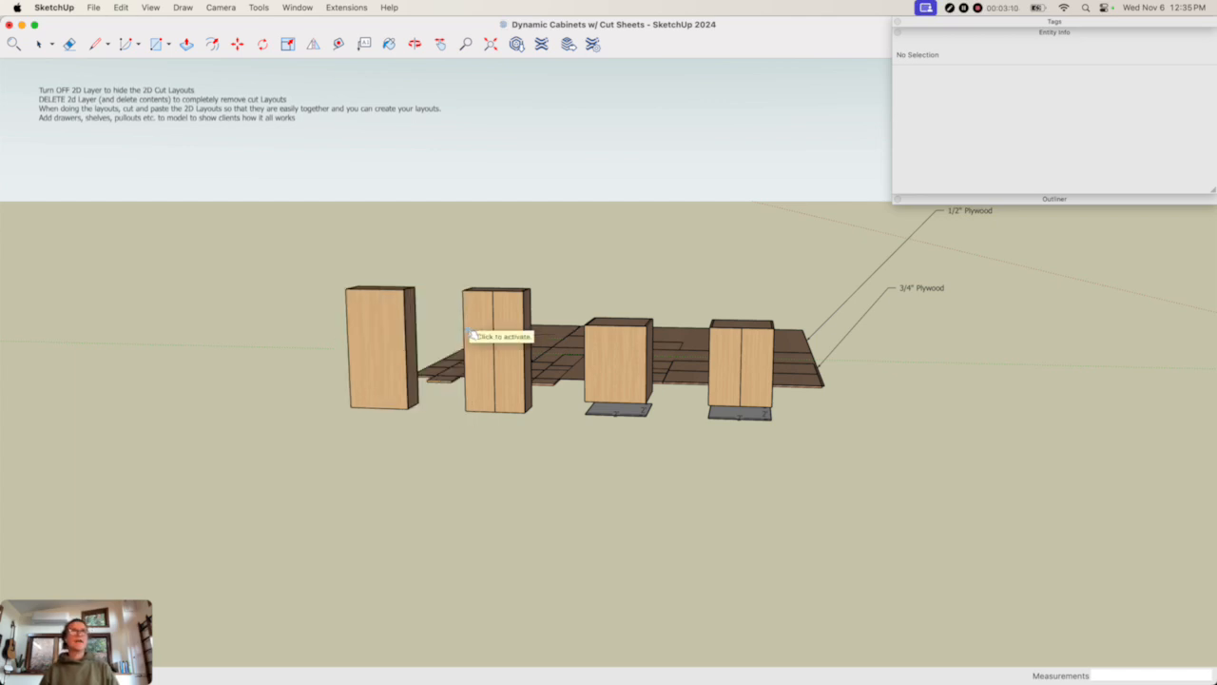
pyautogui.press('space')
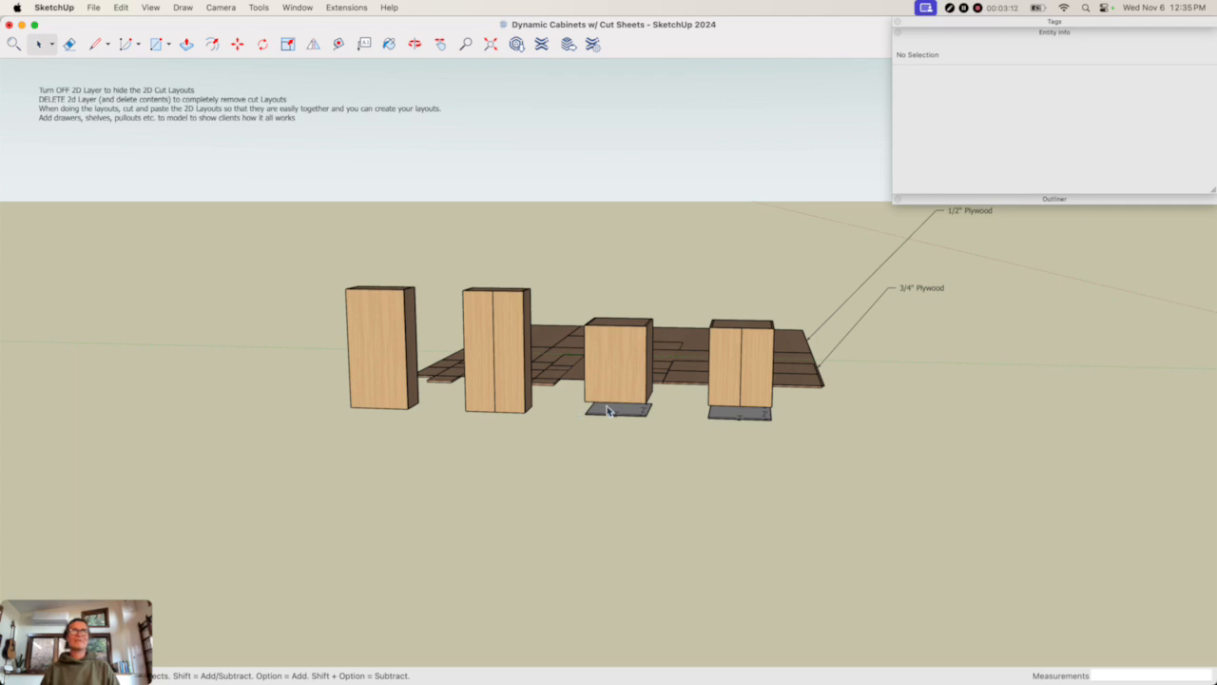
# - Open the two-door base cabinet component and inspect the entity info of its 1/2" plywood cut sheet
pyautogui.press('o')
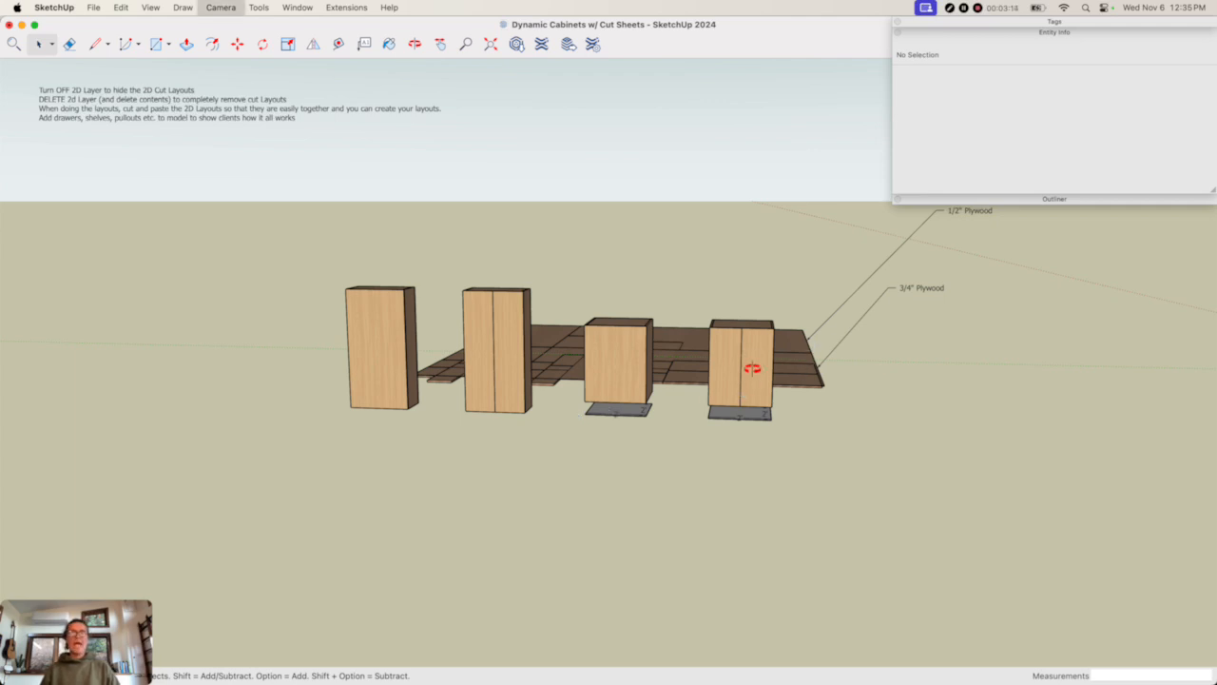
pyautogui.moveTo(746, 366); pyautogui.dragTo(581, 426)
pyautogui.press('space')
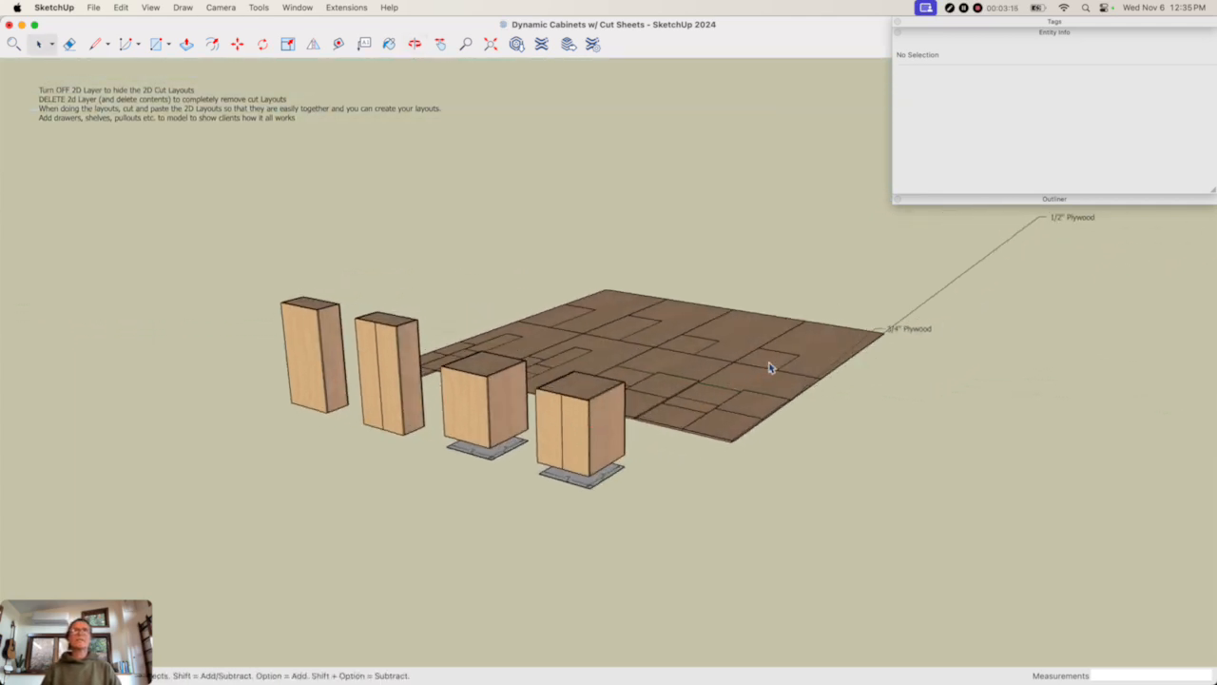
pyautogui.doubleClick(768, 366)
pyautogui.click(827, 366)
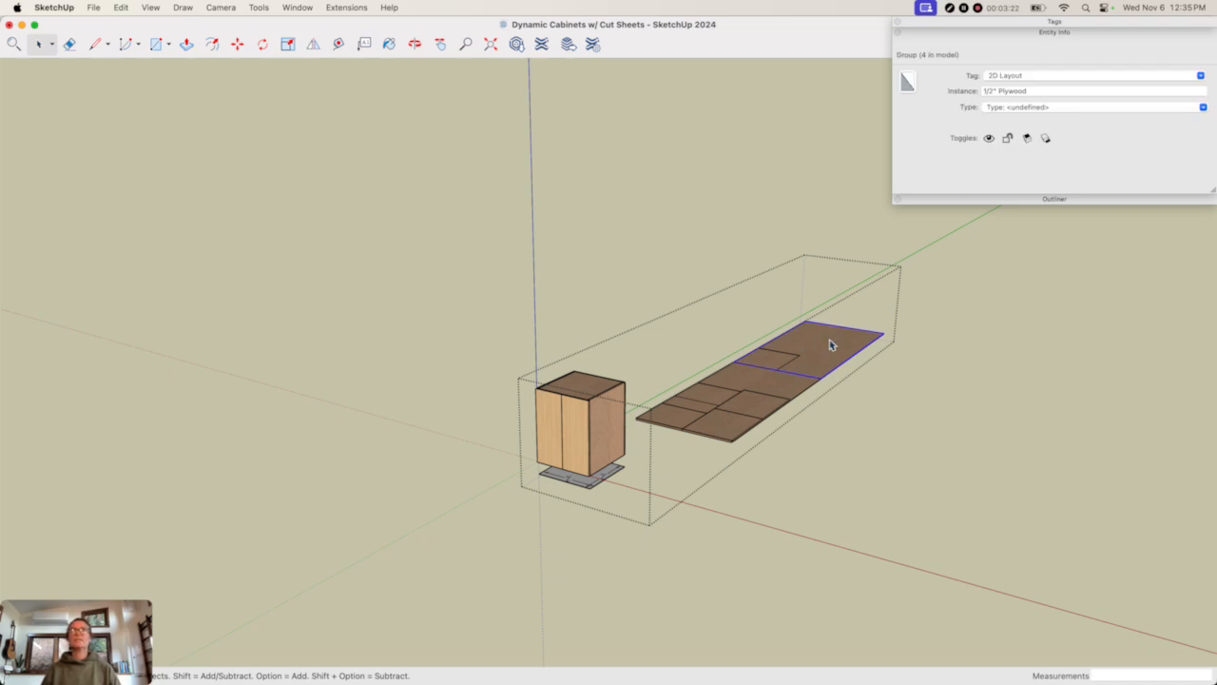
# - Inspect the entity info of the 3/4" plywood cut sheet and close the two-door base cabinet component
pyautogui.click(795, 395)
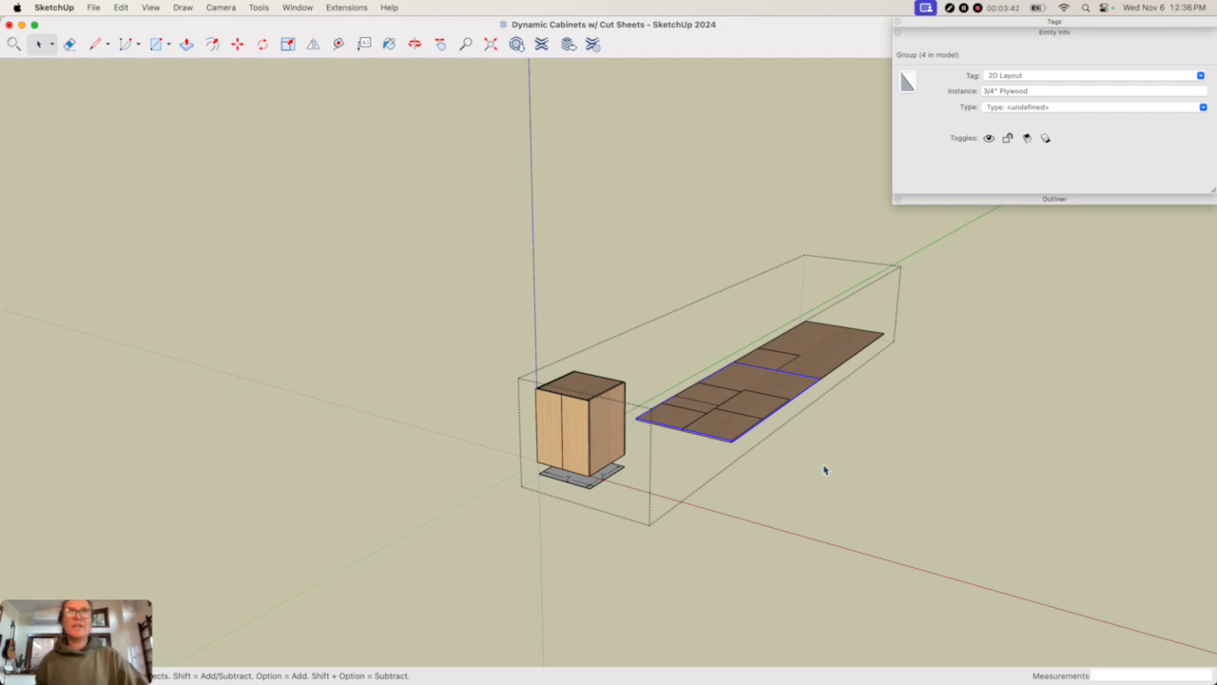
pyautogui.click(928, 469)
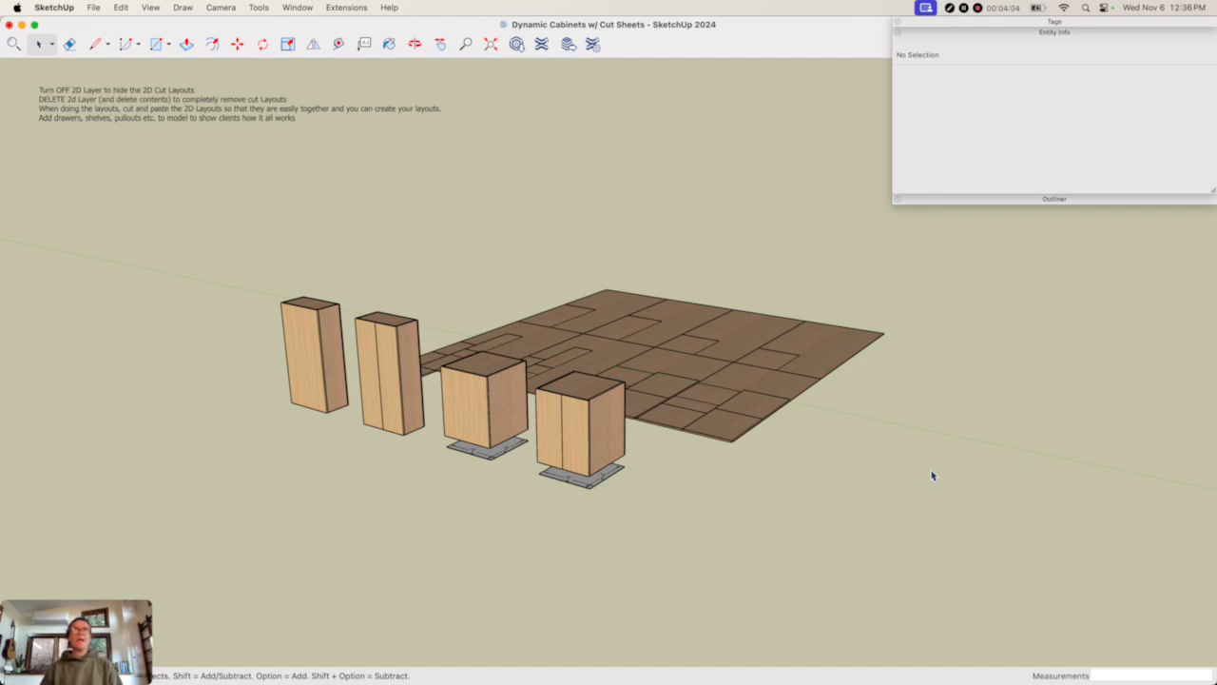
# - Find the labelled accessory components and slide the pull-out pantry out and back in
pyautogui.scroll(-5, 864, 444)
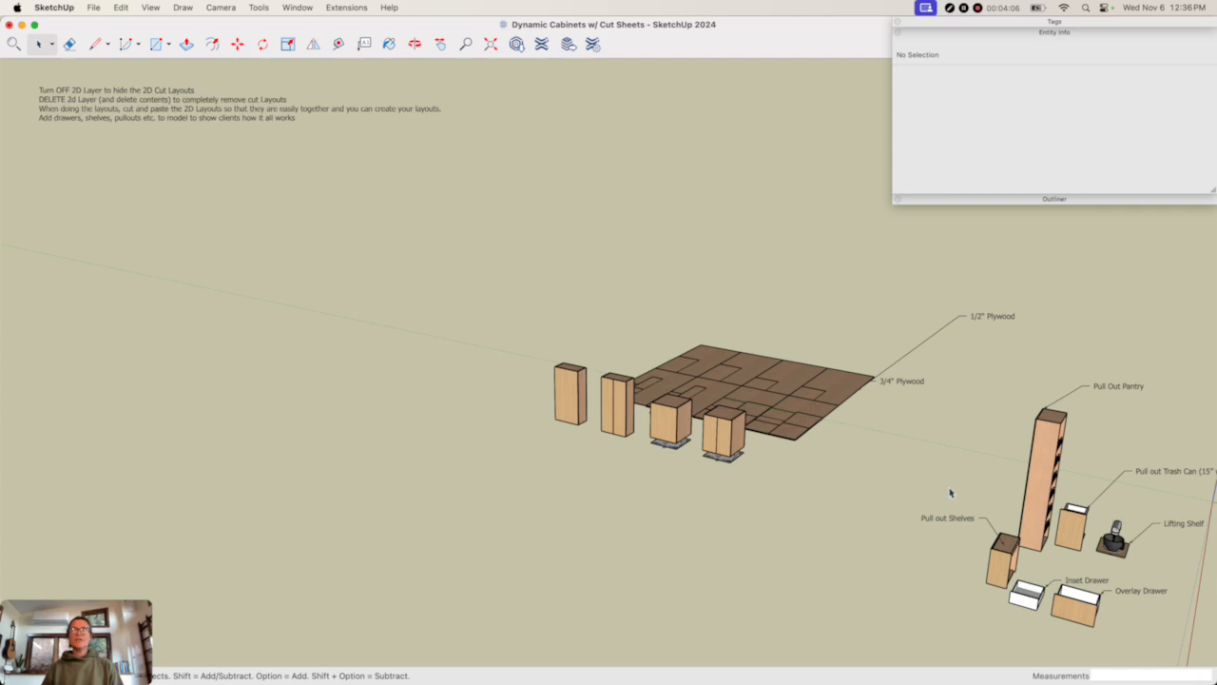
pyautogui.press('h')
pyautogui.moveTo(950, 493); pyautogui.dragTo(421, 375)
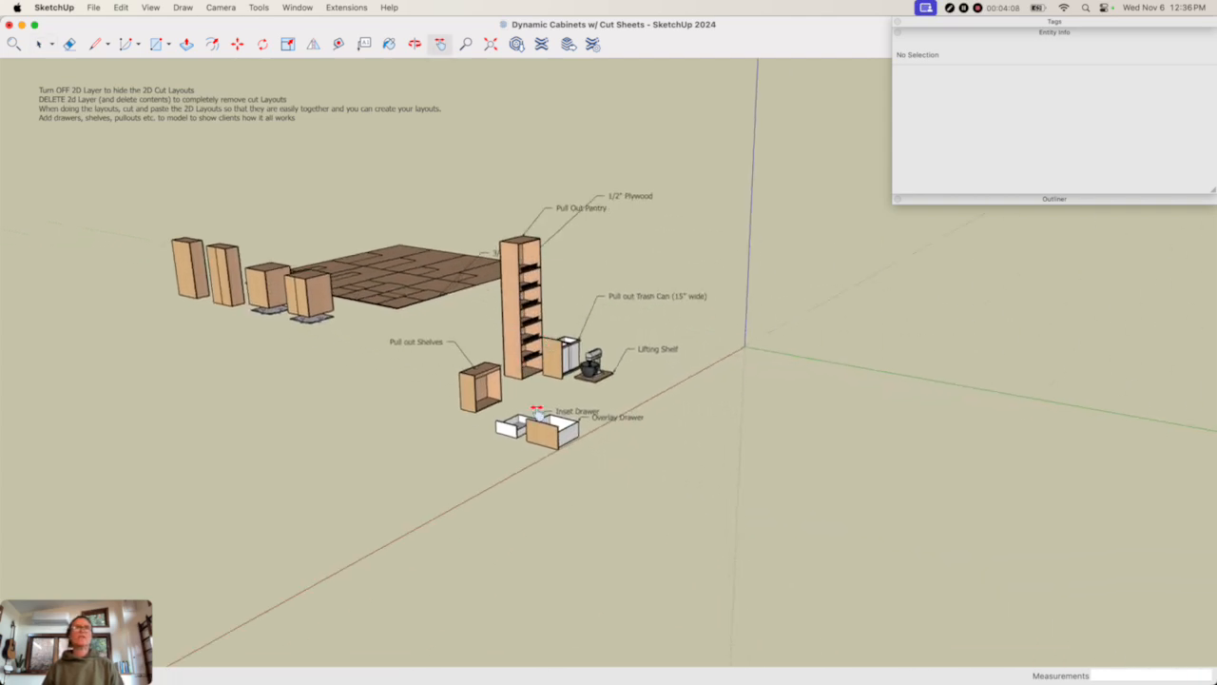
pyautogui.scroll(3, 537, 412)
pyautogui.press('space')
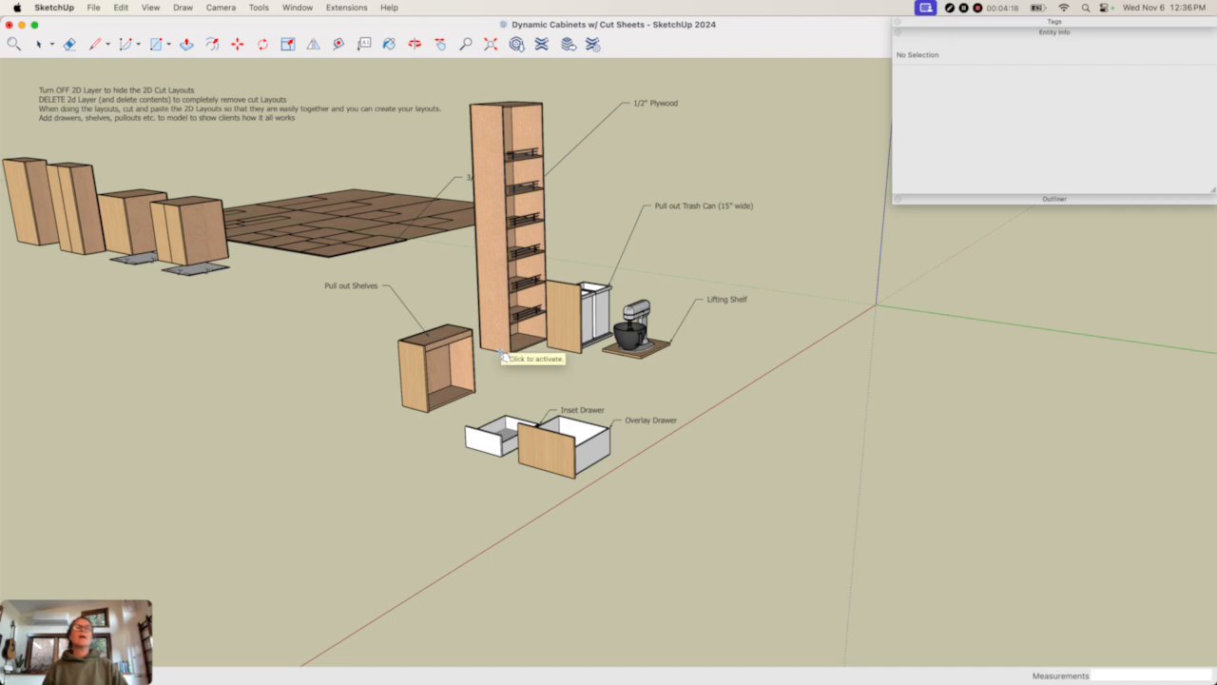
pyautogui.click(523, 273)
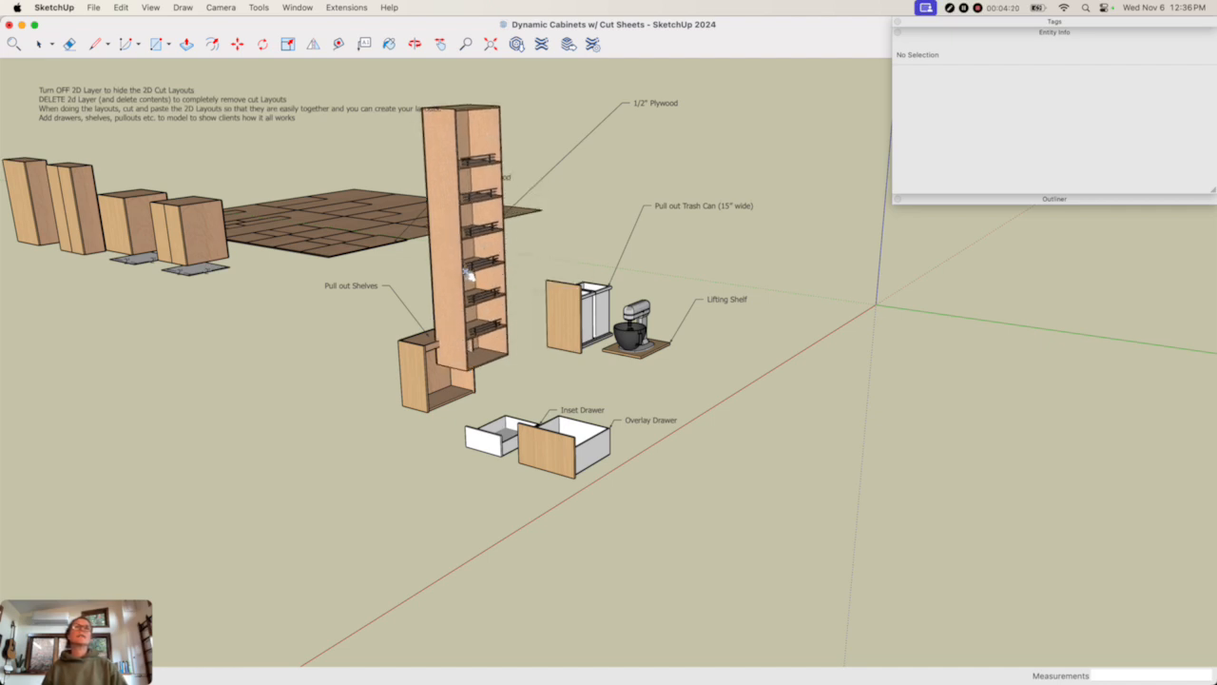
pyautogui.click(467, 280)
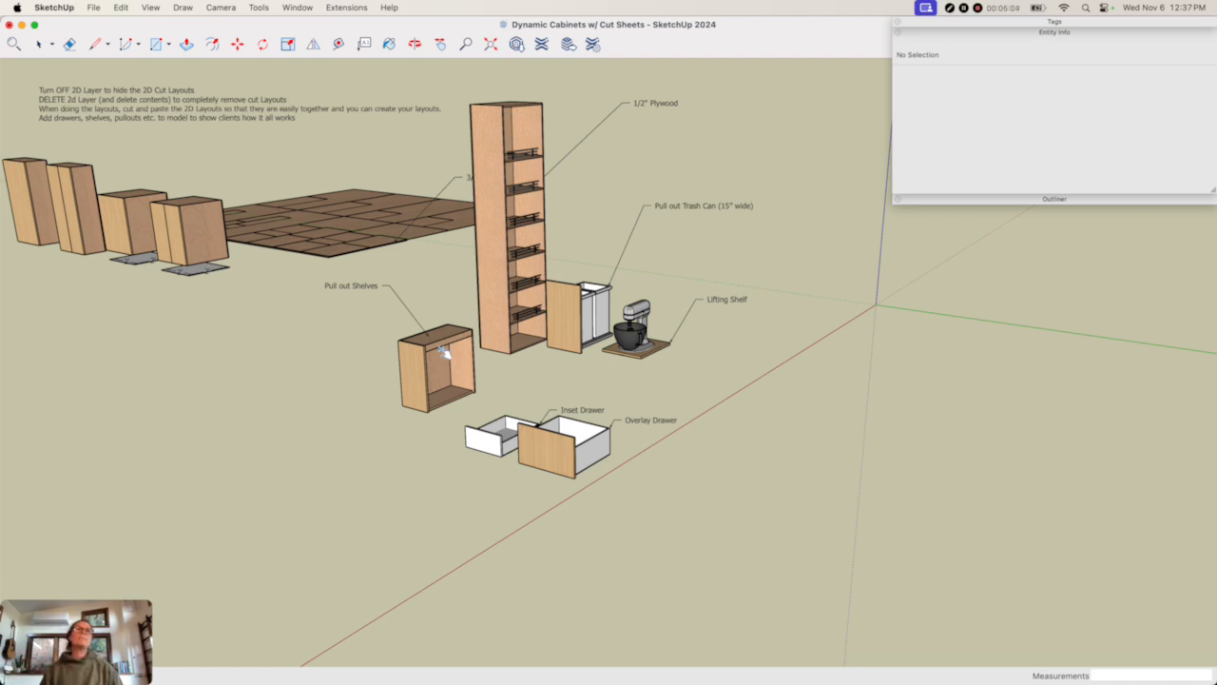
# - Test the inset drawer and the overlay drawer by sliding each one open and closed
pyautogui.moveTo(444, 352)
pyautogui.mouseDown()
pyautogui.moveTo(405, 374)
pyautogui.moveTo(447, 374)
pyautogui.mouseUp()
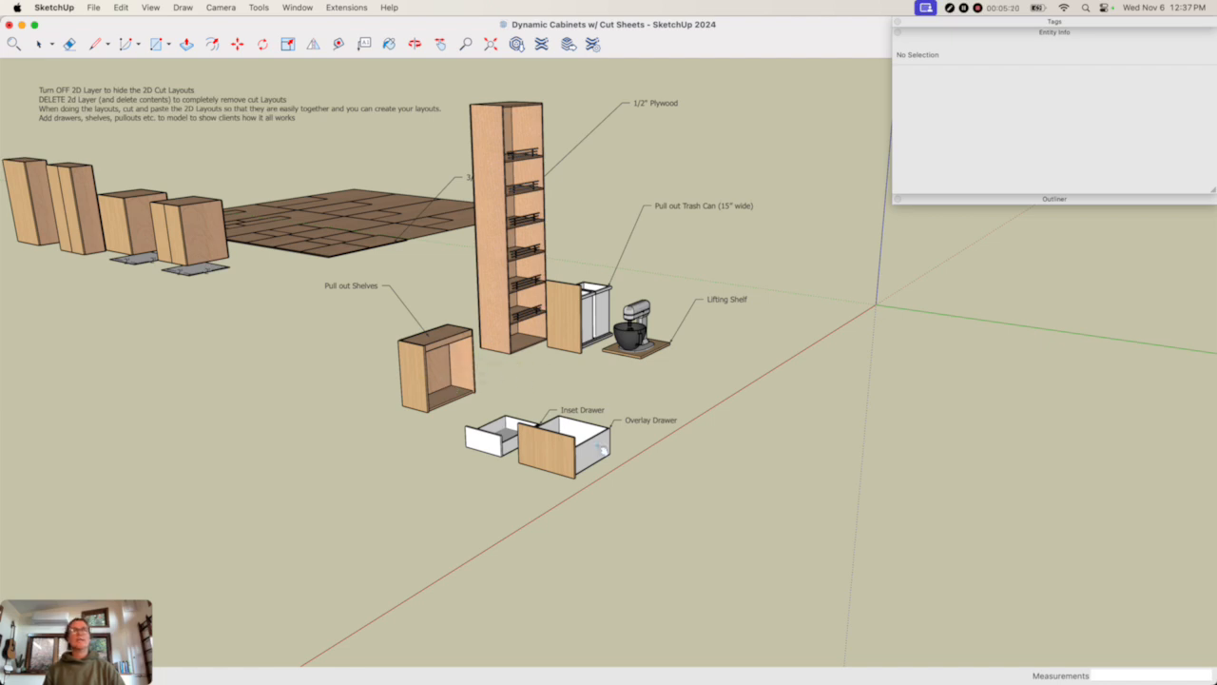
pyautogui.click(501, 446)
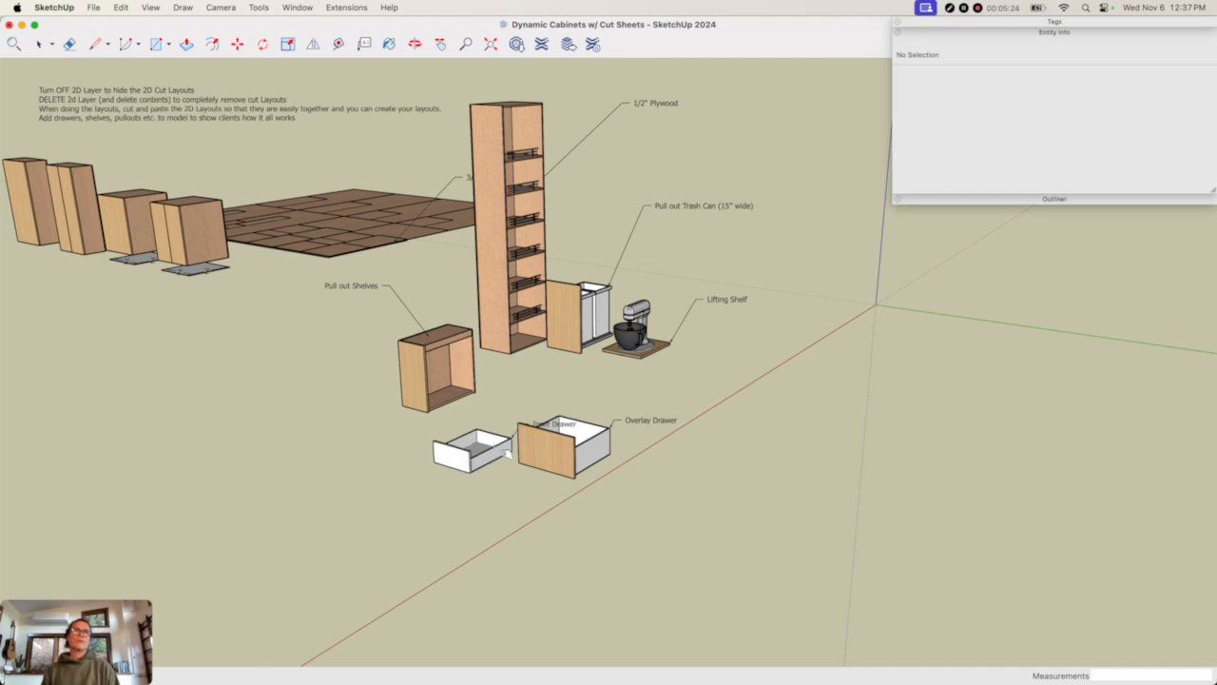
pyautogui.click(478, 455)
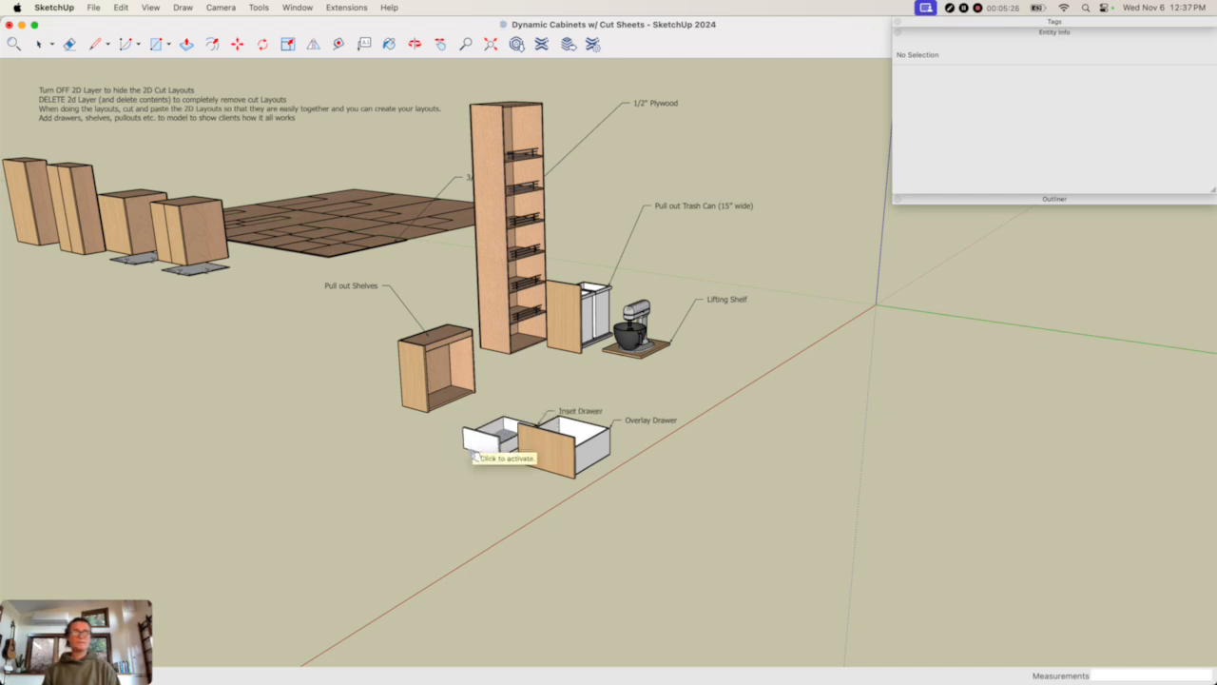
pyautogui.click(593, 459)
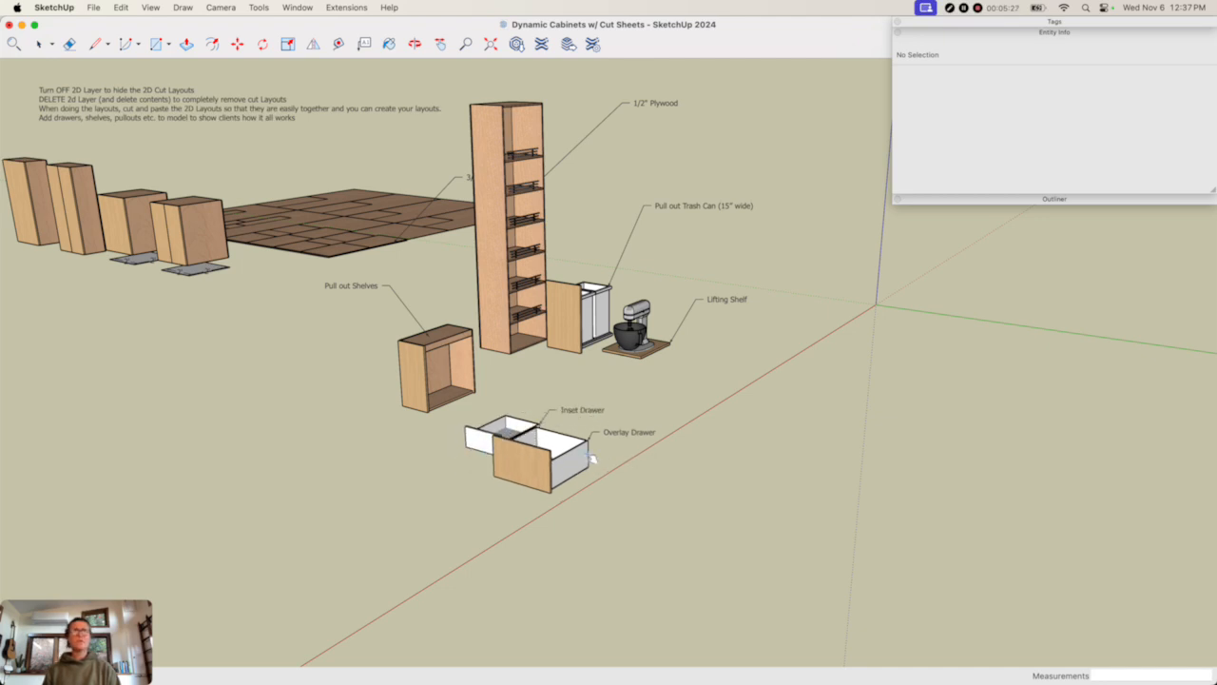
pyautogui.click(517, 492)
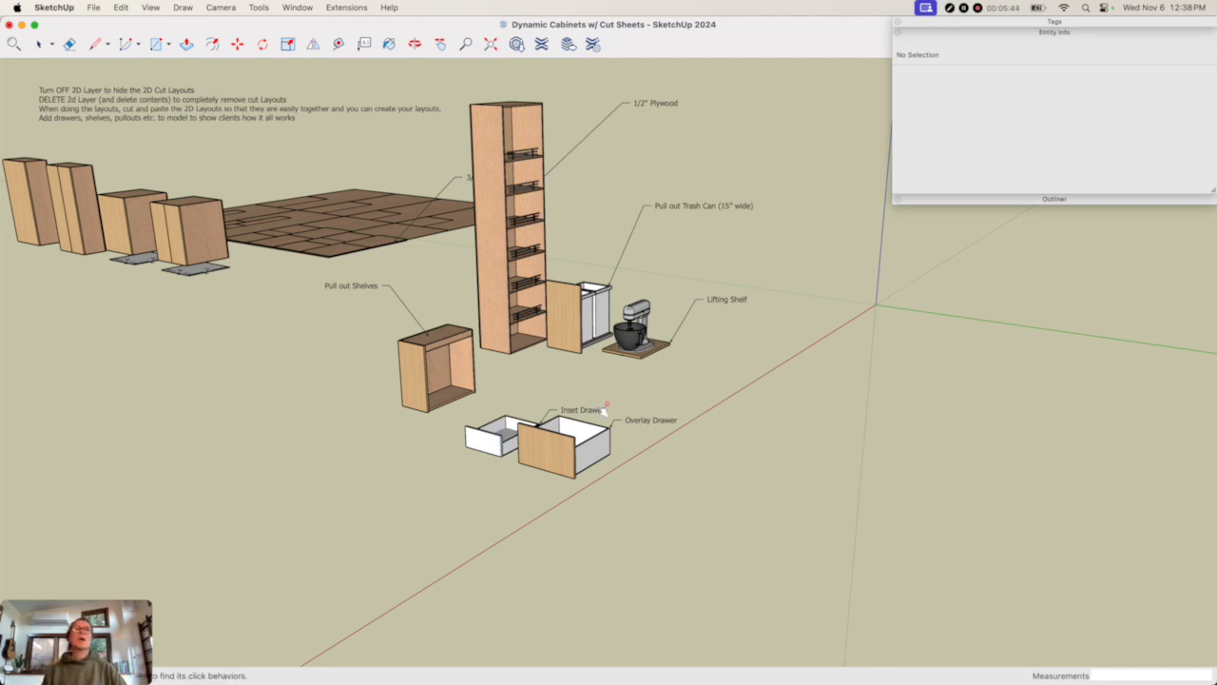
# - Test the lifting shelf with the stand mixer by moving it and returning it to its raised position
pyautogui.click(614, 336)
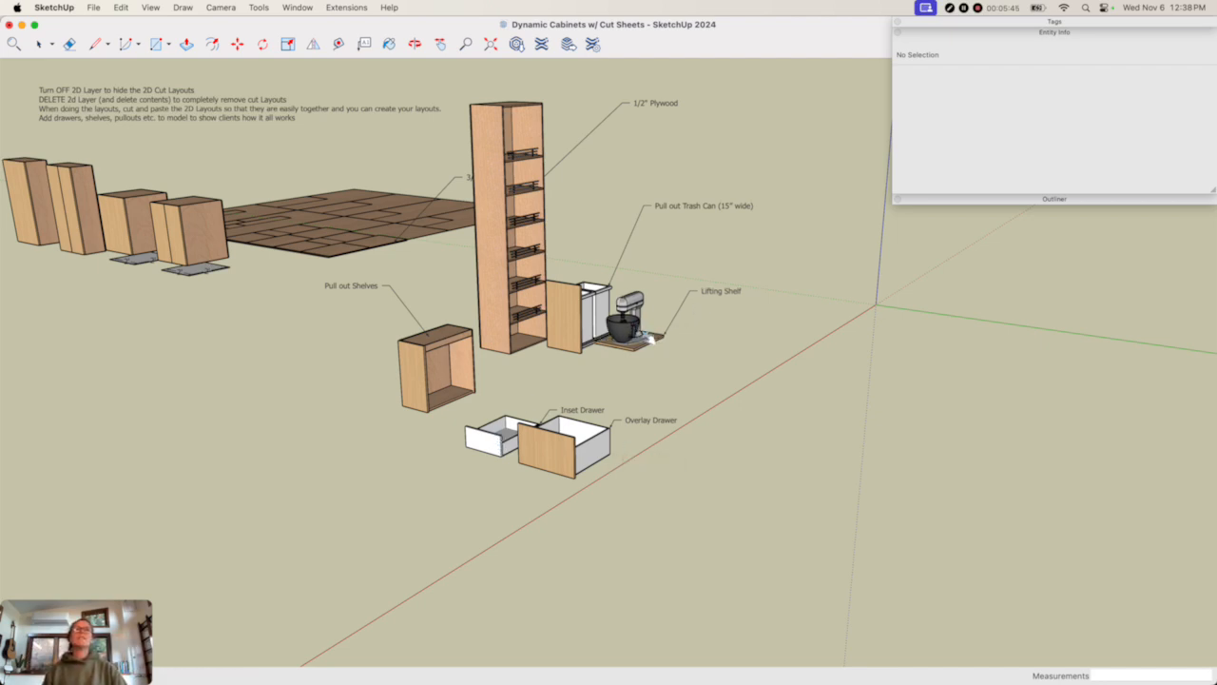
pyautogui.click(614, 304)
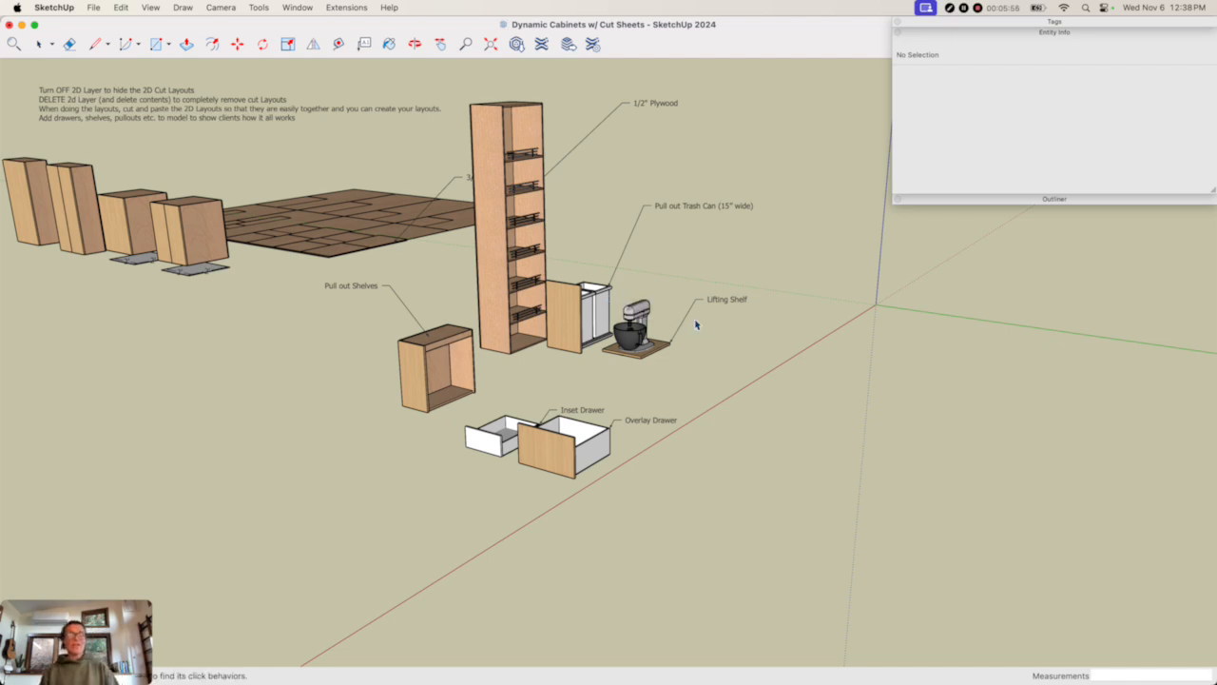
pyautogui.press('space')
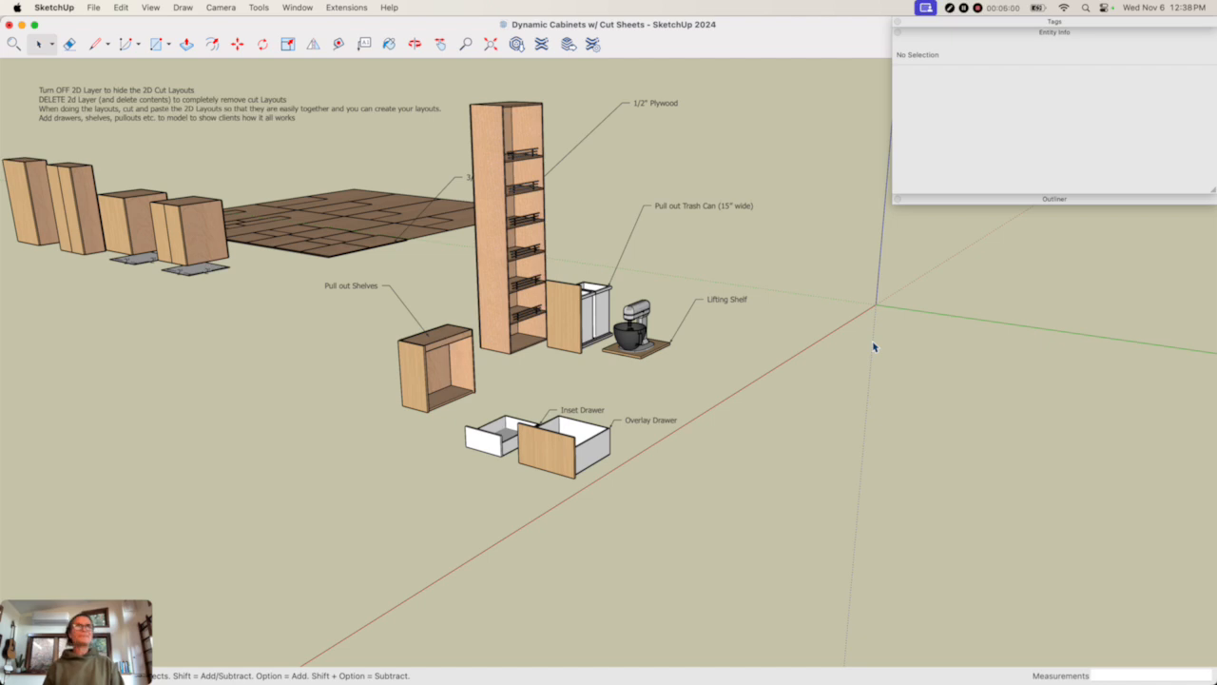
# - Switch to the LilyPad Kitchen Cabinet FINAL model and hide its north wall
pyautogui.press('super+grave')
pyautogui.click(661, 337)
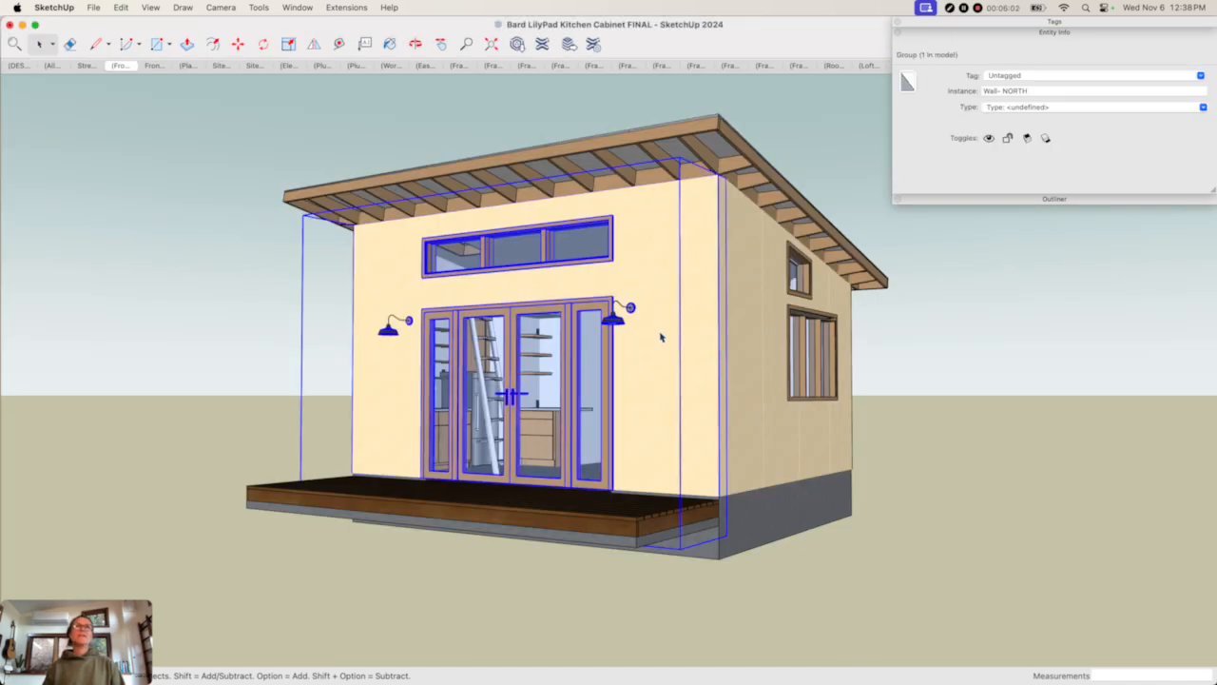
pyautogui.press('super+e')
# - Hide the west wall and examine the kitchen interior with its cabinets, appliances and shelves
pyautogui.click(796, 306)
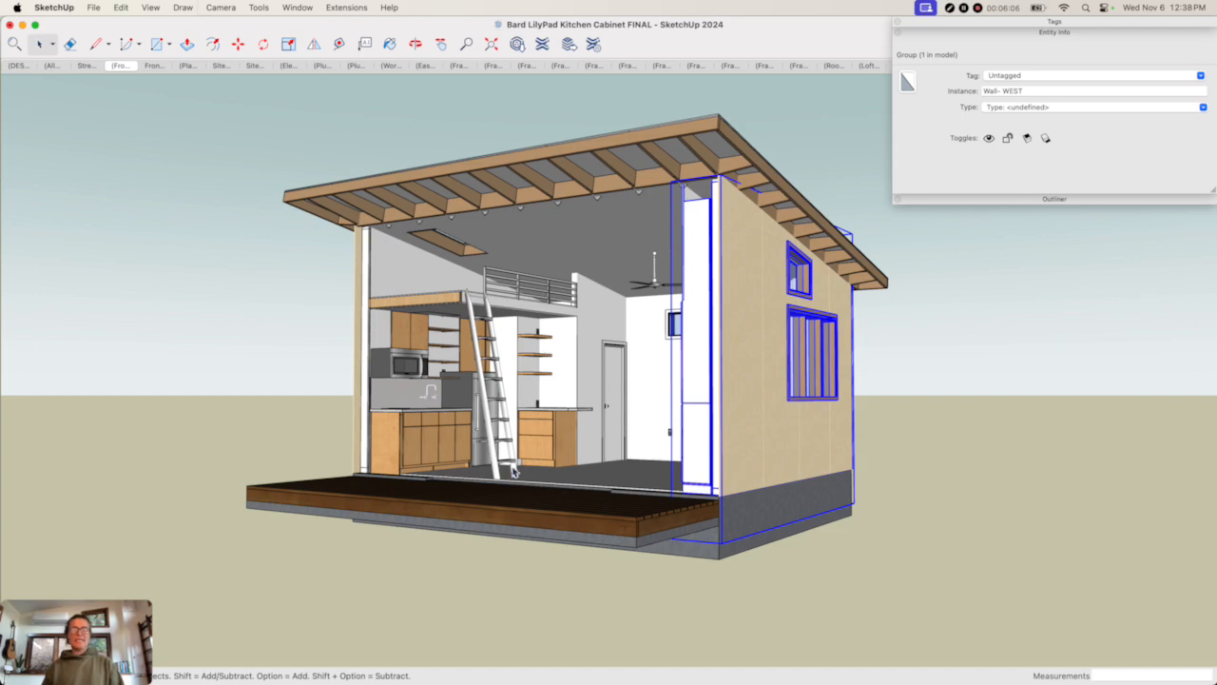
pyautogui.moveTo(513, 472); pyautogui.dragTo(960, 528, button='middle')
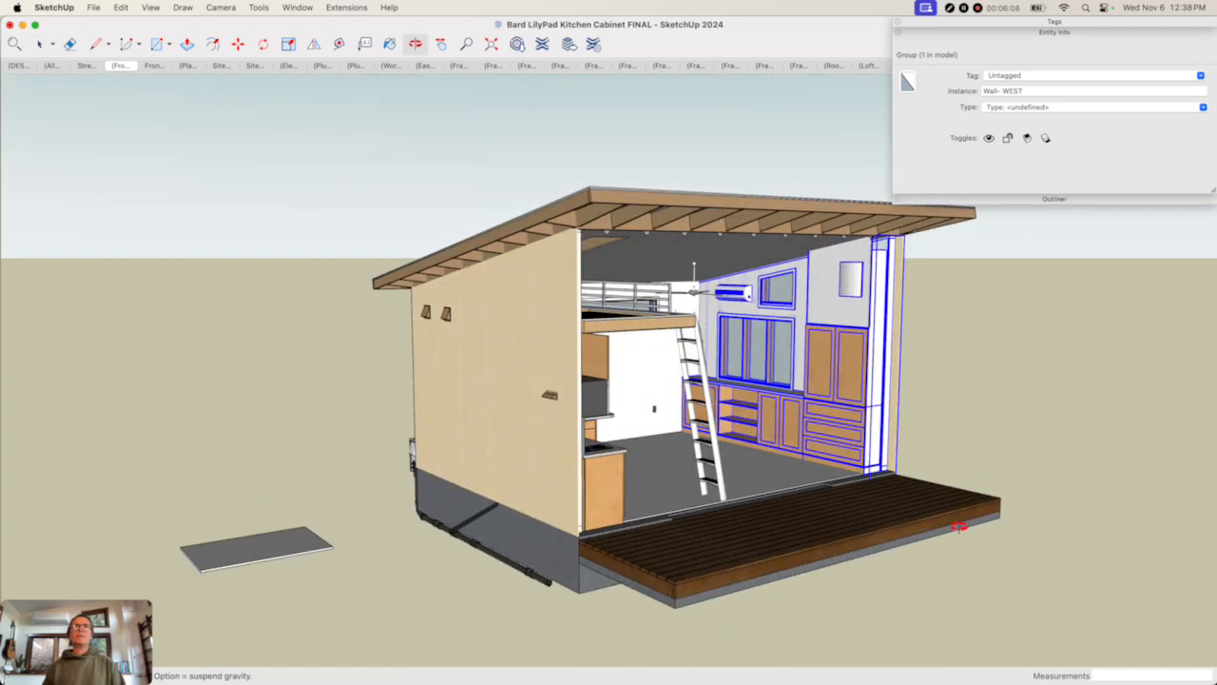
pyautogui.moveTo(874, 373); pyautogui.dragTo(565, 497, button='middle')
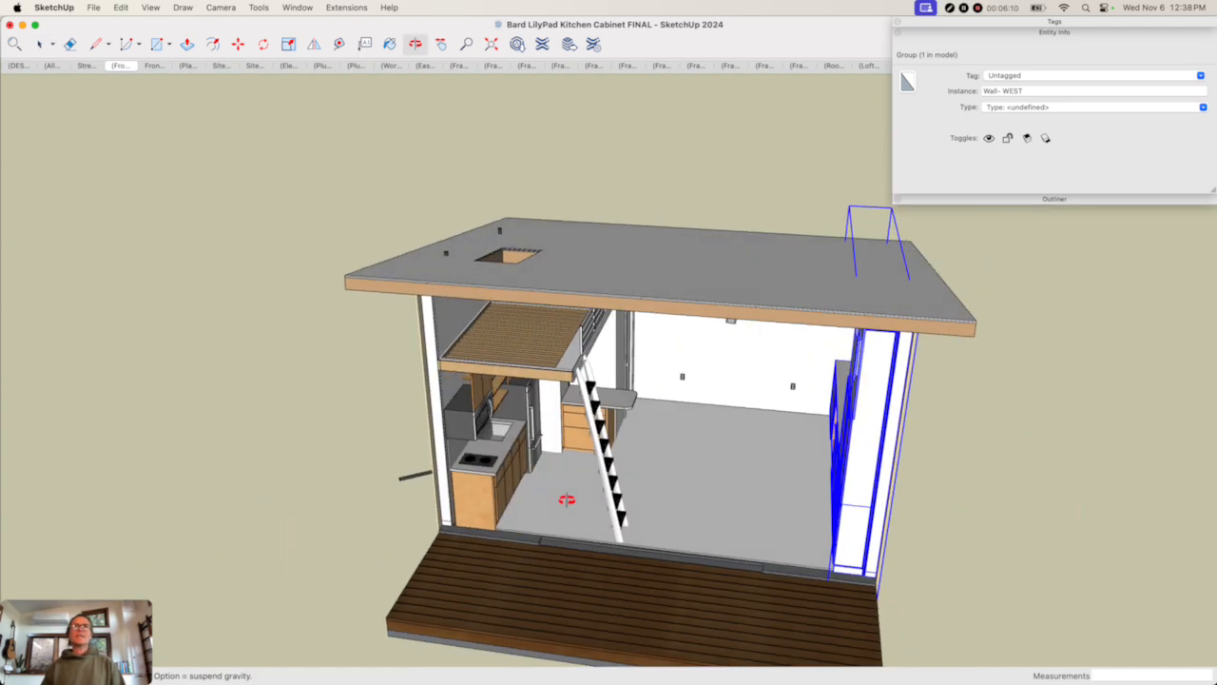
pyautogui.press('super+e')
pyautogui.moveTo(729, 490); pyautogui.dragTo(436, 376, button='middle')
pyautogui.scroll(6, 437, 376)
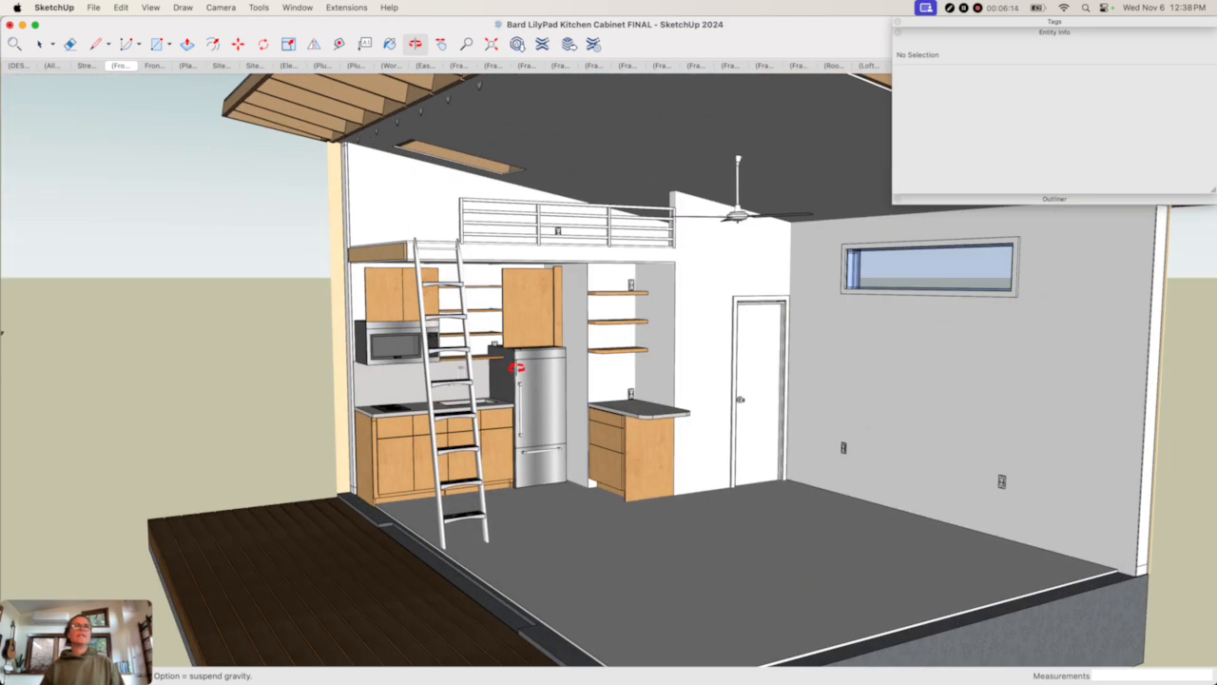
pyautogui.press('space')
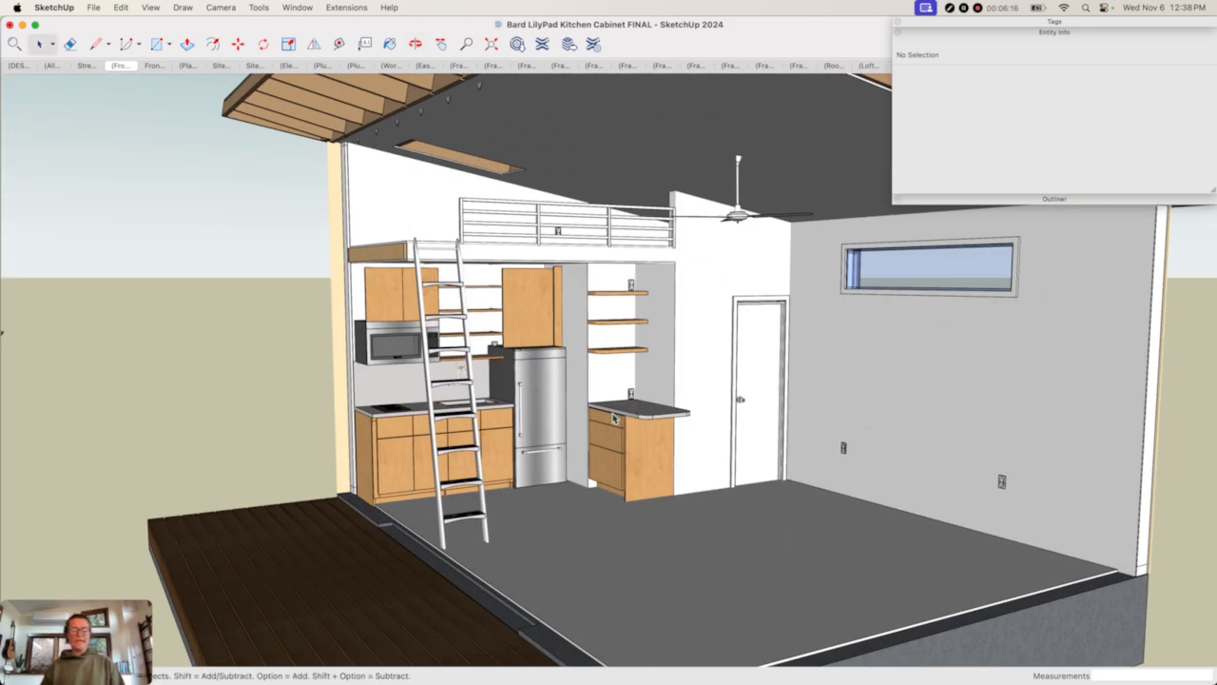
pyautogui.press('o')
pyautogui.moveTo(615, 419); pyautogui.dragTo(521, 408)
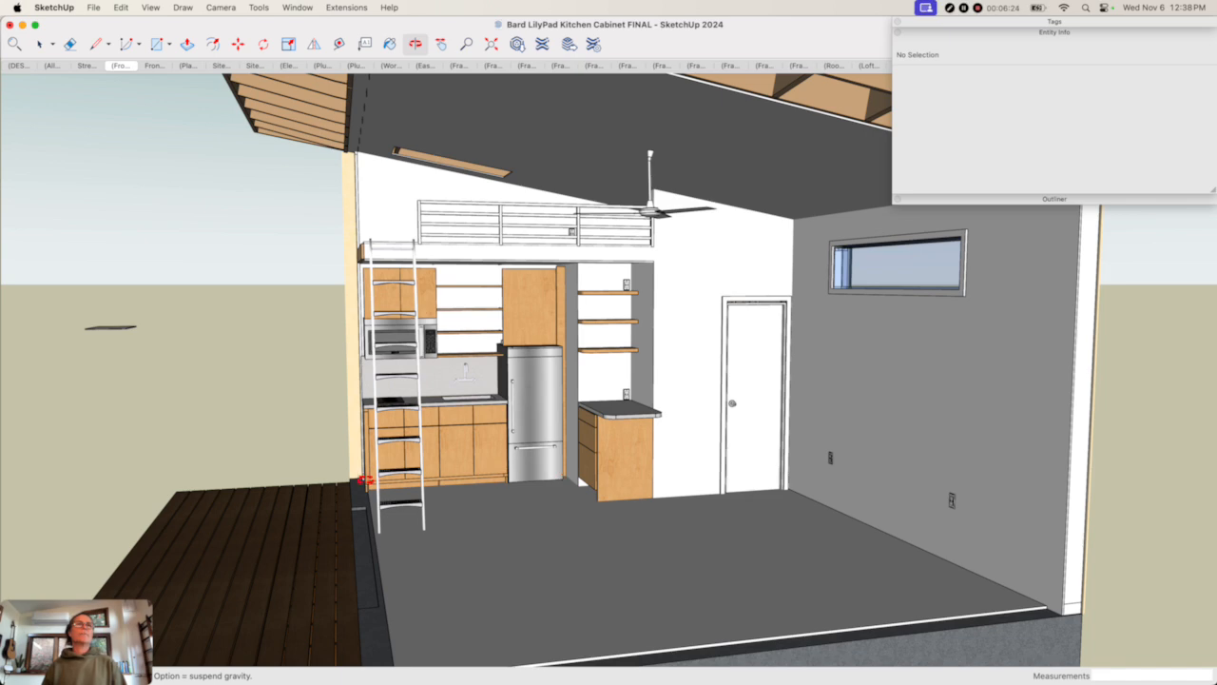
# - Switch to the Kitchen Cabinets w/ Cut Sheets model and inspect the entity info of the floor strip group and the microwave
pyautogui.press('super+grave')
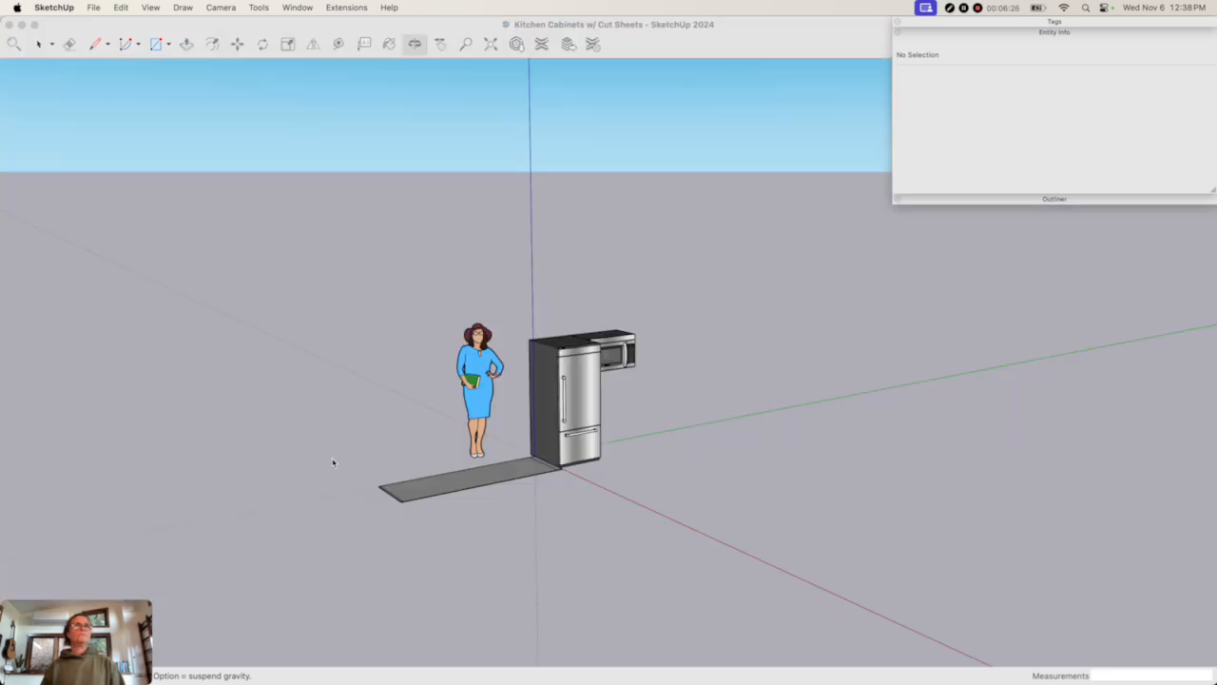
pyautogui.press('space')
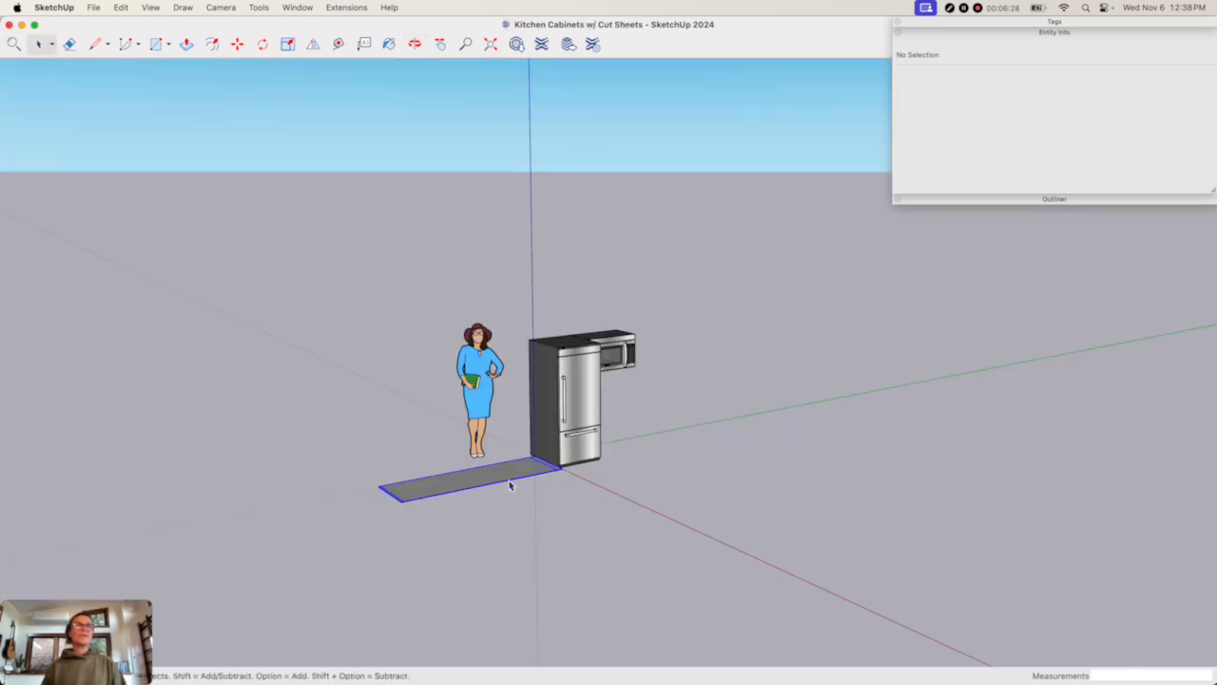
pyautogui.click(509, 485)
pyautogui.scroll(1, 508, 485)
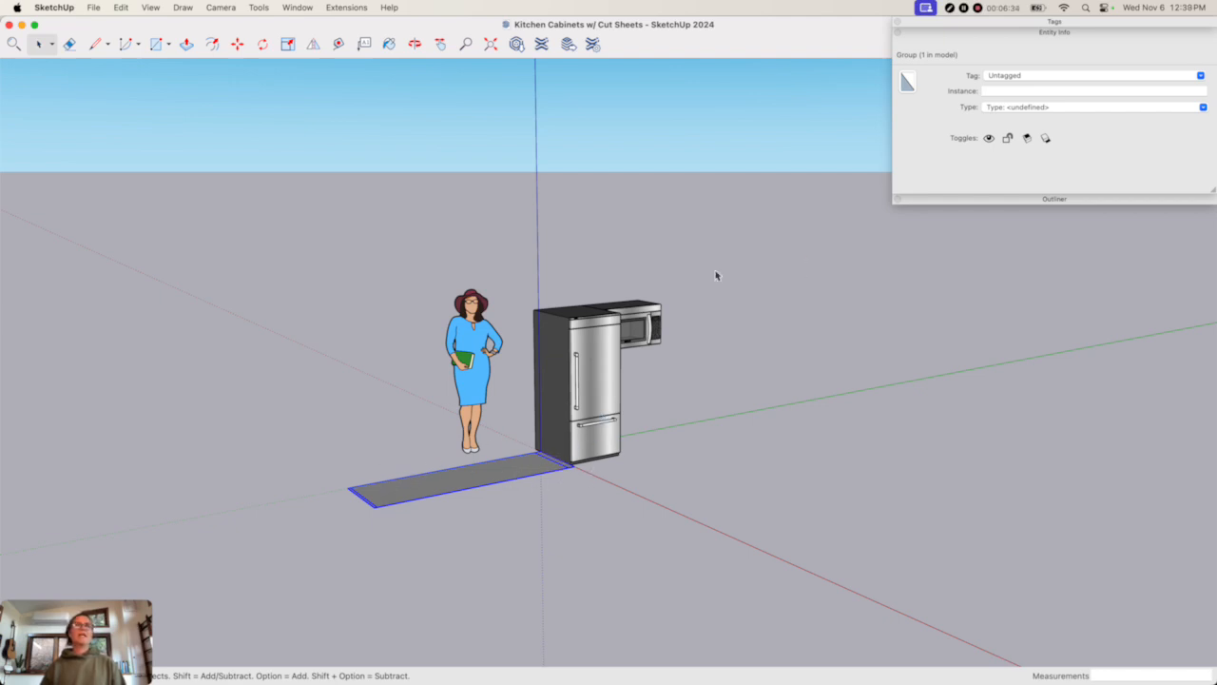
pyautogui.click(647, 323)
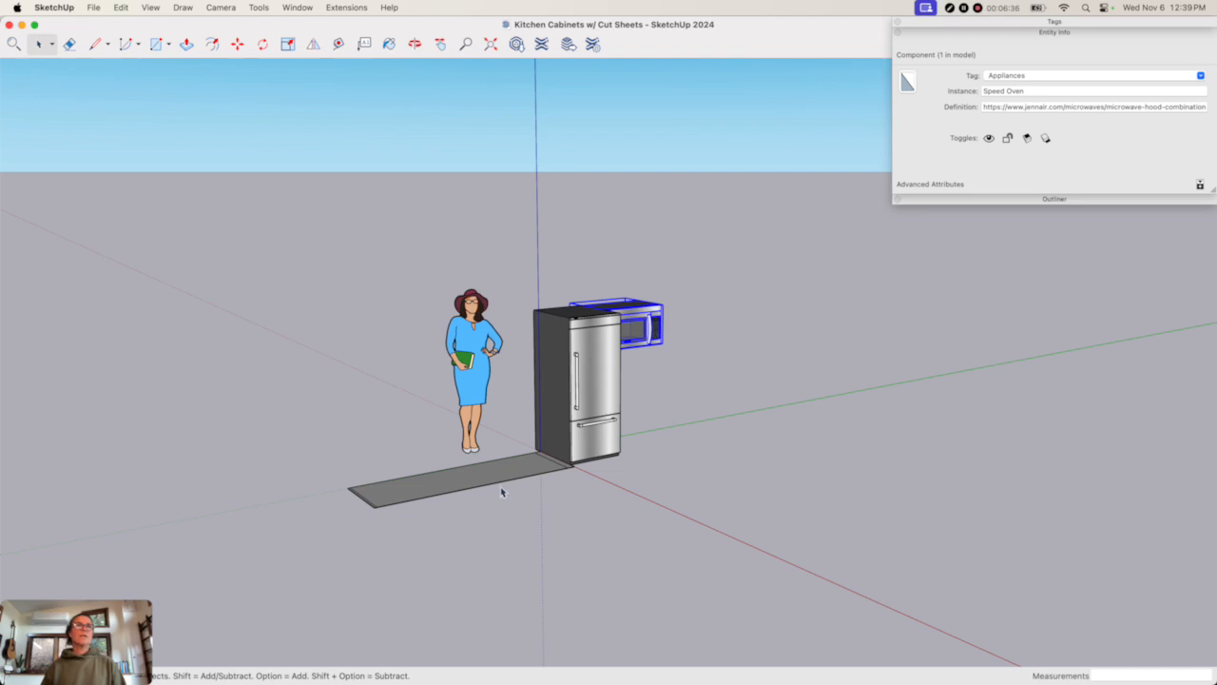
# - Open the floor strip group, check the length of the short edge beside the refrigerator, and close the group
pyautogui.click(498, 489)
pyautogui.moveTo(541, 470); pyautogui.dragTo(431, 492, button='middle')
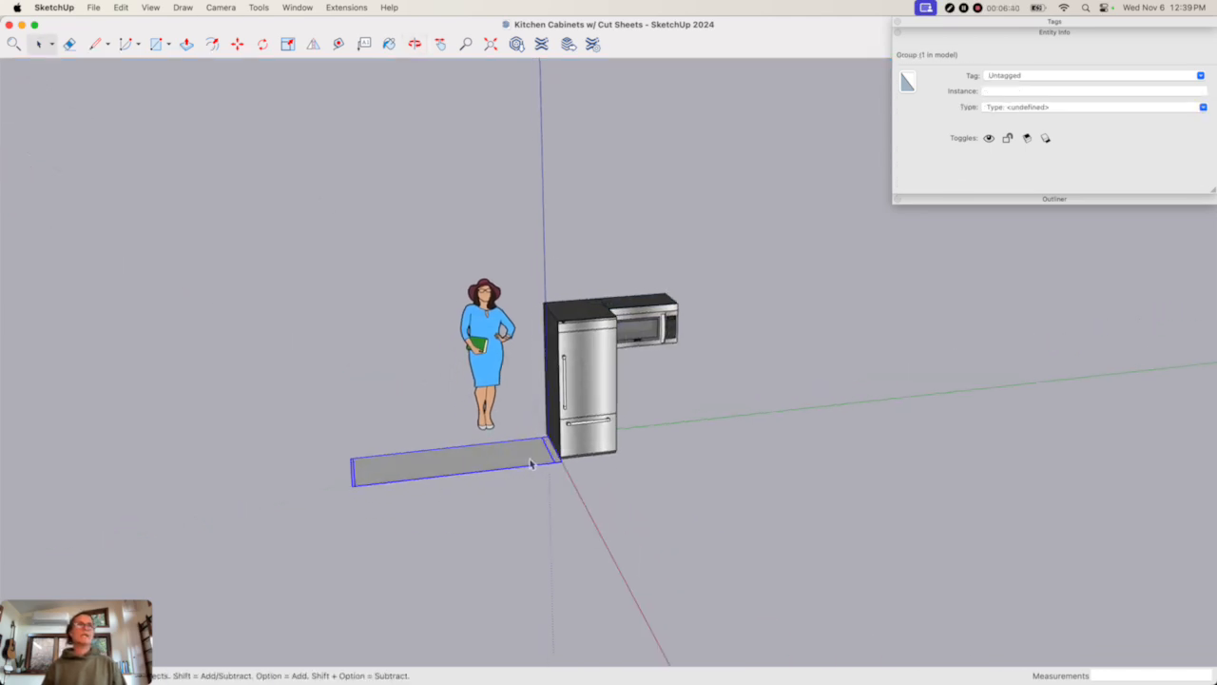
pyautogui.scroll(3, 530, 464)
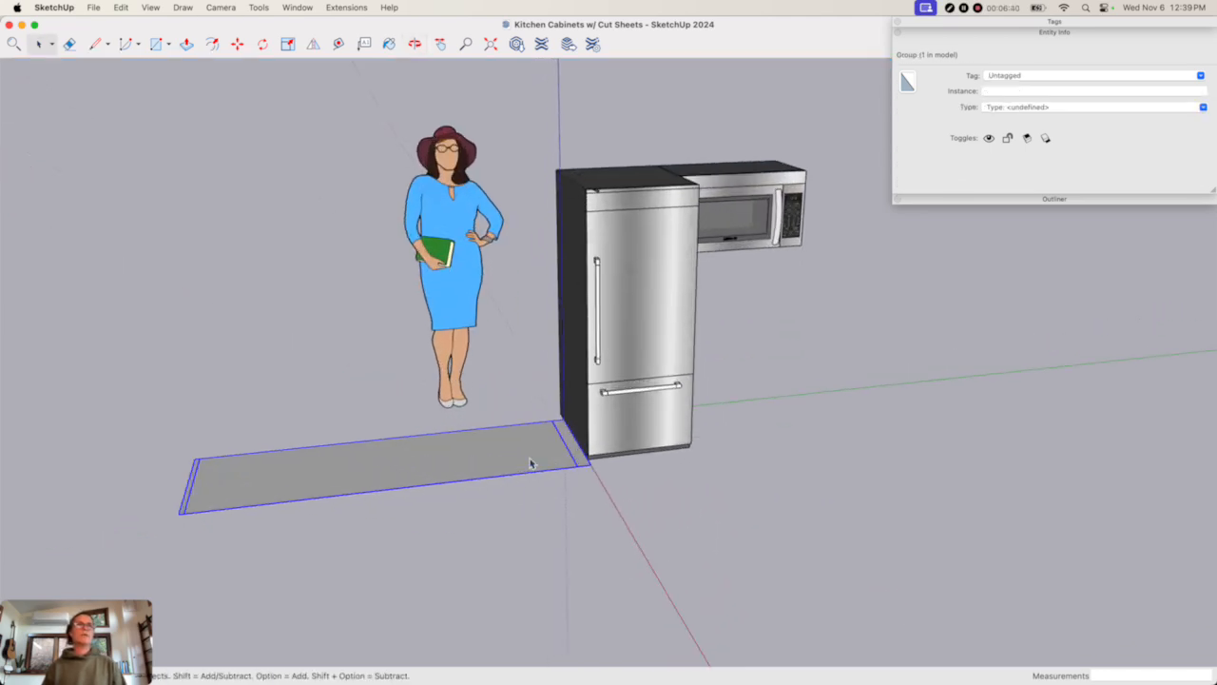
pyautogui.doubleClick(584, 469)
pyautogui.click(588, 468)
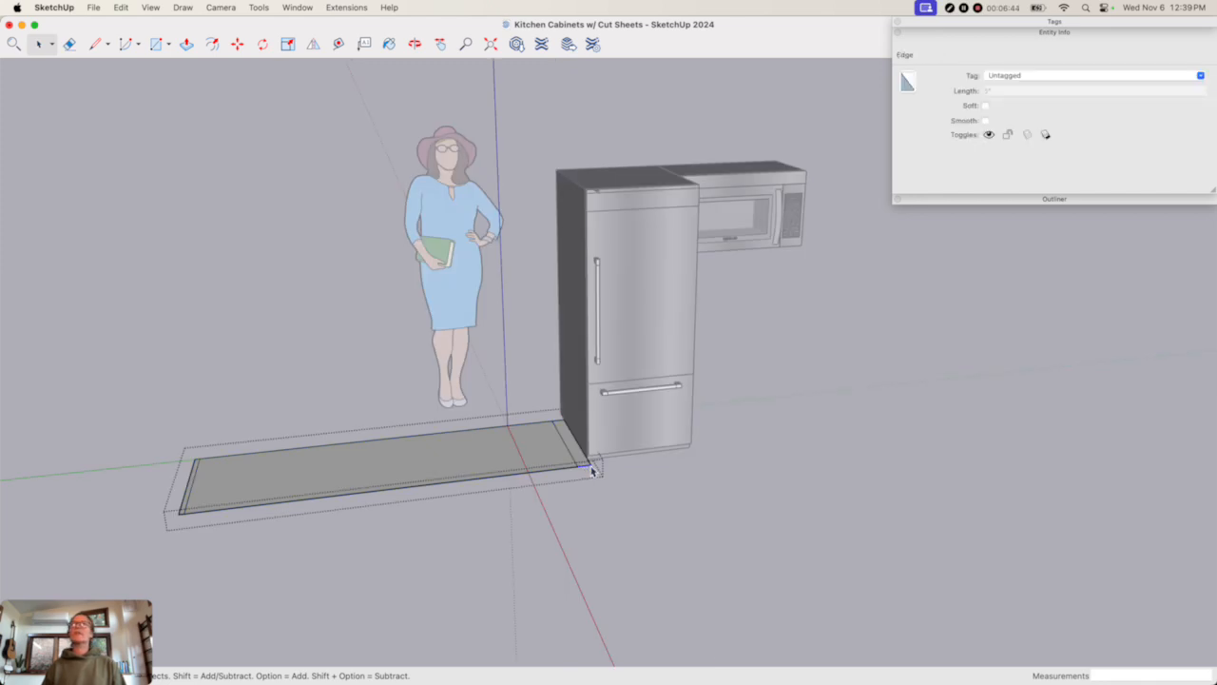
pyautogui.click(603, 476)
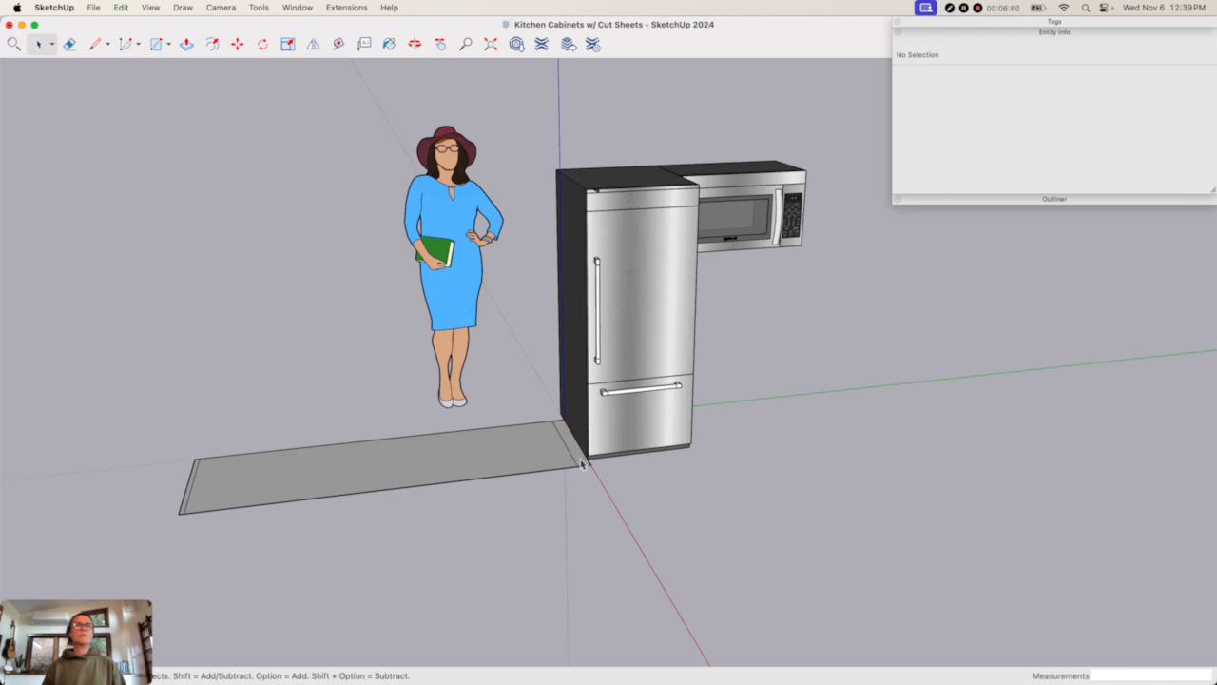
# - Check the length of the short edge at the floor strip's far end from the refrigerator and close the group
pyautogui.click(188, 513)
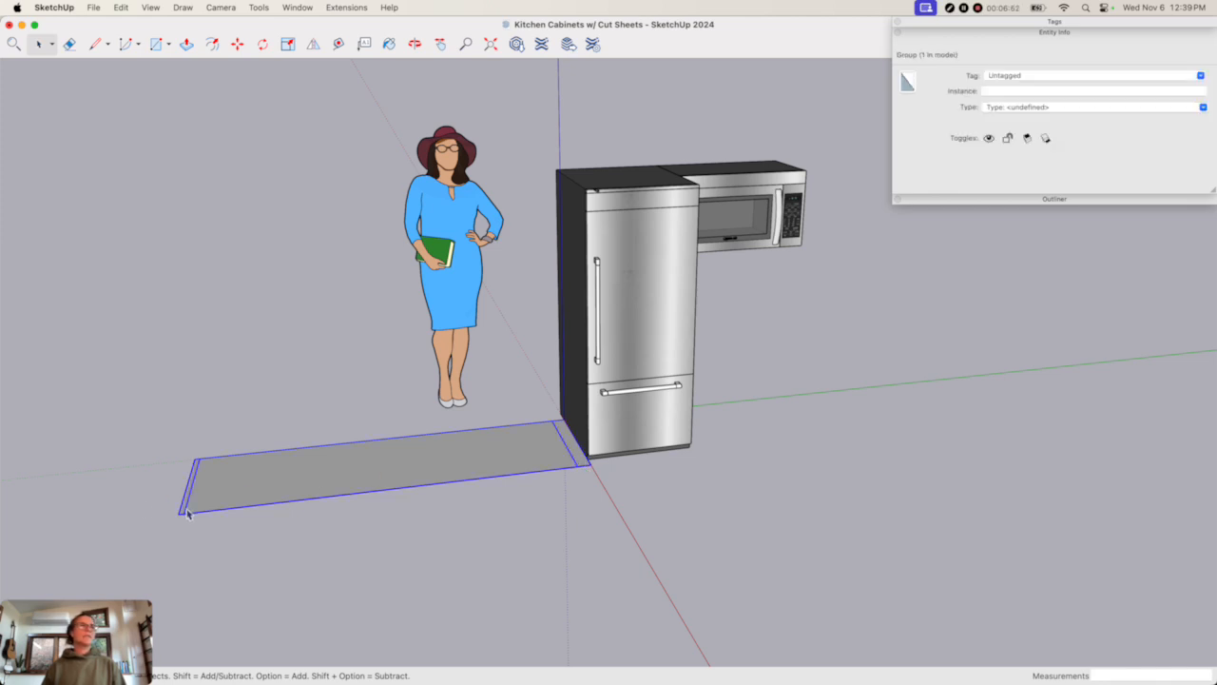
pyautogui.scroll(3, 185, 516)
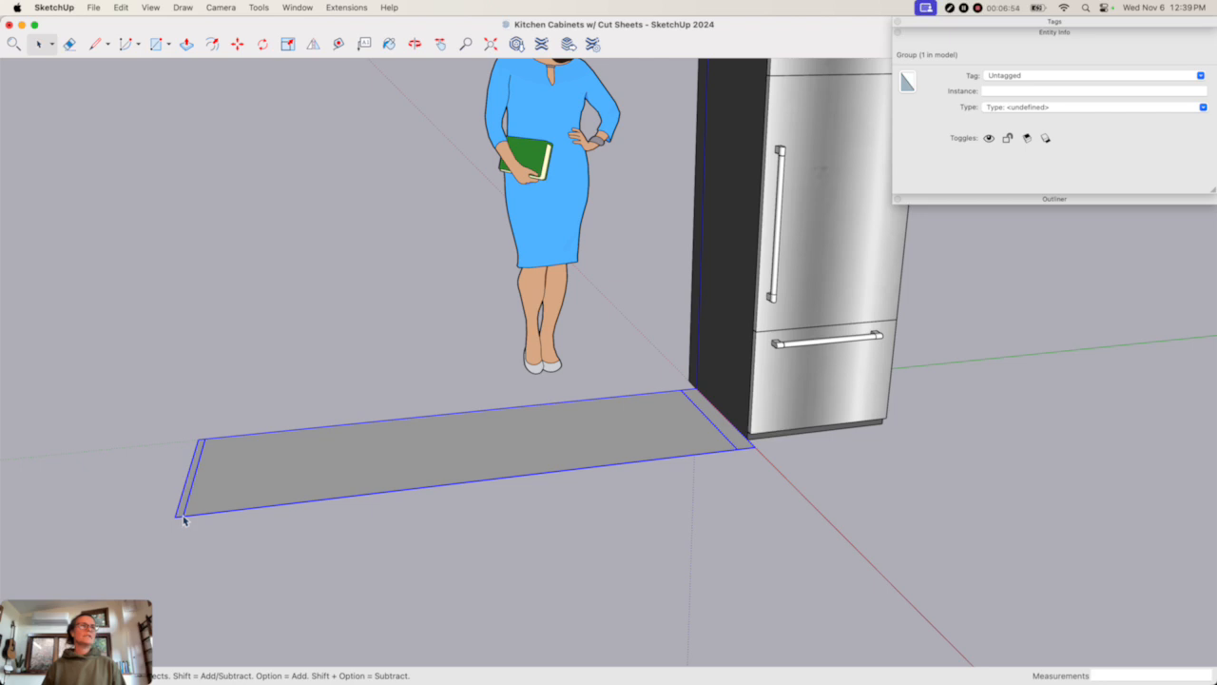
pyautogui.doubleClick(183, 522)
pyautogui.click(187, 518)
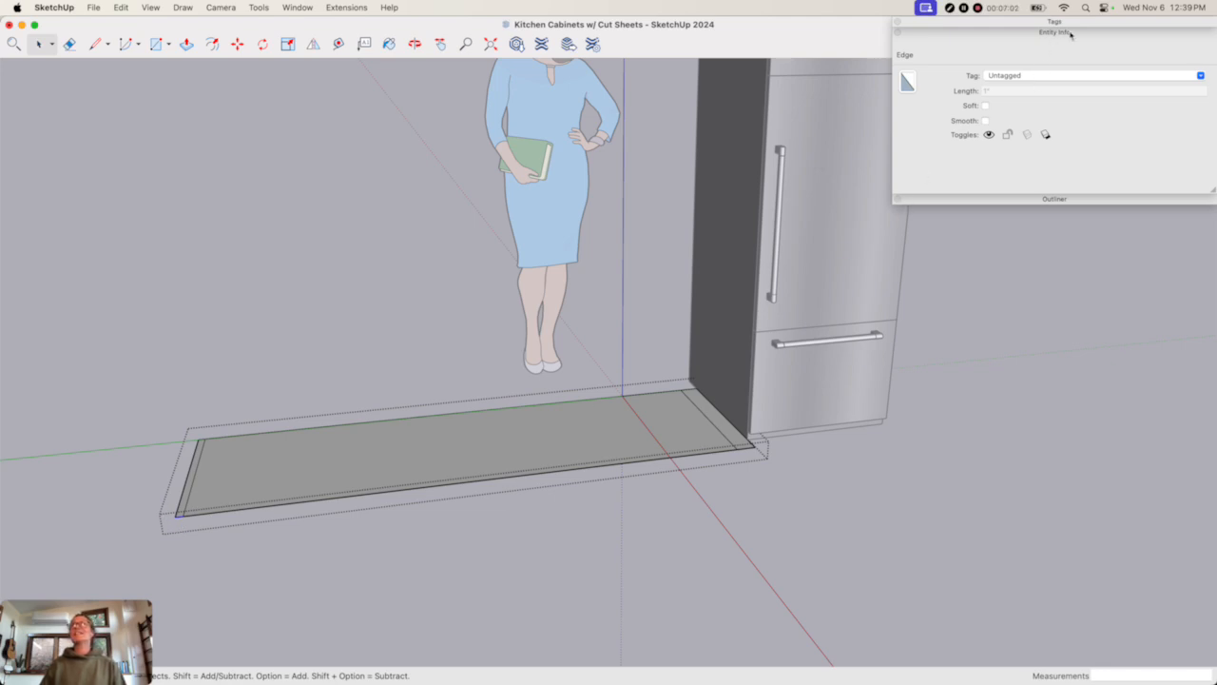
pyautogui.click(172, 595)
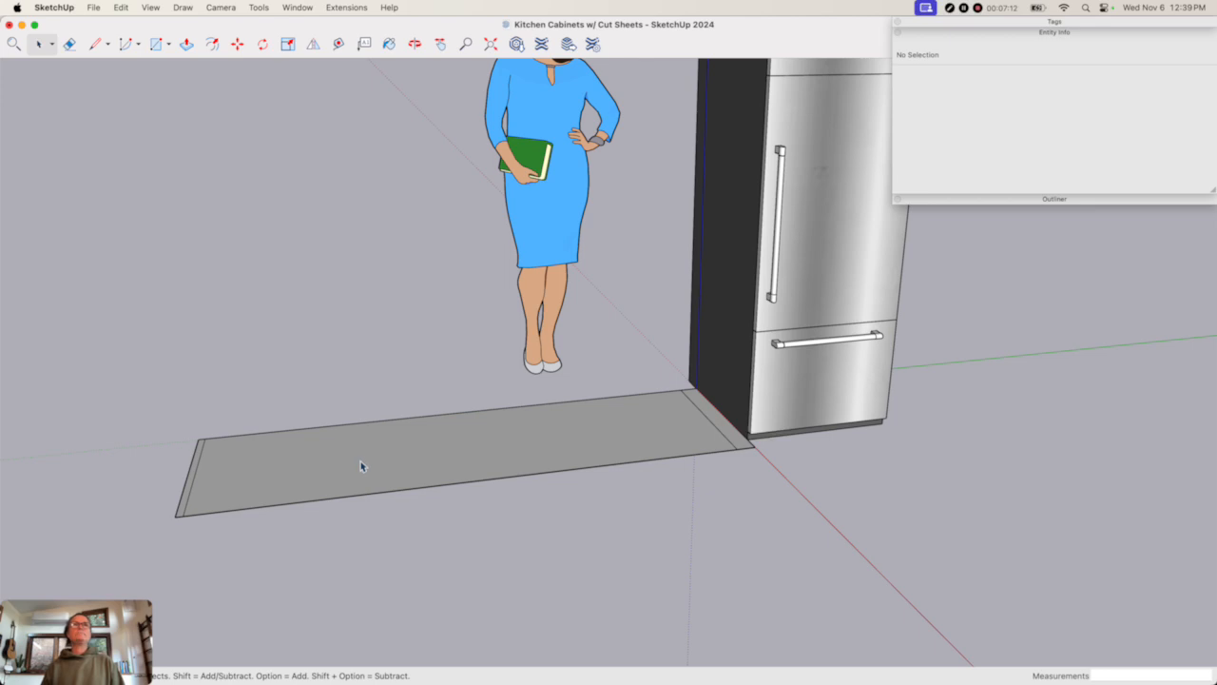
pyautogui.scroll(-5, 361, 466)
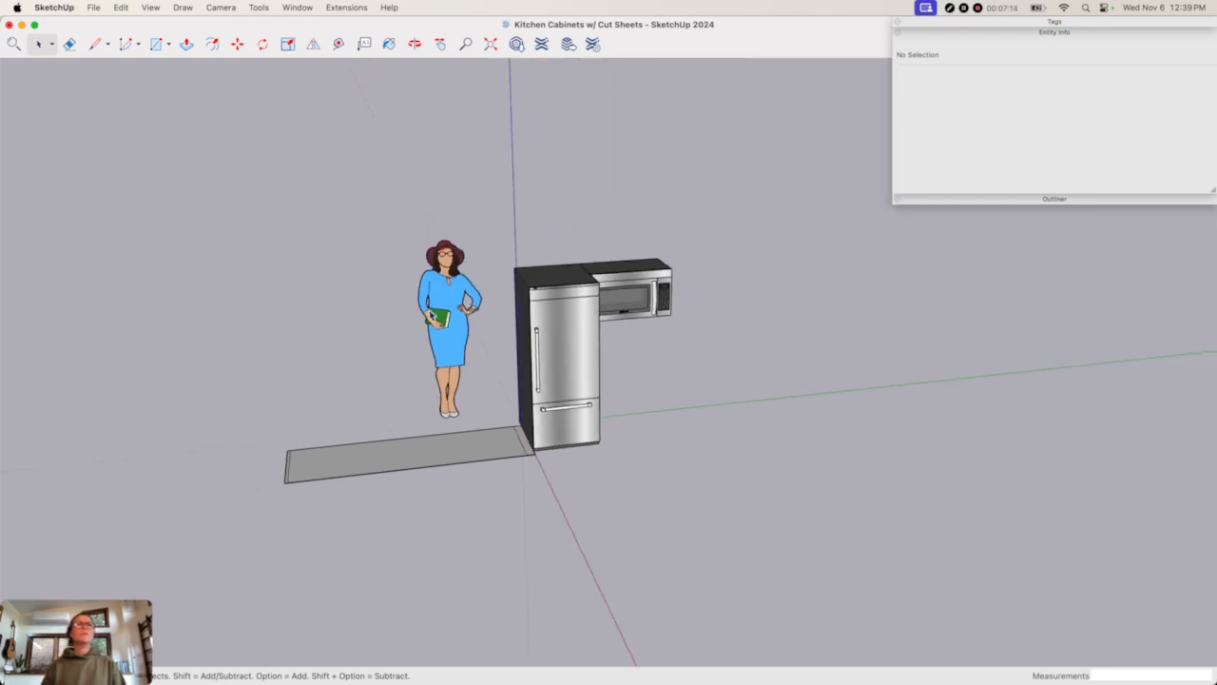
# - Delete the scale figure and check the entity info of the refrigerator and the microwave
pyautogui.click(433, 315)
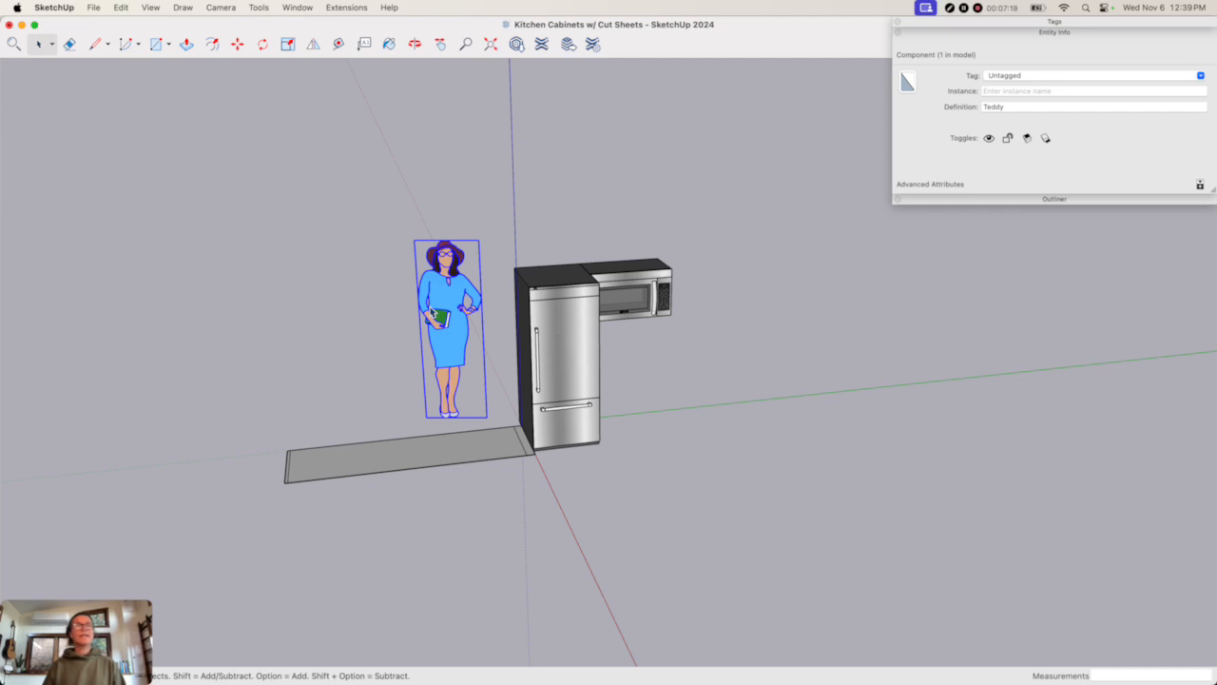
pyautogui.press('Delete')
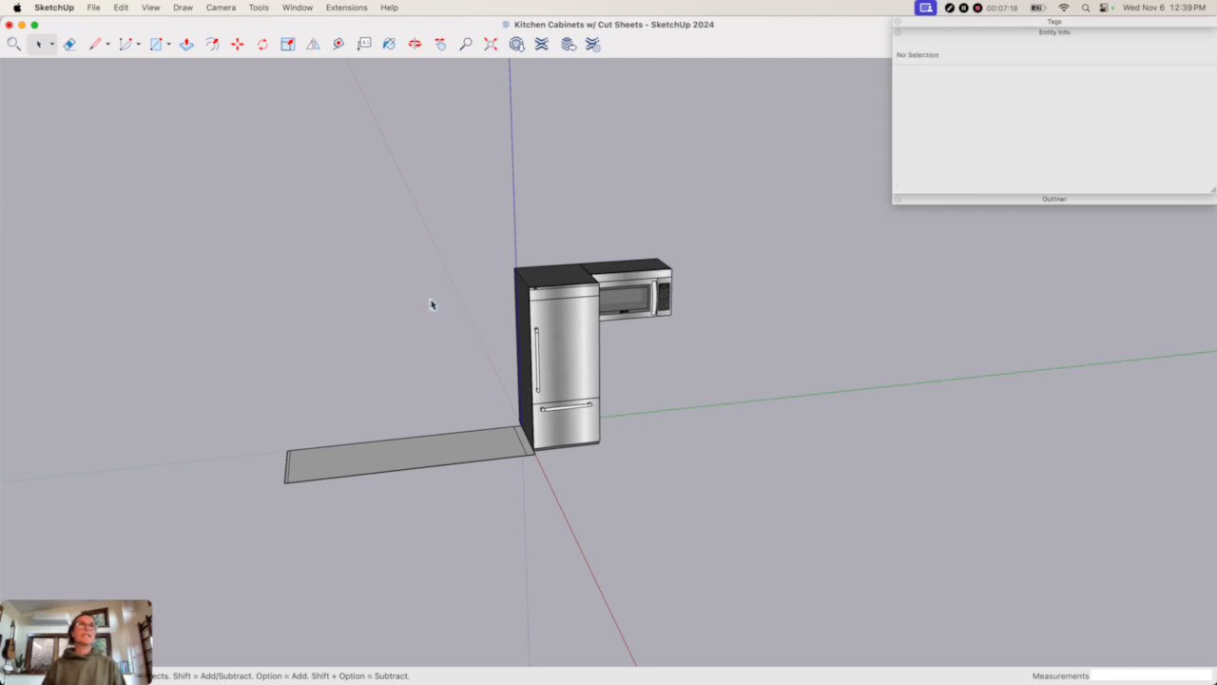
pyautogui.click(599, 352)
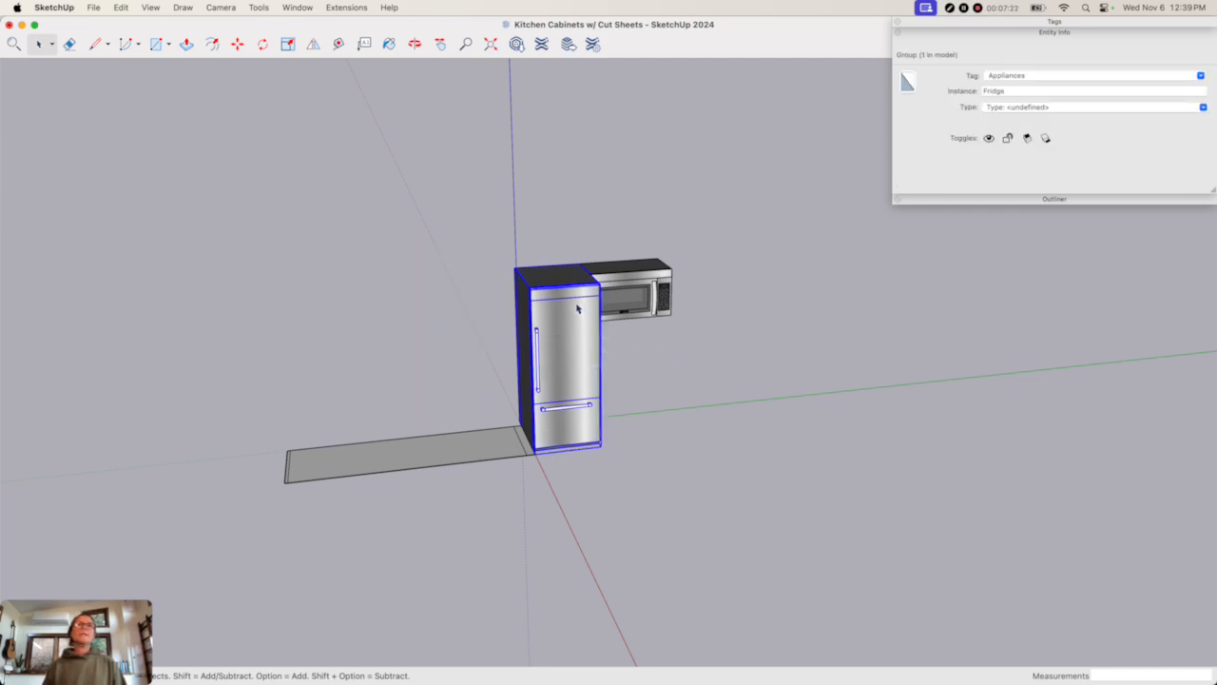
pyautogui.click(628, 302)
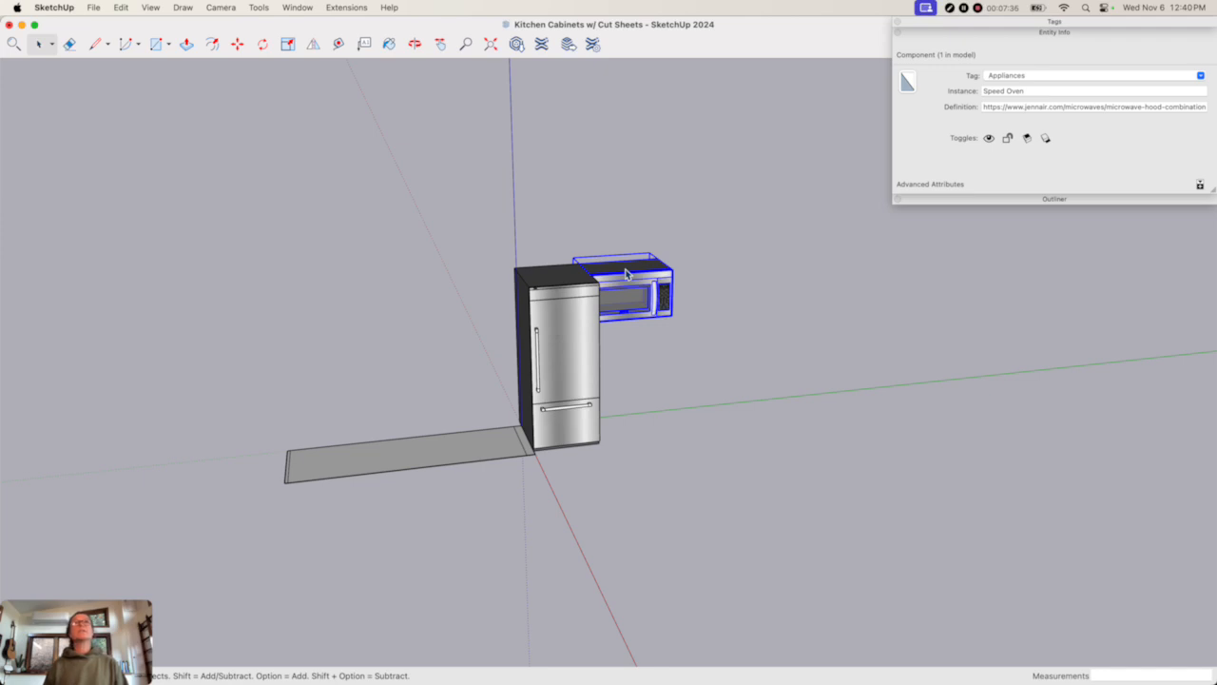
# - Move the refrigerator about 2' 3" along the green axis onto the floor strip, up to the inner line near its end, and save the model
pyautogui.click(574, 442)
pyautogui.press('m')
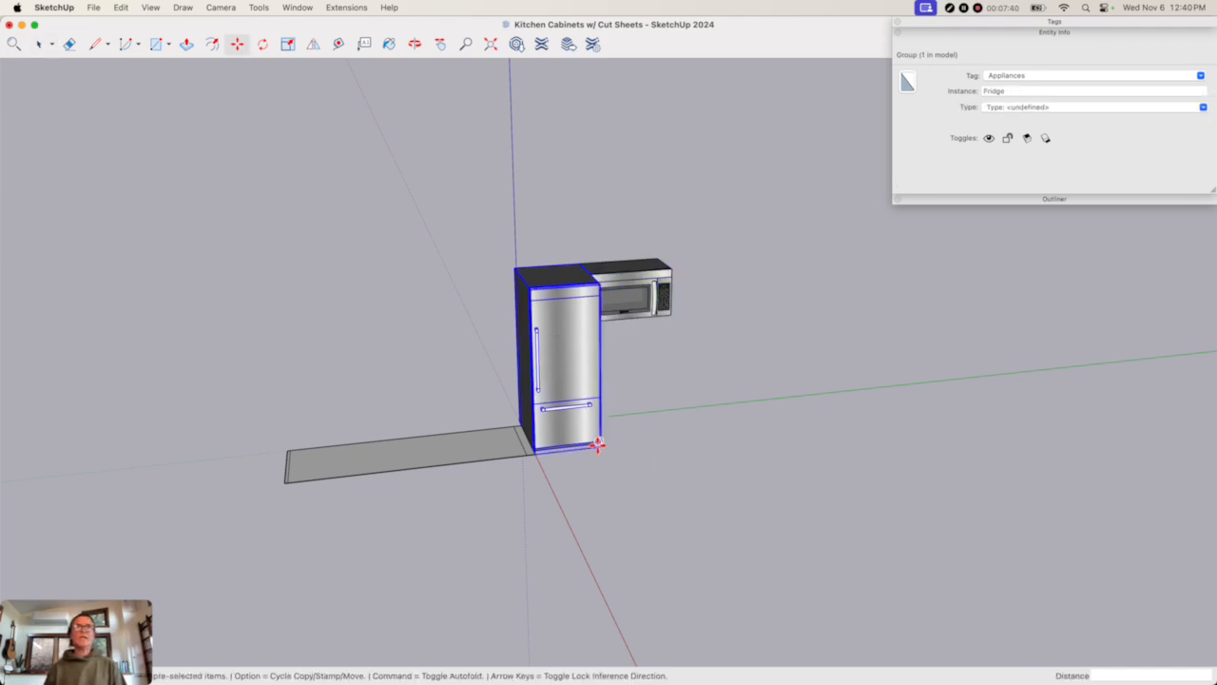
pyautogui.scroll(3, 602, 446)
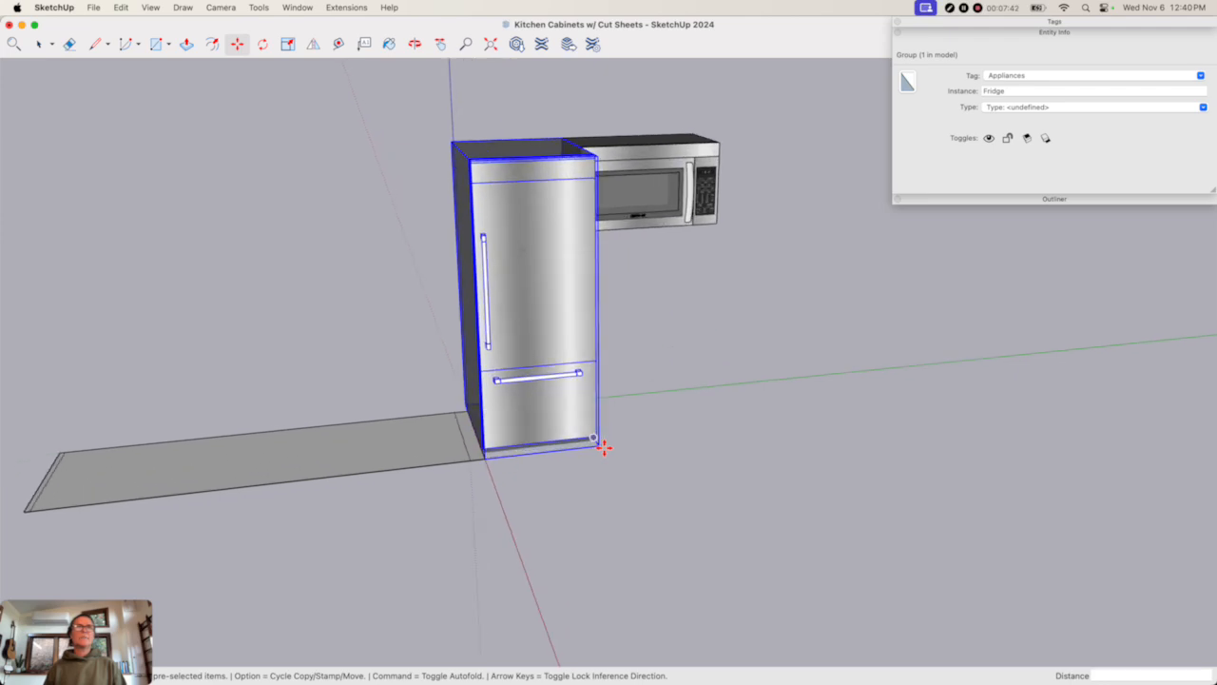
pyautogui.click(596, 446)
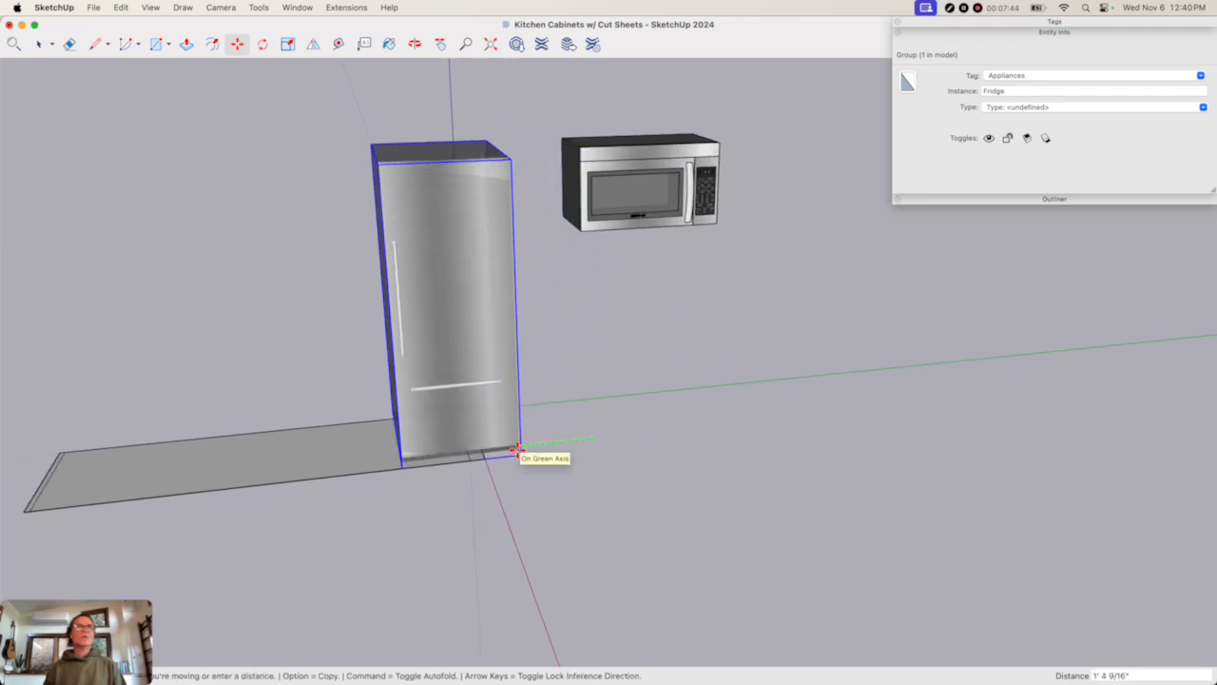
pyautogui.click(468, 455)
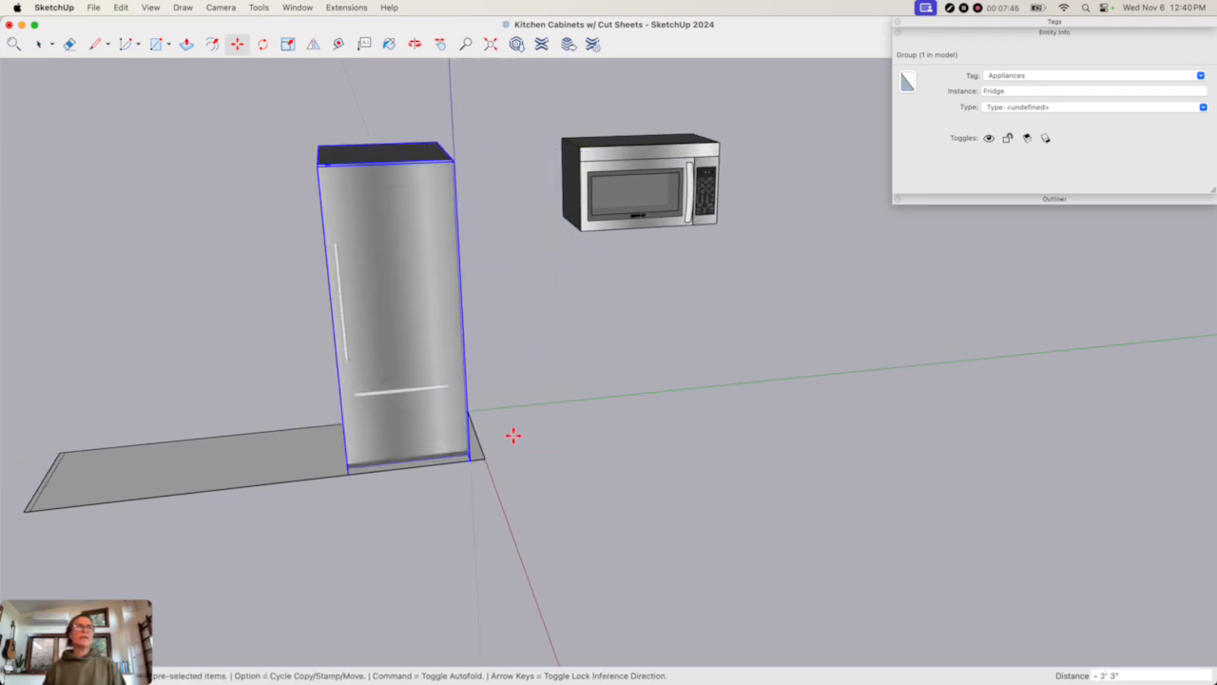
pyautogui.press('space')
pyautogui.scroll(-4, 557, 421)
pyautogui.click(604, 391)
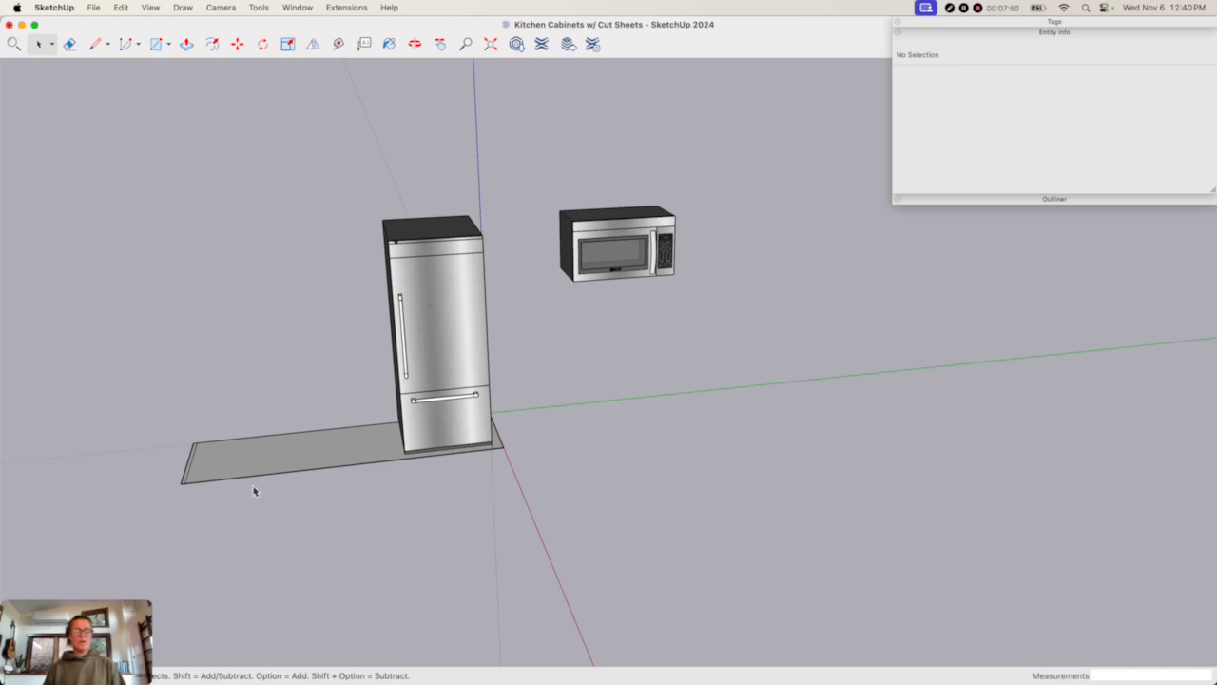
pyautogui.press('super+s')
# - Copy the two-door base cabinet with cut sheet from the Dynamic Cabinets w/ Cut Sheets model and paste it beside the appliances in the kitchen model
pyautogui.press('super+grave')
pyautogui.press('super+grave')
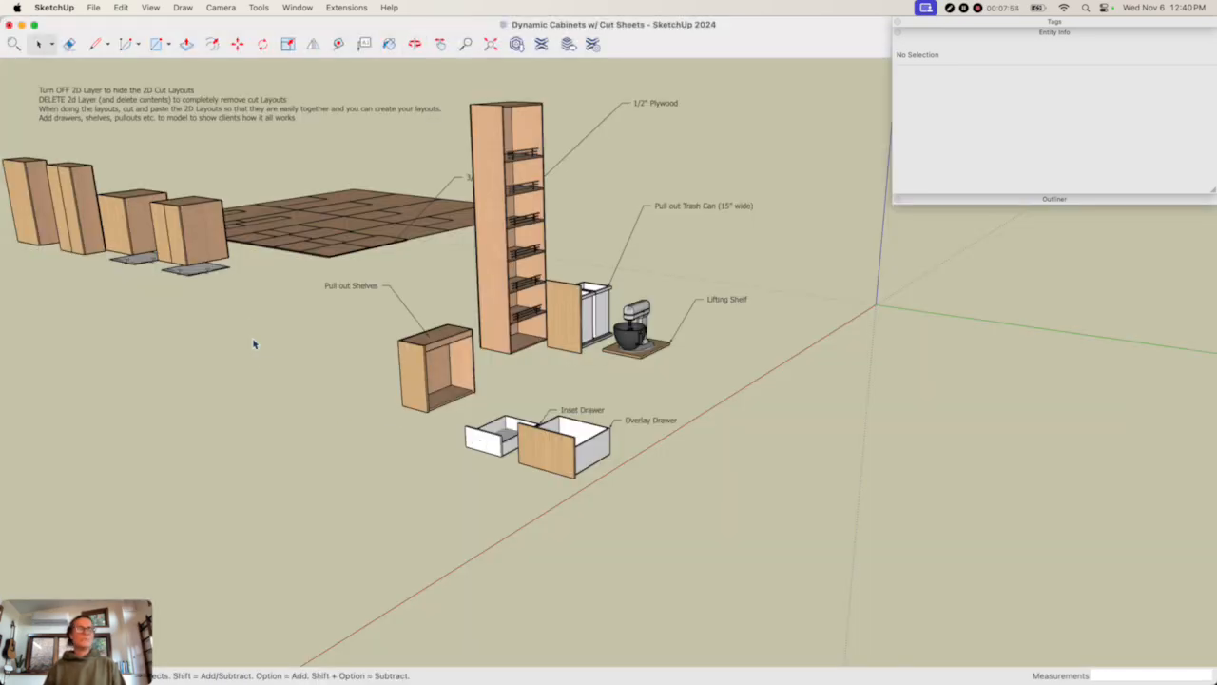
pyautogui.press('super+shift+e')
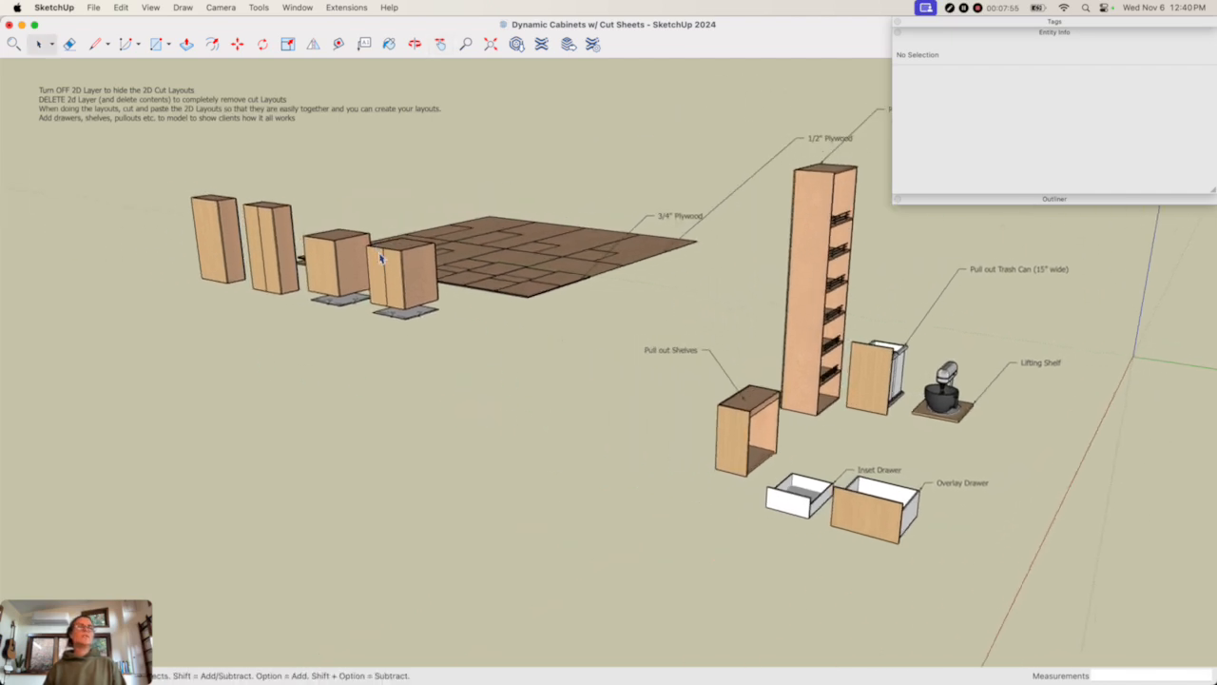
pyautogui.click(395, 259)
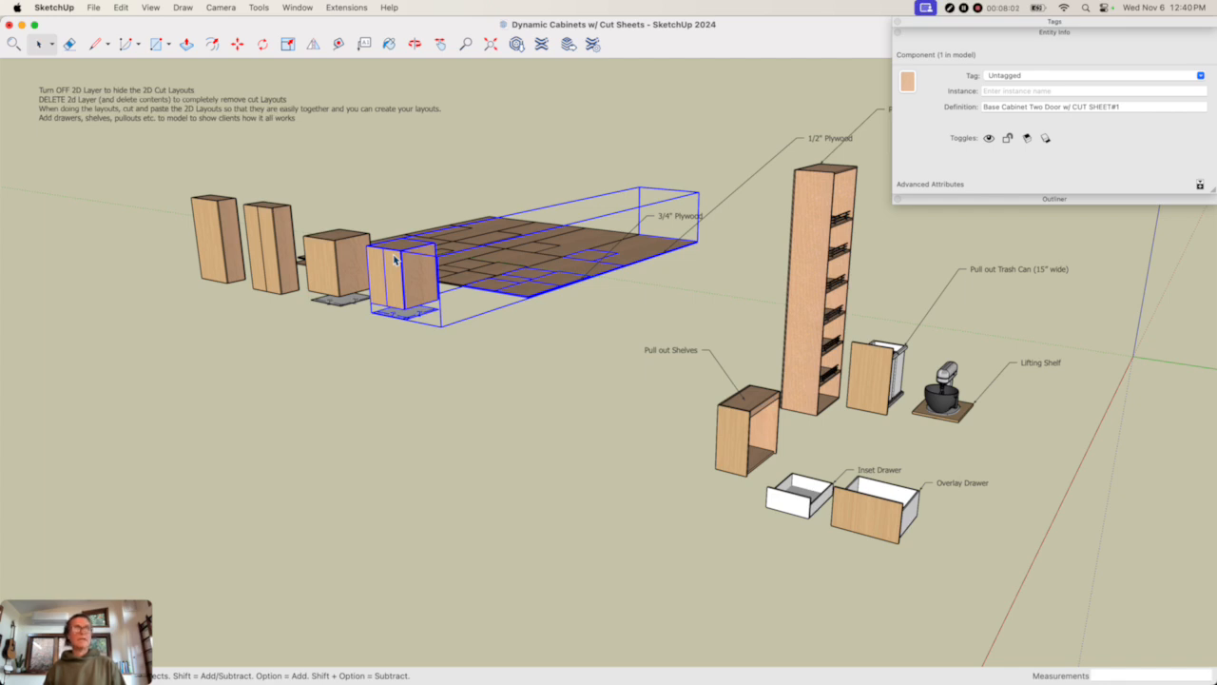
pyautogui.press('super+grave')
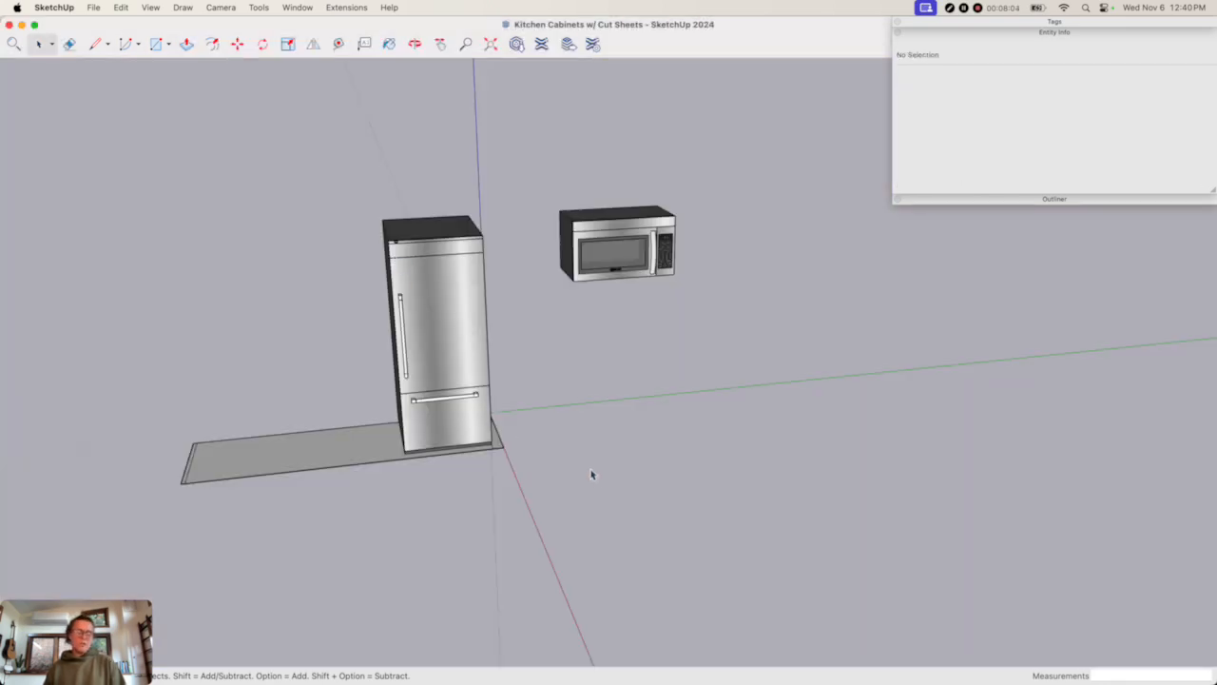
pyautogui.press('super+v')
pyautogui.click(596, 418)
pyautogui.scroll(-3, 590, 409)
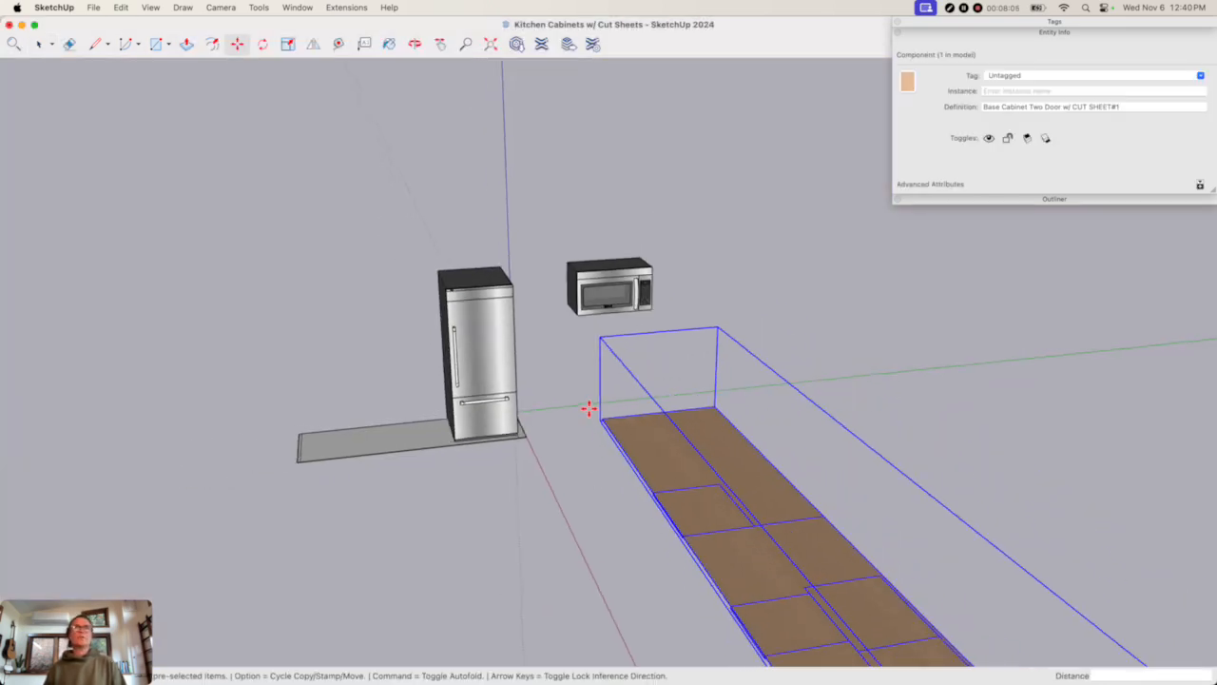
pyautogui.scroll(-5, 589, 409)
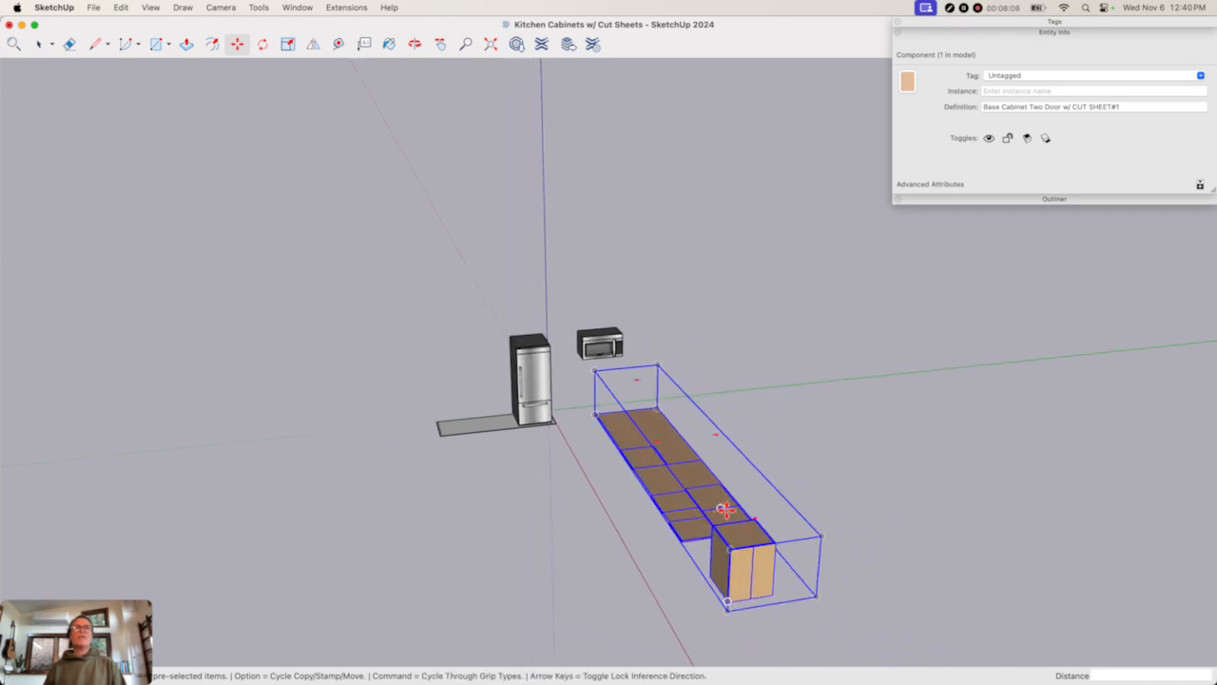
pyautogui.press('space')
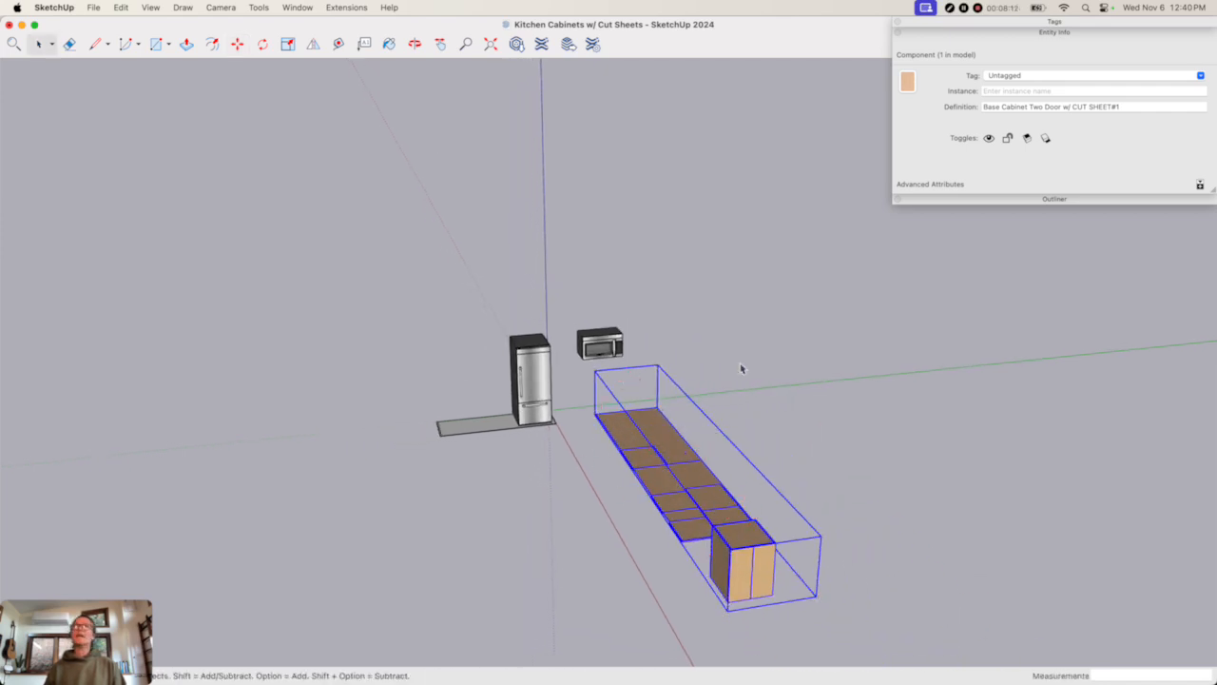
# - Hide the 2D Layout tag to turn off the cabinet's cut sheet, and deselect the cabinet
pyautogui.click(1080, 23)
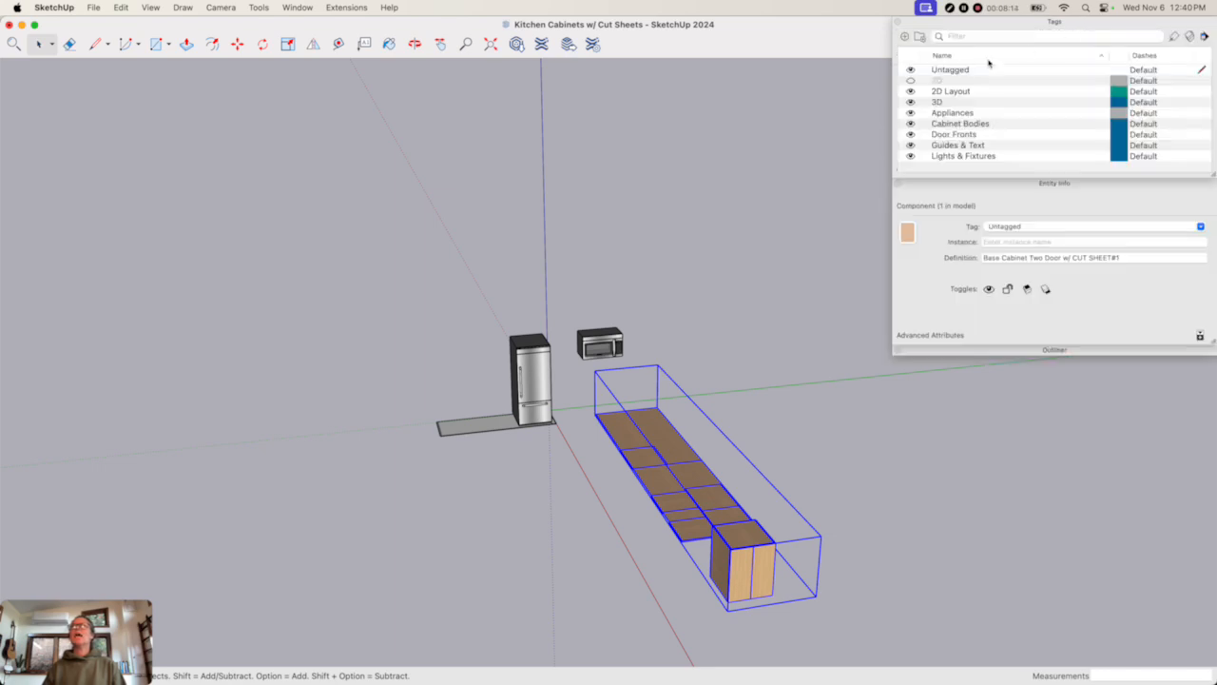
pyautogui.click(910, 92)
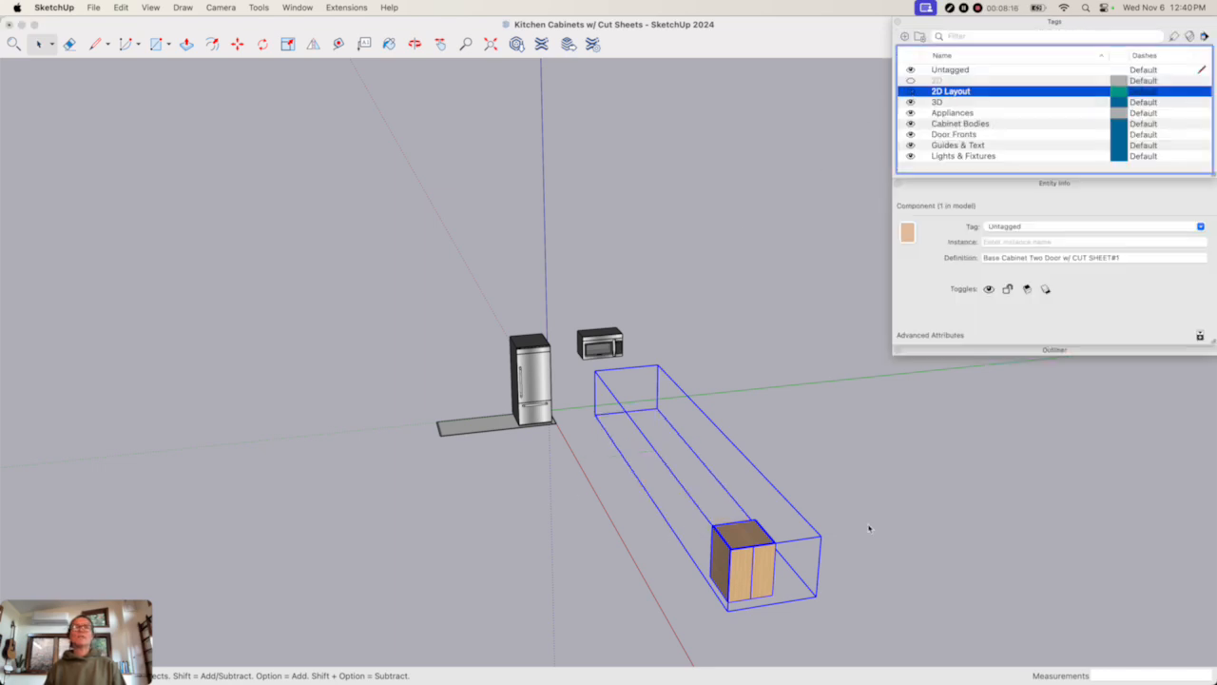
pyautogui.click(840, 600)
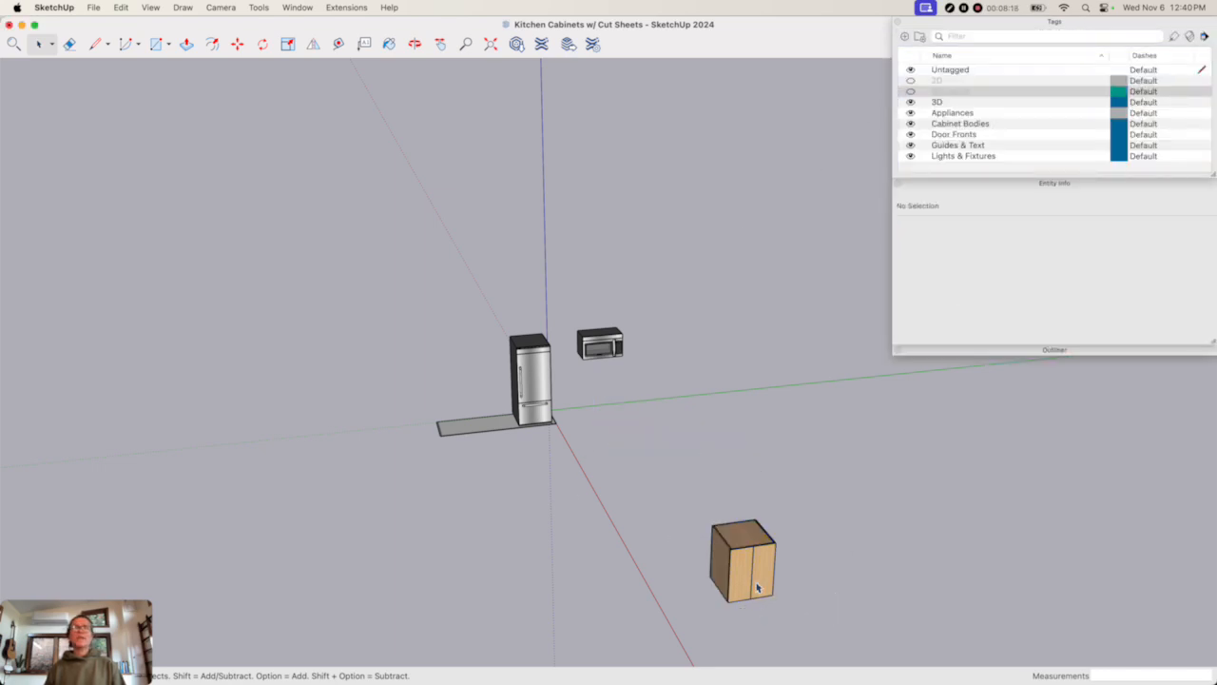
# - Show the 2D tag and select the base cabinet together with its plan symbol on the floor
pyautogui.click(911, 81)
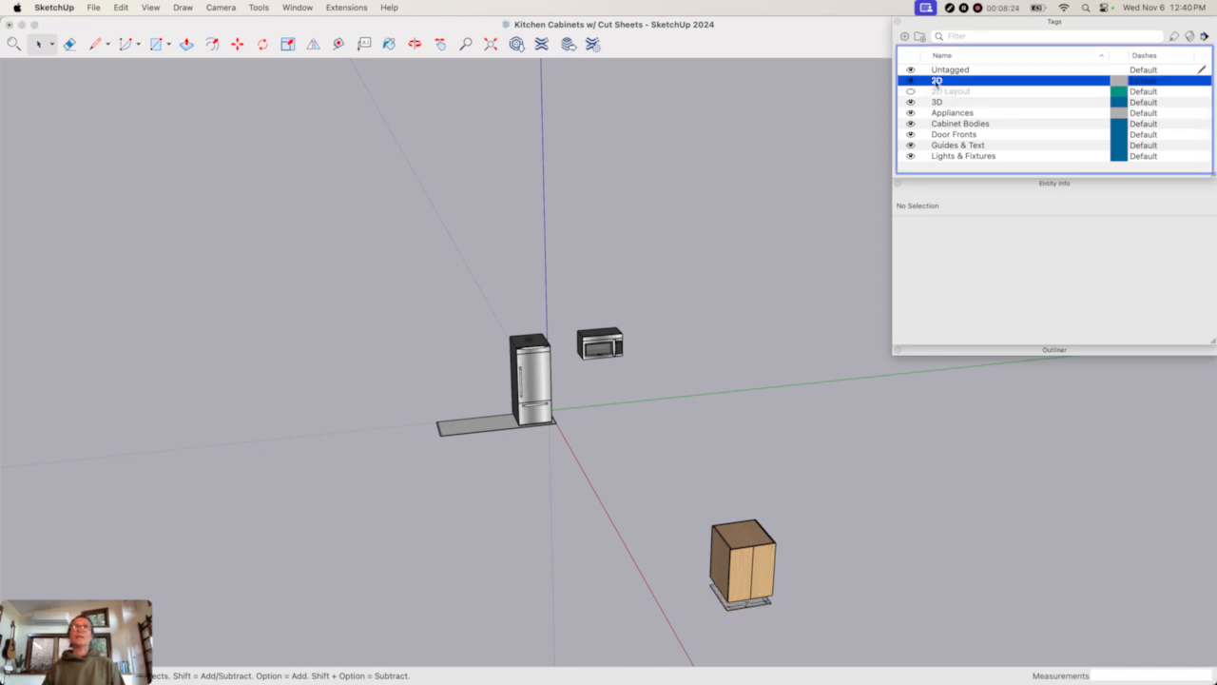
pyautogui.click(756, 610)
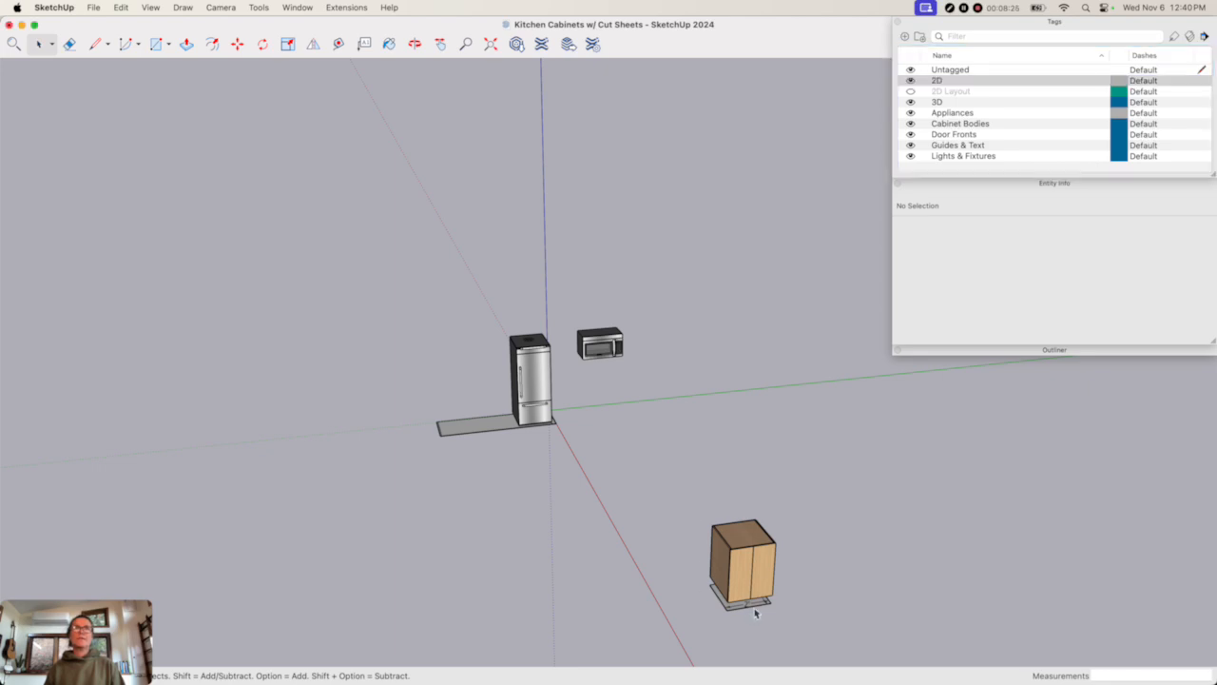
pyautogui.click(767, 608)
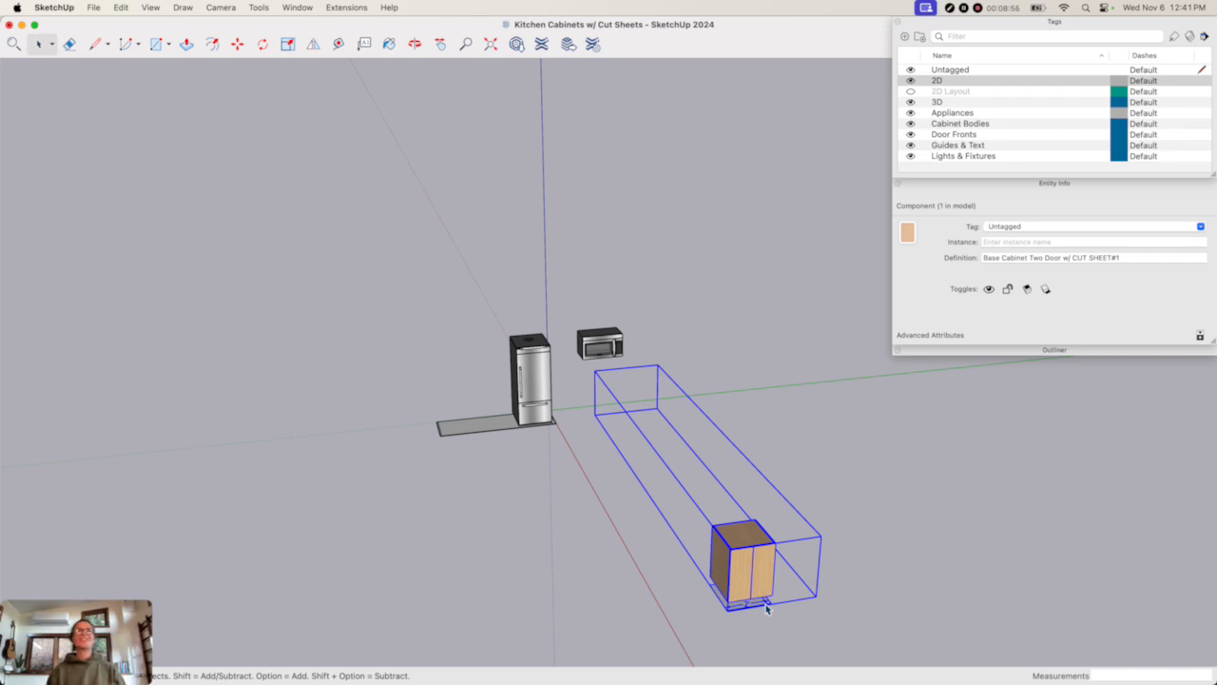
pyautogui.click(729, 615)
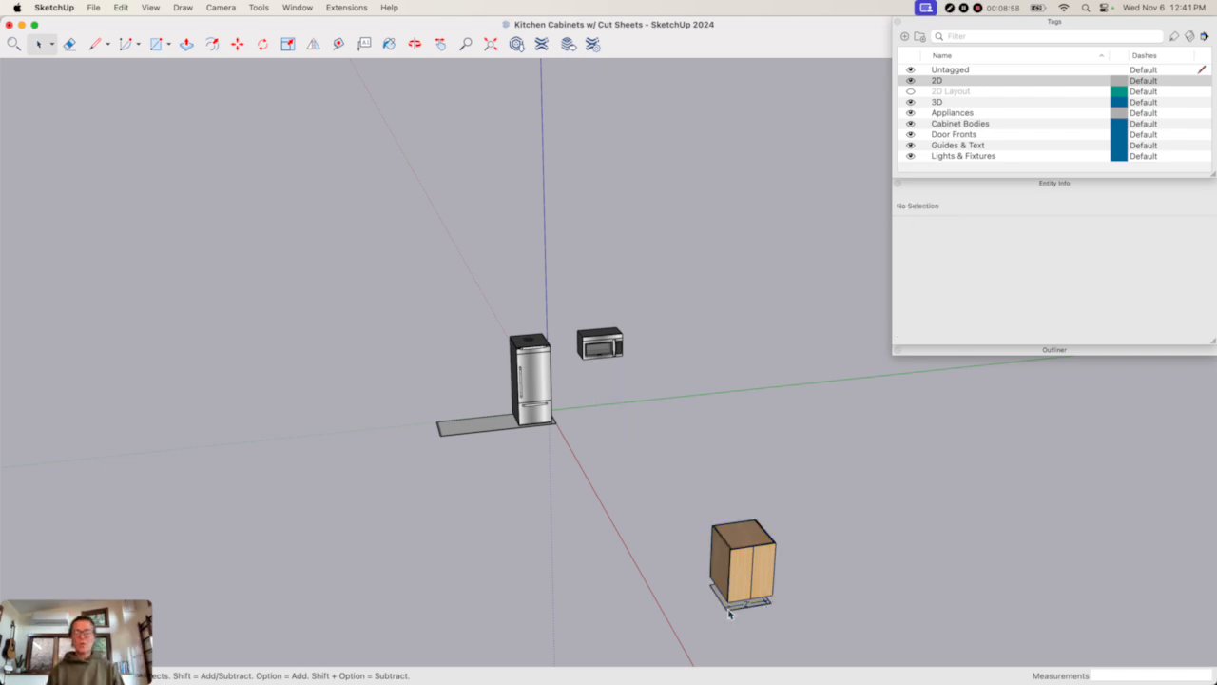
pyautogui.click(751, 558)
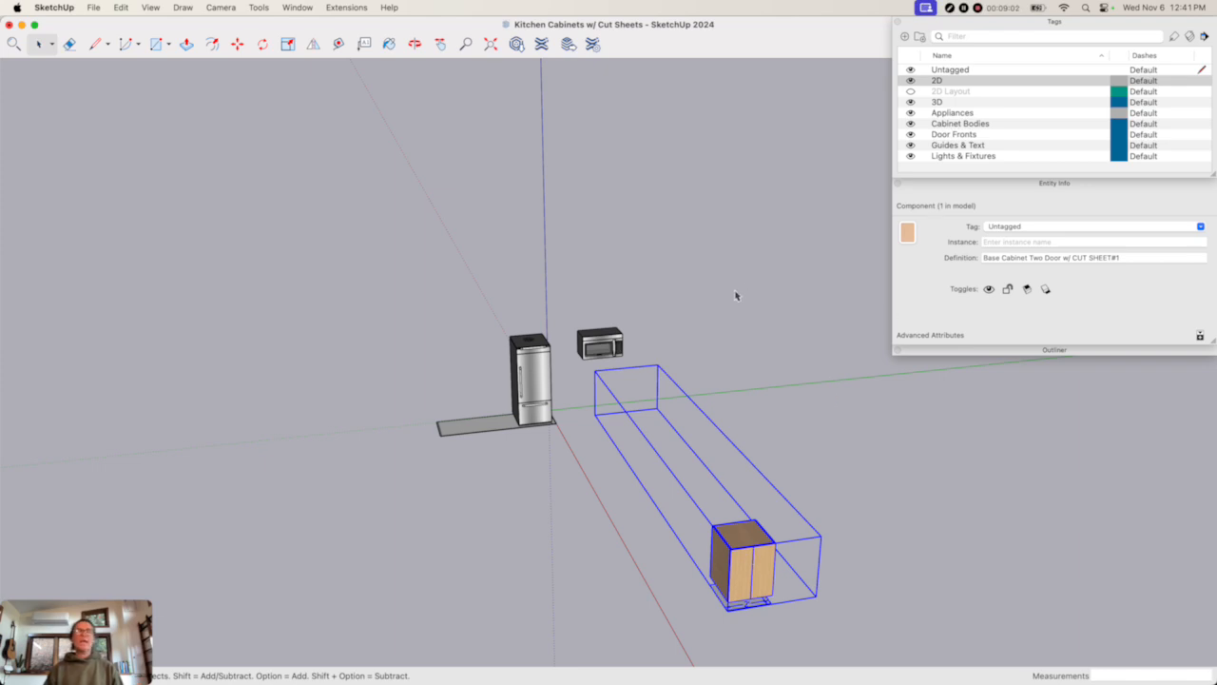
pyautogui.rightClick(952, 83)
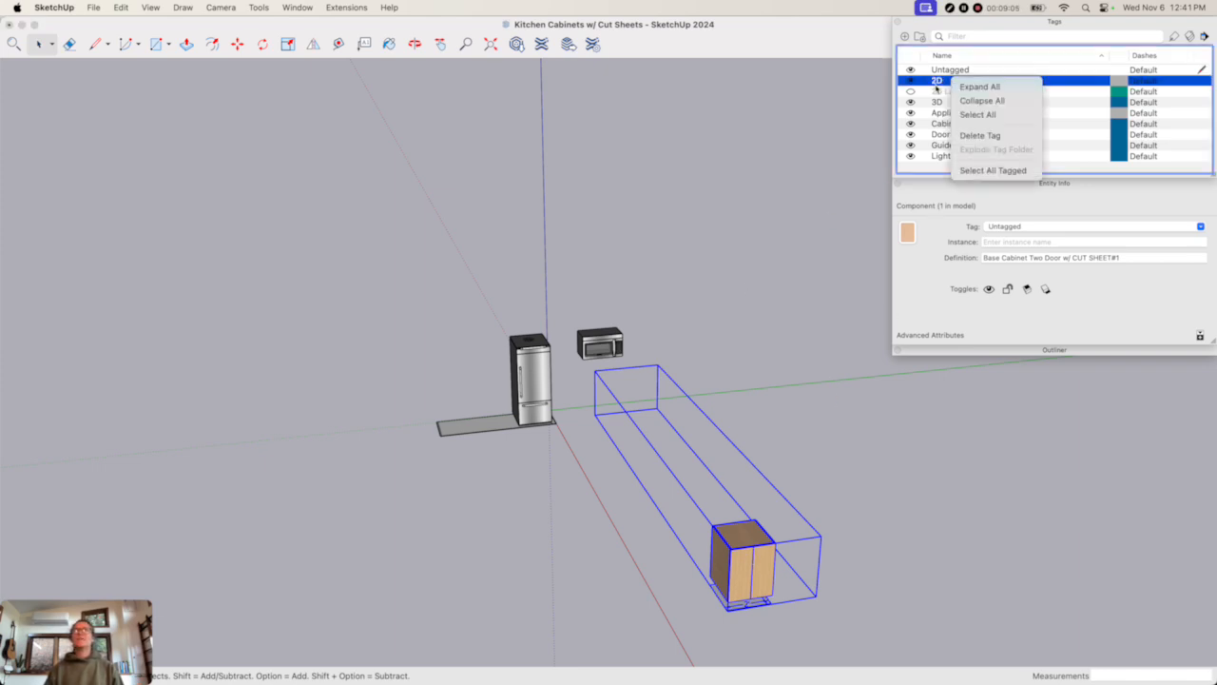
pyautogui.click(952, 93)
pyautogui.click(952, 93)
pyautogui.rightClick(952, 92)
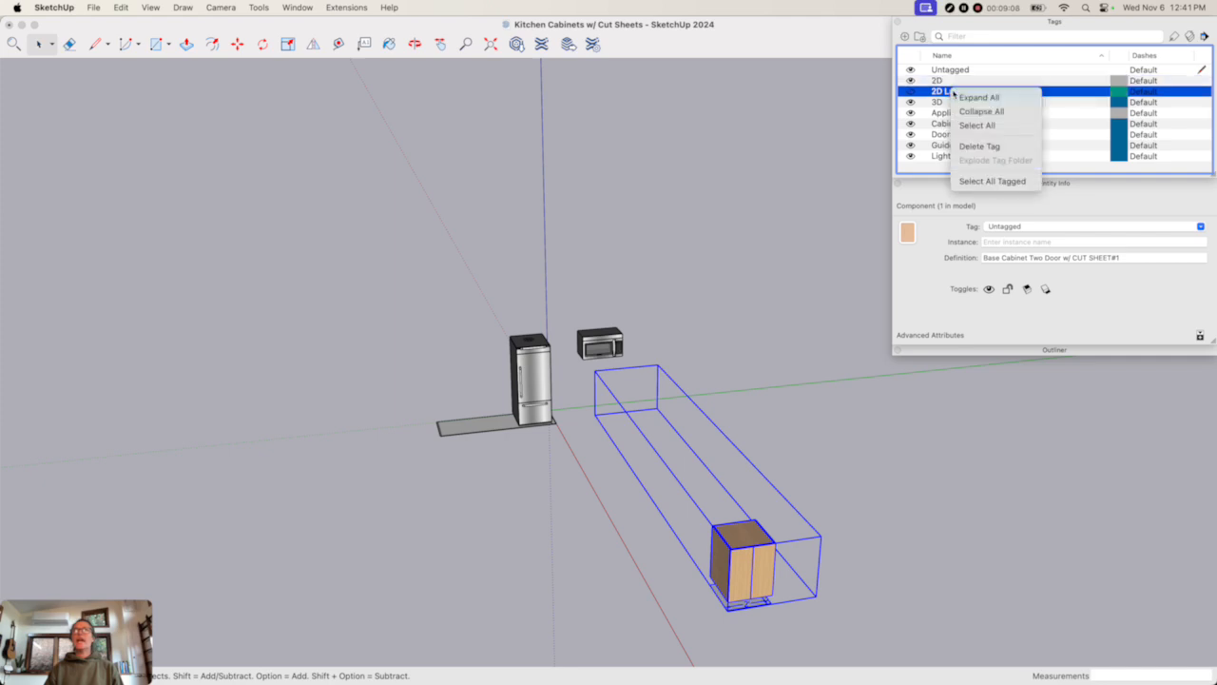
pyautogui.click(980, 147)
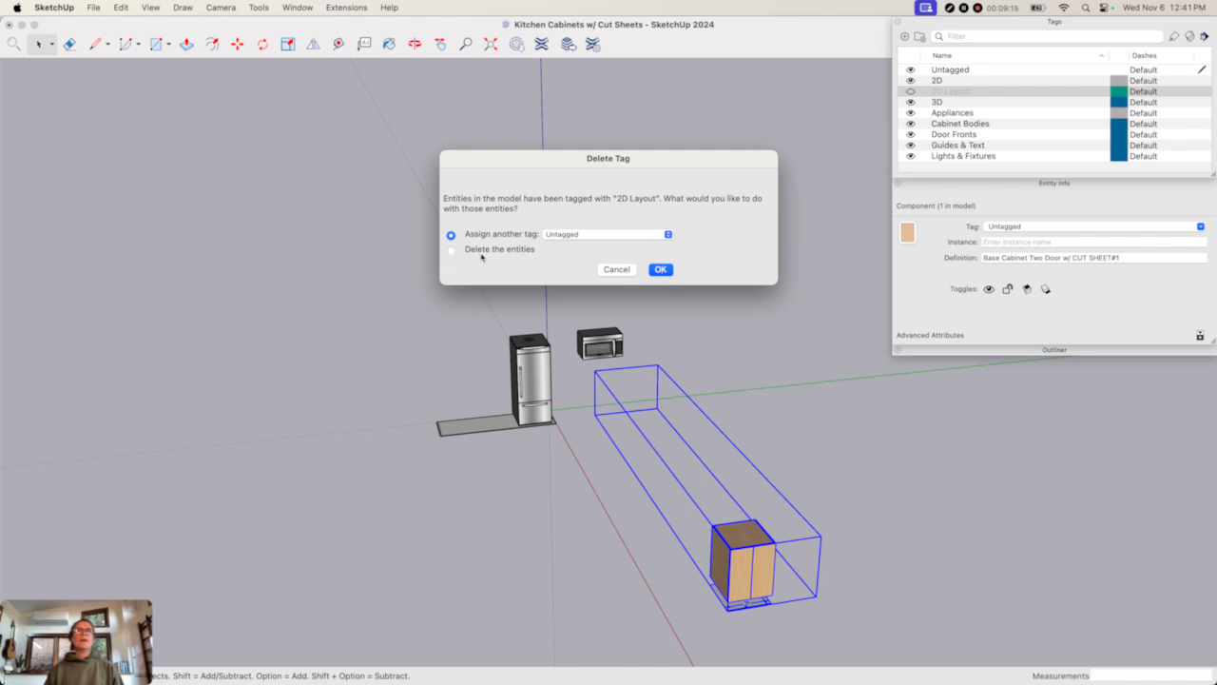
pyautogui.click(616, 269)
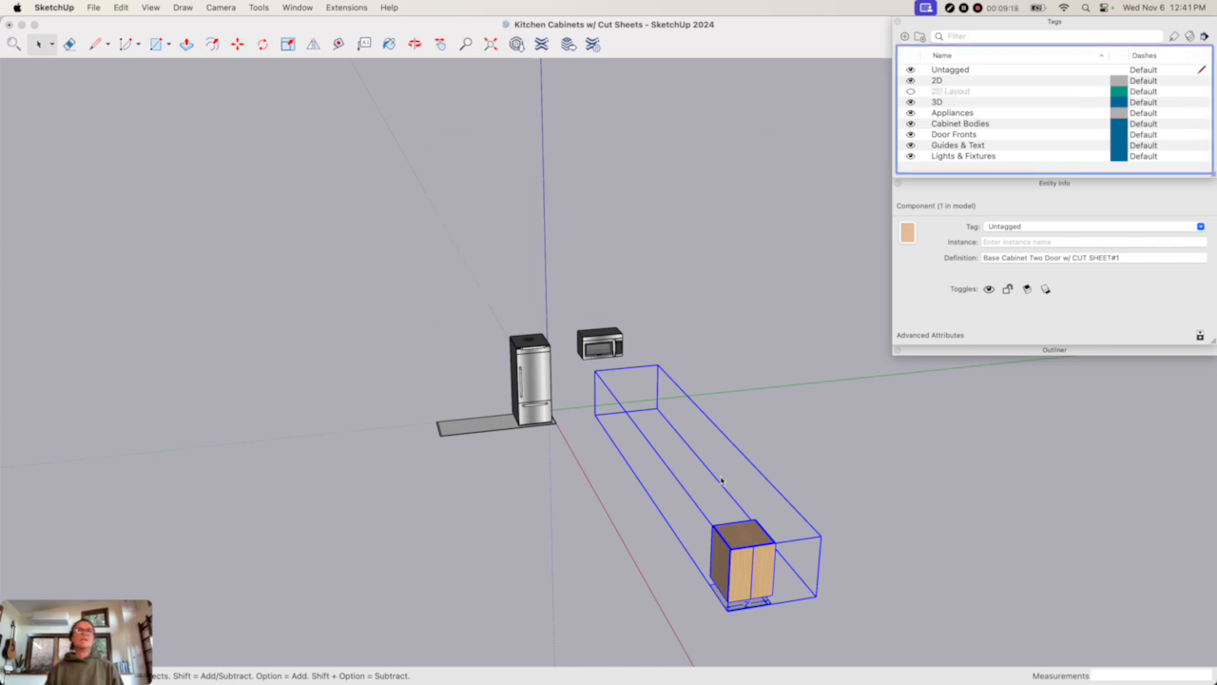
# - Try deleting the 2D Layout tag together with its tagged entities, and undo the deletion
pyautogui.click(941, 93)
pyautogui.rightClick(941, 93)
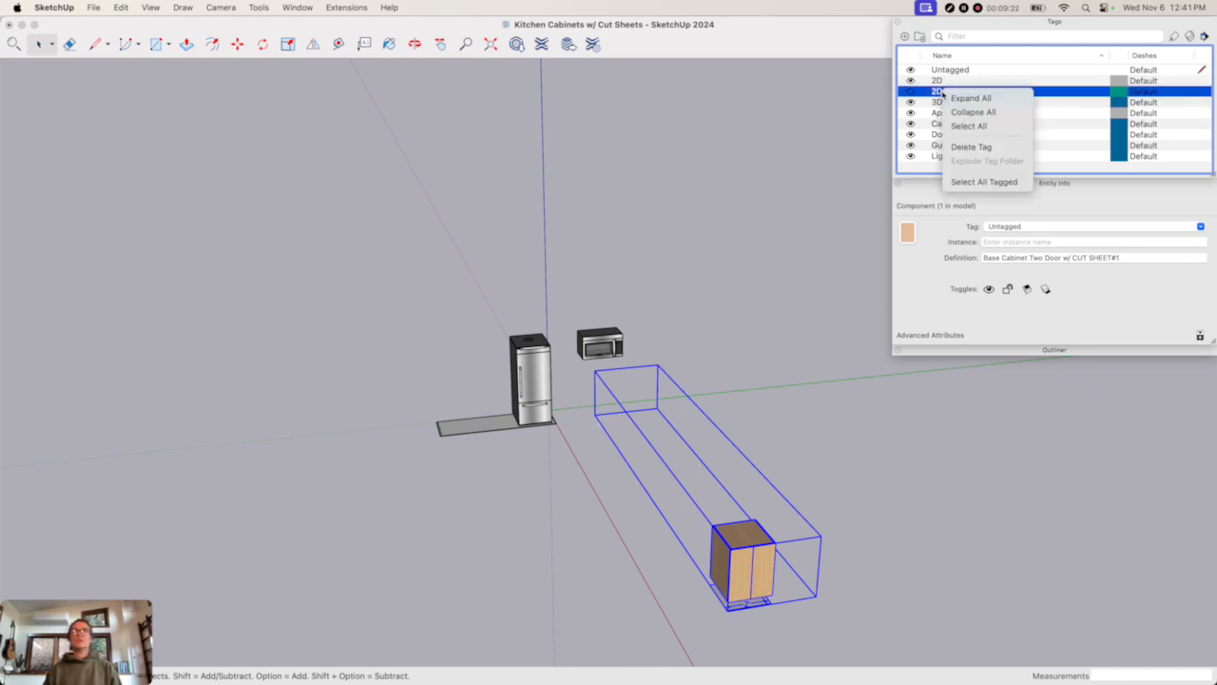
pyautogui.click(970, 147)
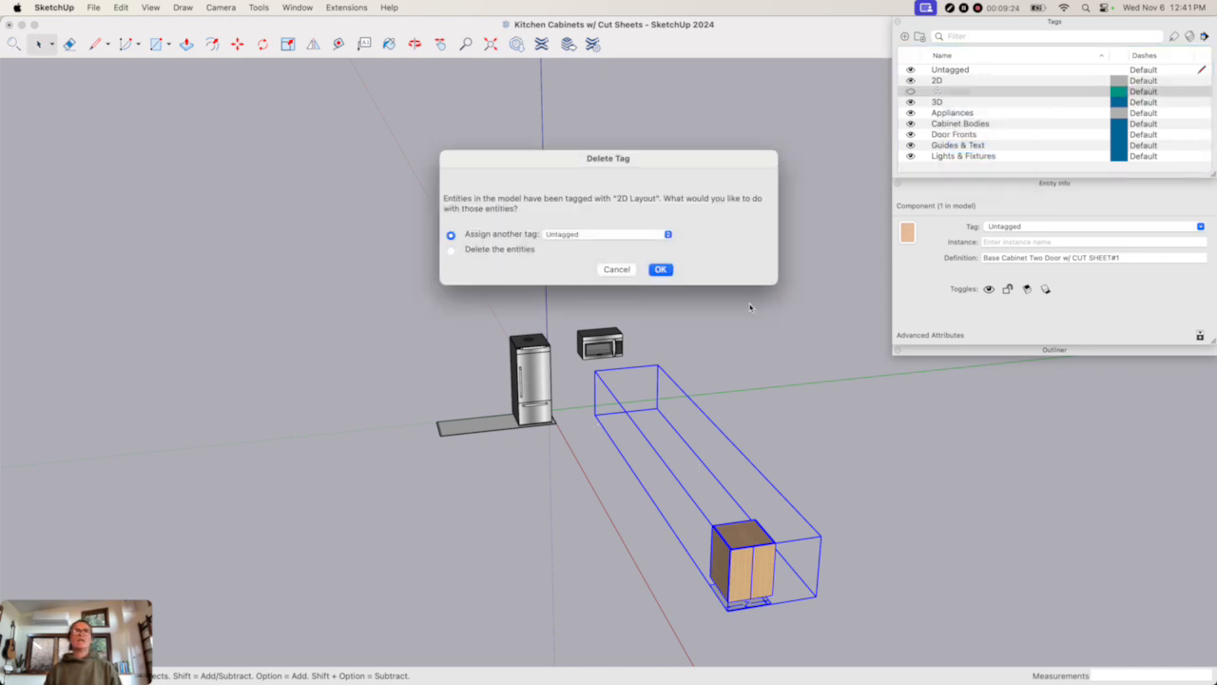
pyautogui.click(451, 250)
pyautogui.click(661, 269)
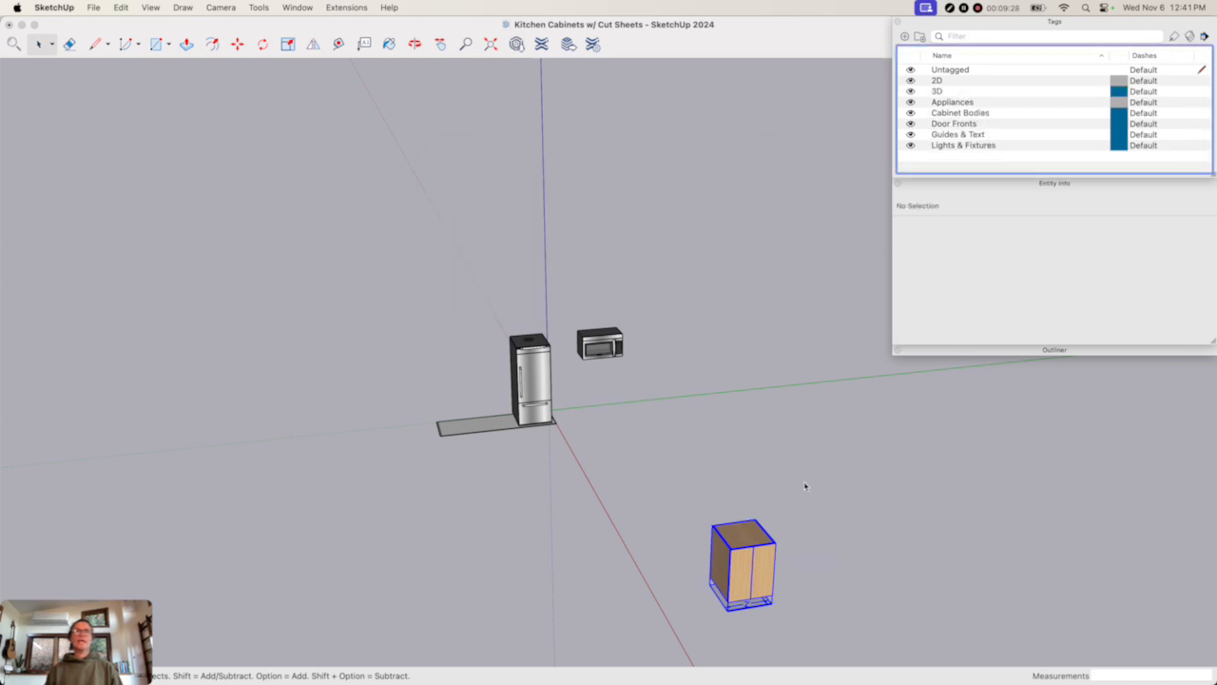
pyautogui.press('super+z')
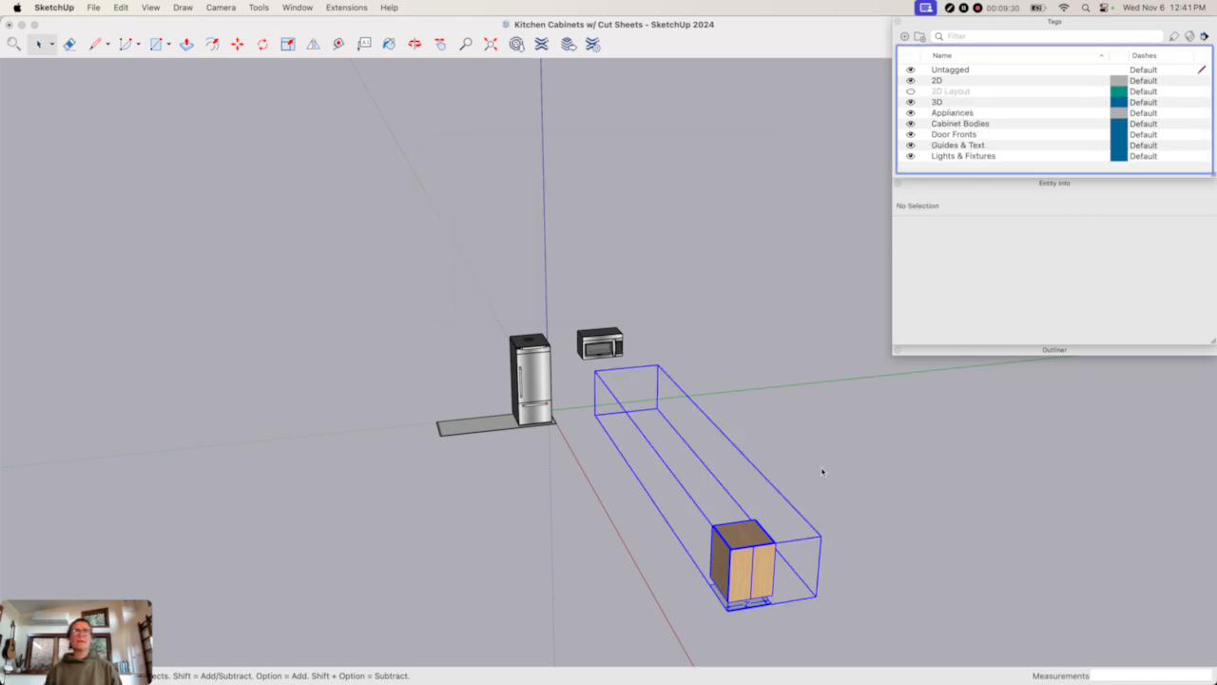
pyautogui.click(823, 471)
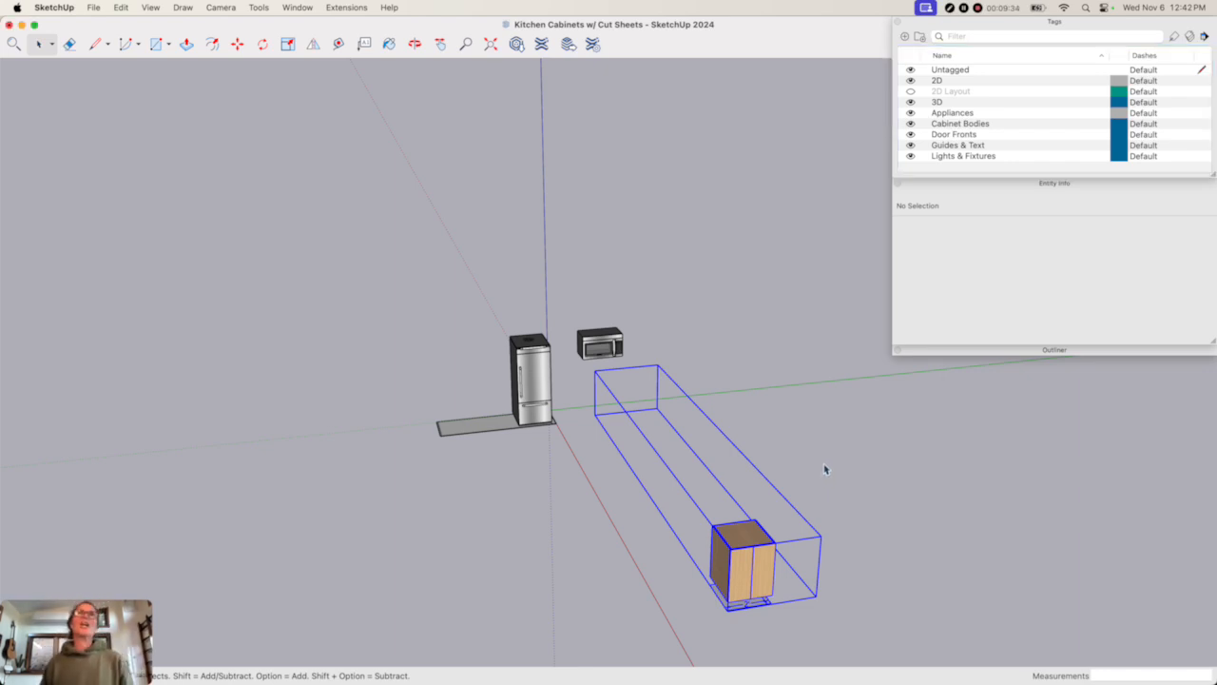
# - Repeat the deletion of the 2D Layout tag, choosing to delete its entities, and undo it
pyautogui.click(968, 93)
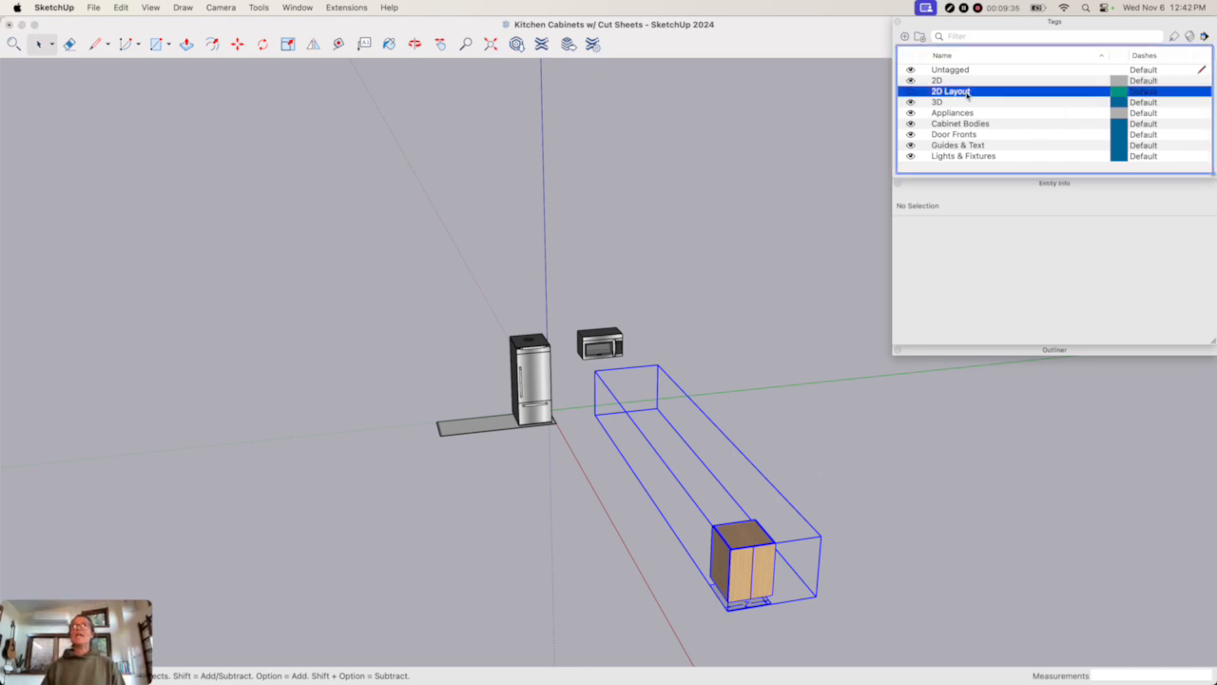
pyautogui.rightClick(968, 95)
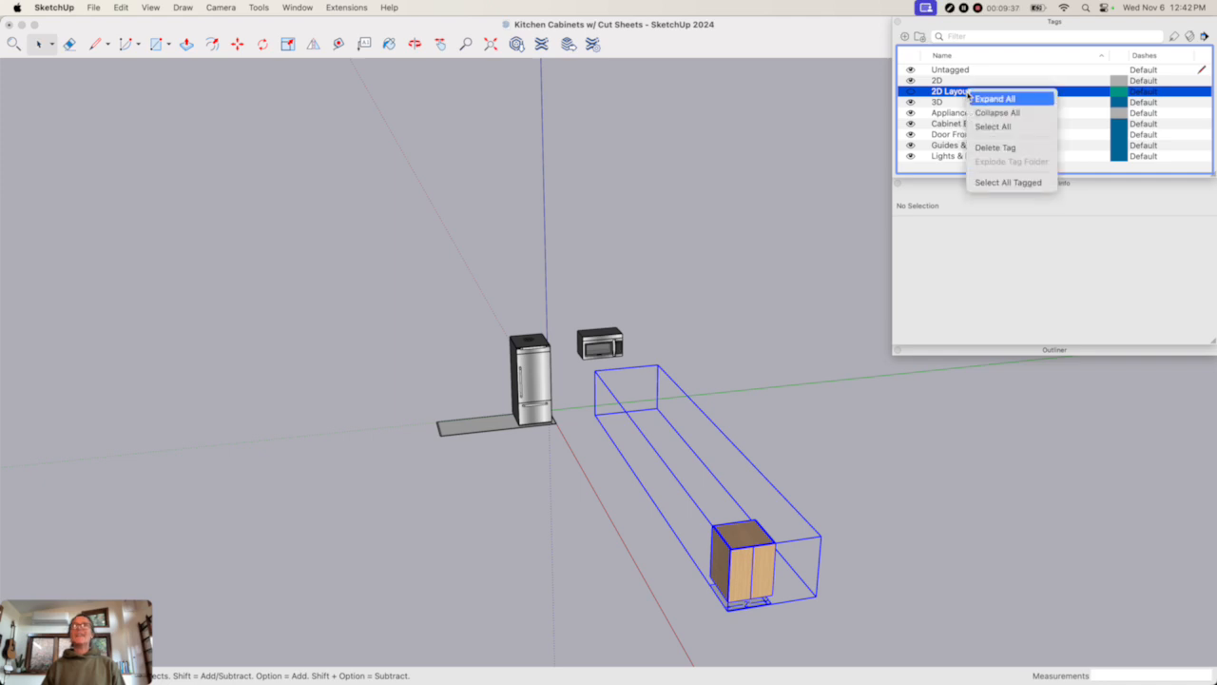
pyautogui.click(1009, 150)
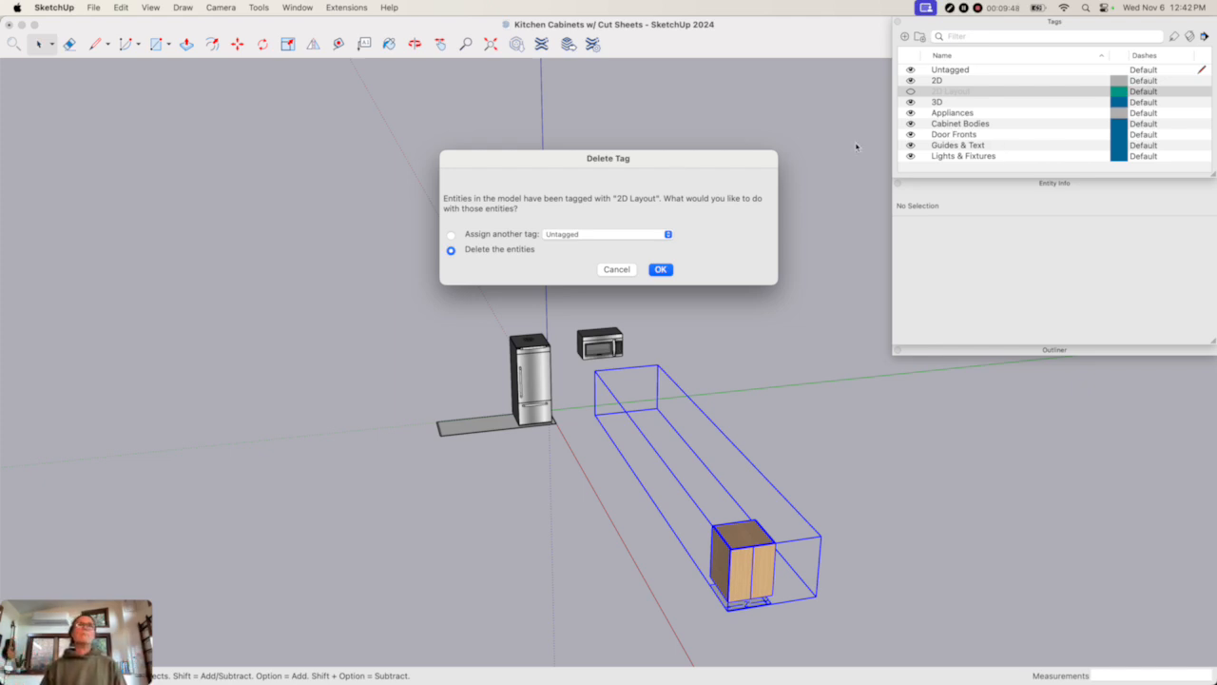
pyautogui.click(661, 269)
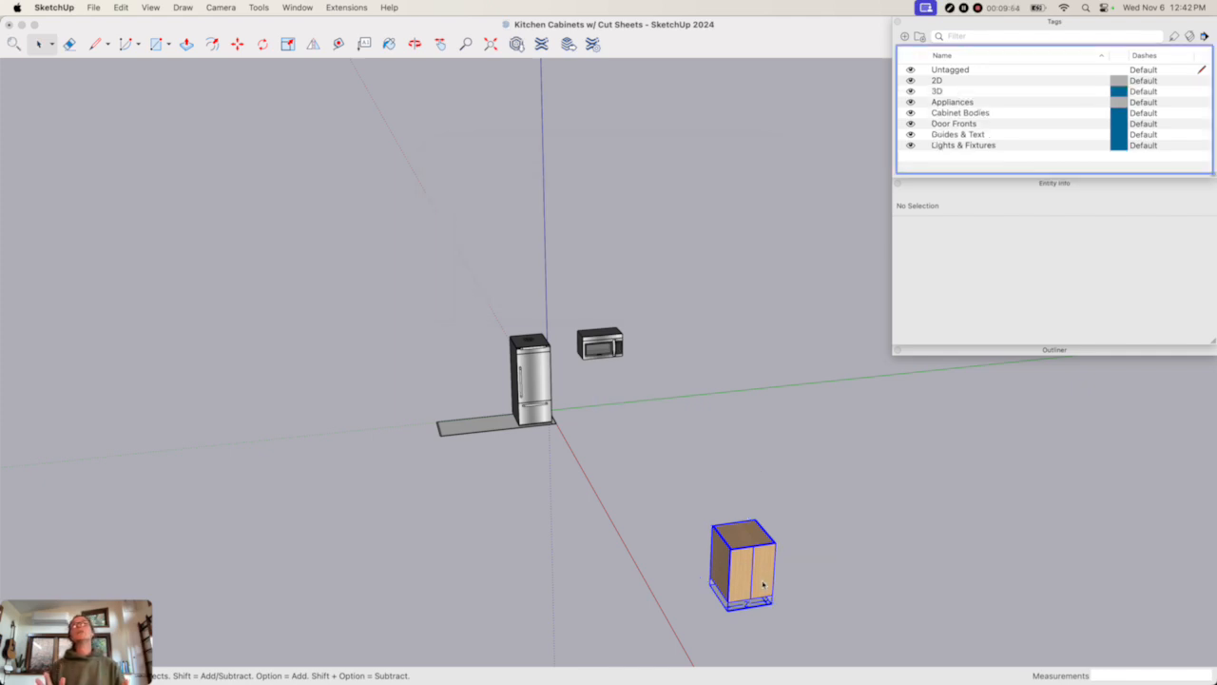
pyautogui.press('super+z')
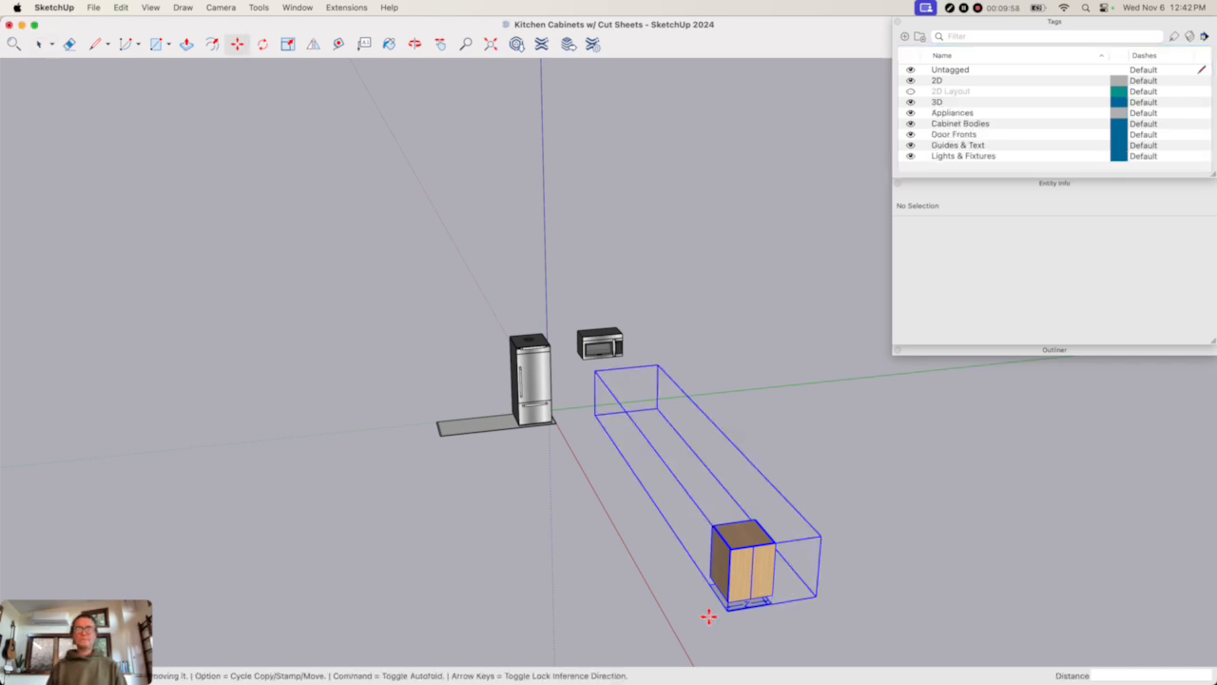
# - Move the base cabinet by its front floor corner onto the front corner of the gray floor strip beside the refrigerator
pyautogui.press('m')
pyautogui.click(728, 607)
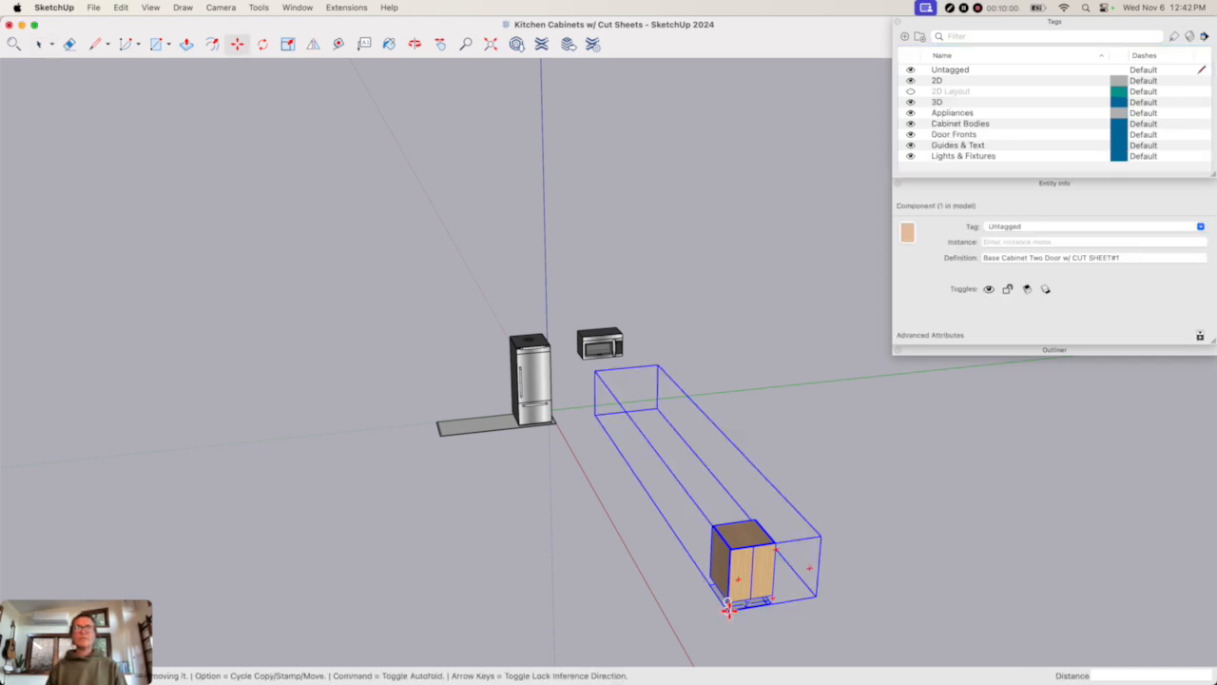
pyautogui.scroll(10, 487, 466)
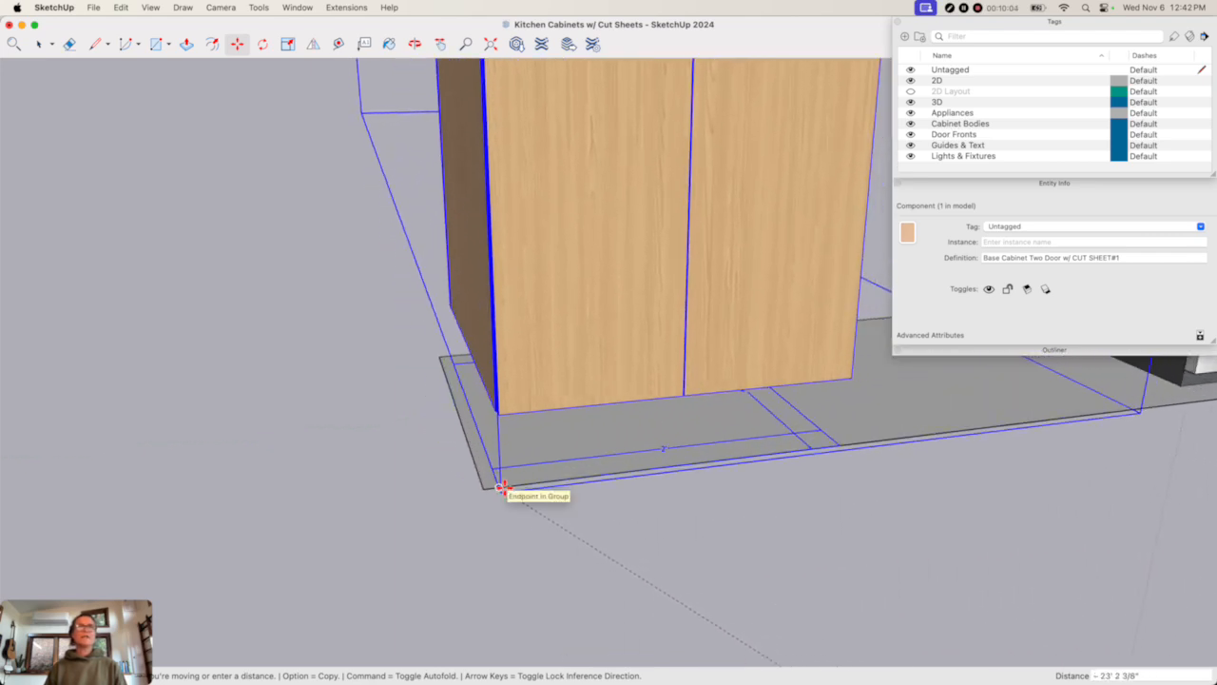
pyautogui.click(502, 493)
pyautogui.scroll(-10, 753, 506)
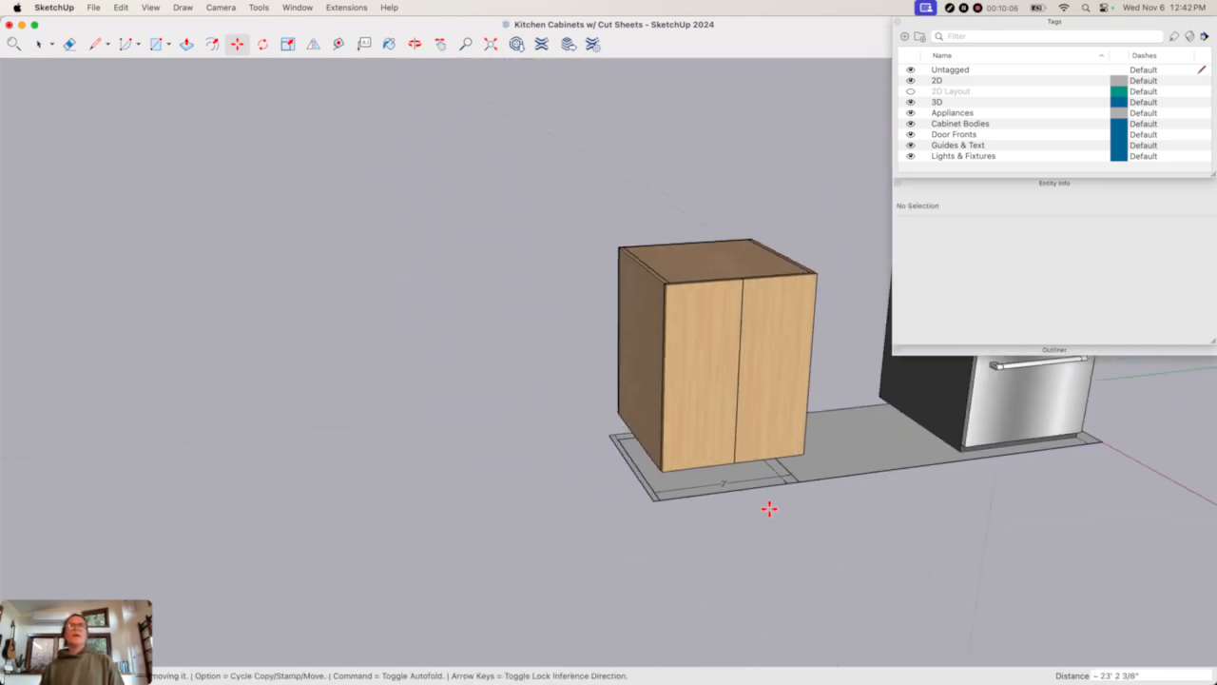
# - Lock the gray floor strip group beneath the cabinet and refrigerator
pyautogui.press('space')
pyautogui.click(680, 506)
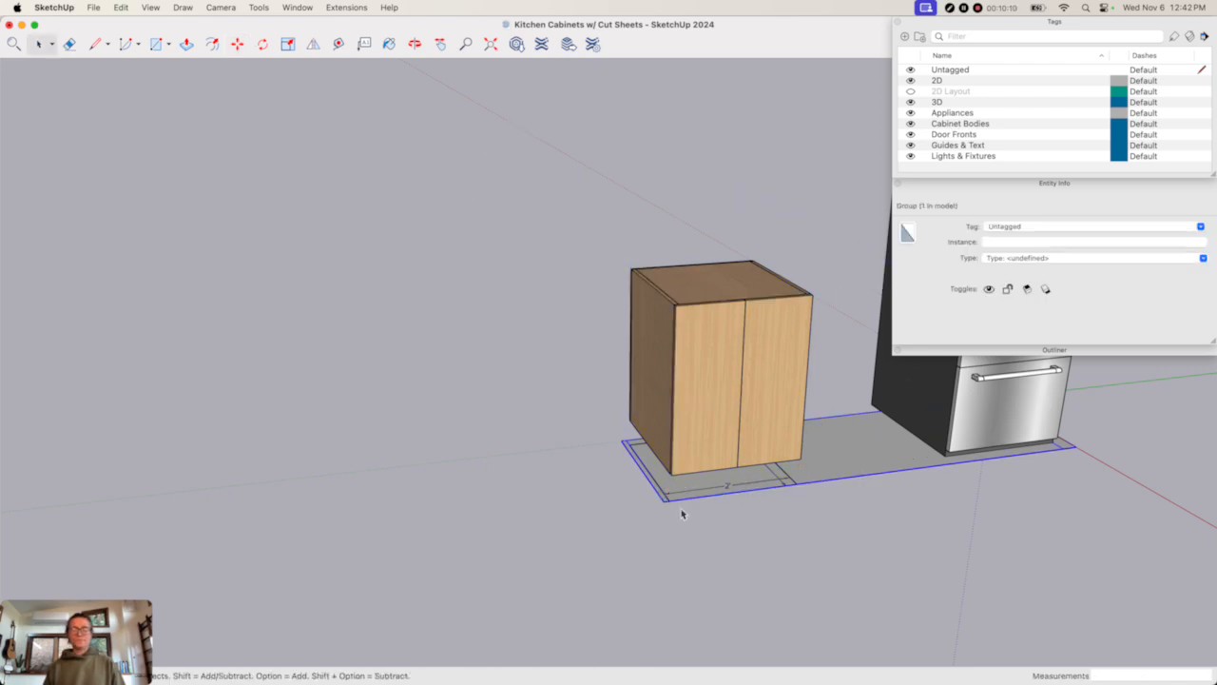
pyautogui.click(687, 416)
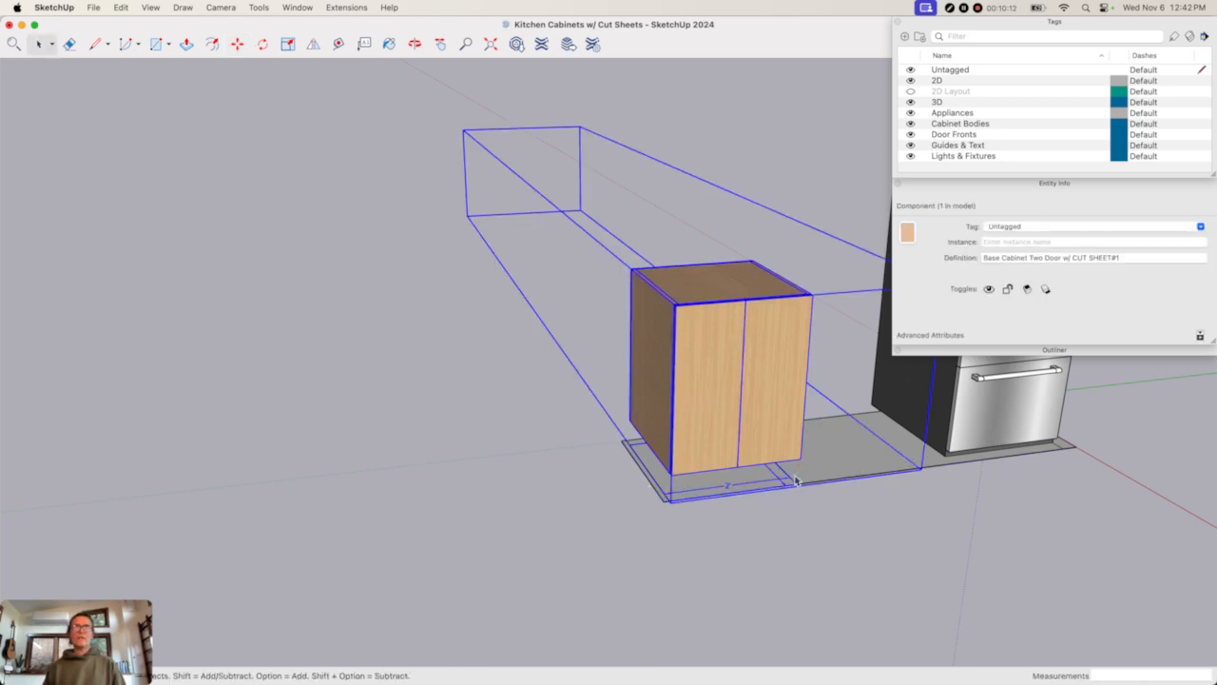
pyautogui.click(958, 467)
pyautogui.rightClick(959, 458)
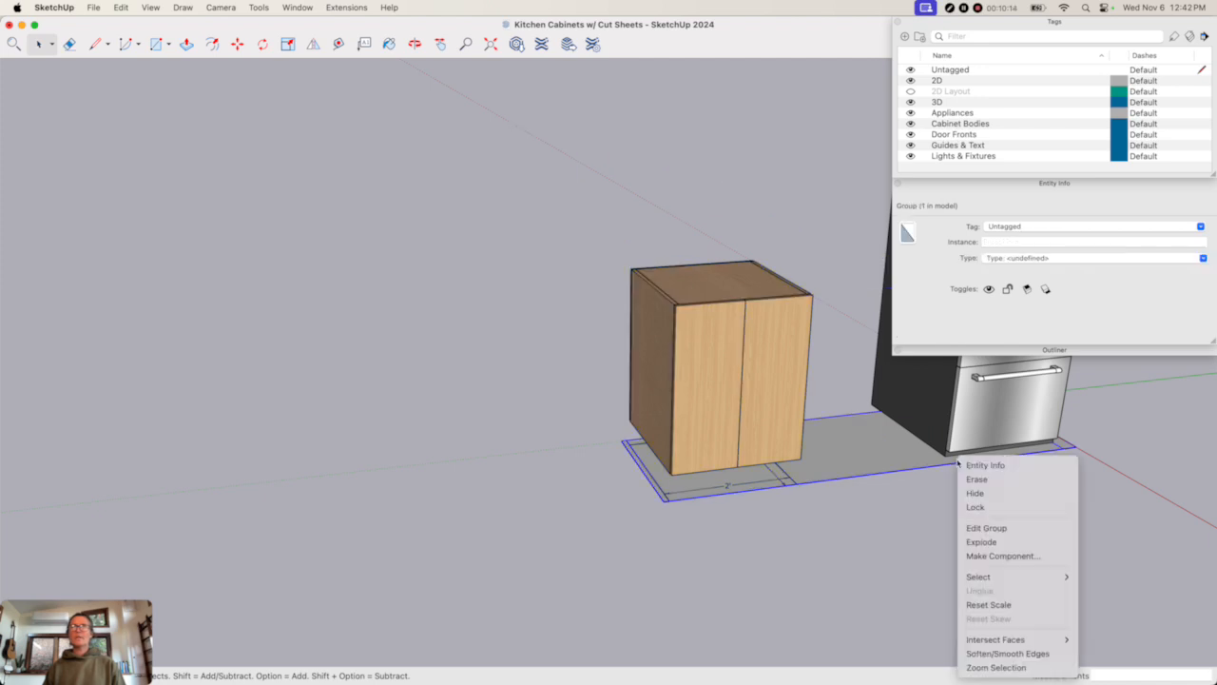
pyautogui.click(989, 506)
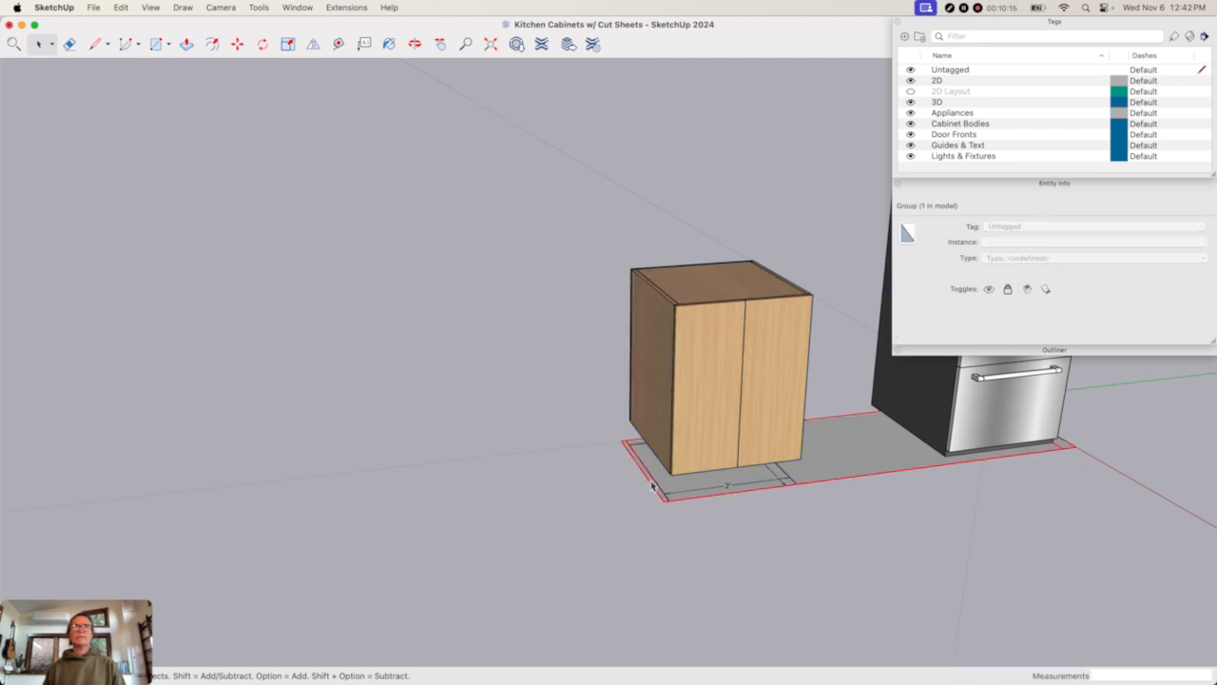
# - Copy the base cabinet 2' along the floor strip toward the refrigerator so the copy sits flush against the original
pyautogui.click(706, 463)
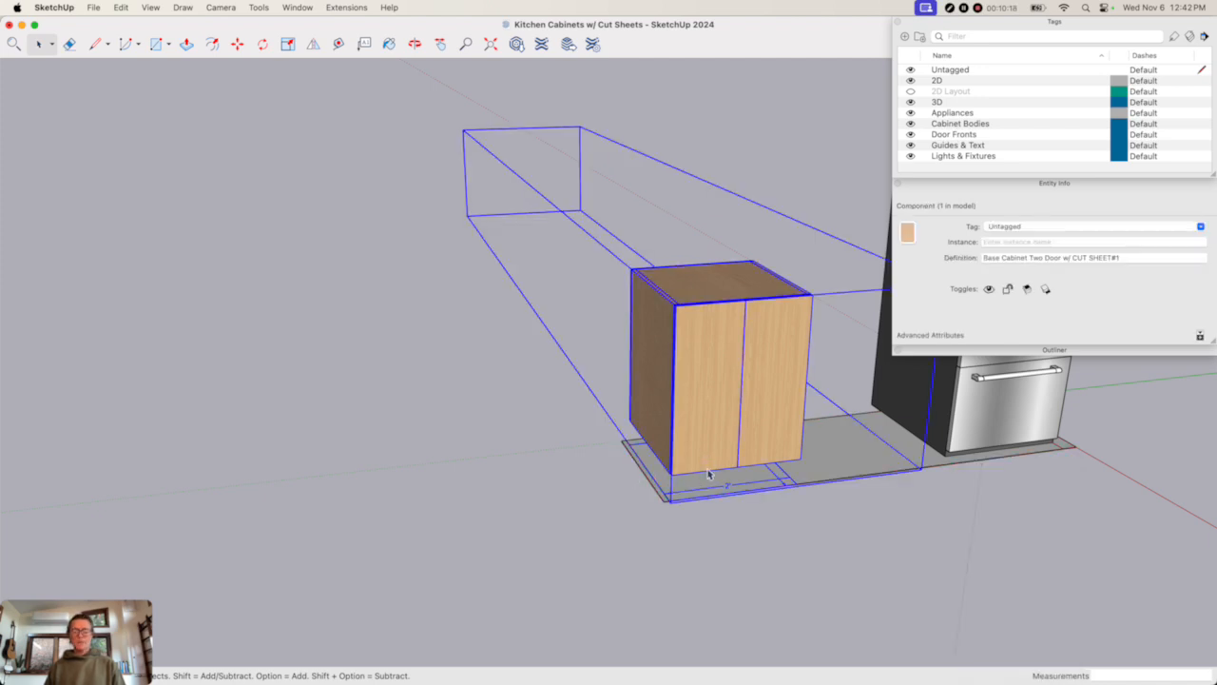
pyautogui.press('m')
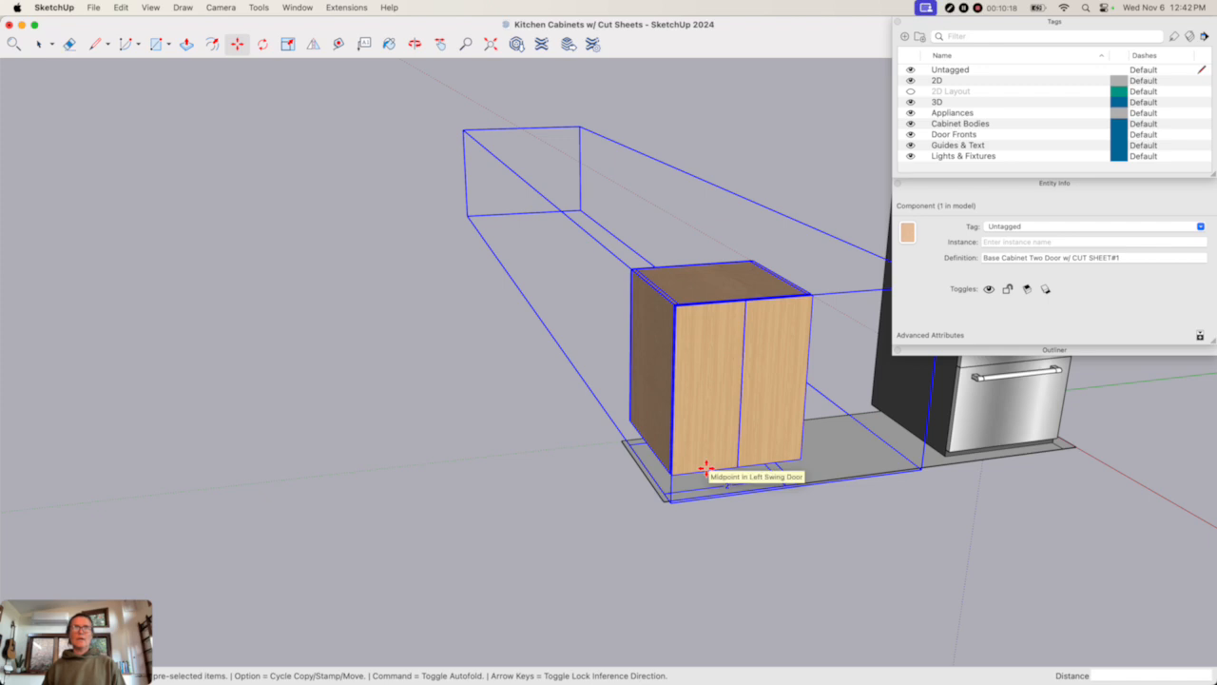
pyautogui.click(669, 499)
pyautogui.press('alt')
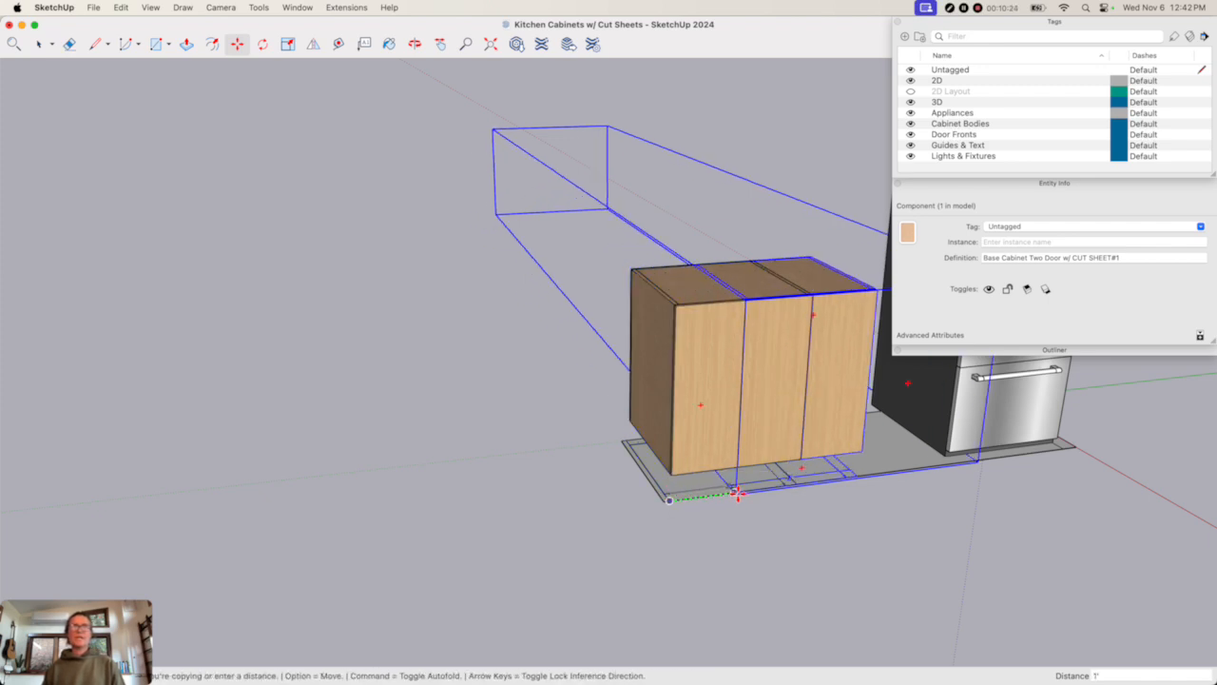
pyautogui.click(794, 484)
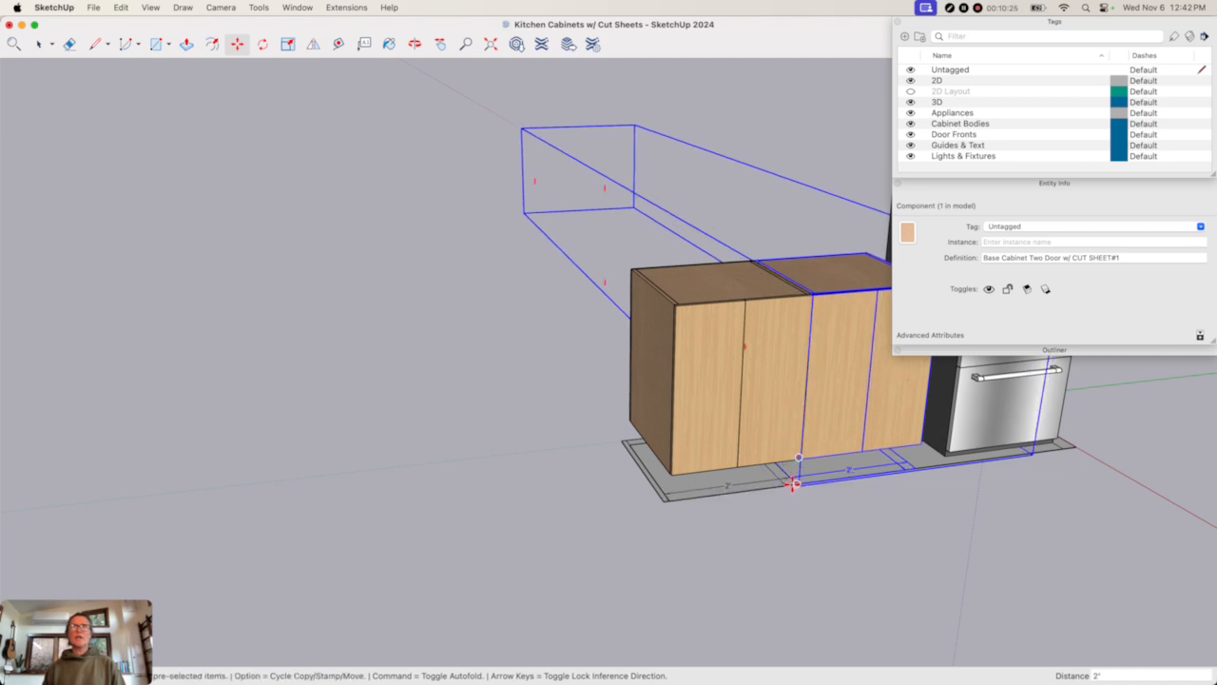
# - Set the Cabinet Width of the original base cabinet, farther from the refrigerator, to 30 in its component options and deselect it
pyautogui.moveTo(806, 532); pyautogui.dragTo(623, 453, button='middle')
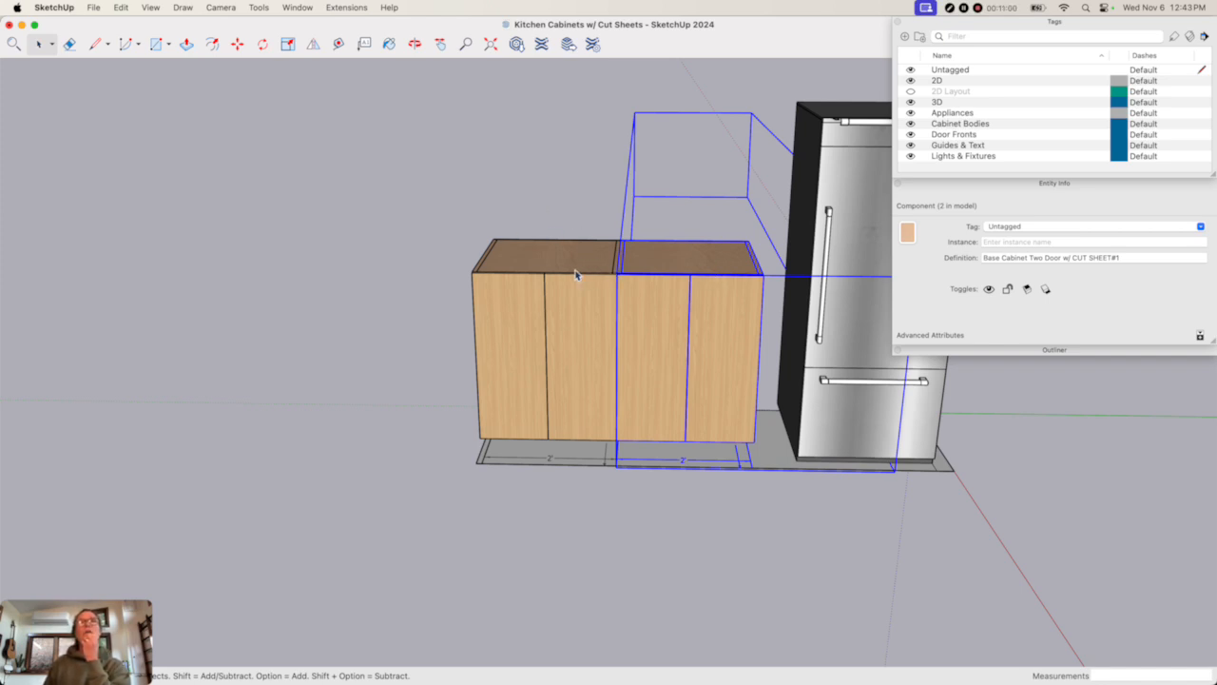
pyautogui.click(533, 262)
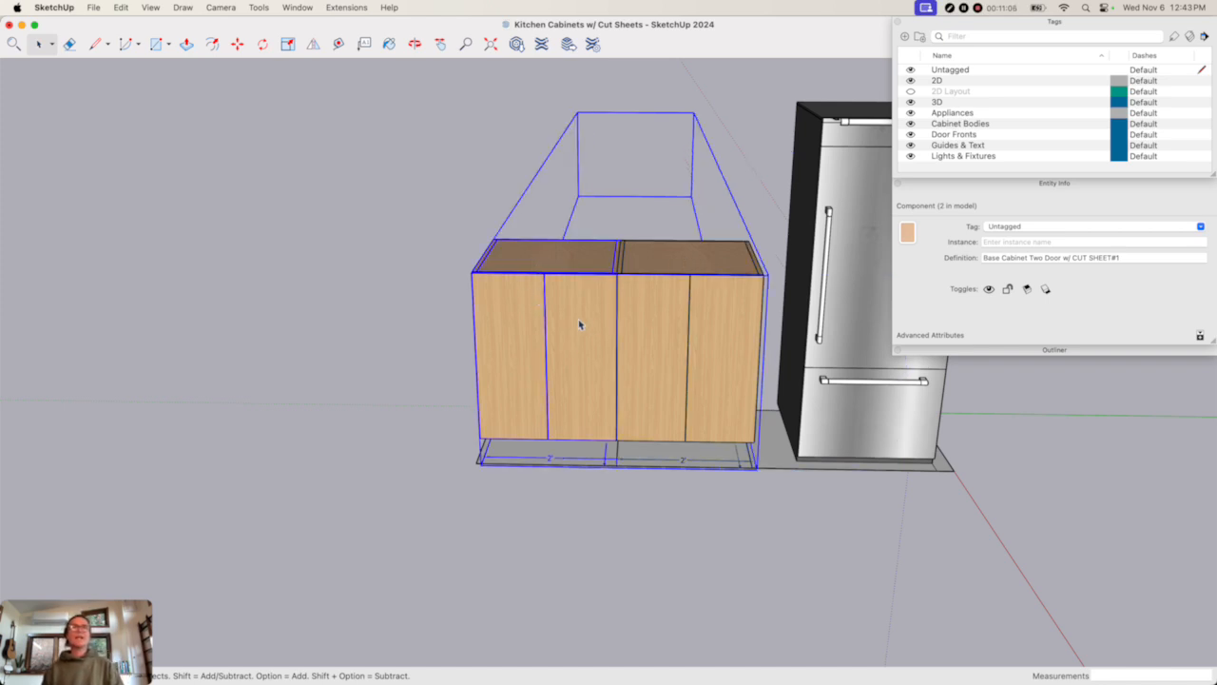
pyautogui.click(726, 309)
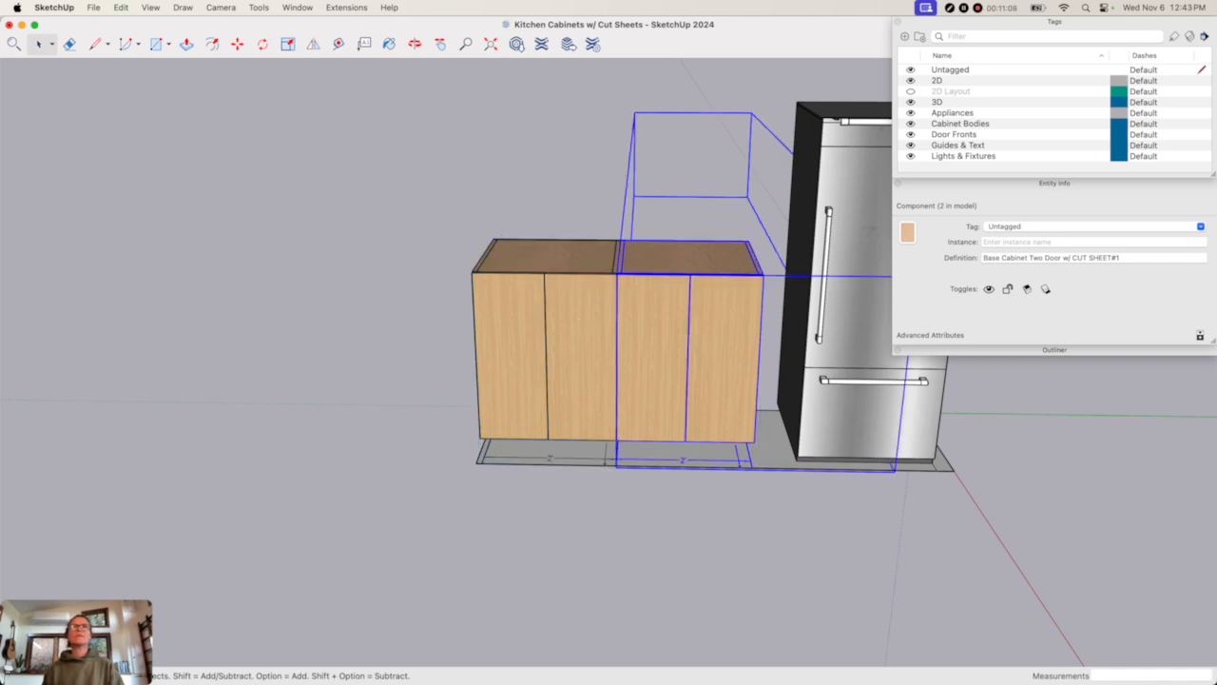
pyautogui.click(553, 307)
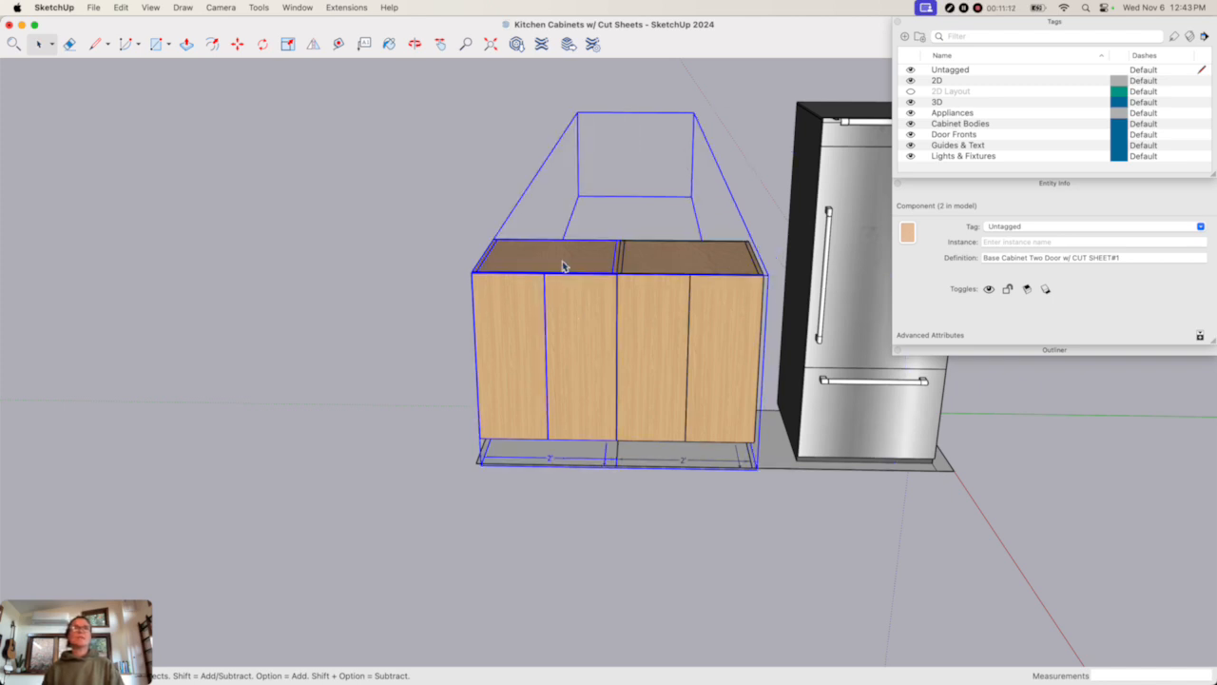
pyautogui.rightClick(563, 263)
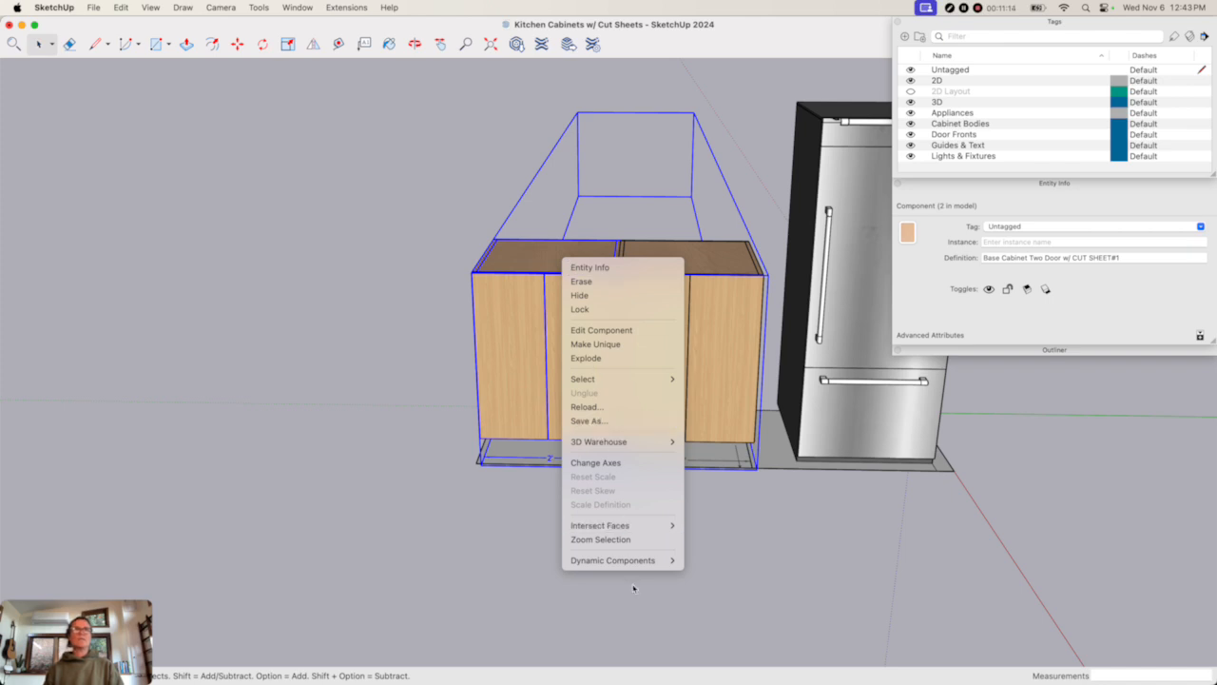
pyautogui.moveTo(641, 565)
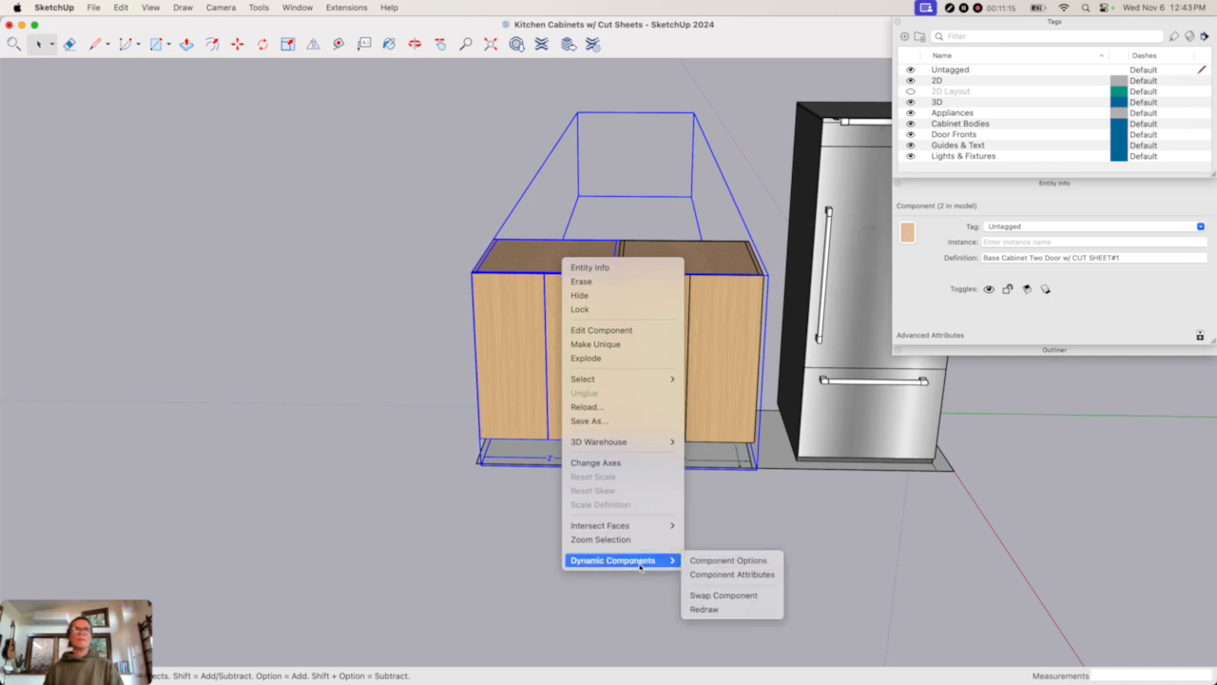
pyautogui.click(768, 561)
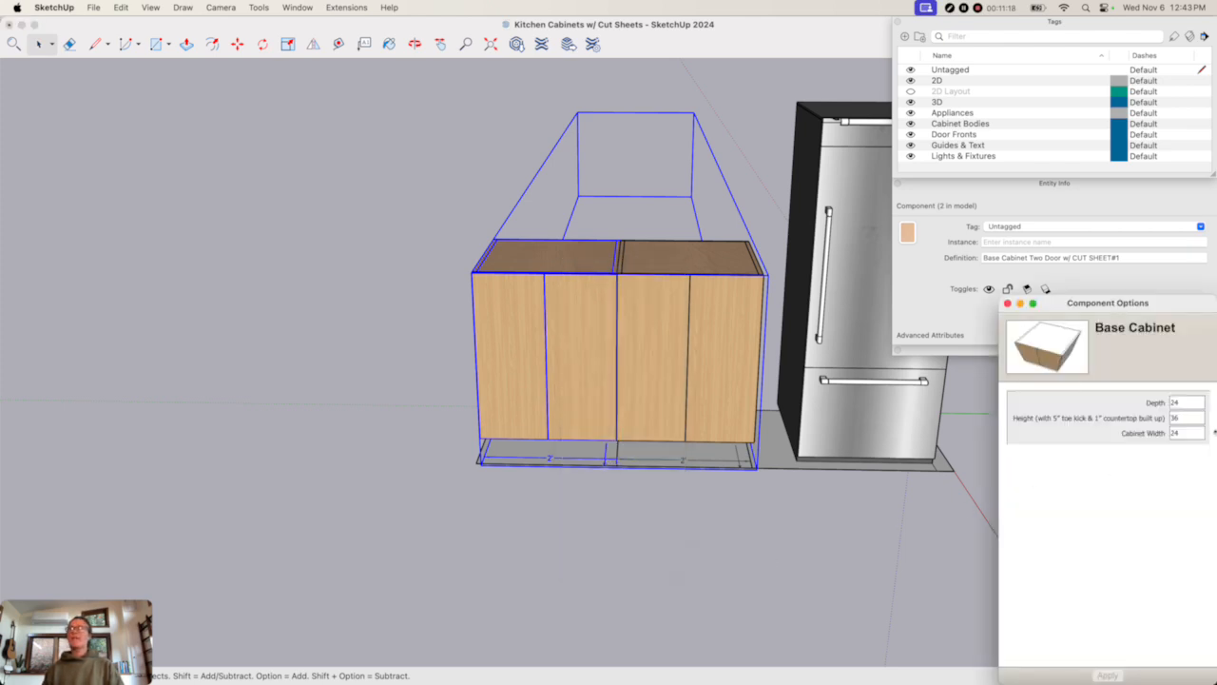
pyautogui.doubleClick(1195, 433)
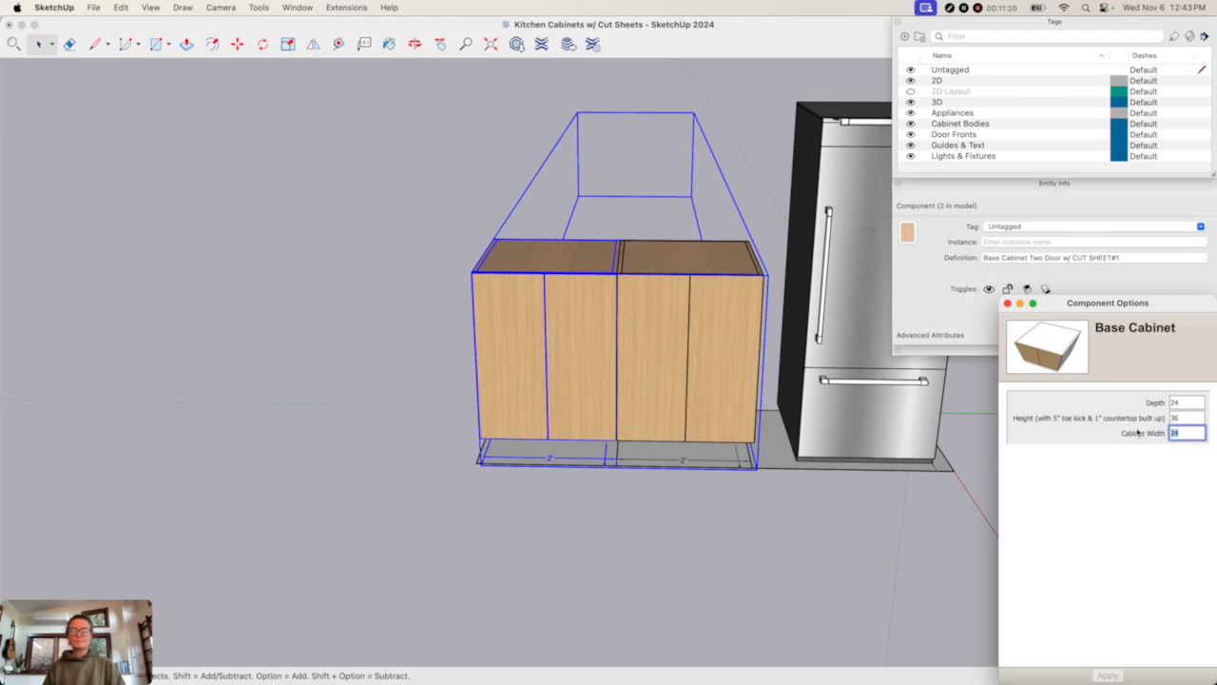
pyautogui.write('30')
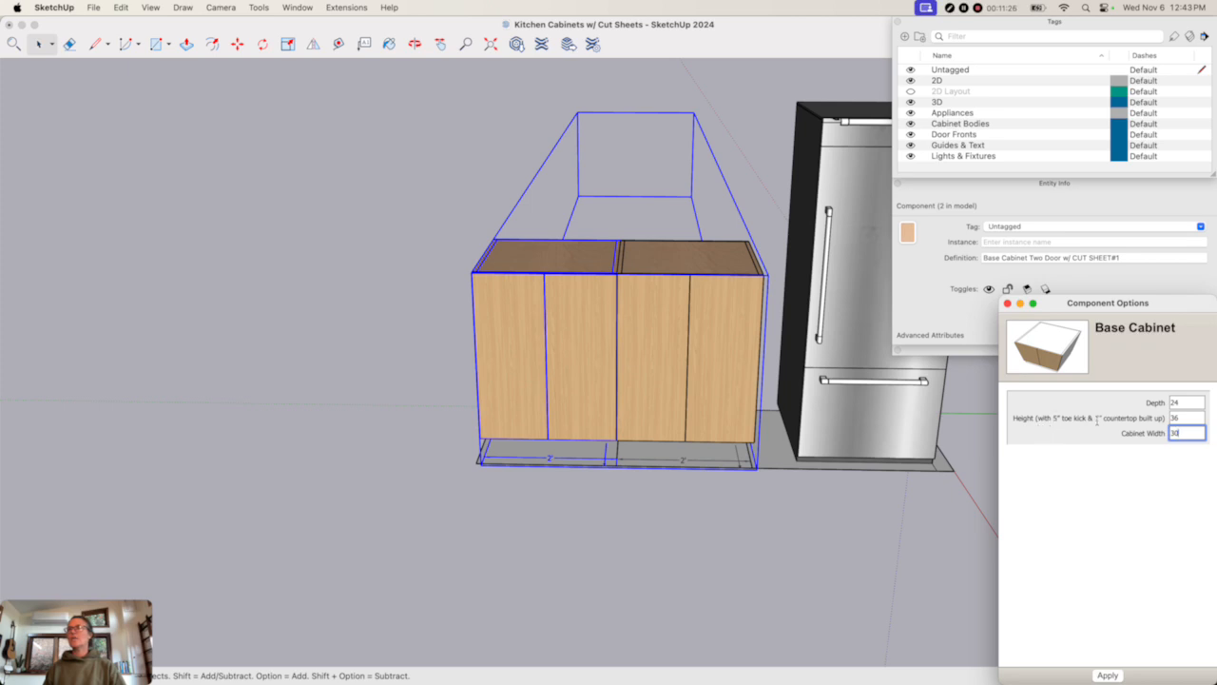
pyautogui.click(1107, 675)
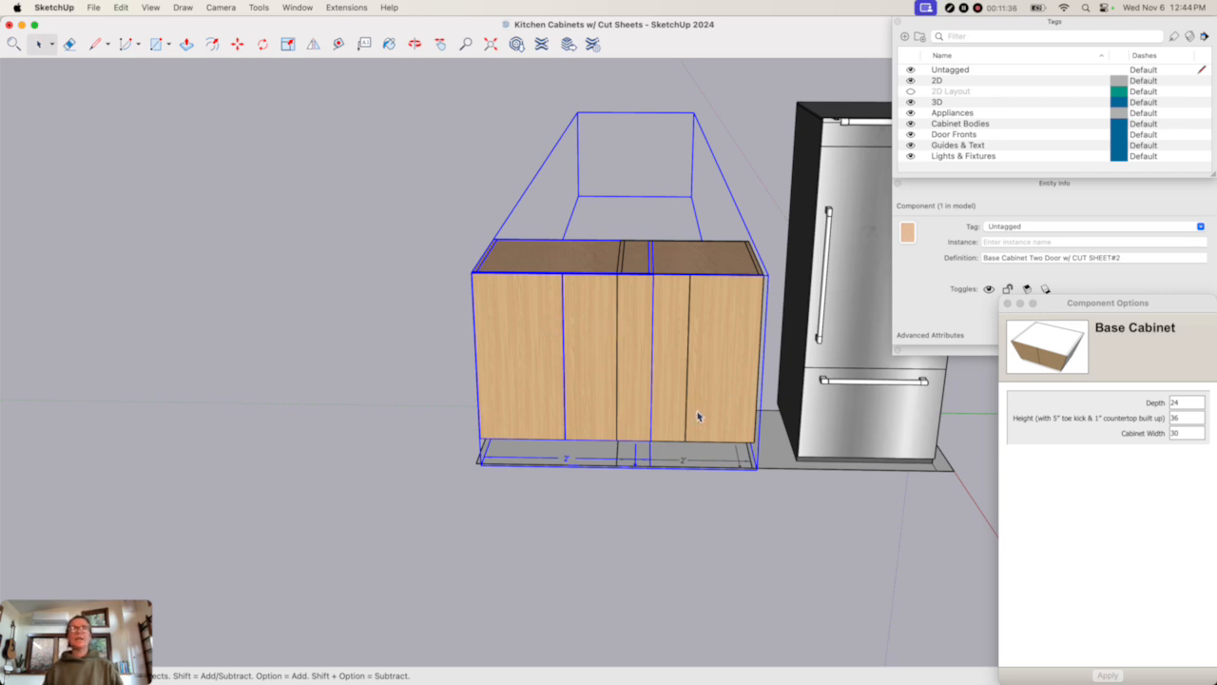
pyautogui.press('Escape')
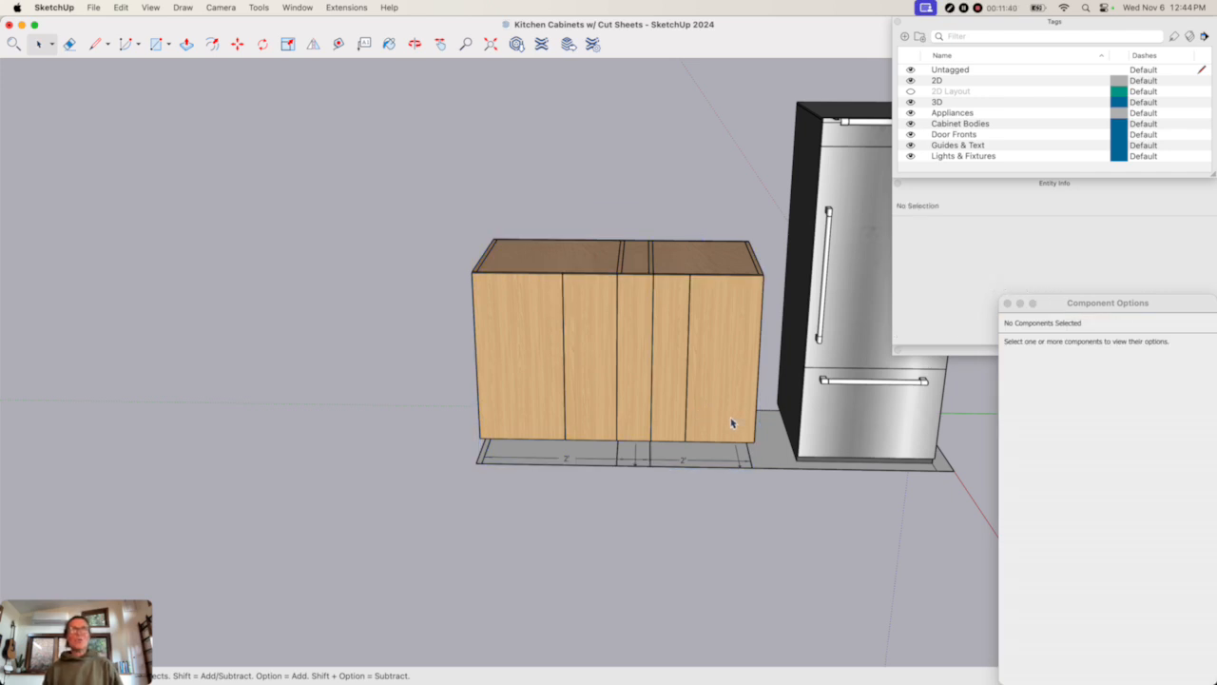
# - Dimension the space from the refrigerator's front corner to the widened cabinet's near edge, placing the dimension in front of the floor strip
pyautogui.press('d')
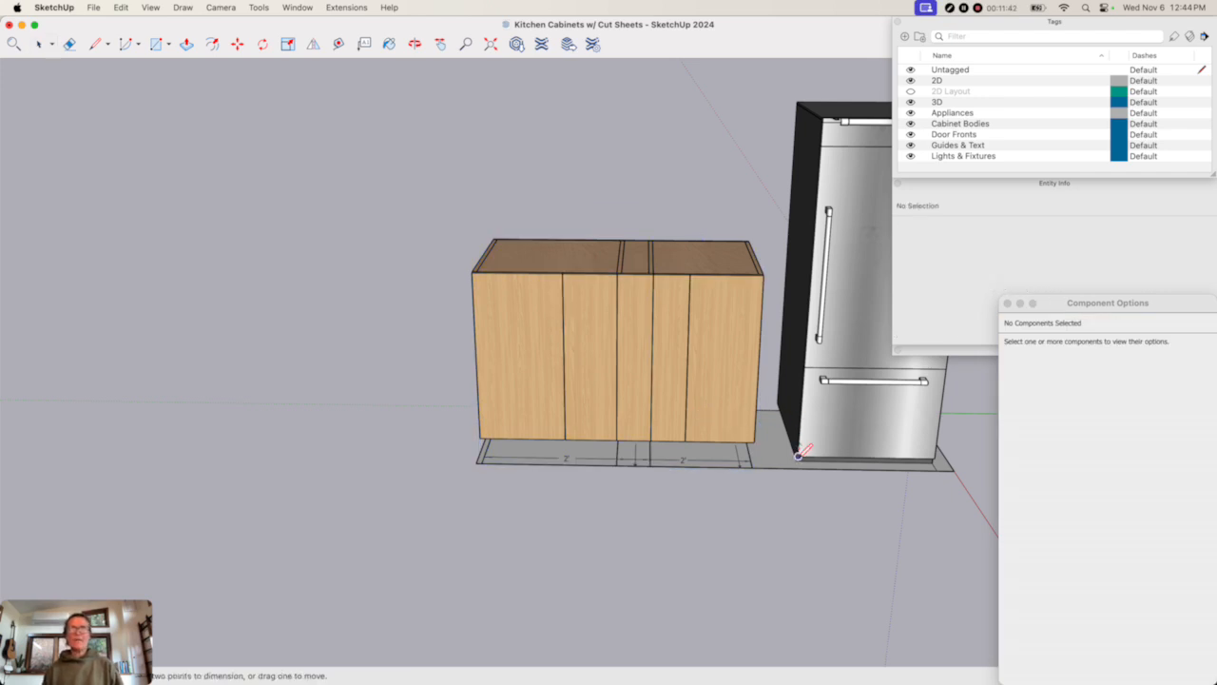
pyautogui.scroll(6, 801, 457)
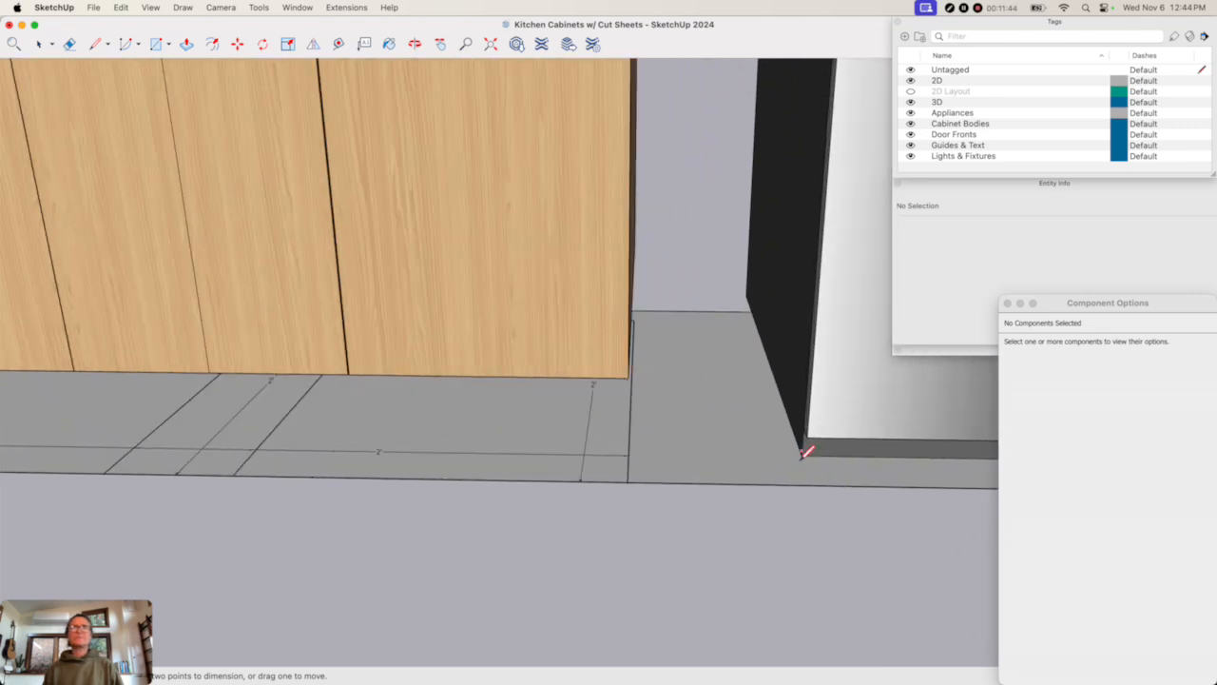
pyautogui.click(802, 455)
pyautogui.scroll(-6, 535, 443)
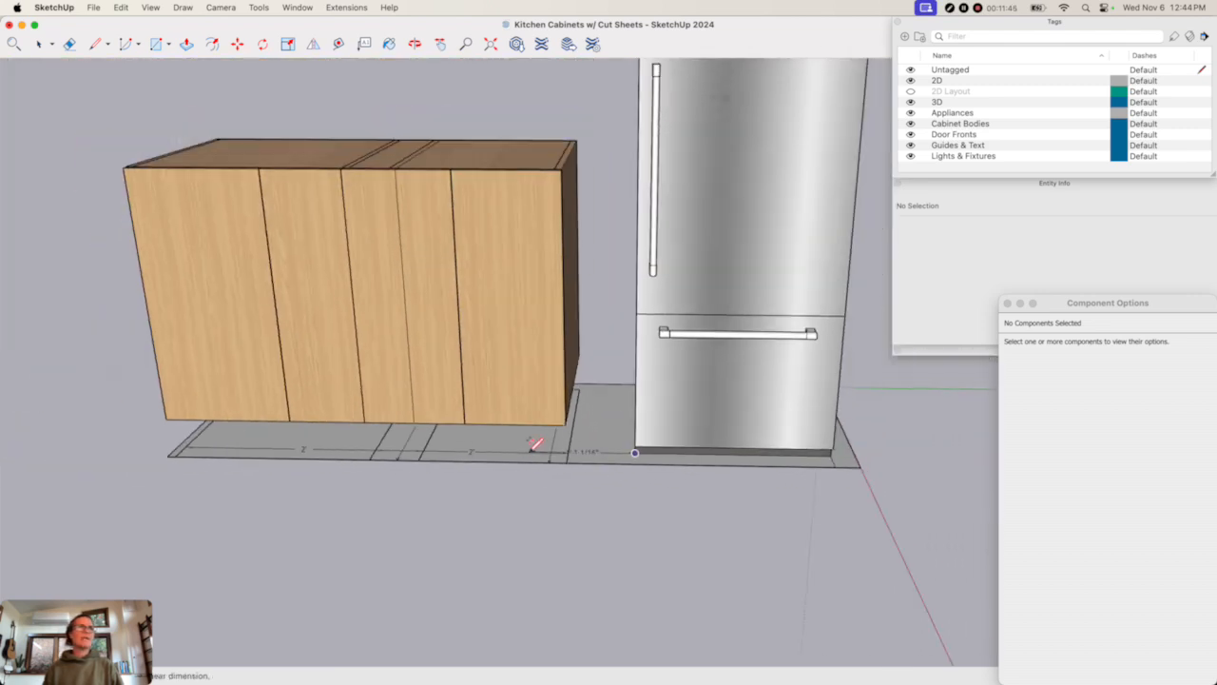
pyautogui.click(419, 458)
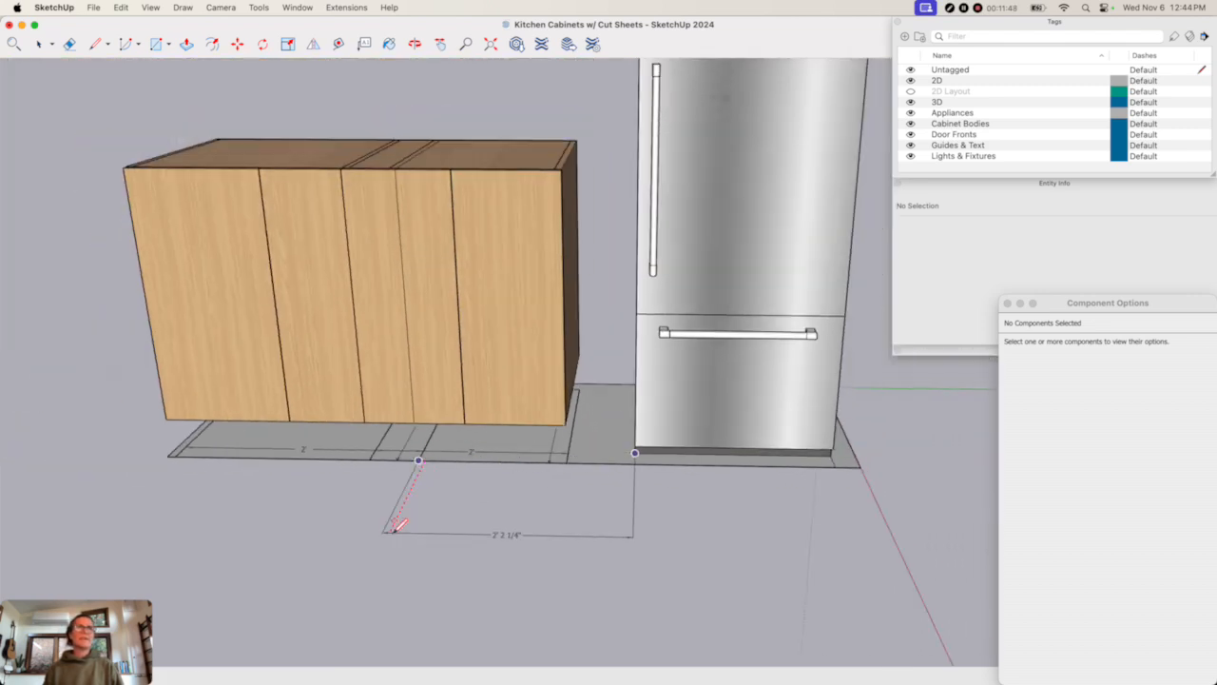
pyautogui.click(383, 523)
pyautogui.press('space')
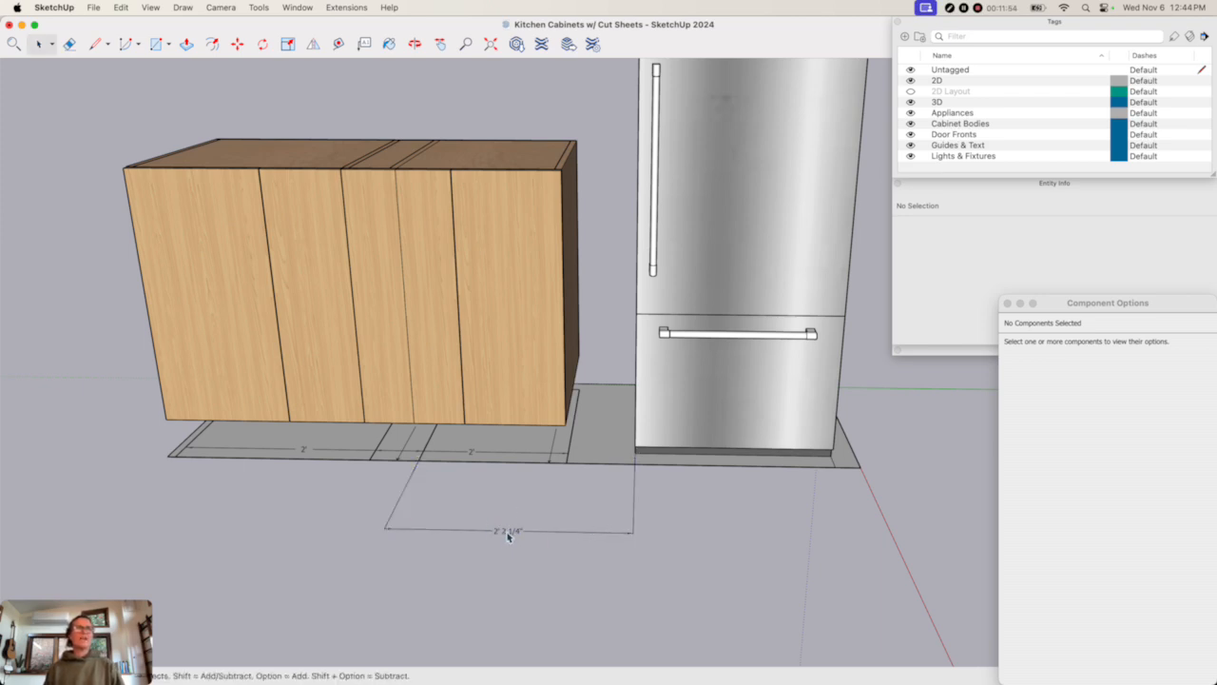
# - Set the Cabinet Width of the base cabinet nearest the refrigerator to 26
pyautogui.click(511, 318)
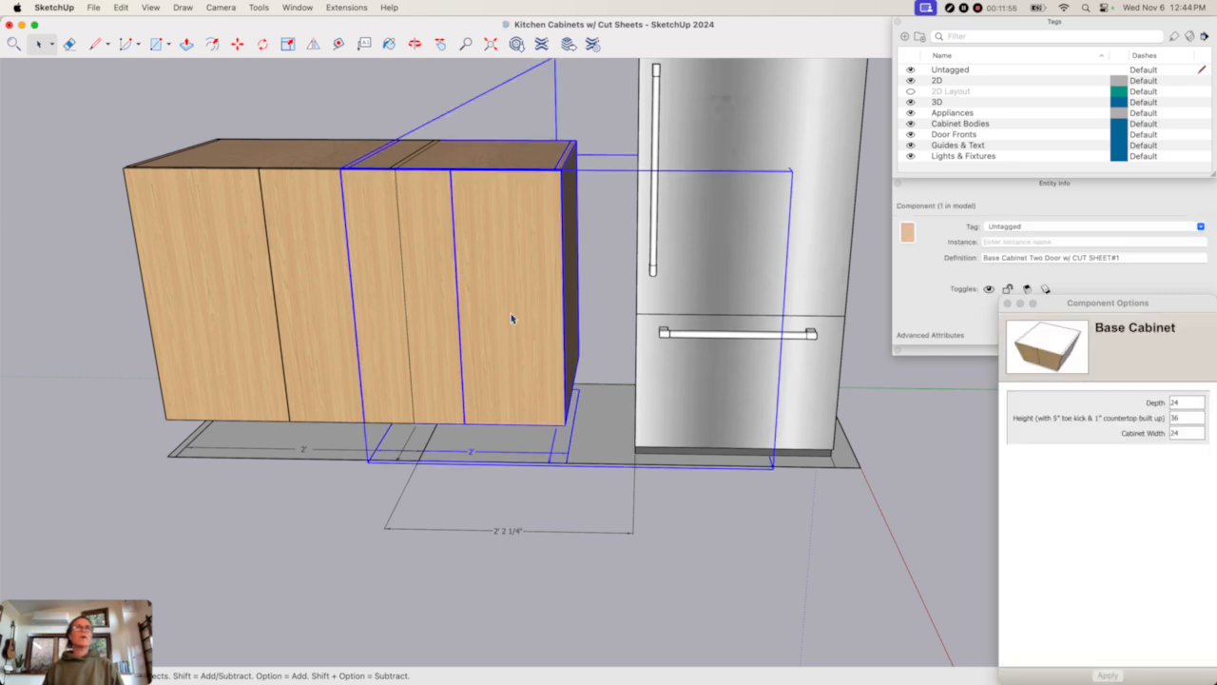
pyautogui.click(1194, 435)
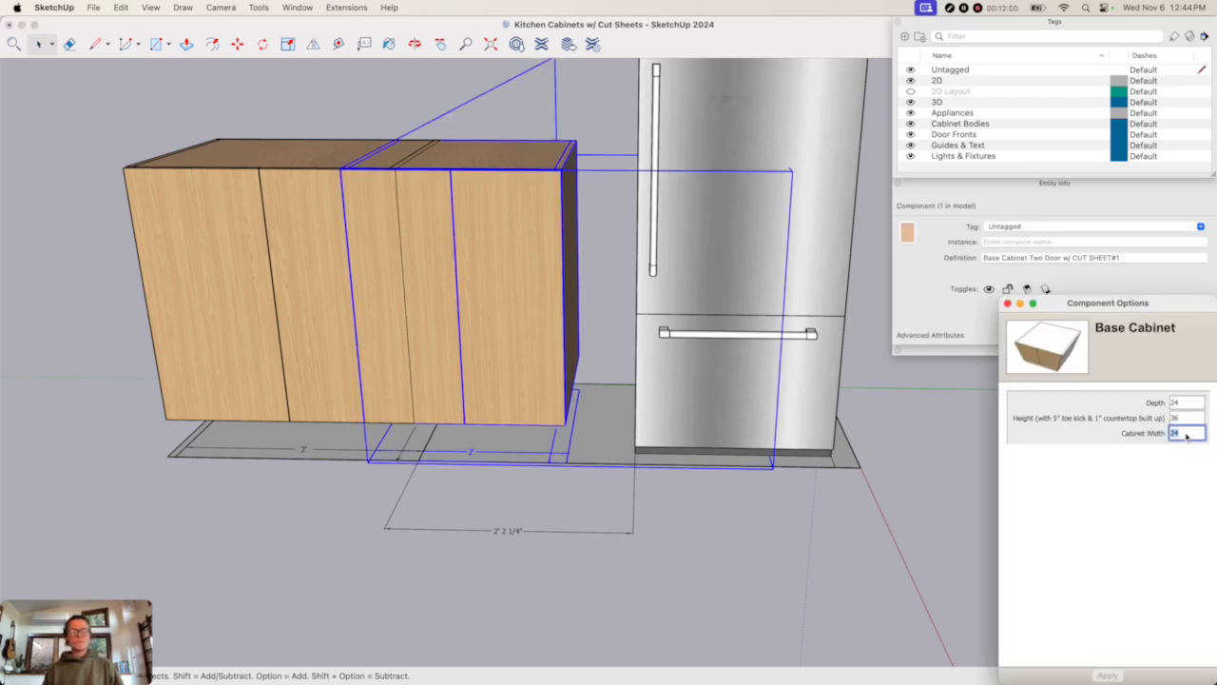
pyautogui.write('26')
pyautogui.press('Return')
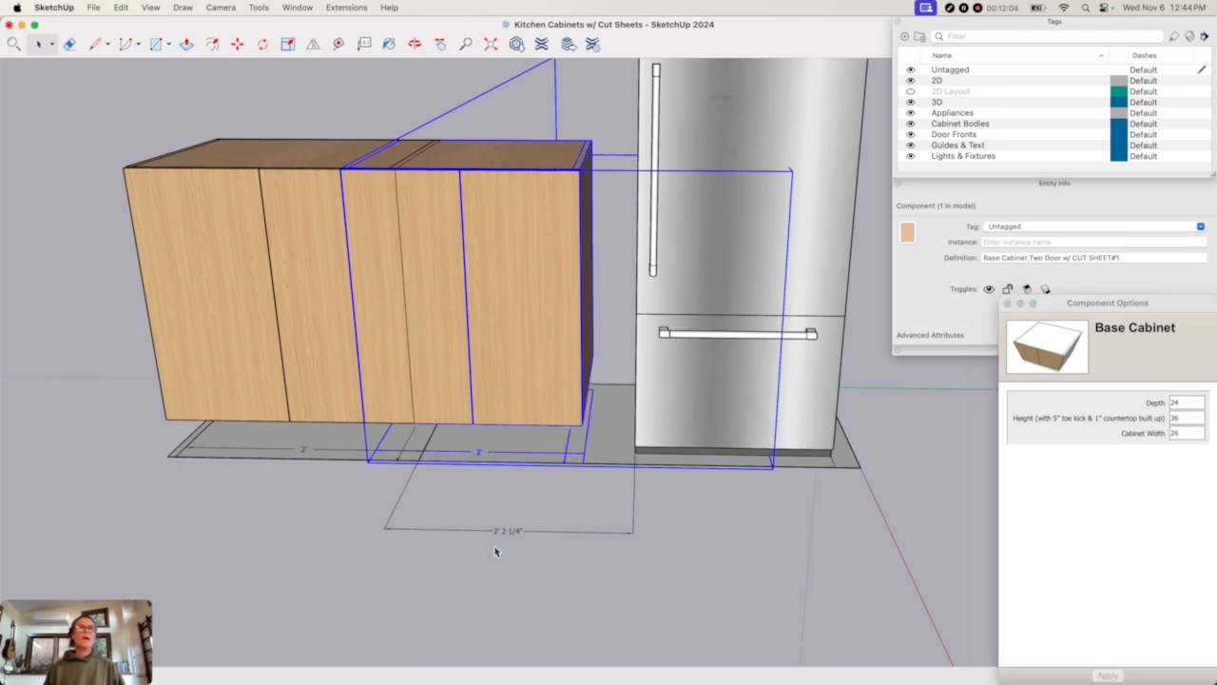
# - Delete the dimension in front of the floor strip and move the 26-wide base cabinet flush with the refrigerator's front corner
pyautogui.click(513, 531)
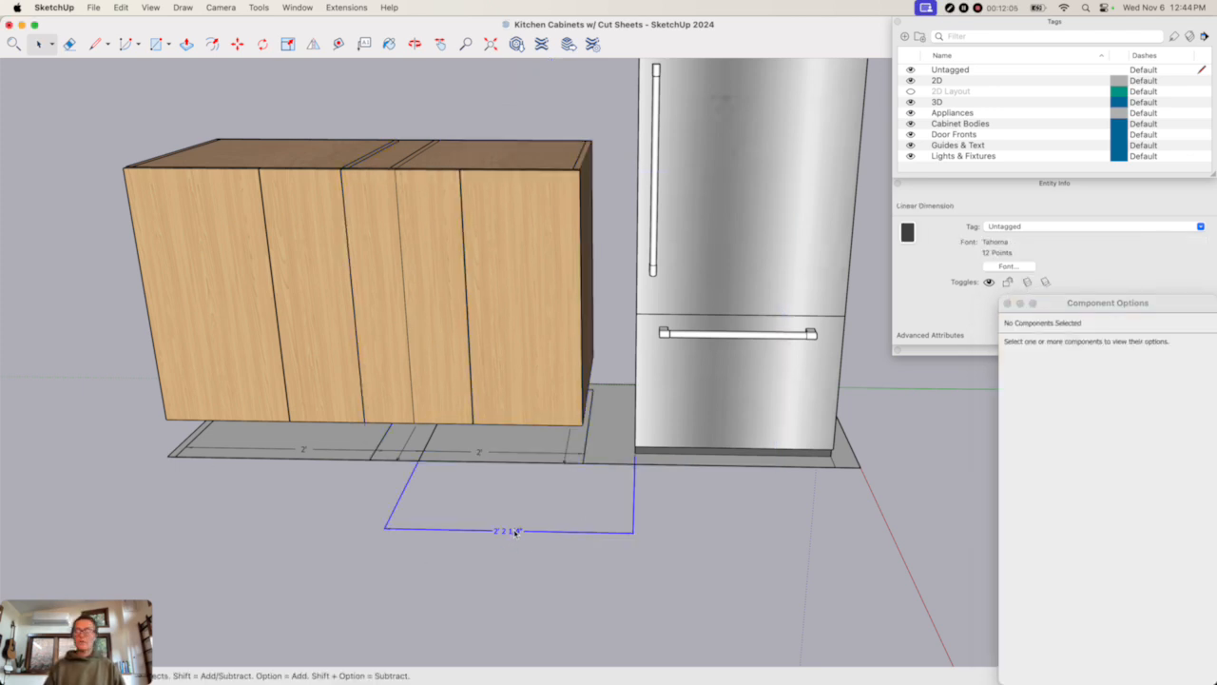
pyautogui.press('Delete')
pyautogui.click(586, 442)
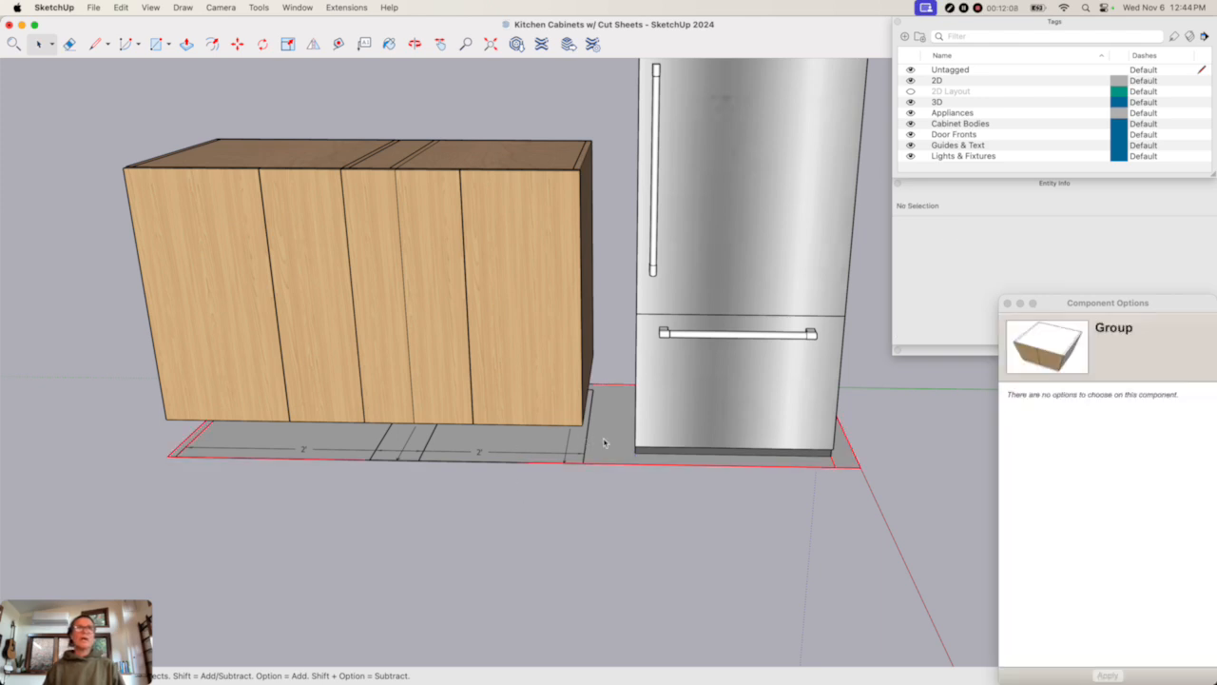
pyautogui.click(530, 373)
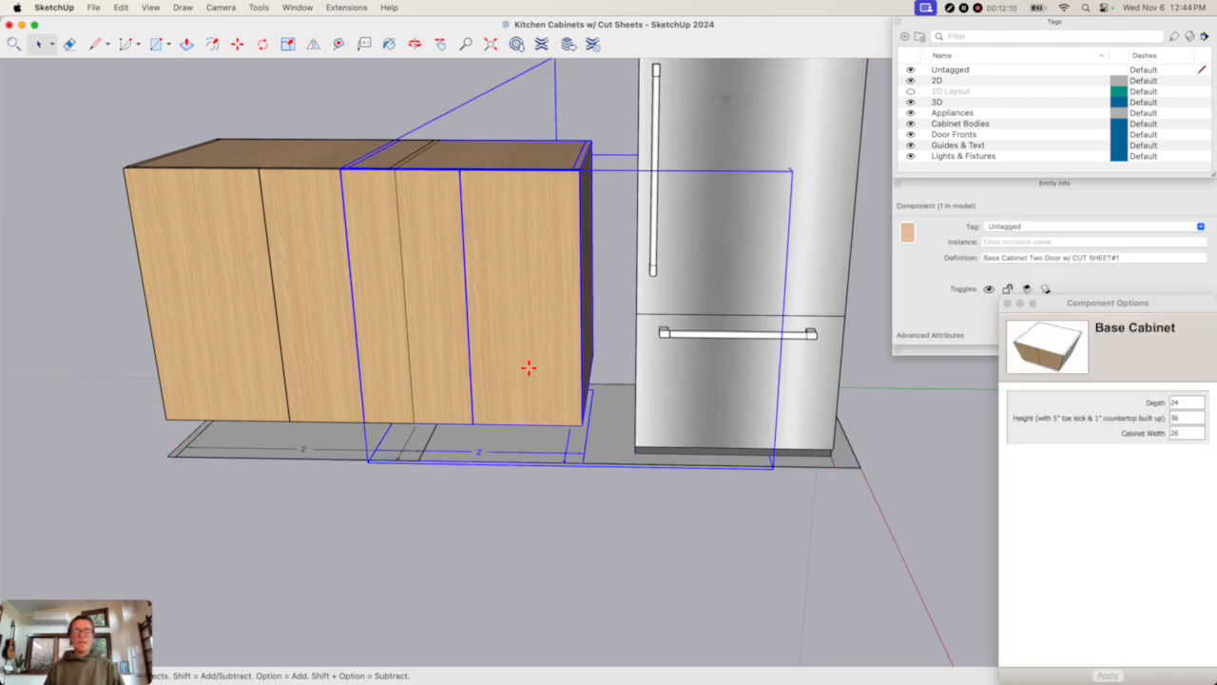
pyautogui.press('m')
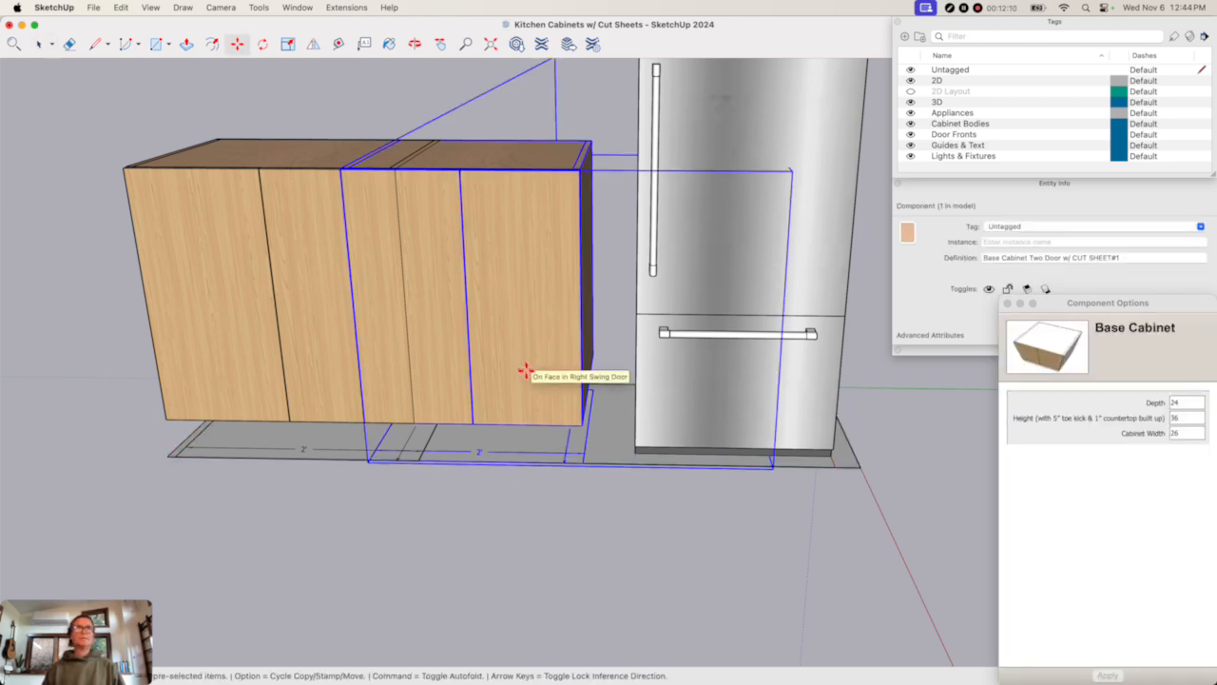
pyautogui.click(585, 462)
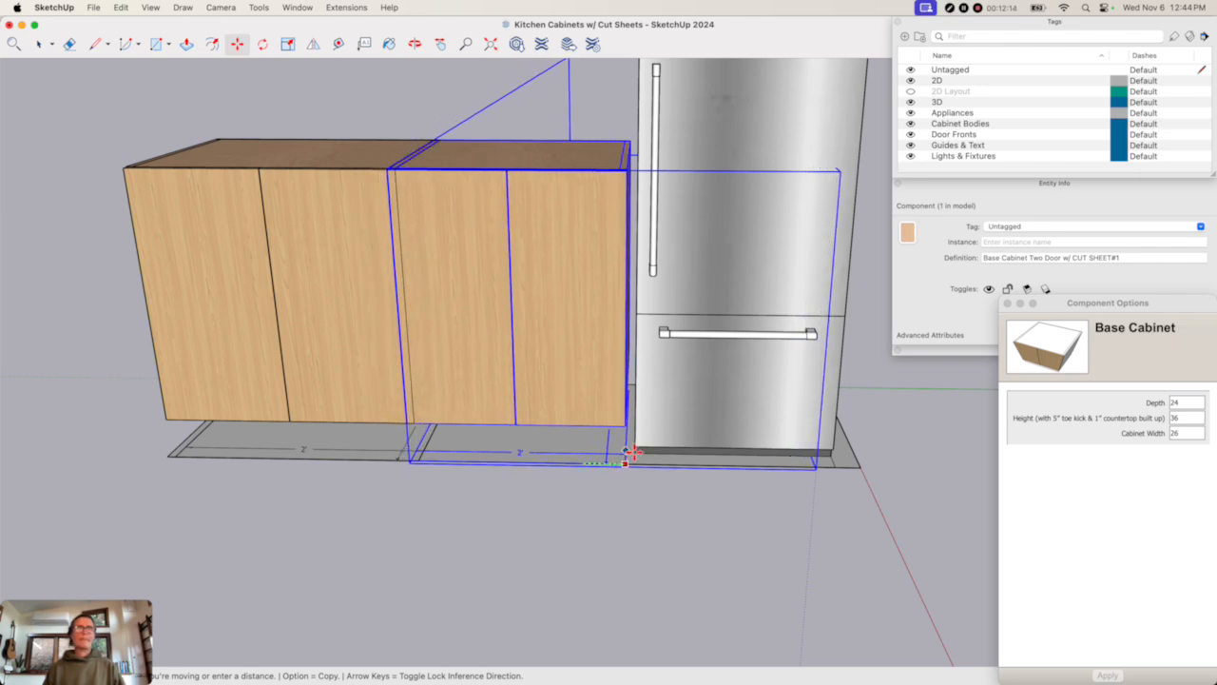
pyautogui.click(636, 456)
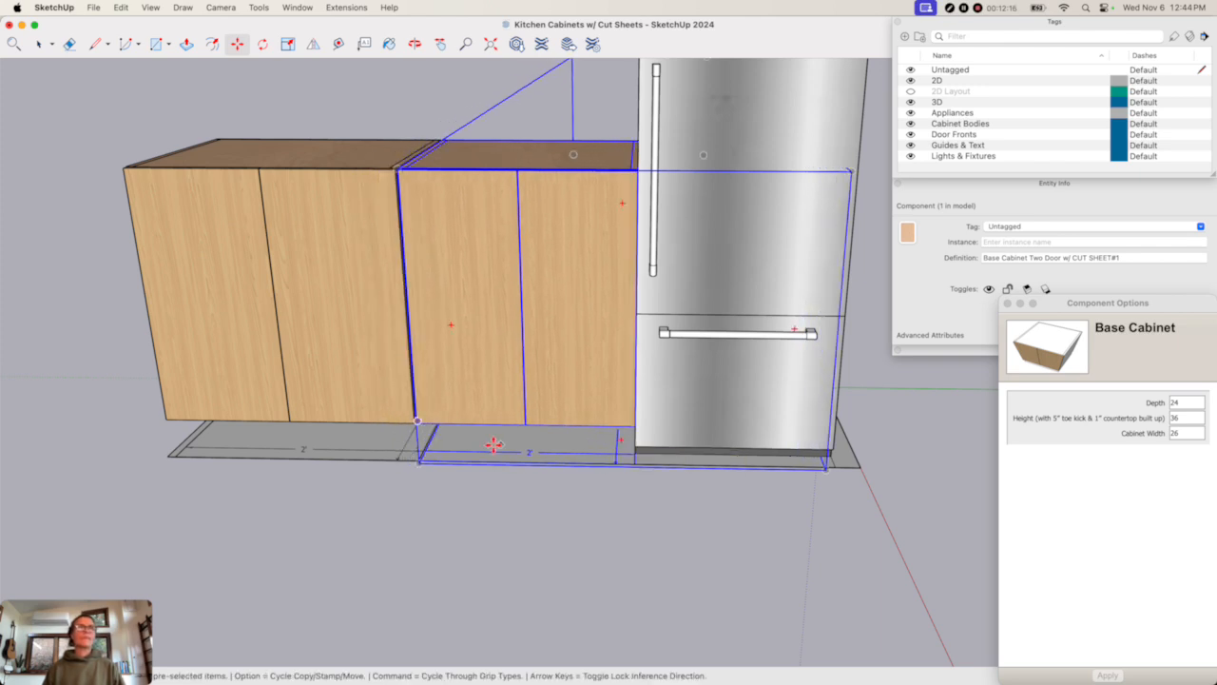
# - Move the base cabinet nearest the refrigerator to close the narrow gap against the 30-wide cabinet, and deselect everything
pyautogui.scroll(3, 407, 451)
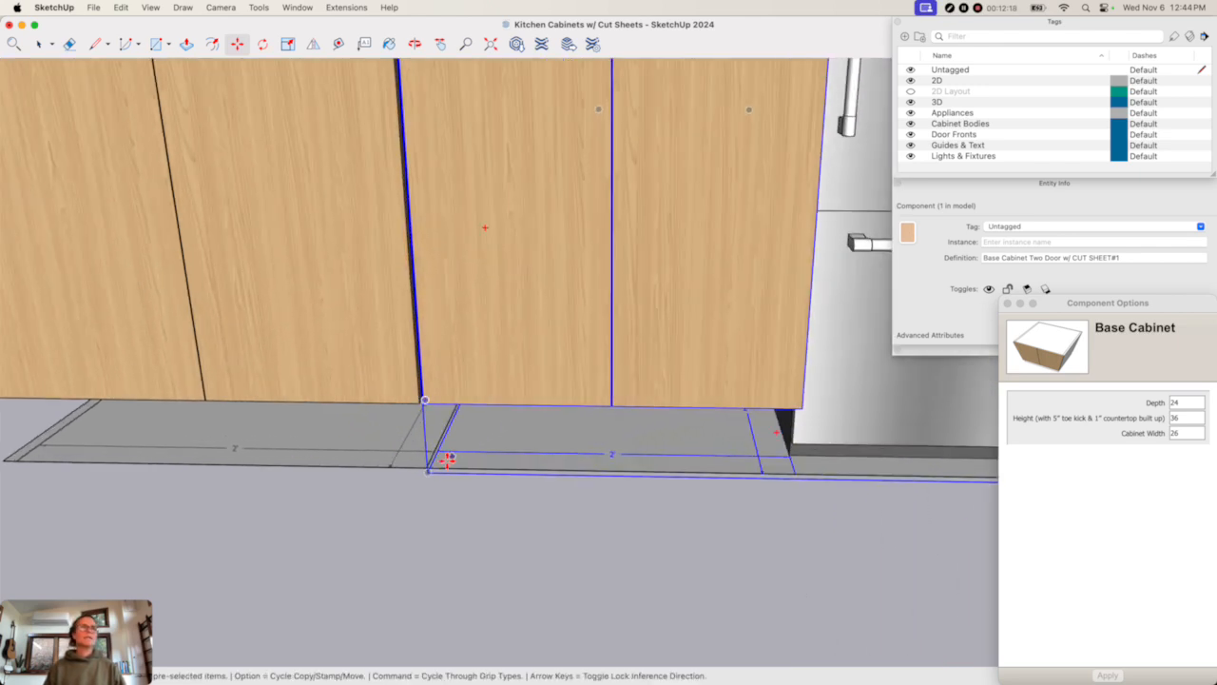
pyautogui.scroll(-5, 404, 458)
pyautogui.press('space')
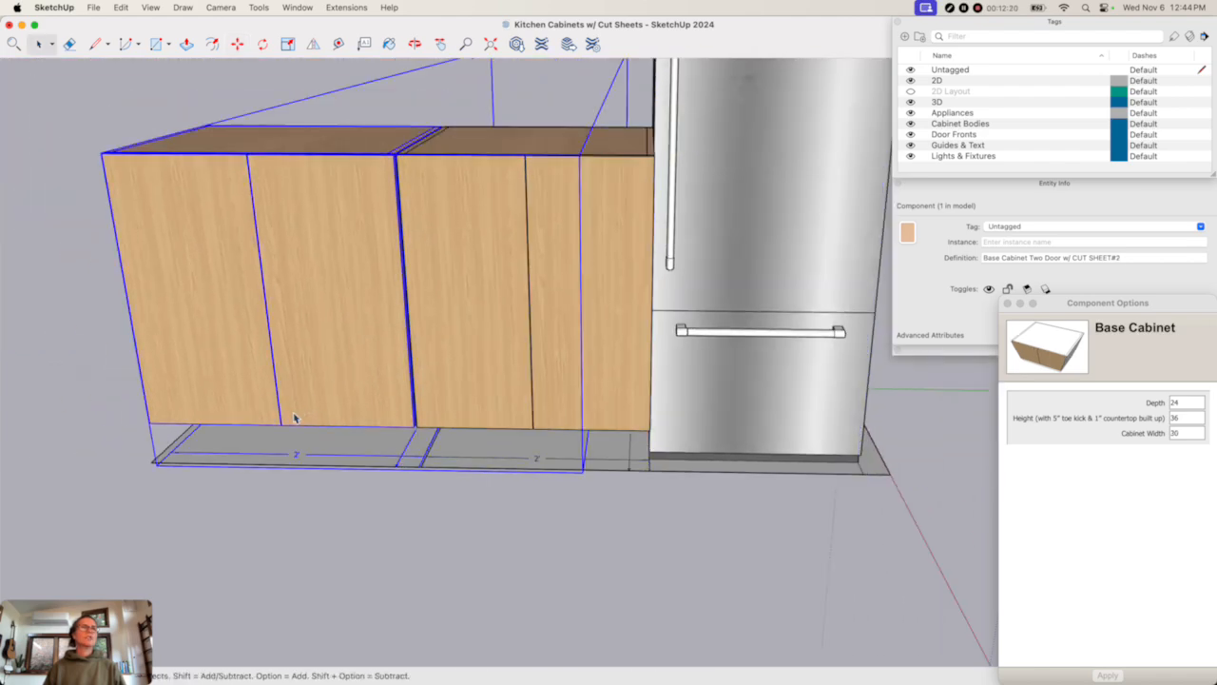
pyautogui.scroll(3, 433, 469)
pyautogui.scroll(3, 432, 469)
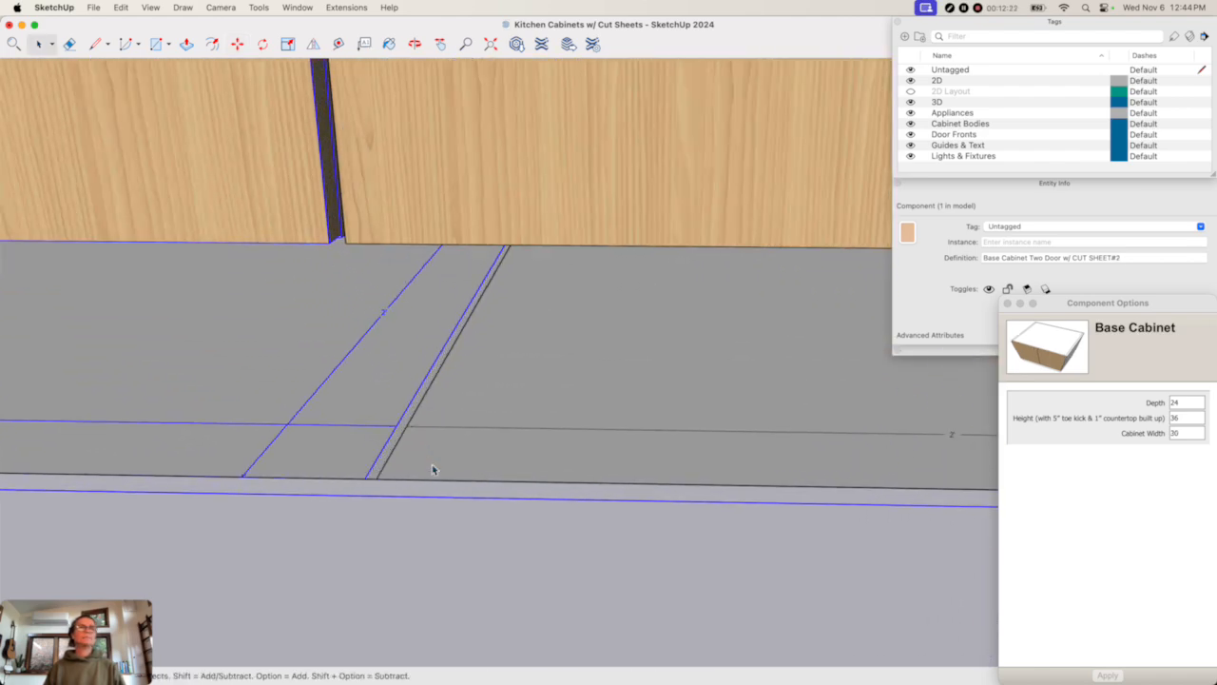
pyautogui.scroll(-4, 413, 444)
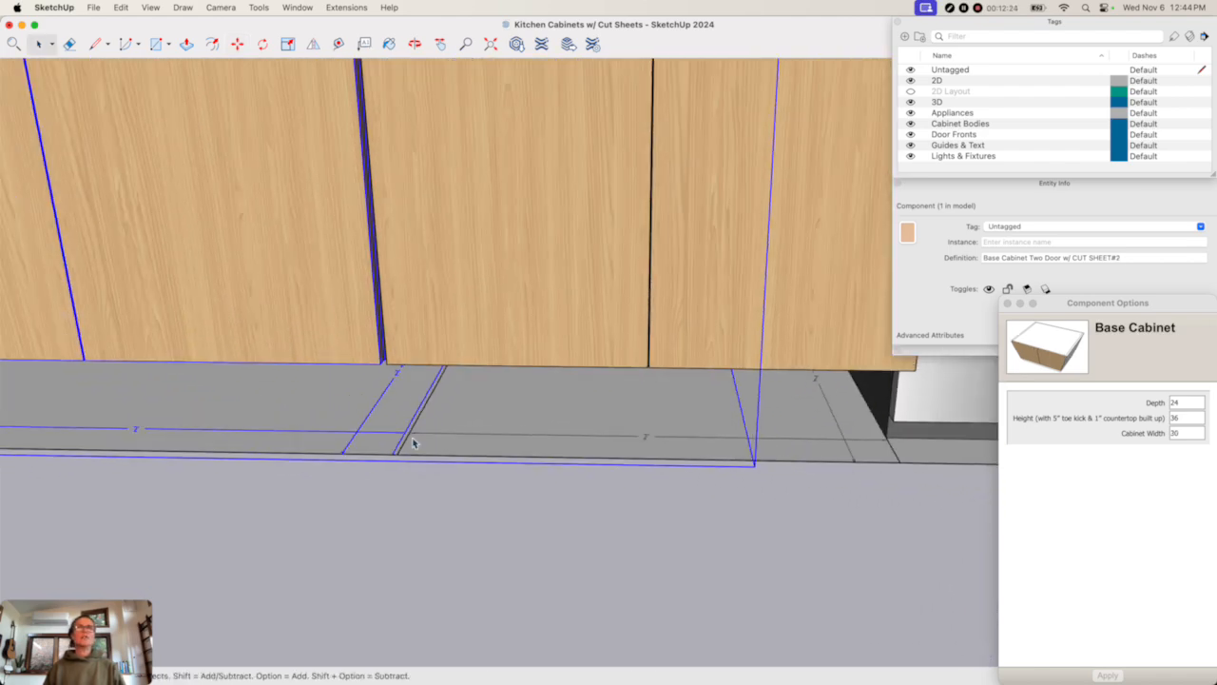
pyautogui.scroll(-3, 413, 443)
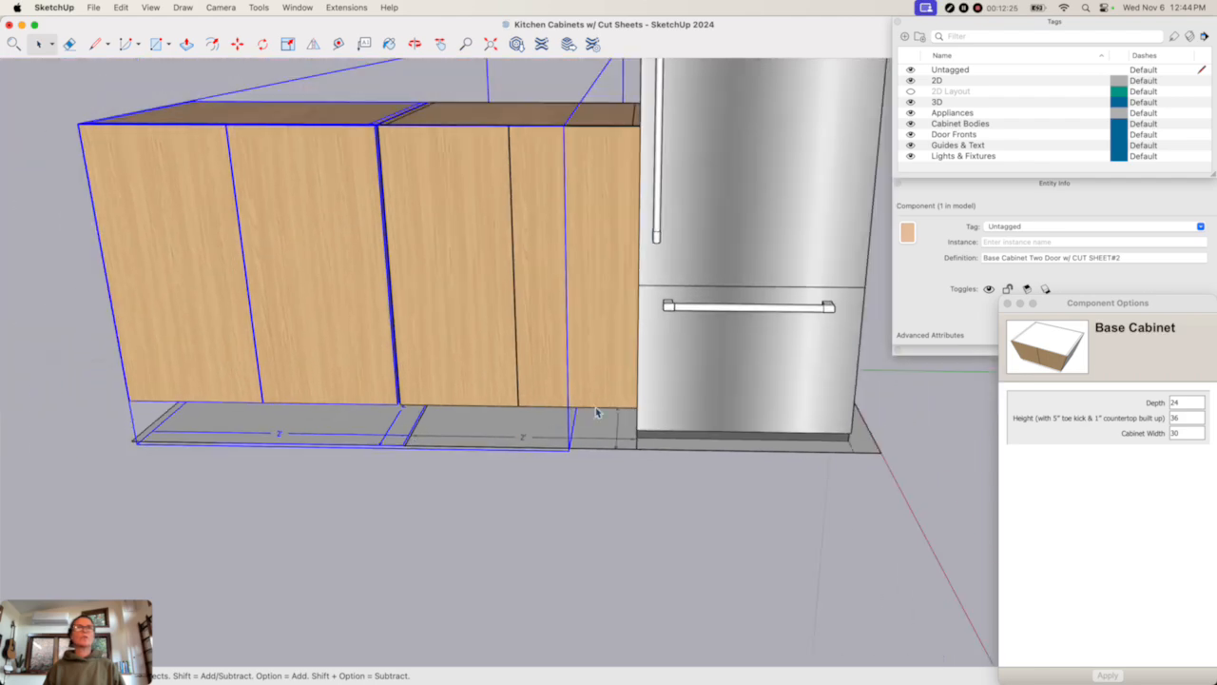
pyautogui.scroll(5, 397, 445)
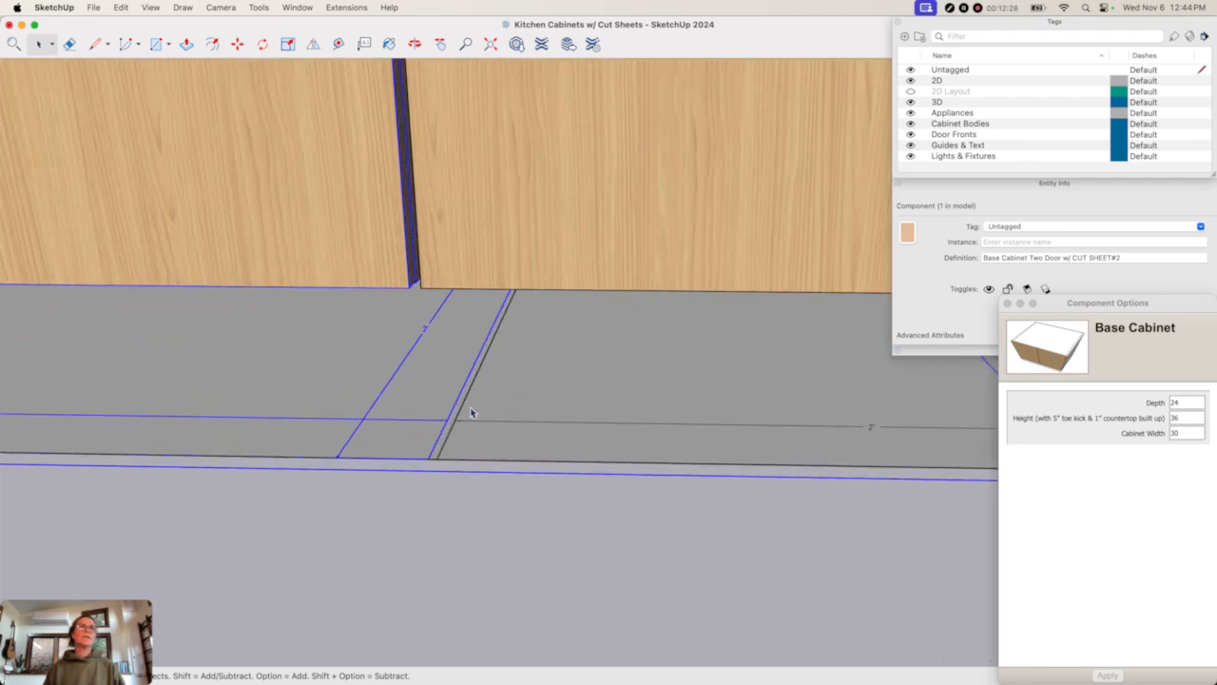
pyautogui.click(472, 414)
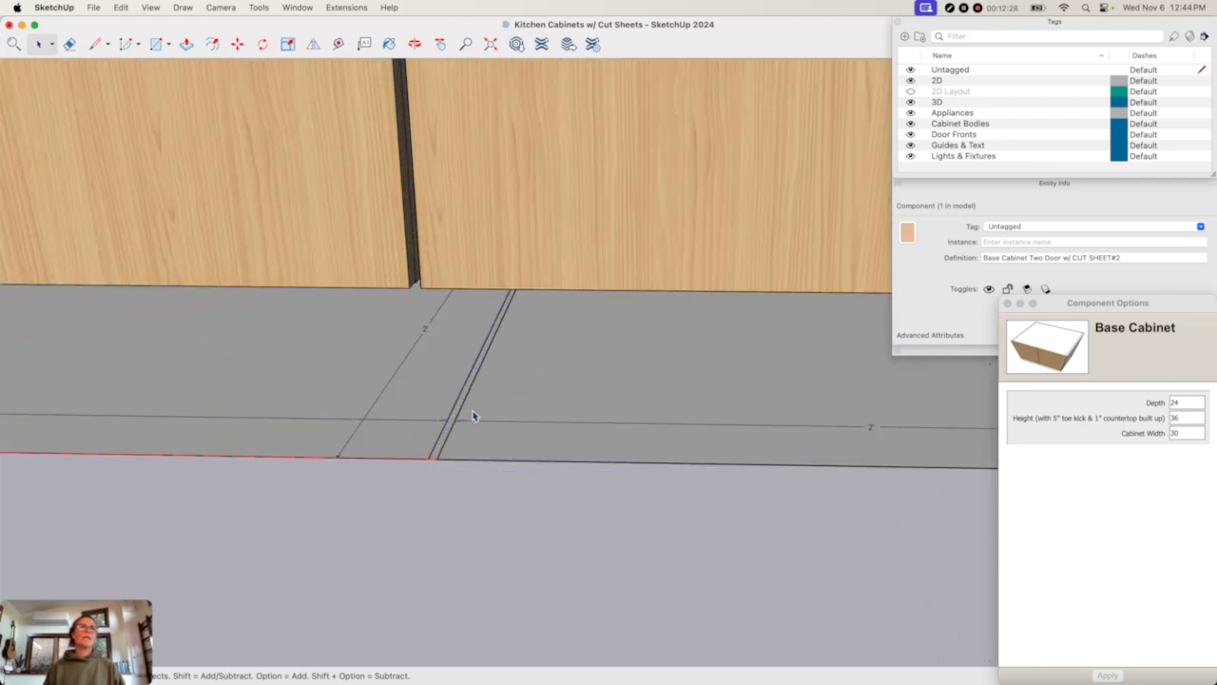
pyautogui.keyDown('shift'); pyautogui.click(465, 466); pyautogui.keyUp('shift')
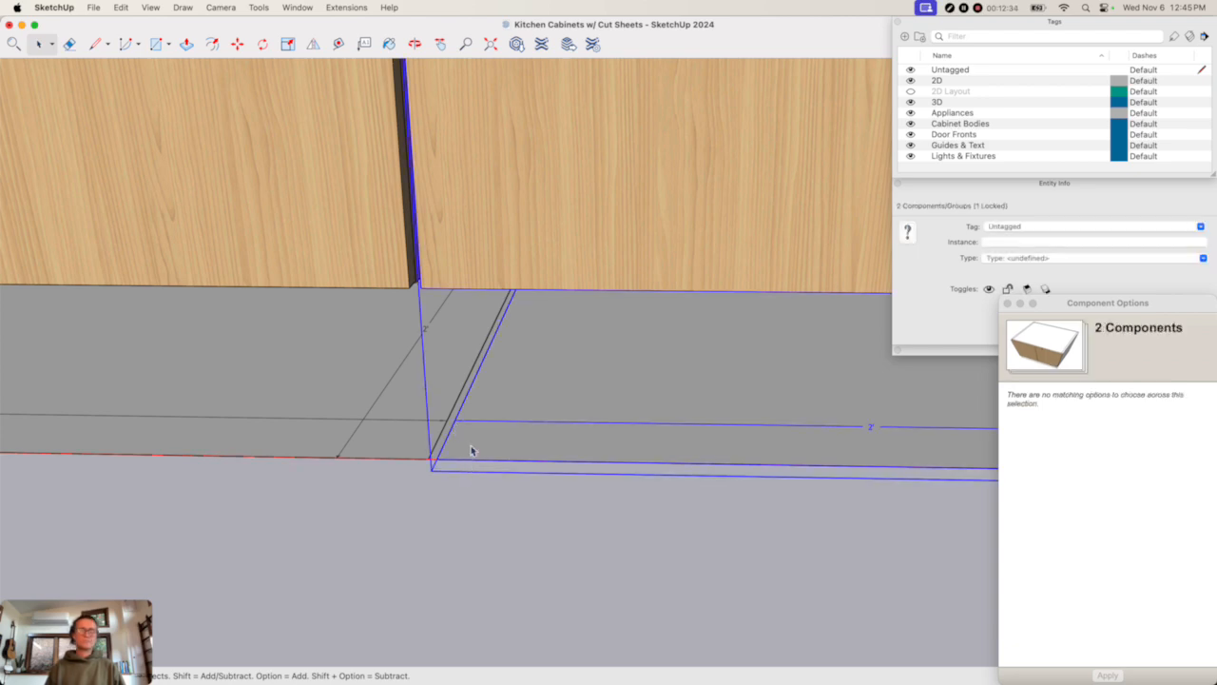
pyautogui.press('m')
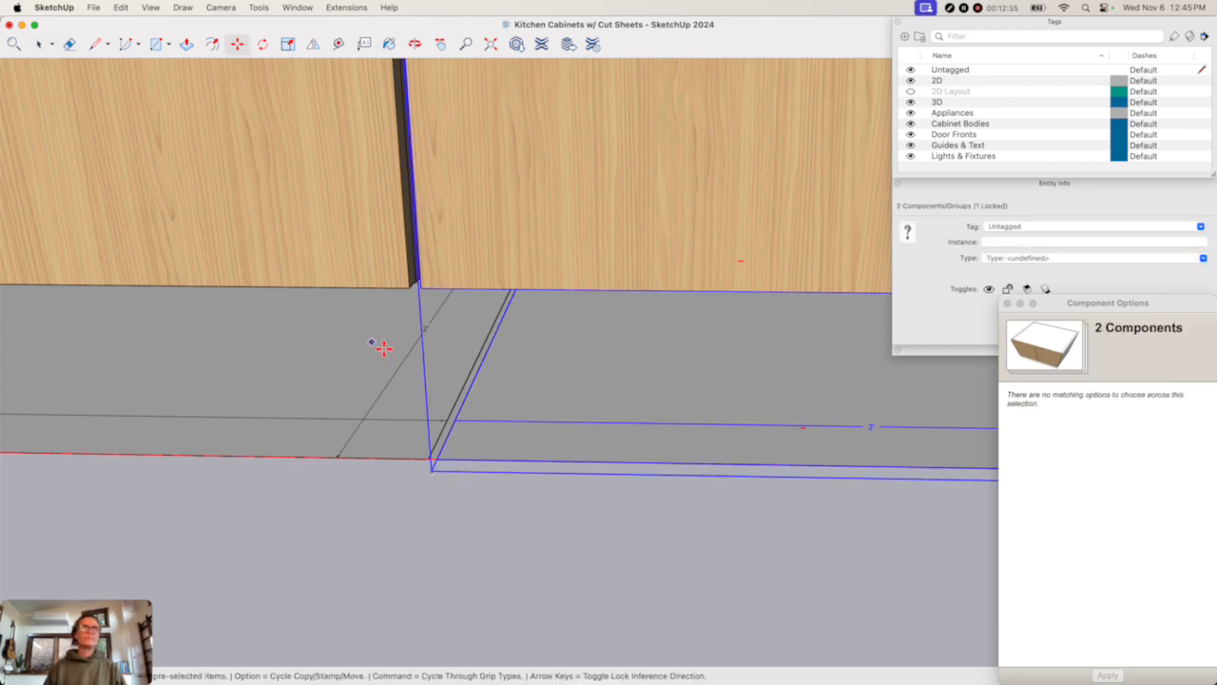
pyautogui.click(453, 419)
pyautogui.click(449, 424)
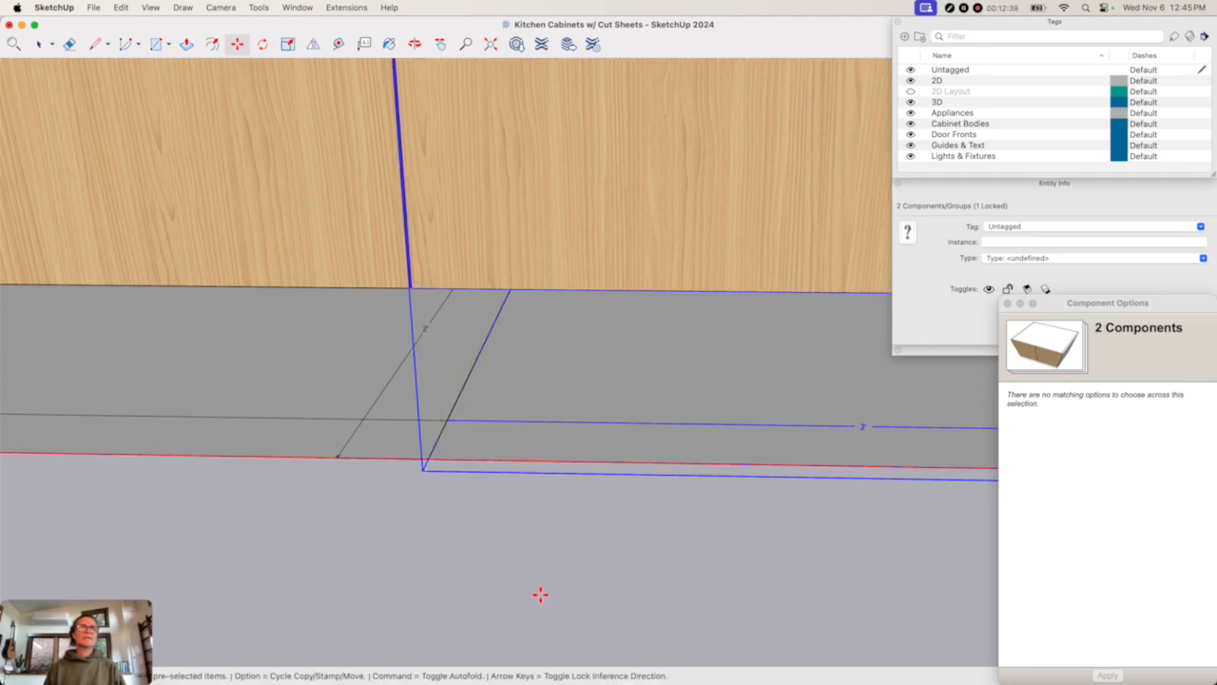
pyautogui.scroll(3, 541, 592)
pyautogui.press('space')
pyautogui.click(427, 524)
pyautogui.scroll(-5, 427, 524)
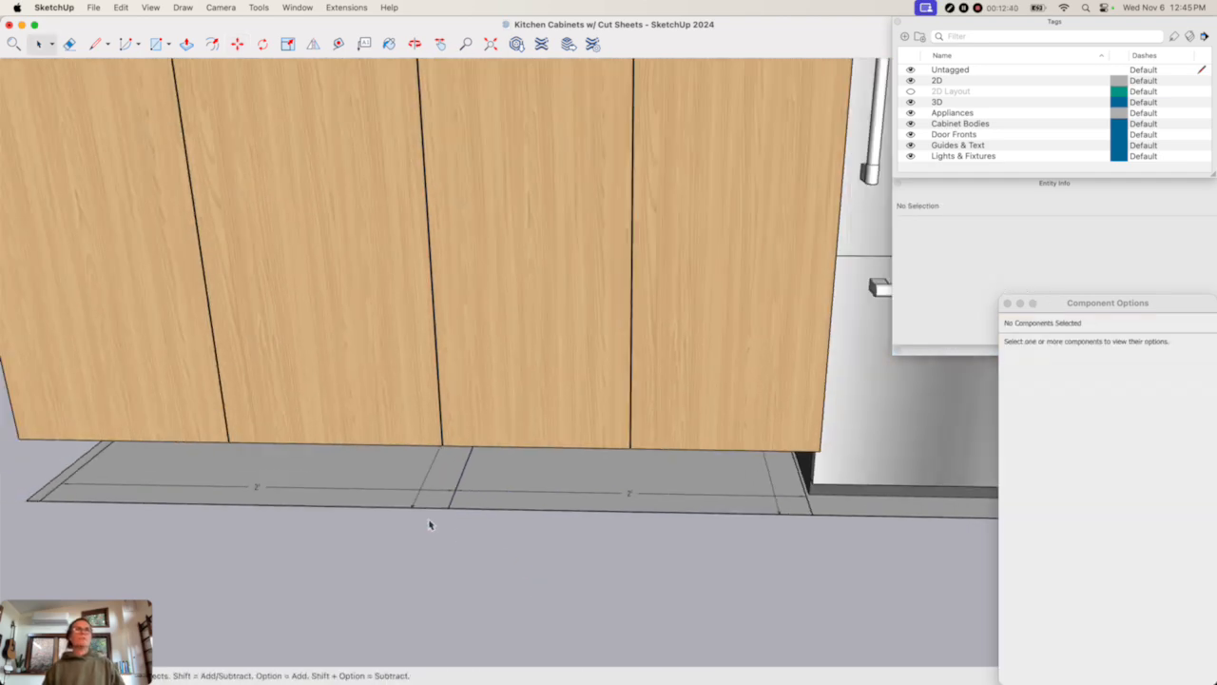
# - Swing the 30-wide cabinet's door nearest the refrigerator open and closed with the Interact tool, and save the model
pyautogui.press('i')
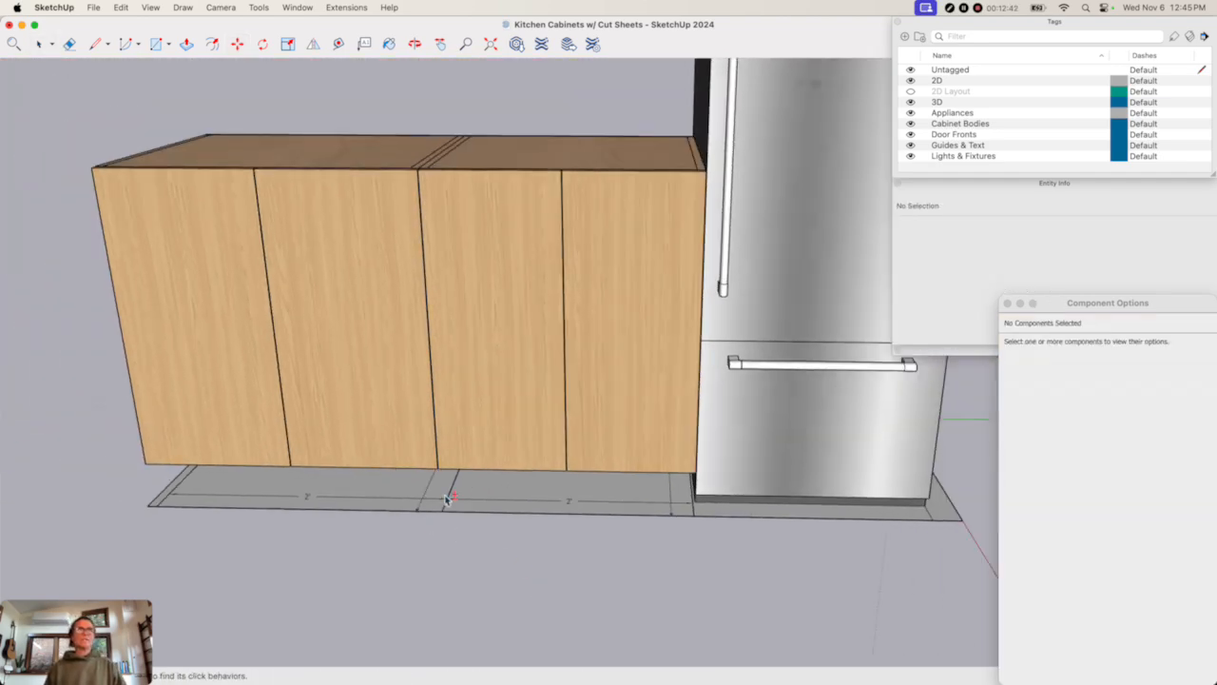
pyautogui.click(316, 385)
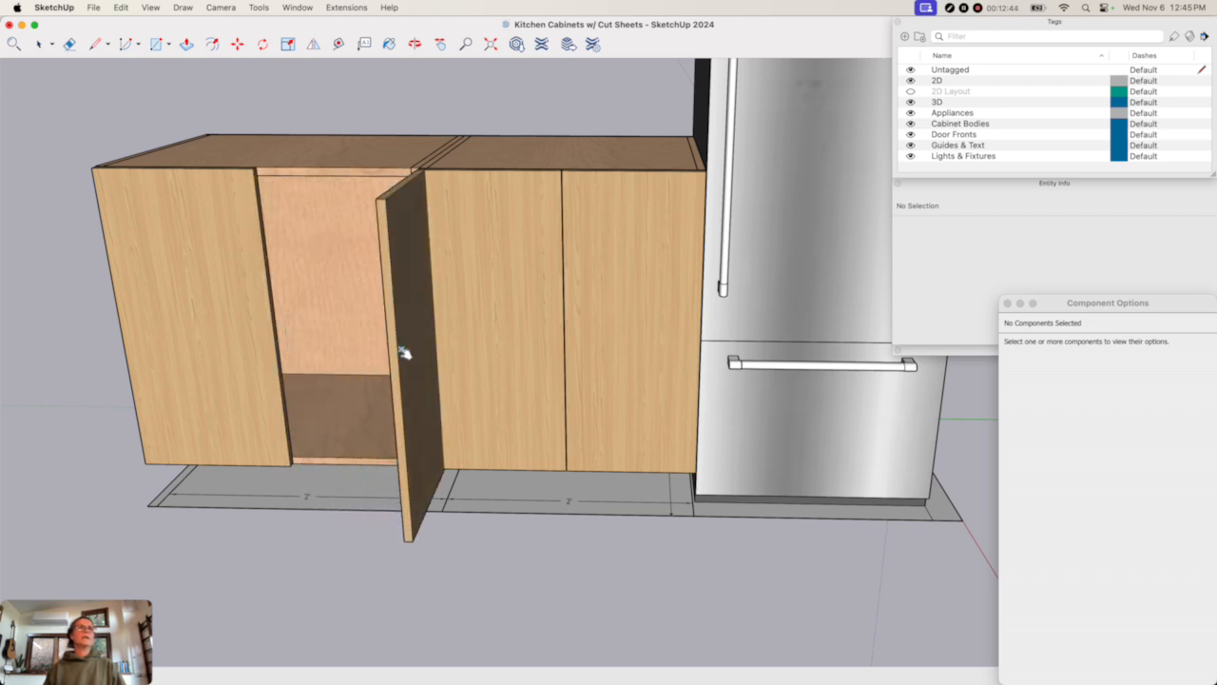
pyautogui.click(410, 358)
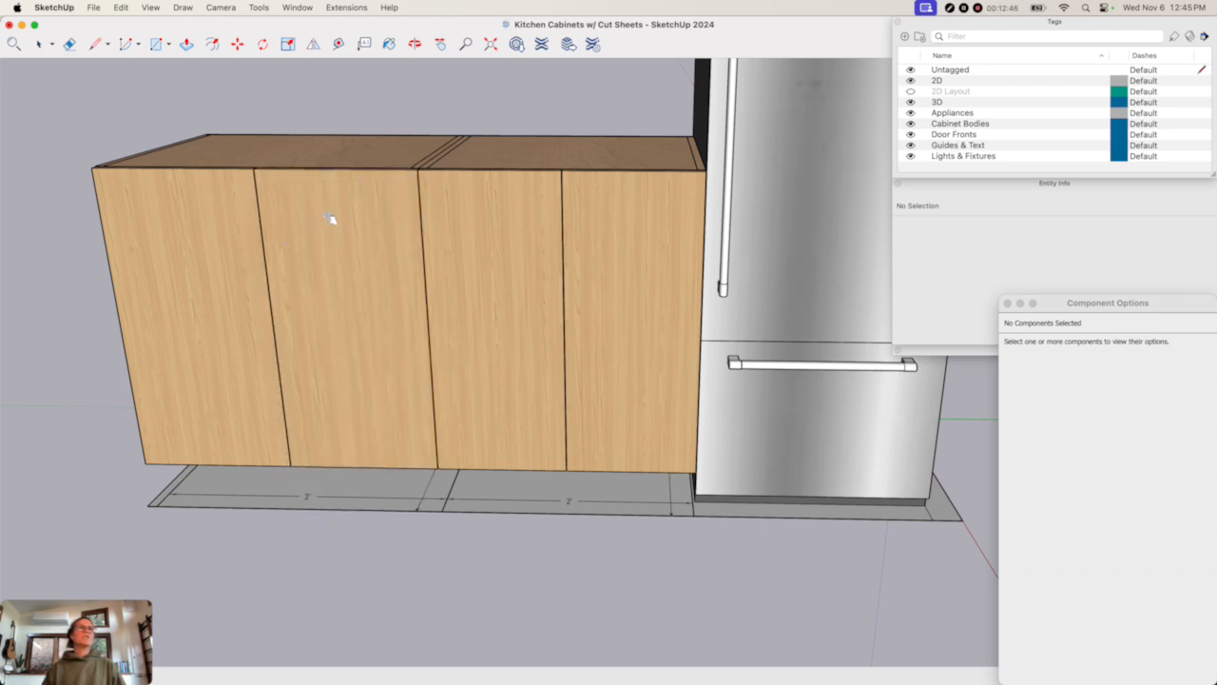
pyautogui.scroll(-3, 366, 304)
pyautogui.press('super+s')
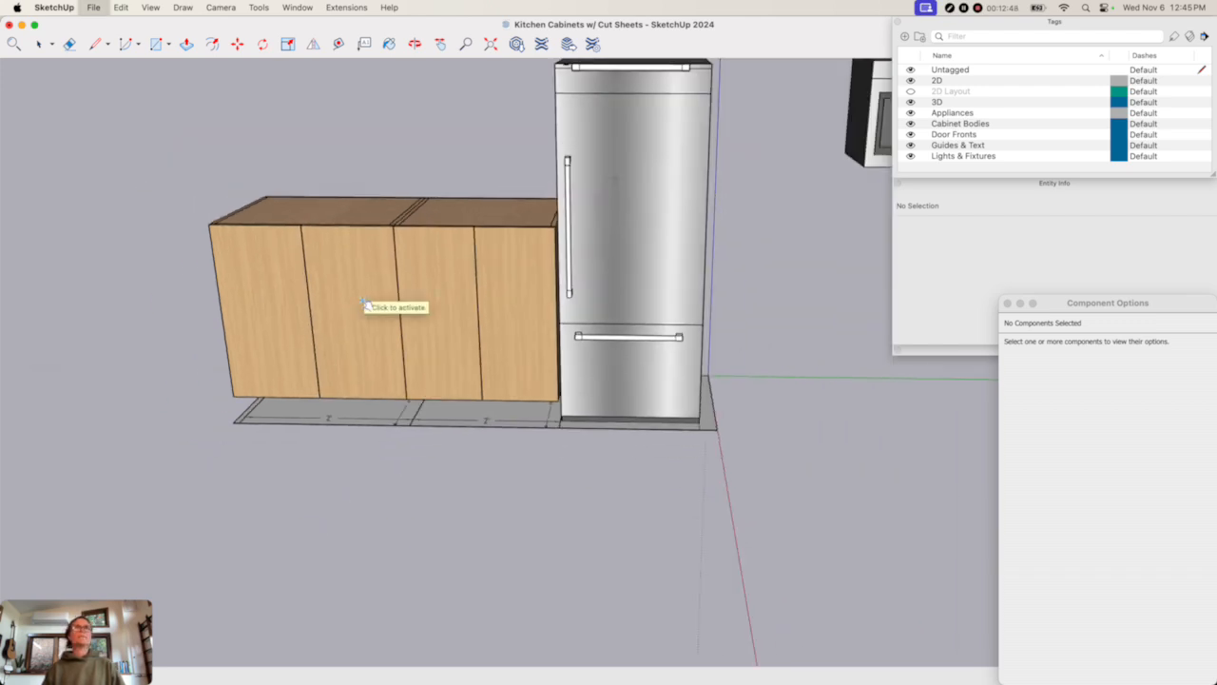
# - Switch to the Dynamic Cabinets w/ Cut Sheets file and copy the overlay drawer and inset drawer components
pyautogui.press('super+grave')
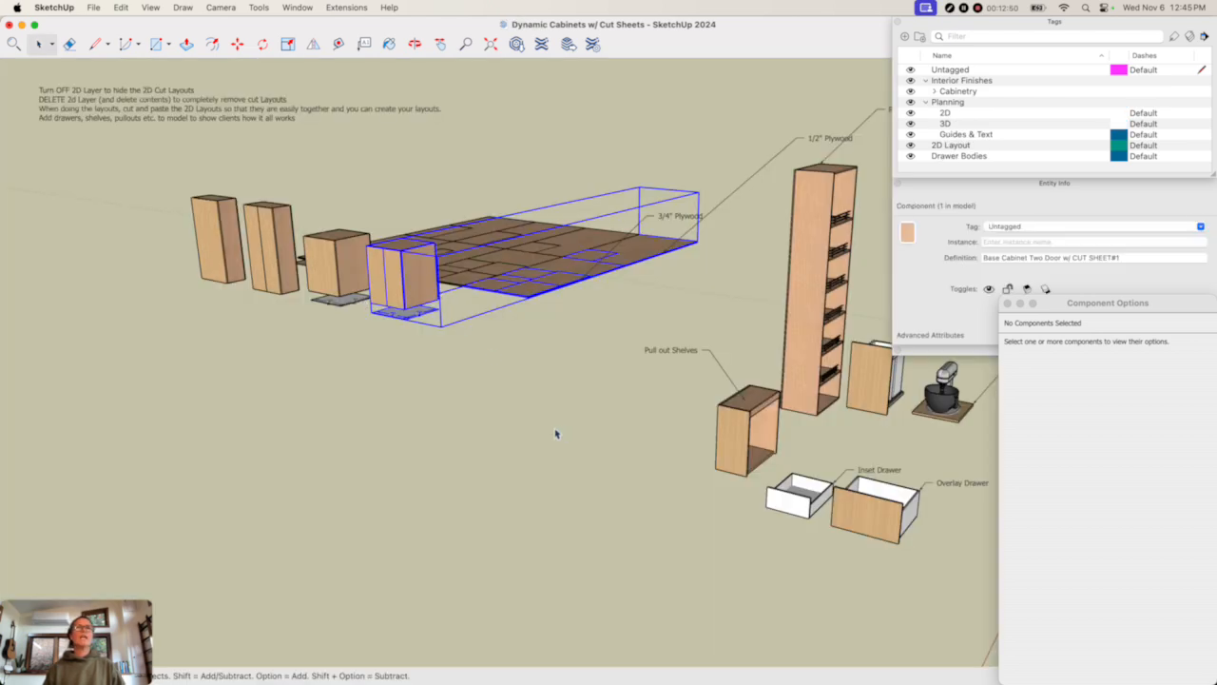
pyautogui.click(476, 432)
pyautogui.click(897, 524)
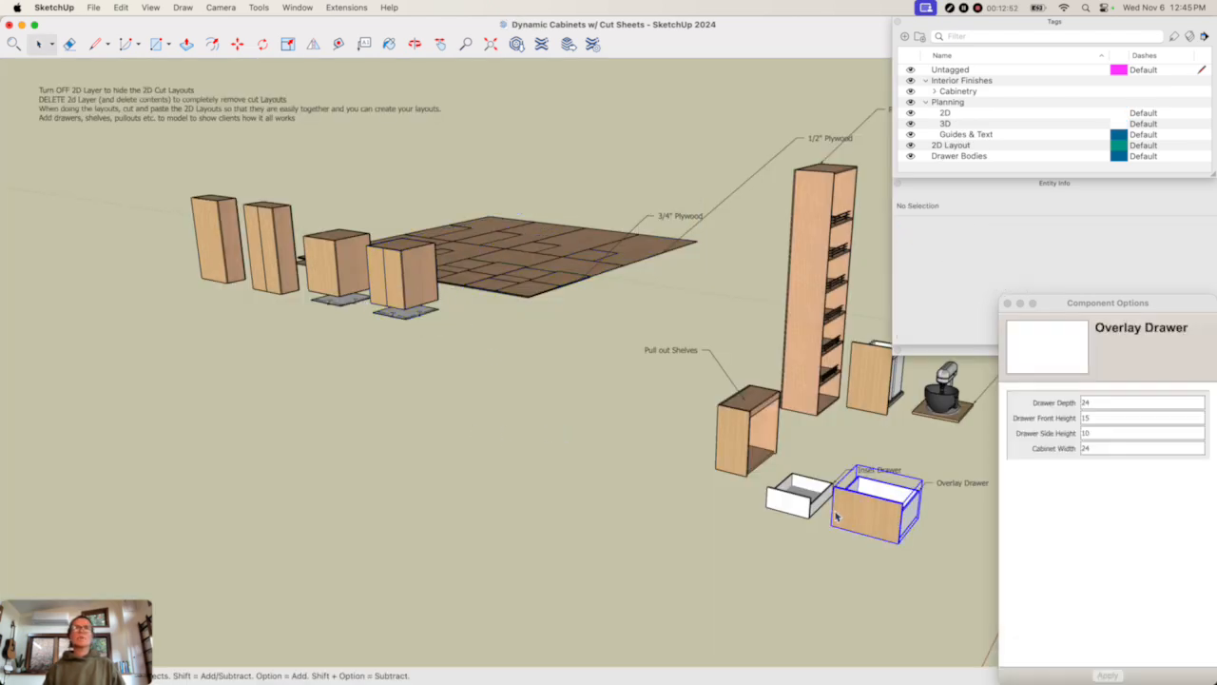
pyautogui.keyDown('shift'); pyautogui.click(786, 511); pyautogui.keyUp('shift')
pyautogui.press('super+c')
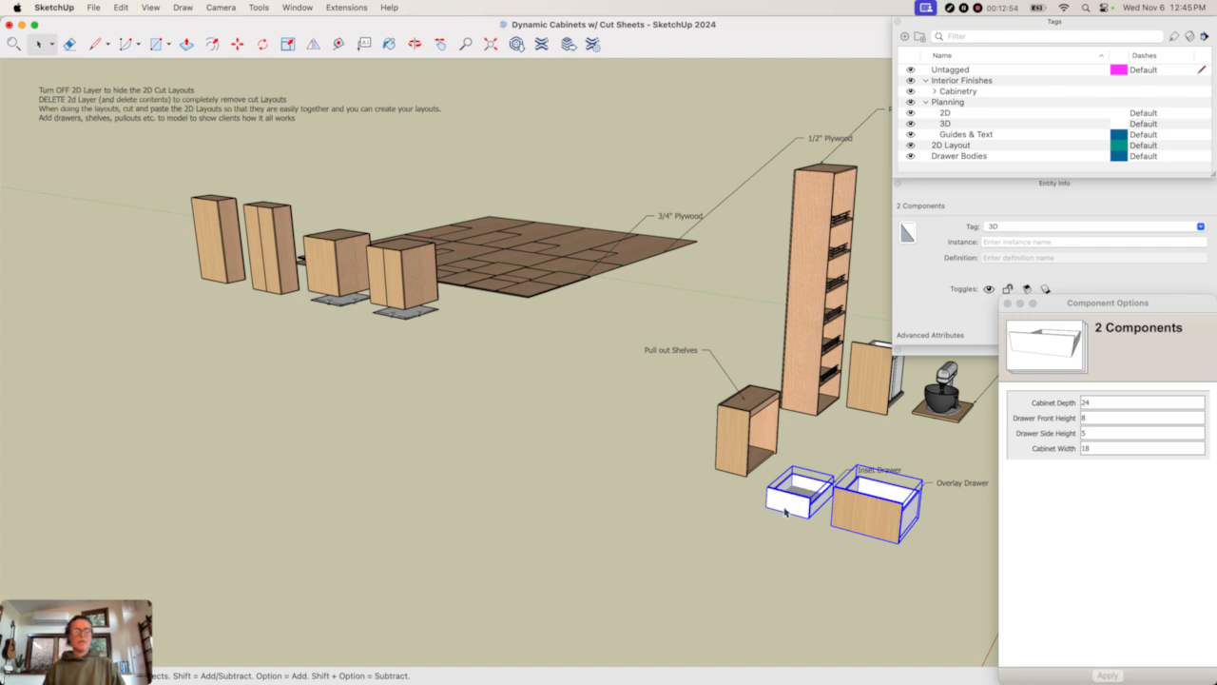
# - Return to the Kitchen Cabinets w/ Cut Sheets file and paste both drawers on the floor in front of the base cabinets
pyautogui.press('super+grave')
pyautogui.press('super+grave')
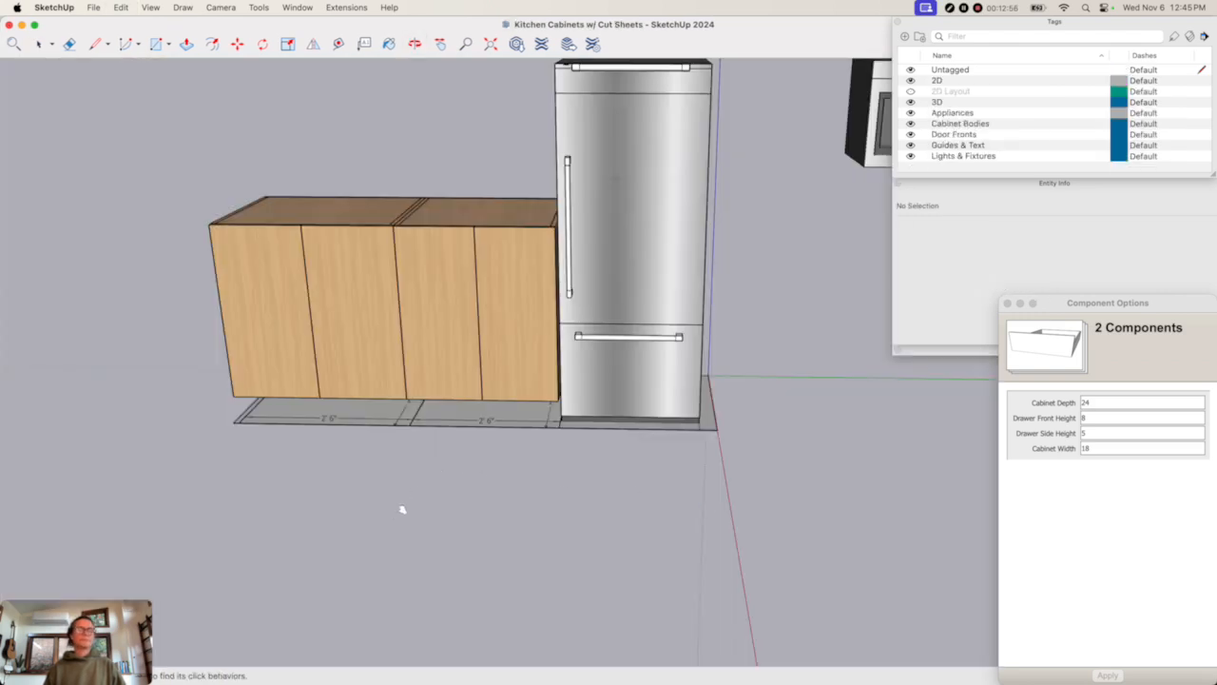
pyautogui.press('super+v')
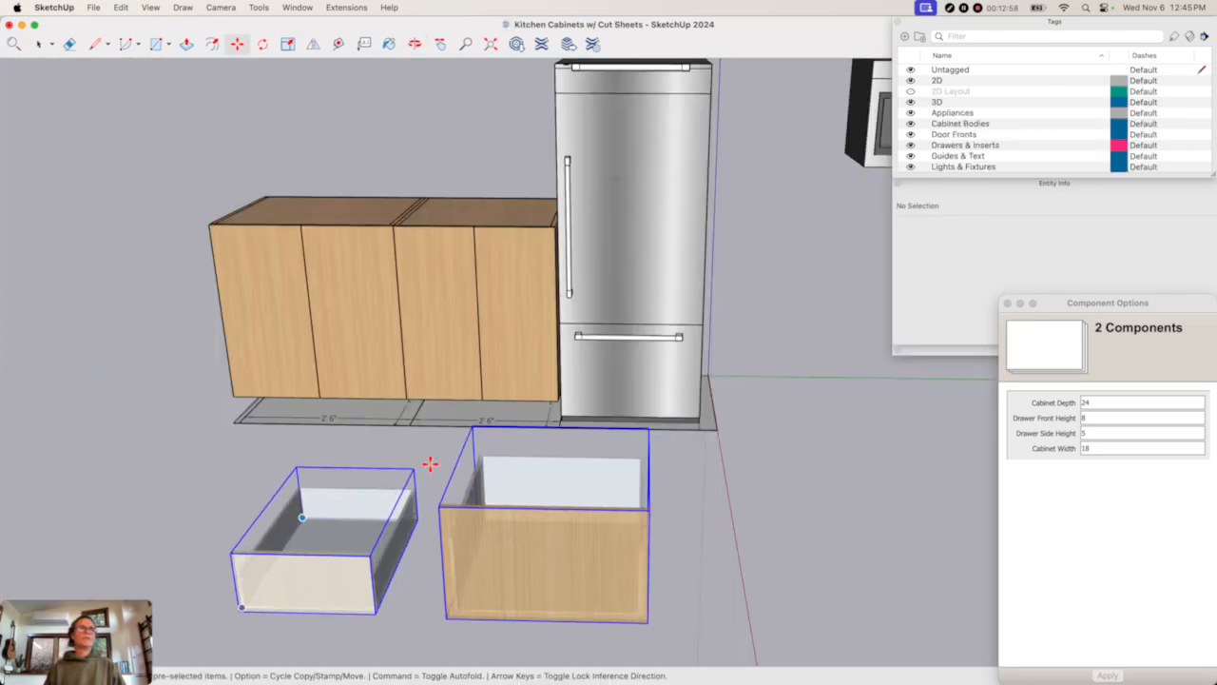
pyautogui.click(430, 463)
pyautogui.press('space')
# - Delete both swing doors inside the 30-wide base cabinet component and leave its editing context
pyautogui.click(322, 328)
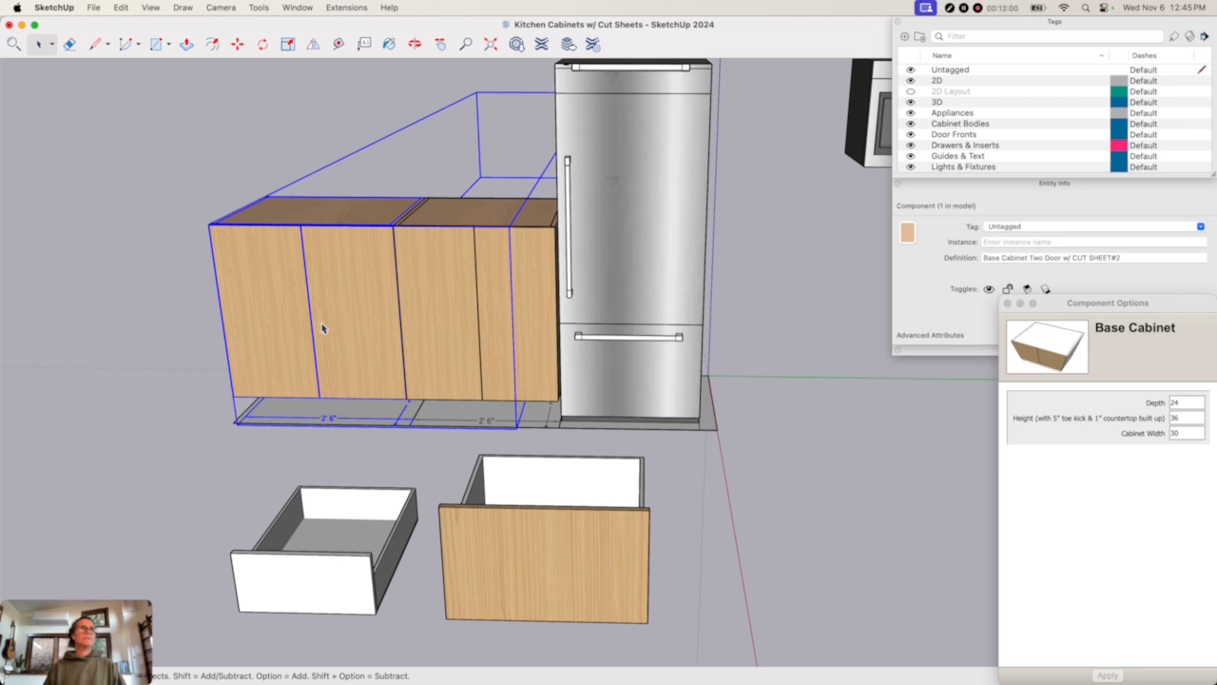
pyautogui.doubleClick(326, 326)
pyautogui.click(328, 323)
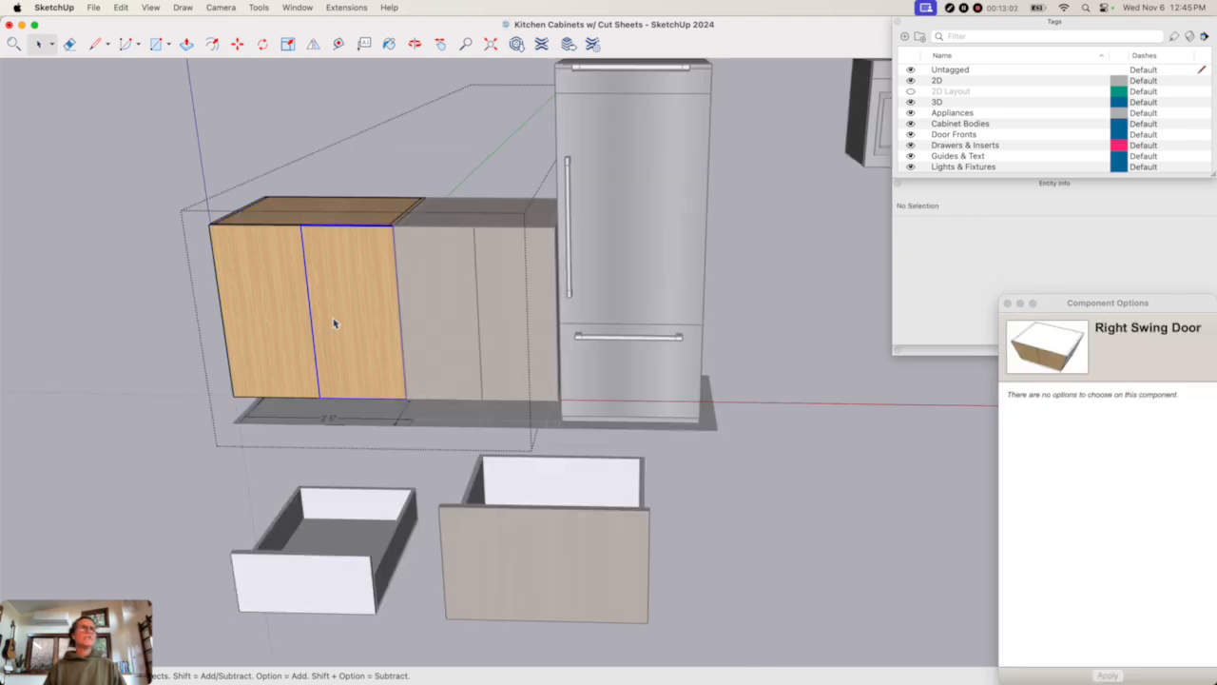
pyautogui.keyDown('shift'); pyautogui.click(300, 321); pyautogui.keyUp('shift')
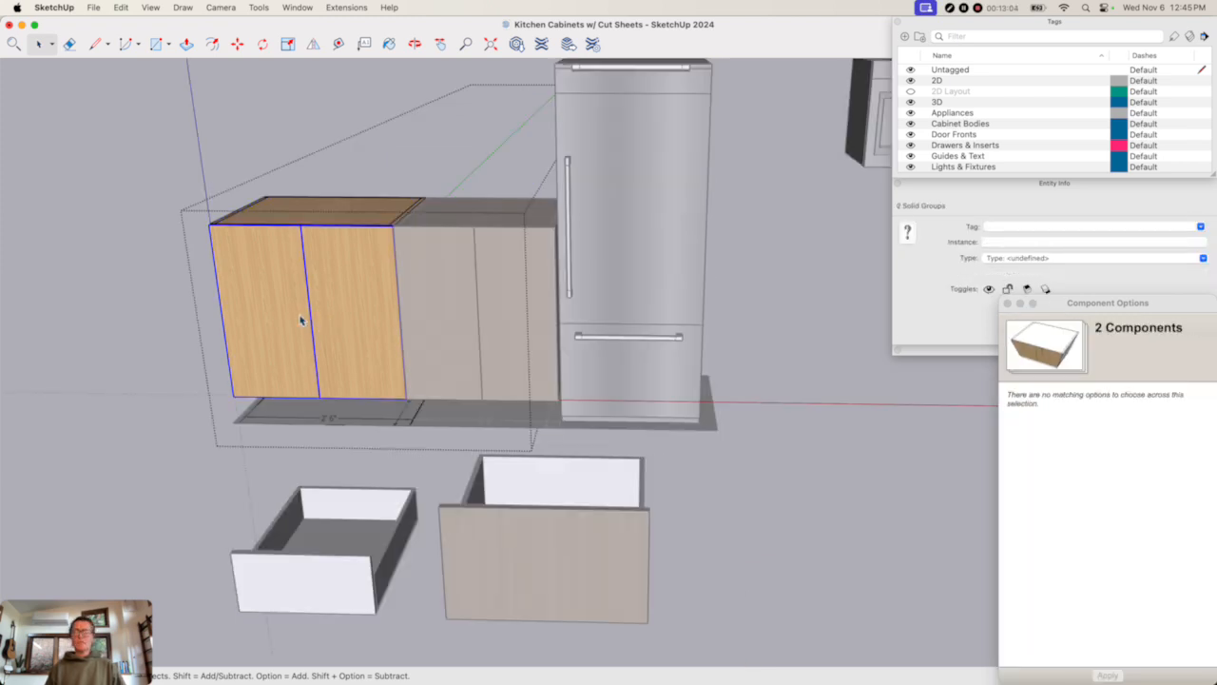
pyautogui.press('Delete')
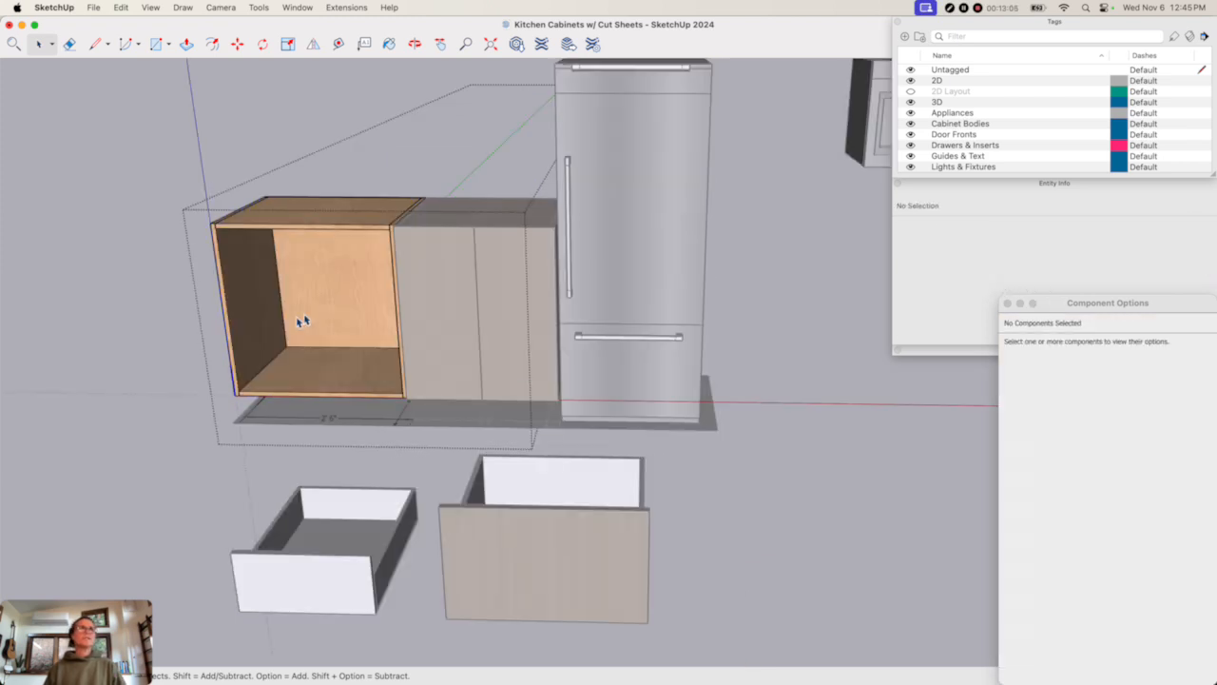
pyautogui.click(618, 588)
# - Set the overlay drawer's front height to 10, its side height to 5 and its cabinet width to 30
pyautogui.click(642, 584)
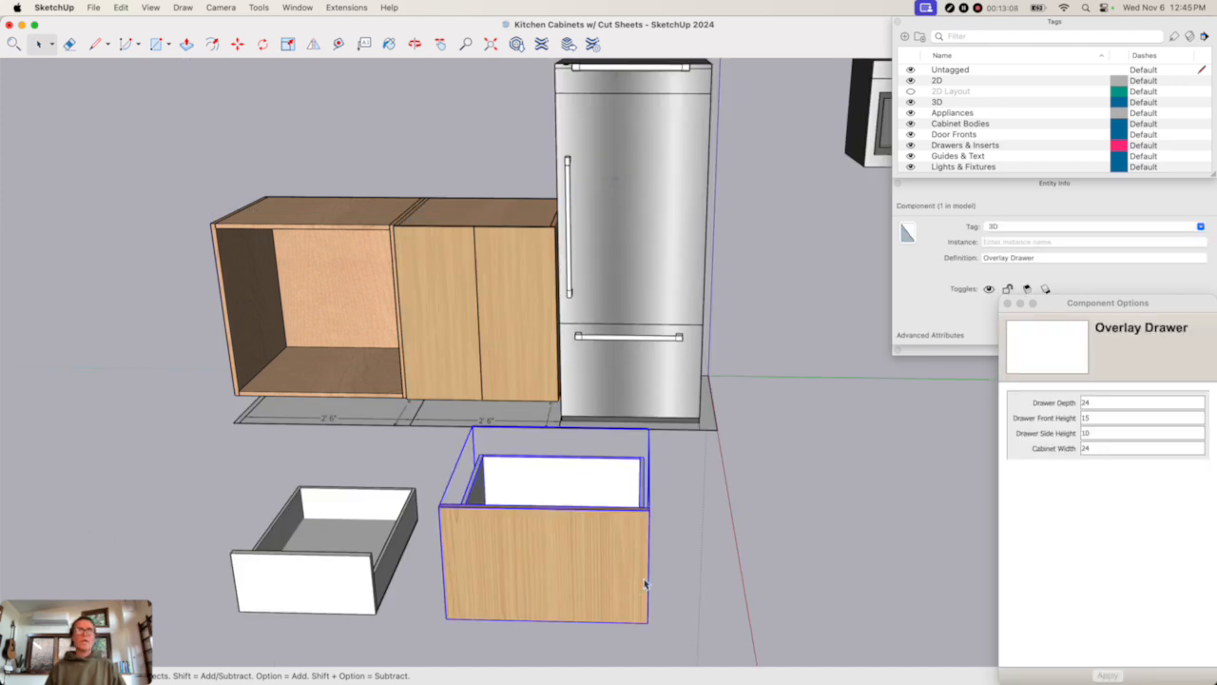
pyautogui.rightClick(607, 568)
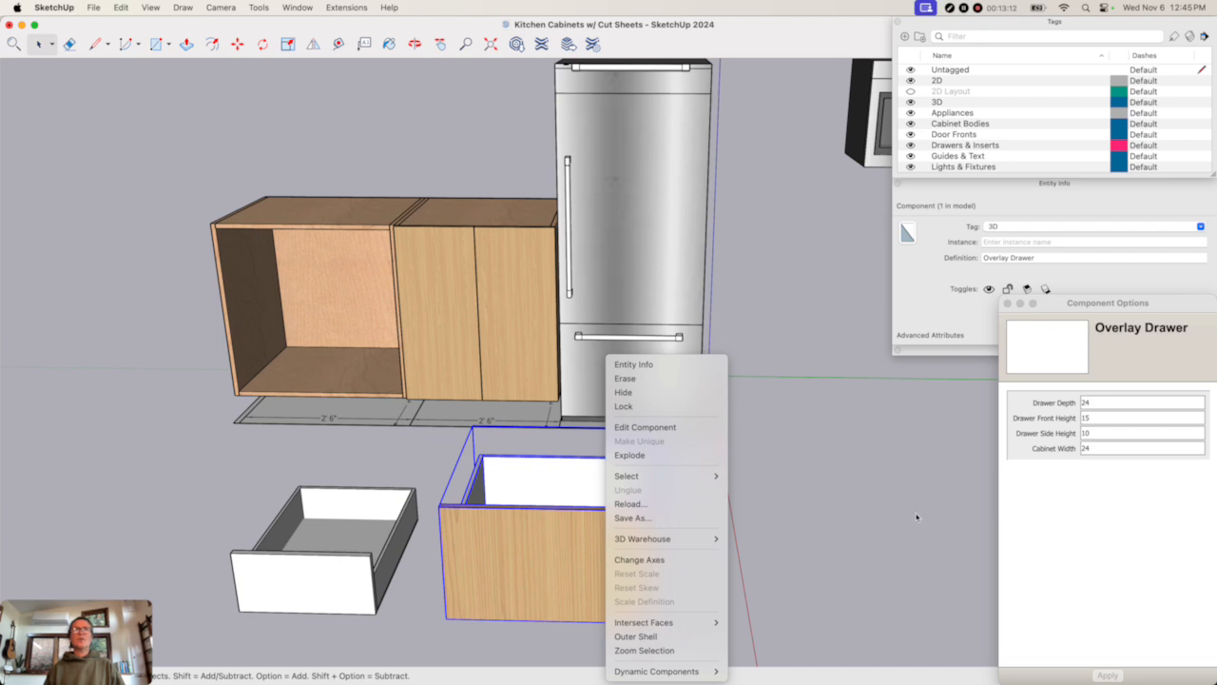
pyautogui.click(1011, 460)
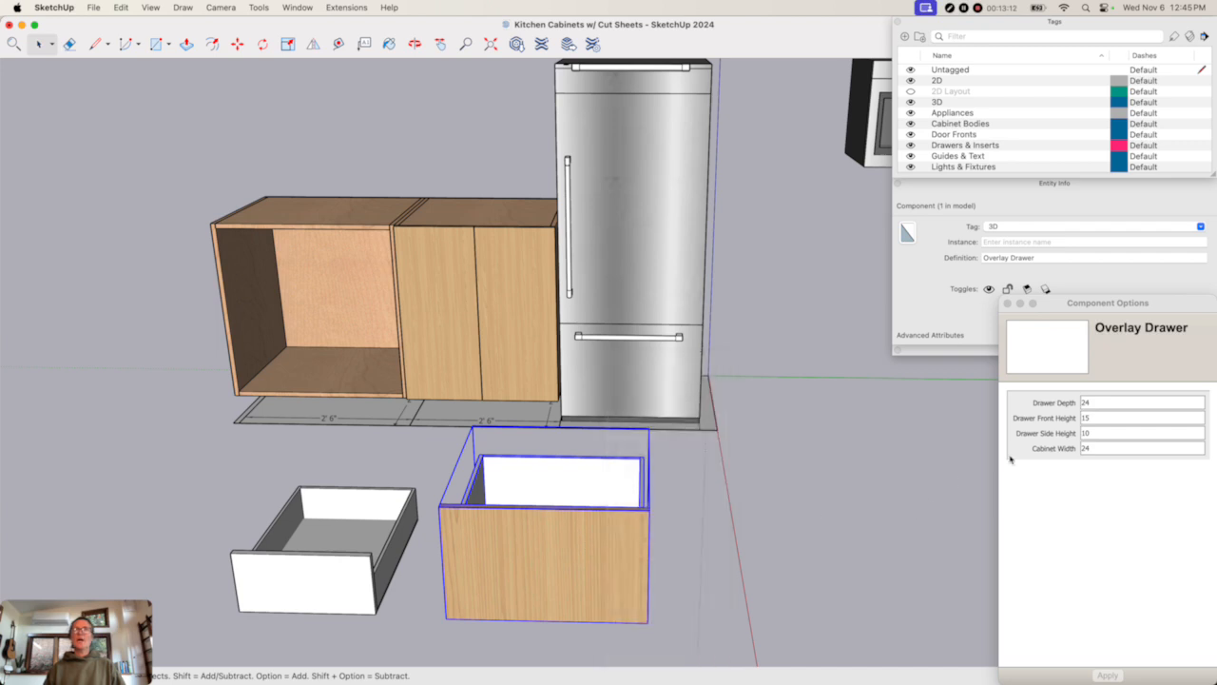
pyautogui.click(1091, 422)
pyautogui.click(1093, 421)
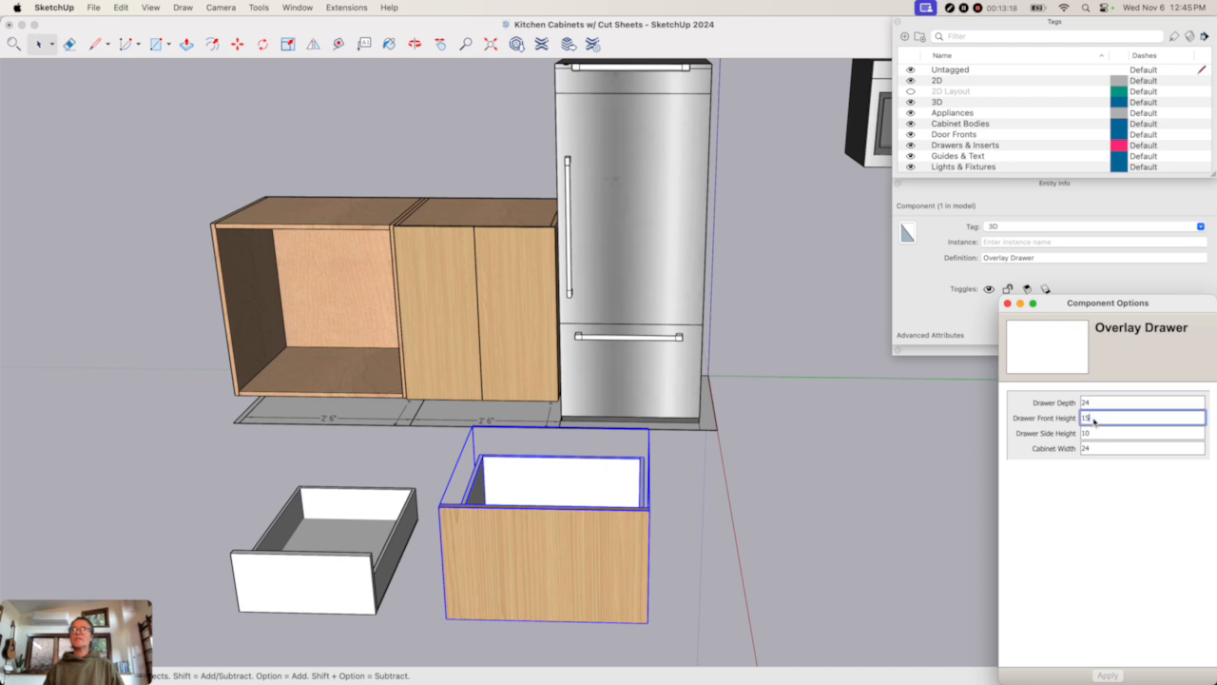
pyautogui.write('10')
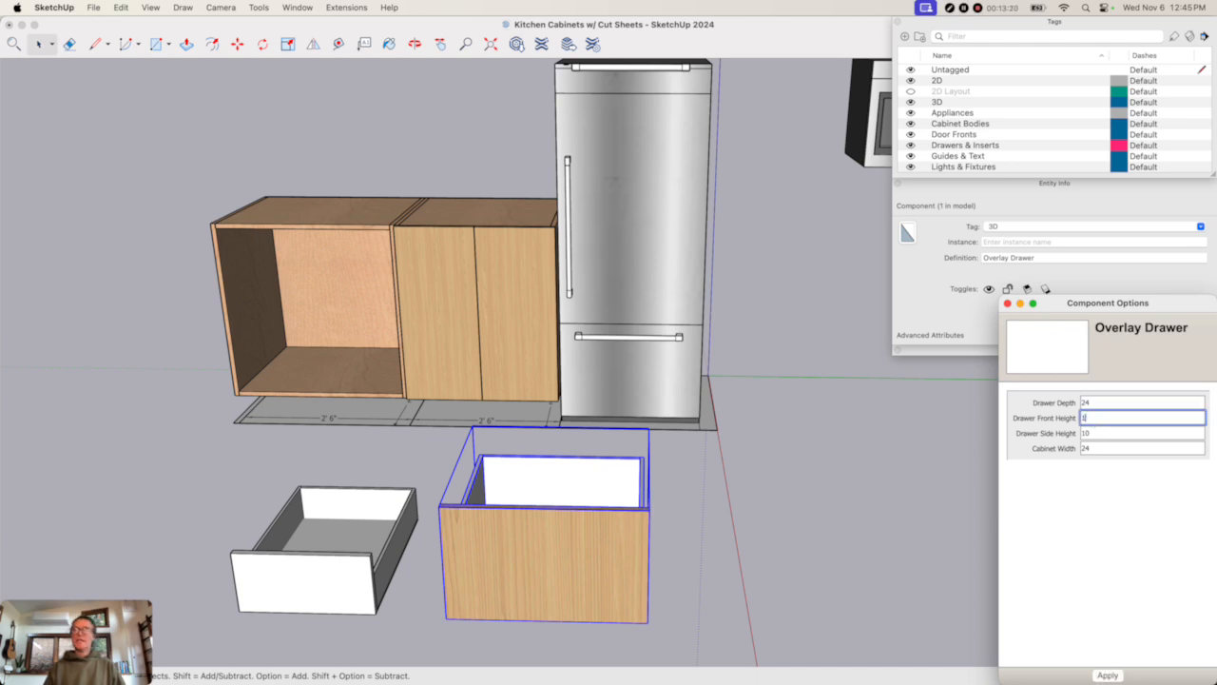
pyautogui.doubleClick(1096, 435)
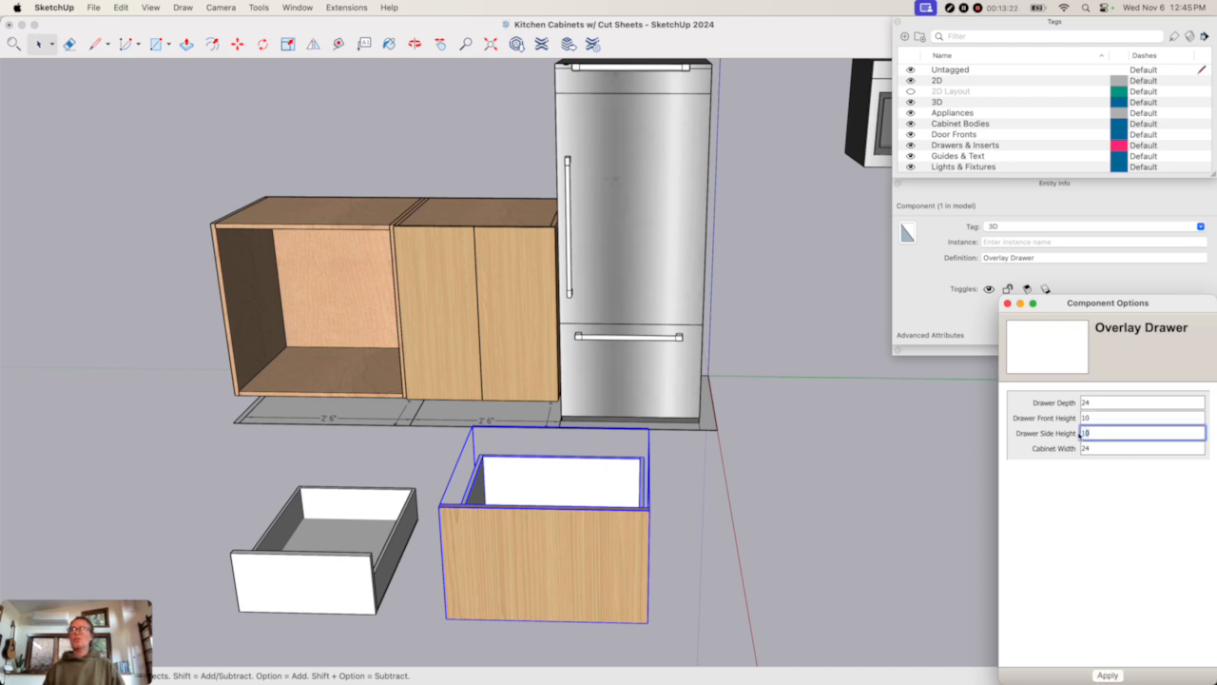
pyautogui.write('5')
pyautogui.press('Return')
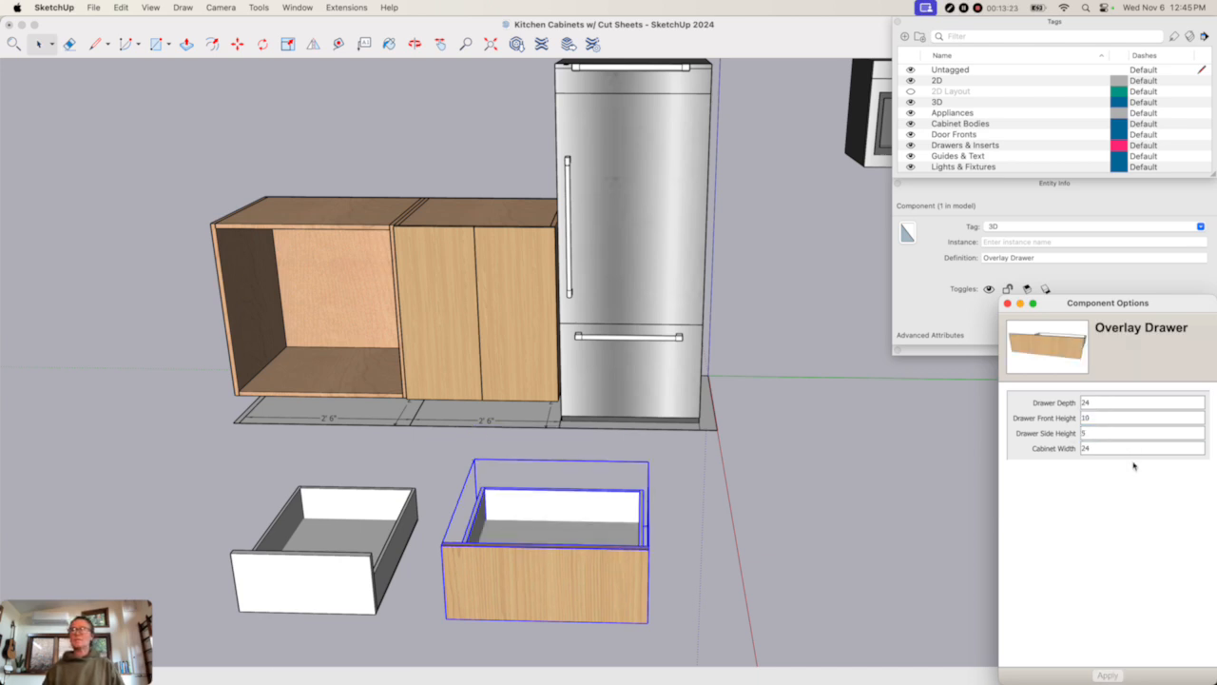
pyautogui.click(1087, 449)
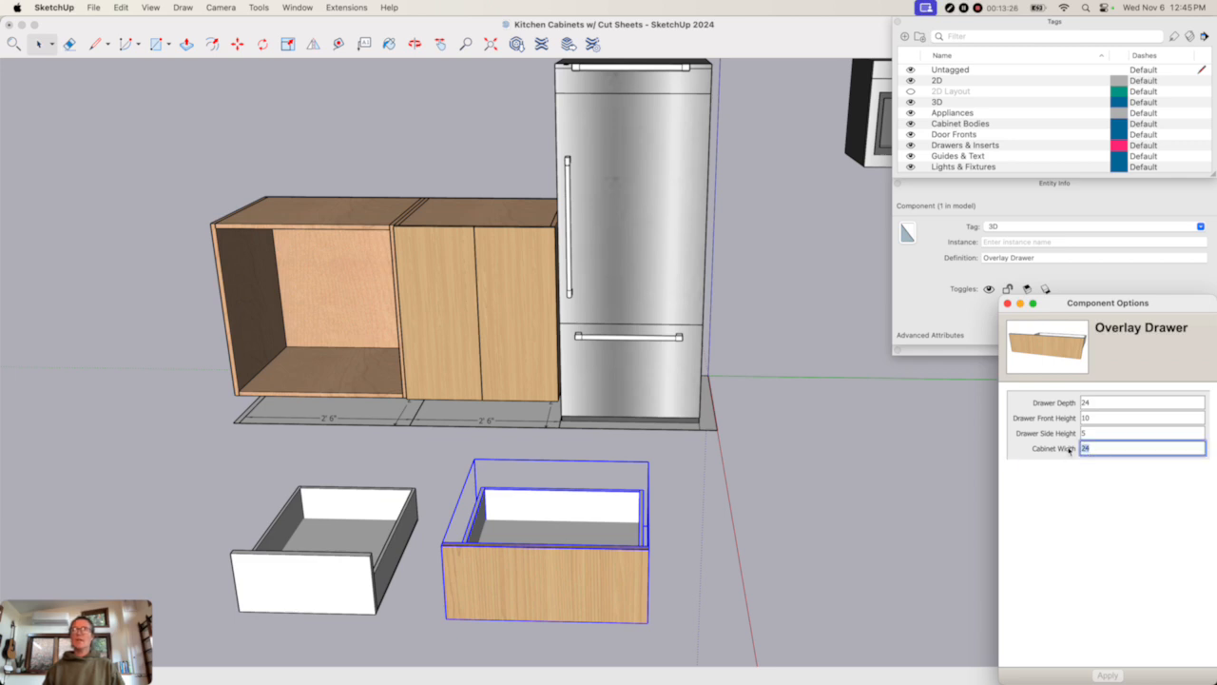
pyautogui.write('30')
pyautogui.press('Return')
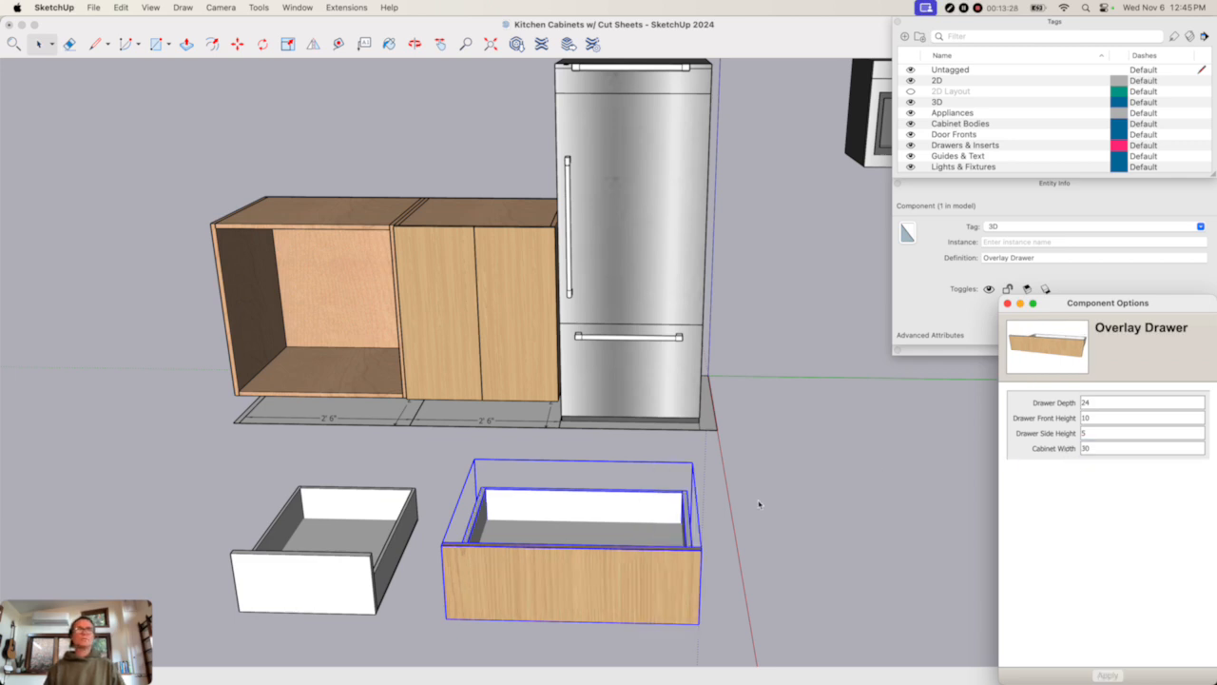
# - Move the overlay drawer by its lower front corner onto the lower front corner of the closed two-door cabinet beside the open one
pyautogui.click(759, 504)
pyautogui.press('m')
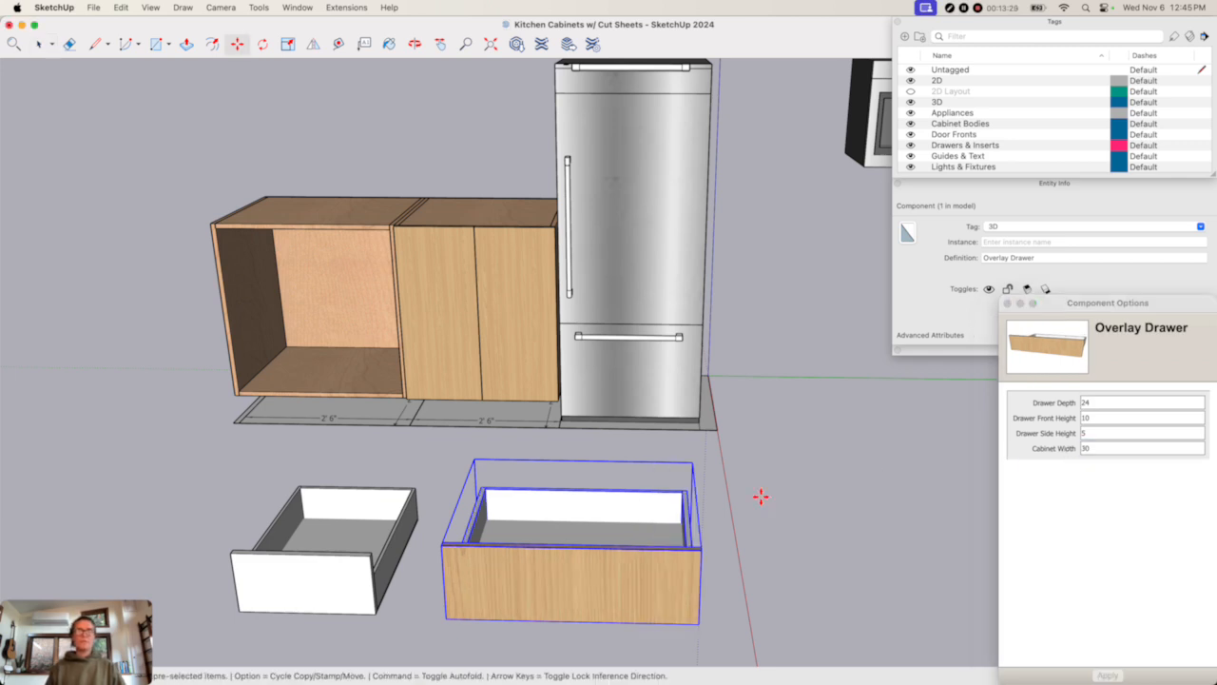
pyautogui.click(455, 529)
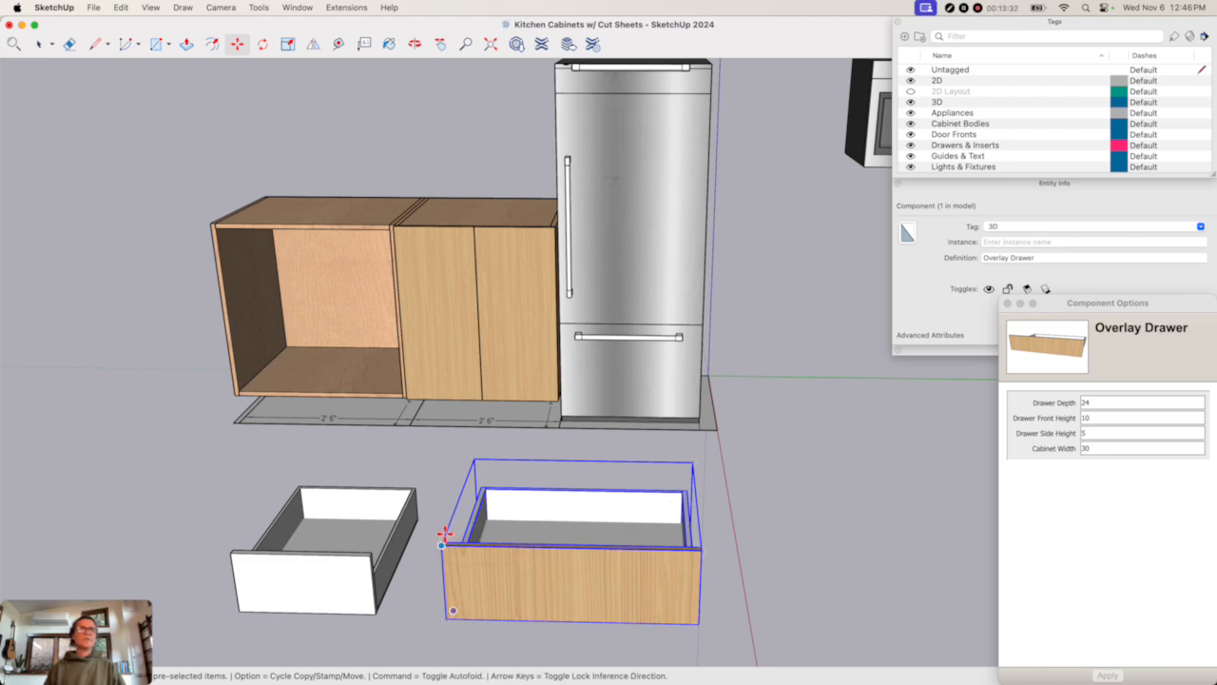
pyautogui.scroll(6, 442, 539)
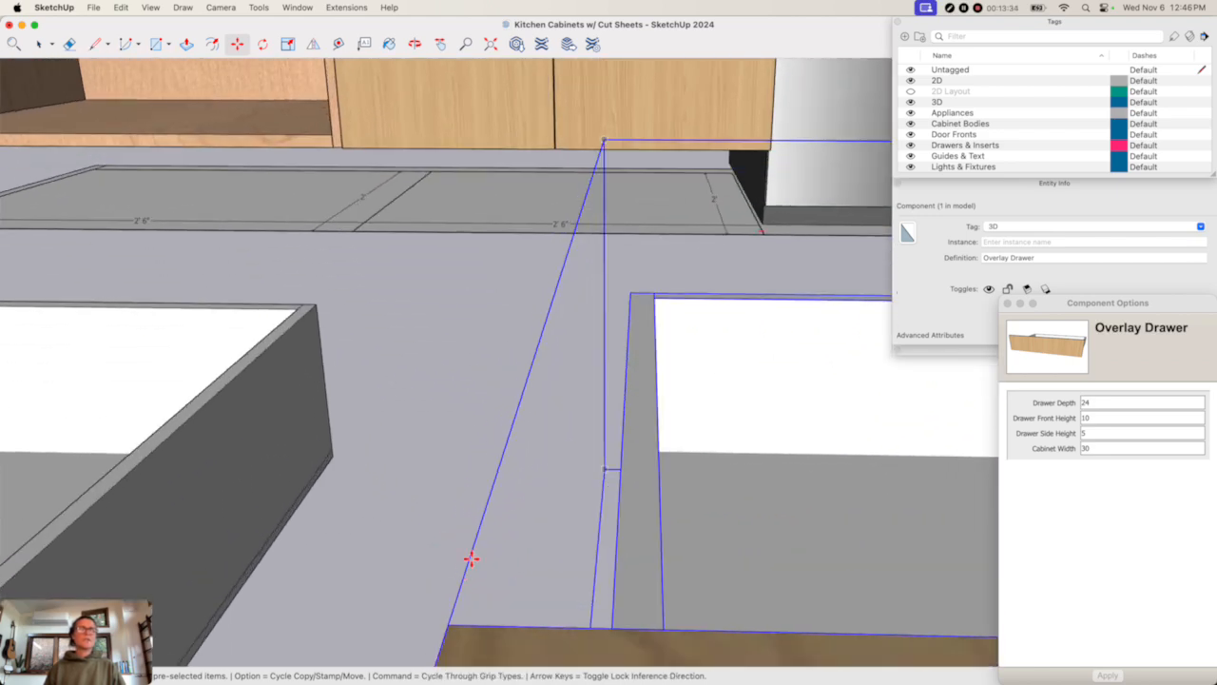
pyautogui.scroll(-10, 470, 559)
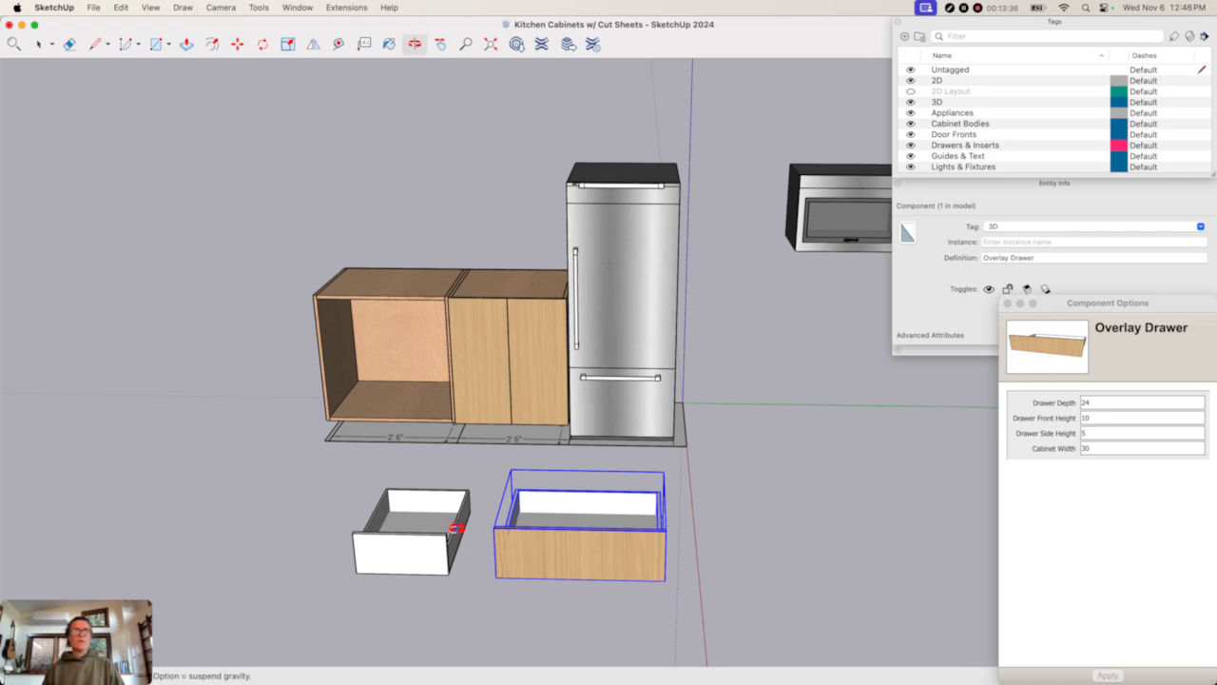
pyautogui.moveTo(456, 528); pyautogui.dragTo(672, 403, button='middle')
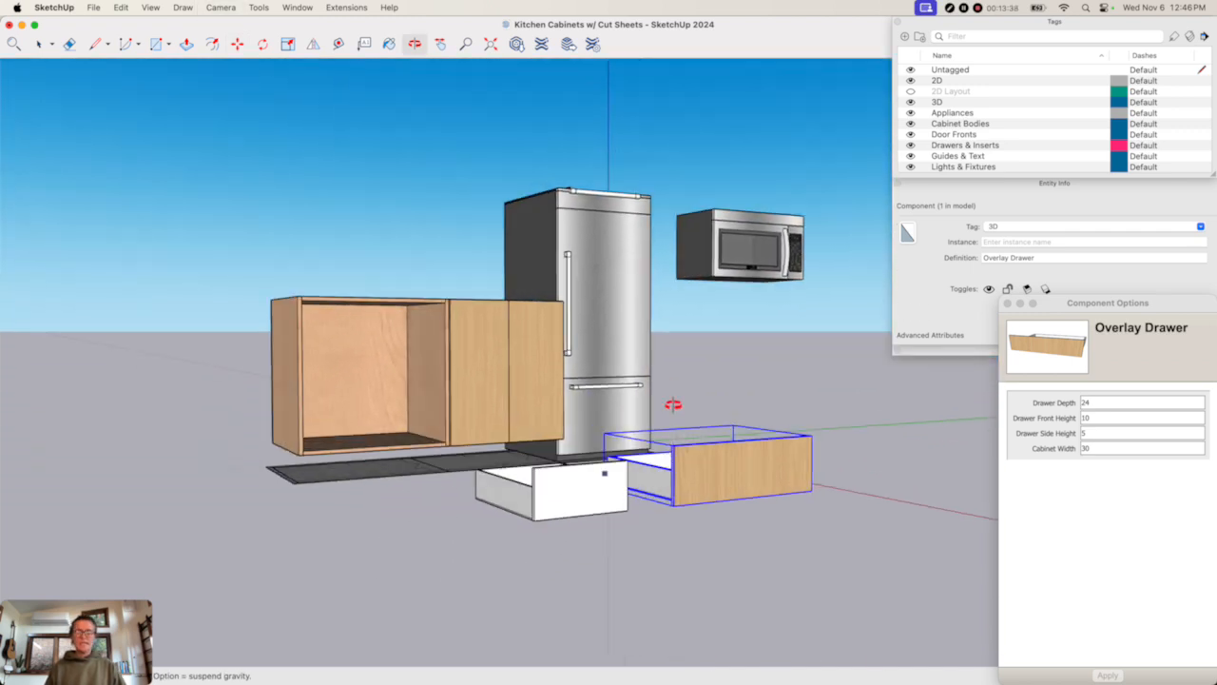
pyautogui.press('m')
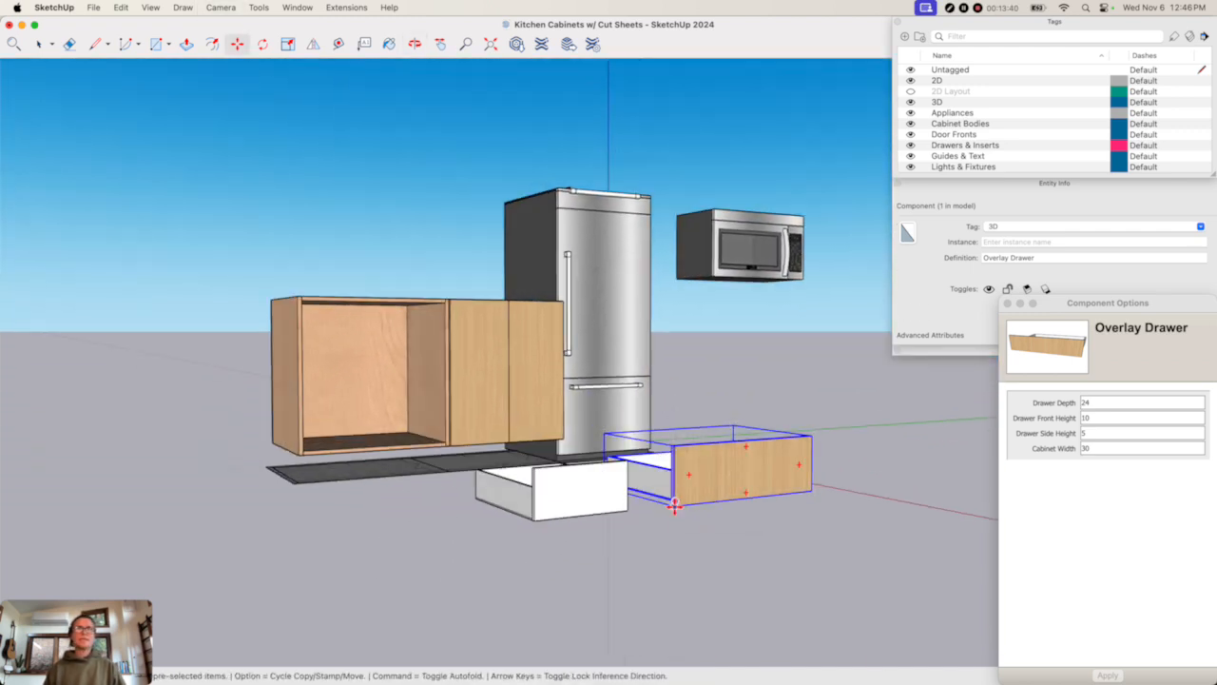
pyautogui.scroll(5, 674, 505)
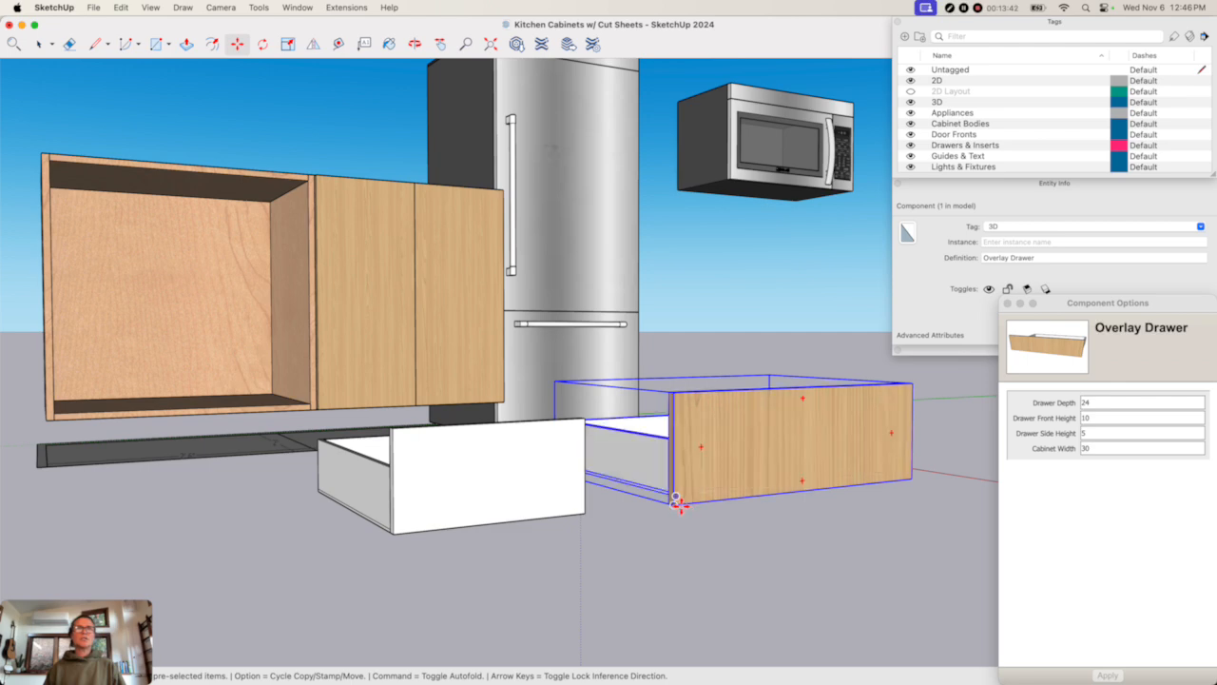
pyautogui.scroll(-1, 677, 503)
pyautogui.click(678, 502)
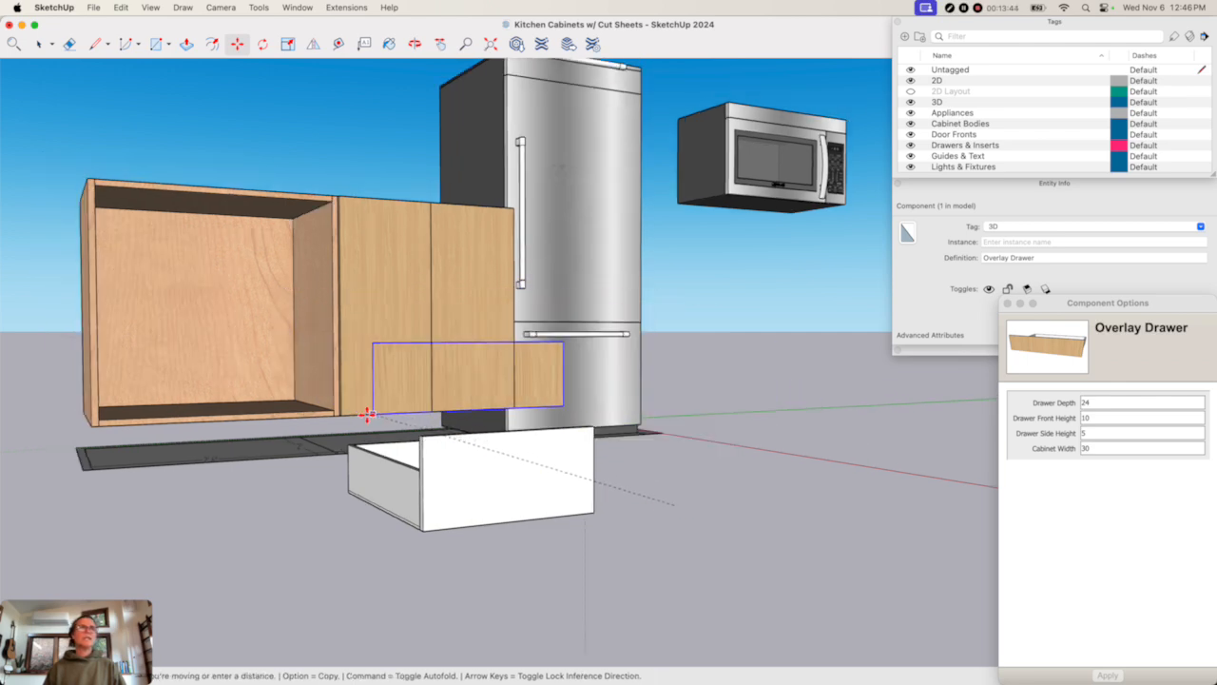
pyautogui.click(343, 411)
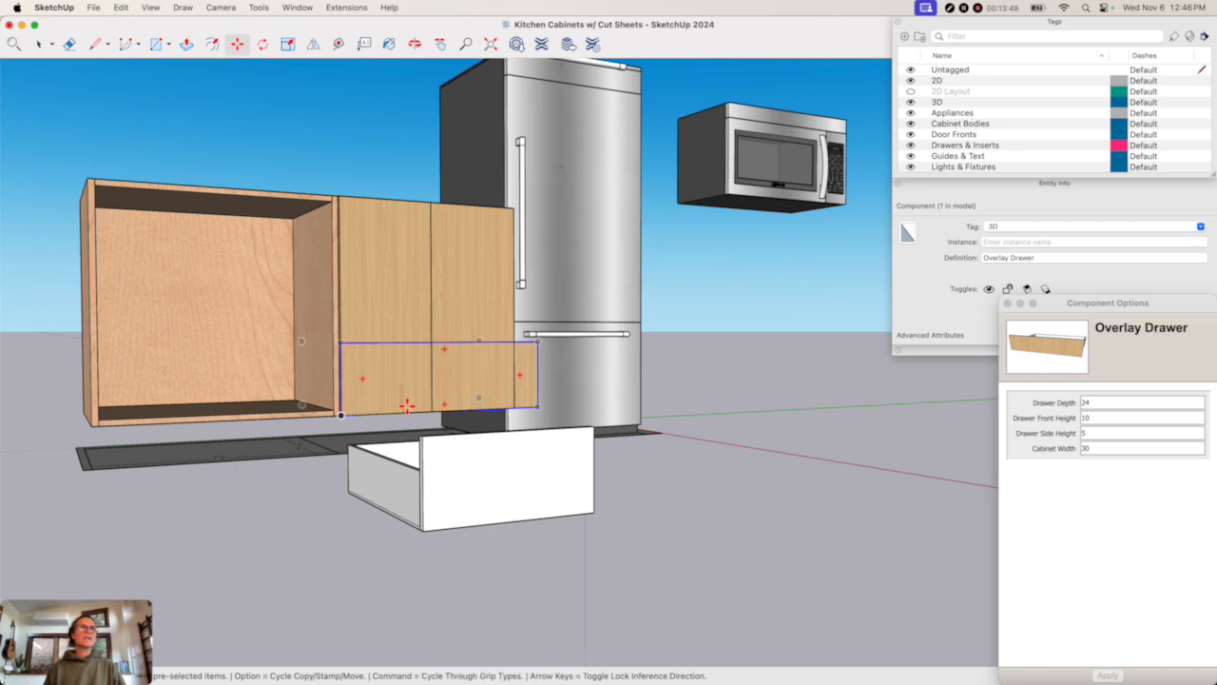
# - Slide the overlay drawer sideways along the green axis and centre it on the midpoint of the open base cabinet
pyautogui.click(365, 409)
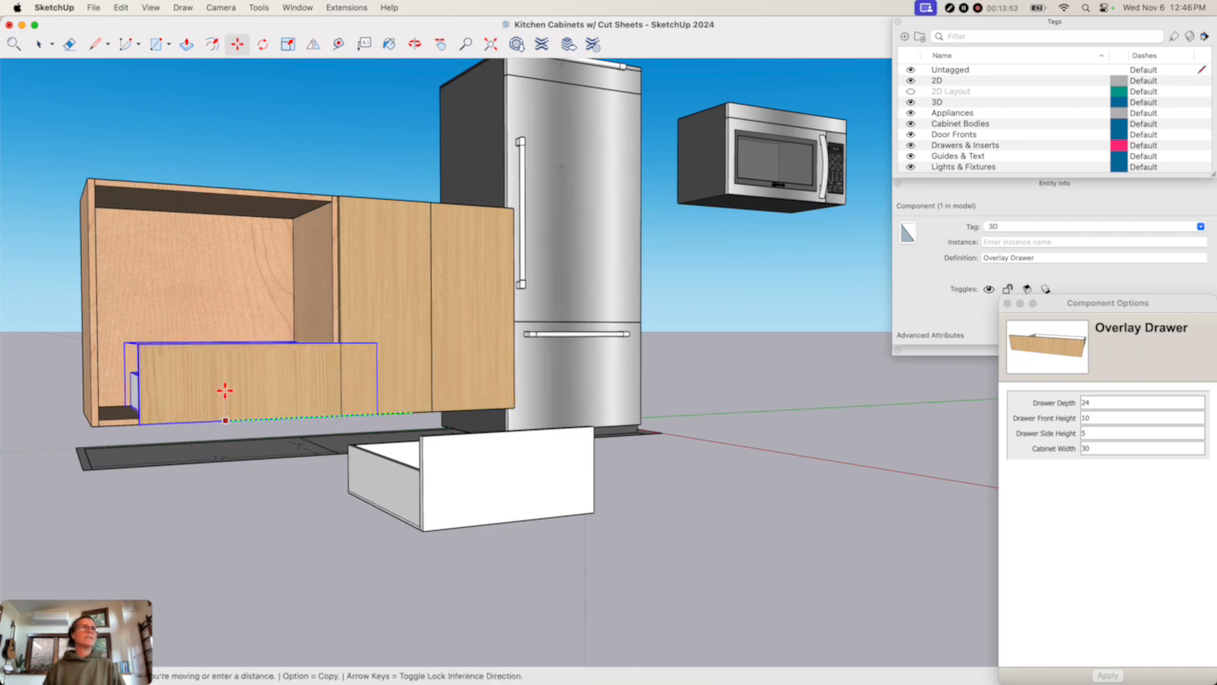
pyautogui.click(225, 411)
pyautogui.click(263, 341)
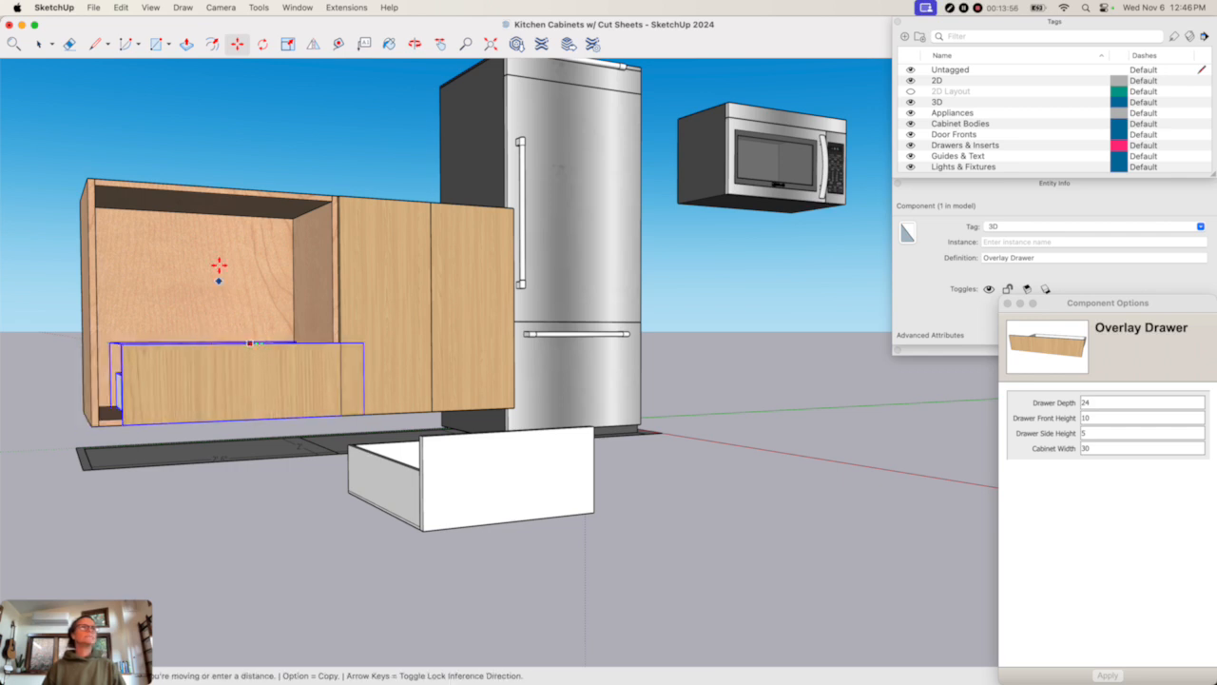
pyautogui.click(210, 189)
pyautogui.scroll(10, 90, 343)
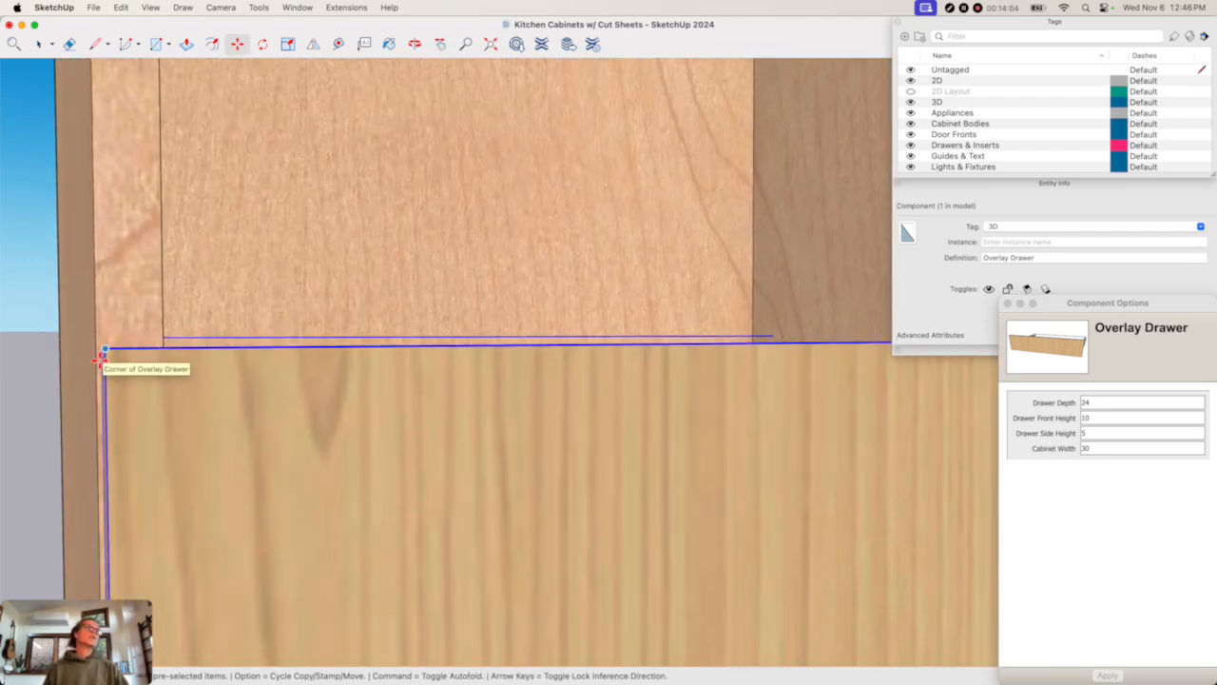
pyautogui.scroll(-2, 102, 353)
pyautogui.scroll(-8, 102, 356)
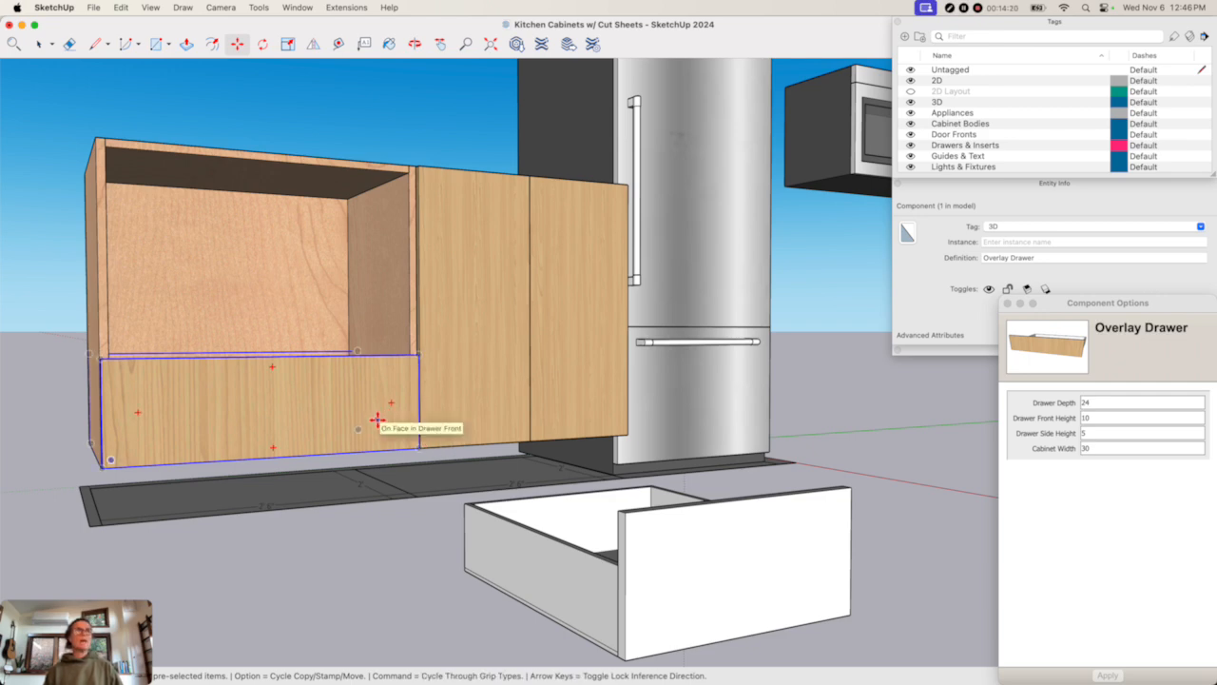
# - Copy the overlay drawer upward by one drawer-front height and repeat the copy 2x to fill the cabinet with three stacked drawers
pyautogui.click(377, 418)
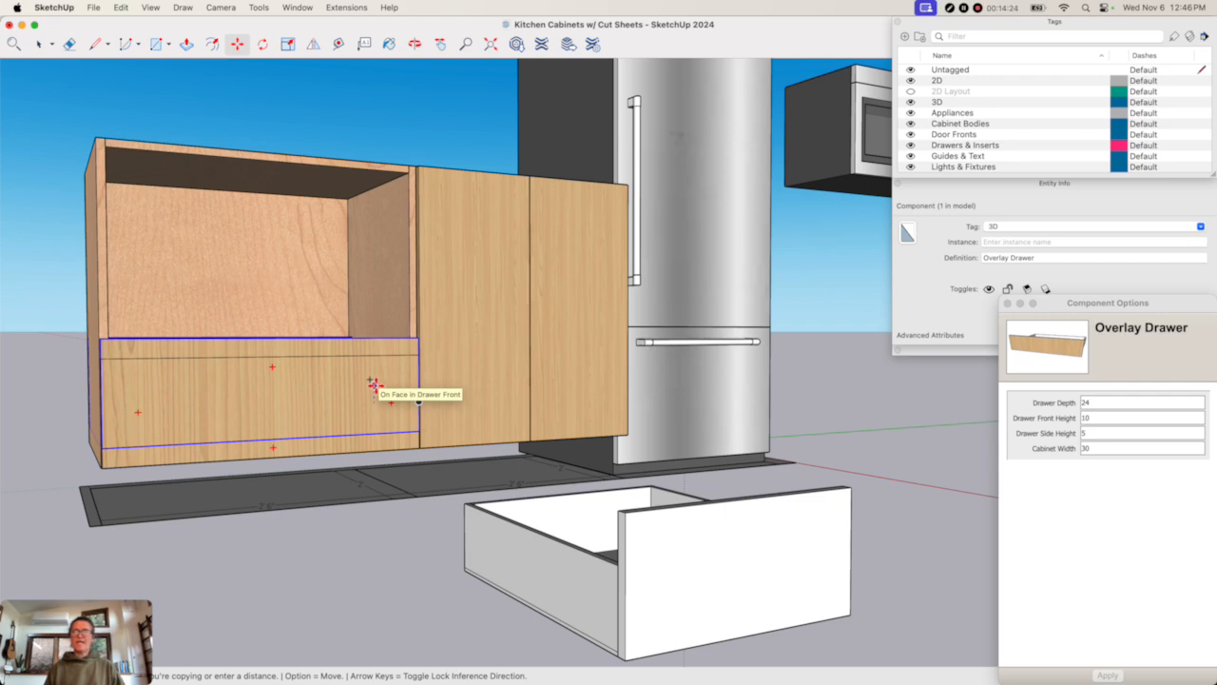
pyautogui.press('Return')
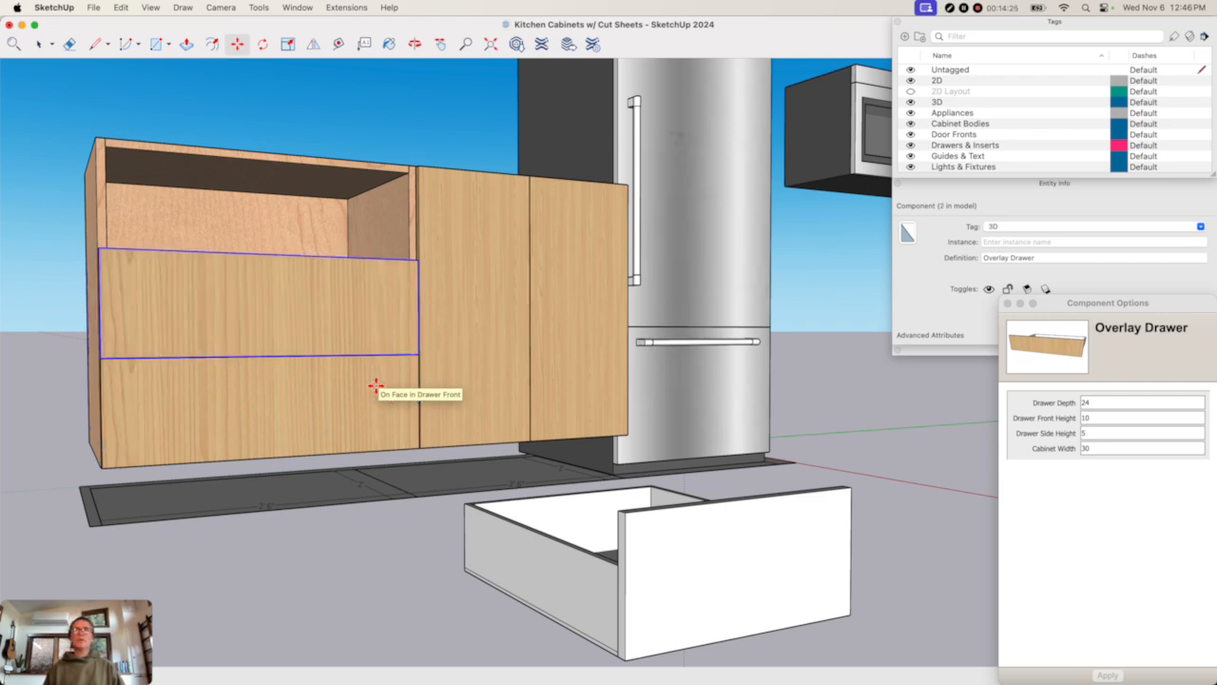
pyautogui.write('2x')
pyautogui.press('Return')
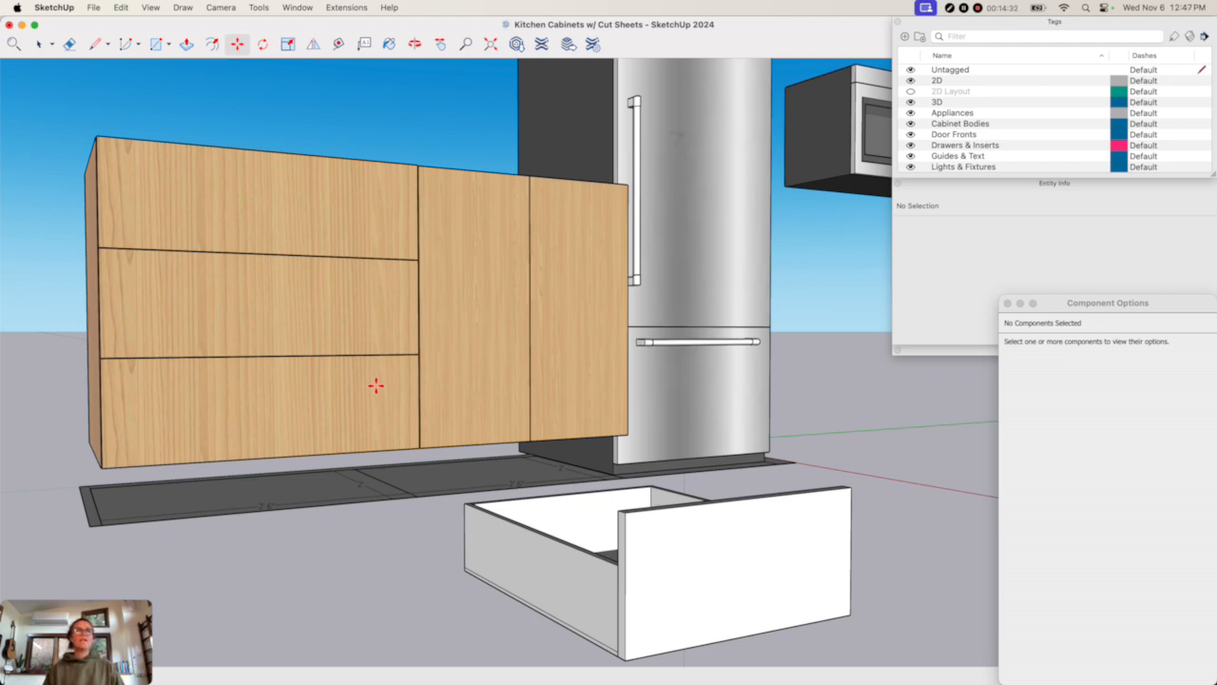
# - Set the cabinet width of the inset drawer on the floor to 30
pyautogui.scroll(-4, 375, 385)
pyautogui.press('space')
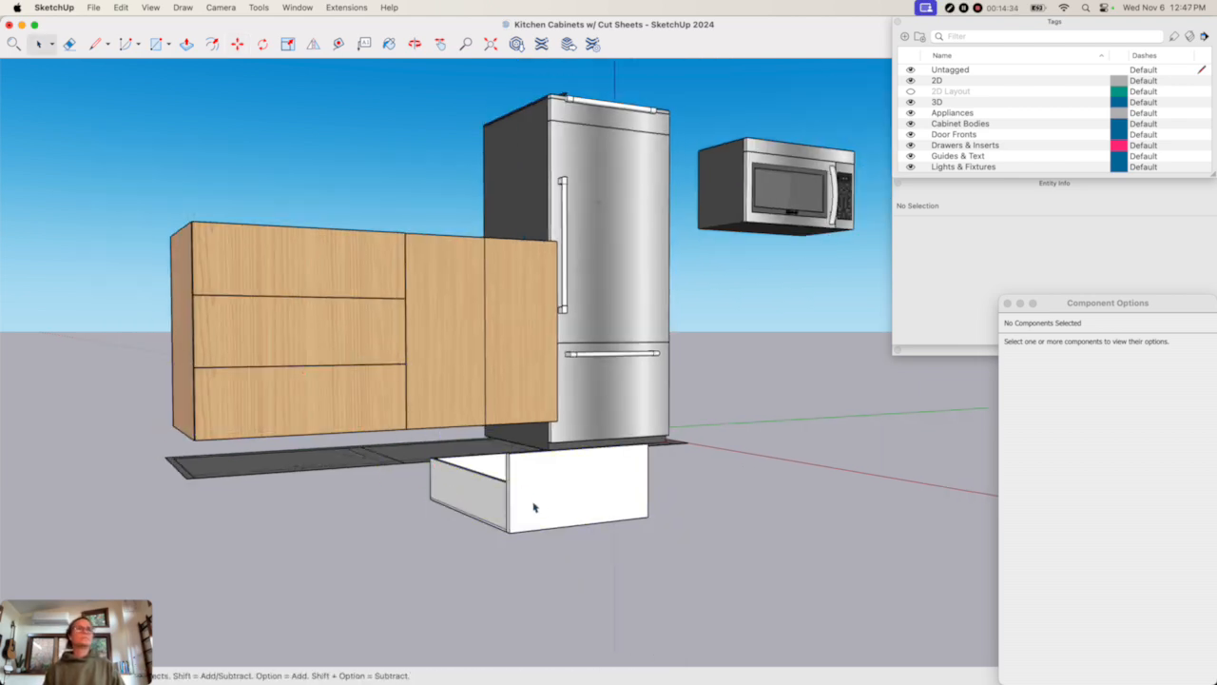
pyautogui.click(542, 502)
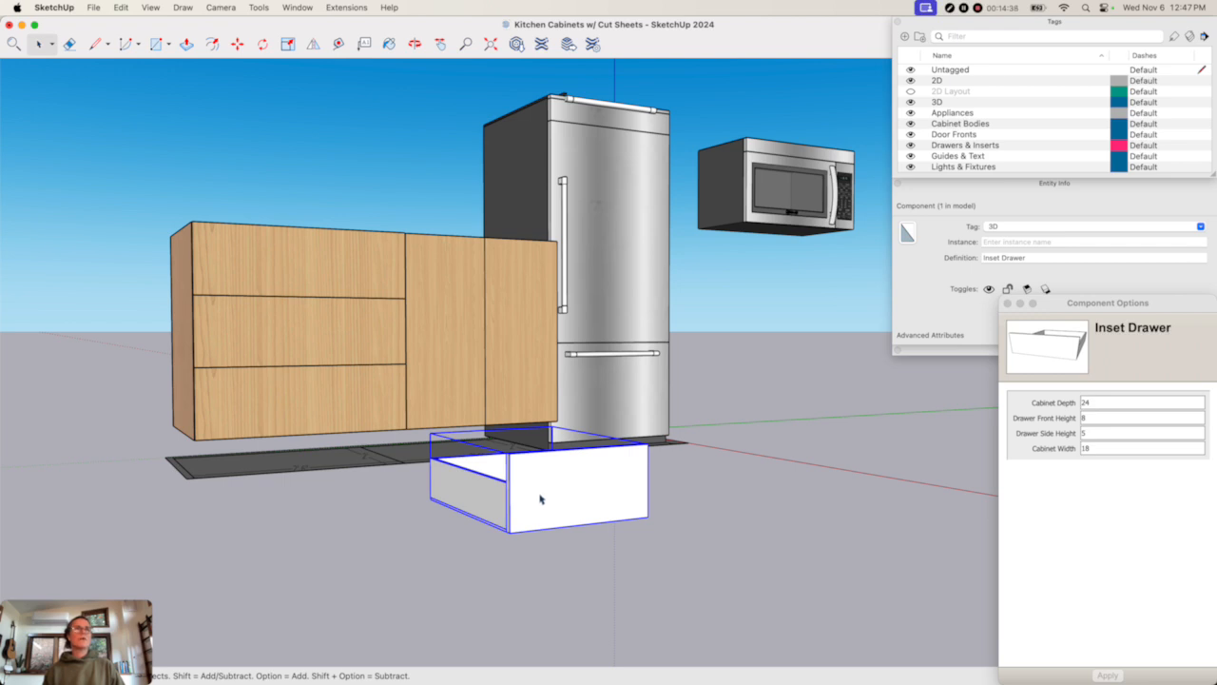
pyautogui.rightClick(540, 498)
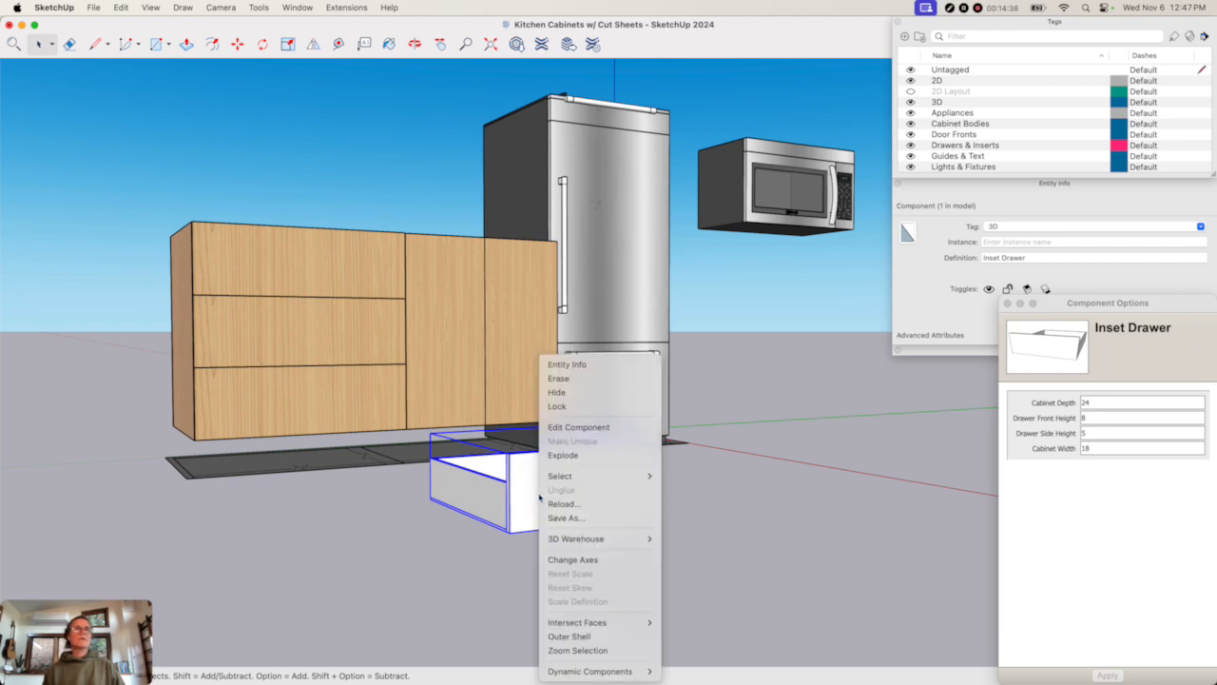
pyautogui.click(937, 507)
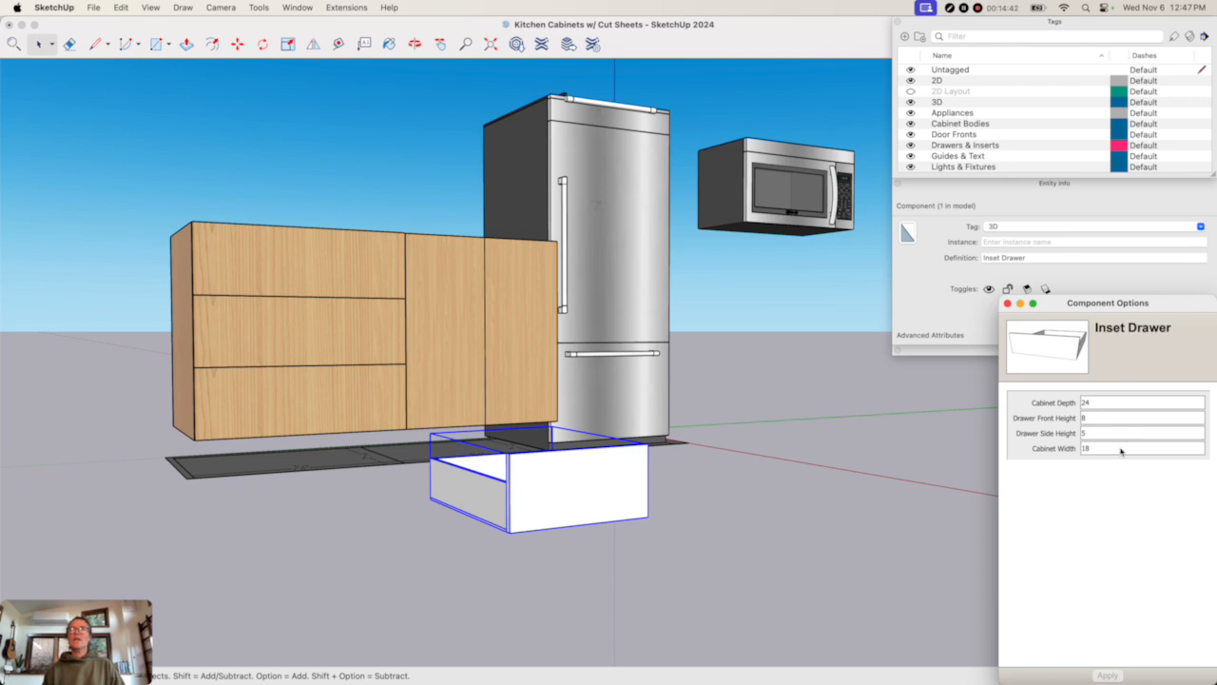
pyautogui.click(1121, 451)
pyautogui.write('30')
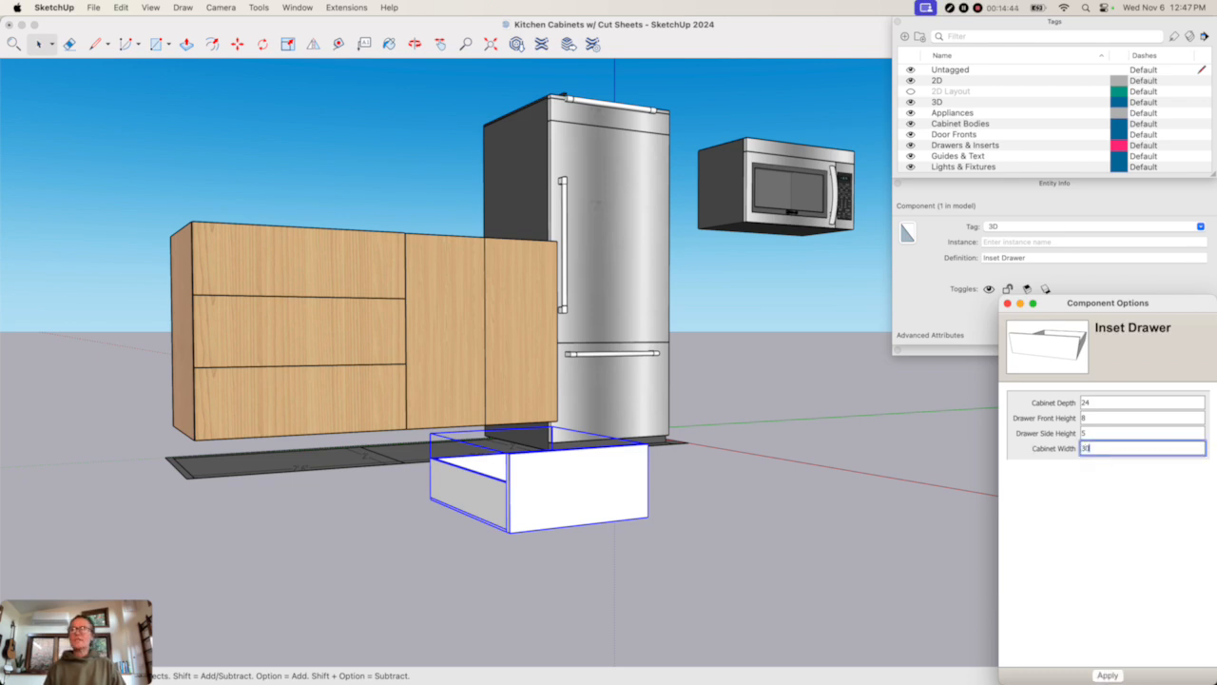
pyautogui.press('Return')
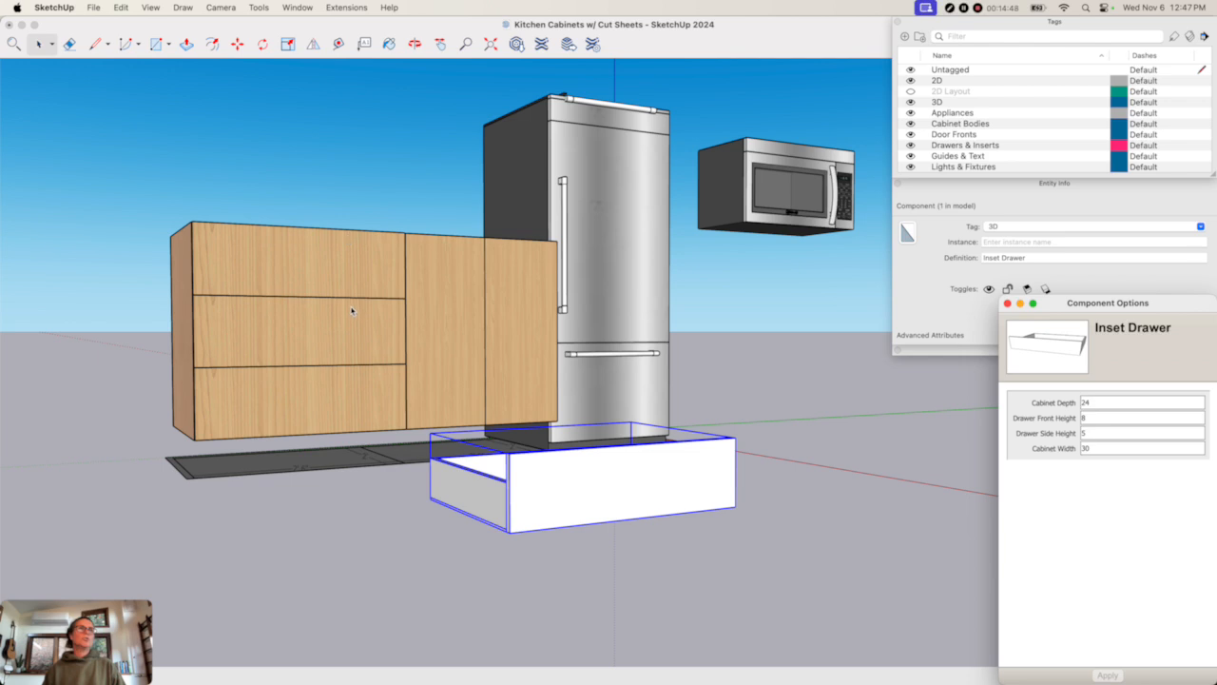
# - Set the cabinet width of the three-drawer base cabinet's body to 15
pyautogui.click(388, 521)
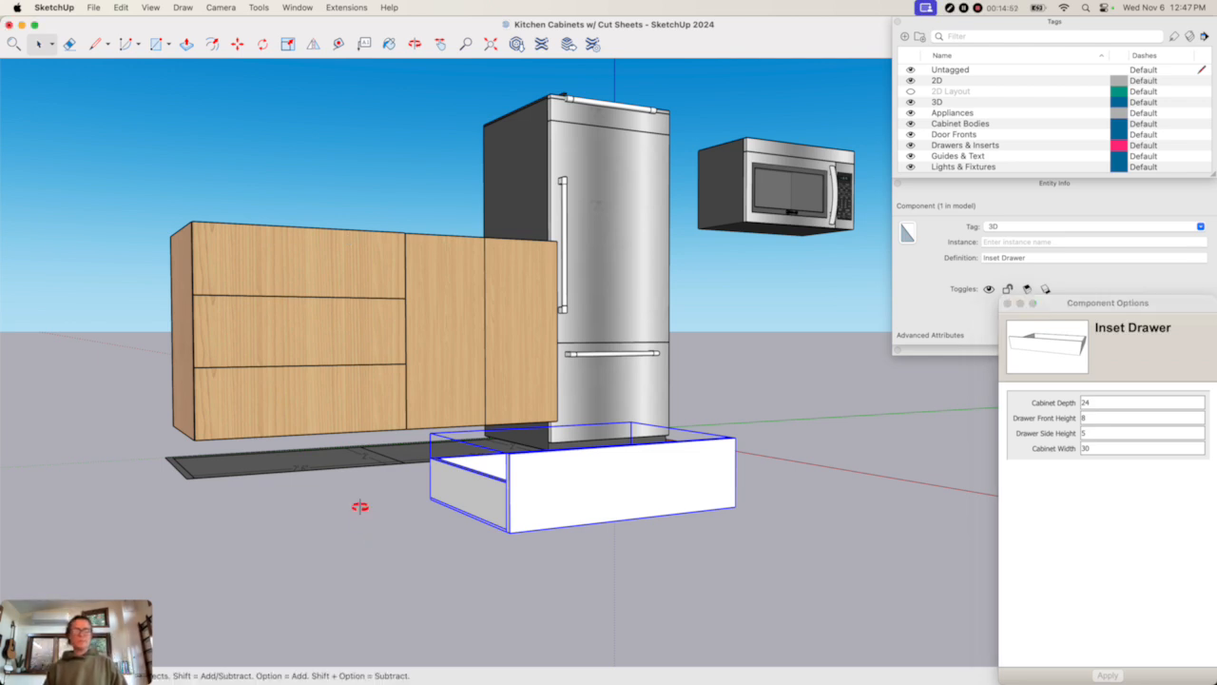
pyautogui.moveTo(361, 507); pyautogui.dragTo(307, 529, button='middle')
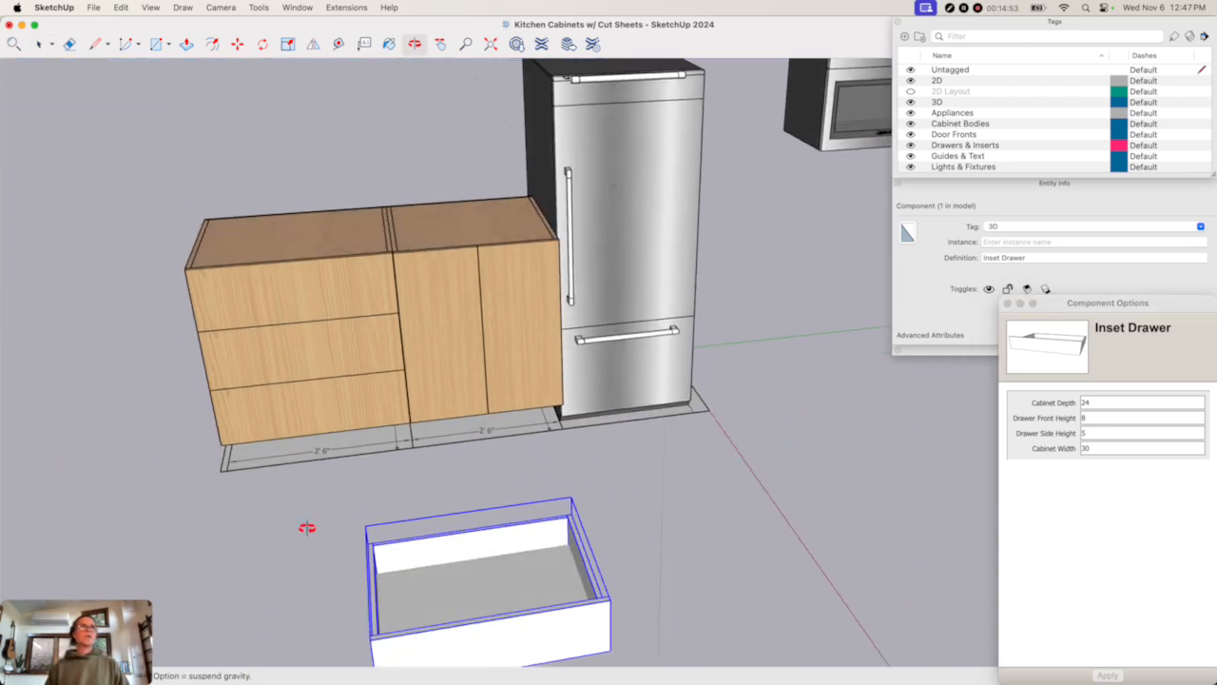
pyautogui.click(337, 224)
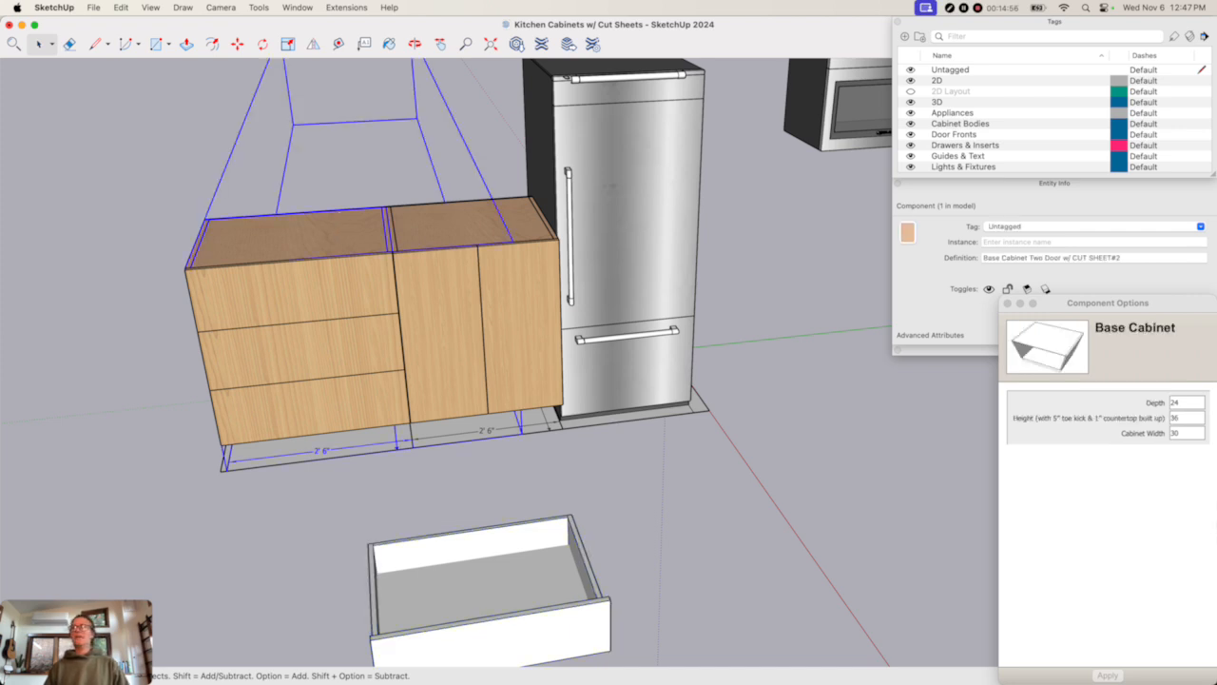
pyautogui.click(1190, 434)
pyautogui.click(1196, 433)
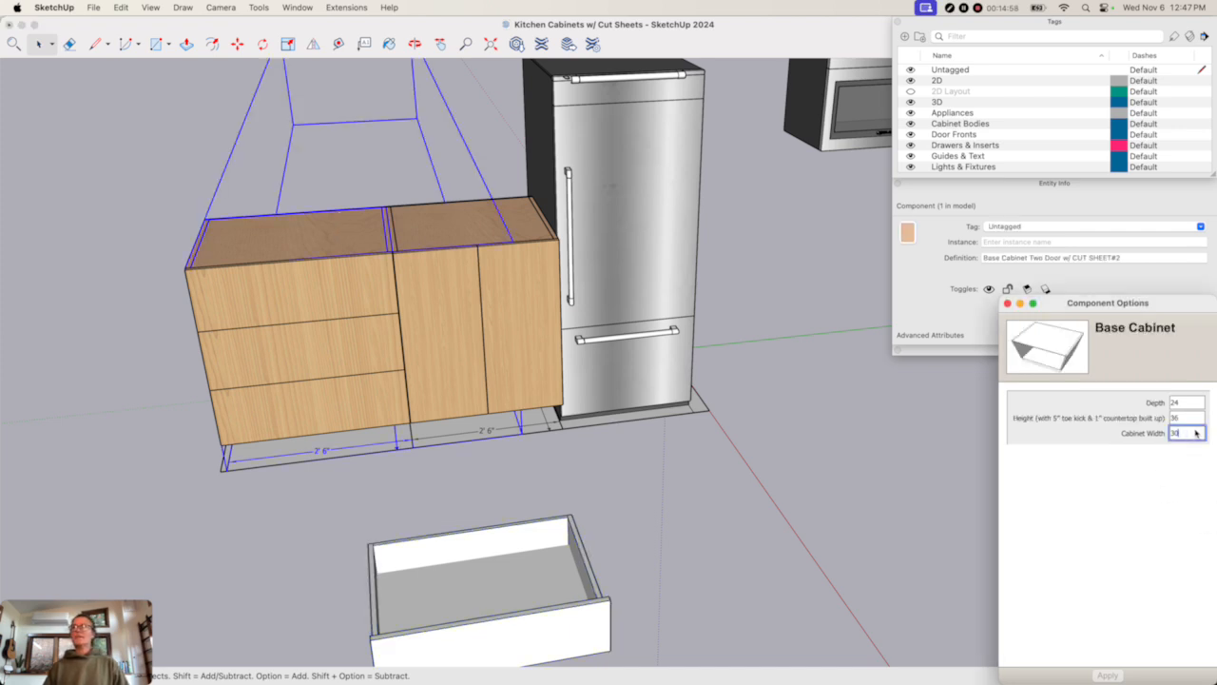
pyautogui.write('15')
pyautogui.press('Return')
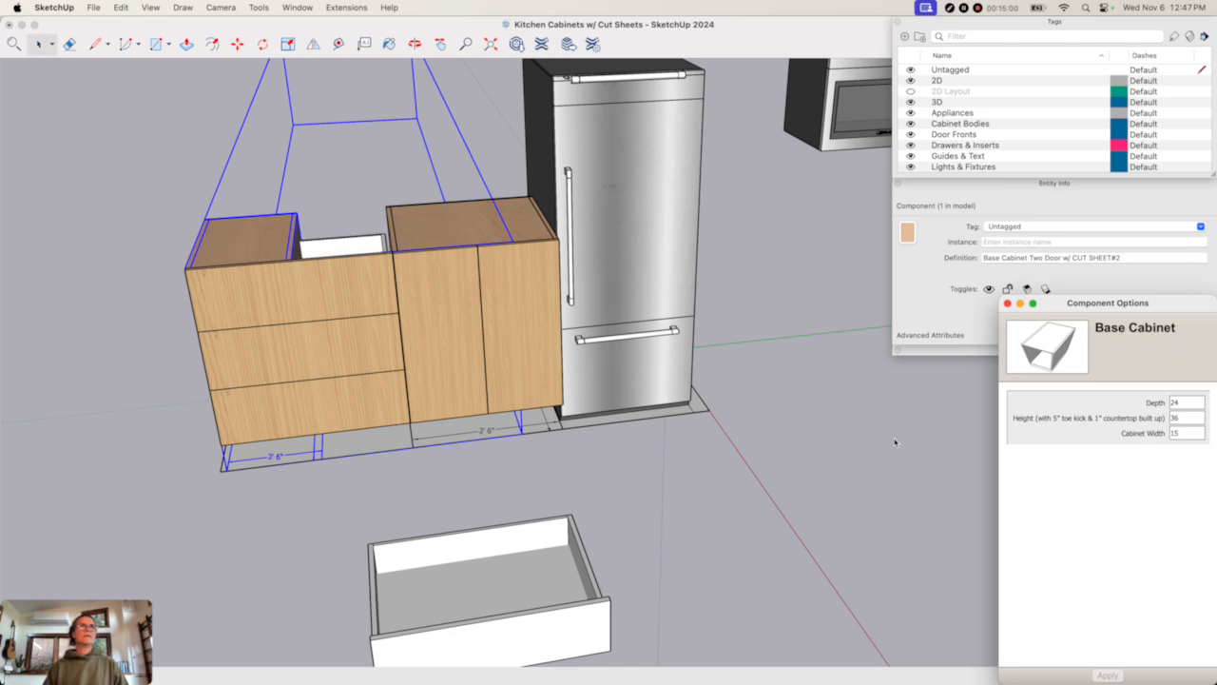
# - Select all three overlay drawers in the narrowed cabinet and set their cabinet width to 15
pyautogui.click(327, 311)
pyautogui.click(348, 296)
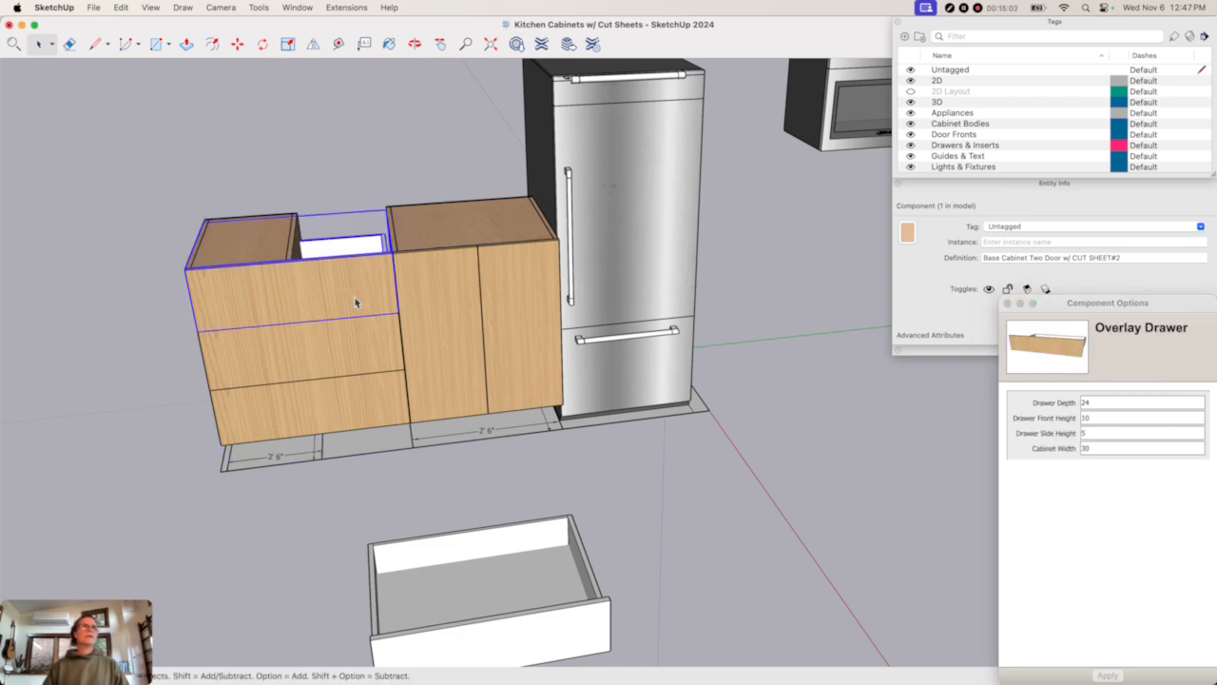
pyautogui.keyDown('shift'); pyautogui.click(378, 346); pyautogui.keyUp('shift')
pyautogui.keyDown('shift'); pyautogui.click(391, 391); pyautogui.keyUp('shift')
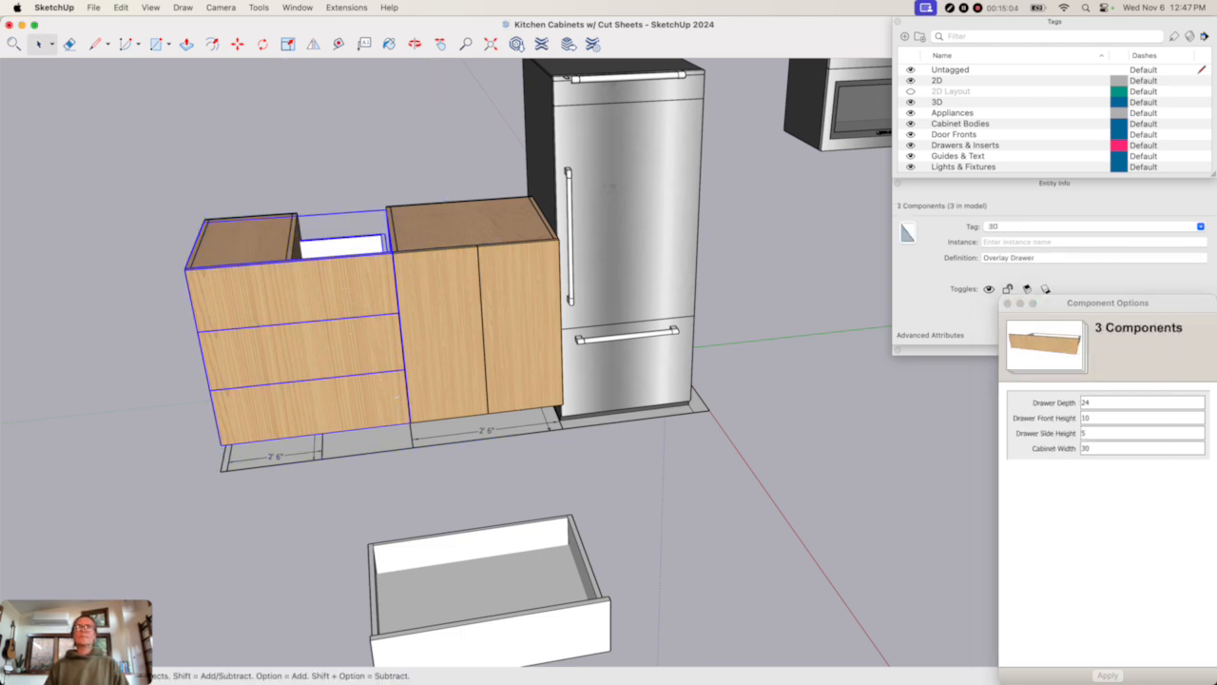
pyautogui.click(1093, 454)
pyautogui.doubleClick(1083, 451)
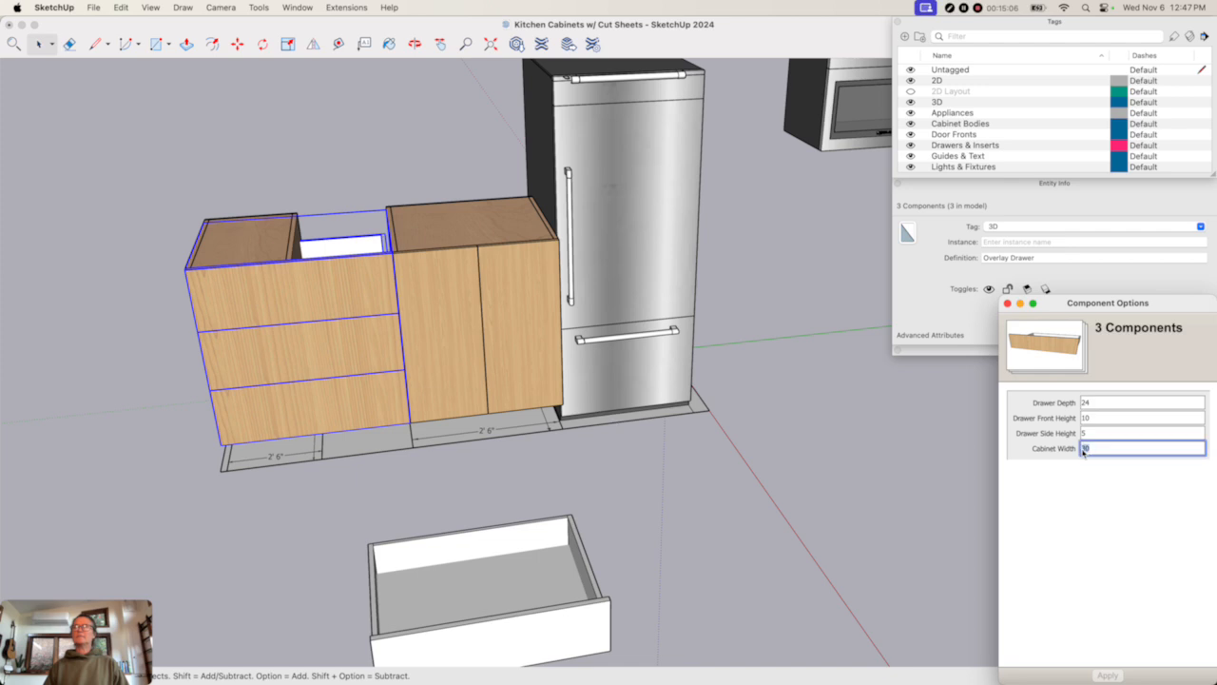
pyautogui.write('15')
pyautogui.press('Return')
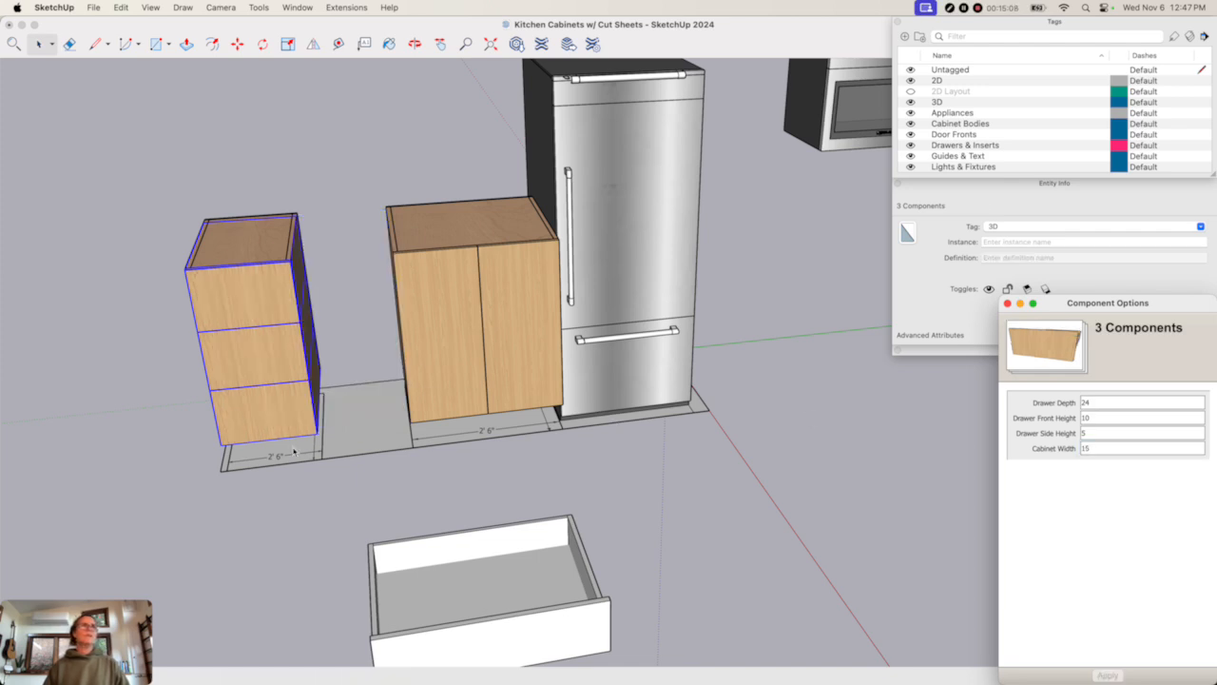
# - Copy the 15-wide base cabinet with its three overlay drawers 15 along the green axis into the gap beside the two-door cabinet
pyautogui.click(272, 307)
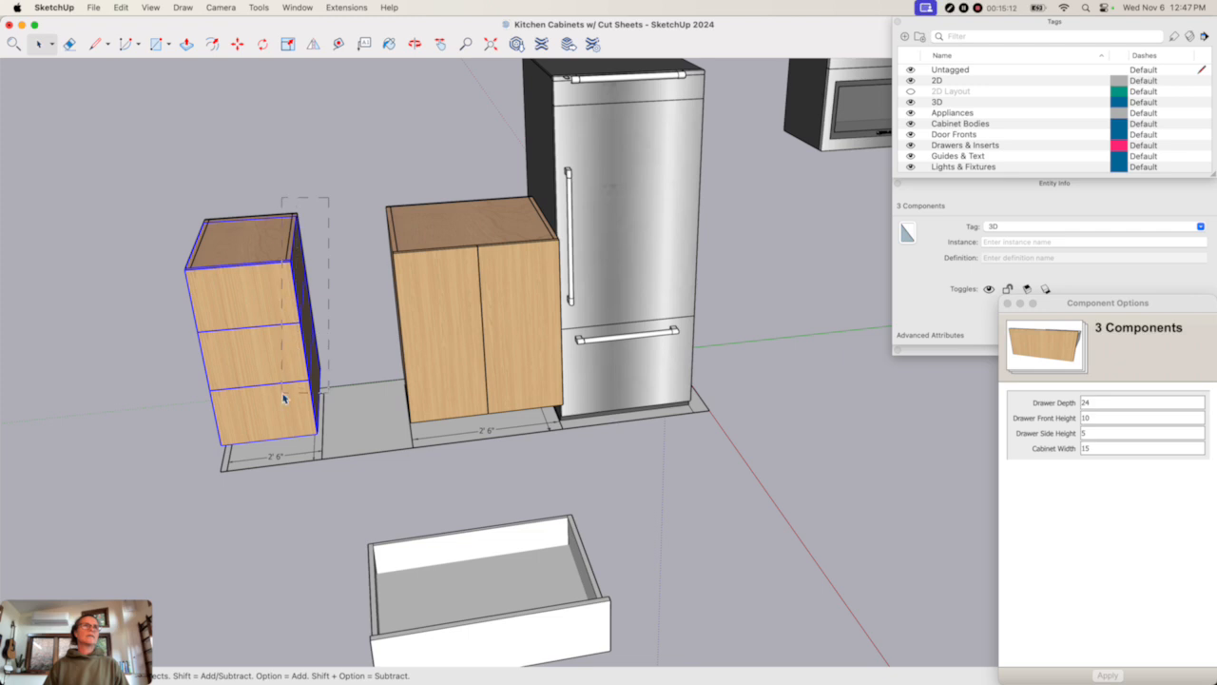
pyautogui.keyDown('shift'); pyautogui.click(307, 377); pyautogui.keyUp('shift')
pyautogui.keyDown('shift'); pyautogui.click(383, 411); pyautogui.keyUp('shift')
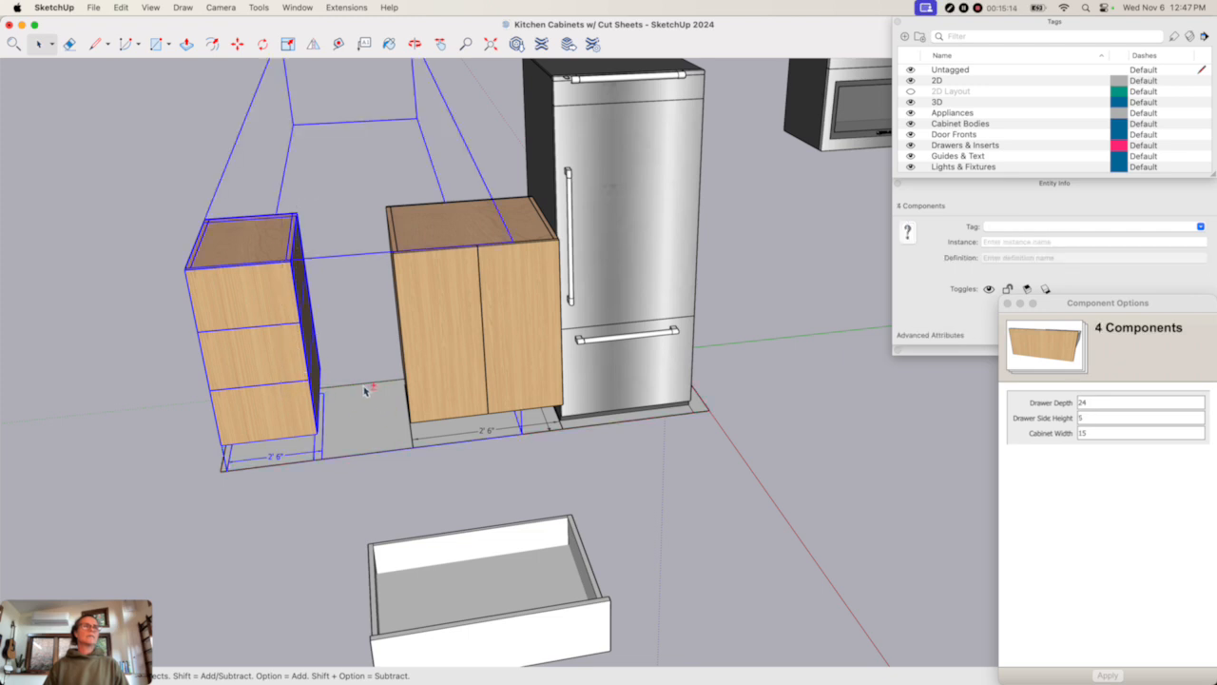
pyautogui.press('m')
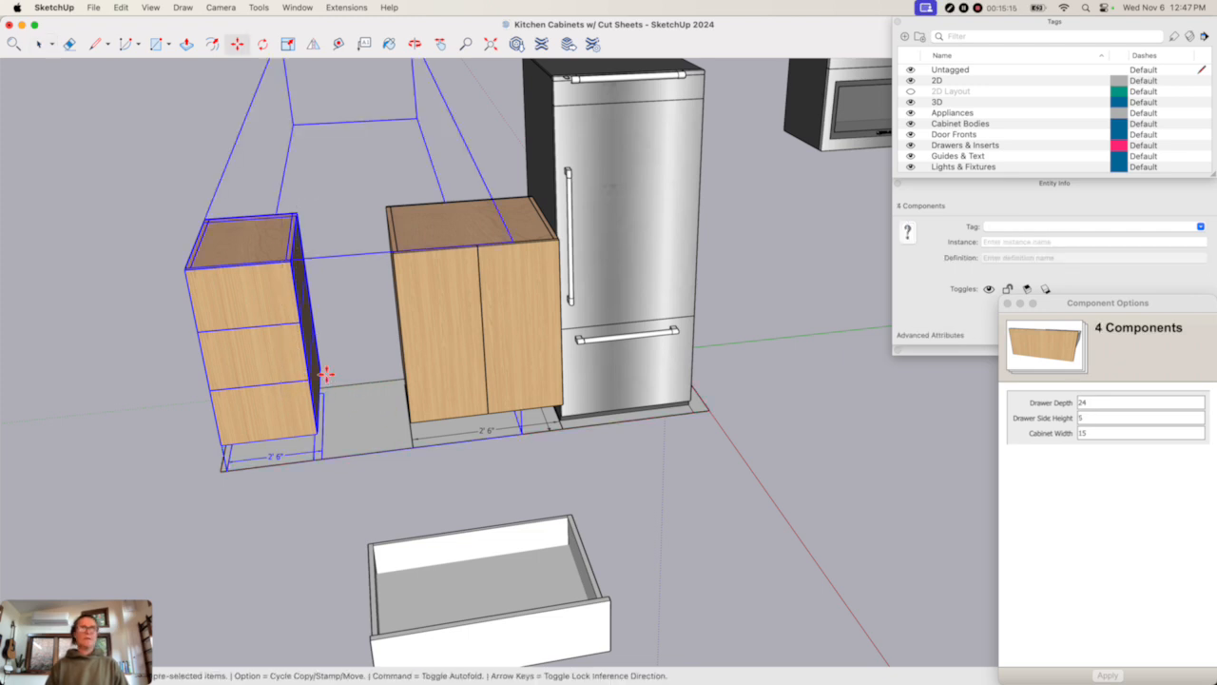
pyautogui.click(208, 292)
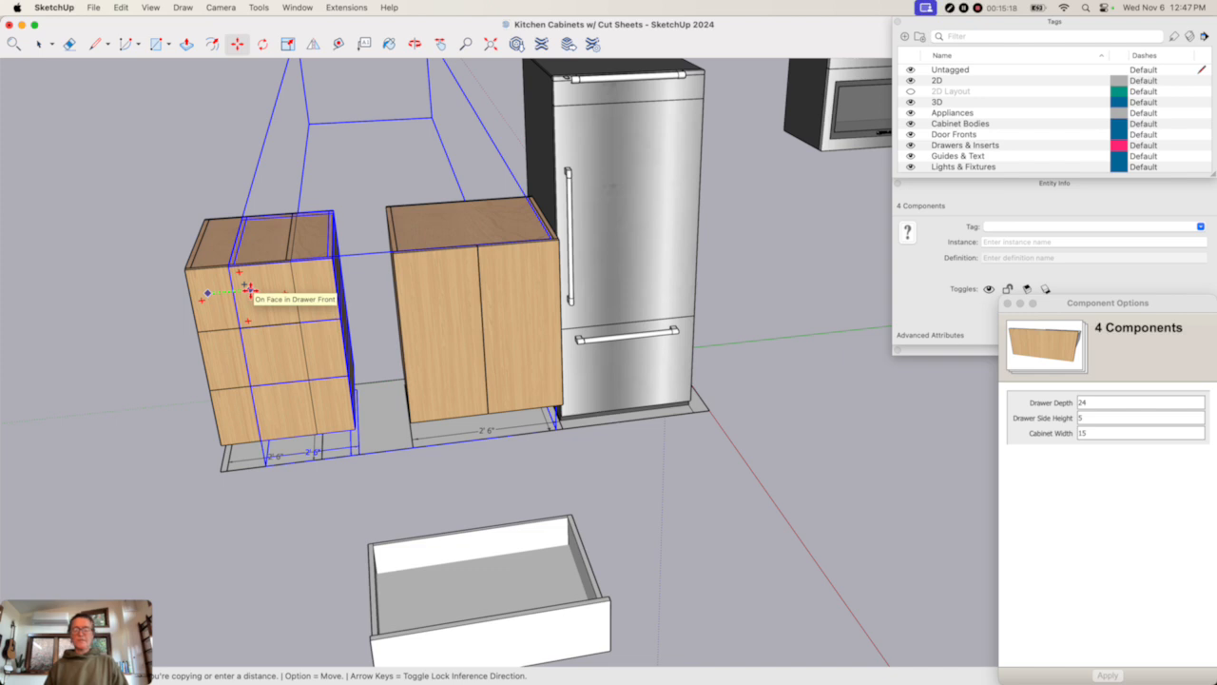
pyautogui.write('15')
pyautogui.press('Return')
pyautogui.press('space')
pyautogui.click(632, 489)
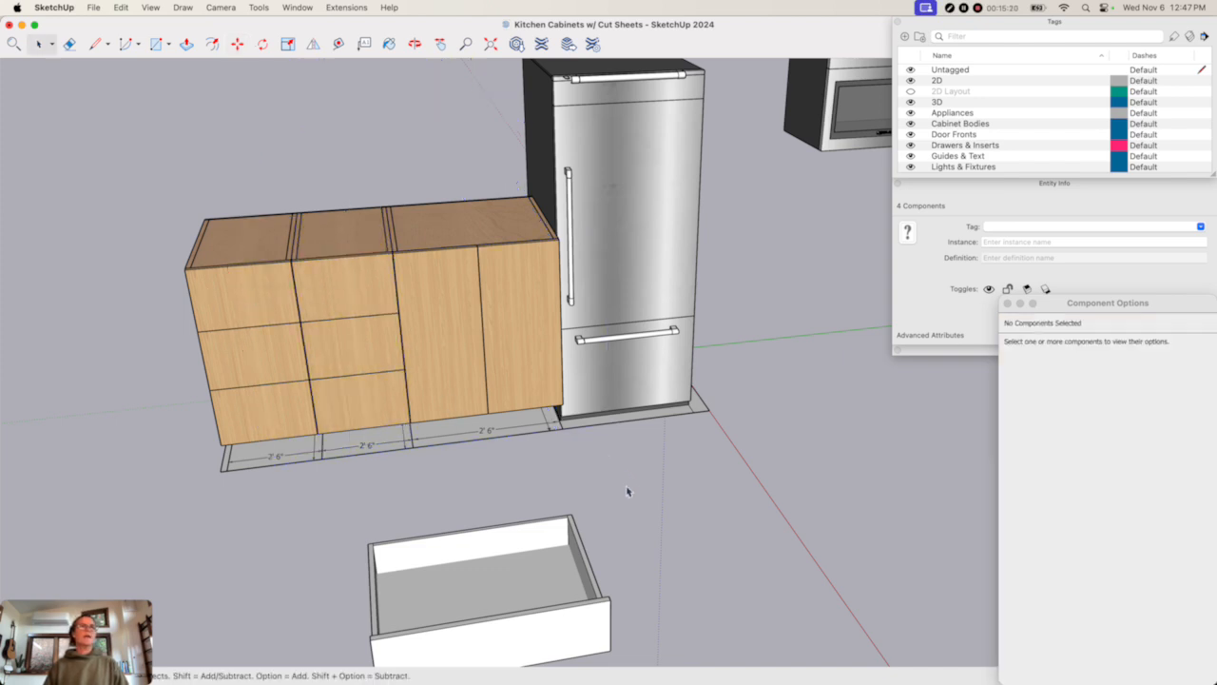
# - Set the cabinet width of the inset drawer on the floor to 15
pyautogui.click(512, 566)
pyautogui.click(1109, 449)
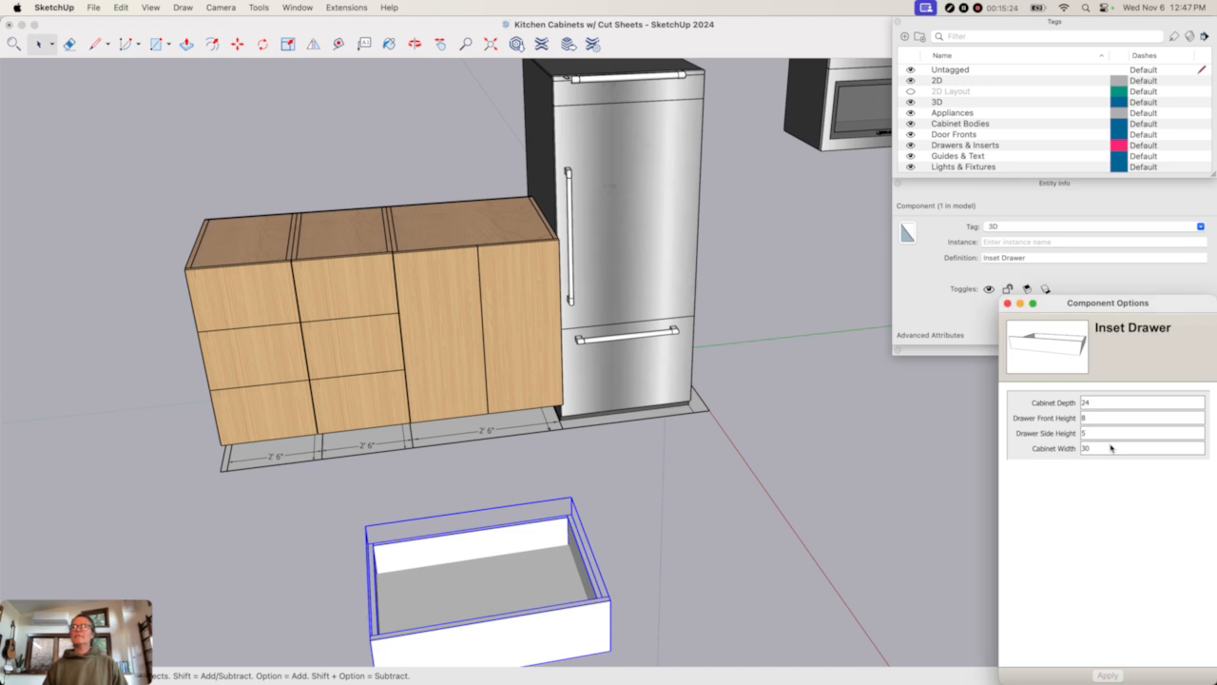
pyautogui.click(1108, 449)
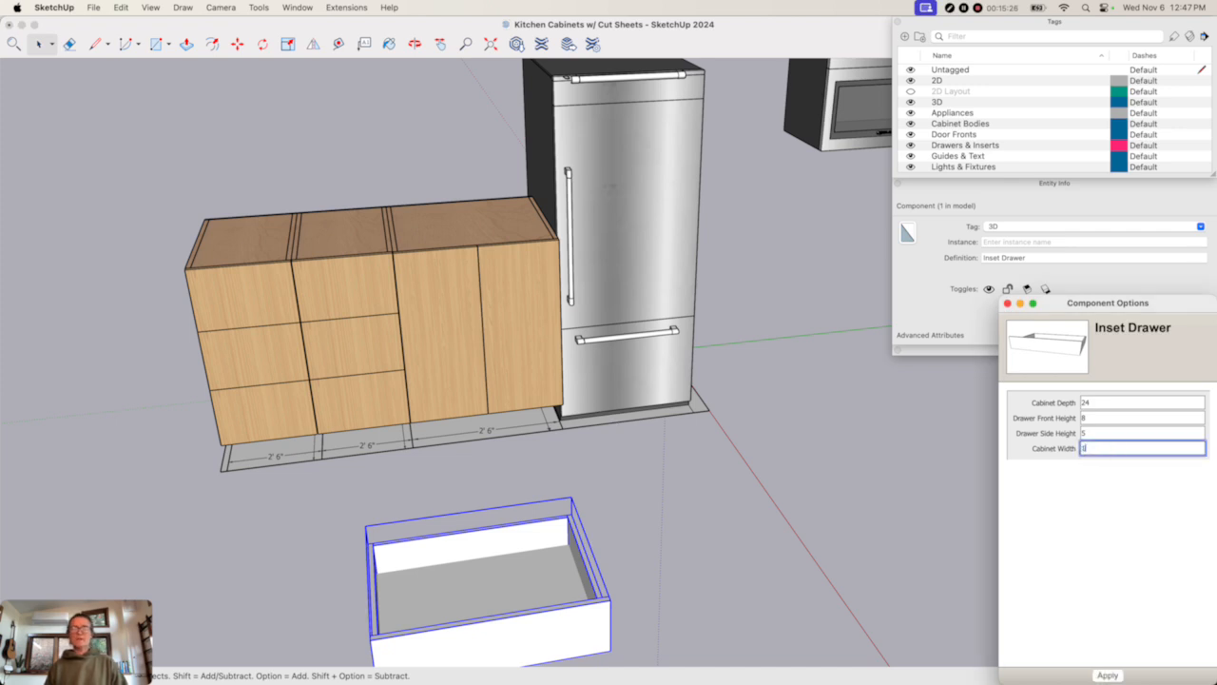
pyautogui.write('15')
pyautogui.press('Return')
# - Set the inset drawer's side height to 4 and its front height to 2
pyautogui.click(1107, 434)
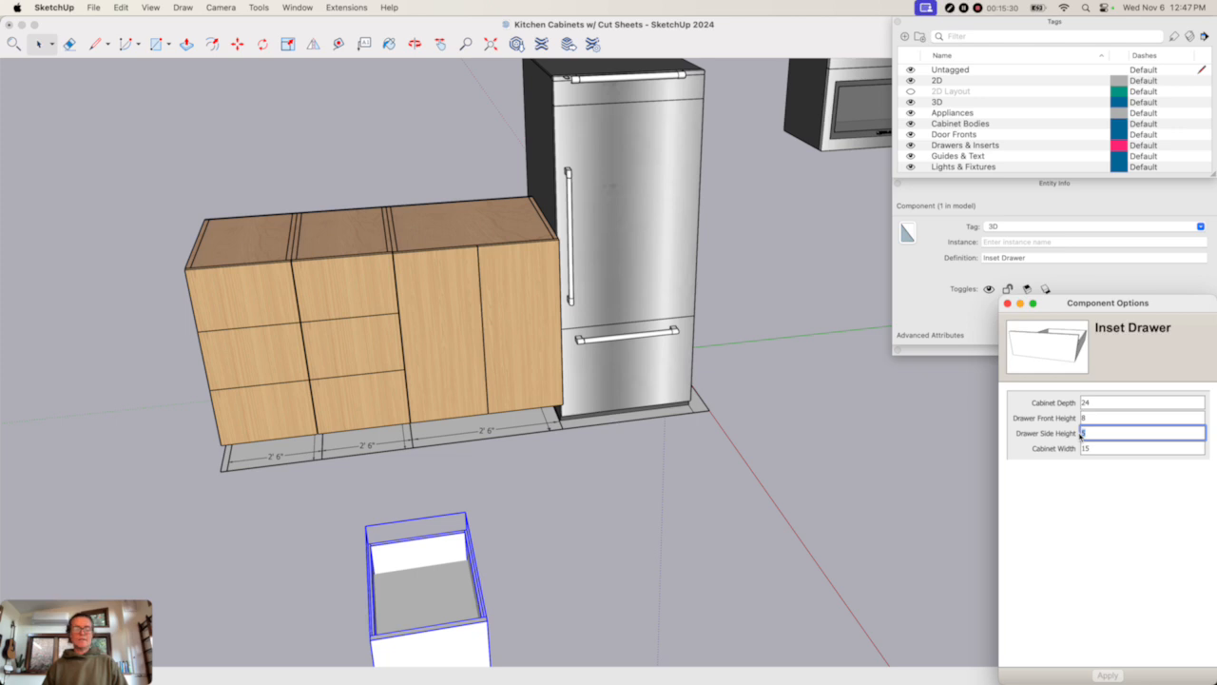
pyautogui.write('4')
pyautogui.click(1094, 421)
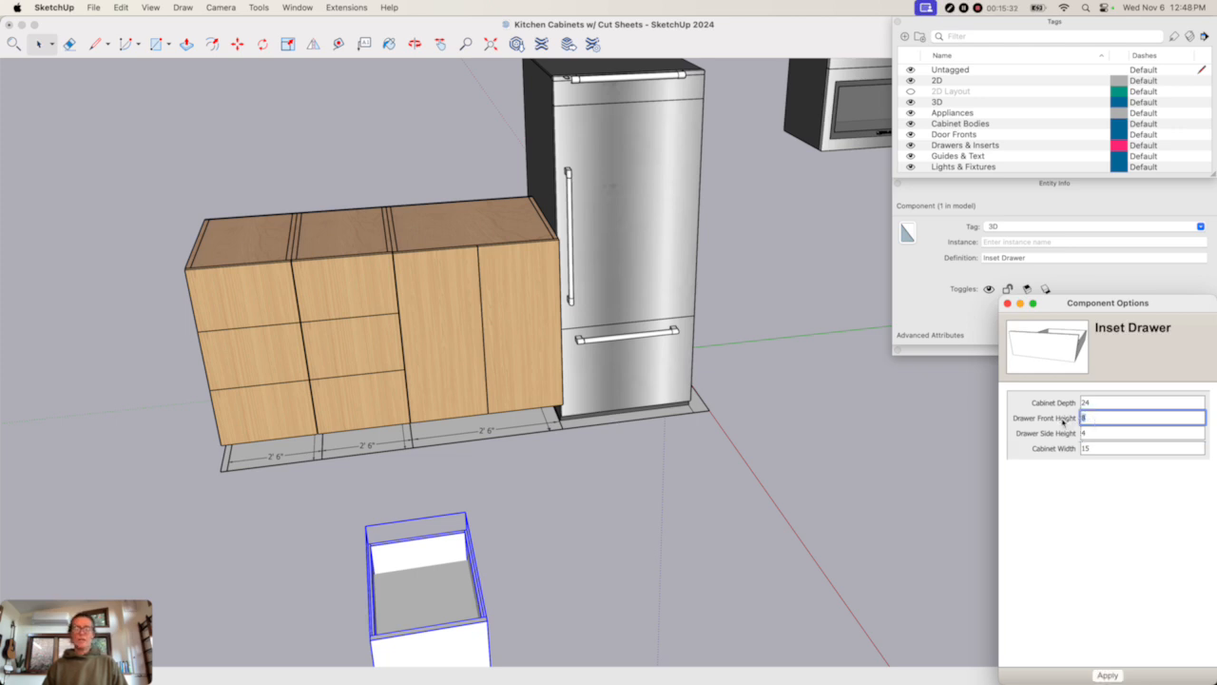
pyautogui.write('2')
pyautogui.press('Return')
pyautogui.click(465, 514)
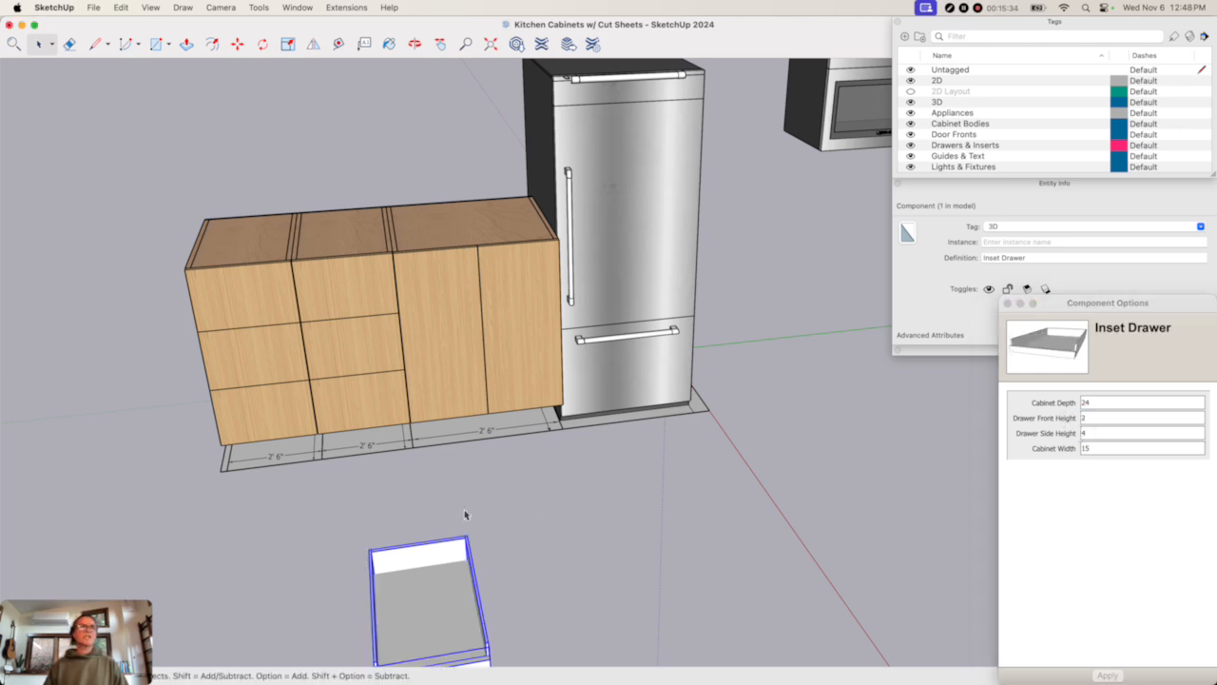
# - Pull open the top overlay drawer of the end cabinet farthest from the refrigerator
pyautogui.click(280, 290)
pyautogui.press('space')
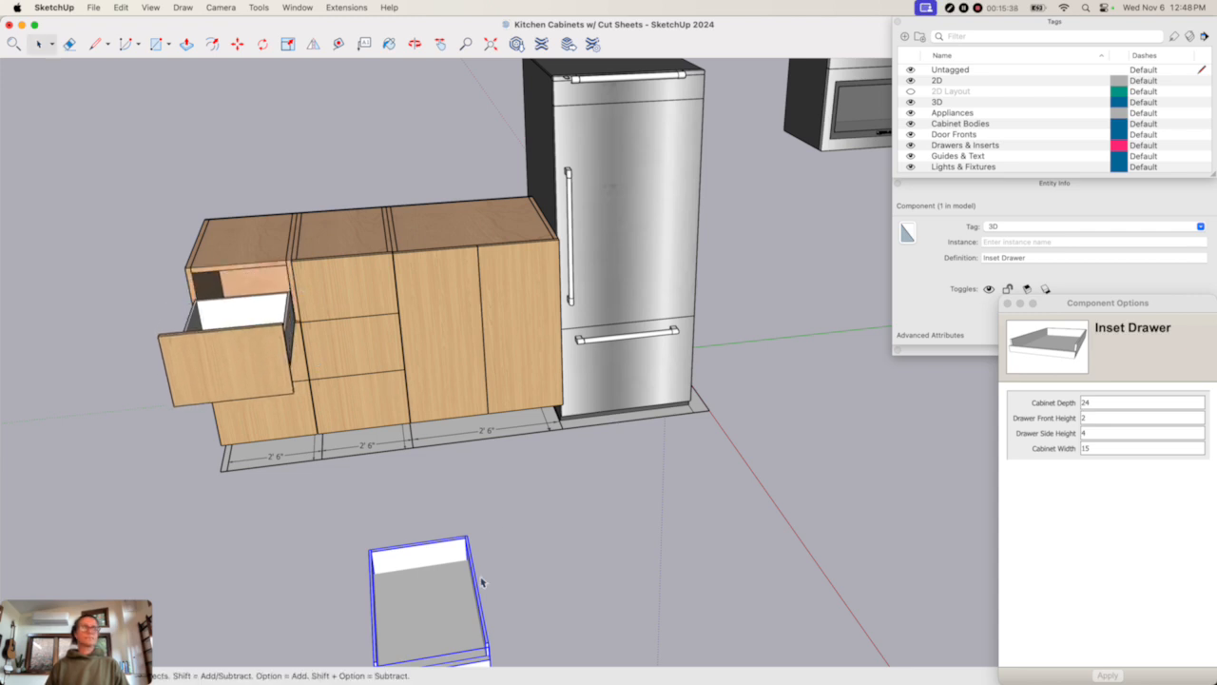
pyautogui.press('h')
pyautogui.moveTo(481, 552); pyautogui.dragTo(479, 404)
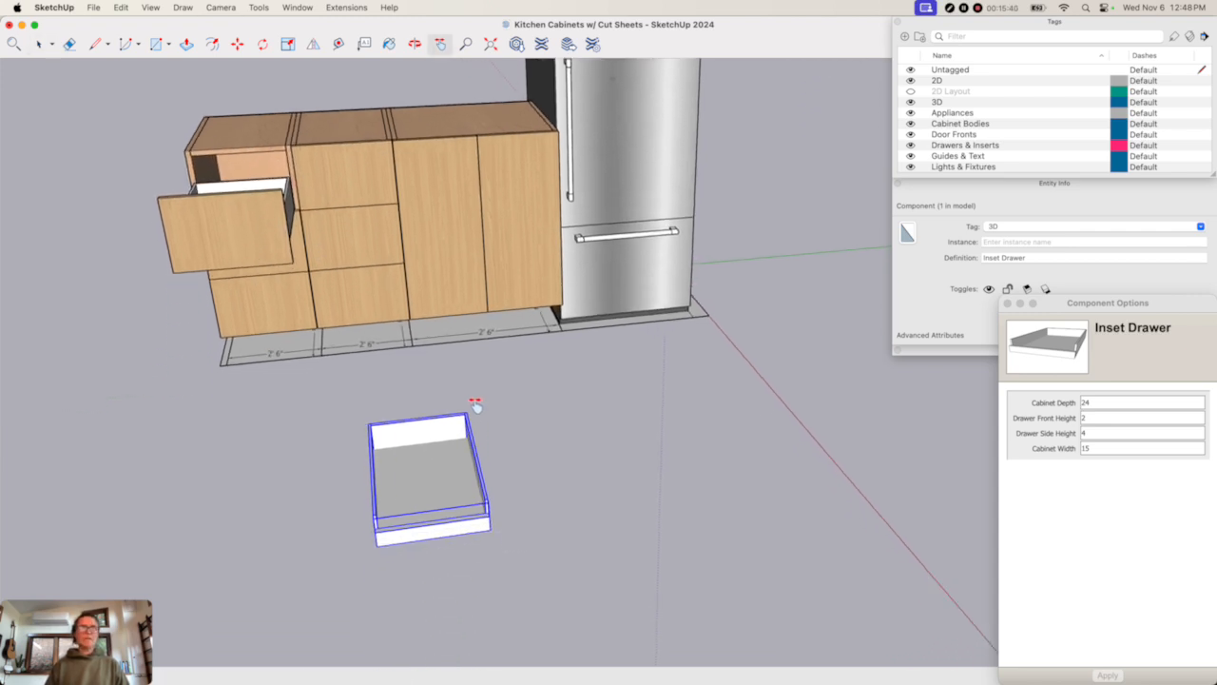
pyautogui.press('space')
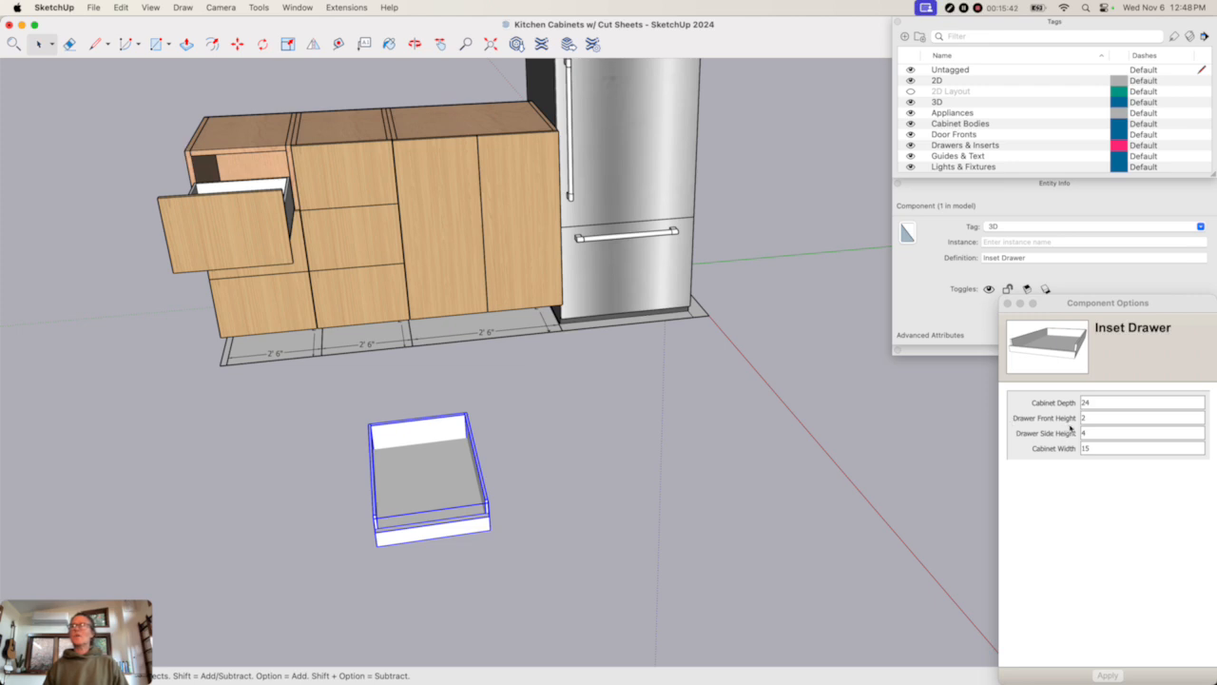
# - Set the inset drawer's side height to 2 and its front height to 4
pyautogui.click(1087, 435)
pyautogui.click(1089, 434)
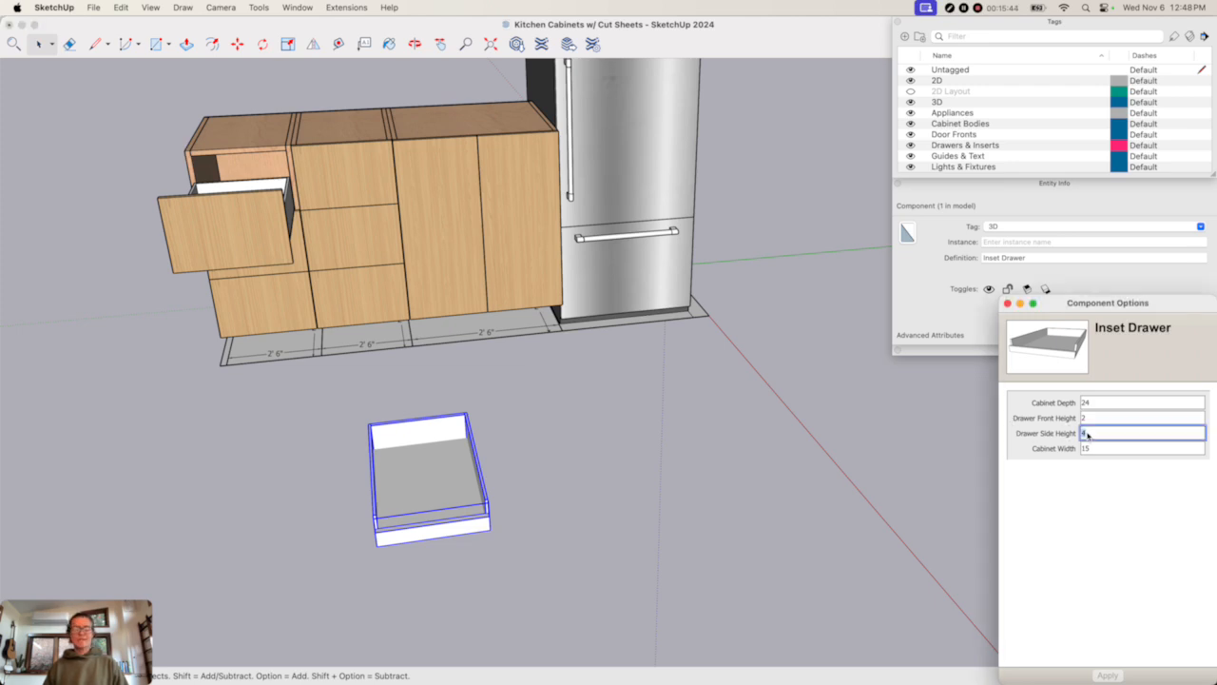
pyautogui.write('2')
pyautogui.click(1090, 418)
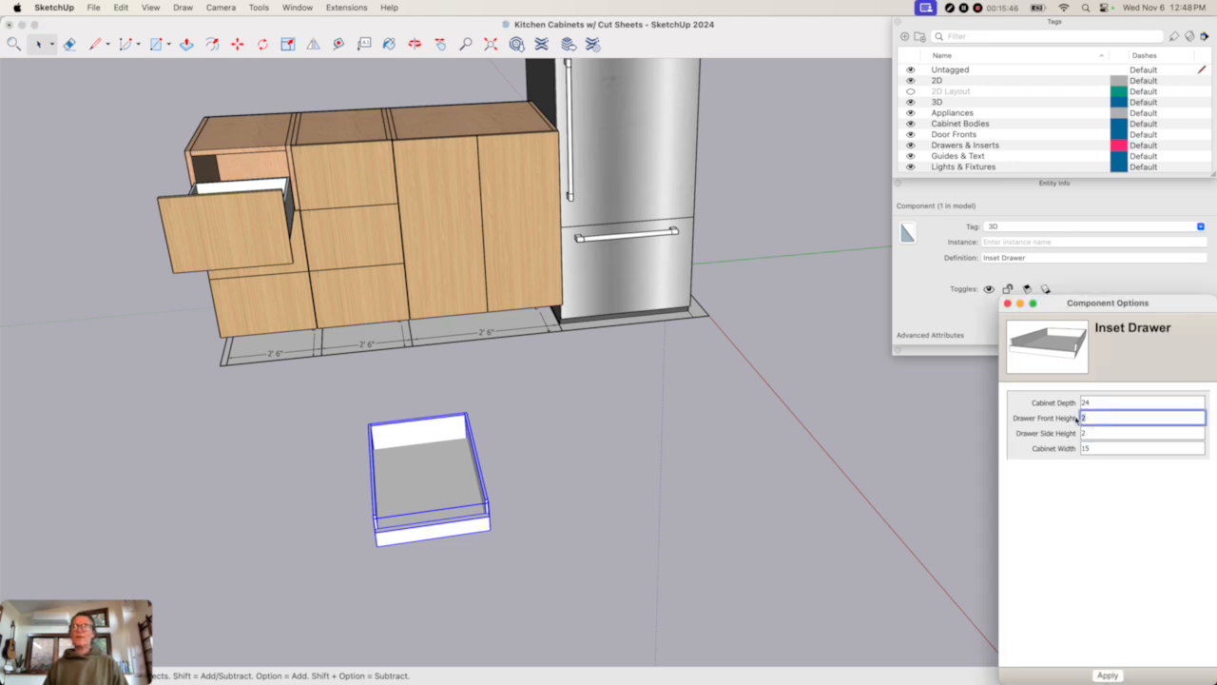
pyautogui.press('Return')
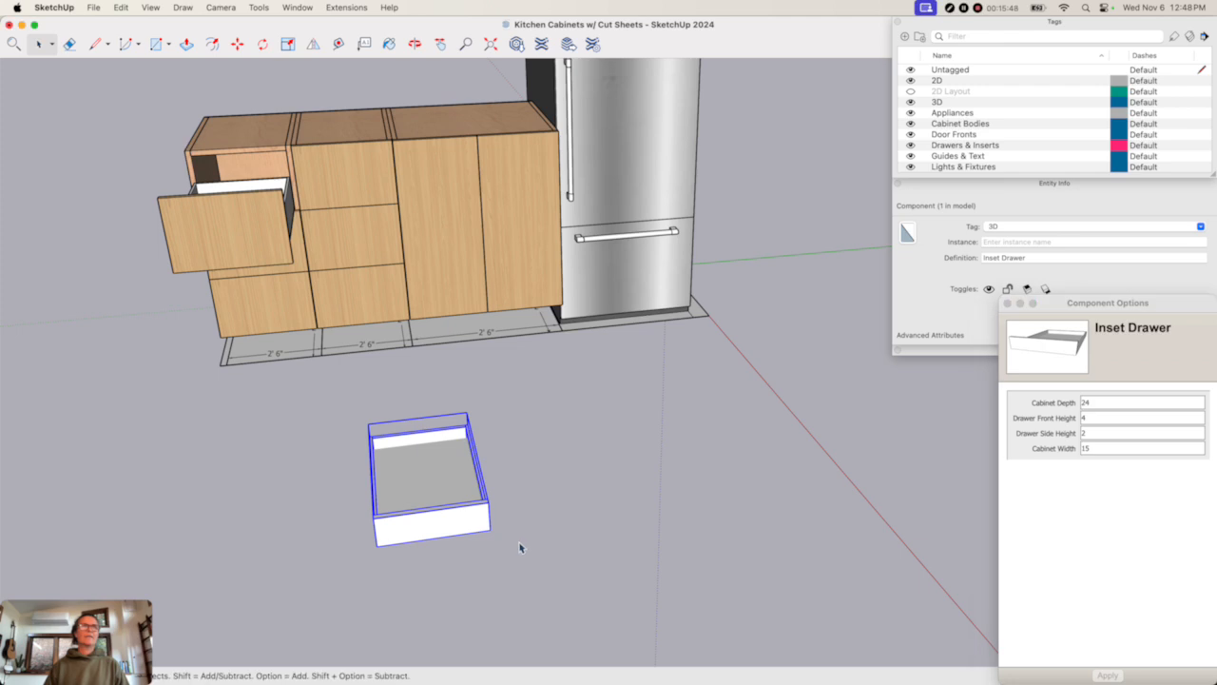
# - Move the inset drawer by its upper front corner into the end cabinet above the pulled-out overlay drawer, and close that overlay drawer
pyautogui.press('m')
pyautogui.click(486, 504)
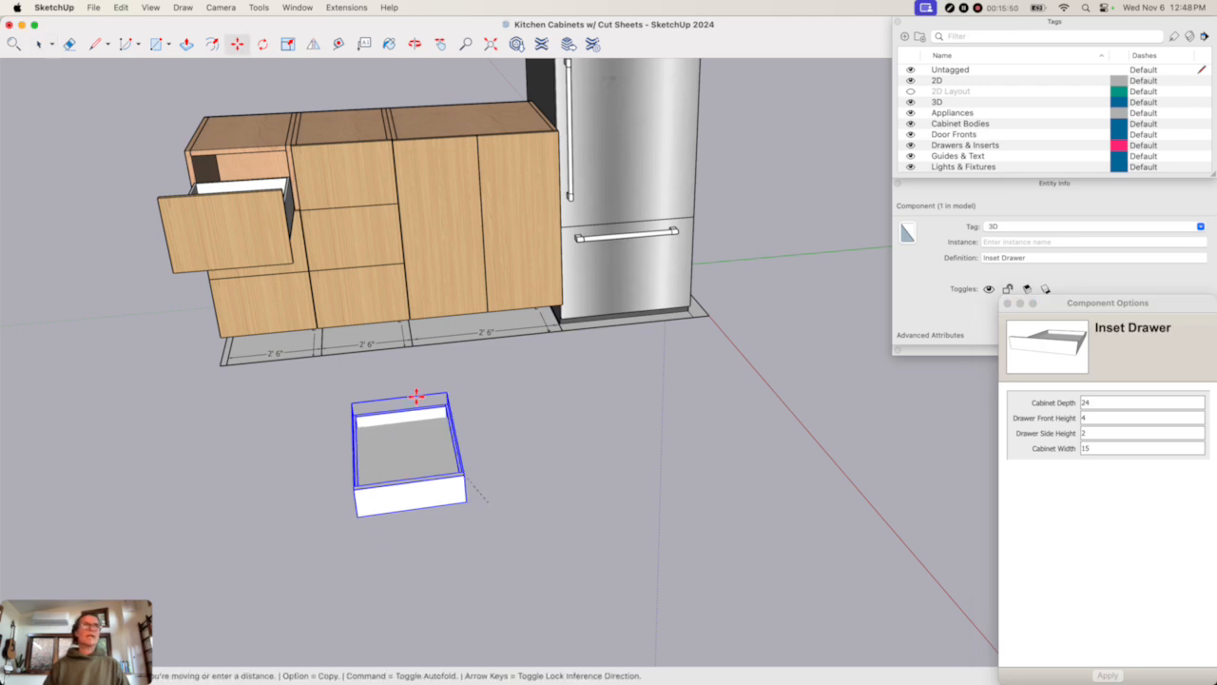
pyautogui.click(283, 151)
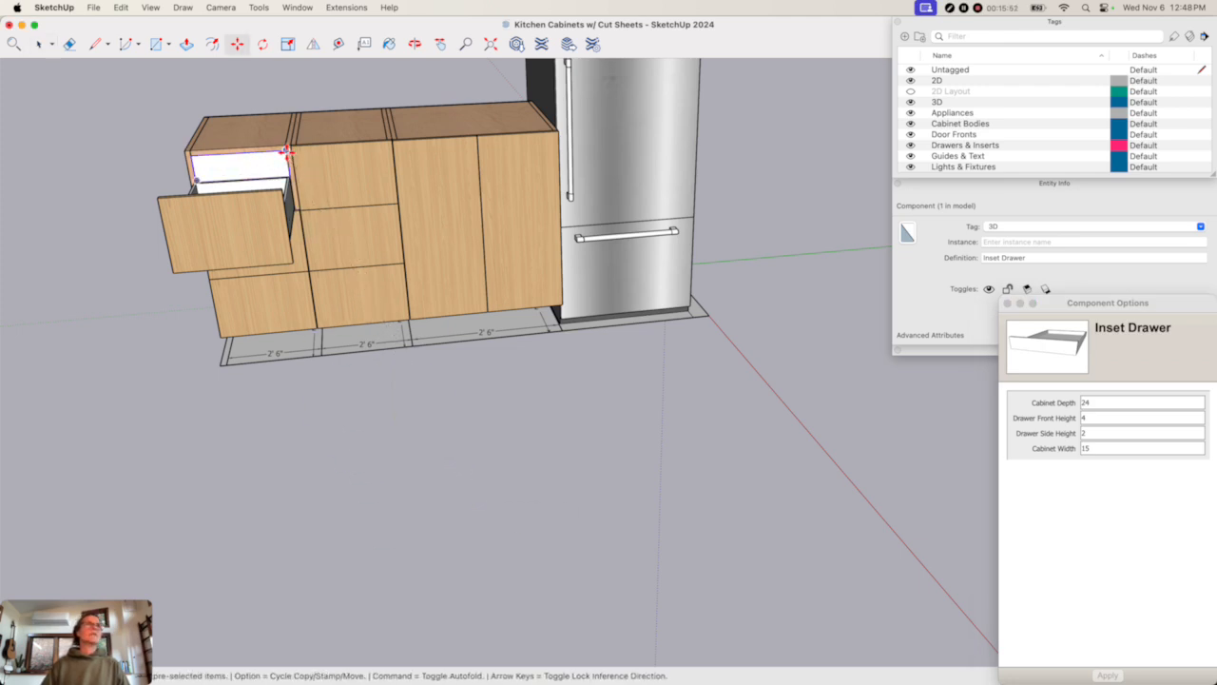
pyautogui.press('alt')
pyautogui.click(268, 152)
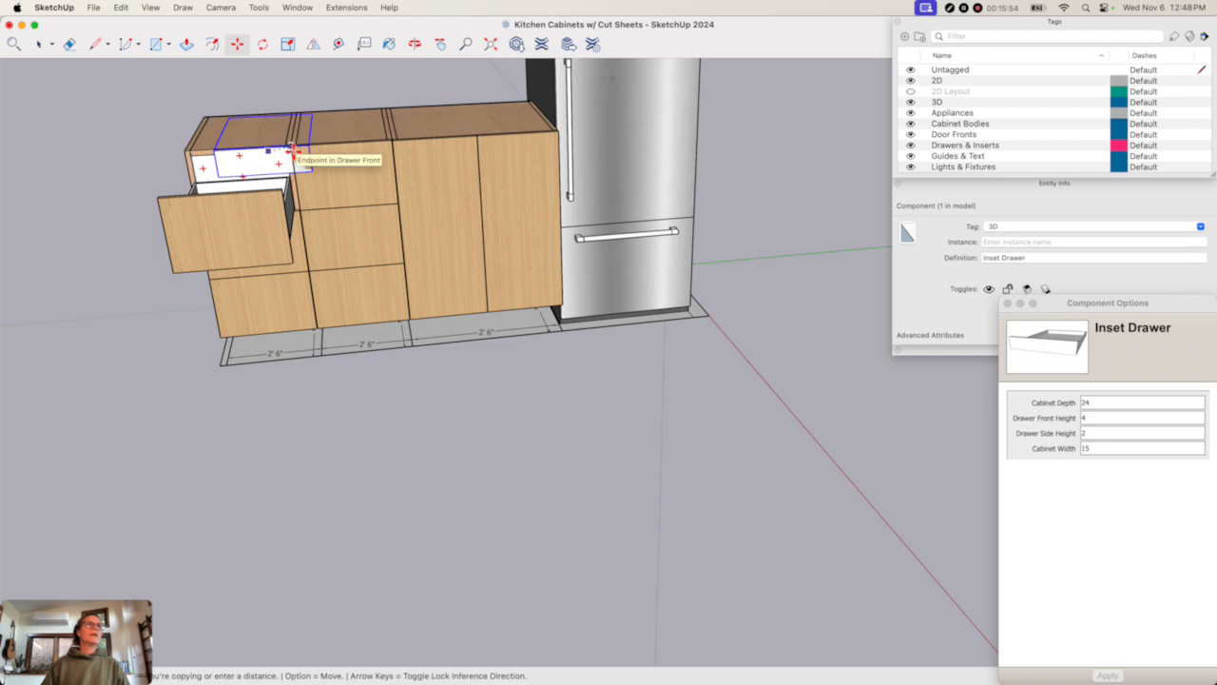
pyautogui.click(302, 159)
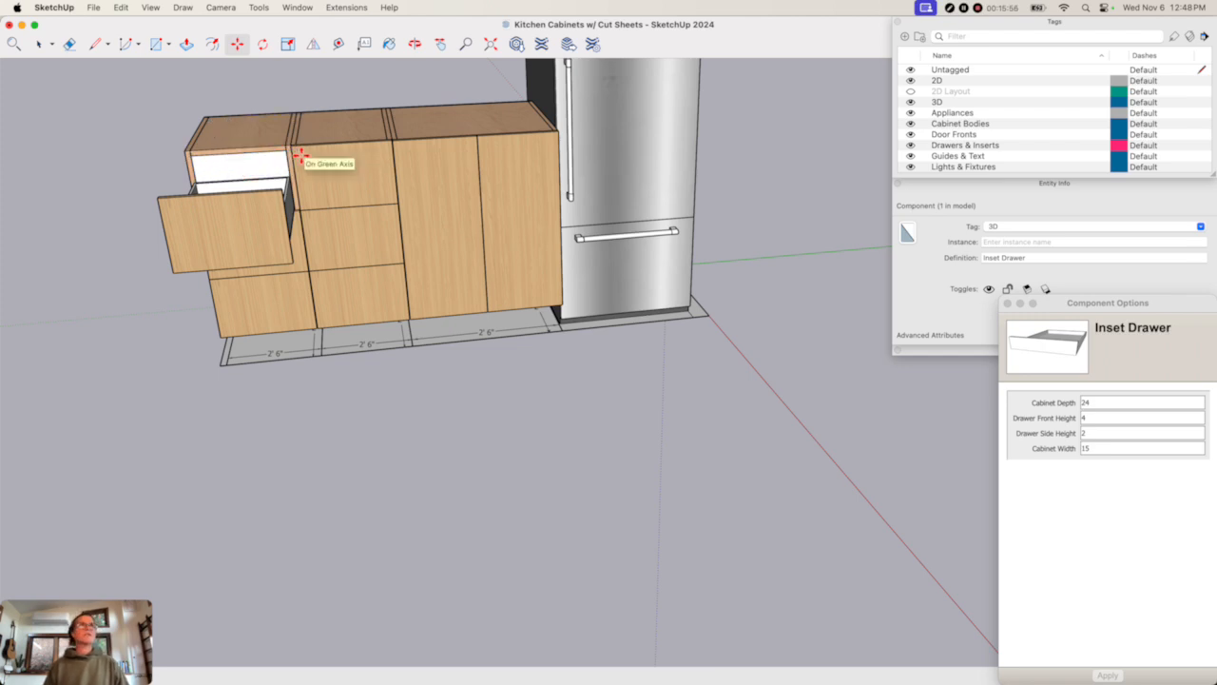
pyautogui.press('space')
pyautogui.click(305, 490)
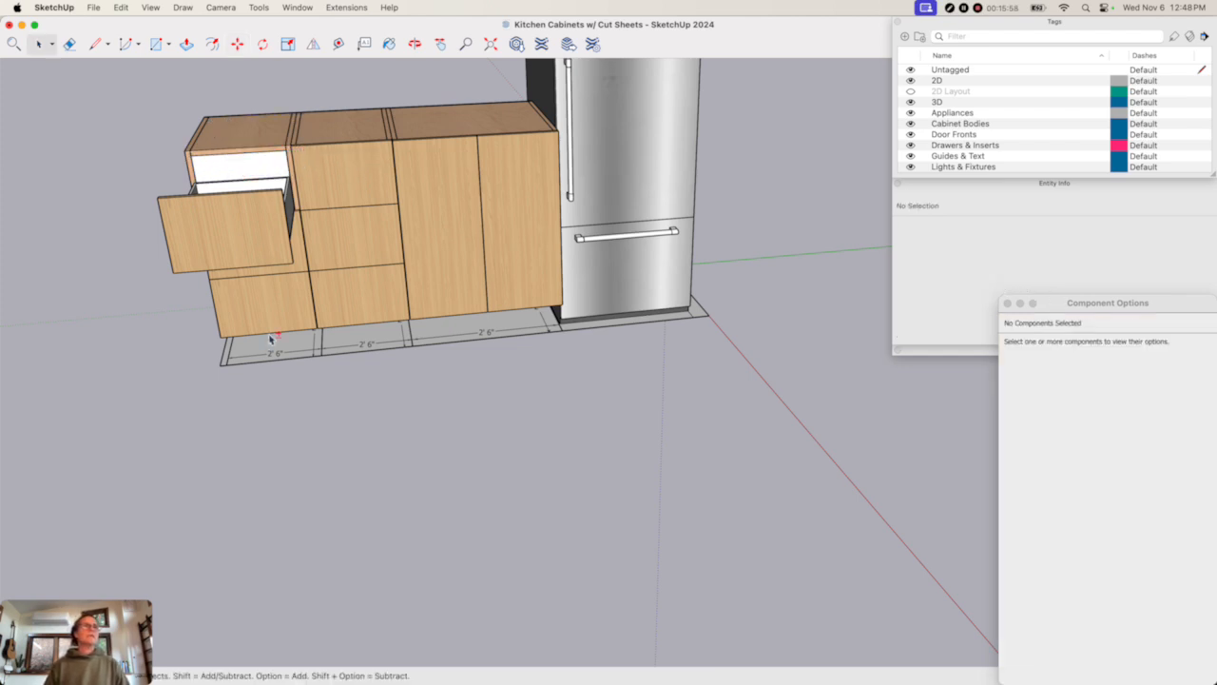
pyautogui.click(274, 238)
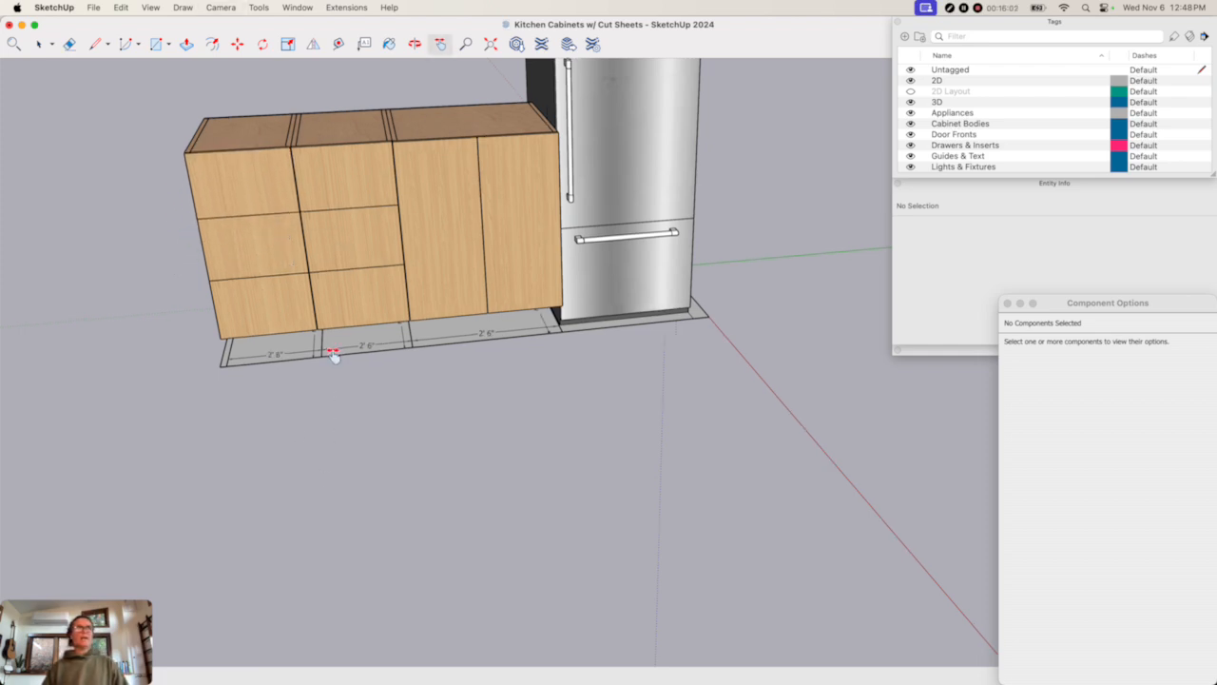
# - Test the two-door cabinet by opening and closing its doors, and pull out the bottom and middle drawers of the adjacent cabinet
pyautogui.keyDown('shift'); pyautogui.moveTo(334, 355); pyautogui.dragTo(615, 389, button='middle'); pyautogui.keyUp('shift')
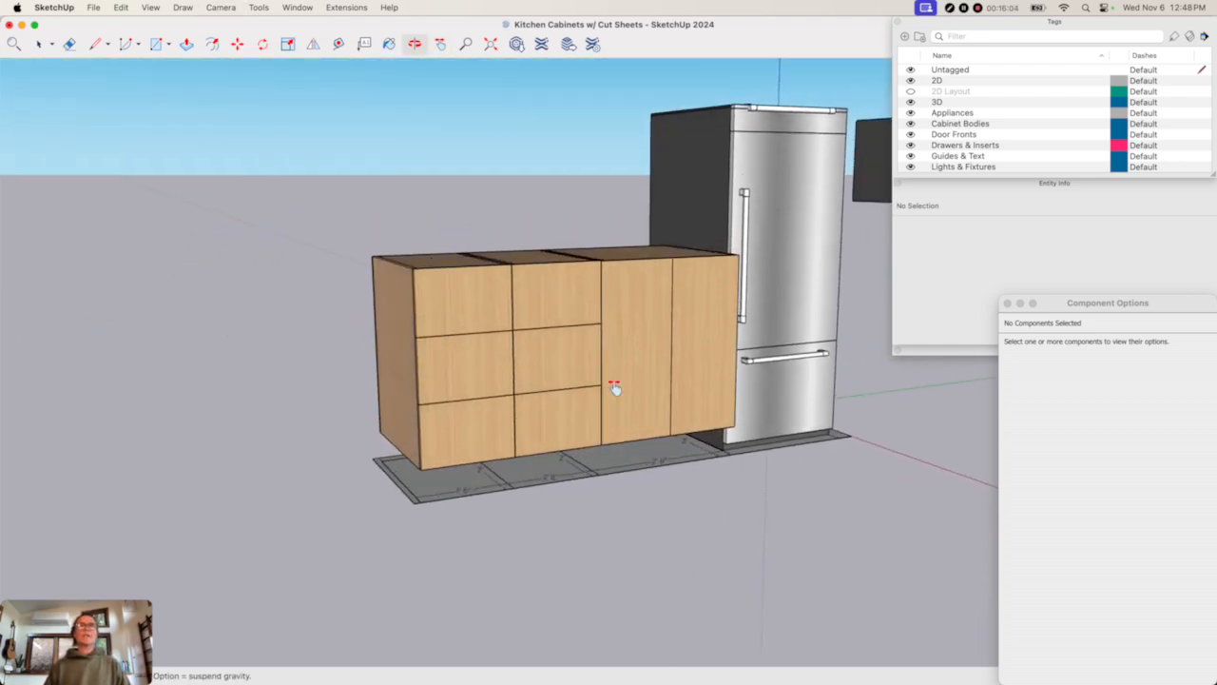
pyautogui.click(684, 353)
pyautogui.click(663, 355)
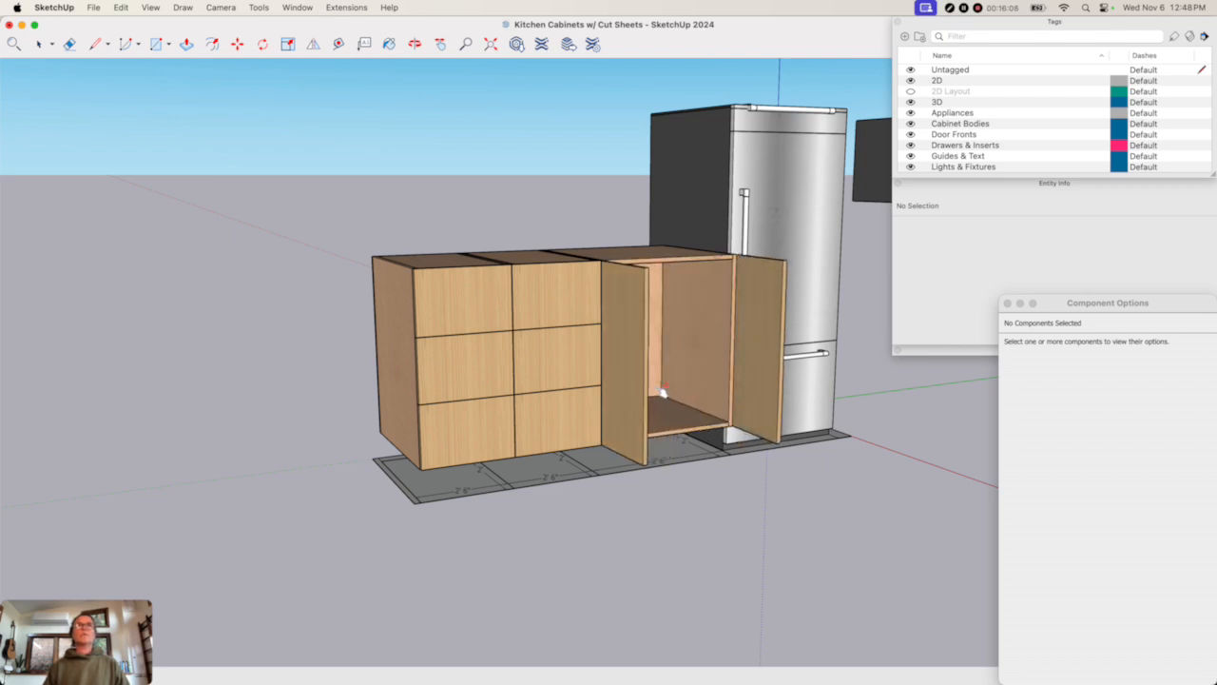
pyautogui.click(640, 388)
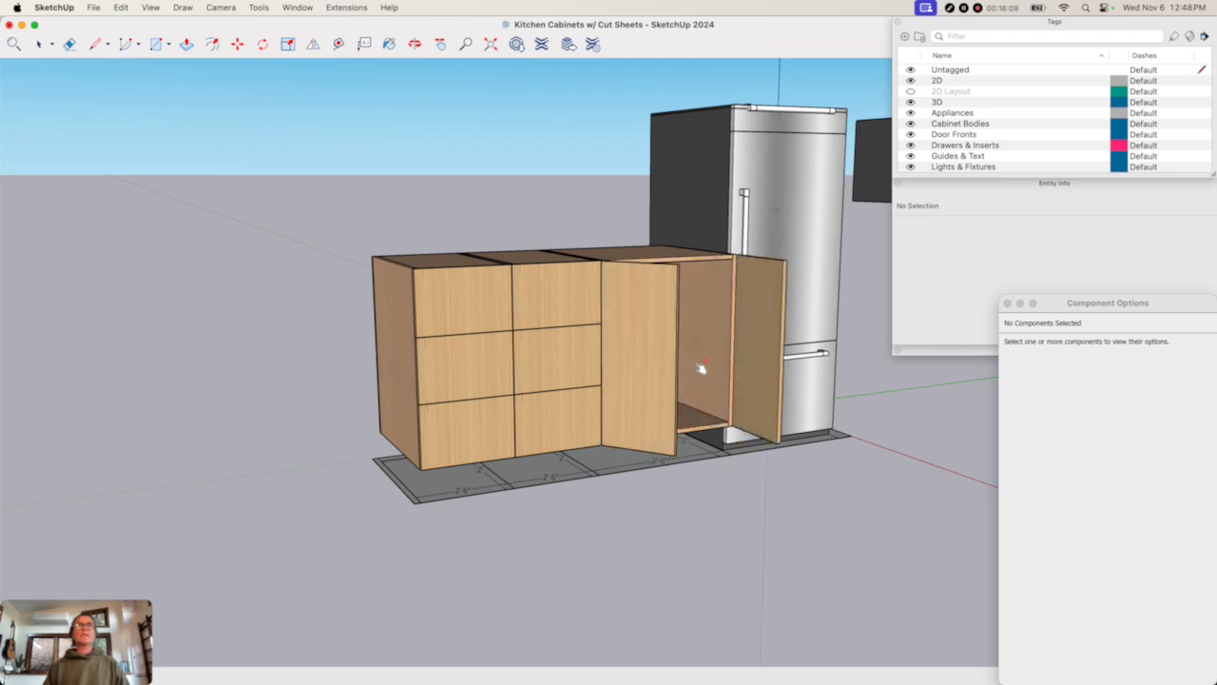
pyautogui.click(771, 346)
pyautogui.click(584, 402)
pyautogui.click(587, 357)
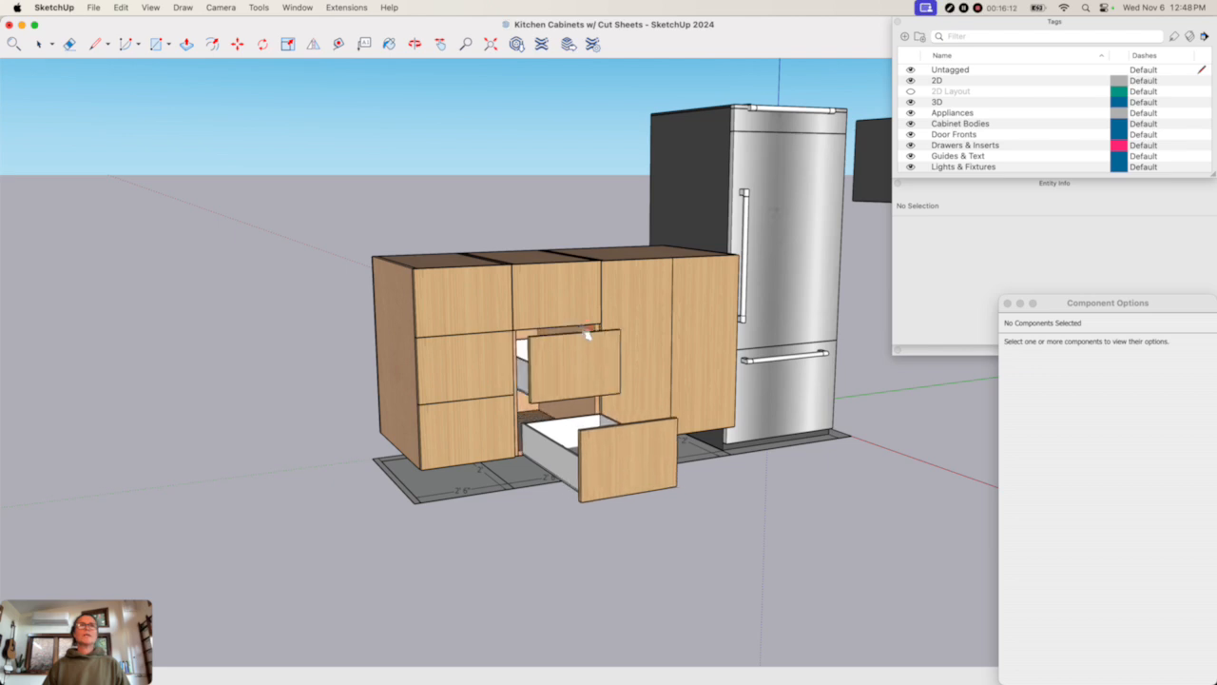
# - Pull out the middle cabinet's top overlay drawer and set its drawer side height to 3
pyautogui.click(568, 293)
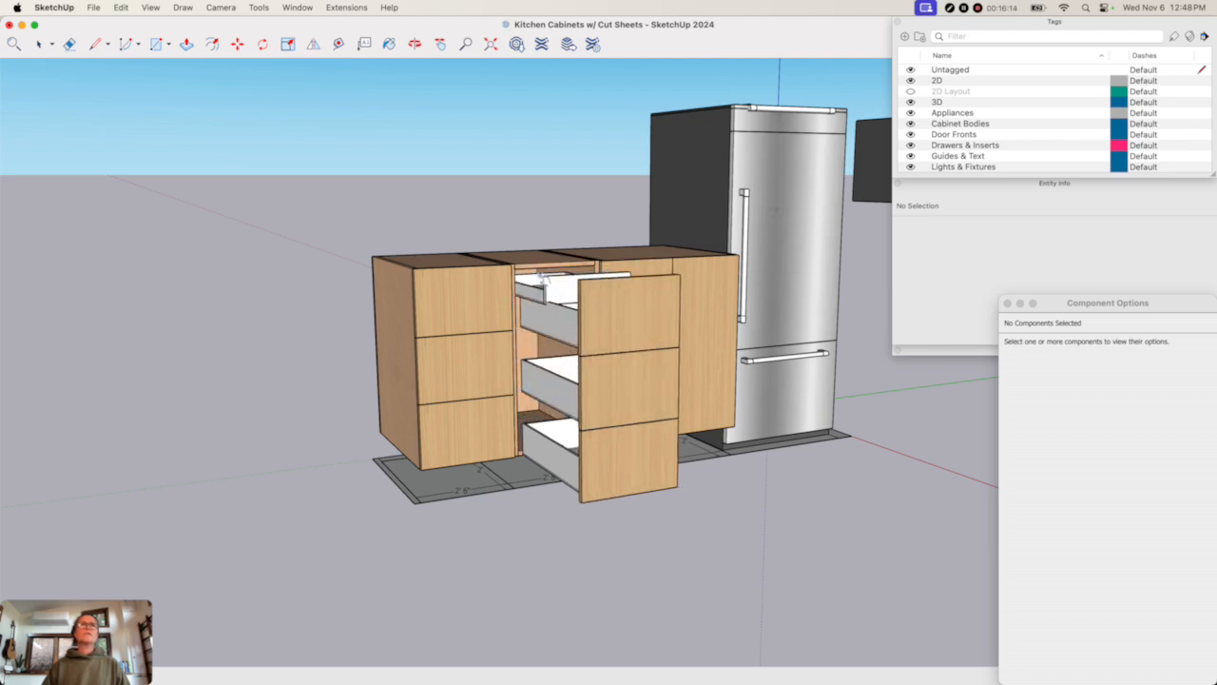
pyautogui.press('space')
pyautogui.click(599, 321)
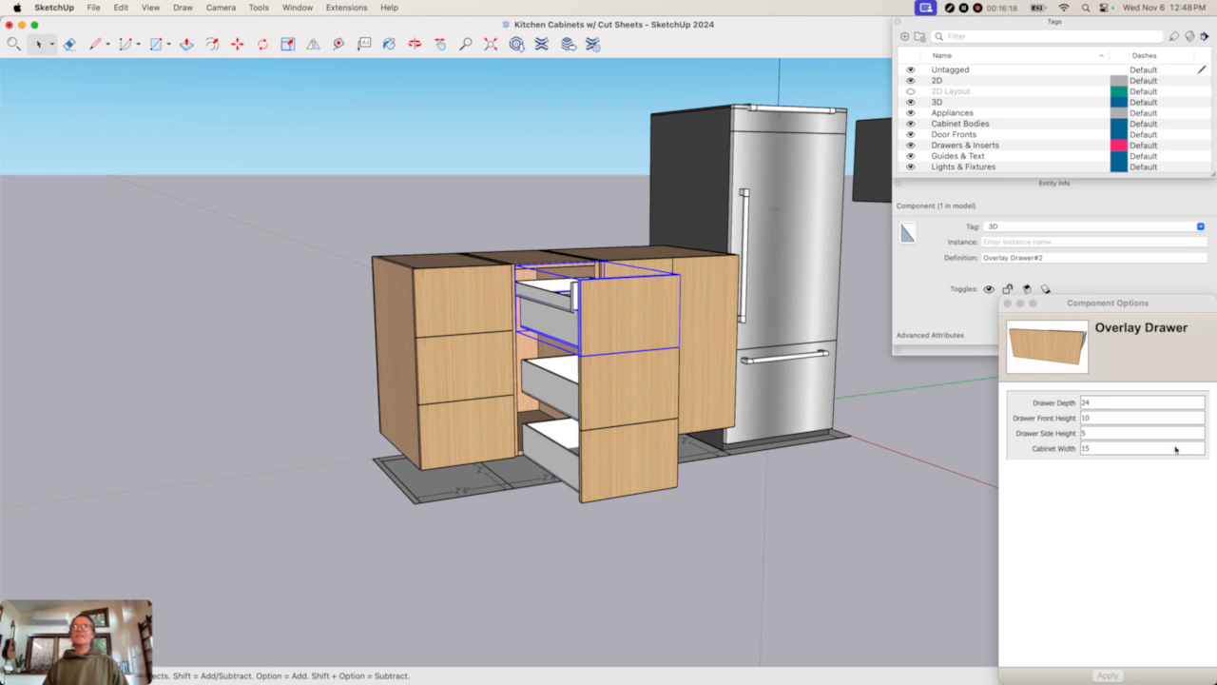
pyautogui.click(1085, 435)
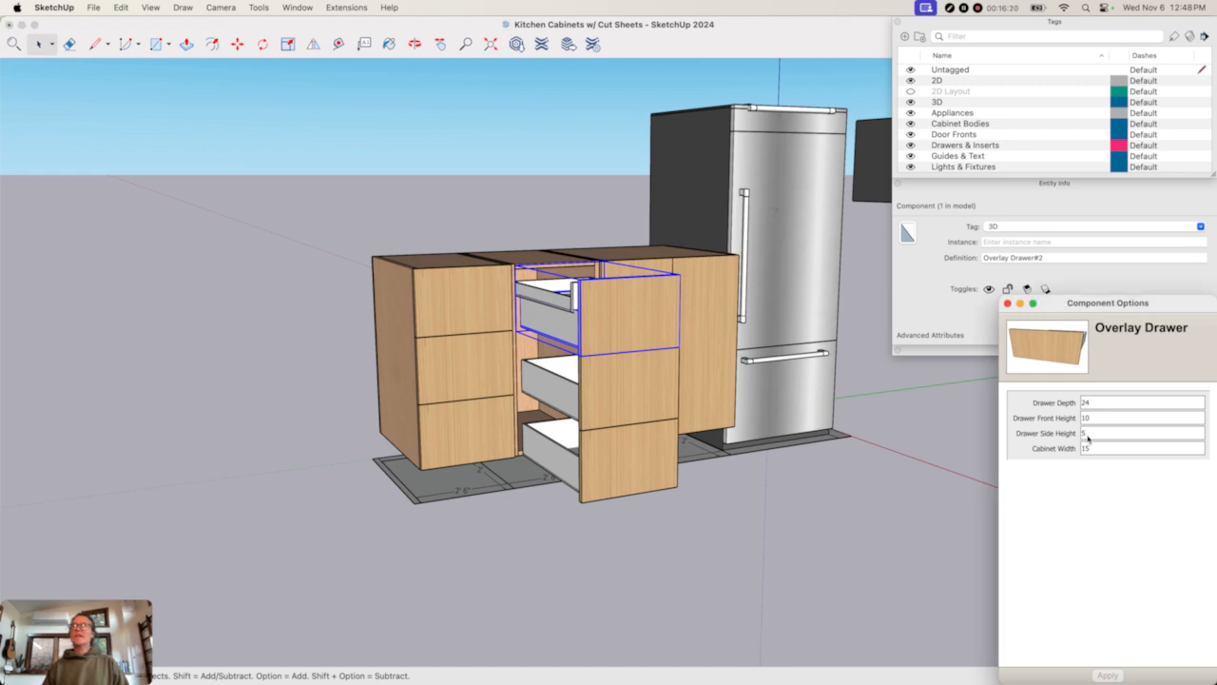
pyautogui.doubleClick(1087, 434)
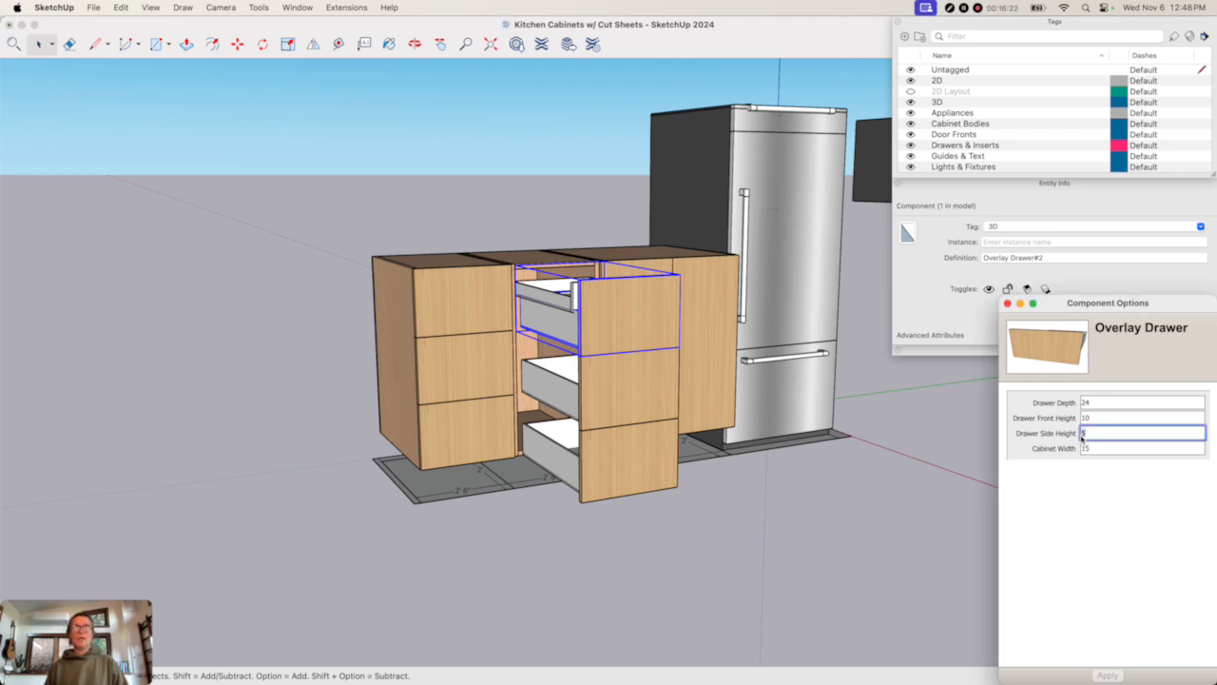
pyautogui.write('3')
pyautogui.press('Return')
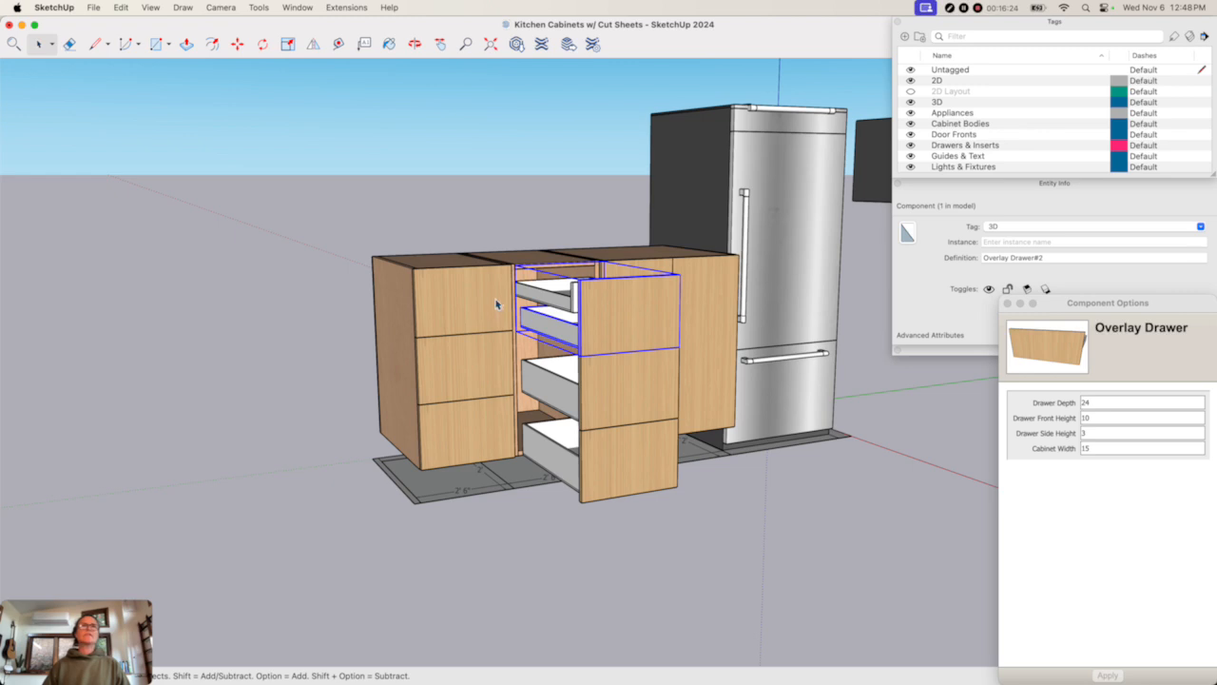
# - Set the drawer side height of the end cabinet's top overlay drawer to 3
pyautogui.click(495, 304)
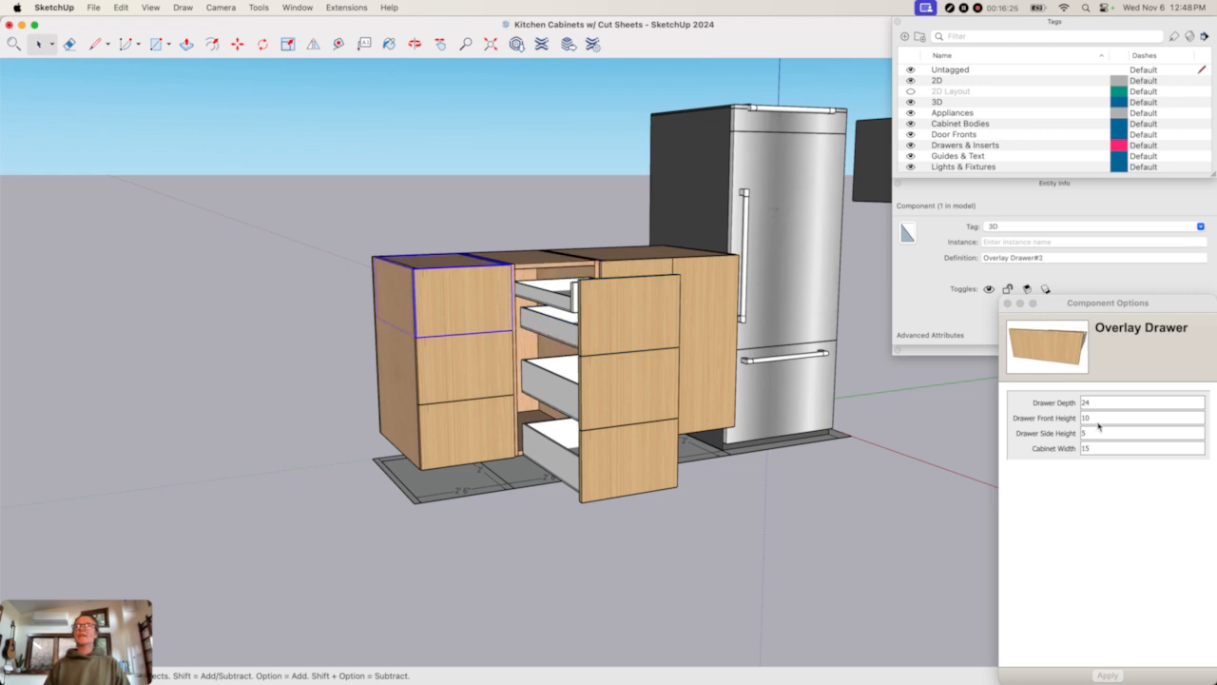
pyautogui.click(1098, 433)
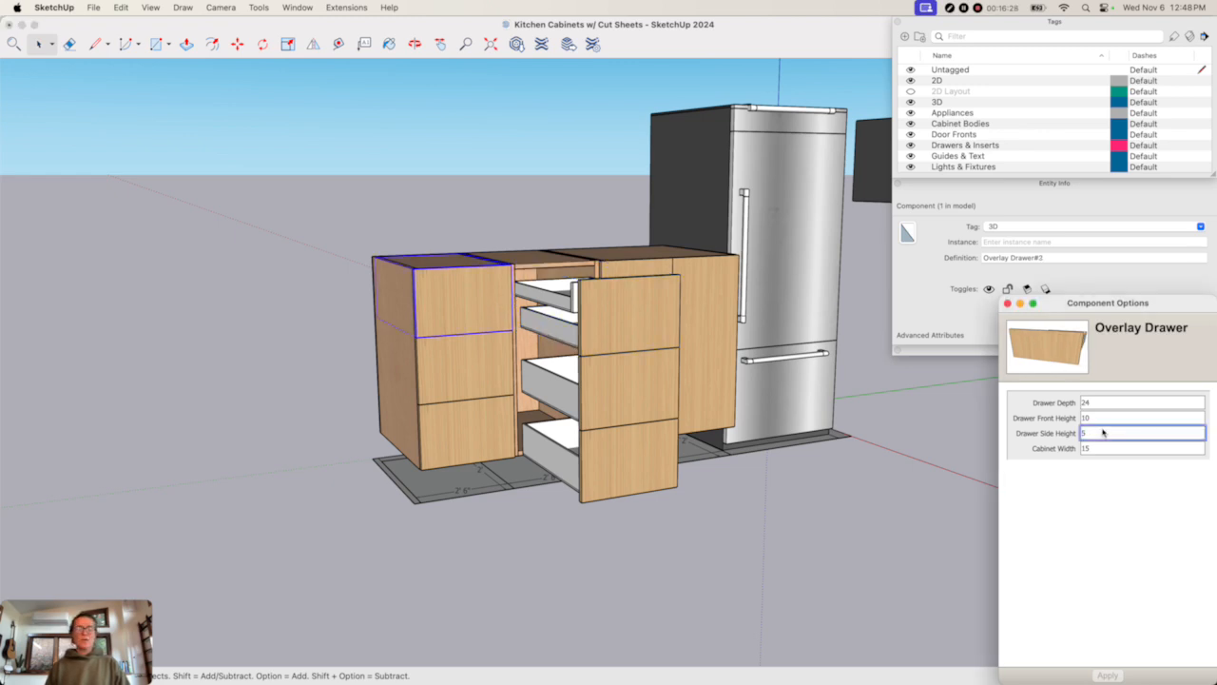
pyautogui.write('3')
pyautogui.press('Return')
pyautogui.click(591, 541)
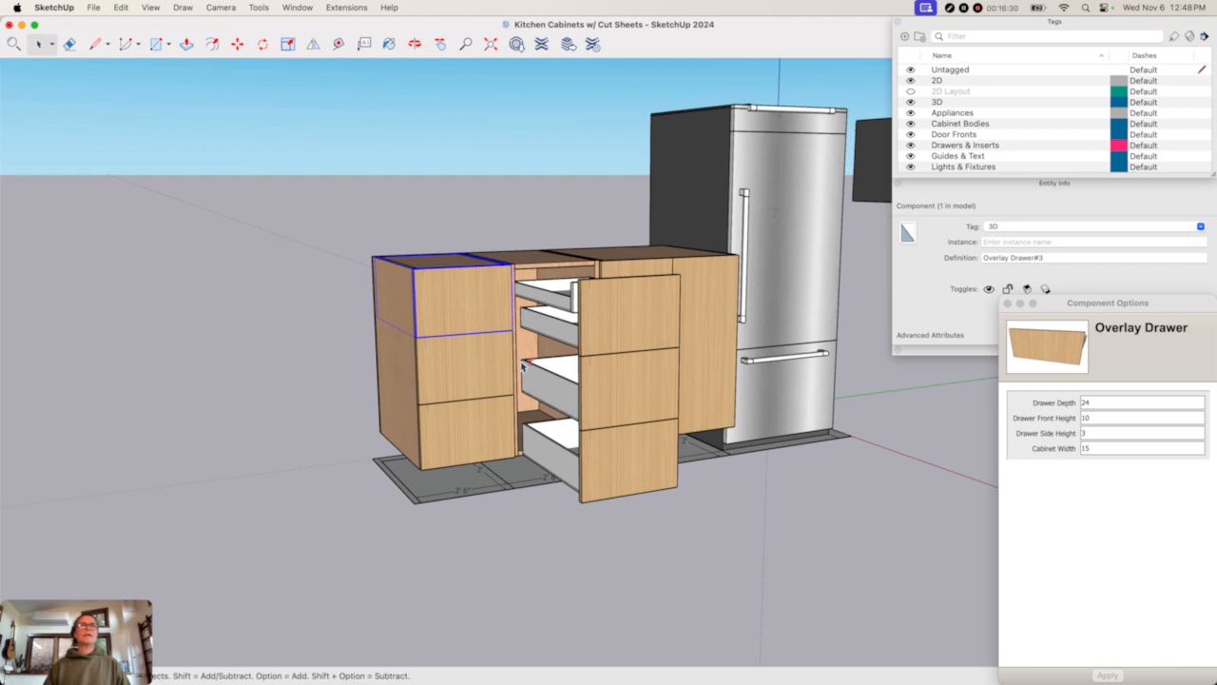
# - Test the end cabinet's top drawer by opening and closing it, and close all the pulled-out drawers of the middle cabinet
pyautogui.press('i')
pyautogui.click(488, 310)
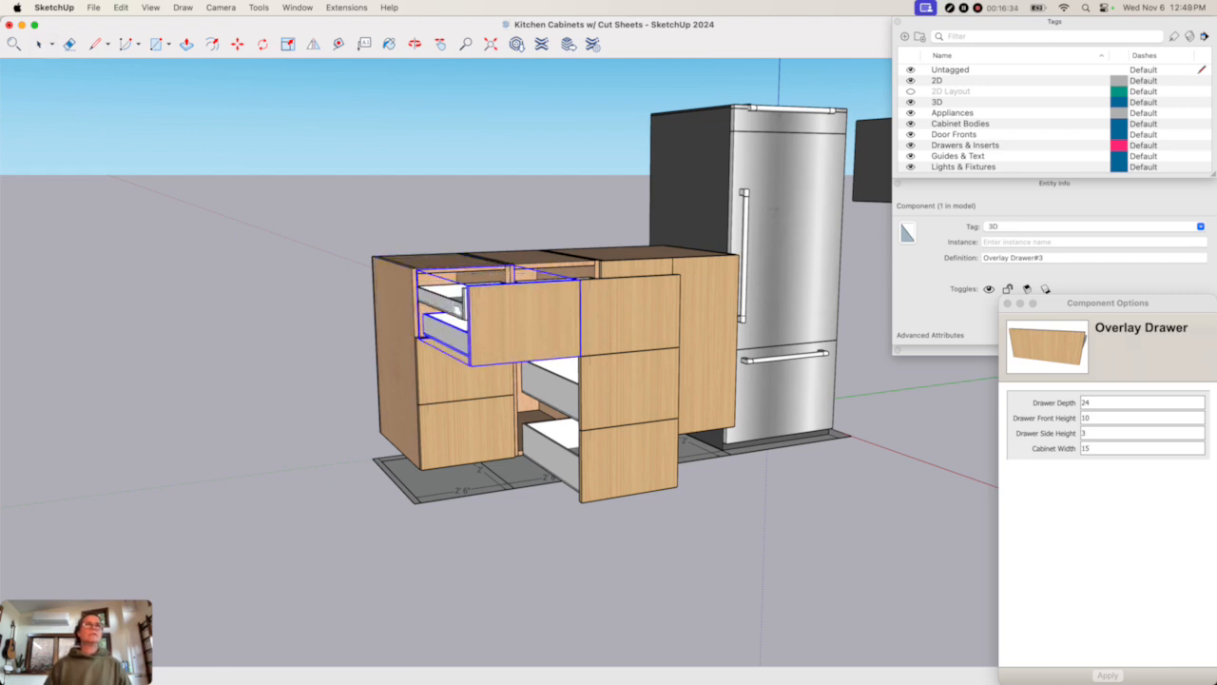
pyautogui.click(483, 344)
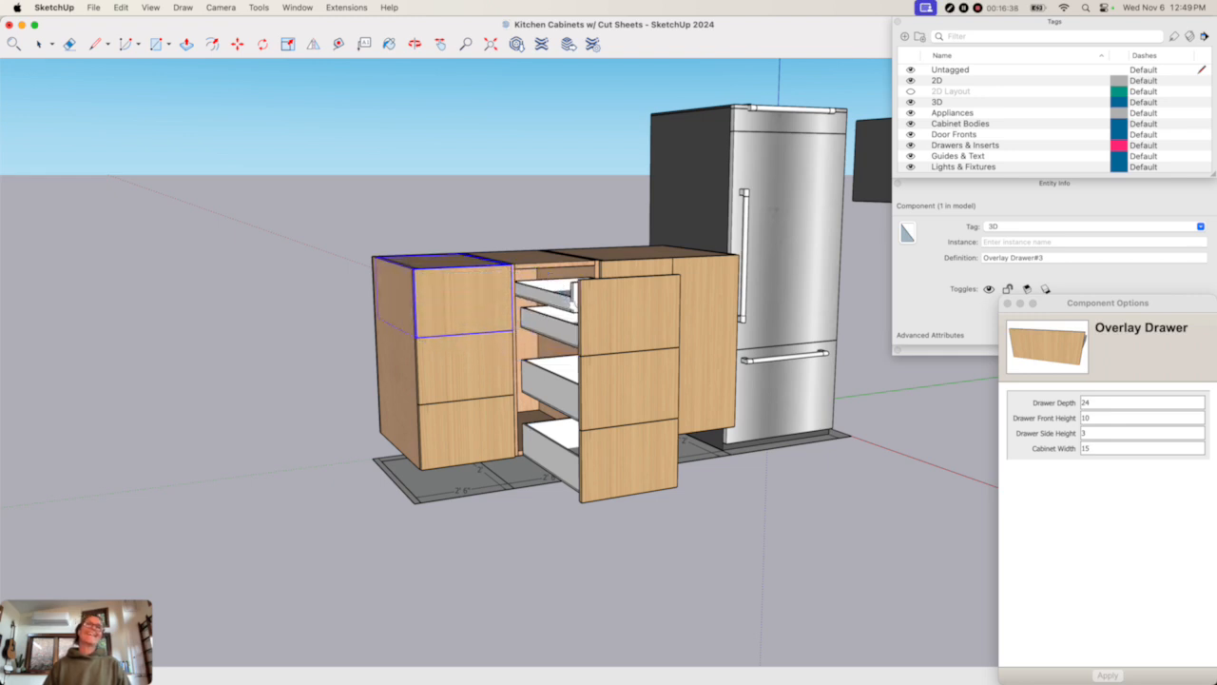
pyautogui.click(573, 295)
pyautogui.click(574, 340)
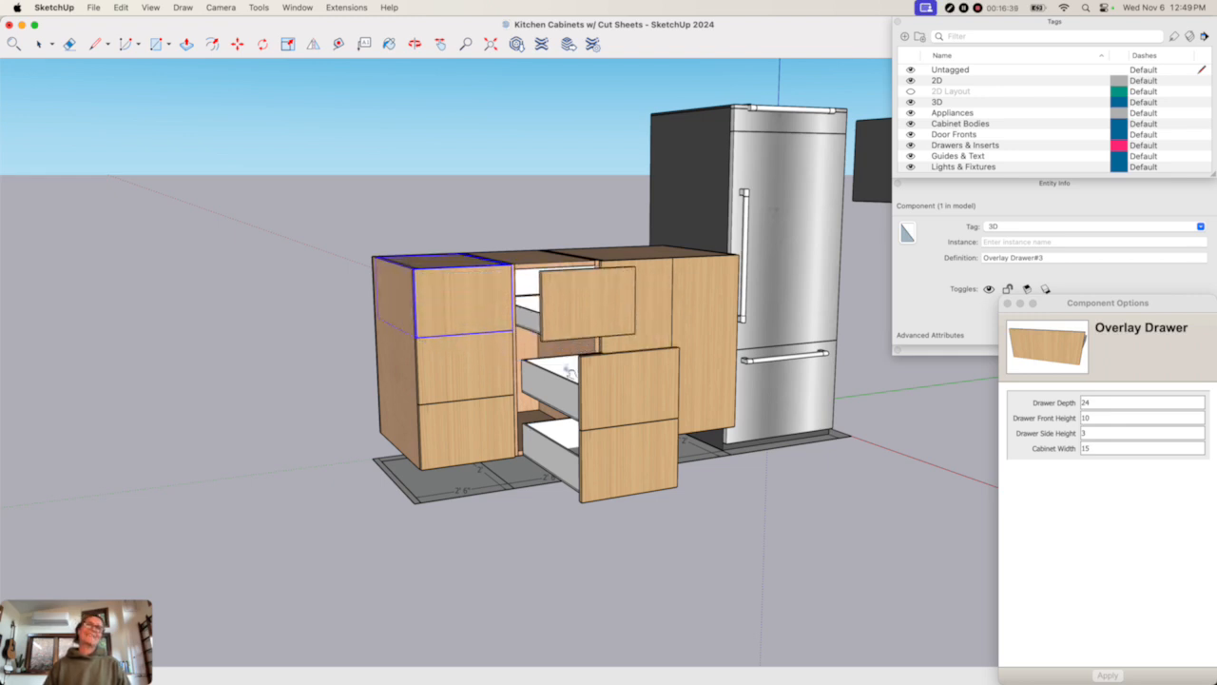
pyautogui.click(571, 460)
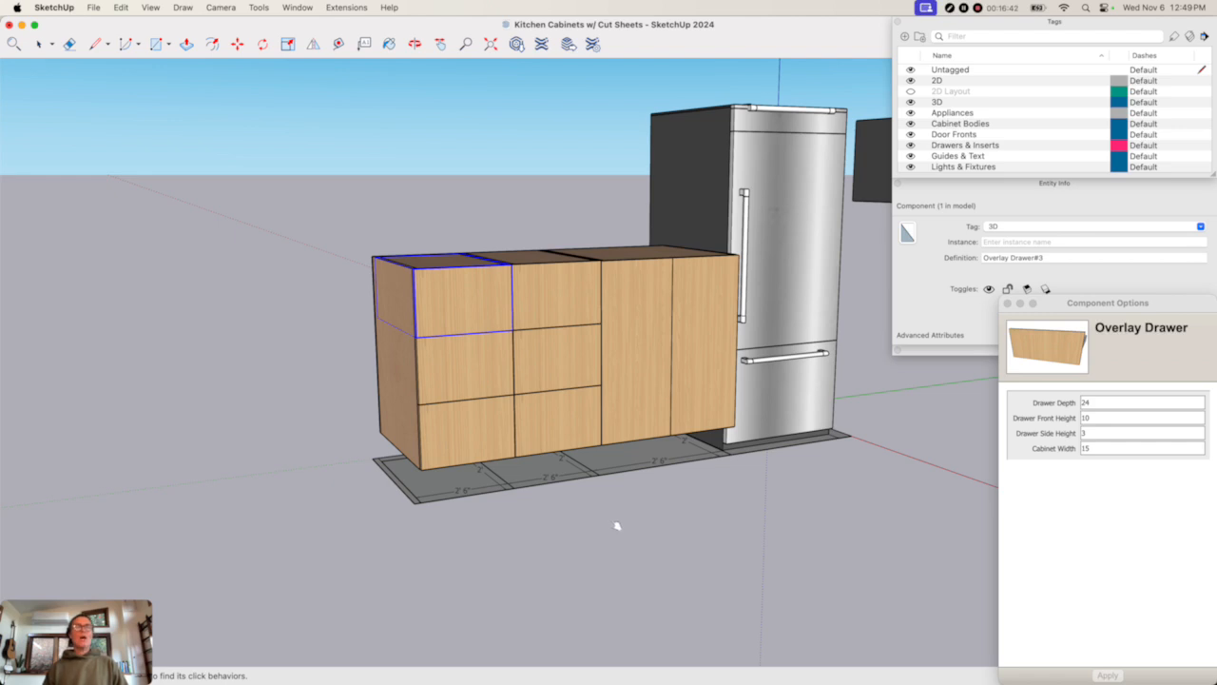
pyautogui.moveTo(625, 461); pyautogui.dragTo(548, 501, button='middle')
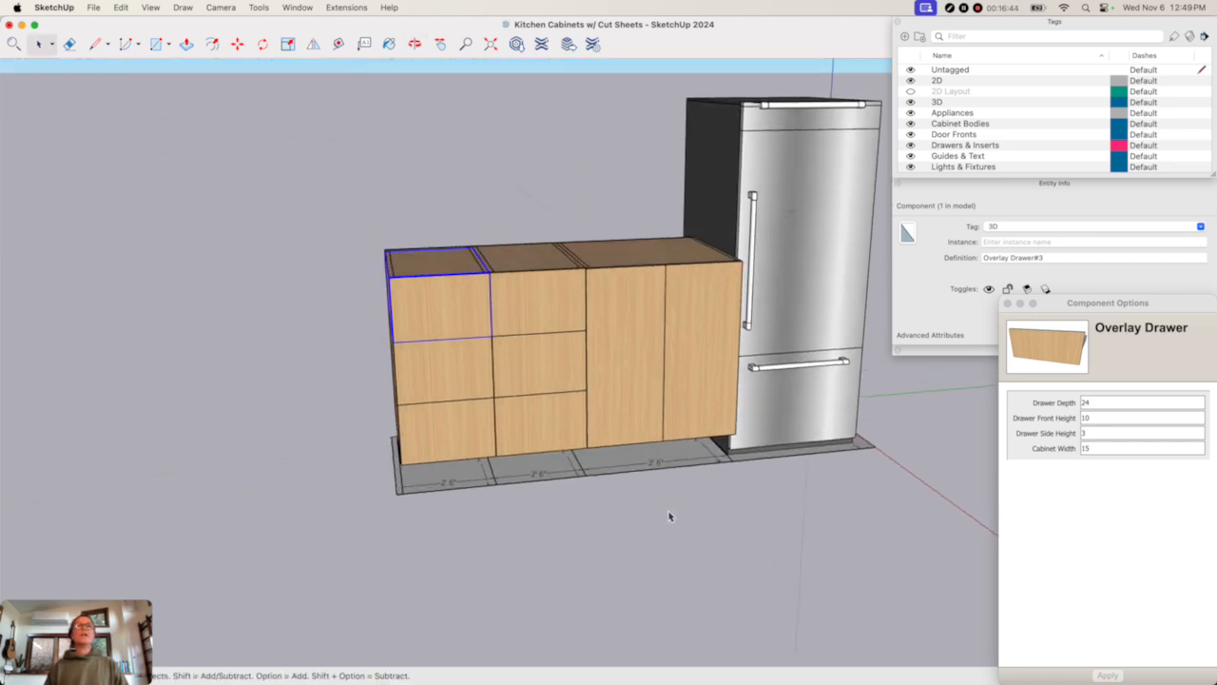
pyautogui.click(673, 514)
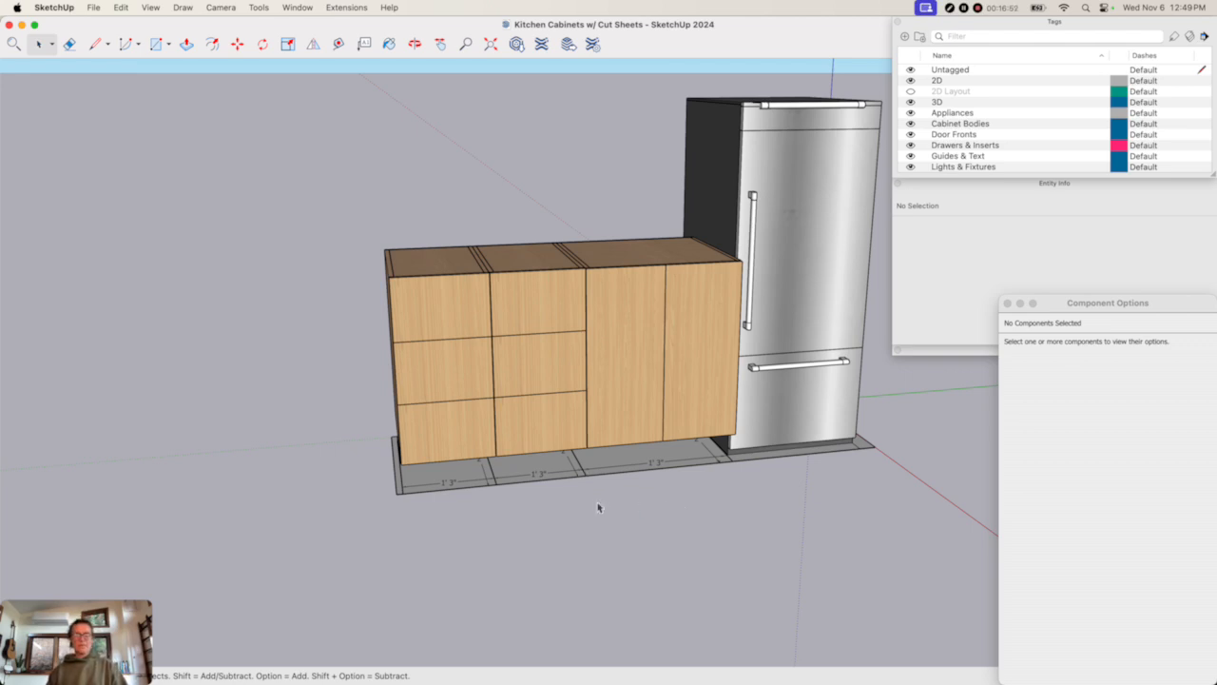
# - Move the fridge by its lower rear corner onto the rear edge of the grey floor footprint
pyautogui.press('o')
pyautogui.moveTo(562, 481); pyautogui.dragTo(859, 498)
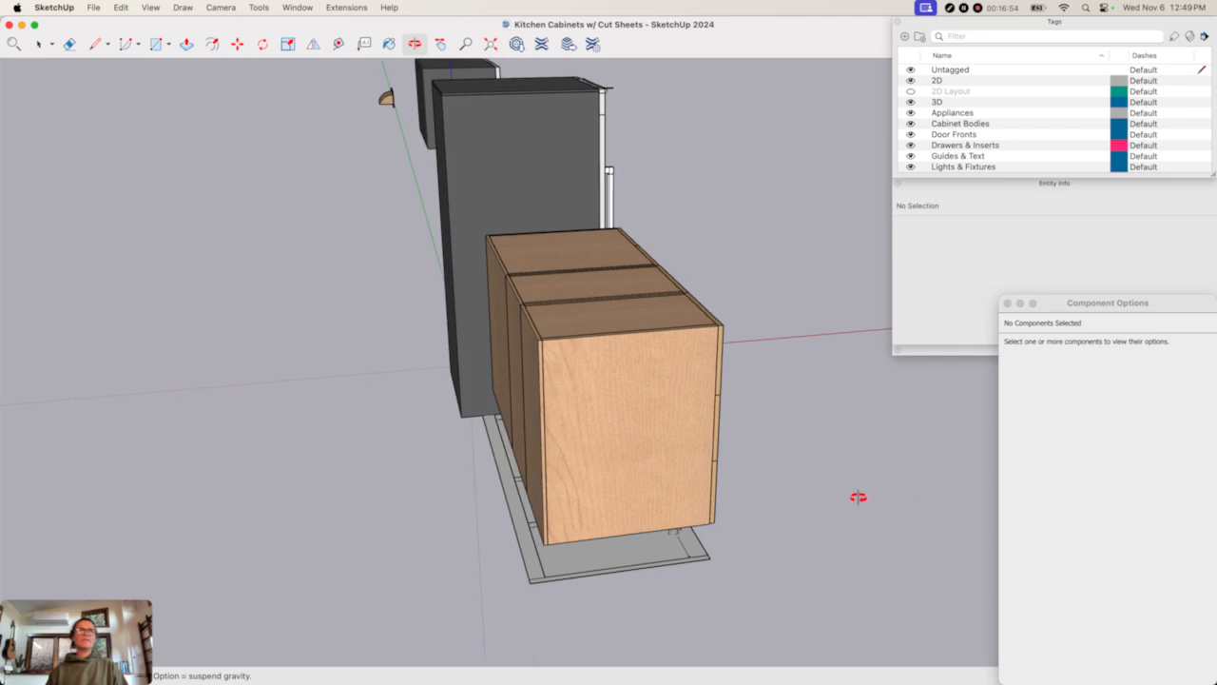
pyautogui.press('space')
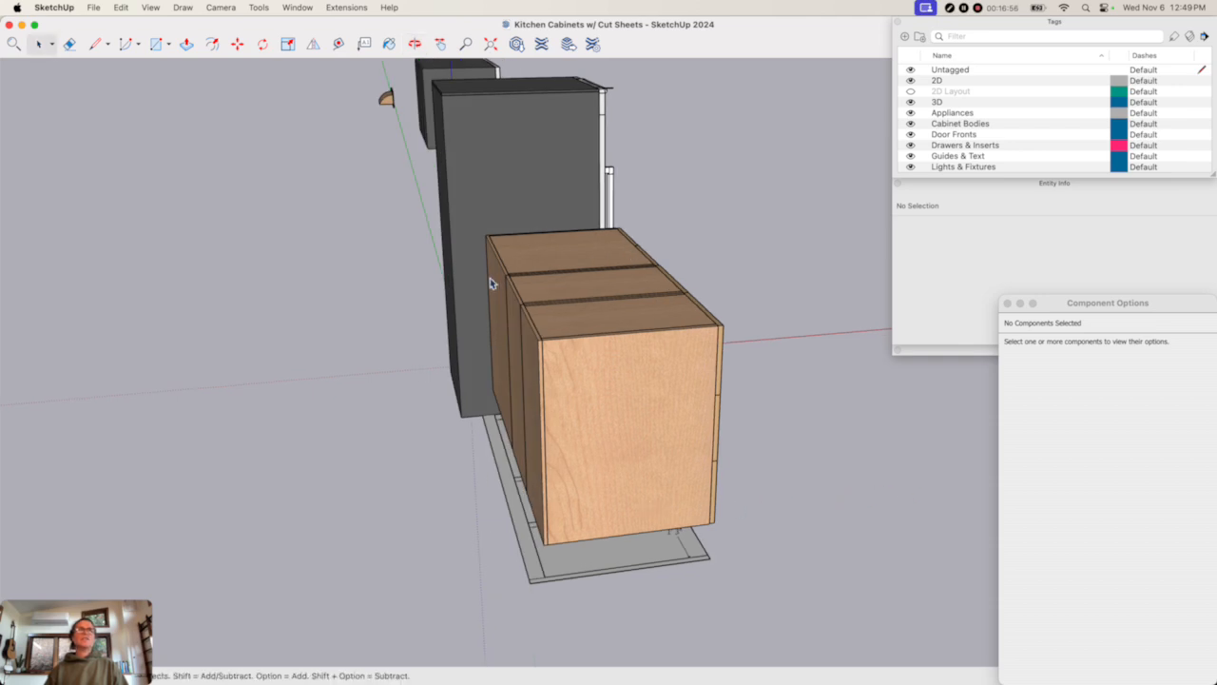
pyautogui.click(479, 382)
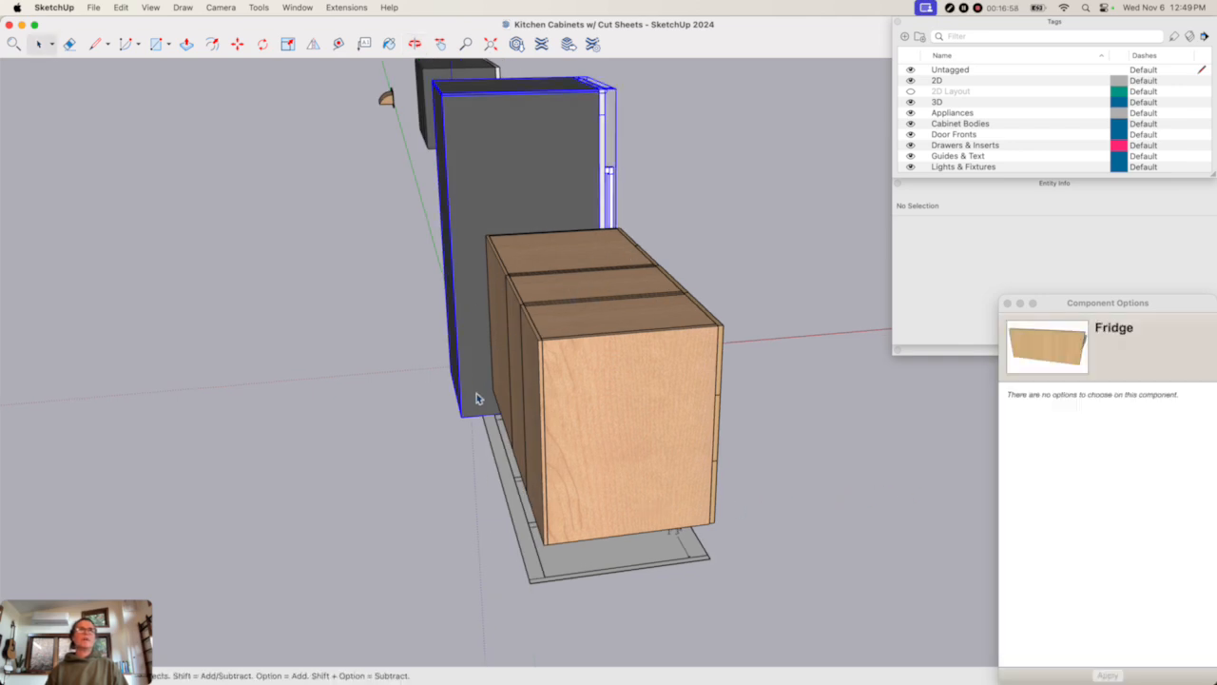
pyautogui.scroll(3, 471, 414)
pyautogui.press('m')
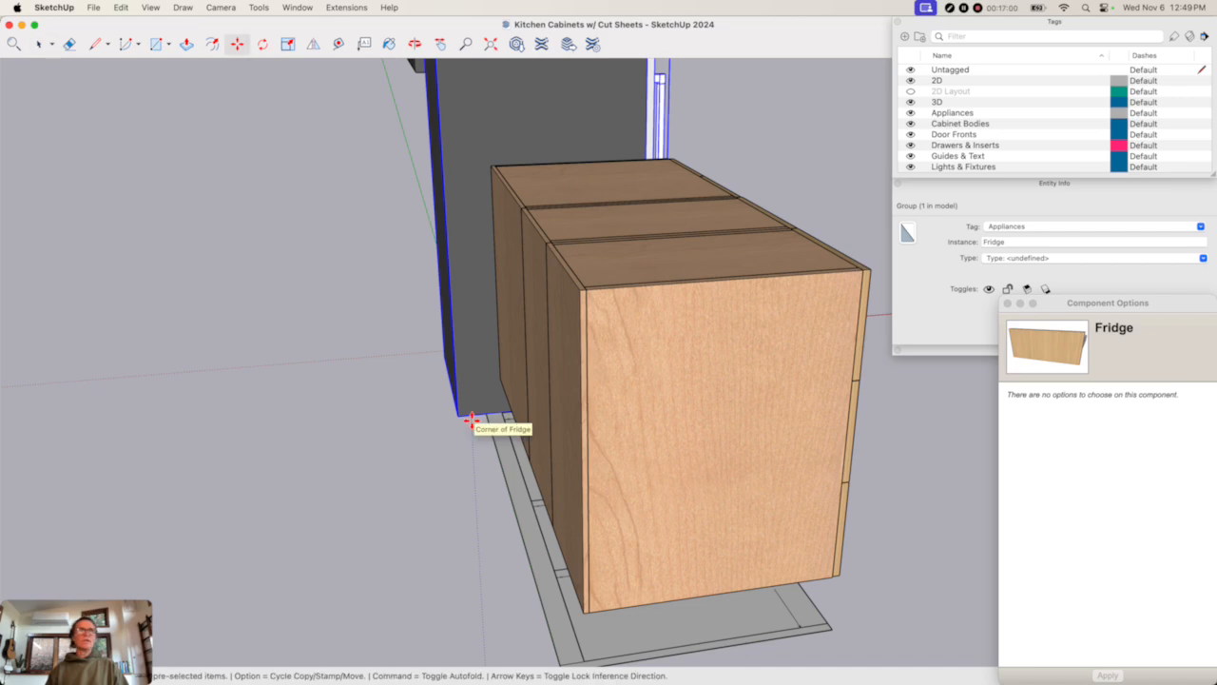
pyautogui.click(458, 416)
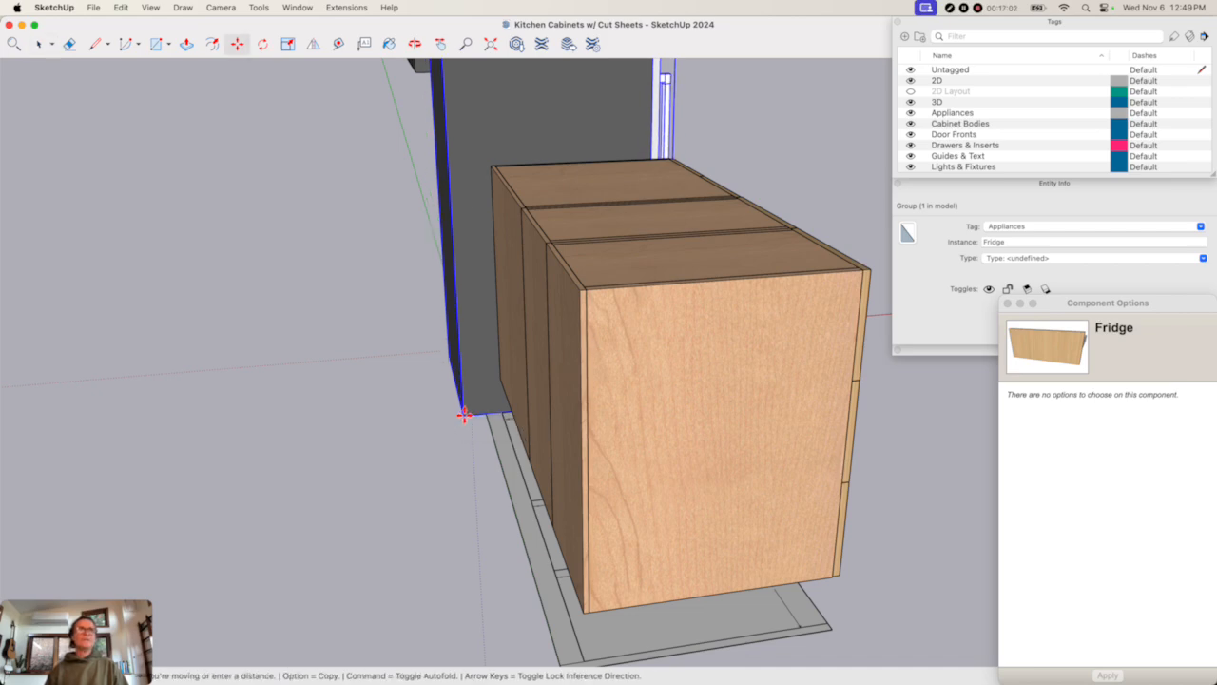
pyautogui.click(488, 421)
pyautogui.press('space')
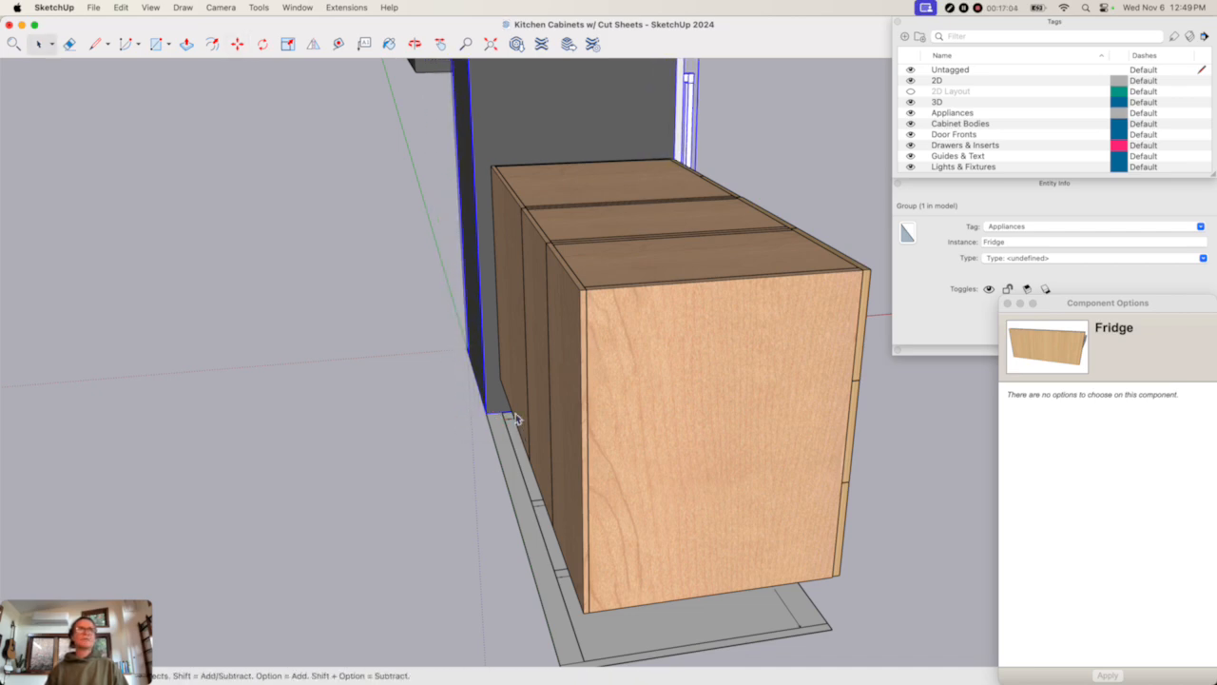
# - Try to move only the three cabinet bodies back to the rear edge of the floor footprint
pyautogui.click(542, 447)
pyautogui.keyDown('shift'); pyautogui.click(562, 449); pyautogui.keyUp('shift')
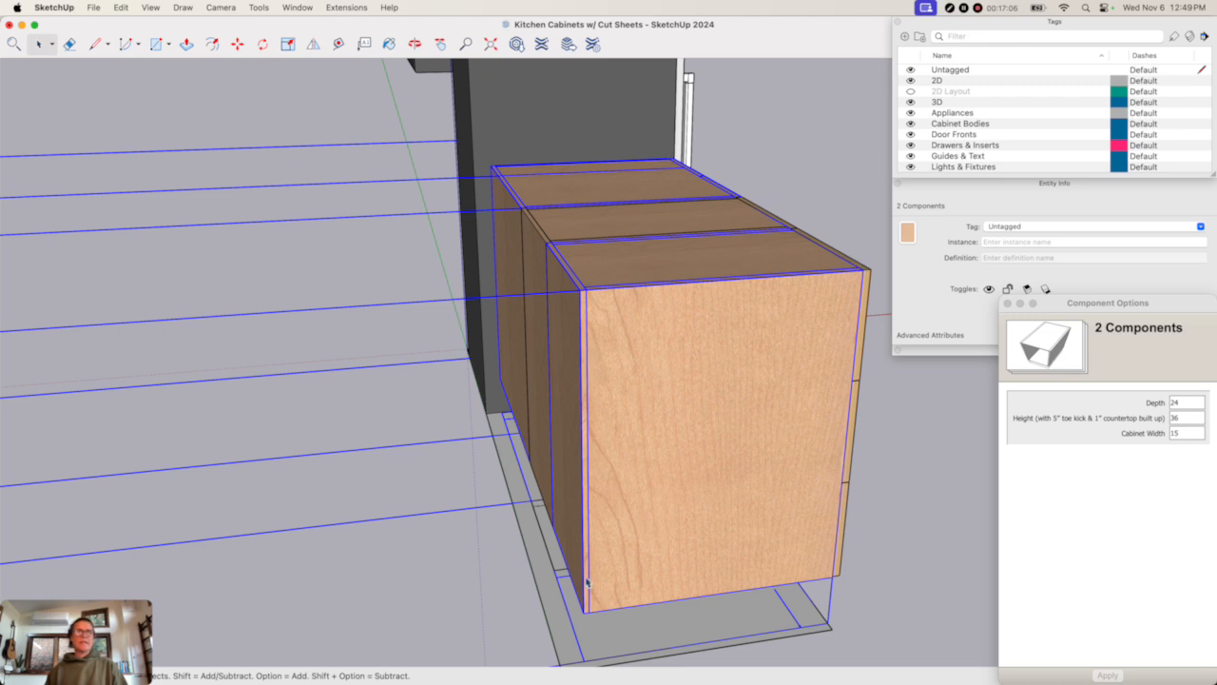
pyautogui.keyDown('shift'); pyautogui.click(563, 576); pyautogui.keyUp('shift')
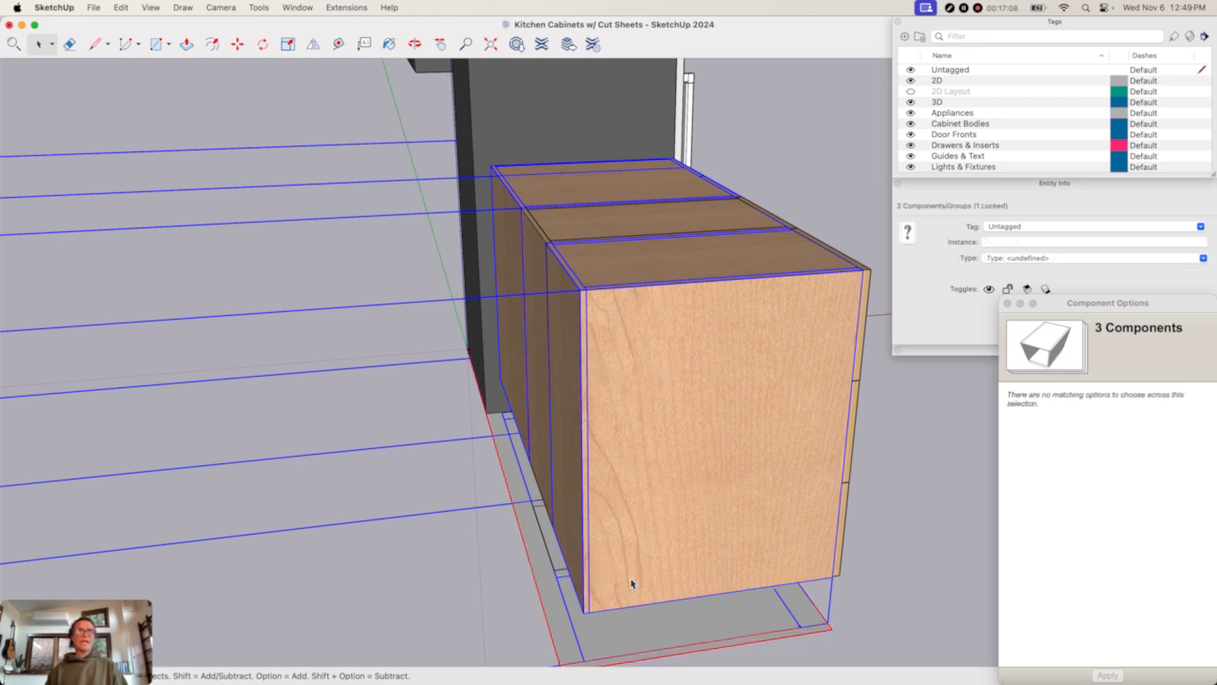
pyautogui.keyDown('shift'); pyautogui.click(550, 543); pyautogui.keyUp('shift')
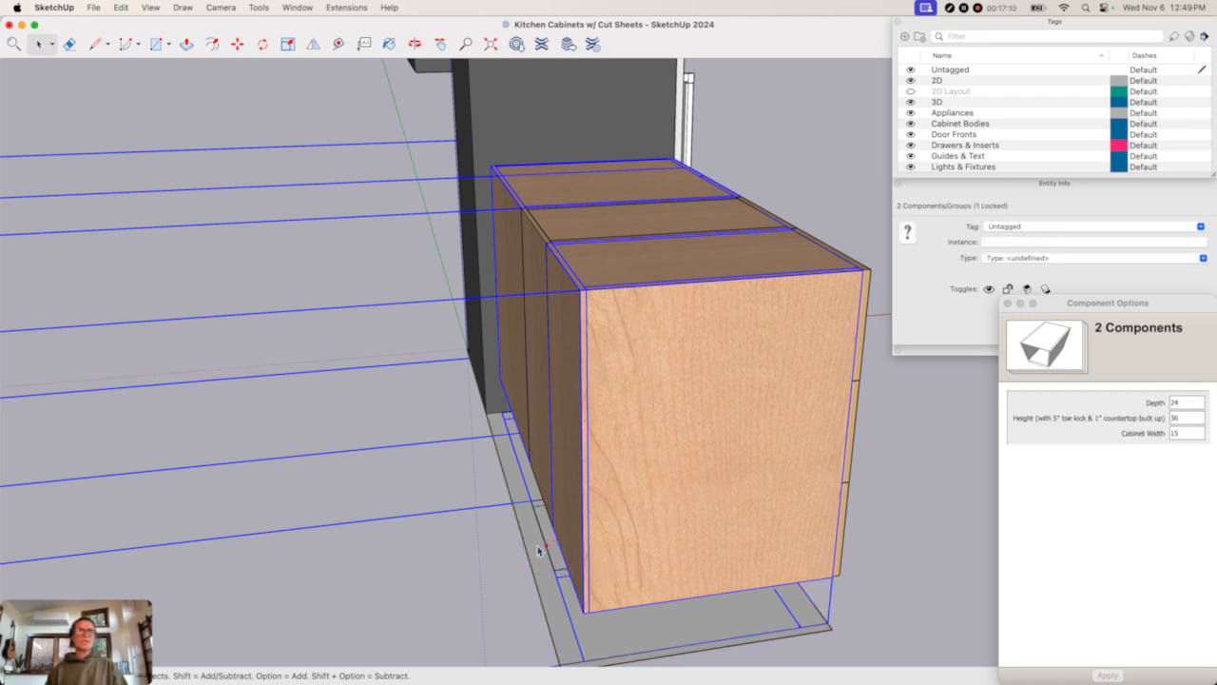
pyautogui.keyDown('shift'); pyautogui.click(544, 257); pyautogui.keyUp('shift')
pyautogui.scroll(-2, 677, 501)
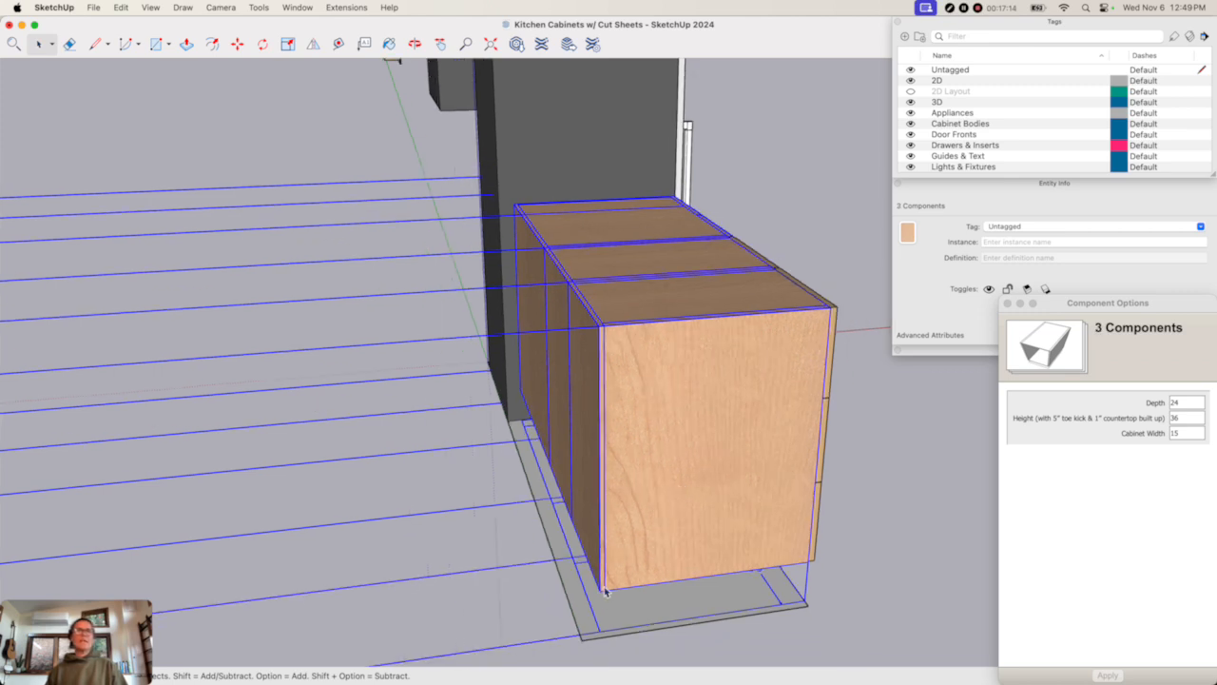
pyautogui.press('m')
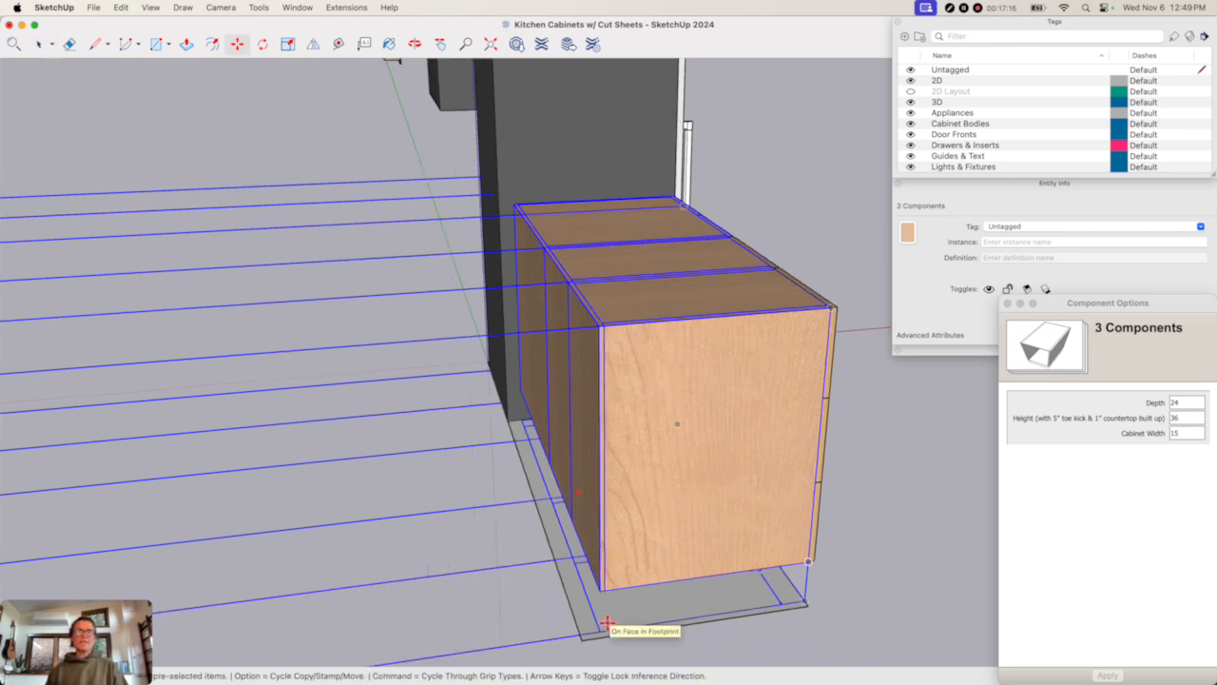
pyautogui.click(611, 629)
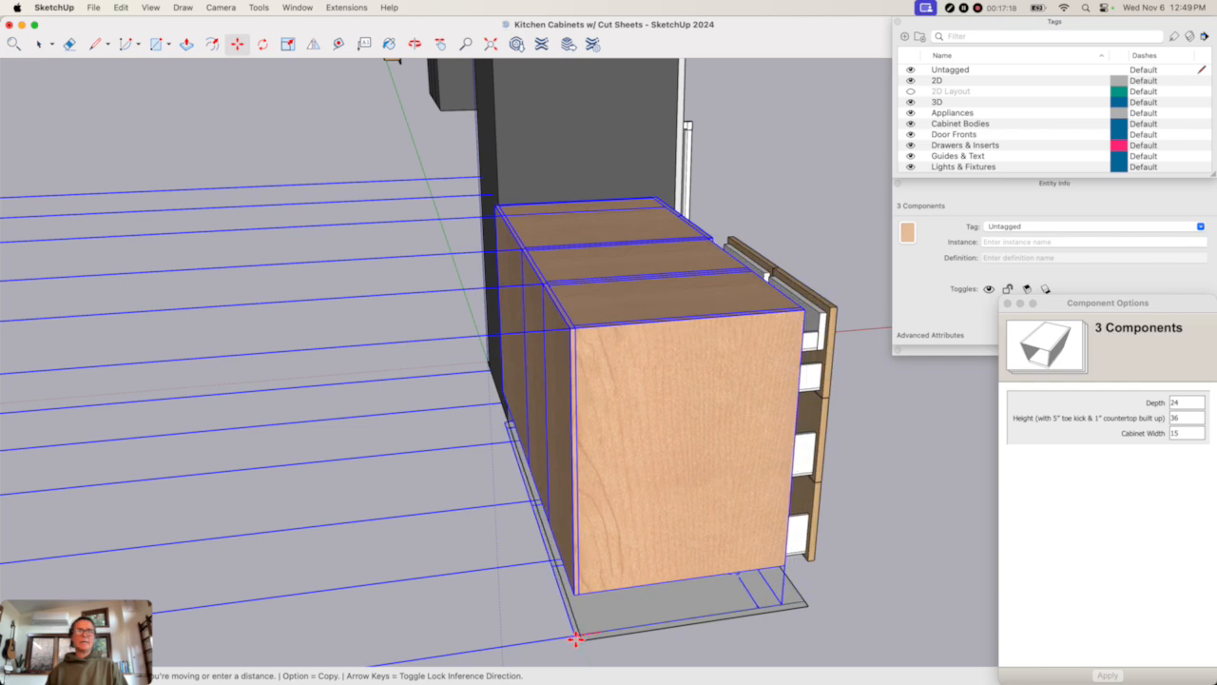
pyautogui.click(581, 635)
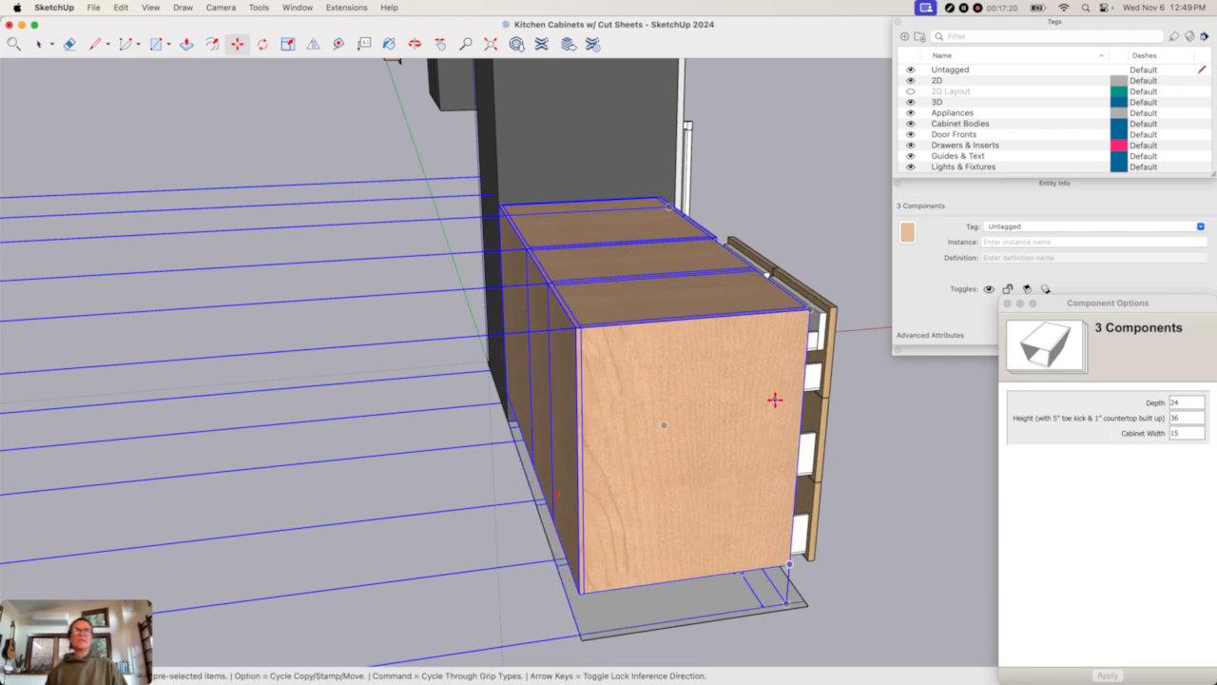
# - Check the drawers against the moved cabinet bodies and undo the move of the bodies
pyautogui.press('h')
pyautogui.moveTo(791, 402); pyautogui.dragTo(647, 402)
pyautogui.press('o')
pyautogui.moveTo(720, 416); pyautogui.dragTo(547, 428)
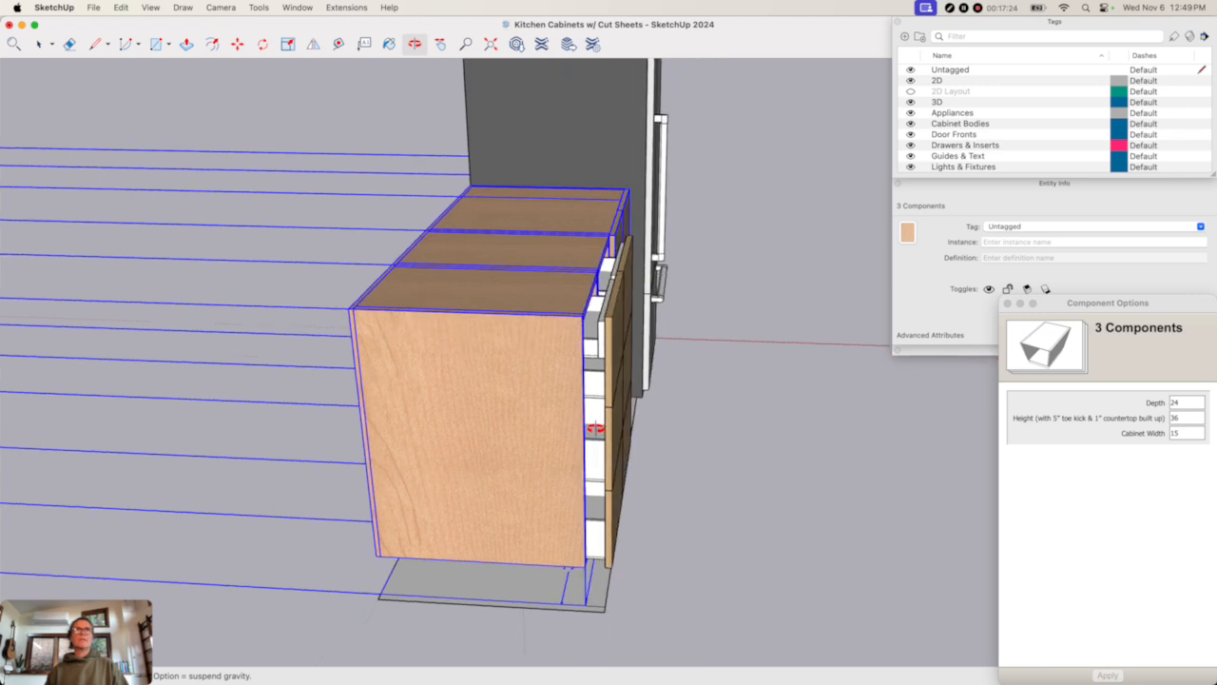
pyautogui.press('space')
pyautogui.click(620, 259)
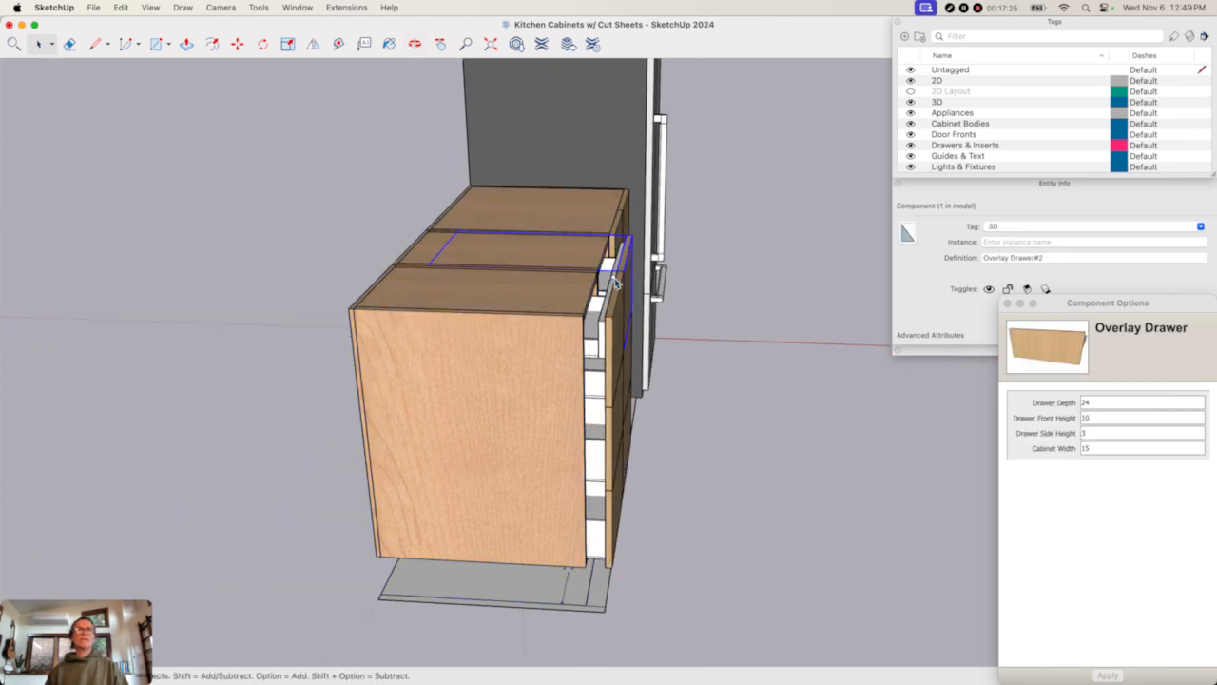
pyautogui.moveTo(630, 364); pyautogui.dragTo(651, 367, button='middle')
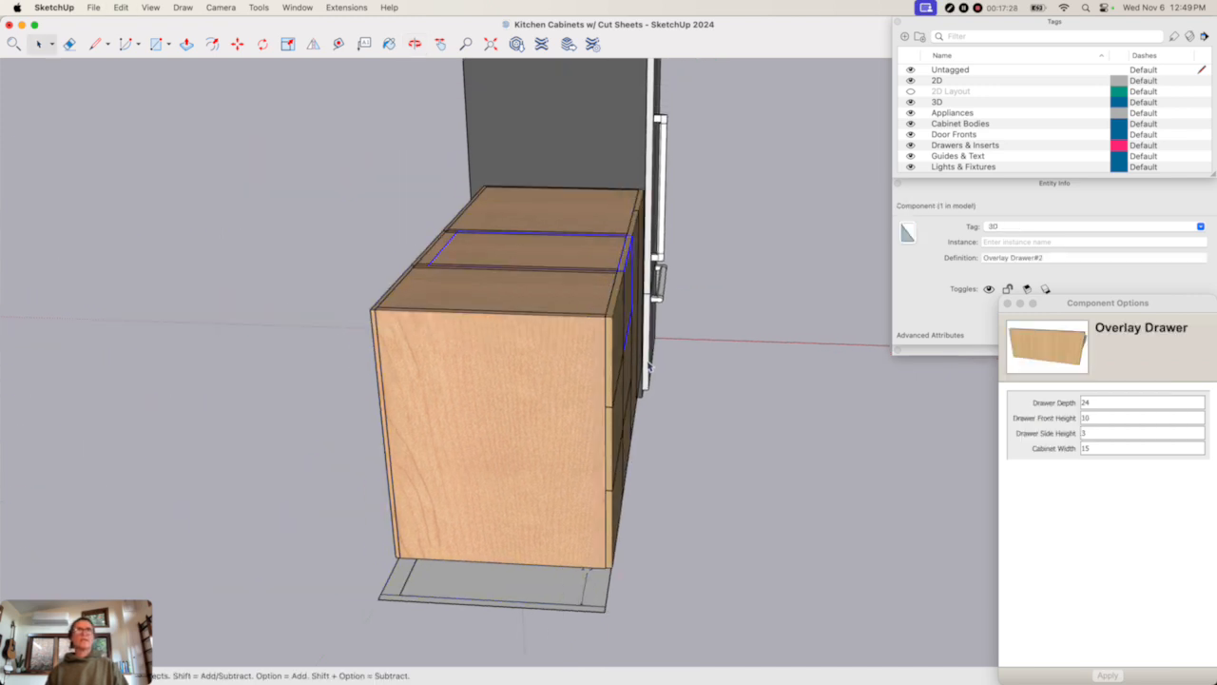
# - Select all three base cabinets together with their doors and drawers and move them back to the rear edge of the floor footprint
pyautogui.moveTo(411, 140); pyautogui.dragTo(799, 665)
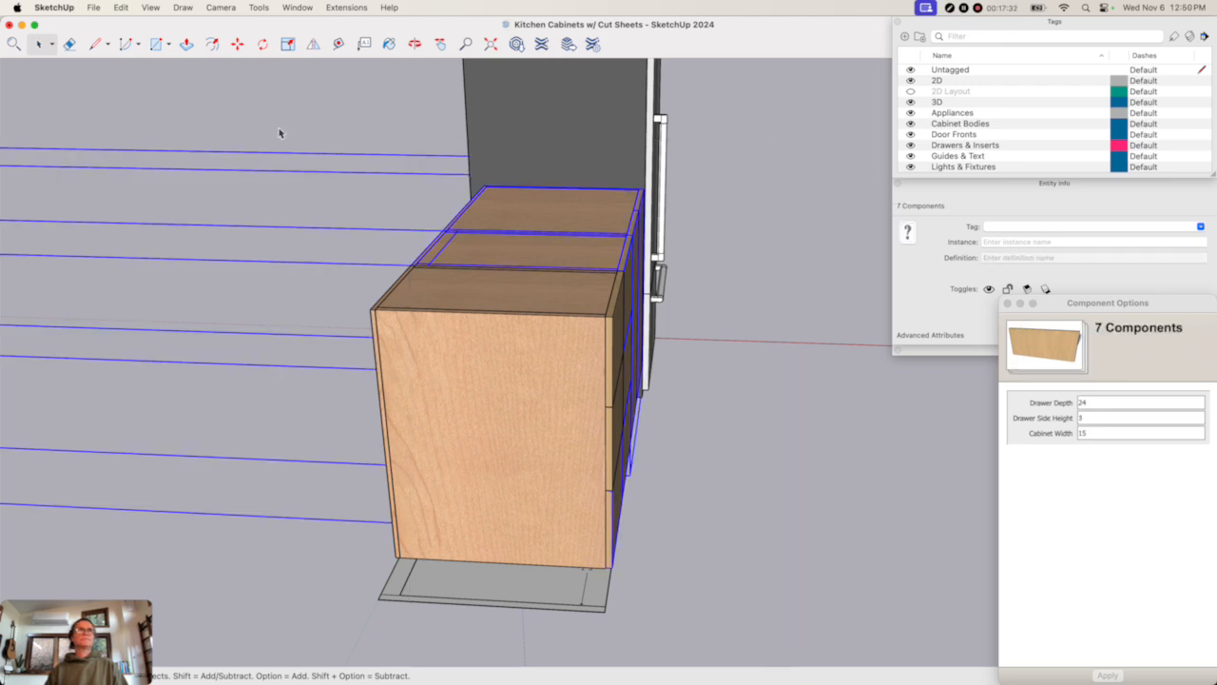
pyautogui.moveTo(277, 127); pyautogui.dragTo(734, 595)
pyautogui.keyDown('shift'); pyautogui.click(455, 289); pyautogui.keyUp('shift')
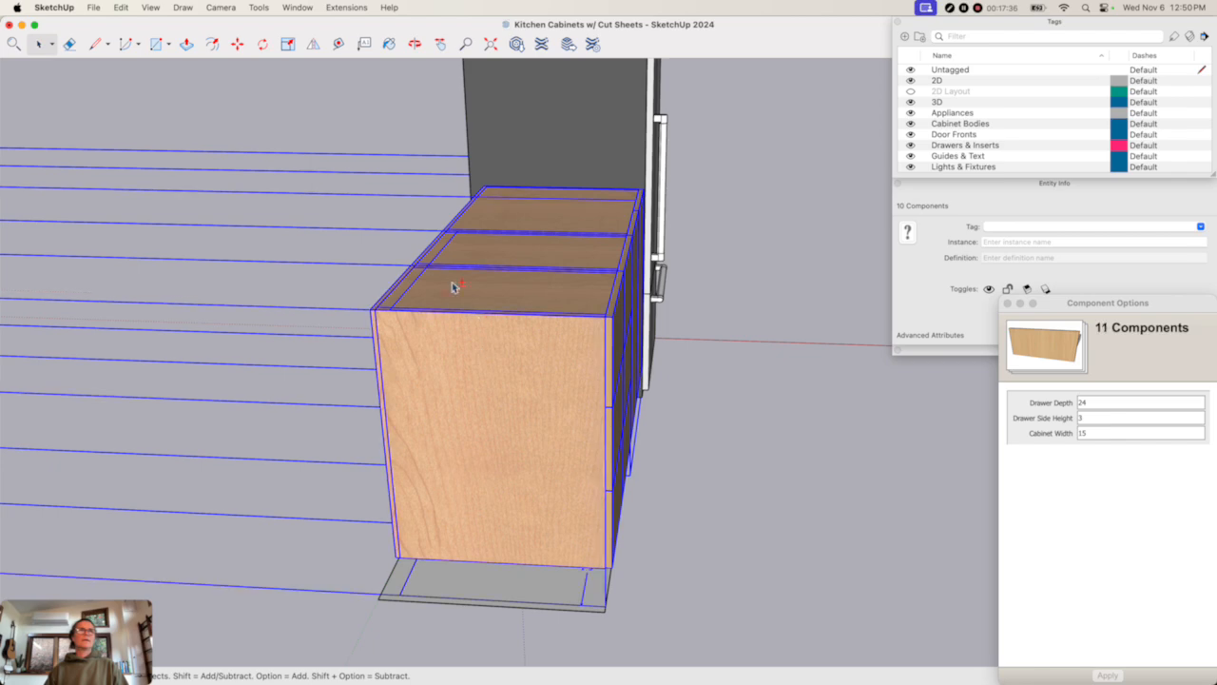
pyautogui.moveTo(464, 516); pyautogui.dragTo(686, 394, button='middle')
pyautogui.press('m')
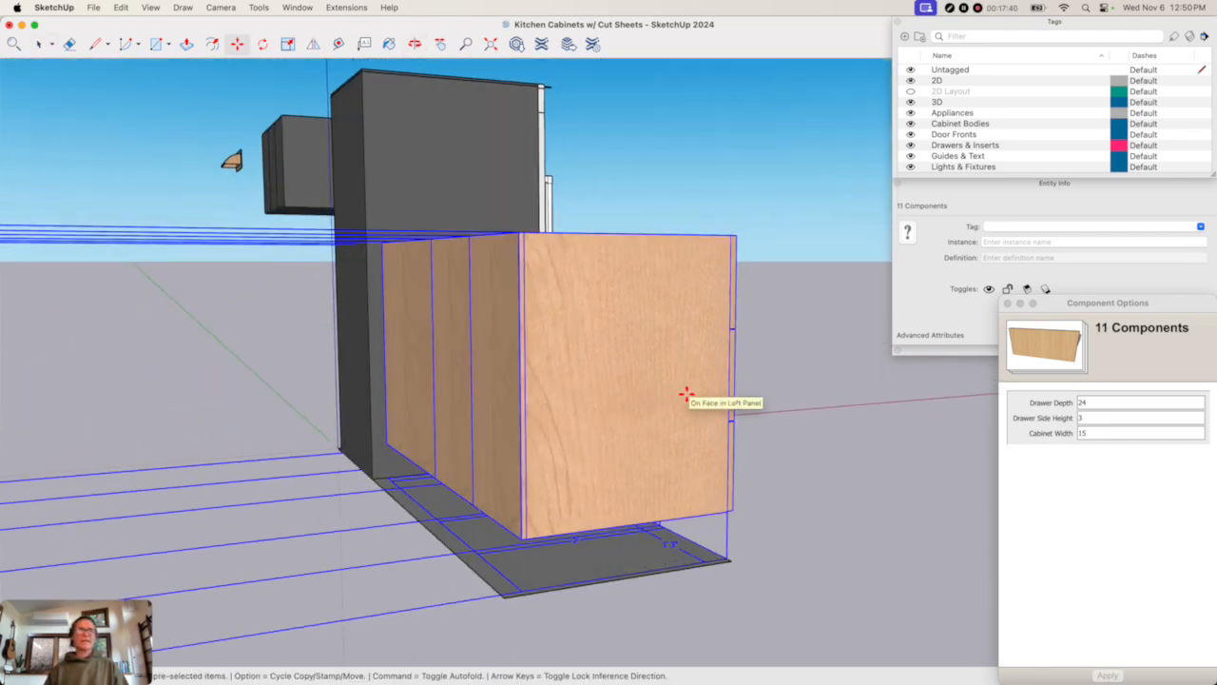
pyautogui.scroll(5, 513, 596)
pyautogui.click(513, 591)
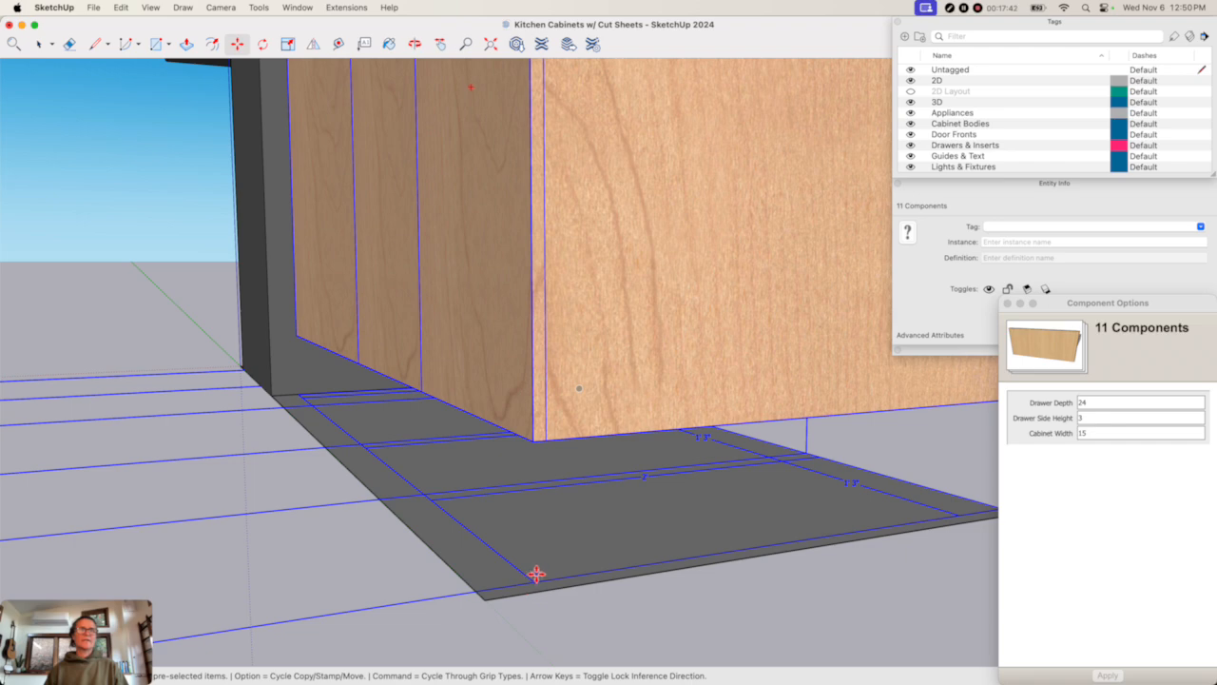
pyautogui.click(483, 589)
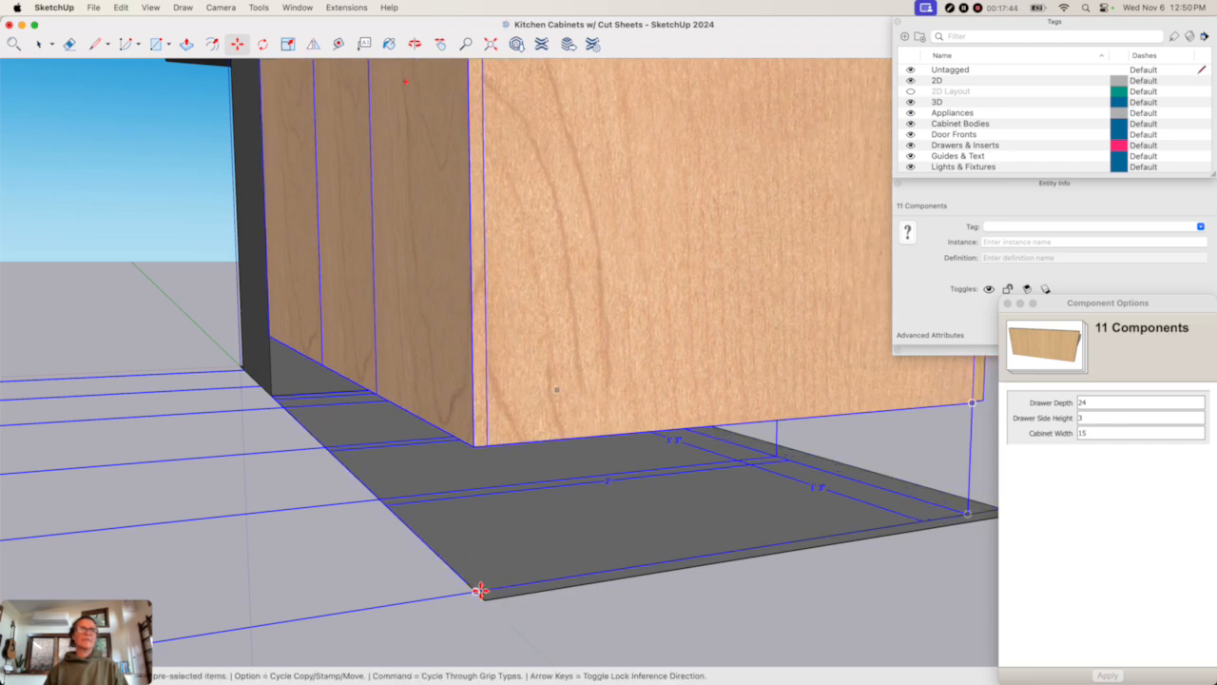
# - Offset the front face of the base cabinet door nearest the fridge inward to outline a Shaker-style frame
pyautogui.scroll(-6, 482, 590)
pyautogui.scroll(-3, 483, 589)
pyautogui.press('space')
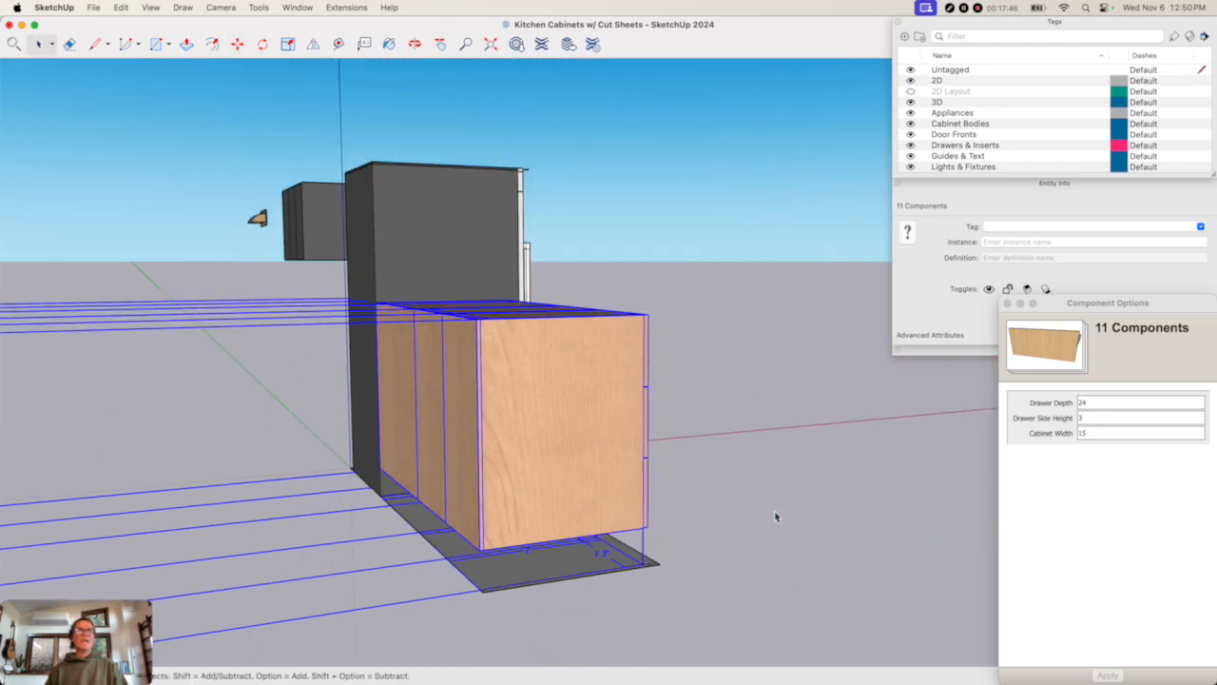
pyautogui.click(777, 517)
pyautogui.press('o')
pyautogui.moveTo(685, 510); pyautogui.dragTo(340, 473)
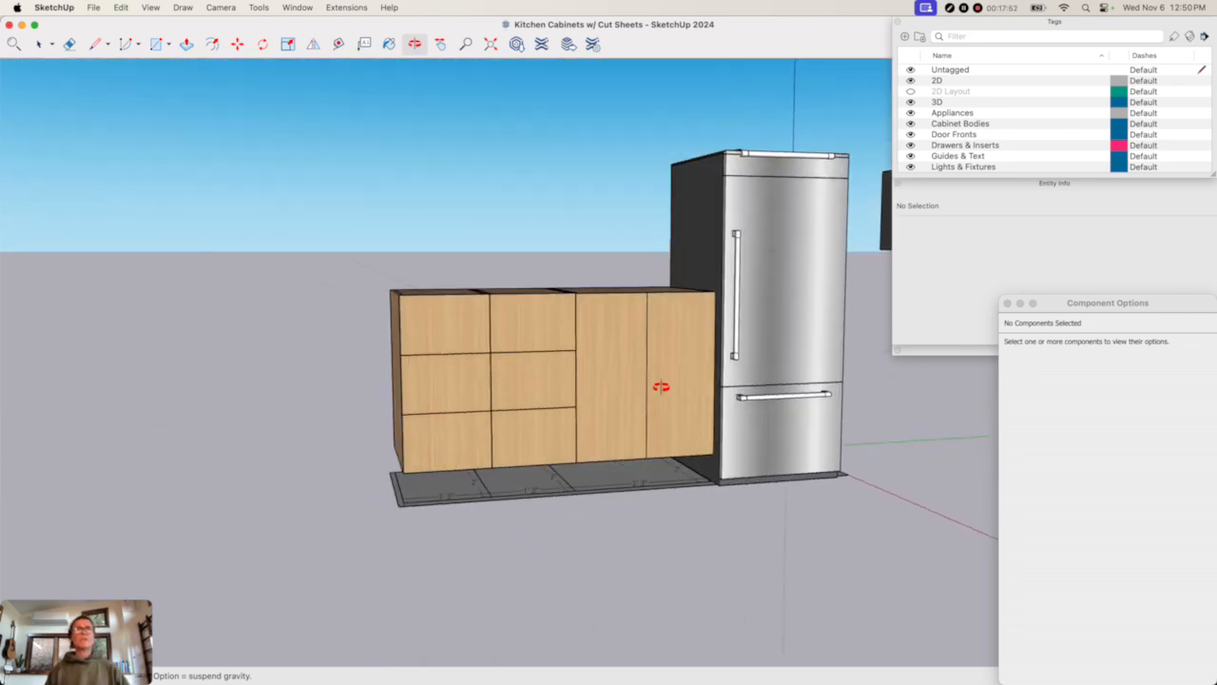
pyautogui.press('space')
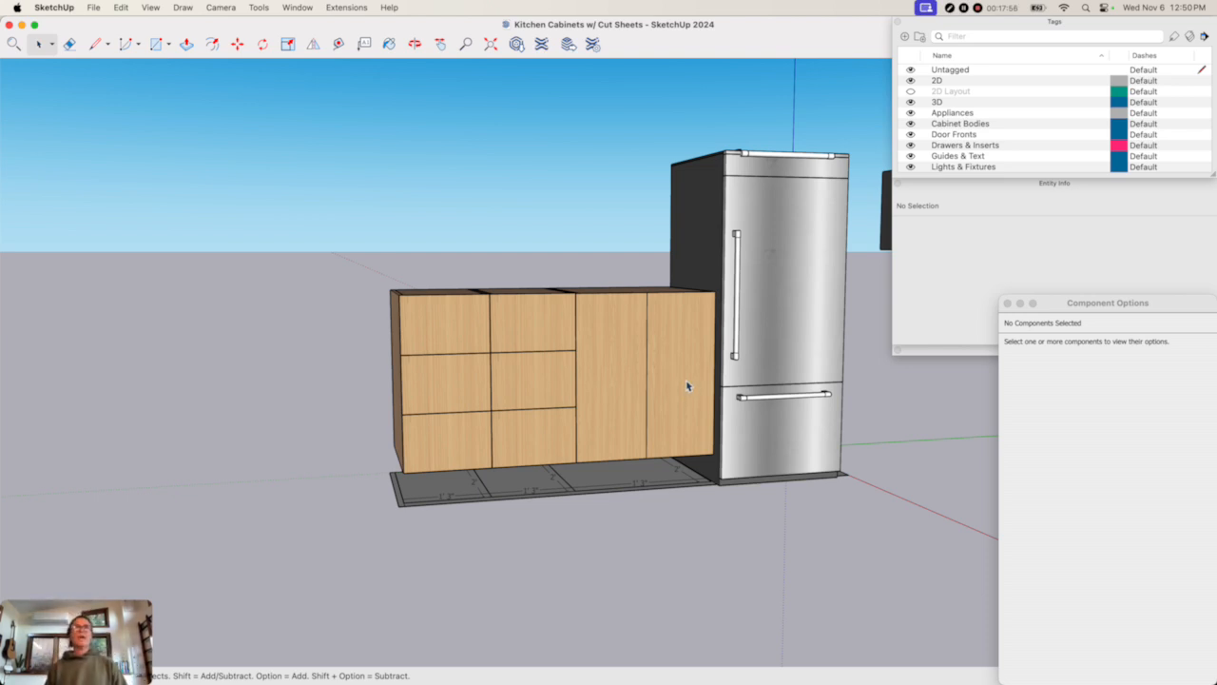
pyautogui.doubleClick(688, 384)
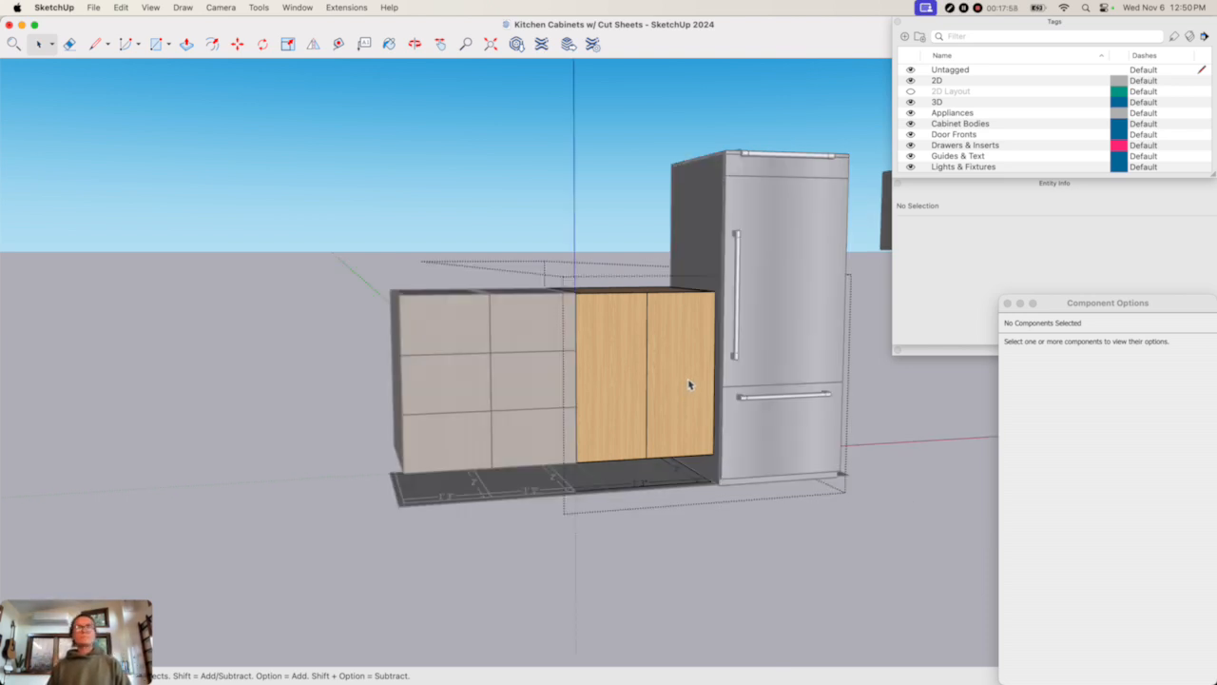
pyautogui.doubleClick(688, 375)
pyautogui.click(689, 368)
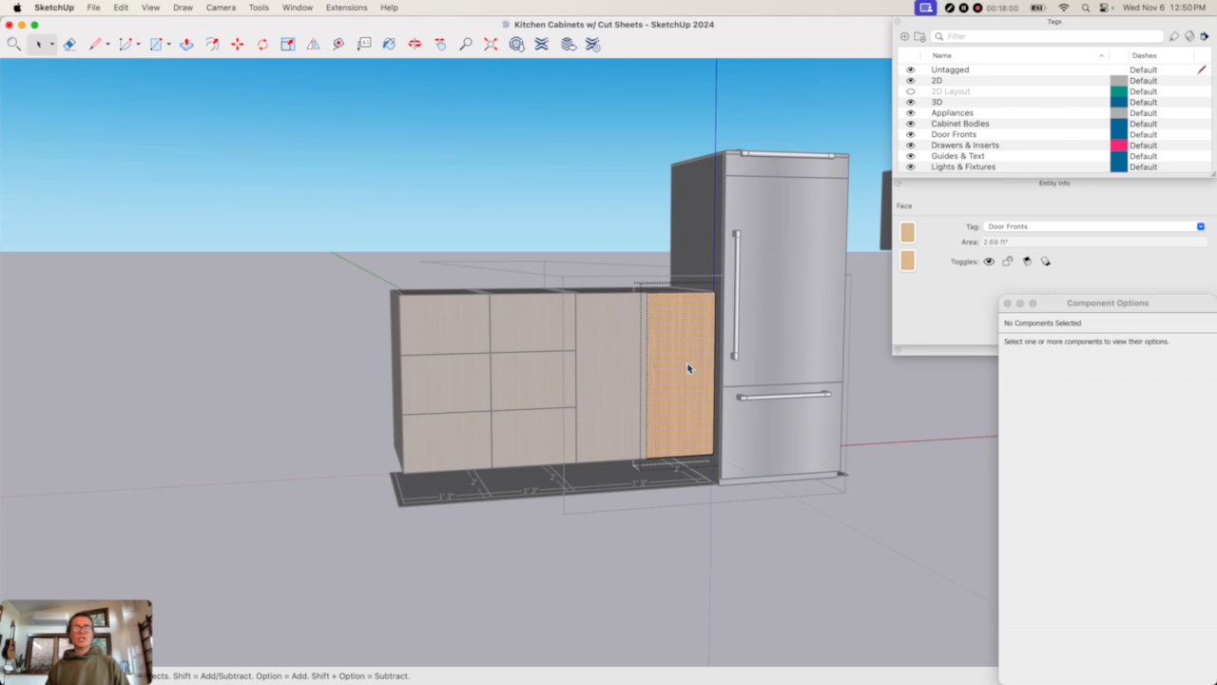
pyautogui.press('f')
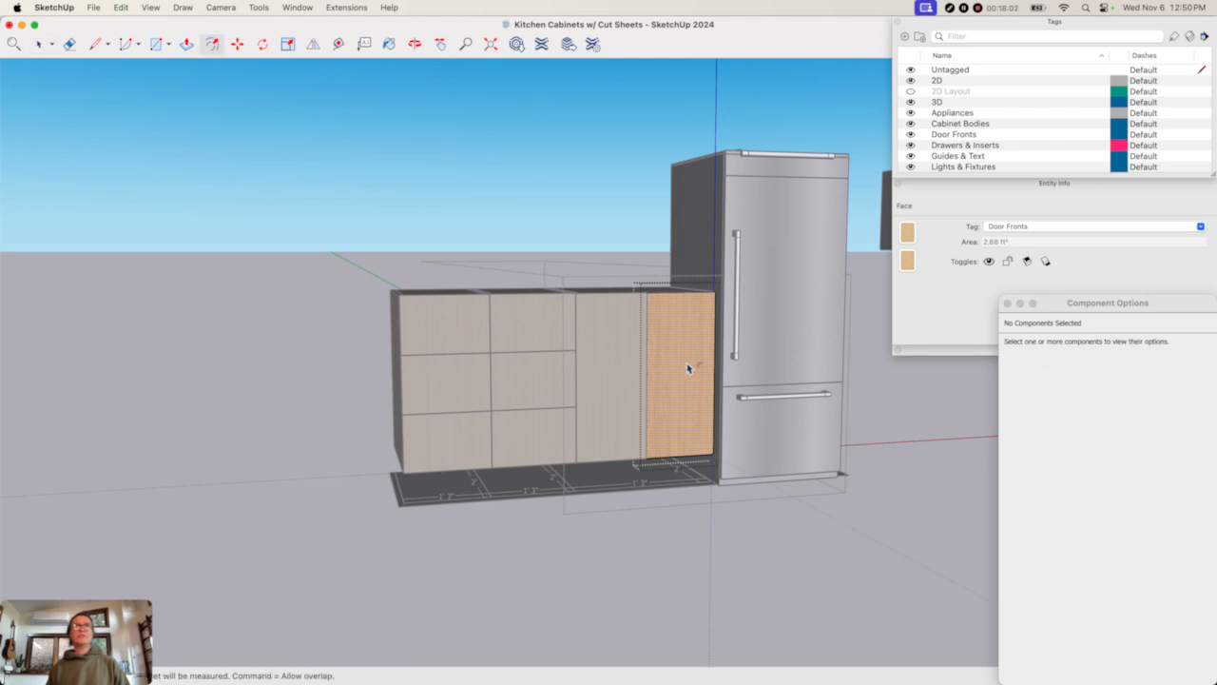
pyautogui.click(253, 8)
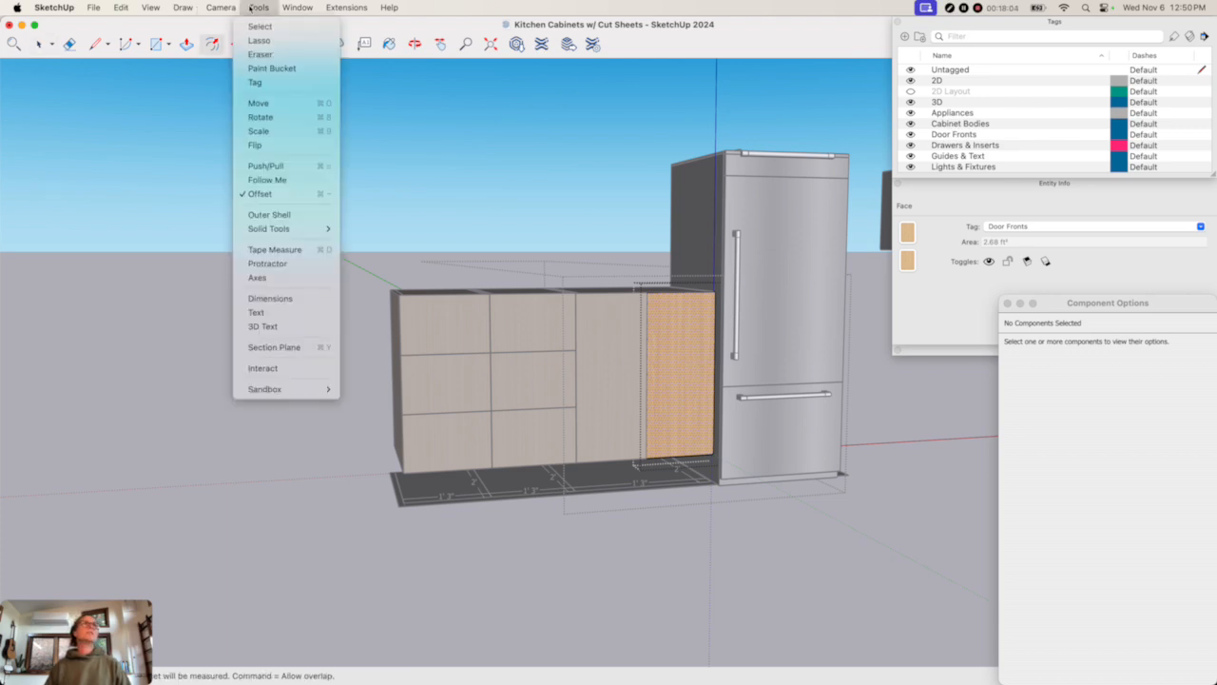
pyautogui.click(262, 193)
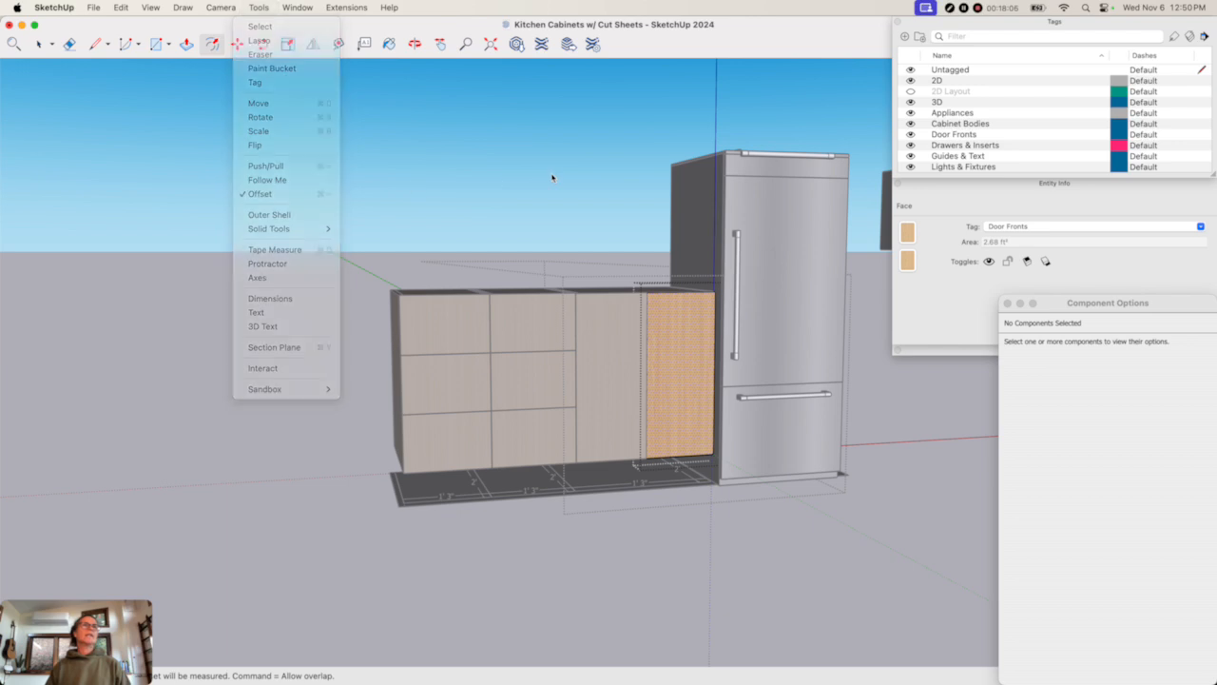
pyautogui.click(685, 310)
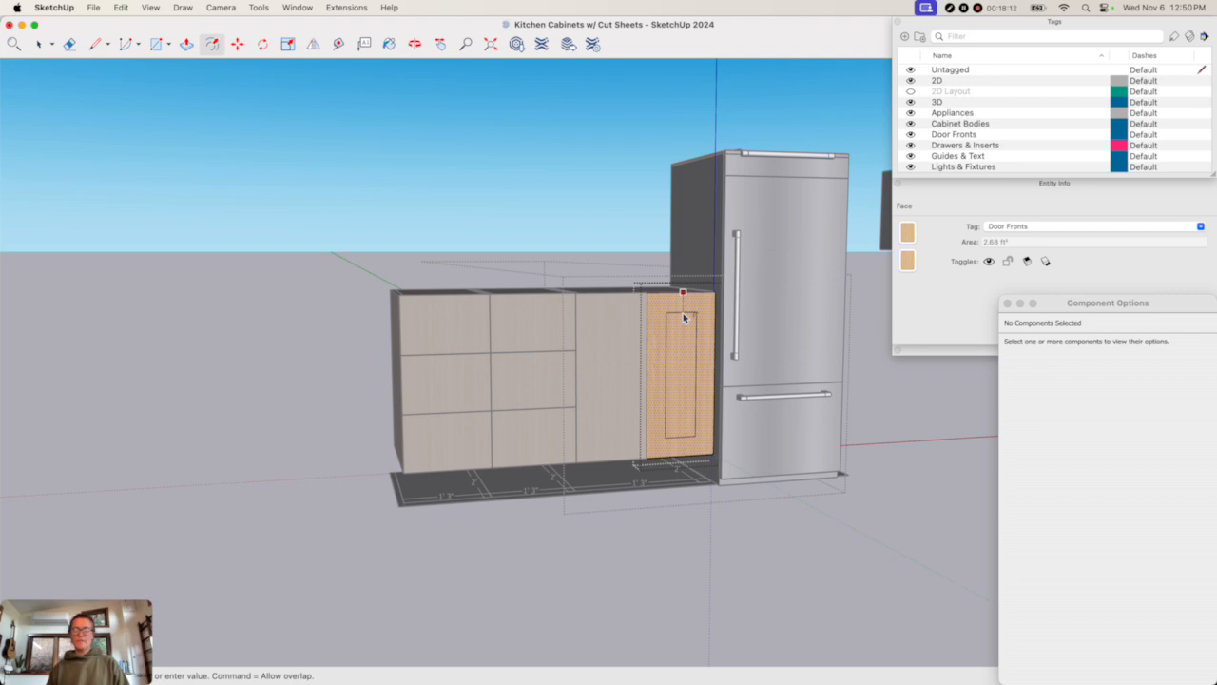
pyautogui.click(684, 317)
# - Recess the inner panel of the door nearest the fridge with Push/Pull and leave the door component
pyautogui.press('space')
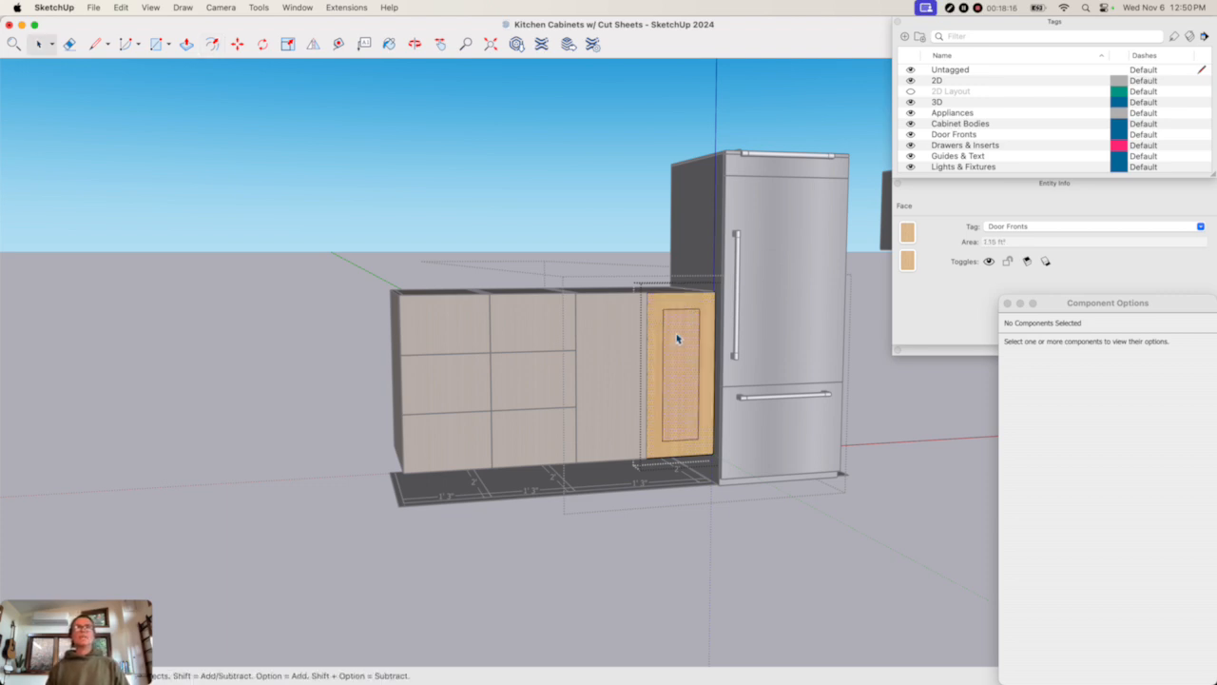
pyautogui.press('p')
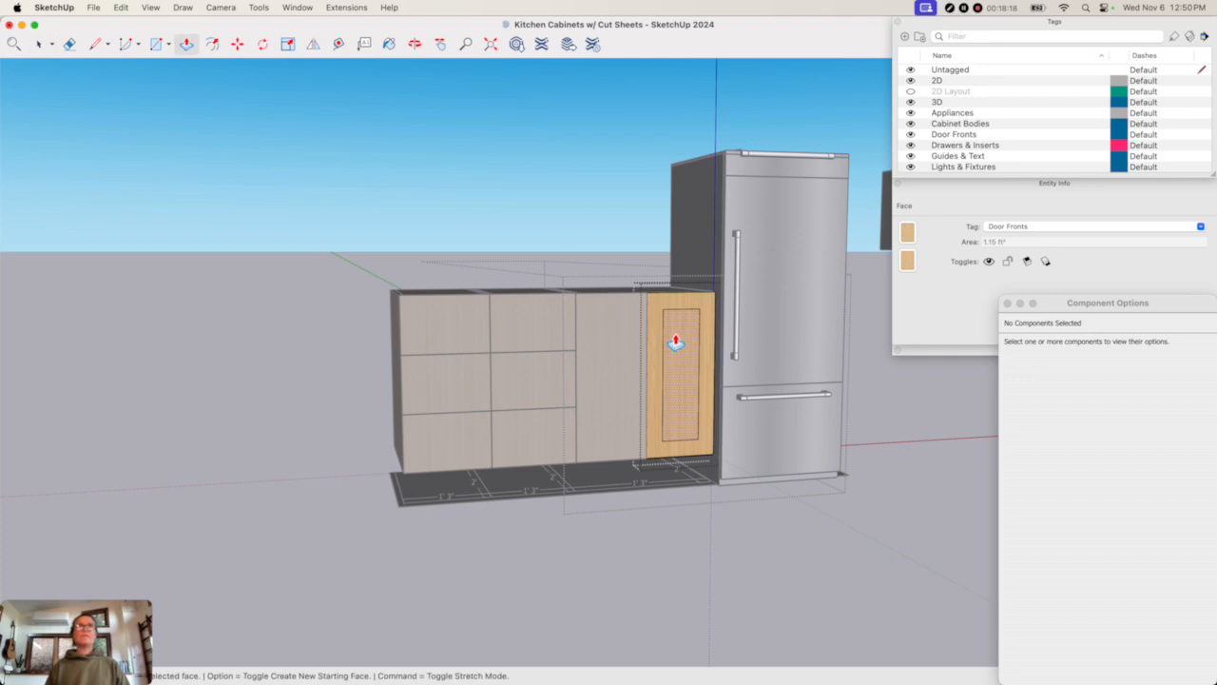
pyautogui.click(250, 8)
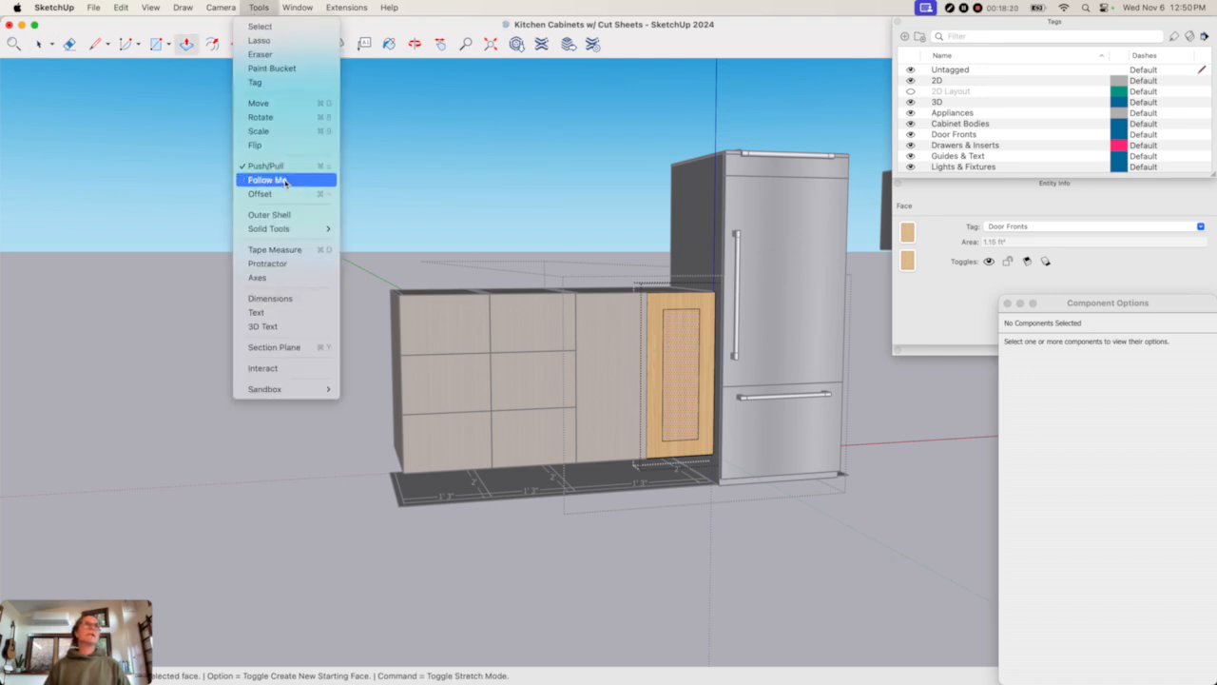
pyautogui.click(626, 186)
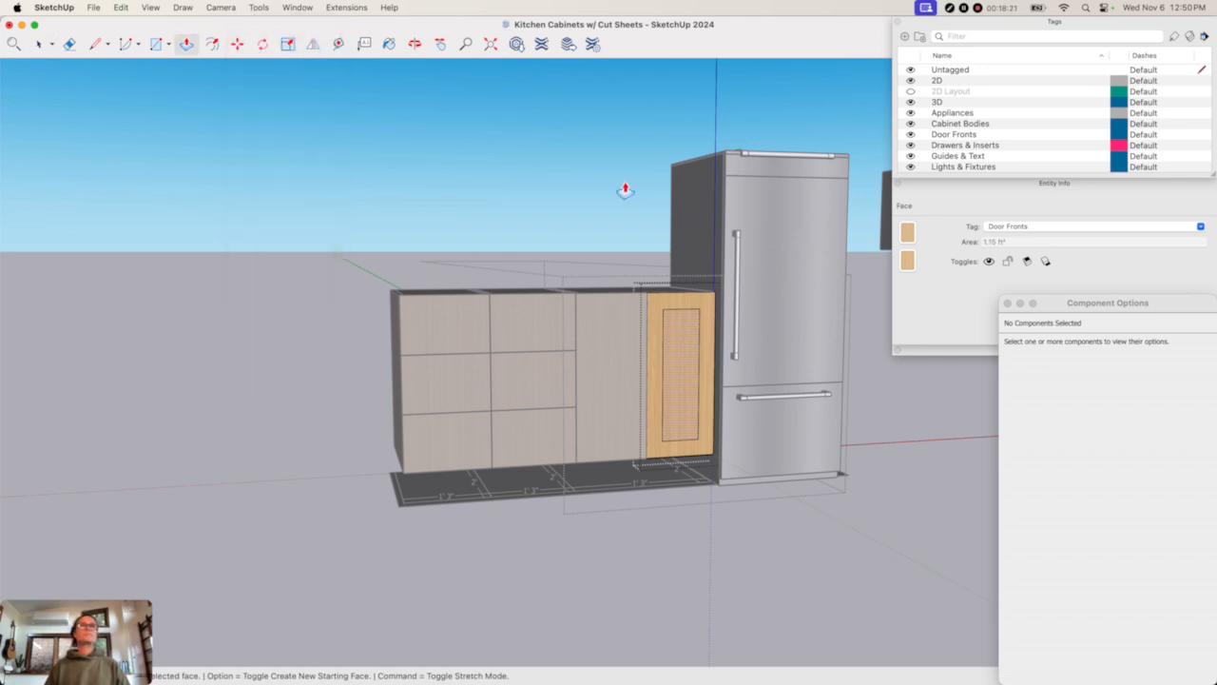
pyautogui.click(690, 355)
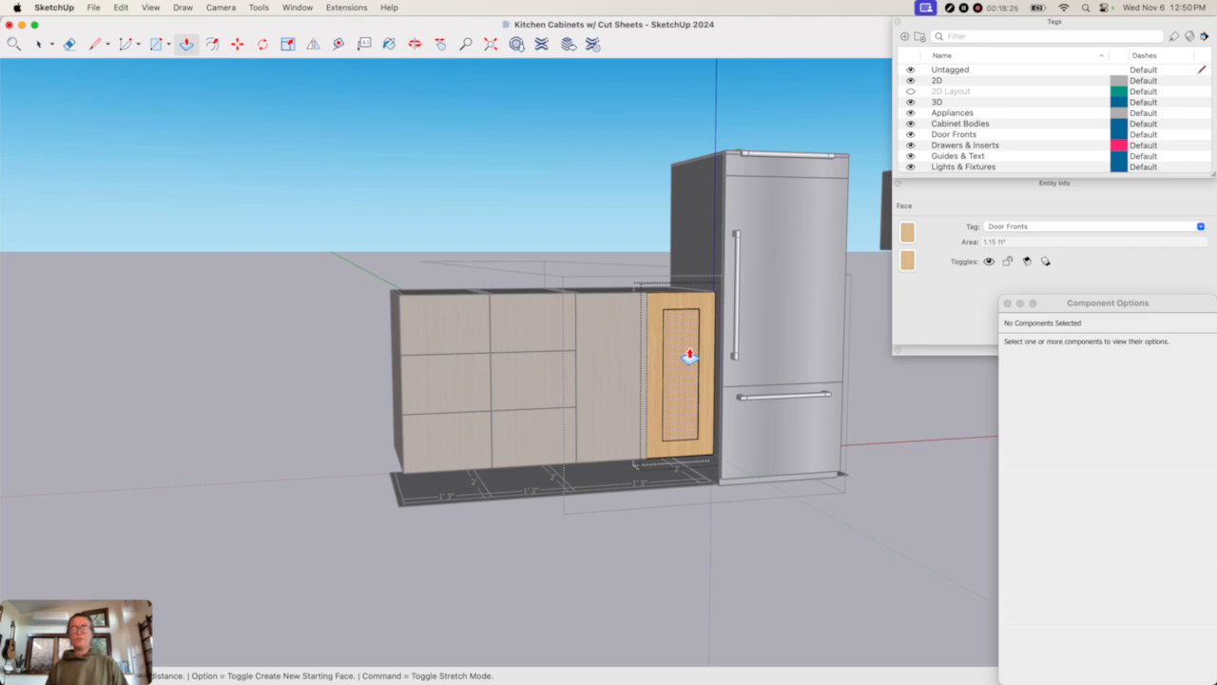
pyautogui.press('space')
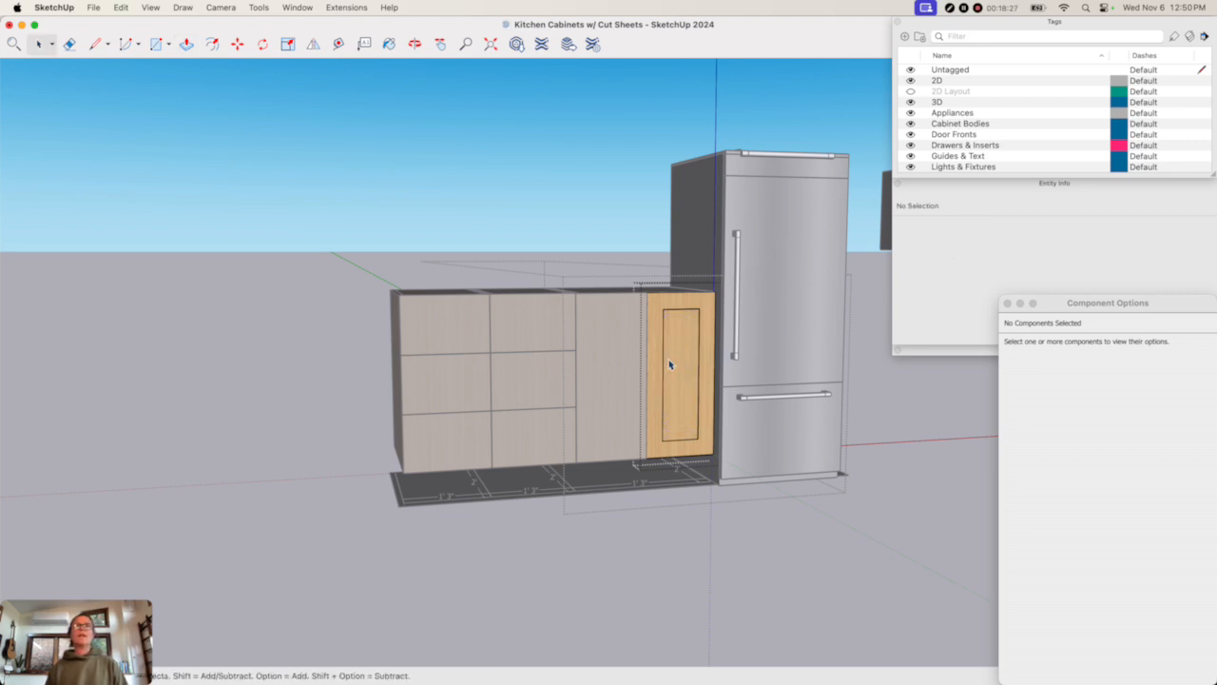
pyautogui.click(566, 188)
pyautogui.click(566, 188)
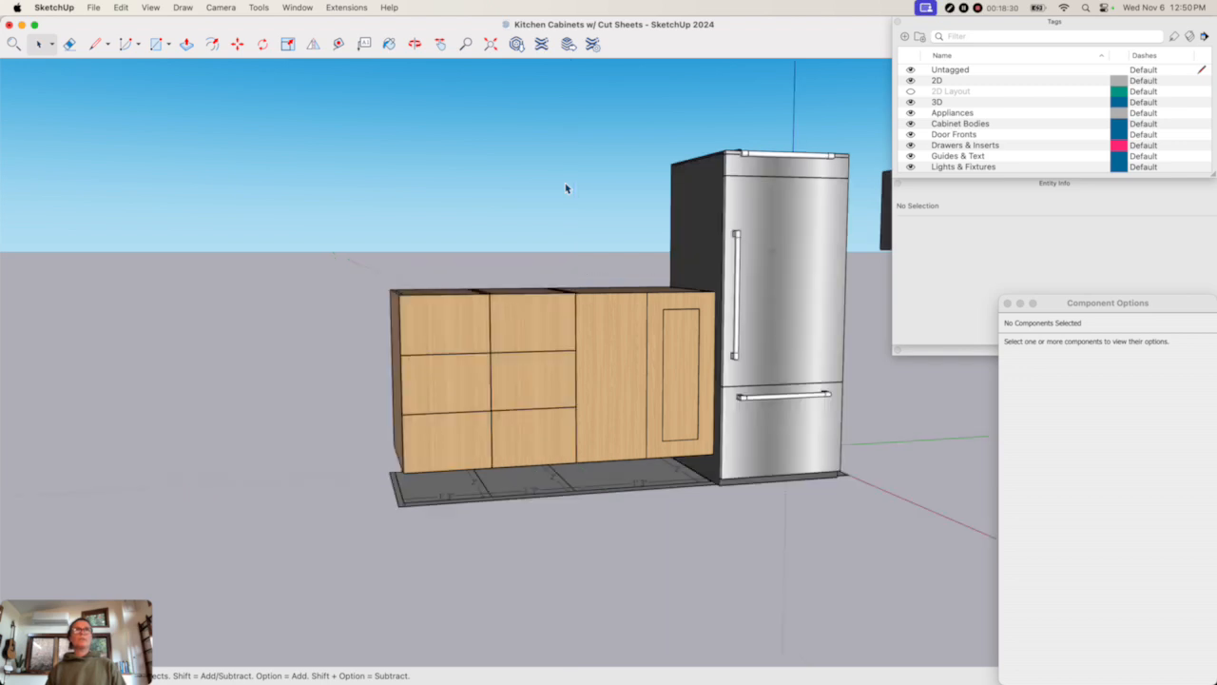
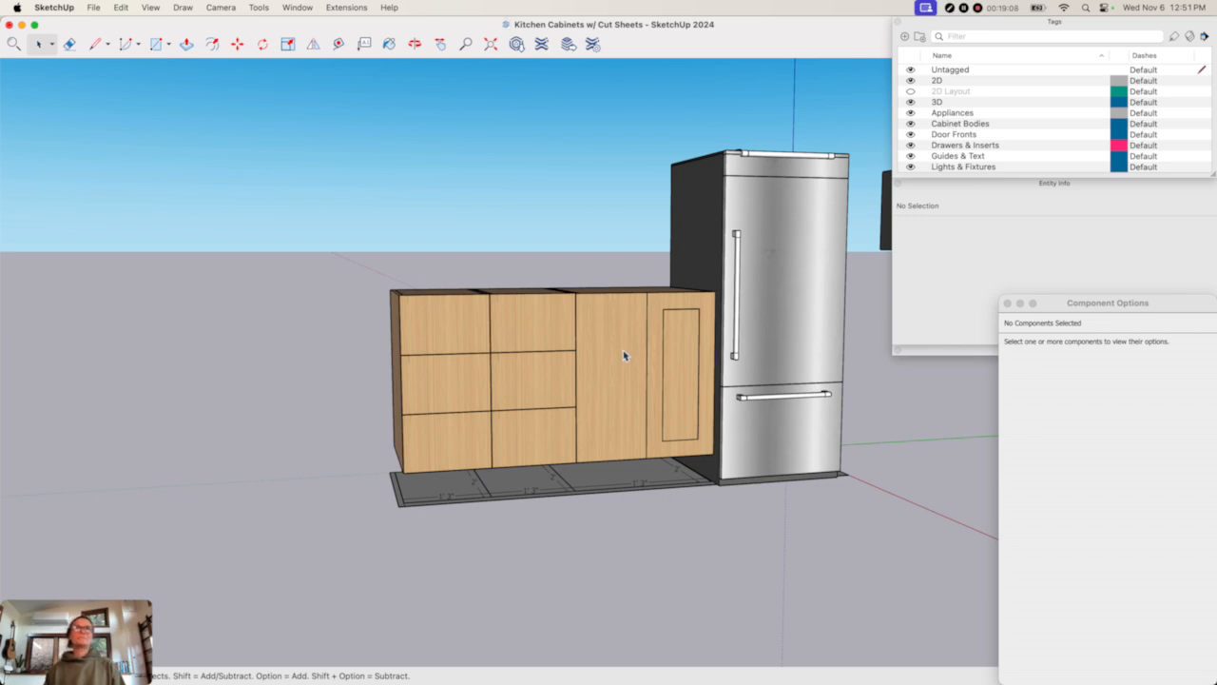
# - Offset the front face of the adjoining door inward by the same frame width as the first door
pyautogui.doubleClick(623, 356)
pyautogui.doubleClick(624, 356)
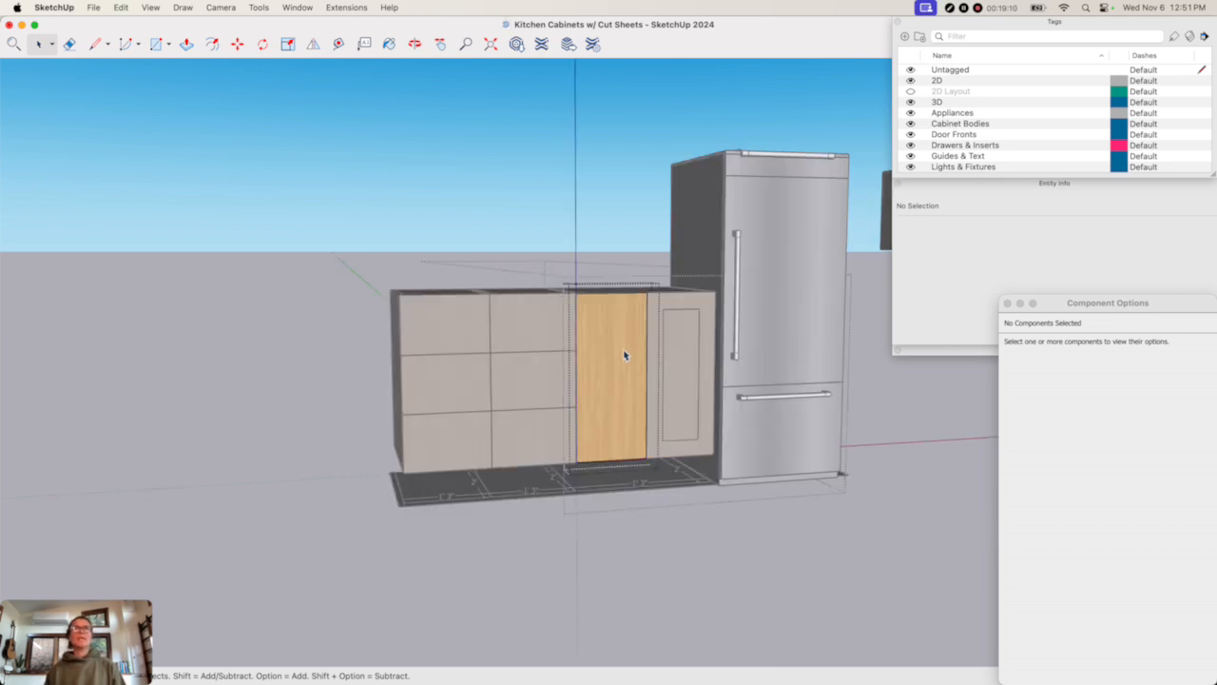
pyautogui.click(624, 355)
pyautogui.press('f')
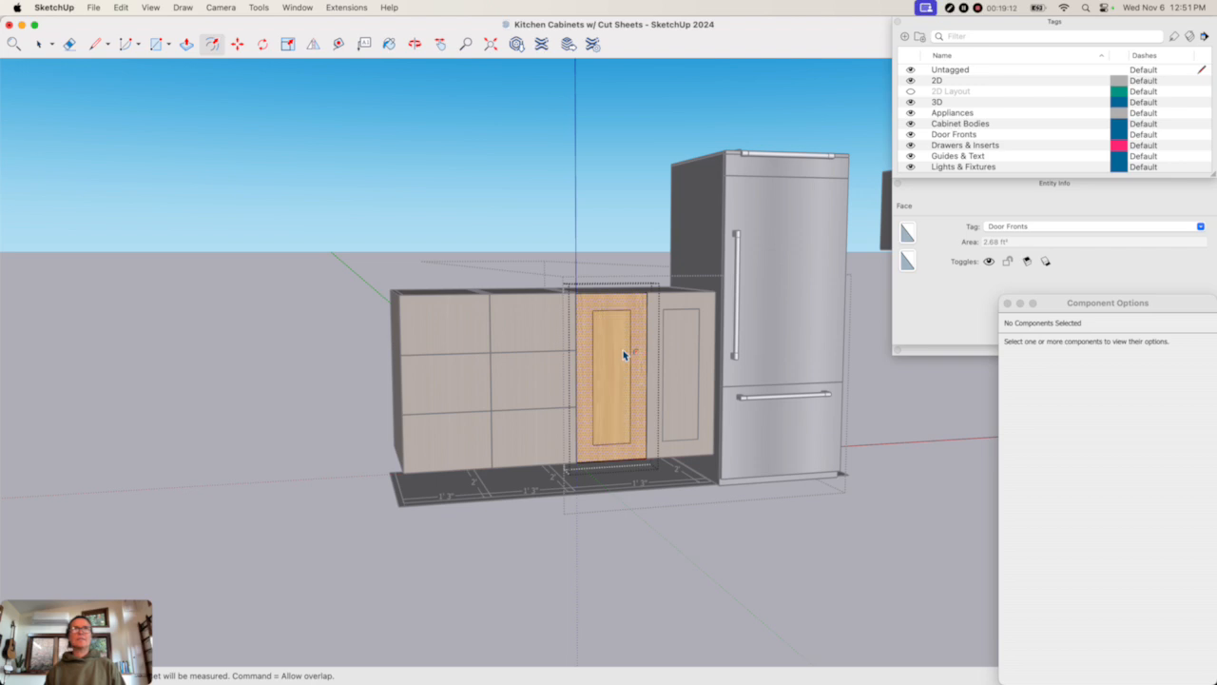
# - Recess the adjoining door's inner panel by the same depth as the first and leave the component
pyautogui.press('space')
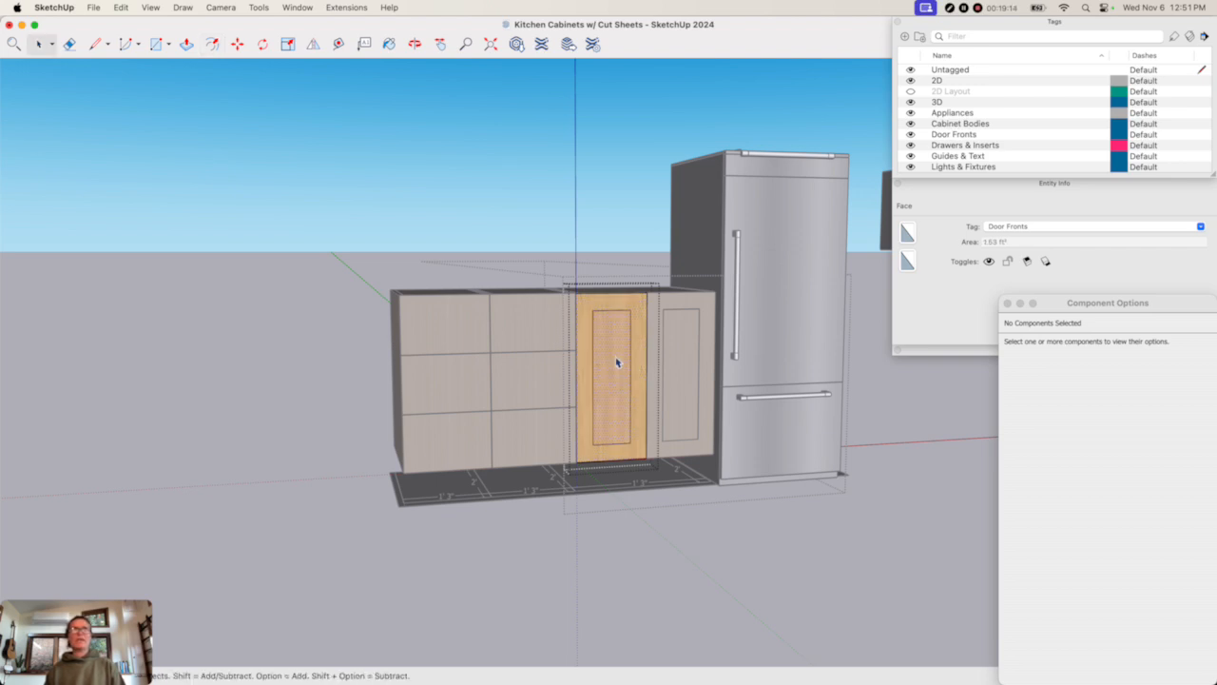
pyautogui.press('p')
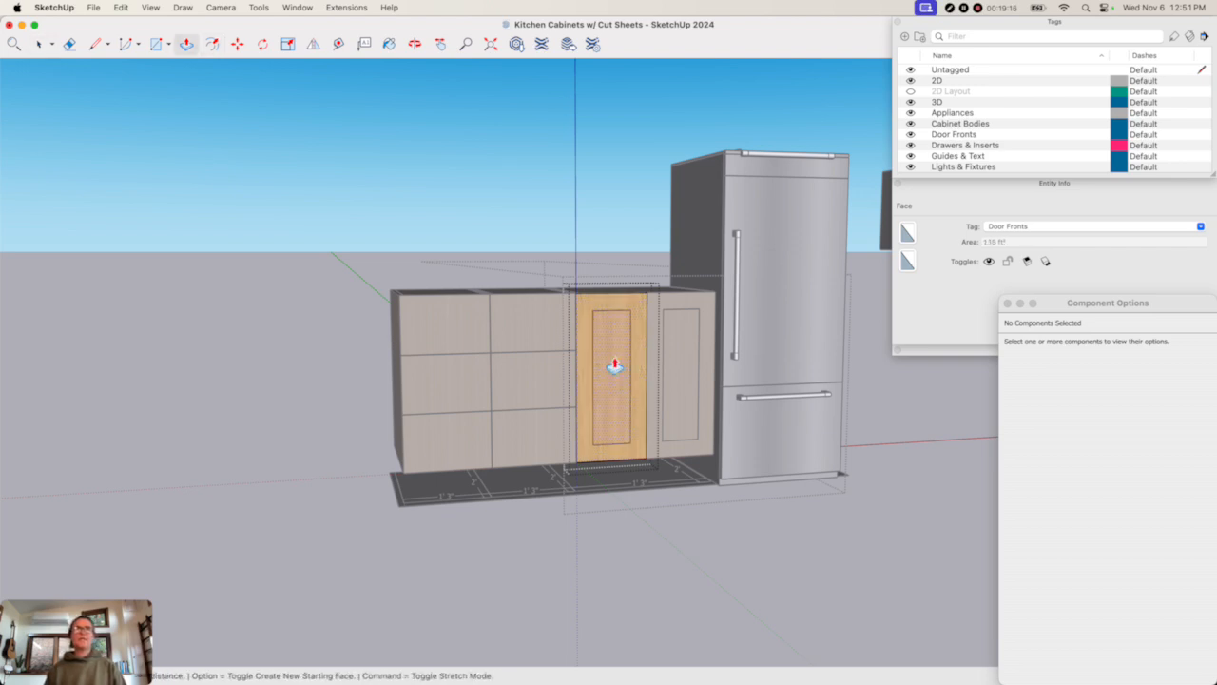
pyautogui.press('space')
pyautogui.press('Escape')
pyautogui.press('Escape')
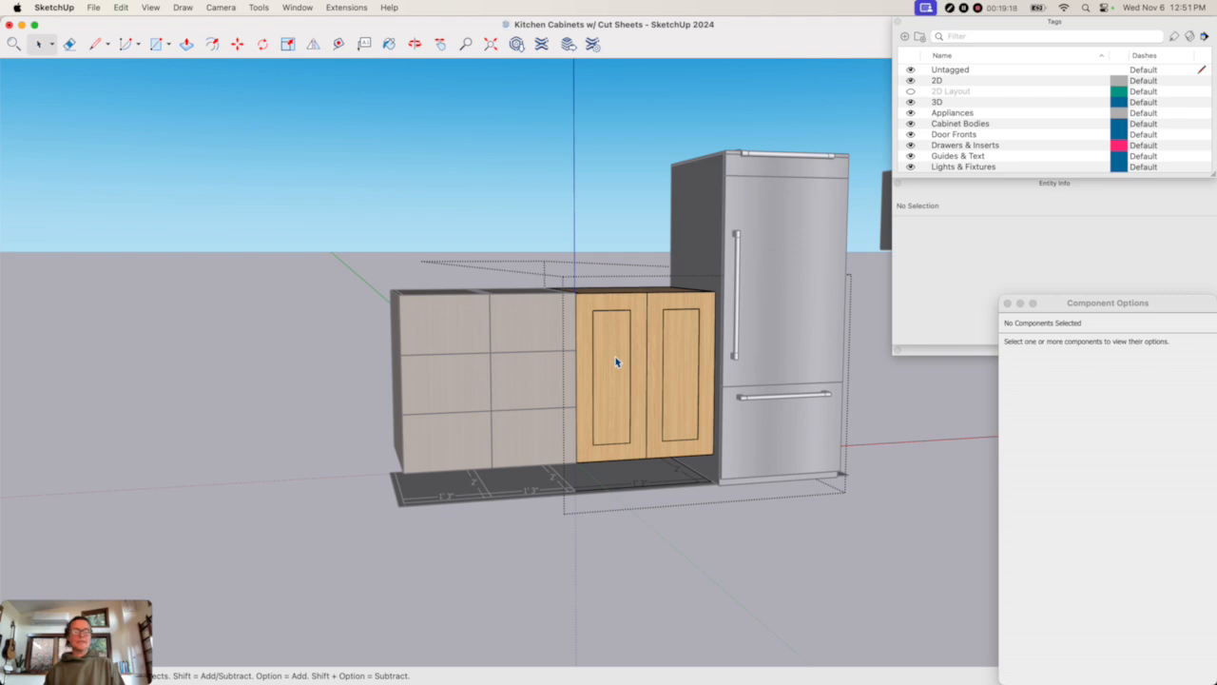
pyautogui.press('Escape')
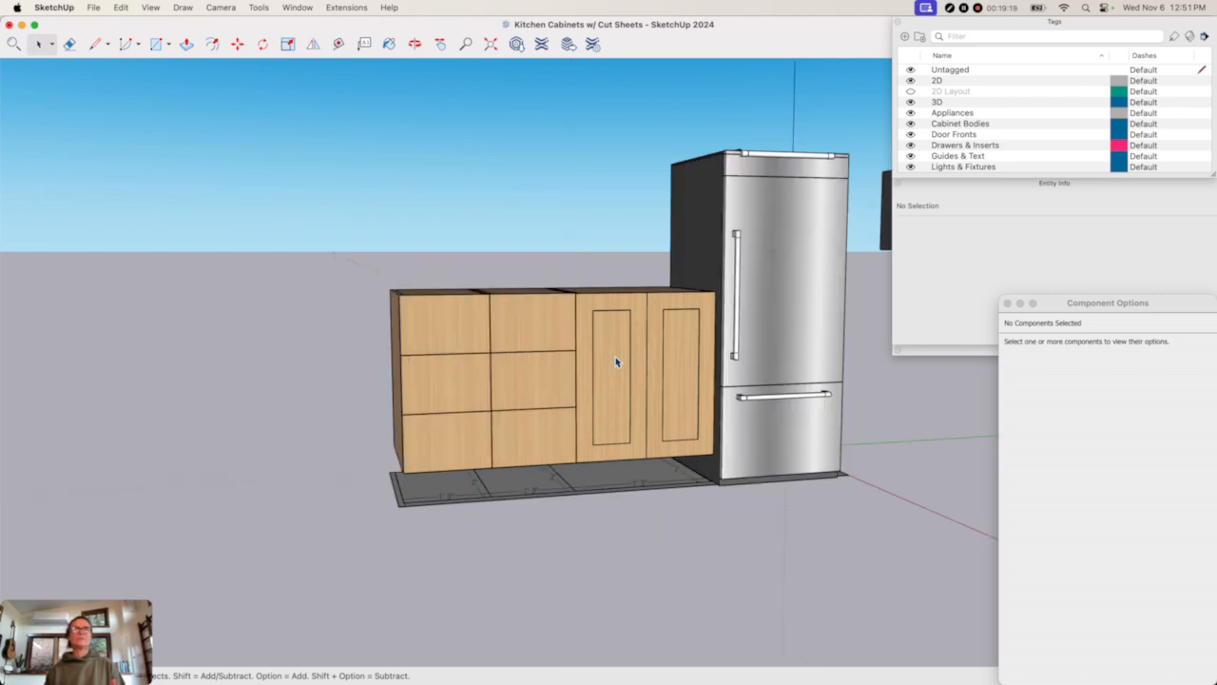
# - Offset the middle cabinet's top drawer front inward by the same frame width and recess its inner panel
pyautogui.doubleClick(549, 324)
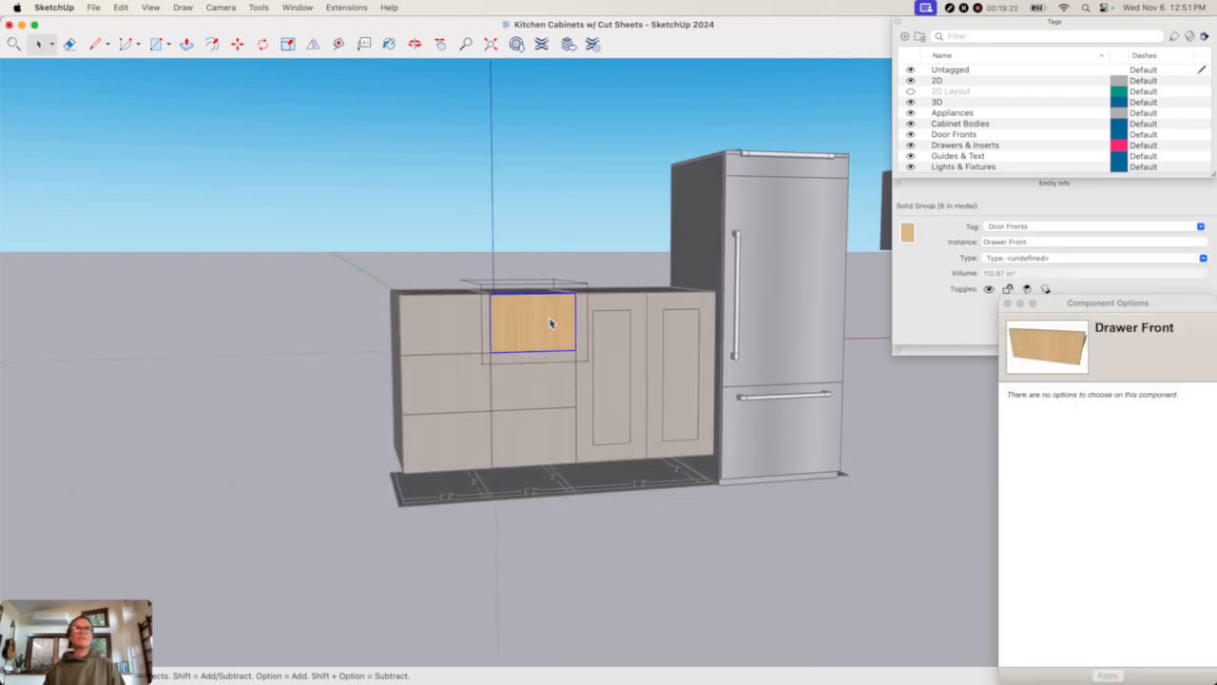
pyautogui.doubleClick(550, 323)
pyautogui.press('f')
pyautogui.doubleClick(552, 324)
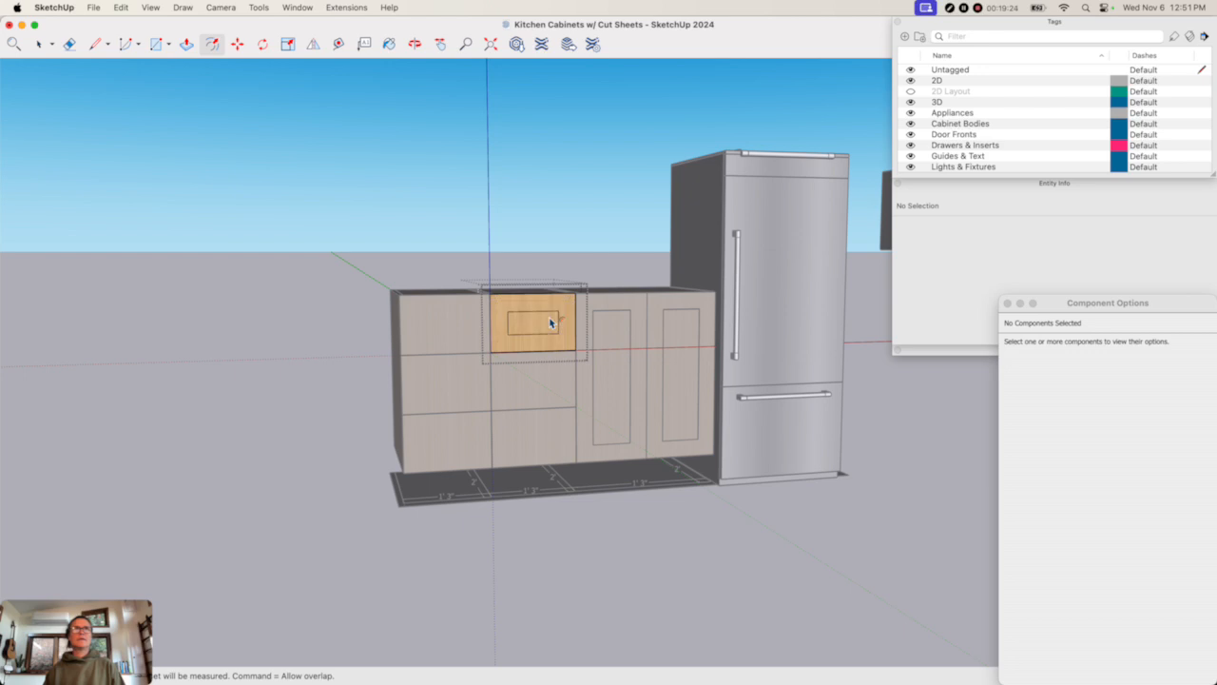
pyautogui.press('space')
pyautogui.click(550, 325)
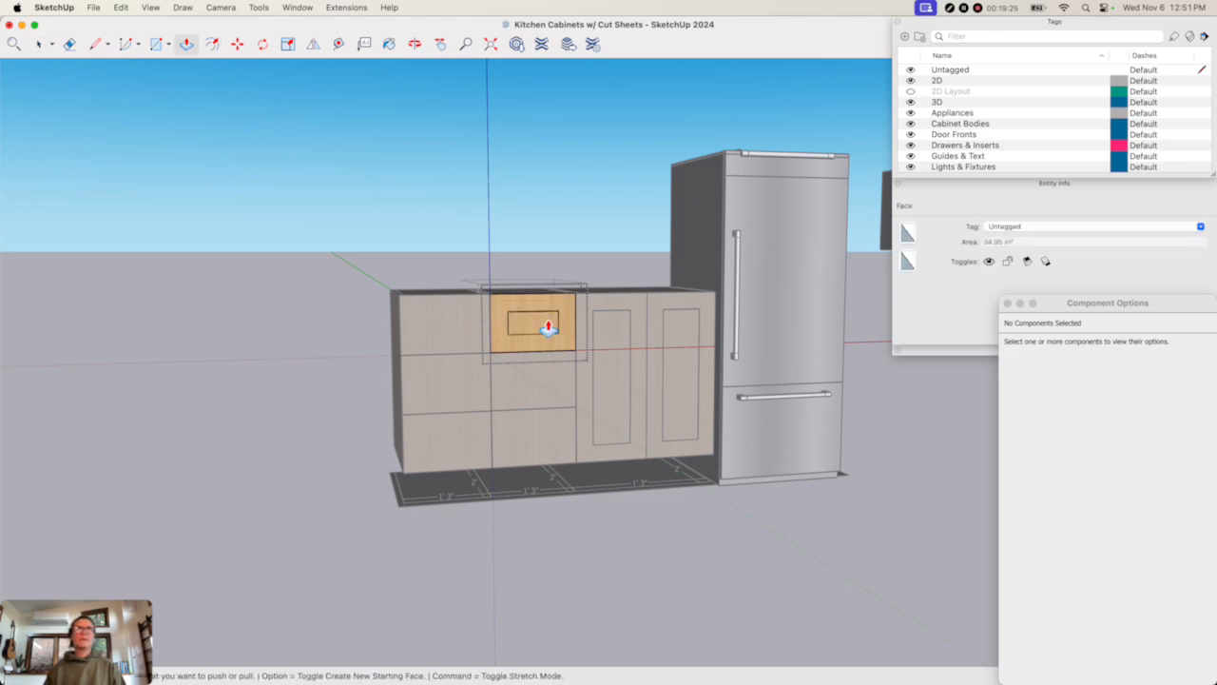
pyautogui.press('Escape')
pyautogui.press('Escape')
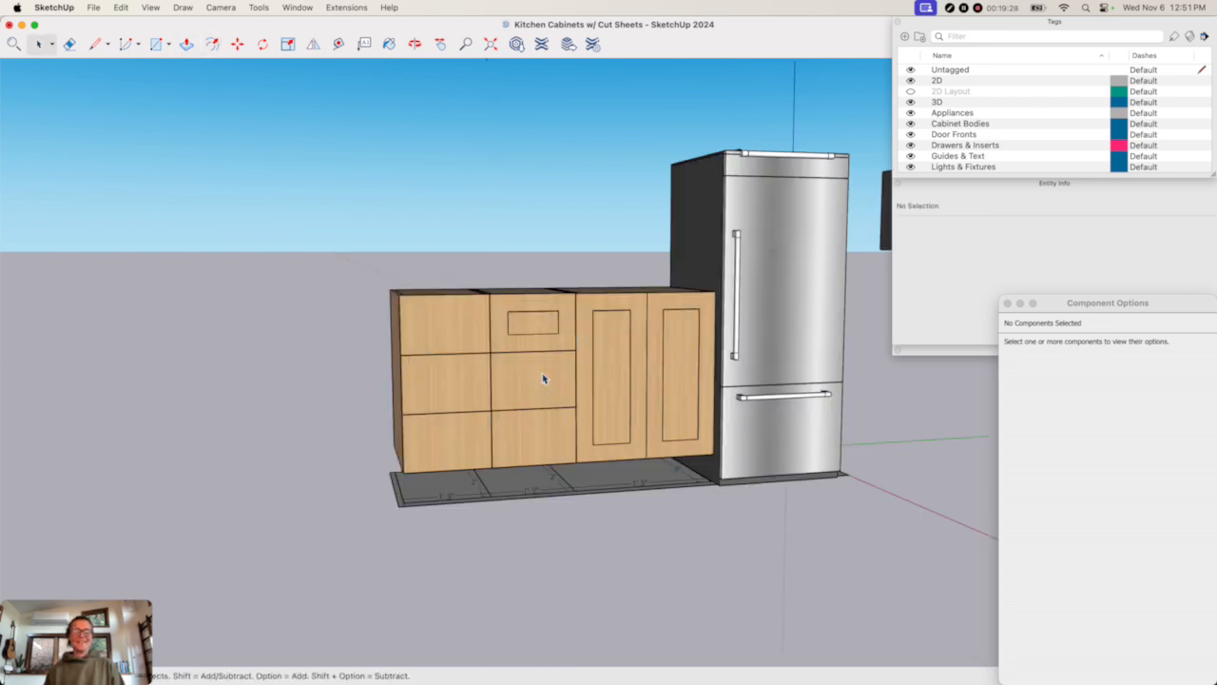
# - Add the same offset frame and recessed panel to the middle drawer front of the middle cabinet
pyautogui.doubleClick(544, 378)
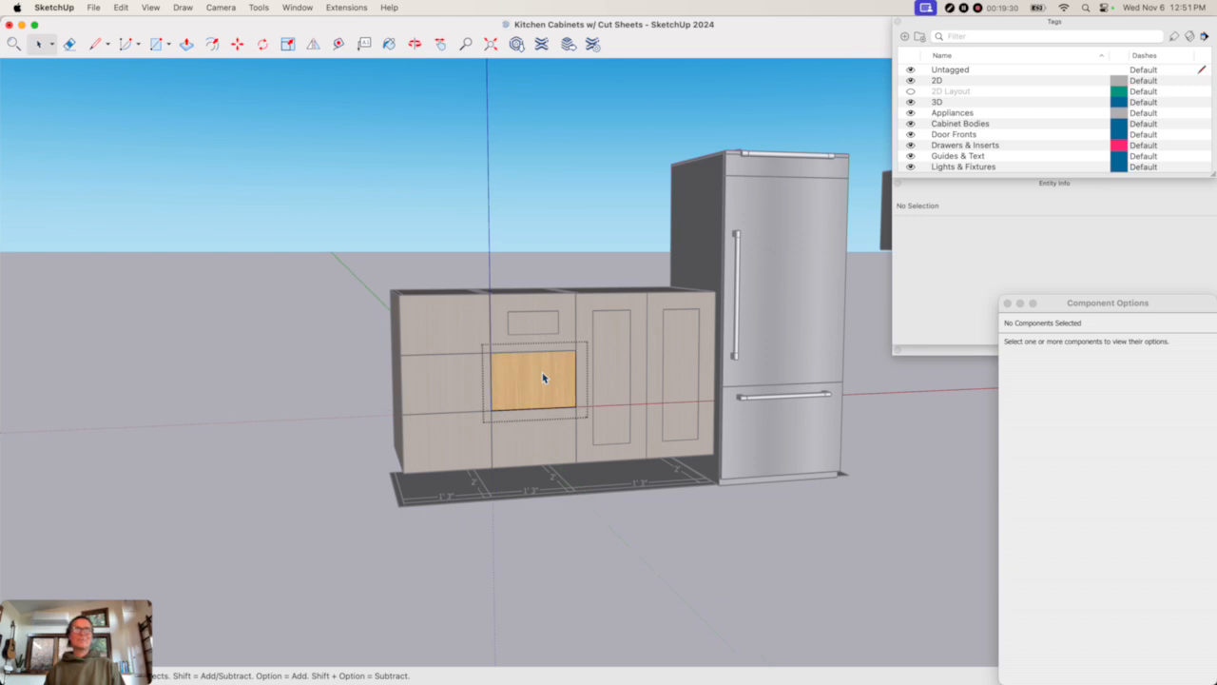
pyautogui.click(544, 379)
pyautogui.press('f')
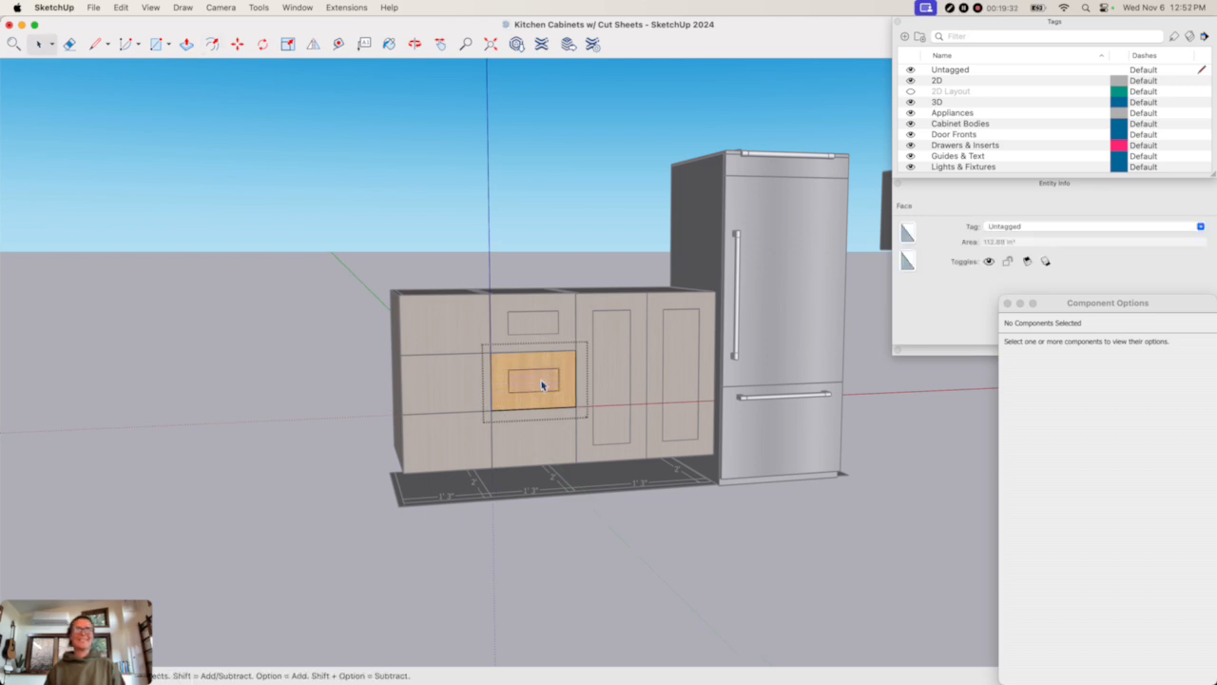
pyautogui.click(542, 384)
pyautogui.press('space')
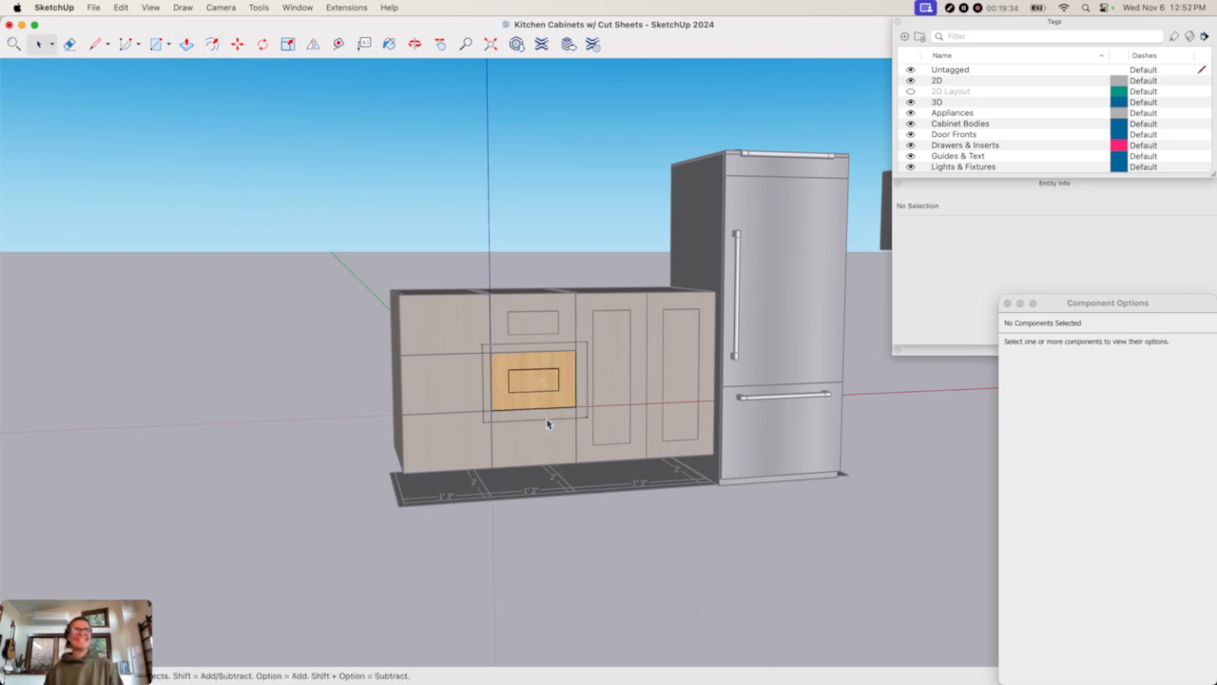
# - Offset the face of the middle cabinet's bottom drawer front inward by the same frame width
pyautogui.doubleClick(549, 436)
pyautogui.click(557, 432)
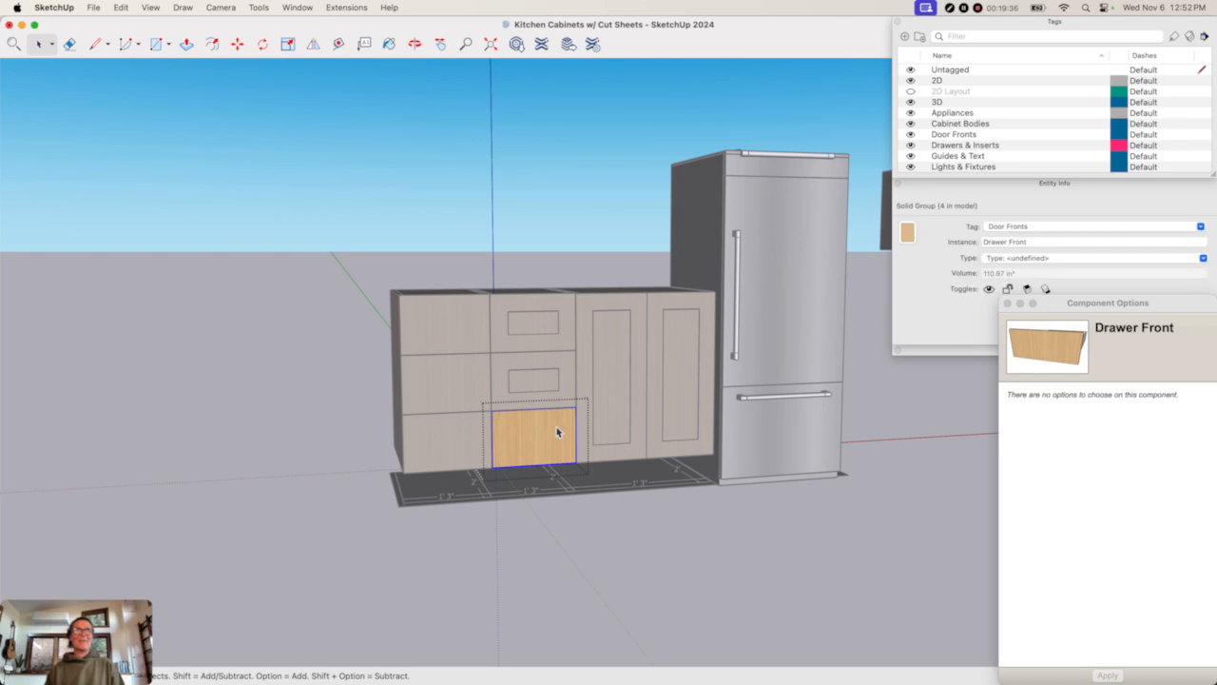
pyautogui.doubleClick(557, 431)
pyautogui.click(558, 430)
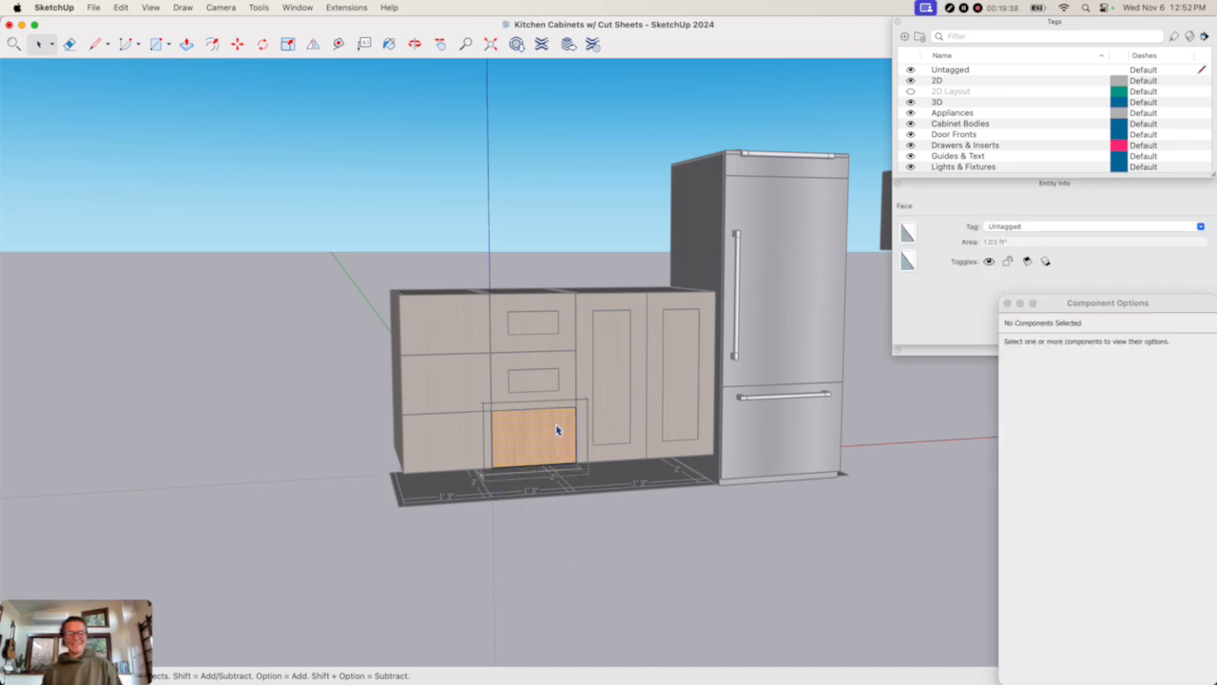
pyautogui.press('f')
pyautogui.doubleClick(558, 431)
# - Recess the inner panel of the middle cabinet's bottom drawer front by the same depth and leave the drawer
pyautogui.press('space')
pyautogui.click(552, 436)
pyautogui.moveTo(552, 434); pyautogui.dragTo(550, 431, button='middle')
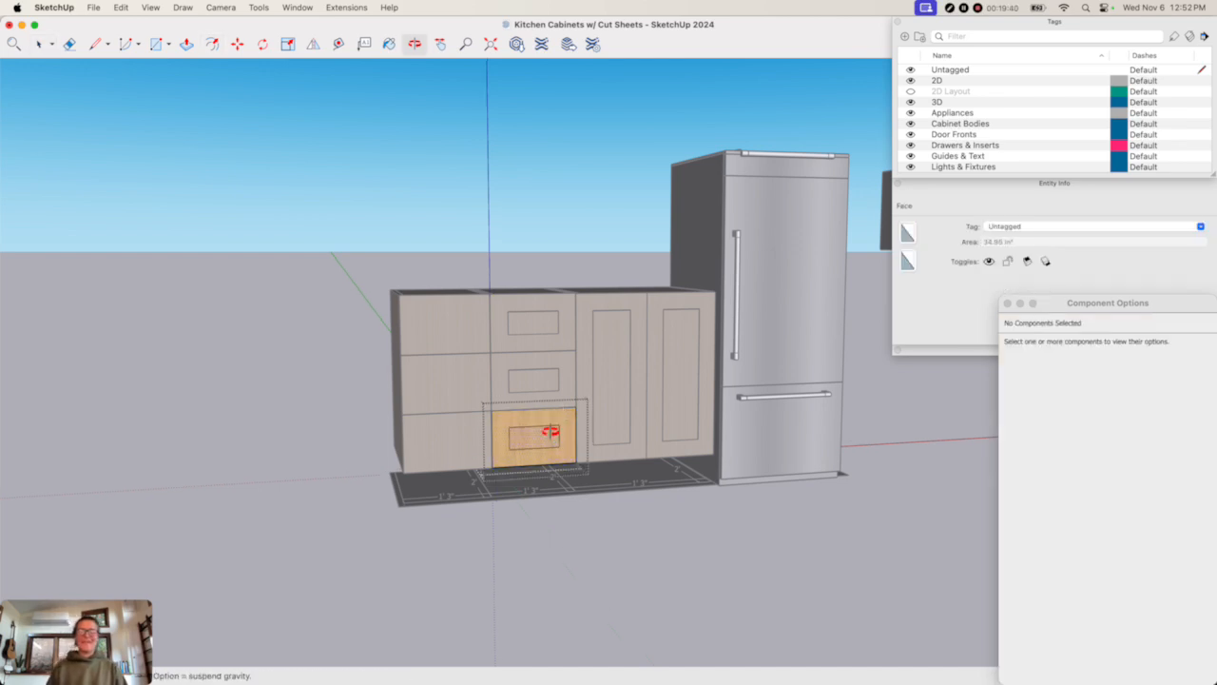
pyautogui.press('p')
pyautogui.press('space')
pyautogui.click(556, 473)
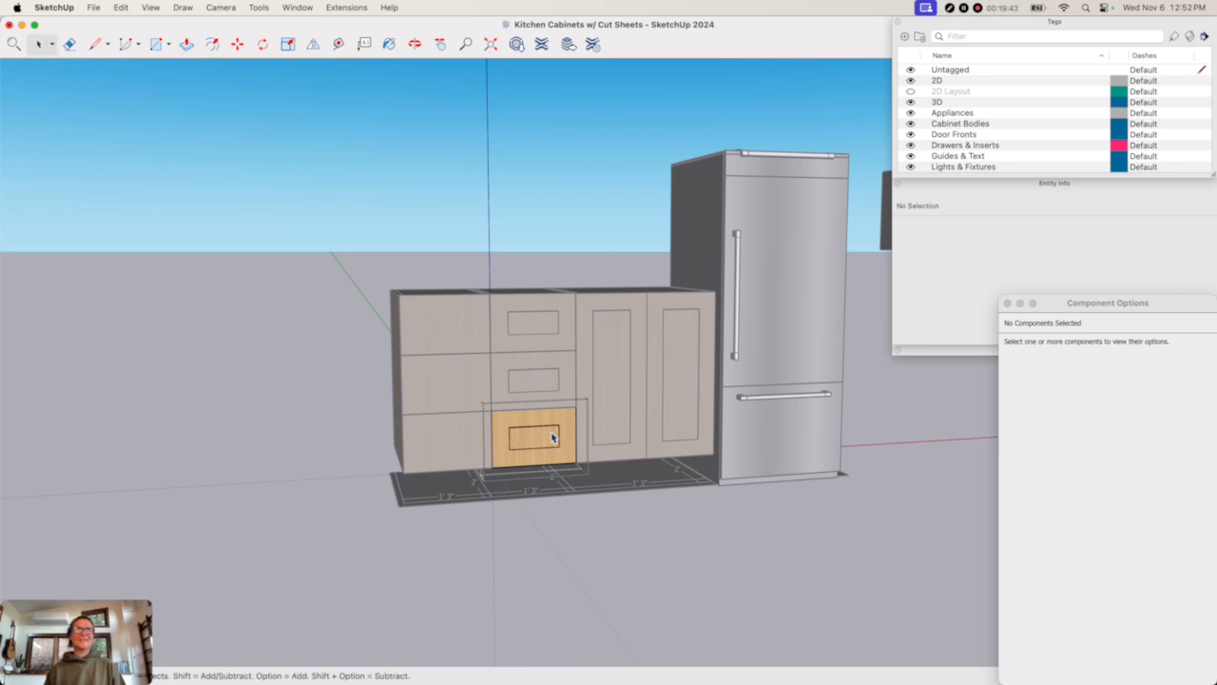
pyautogui.click(611, 504)
# - Offset the face of the left cabinet's top drawer front inward by the same frame width as the finished fronts
pyautogui.doubleClick(461, 327)
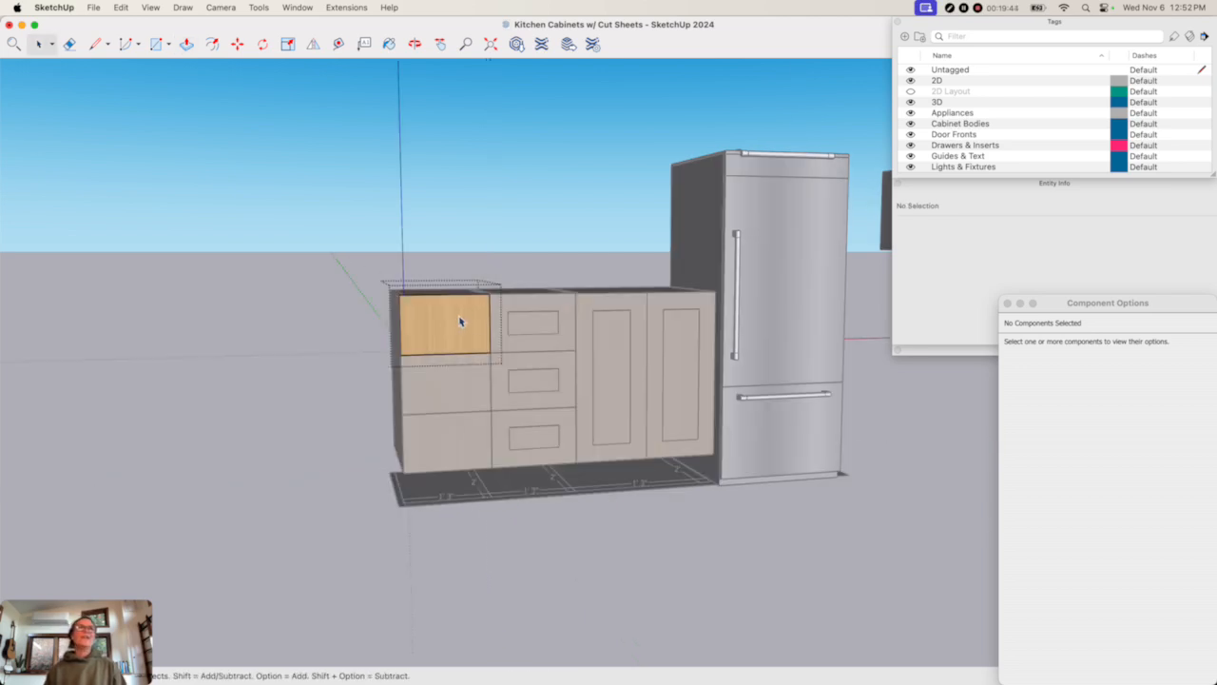
pyautogui.click(460, 326)
pyautogui.doubleClick(460, 326)
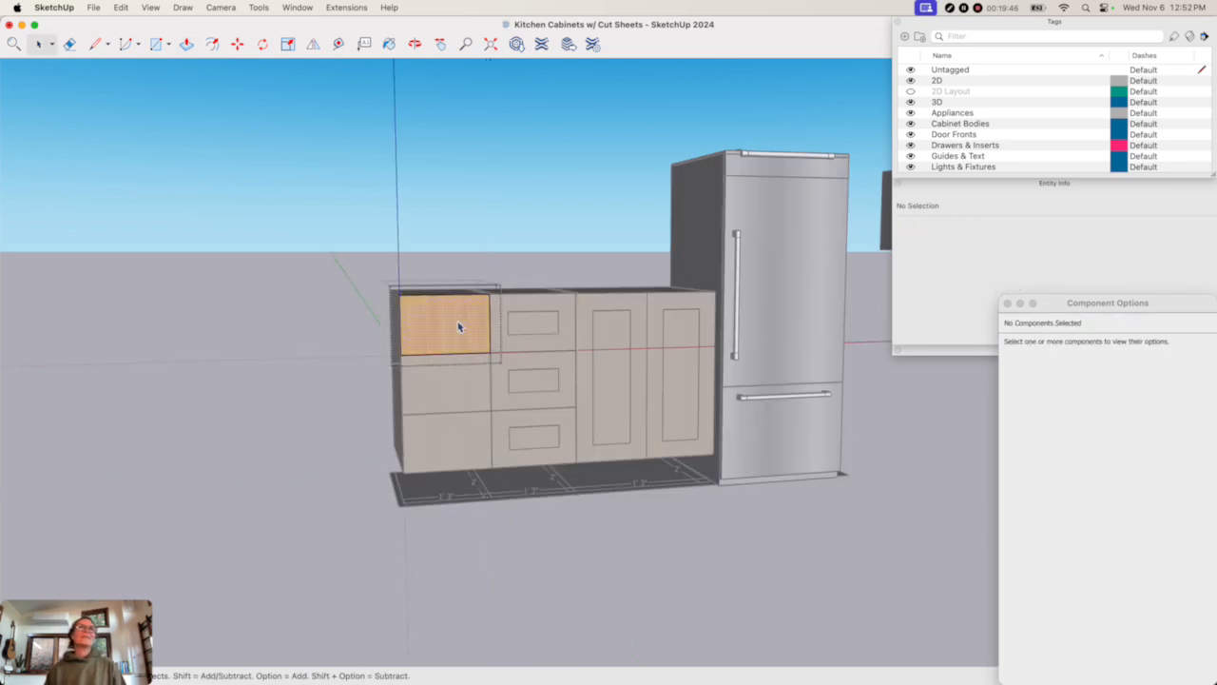
pyautogui.click(460, 327)
pyautogui.doubleClick(459, 326)
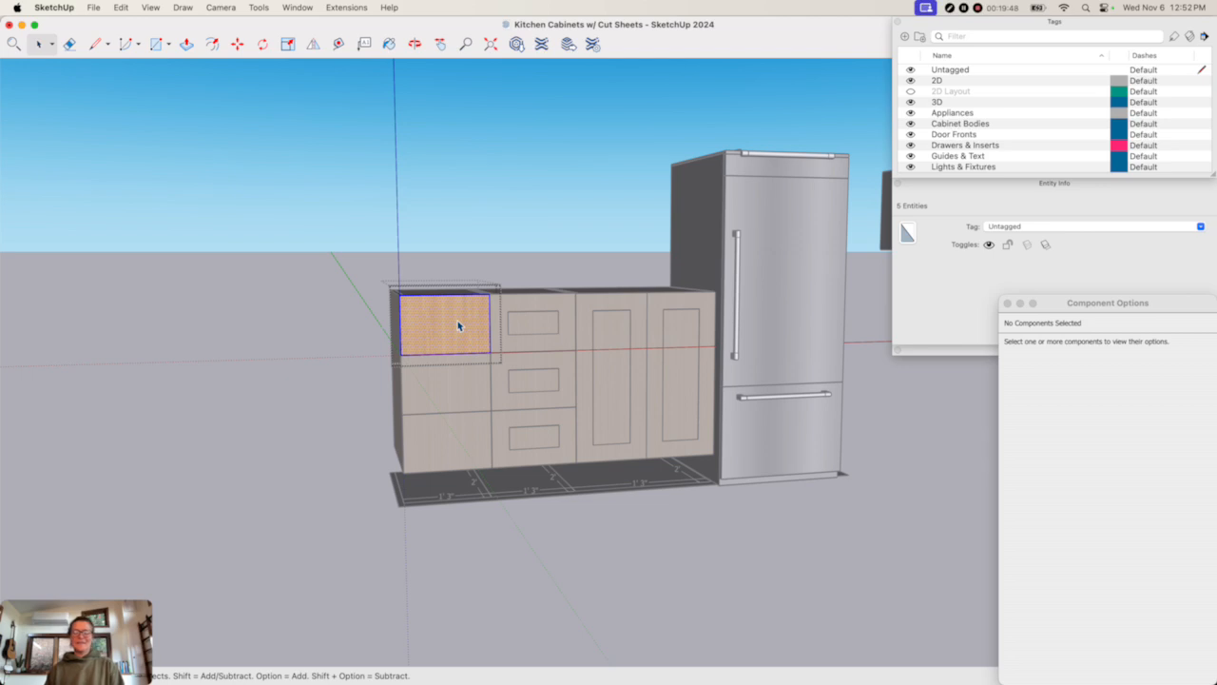
pyautogui.press('f')
pyautogui.doubleClick(459, 329)
# - Recess the inner panel of the left cabinet's top drawer front by the same depth and leave the drawer
pyautogui.press('space')
pyautogui.click(459, 329)
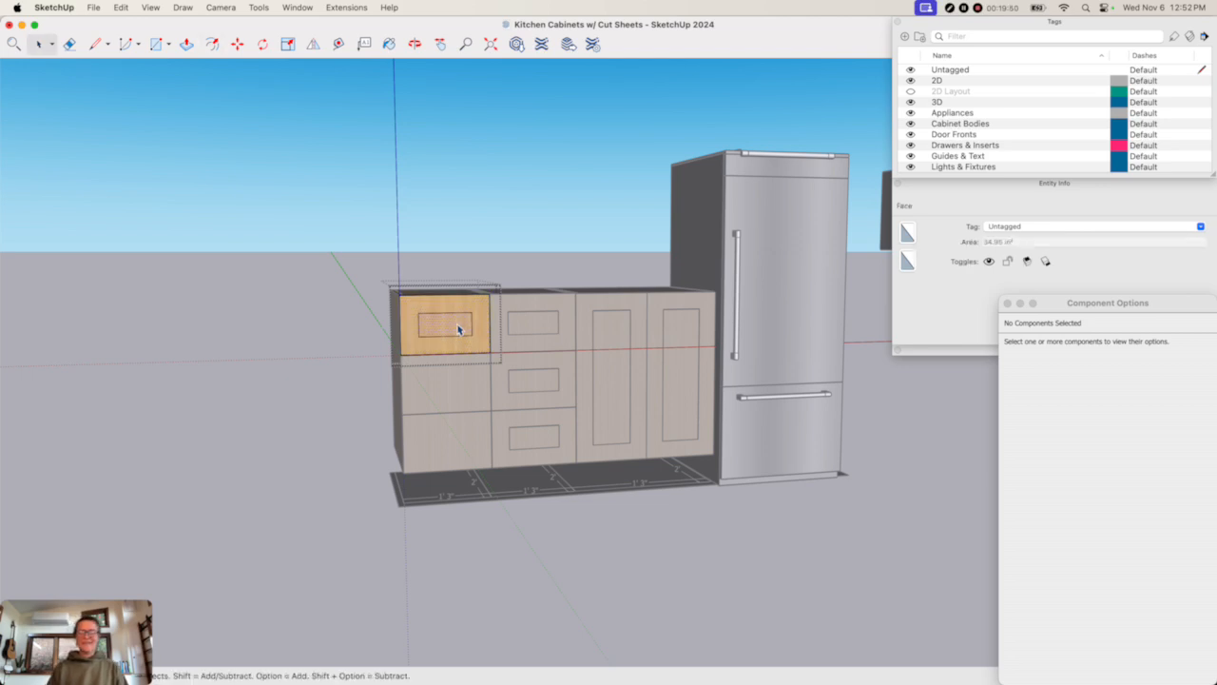
pyautogui.press('p')
pyautogui.press('space')
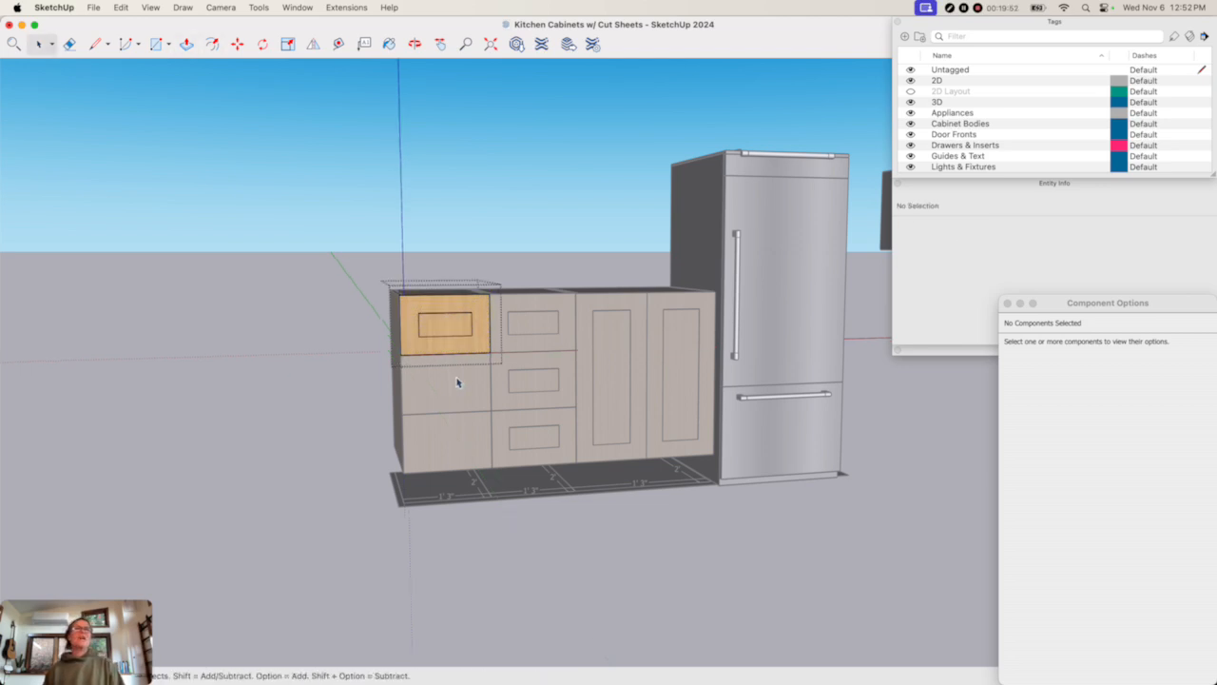
pyautogui.press('Escape')
# - Try to offset the face of the left cabinet's middle drawer front inward by the same frame width
pyautogui.click(466, 380)
pyautogui.doubleClick(466, 381)
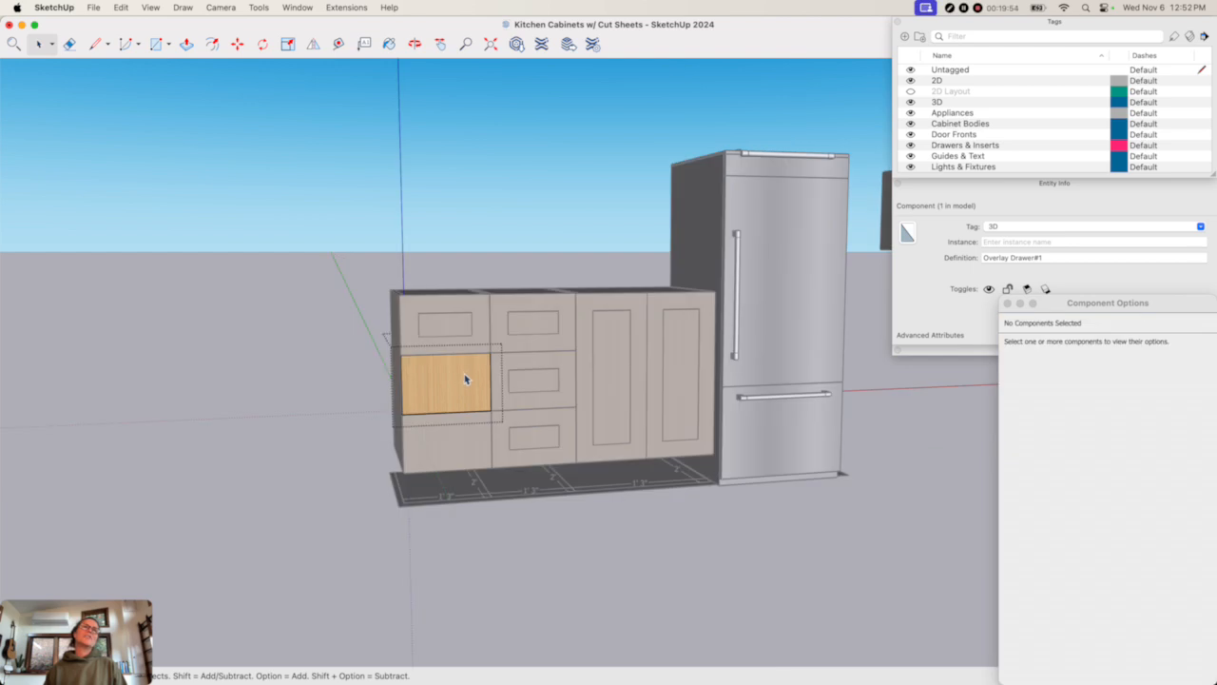
pyautogui.tripleClick(467, 377)
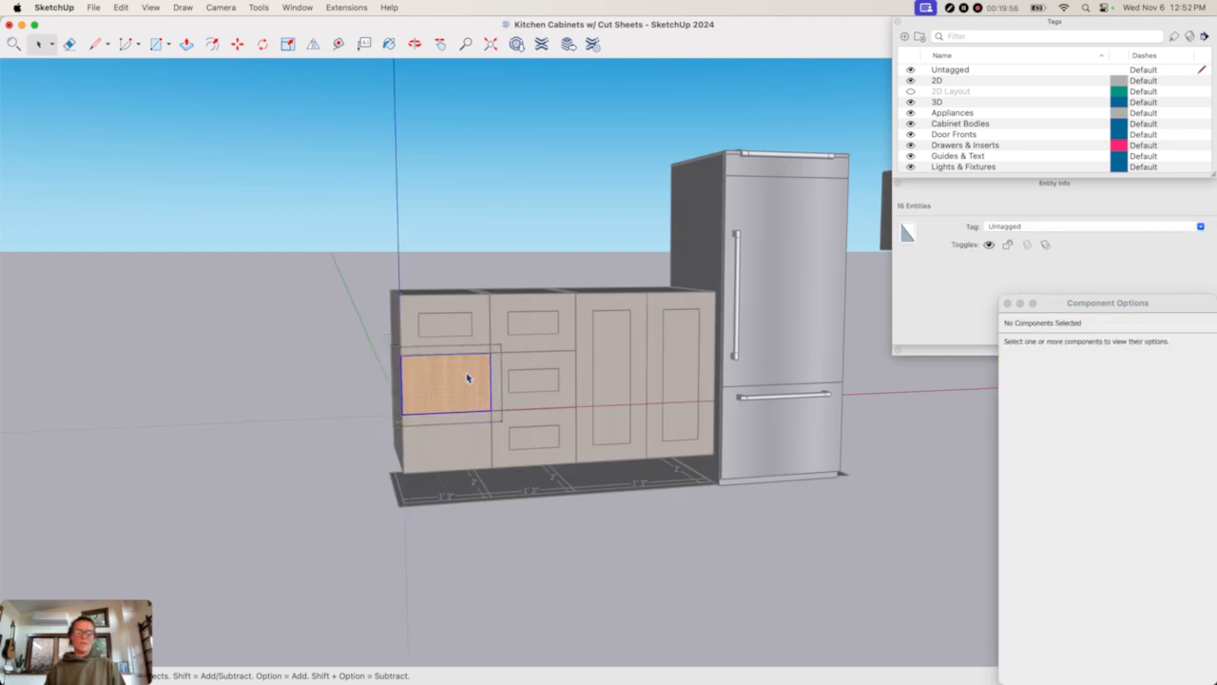
pyautogui.press('f')
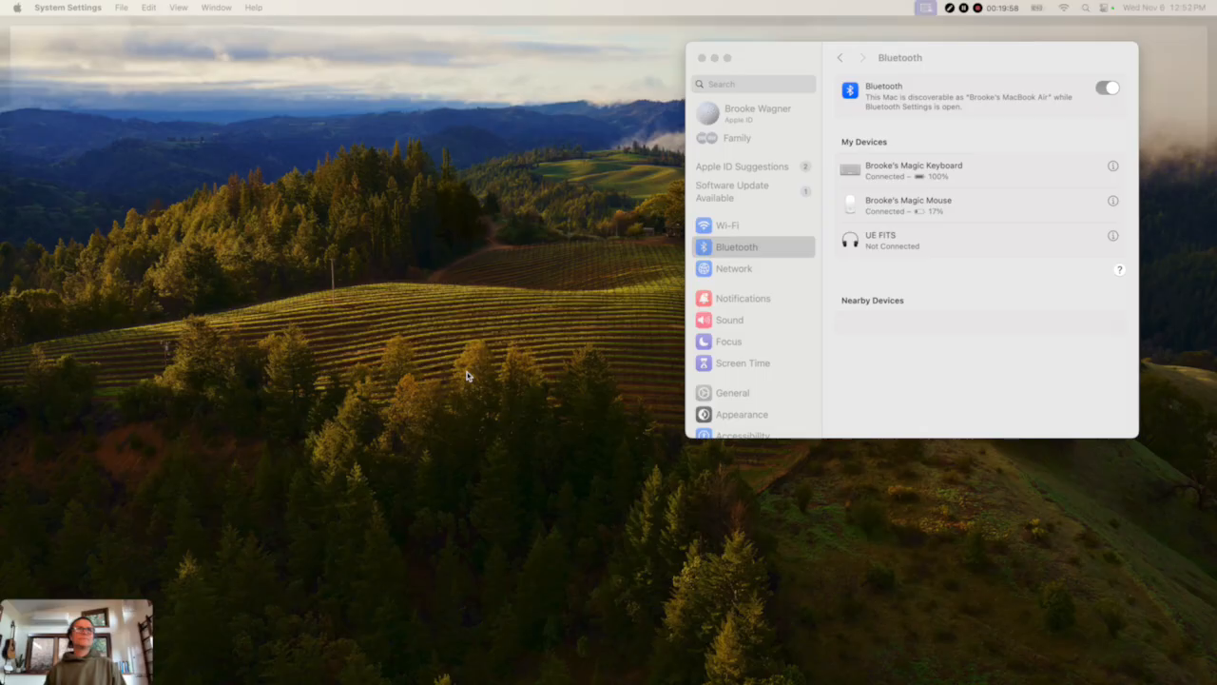
# - Close the System Settings window that shows the Bluetooth devices
pyautogui.click(467, 377)
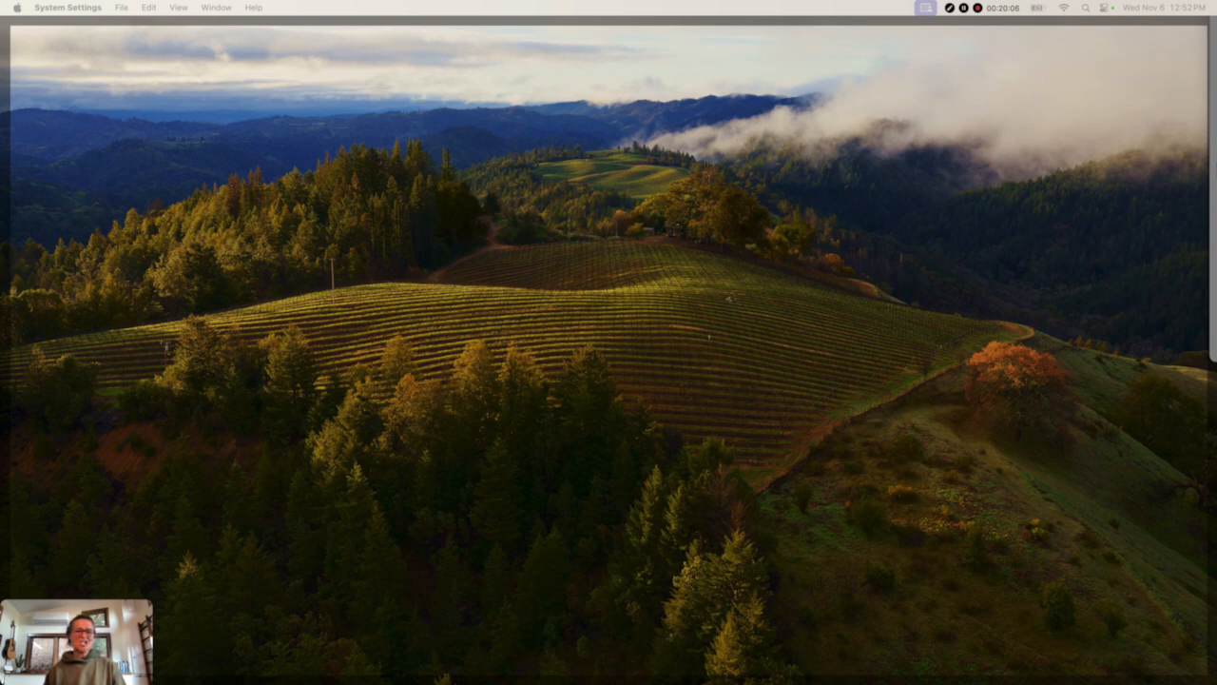
pyautogui.press('F11')
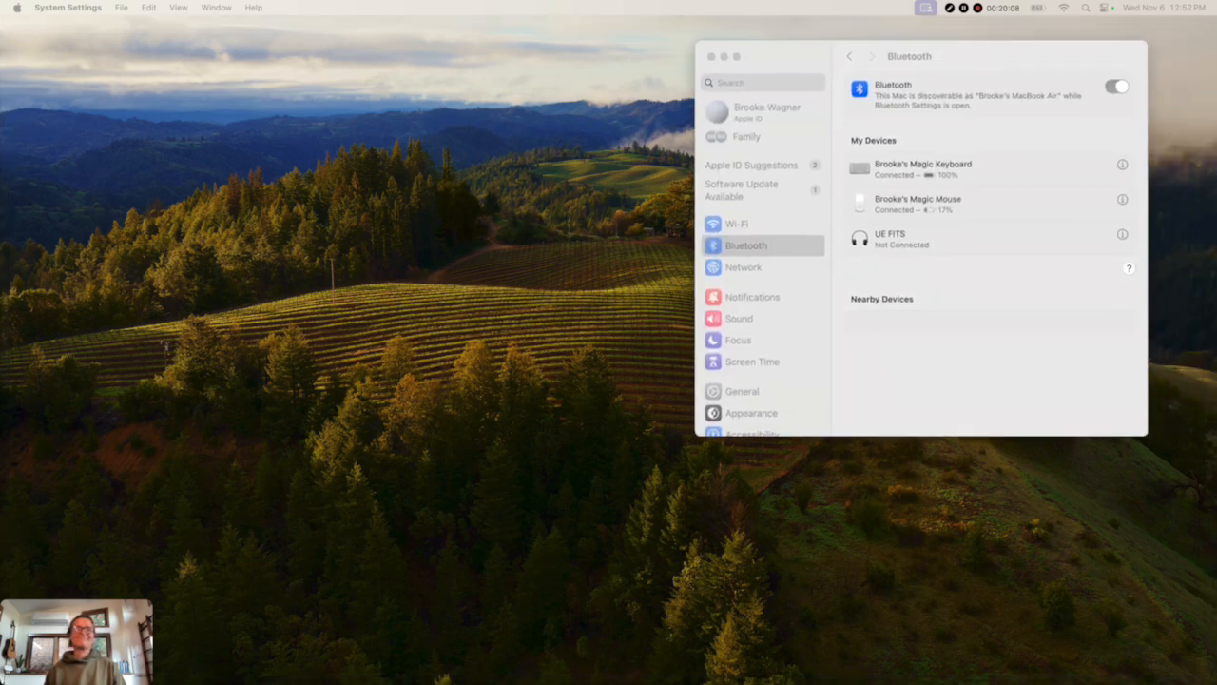
pyautogui.click(716, 56)
pyautogui.click(702, 58)
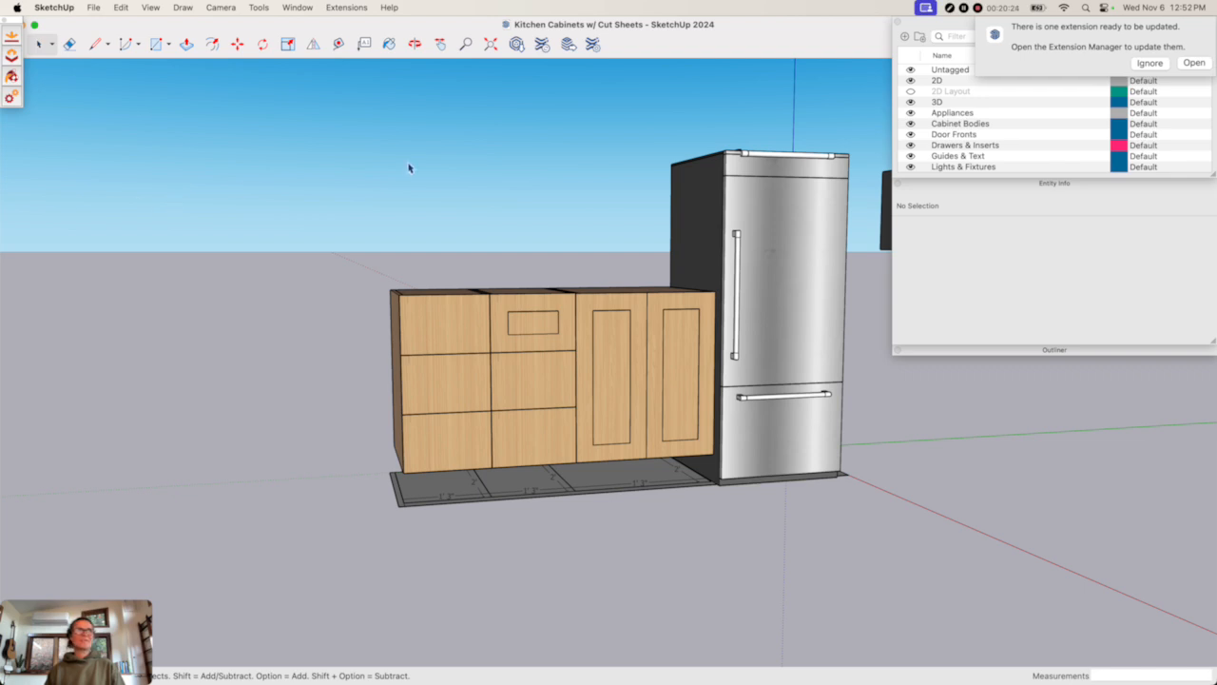
# - Offset the face of the middle cabinet's middle drawer front inward by 3 inches
pyautogui.click(527, 380)
pyautogui.doubleClick(533, 383)
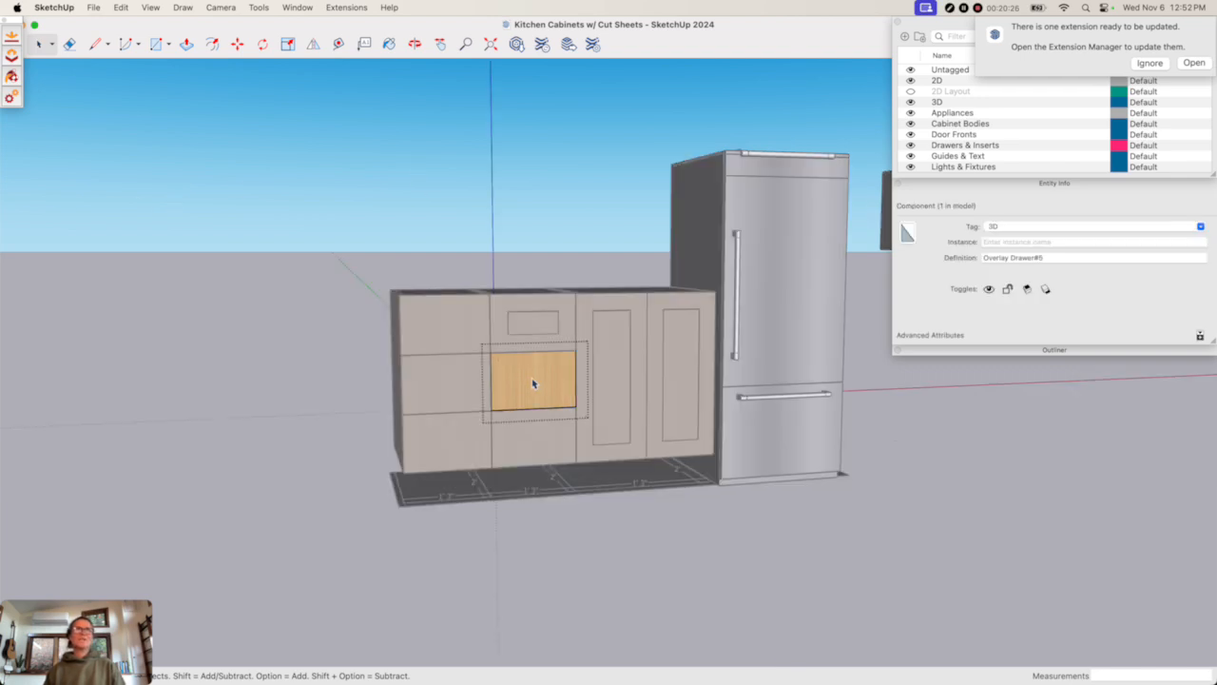
pyautogui.click(538, 383)
pyautogui.doubleClick(537, 383)
pyautogui.tripleClick(538, 382)
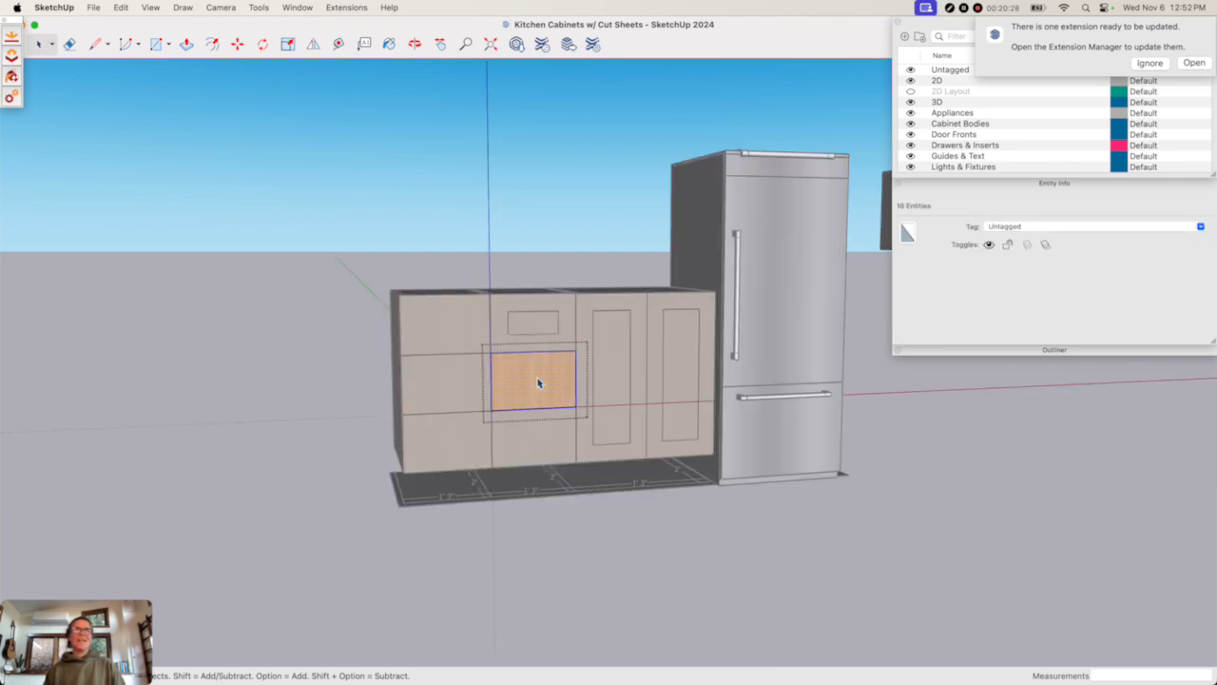
pyautogui.press('t')
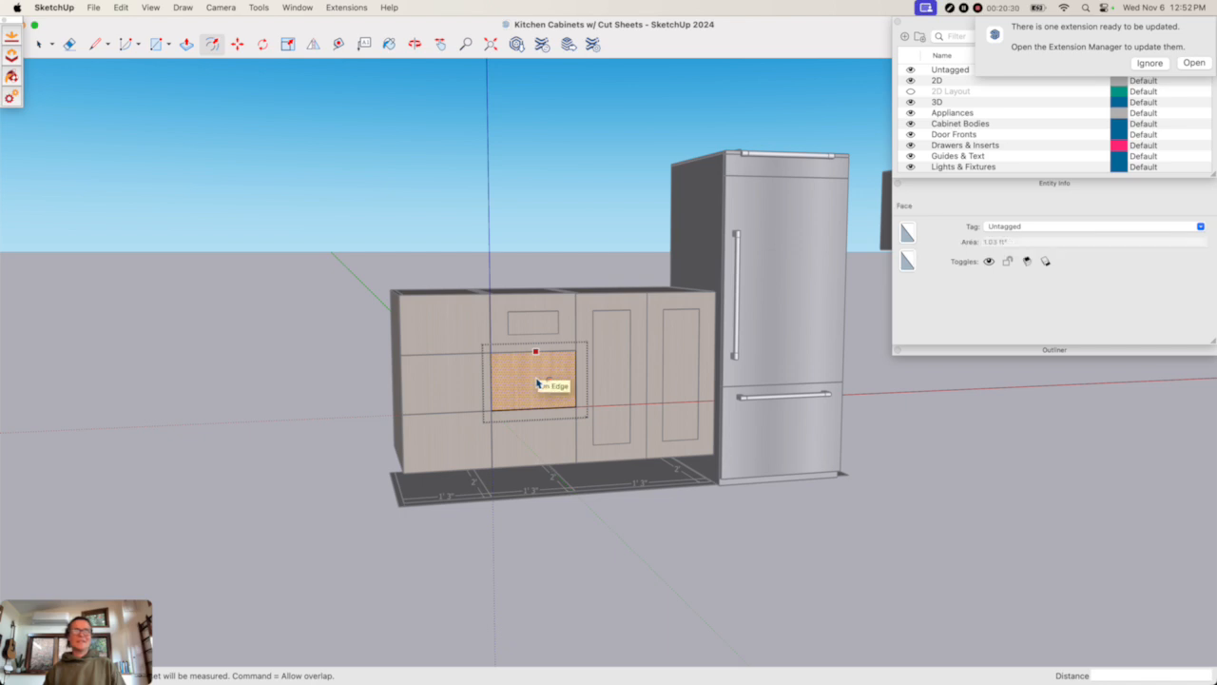
pyautogui.click(537, 382)
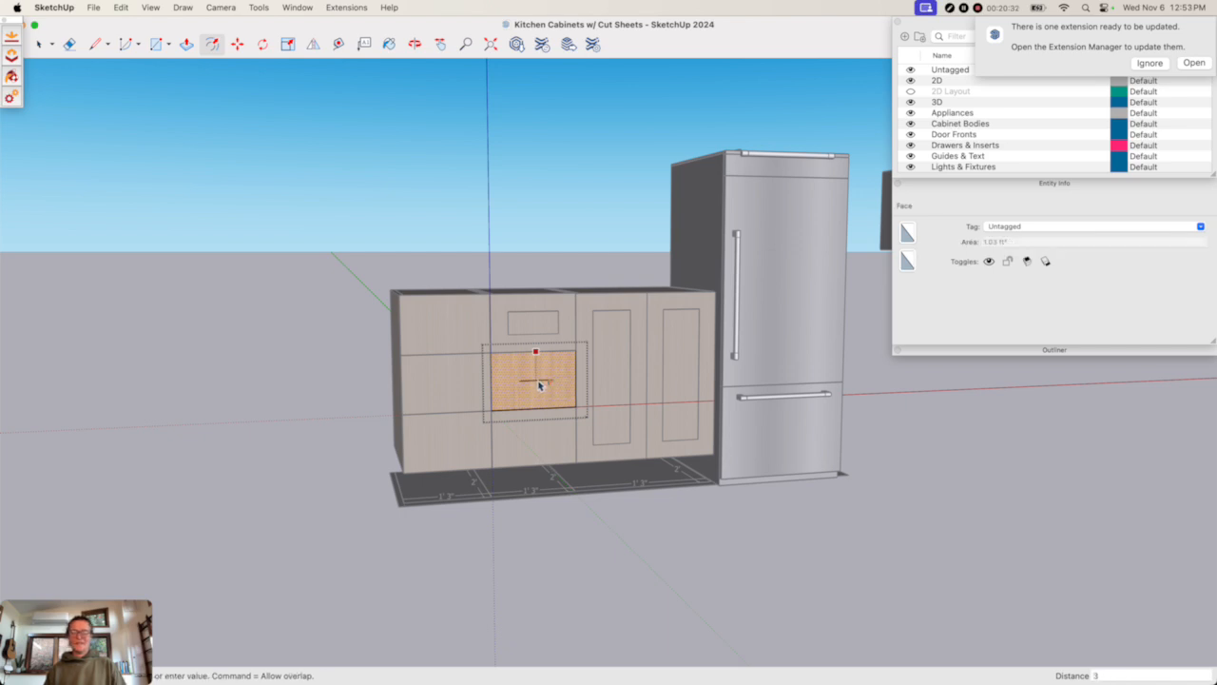
pyautogui.press('Return')
# - Recess the inner panel of the middle cabinet's middle drawer front by 0.25 inch and leave the drawer
pyautogui.press('space')
pyautogui.press('p')
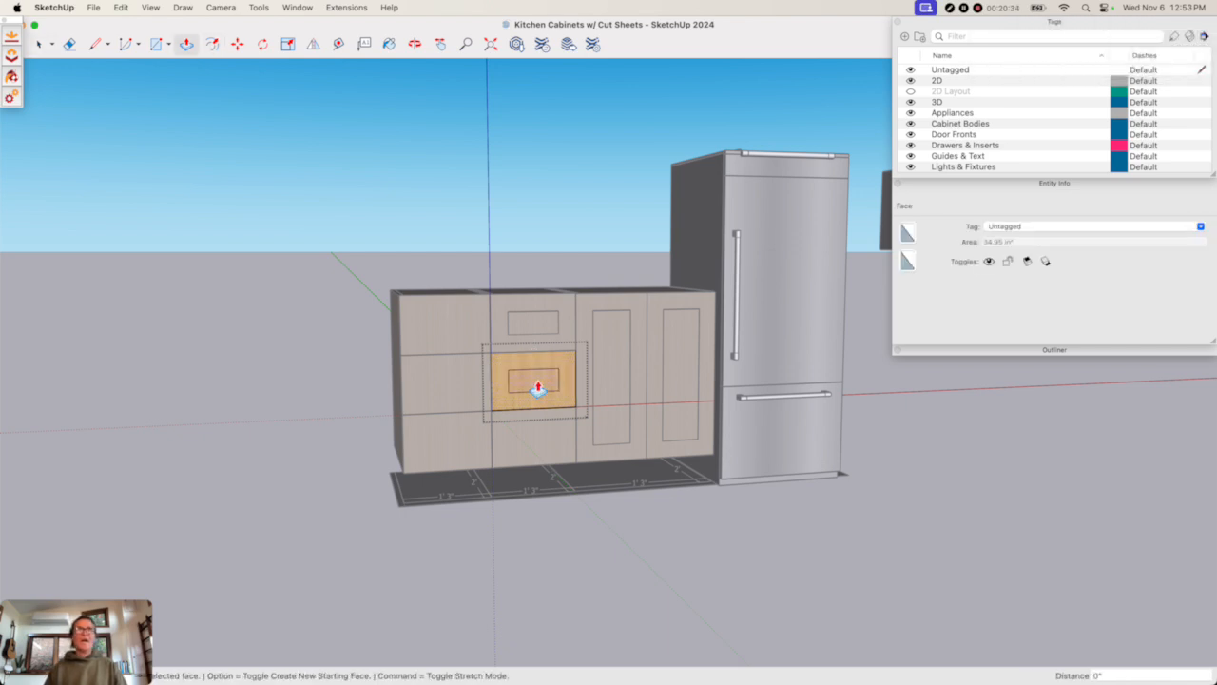
pyautogui.press('space')
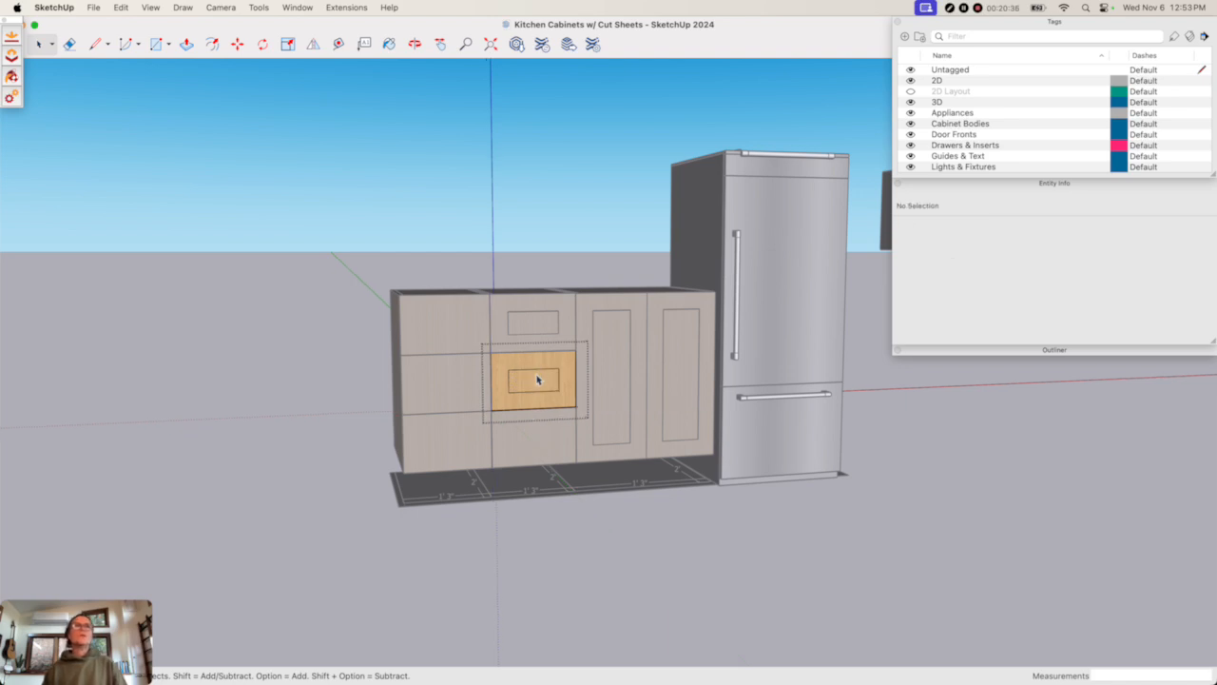
pyautogui.doubleClick(537, 383)
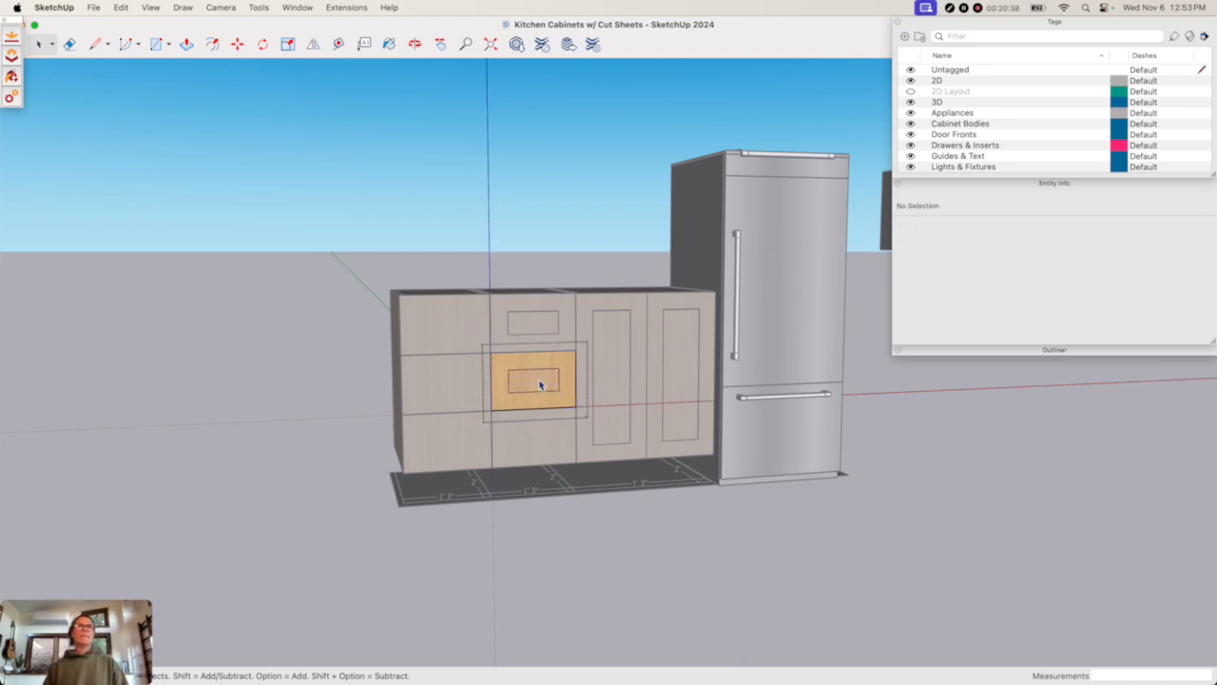
pyautogui.click(539, 383)
pyautogui.press('p')
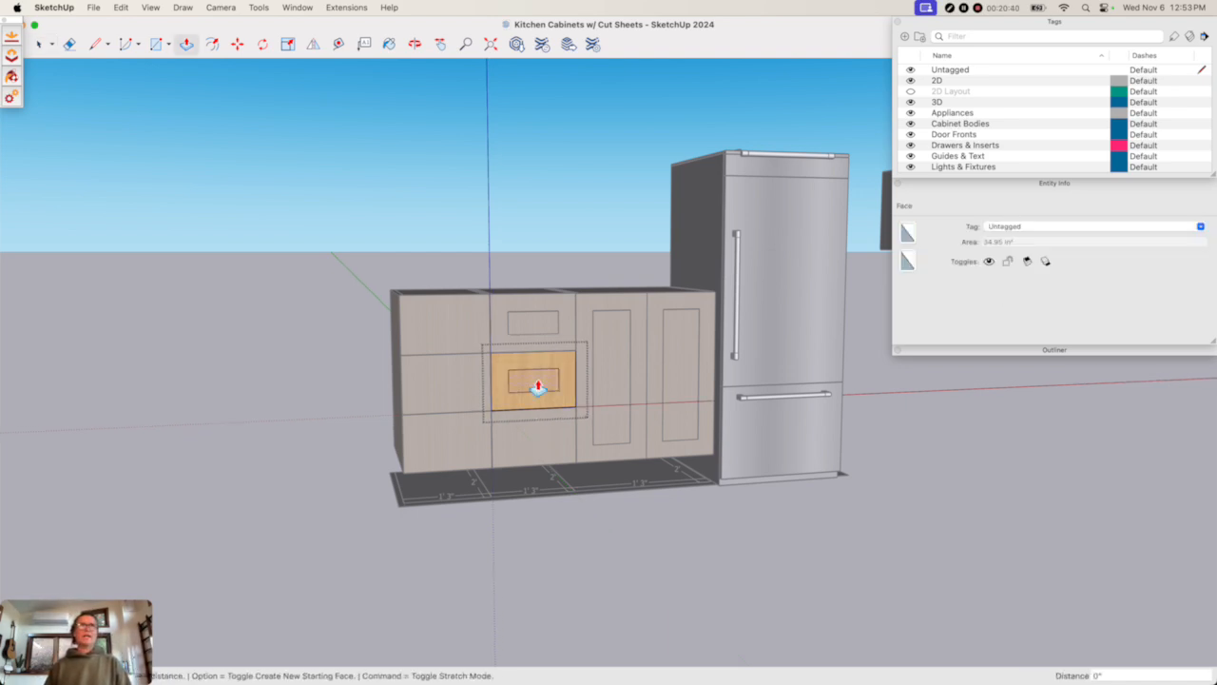
pyautogui.click(538, 387)
pyautogui.write('.25"')
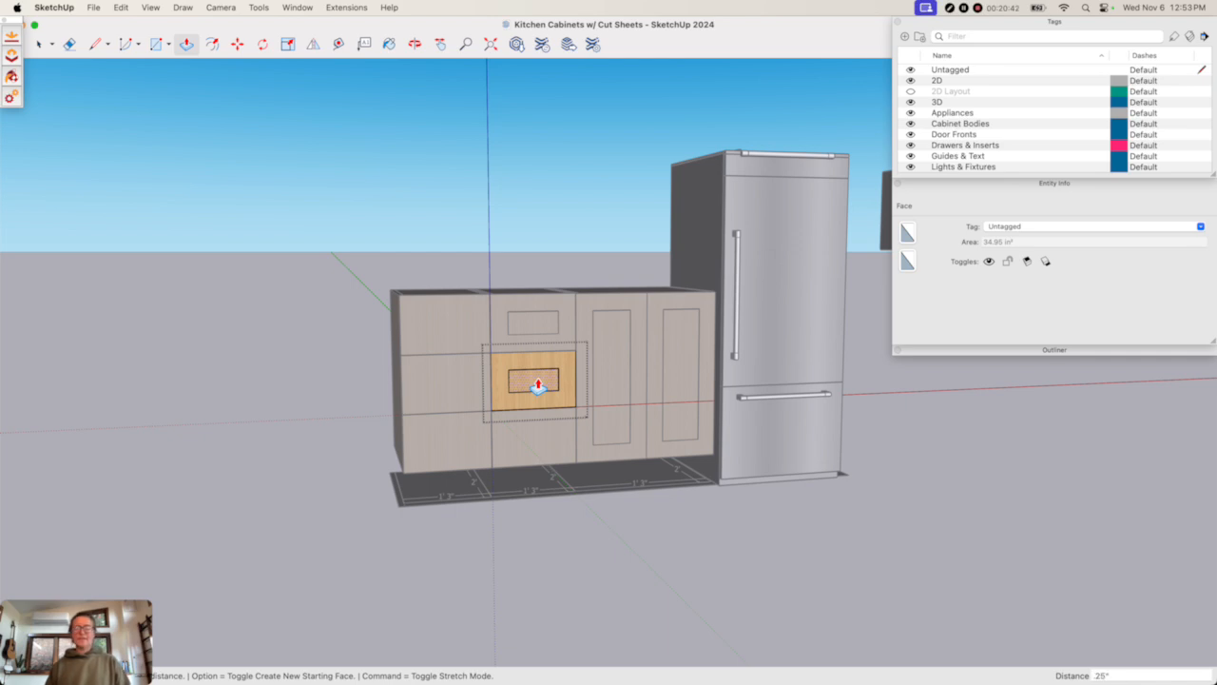
pyautogui.press('Return')
pyautogui.press('space')
pyautogui.press('Escape')
pyautogui.press('Escape')
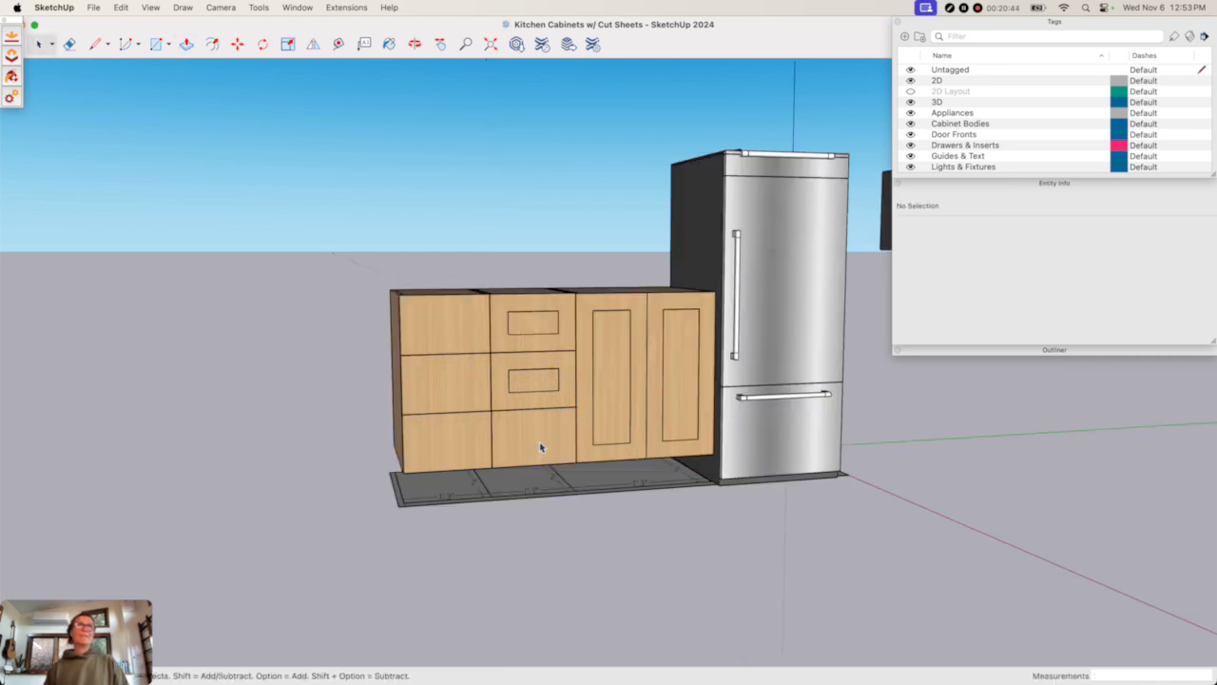
# - Add the same 3-inch offset frame and 0.25-inch recessed panel to the middle cabinet's bottom drawer front
pyautogui.doubleClick(540, 447)
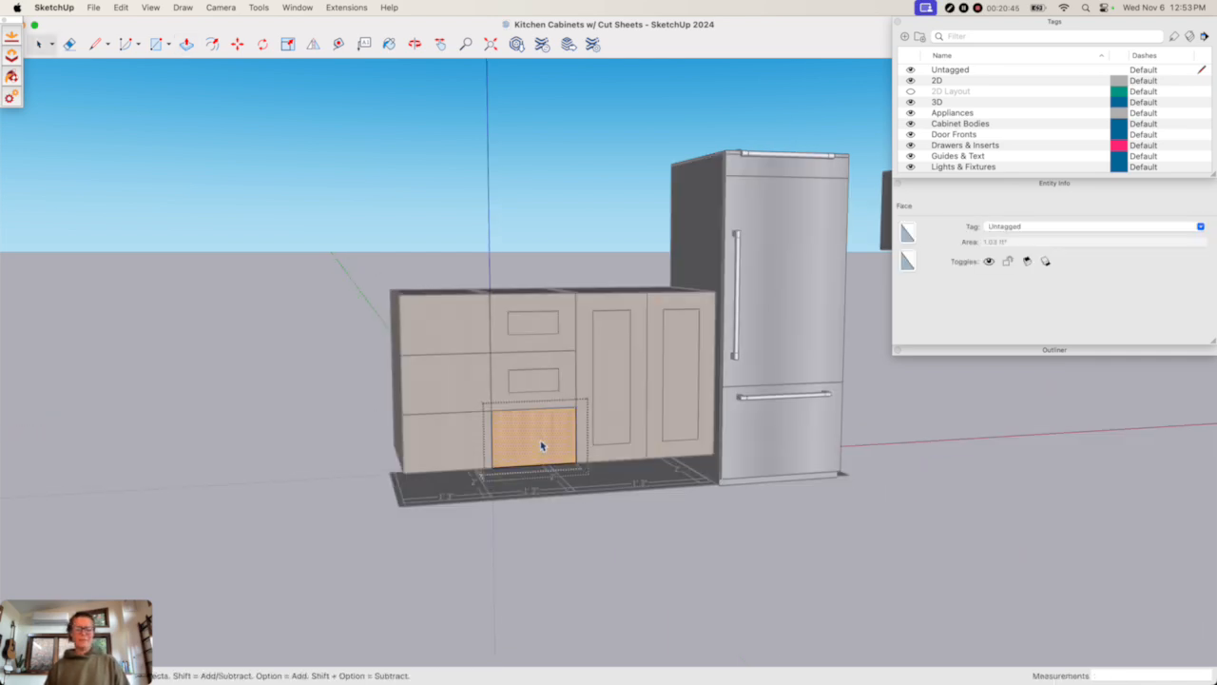
pyautogui.press('f')
pyautogui.doubleClick(542, 446)
pyautogui.press('space')
pyautogui.click(542, 446)
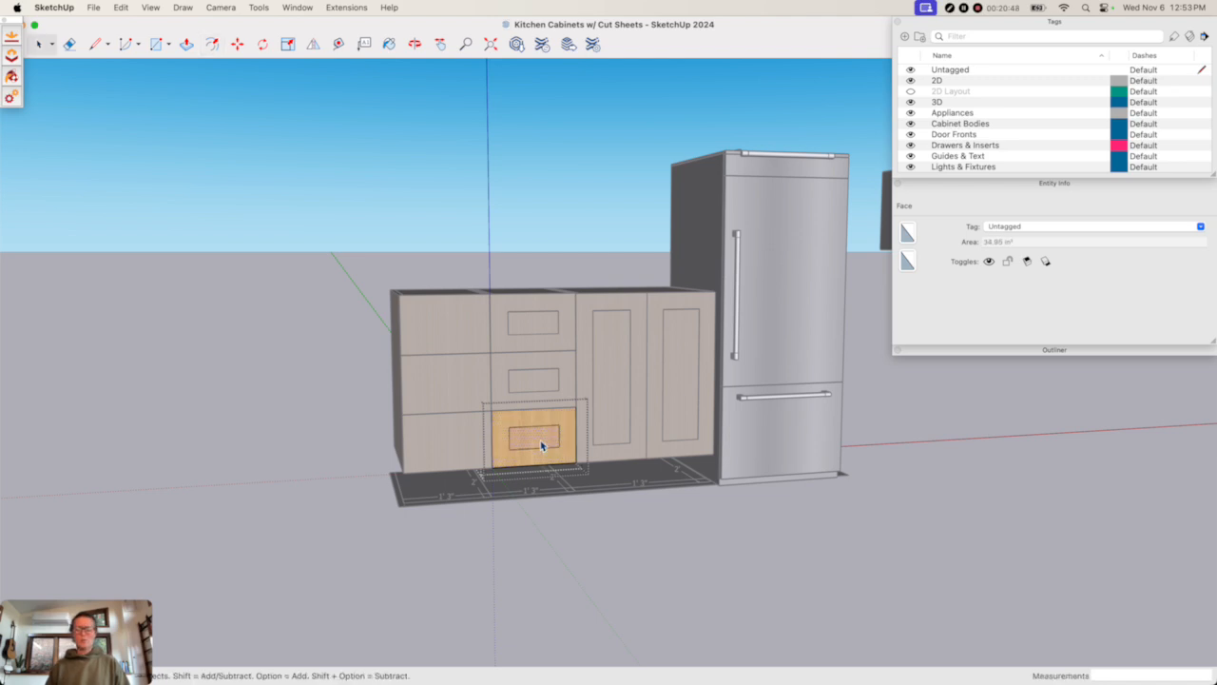
pyautogui.press('p')
pyautogui.press('space')
pyautogui.press('Escape')
pyautogui.press('Escape')
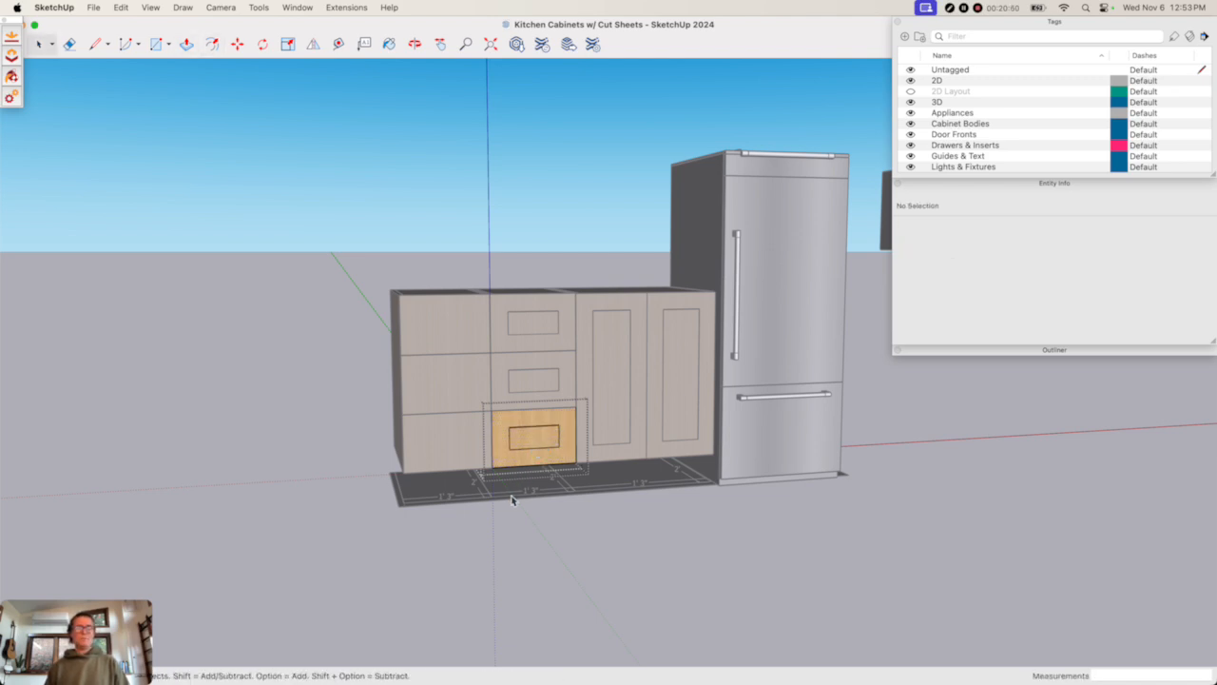
# - Offset the face of the left cabinet's top drawer front inward by 3 inches
pyautogui.click(468, 317)
pyautogui.doubleClick(466, 329)
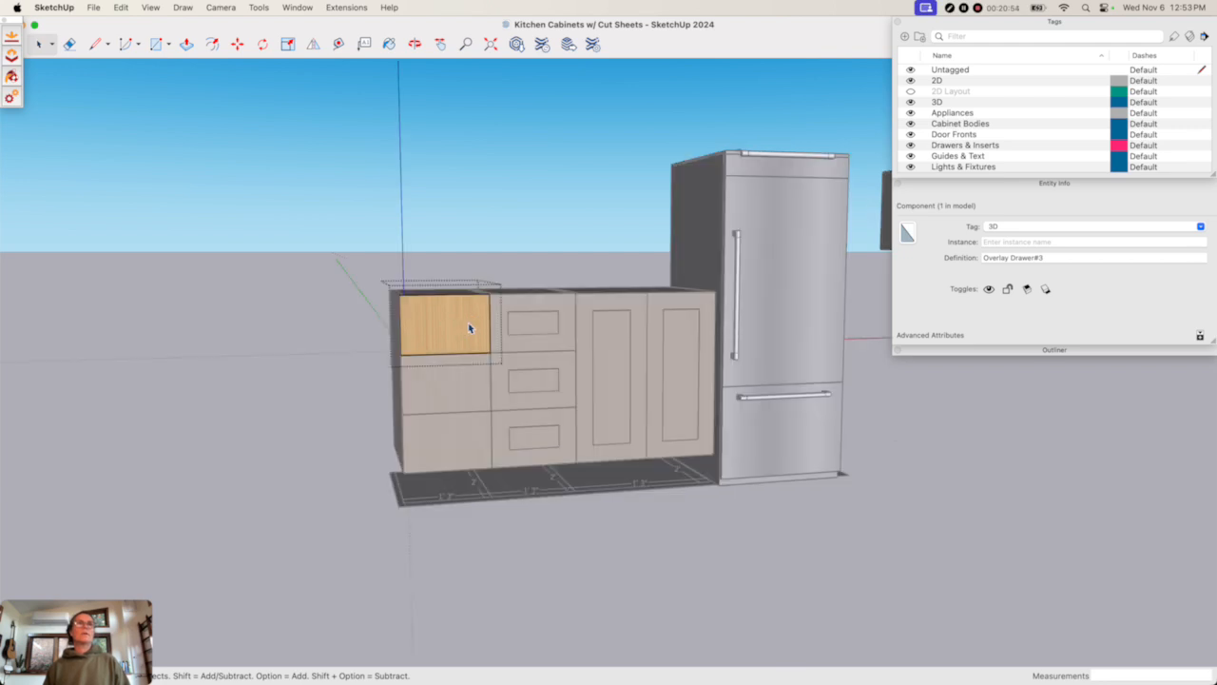
pyautogui.click(466, 329)
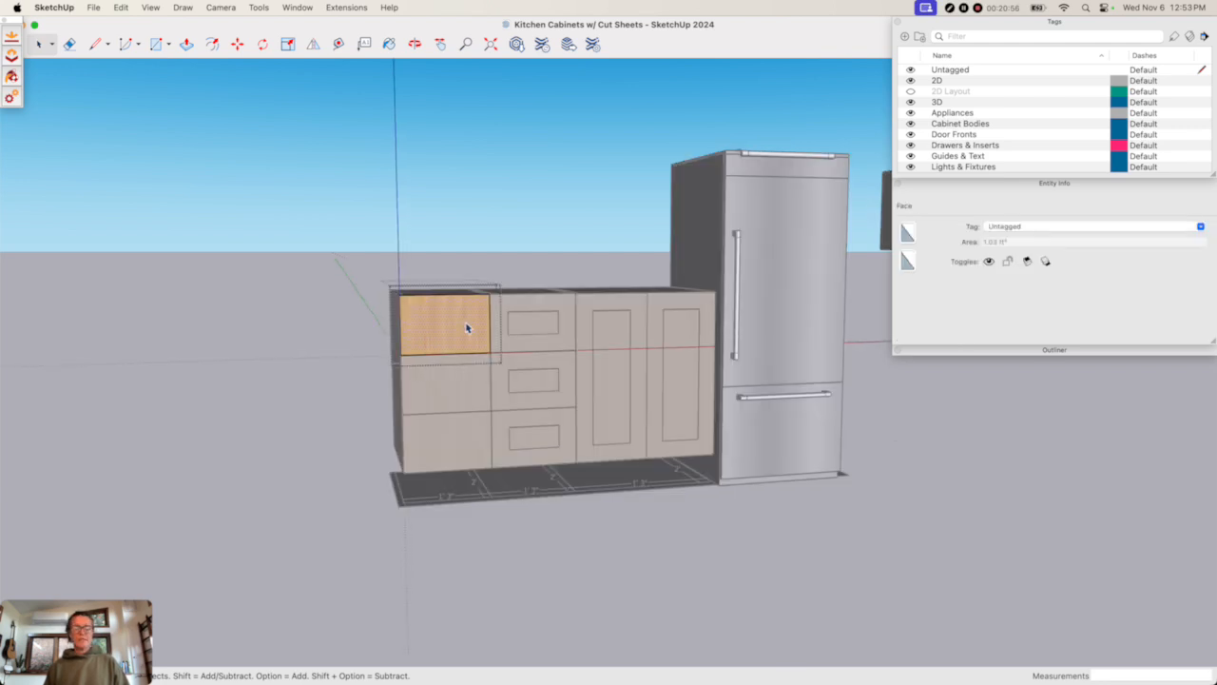
pyautogui.press('t')
pyautogui.click(457, 352)
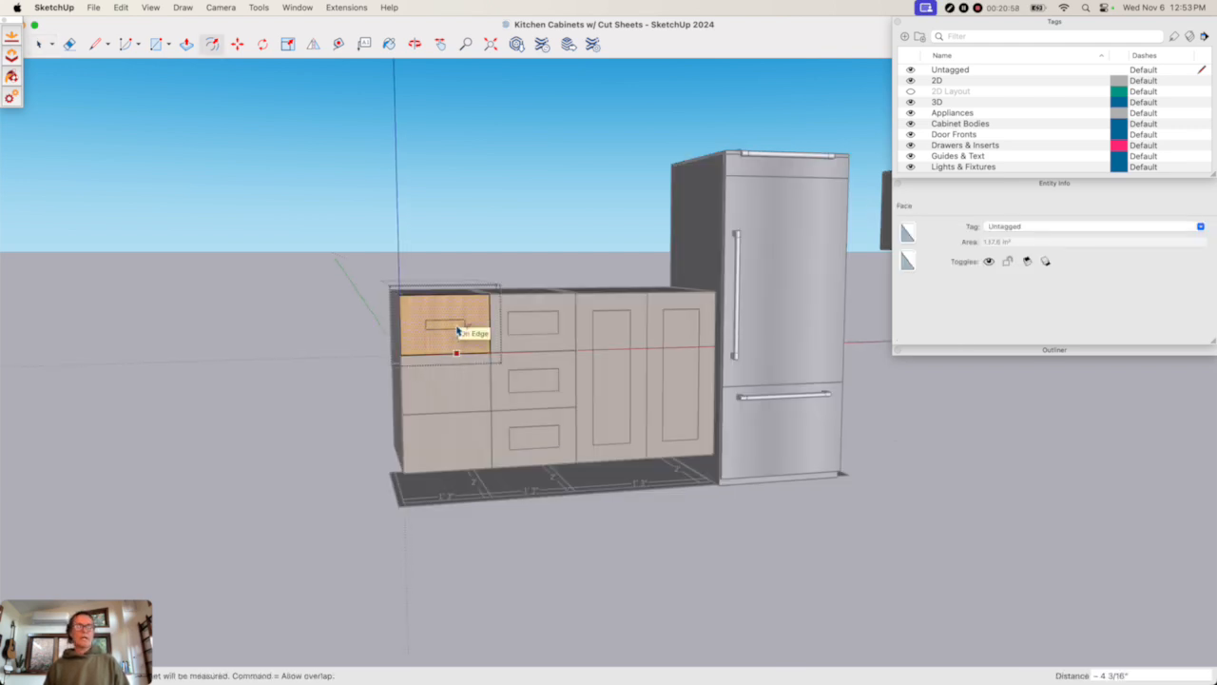
pyautogui.click(460, 330)
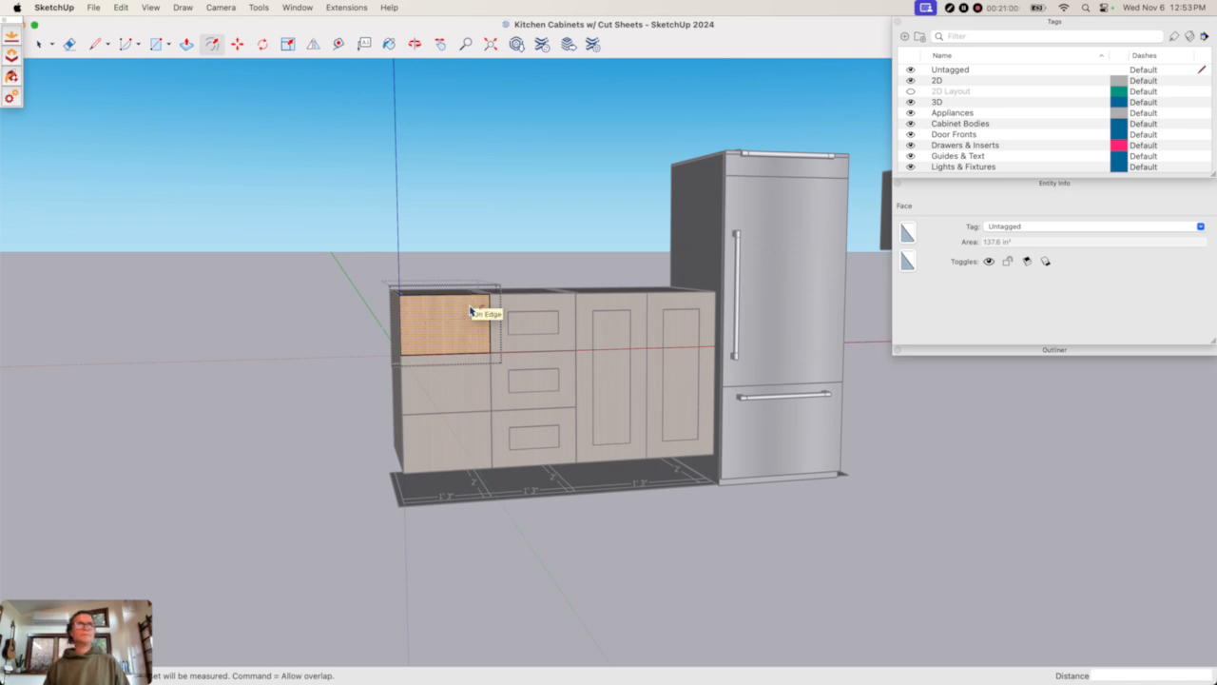
pyautogui.click(471, 312)
pyautogui.write('3')
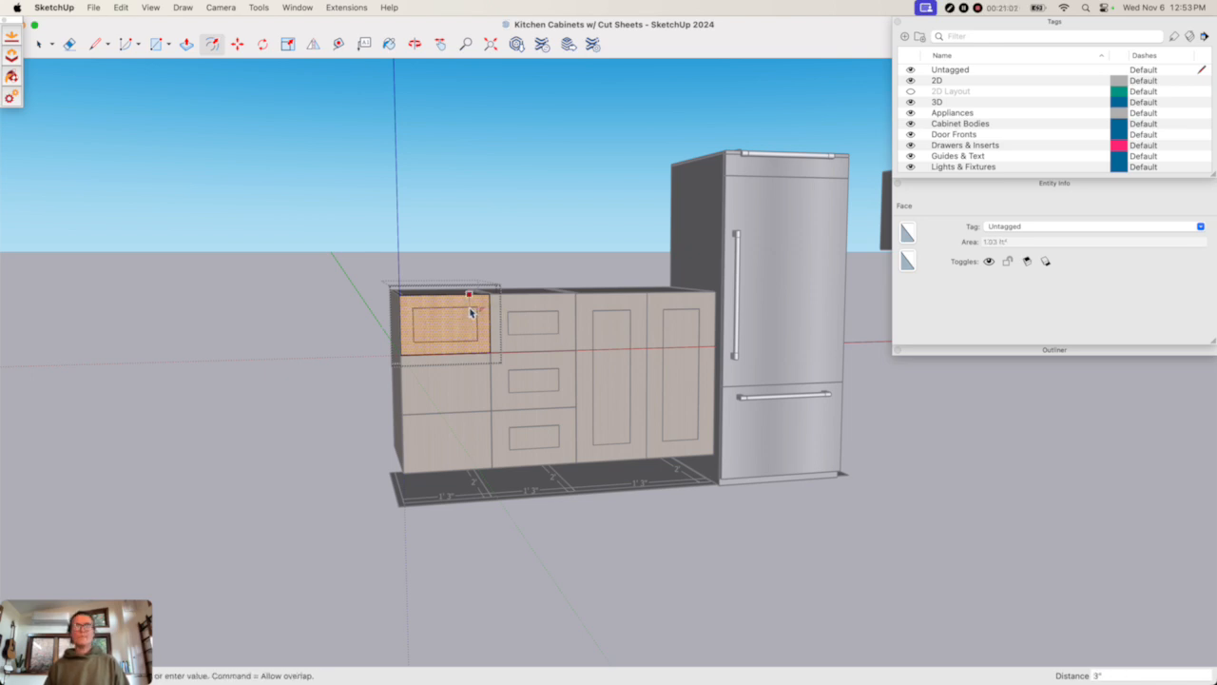
pyautogui.press('Return')
# - Recess the inner panel of the left cabinet's top drawer front by 1/4 inch
pyautogui.press('space')
pyautogui.press('p')
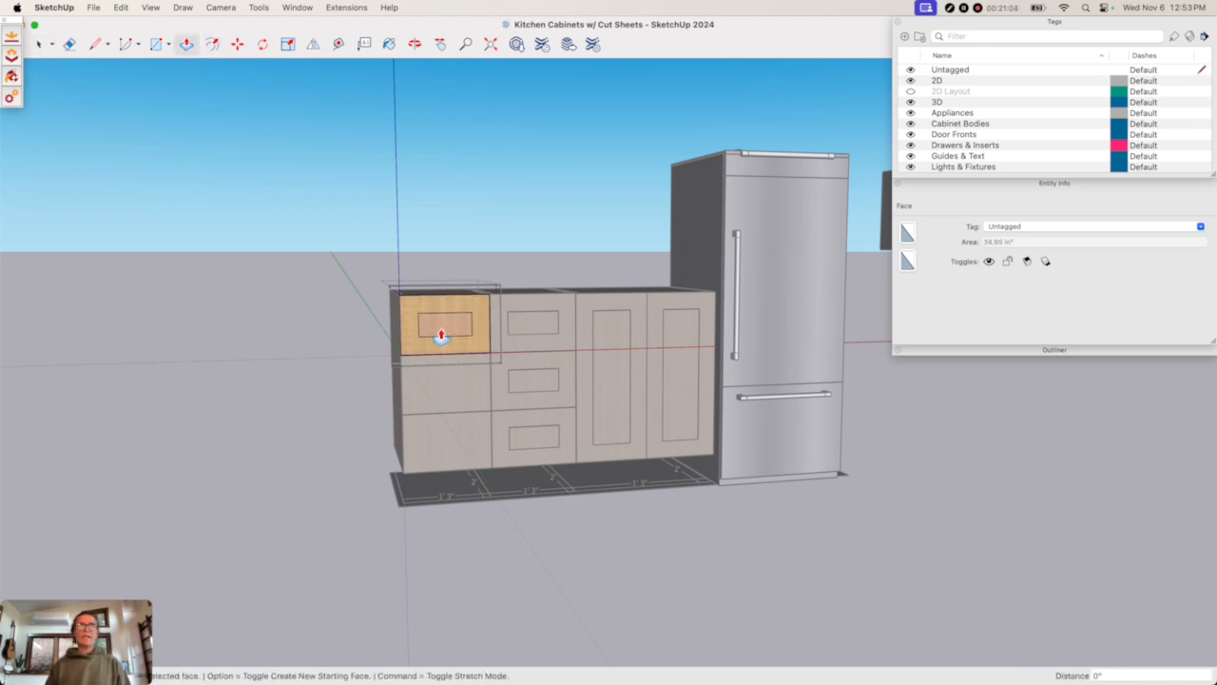
pyautogui.click(442, 332)
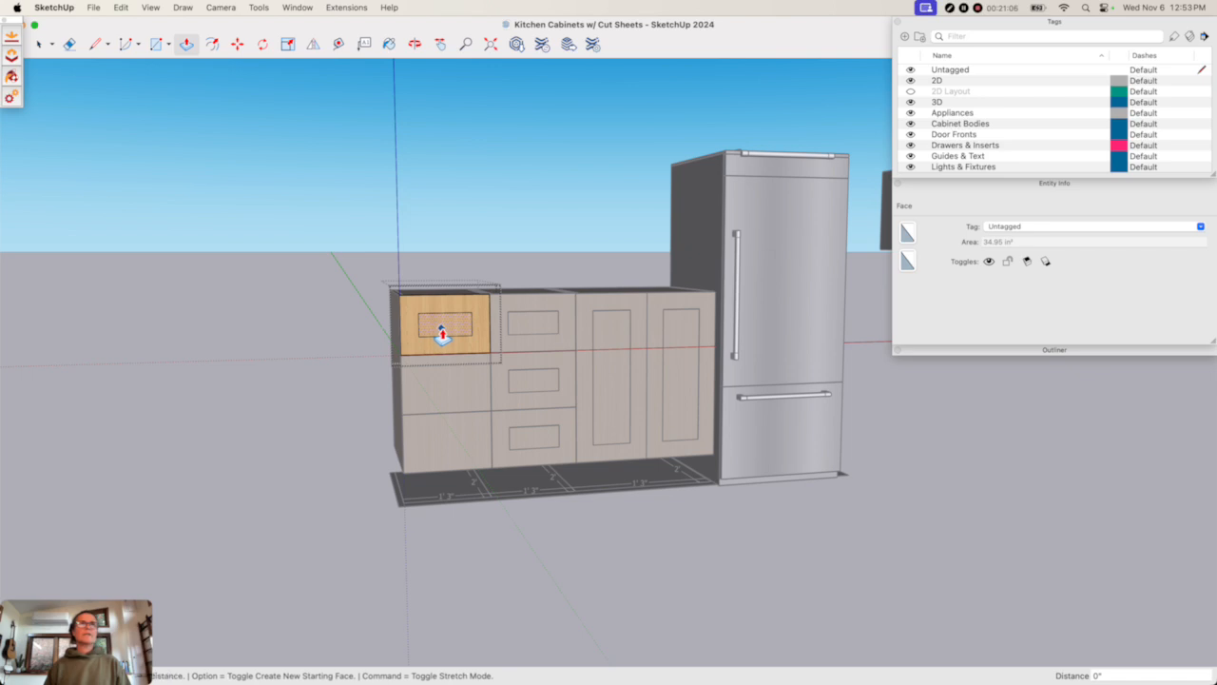
pyautogui.write('-2')
pyautogui.press('Return')
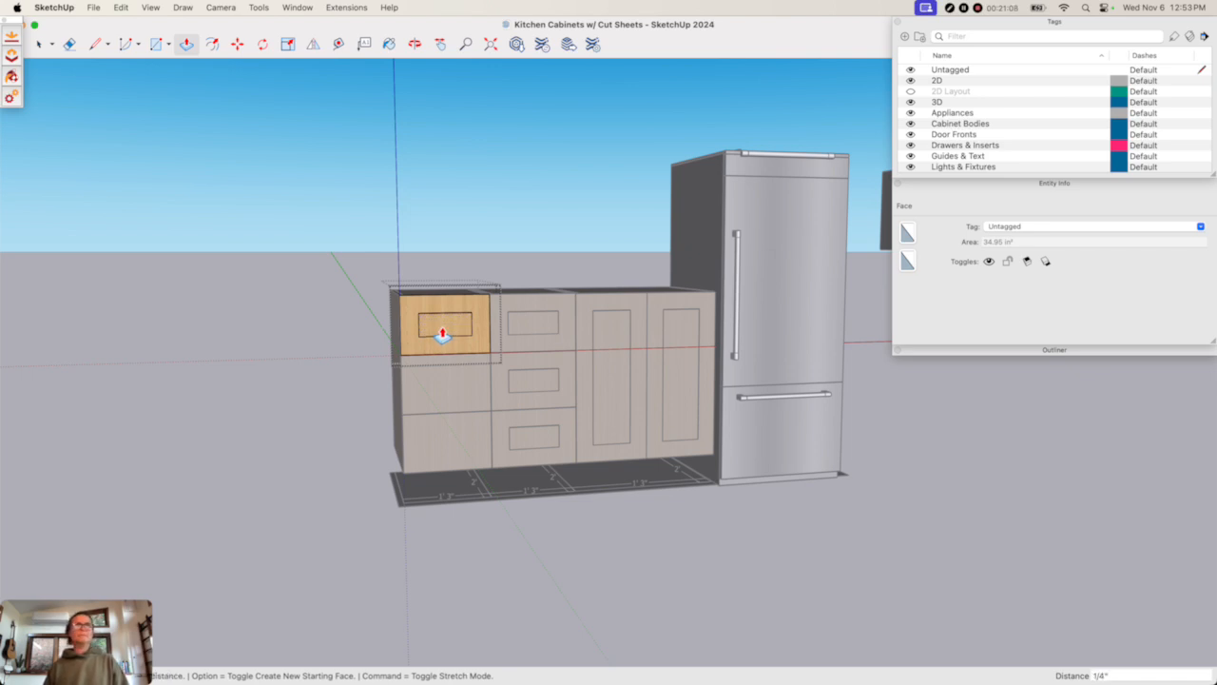
pyautogui.press('space')
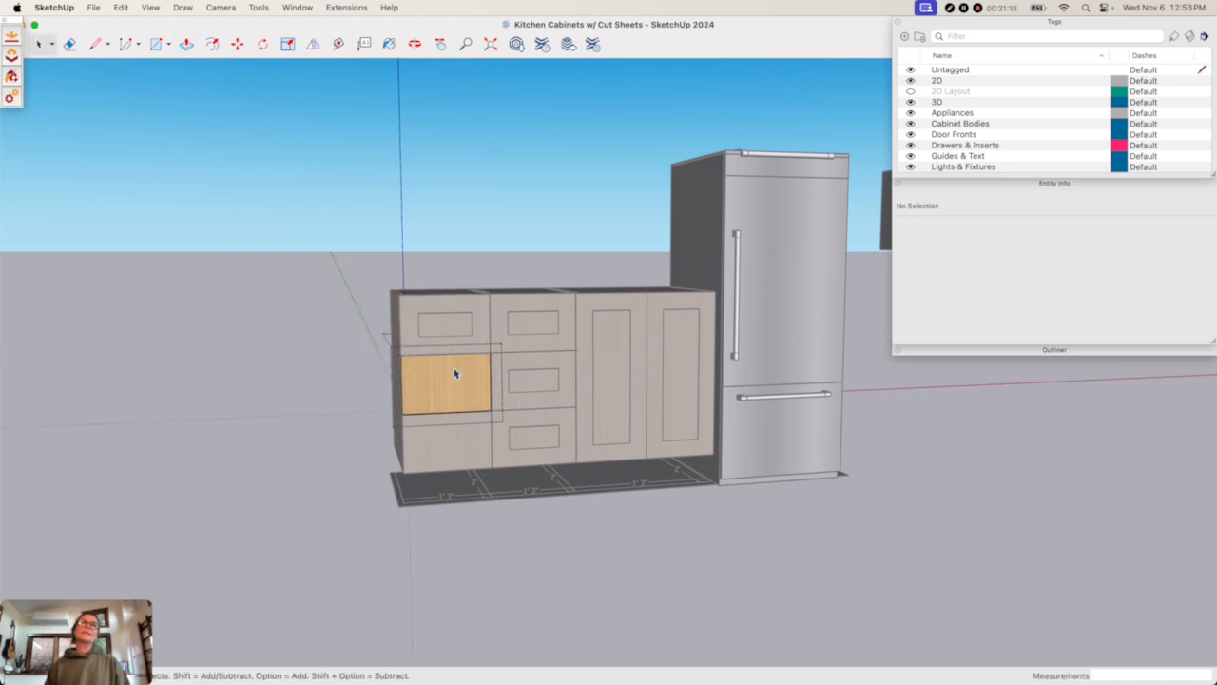
# - Add the same 3-inch offset frame and 1/4-inch recessed panel to the left cabinet's middle drawer front and leave the drawer
pyautogui.press('p')
pyautogui.click(455, 370)
pyautogui.doubleClick(456, 373)
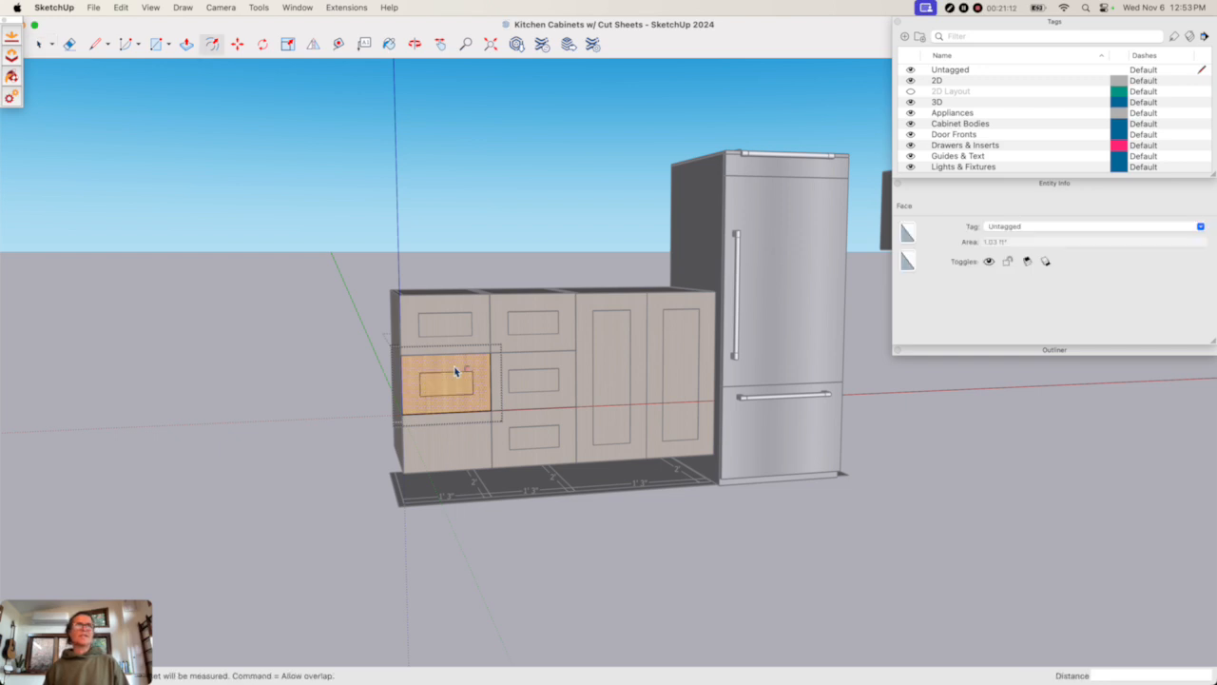
pyautogui.press('space')
pyautogui.press('p')
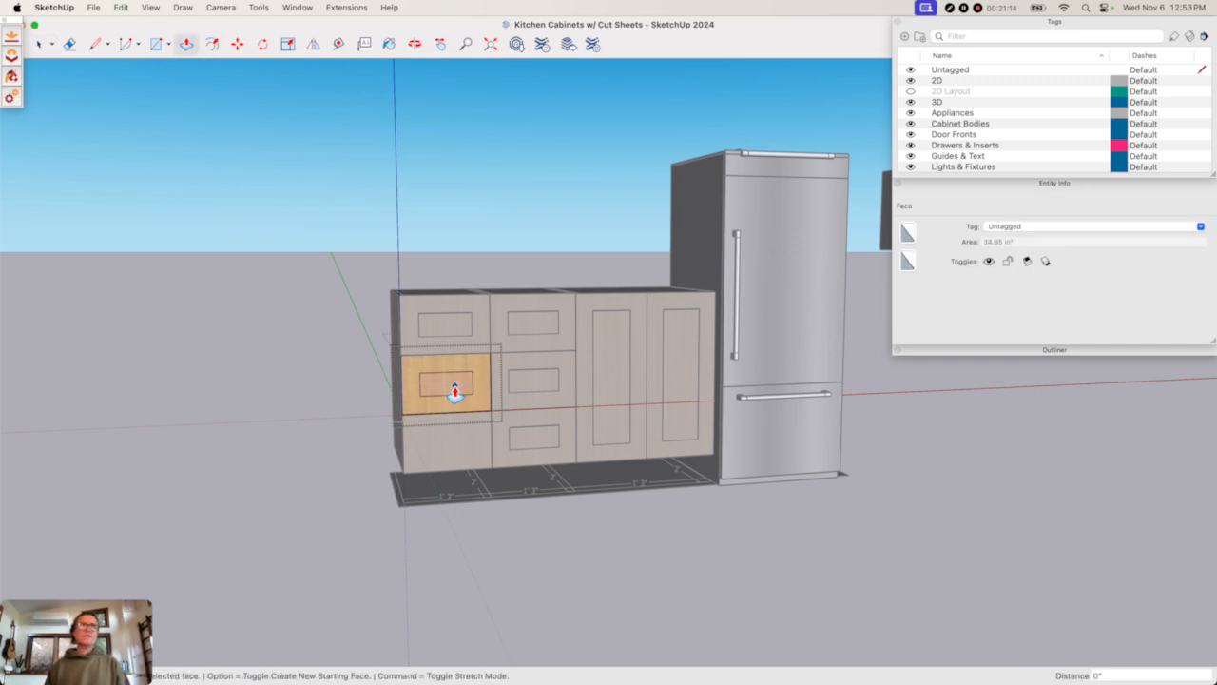
pyautogui.doubleClick(456, 394)
pyautogui.press('space')
pyautogui.click(456, 440)
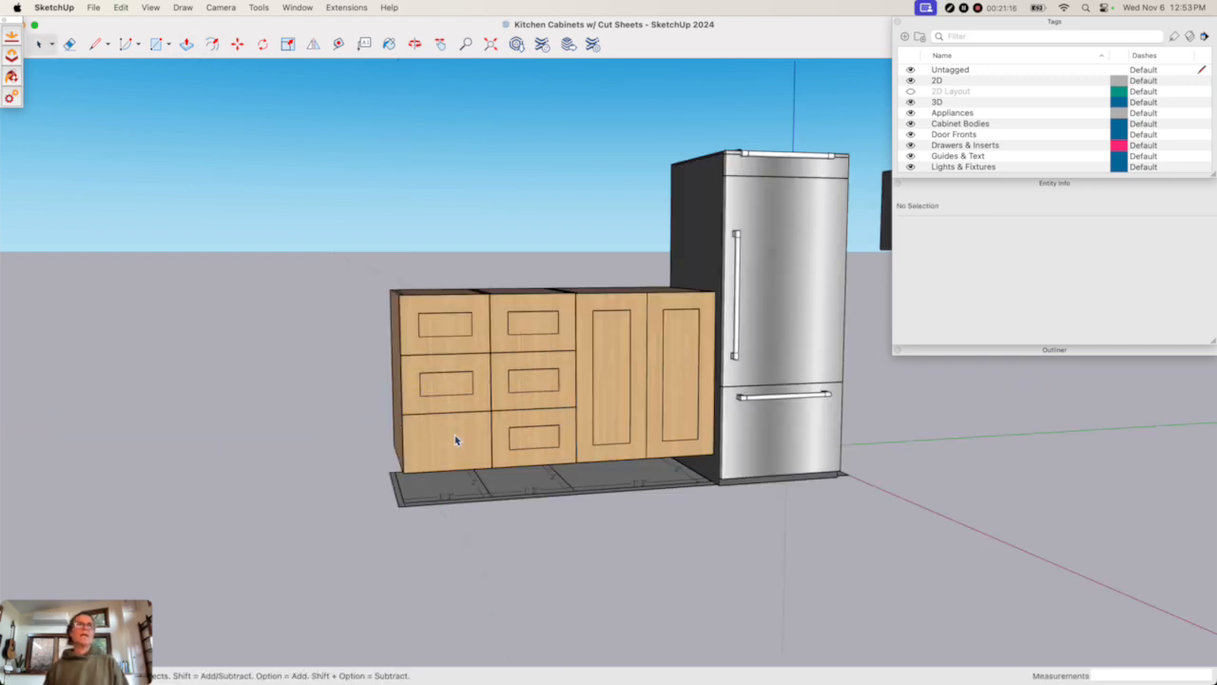
# - Offset the face of the left cabinet's bottom drawer front inward by 3 inches
pyautogui.doubleClick(456, 439)
pyautogui.click(460, 438)
pyautogui.doubleClick(459, 438)
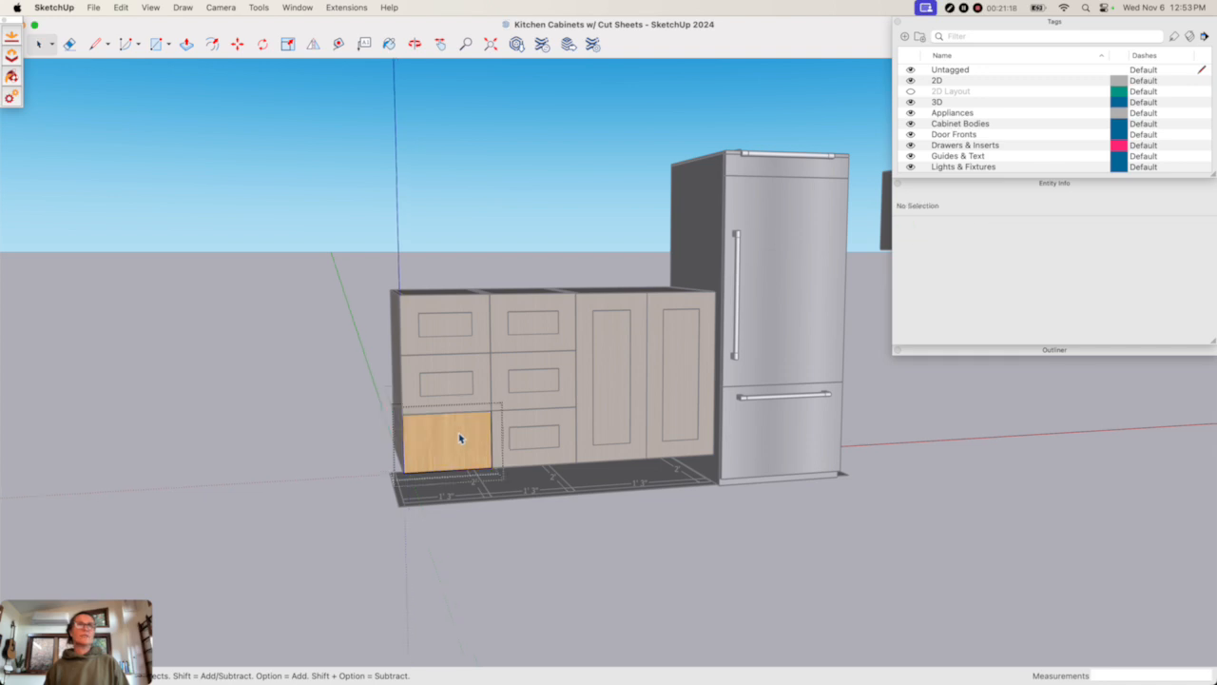
pyautogui.click(459, 438)
pyautogui.press('f')
pyautogui.click(459, 438)
pyautogui.click(466, 447)
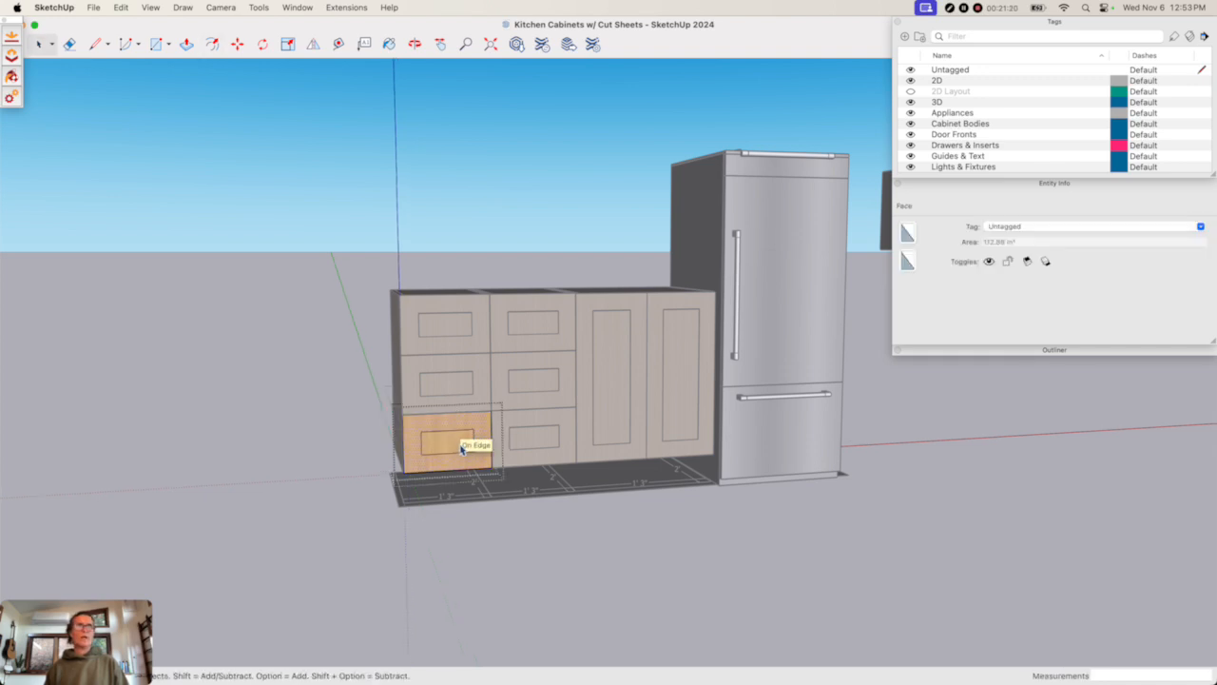
# - Recess the inner panel of the left cabinet's bottom drawer front by 1/4 inch and leave the drawer
pyautogui.press('space')
pyautogui.press('p')
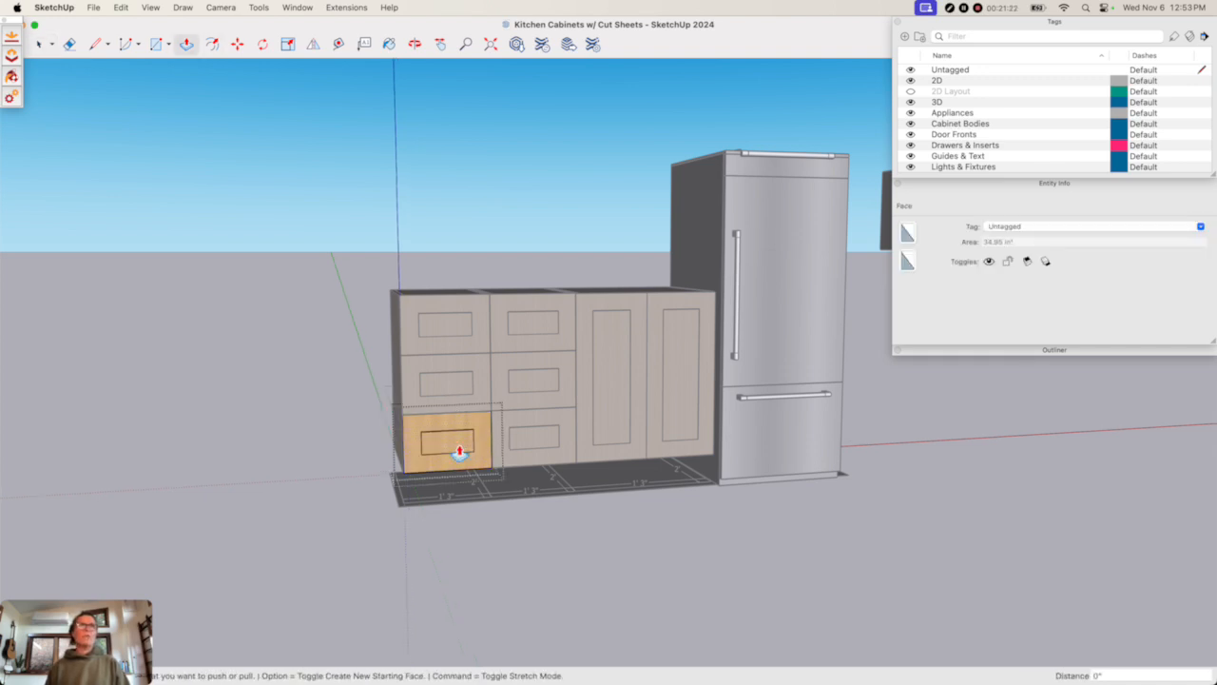
pyautogui.doubleClick(463, 446)
pyautogui.press('space')
pyautogui.click(599, 521)
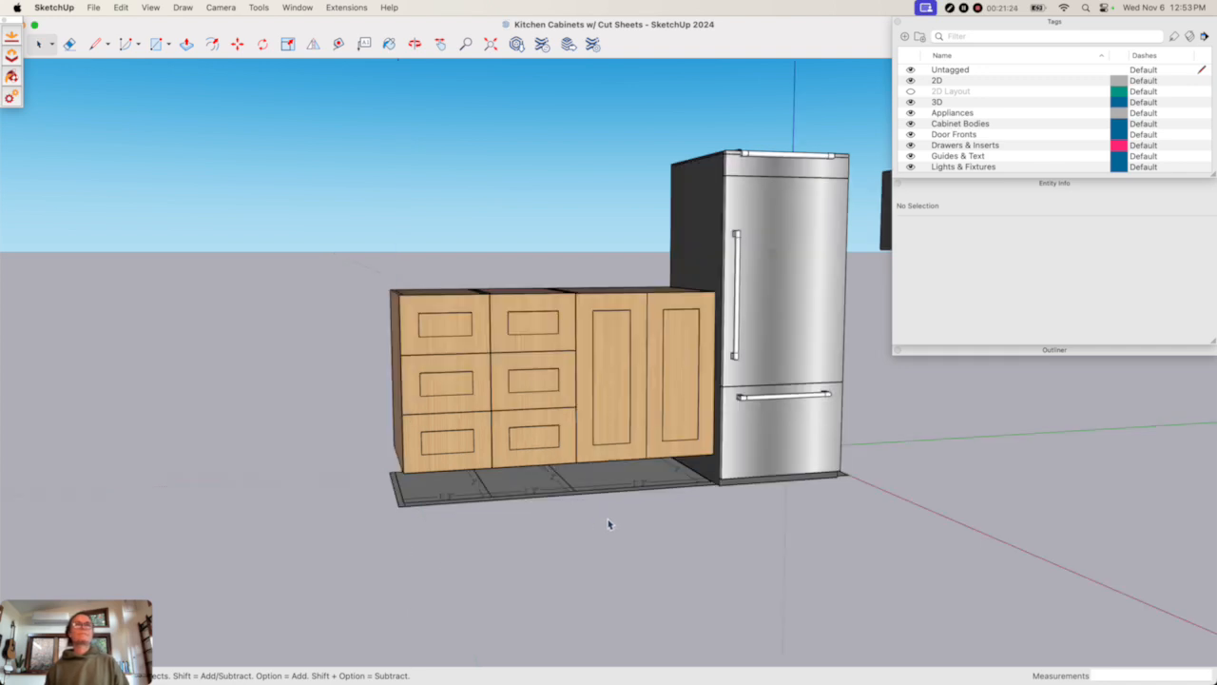
# - Pull the recessed panel of the two-door cabinet's left swing door out 1/4 inch and delete its outline
pyautogui.click(609, 373)
pyautogui.doubleClick(614, 366)
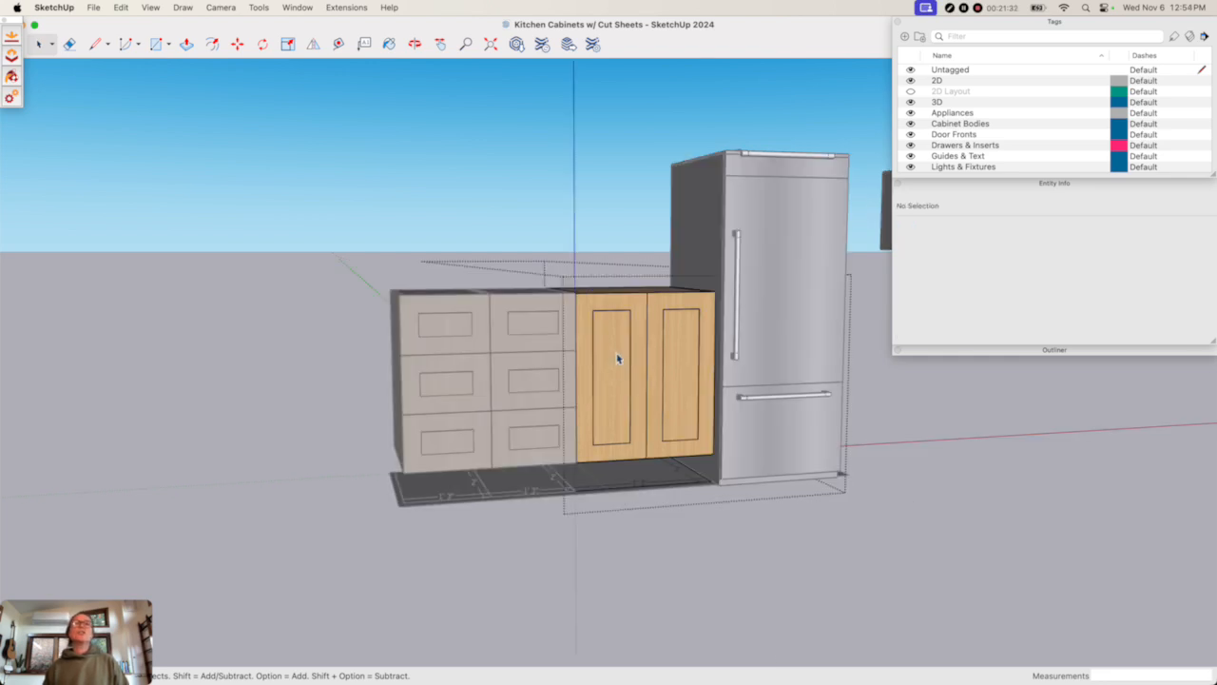
pyautogui.scroll(5, 617, 360)
pyautogui.scroll(2, 617, 359)
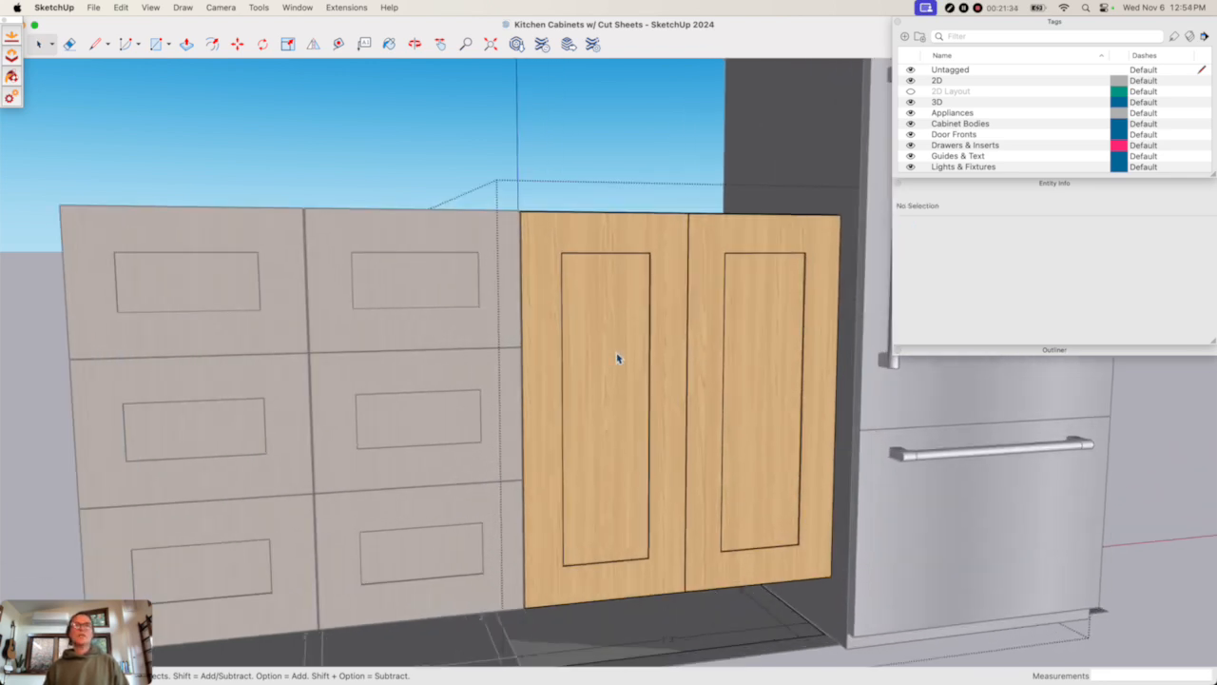
pyautogui.click(617, 357)
pyautogui.doubleClick(618, 357)
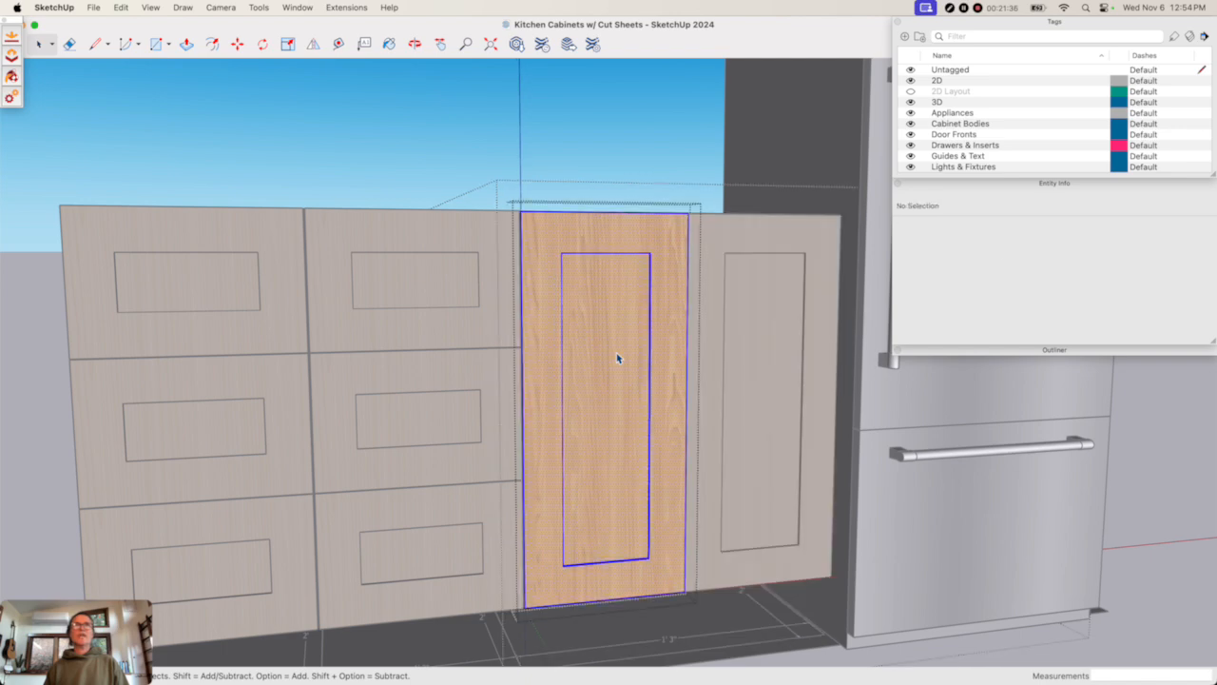
pyautogui.press('p')
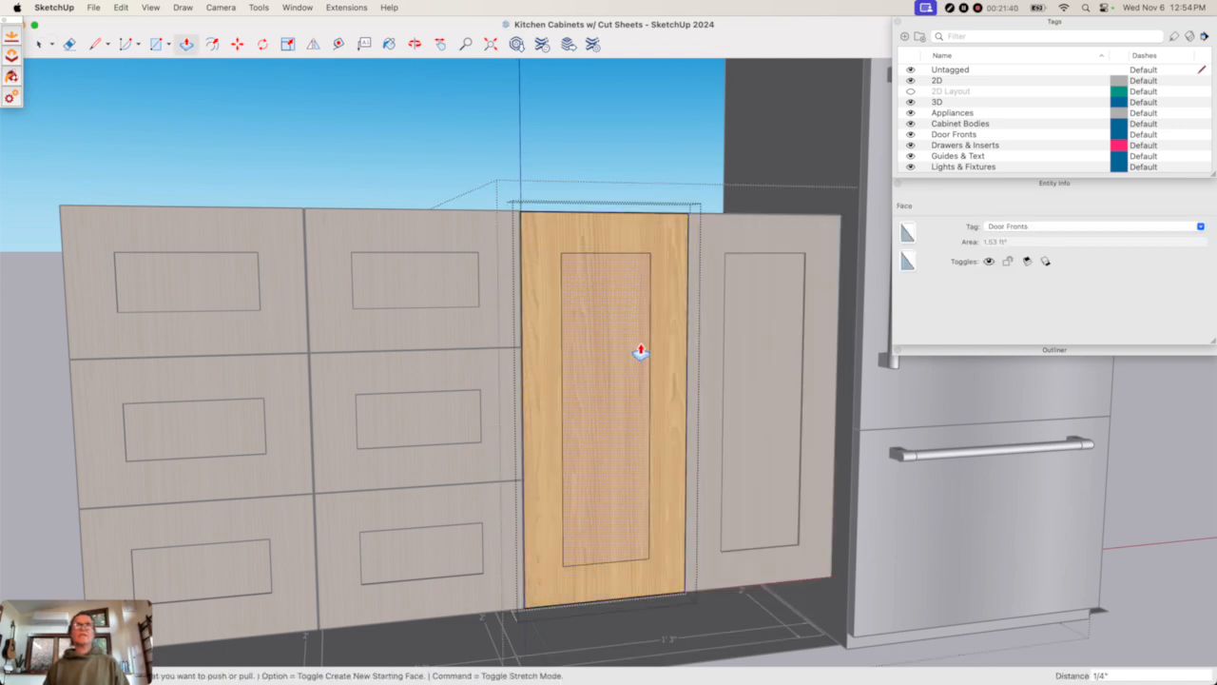
pyautogui.press('space')
pyautogui.click(635, 353)
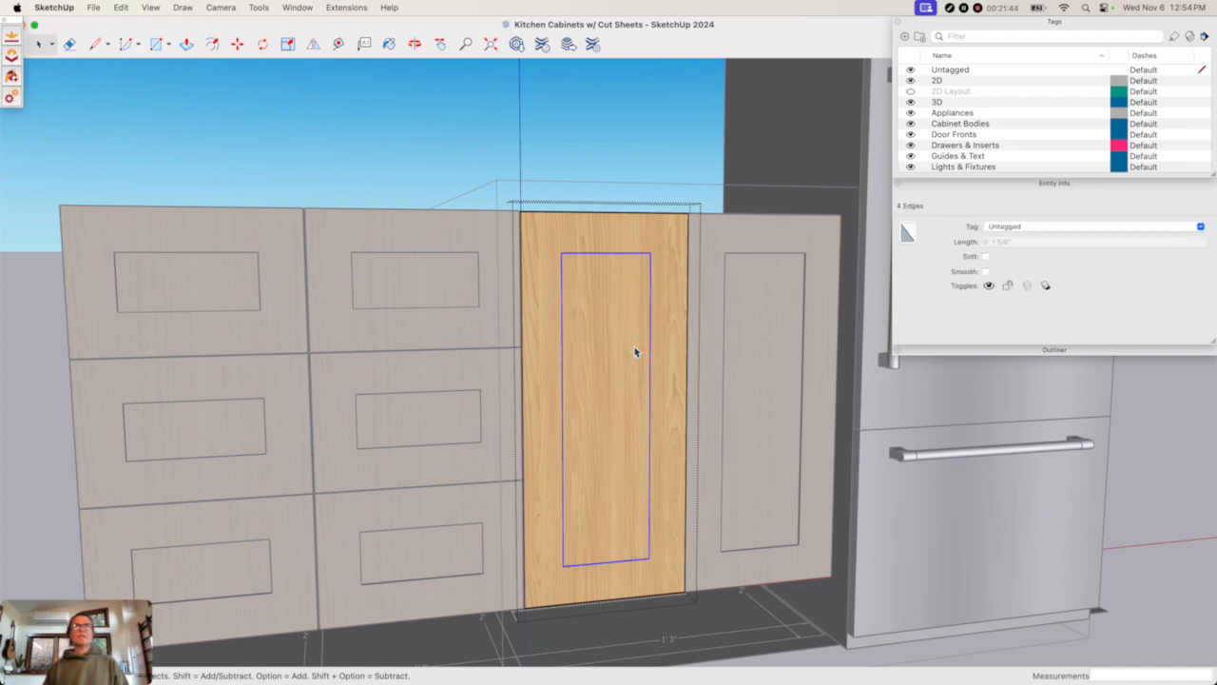
pyautogui.press('Delete')
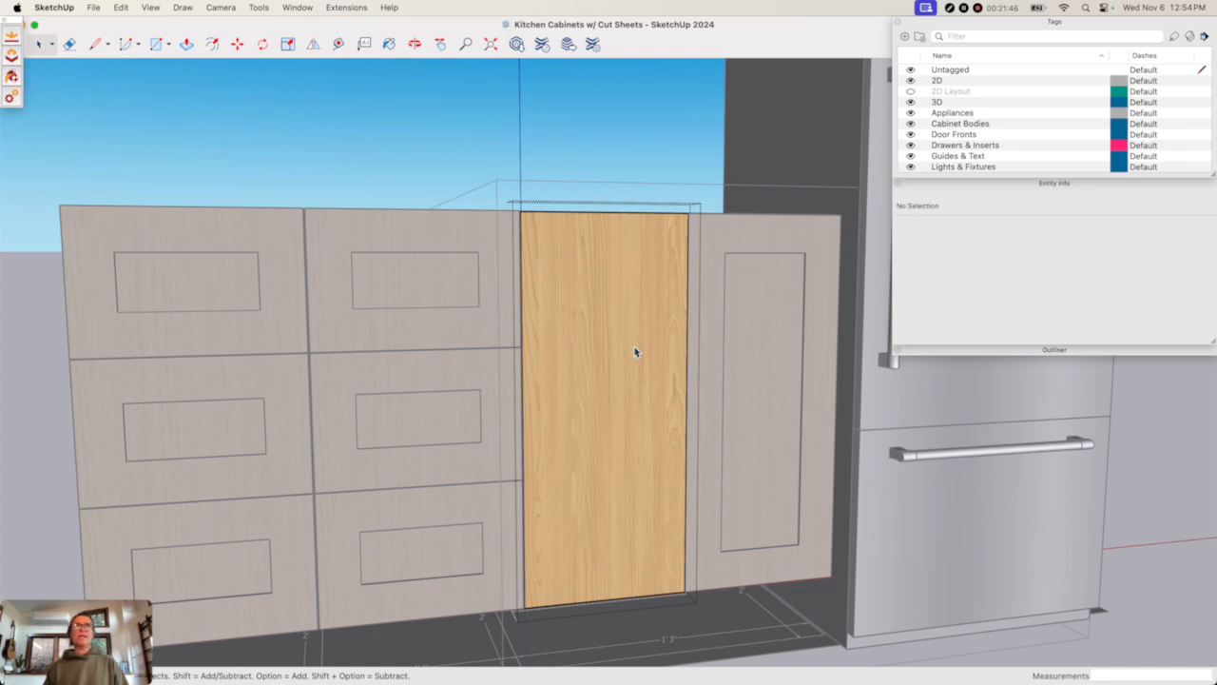
# - Undo the deletion and the push/pull on the left swing door and leave the door
pyautogui.press('super+z')
pyautogui.press('super+z')
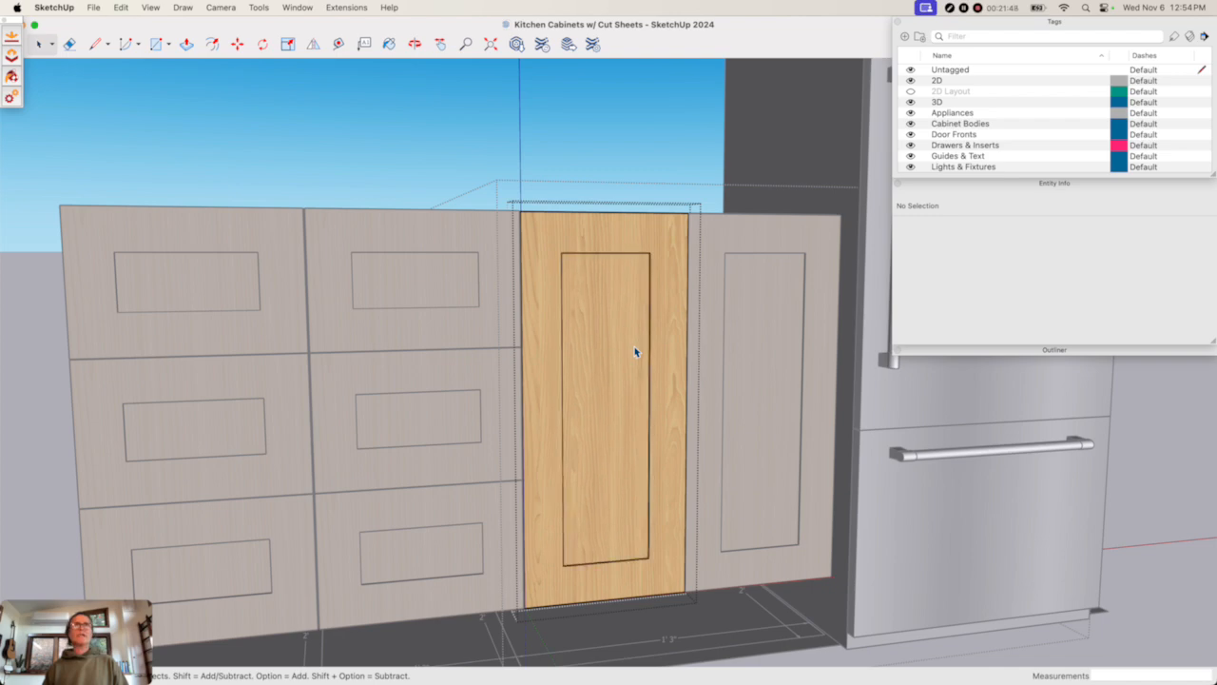
pyautogui.press('Escape')
# - Pull the inner panel of the left swing door out 1/4 inch, flush with its frame
pyautogui.click(636, 354)
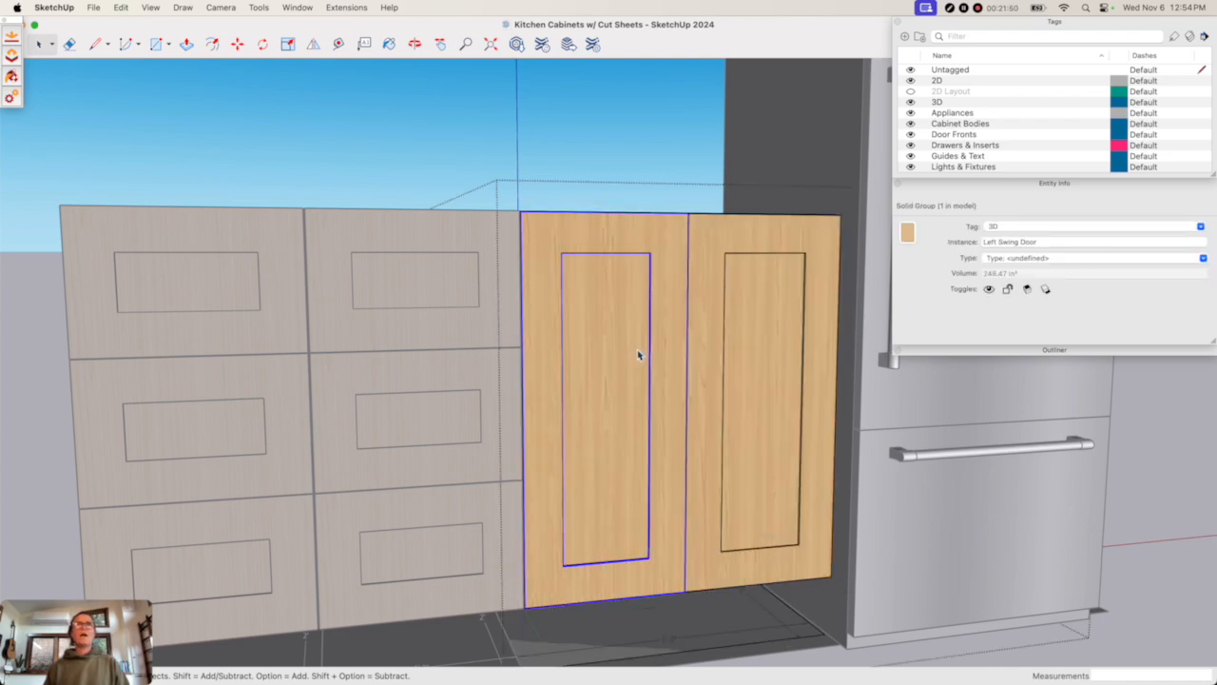
pyautogui.doubleClick(638, 356)
pyautogui.click(635, 356)
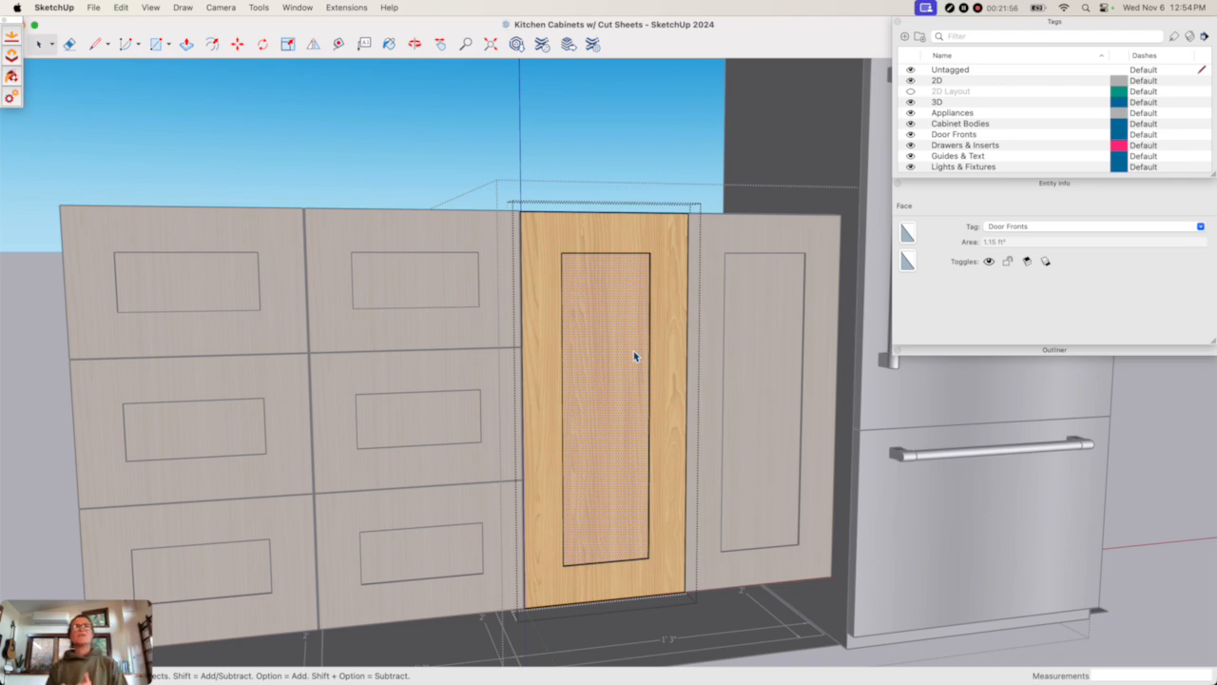
pyautogui.press('p')
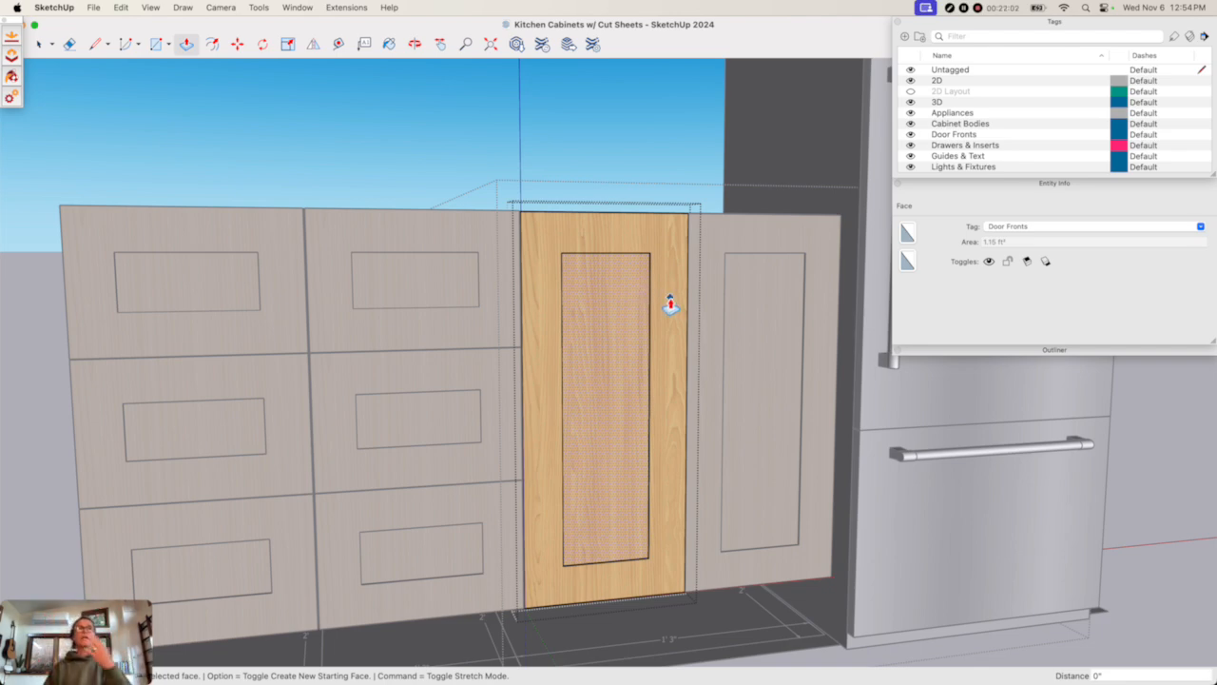
pyautogui.click(633, 304)
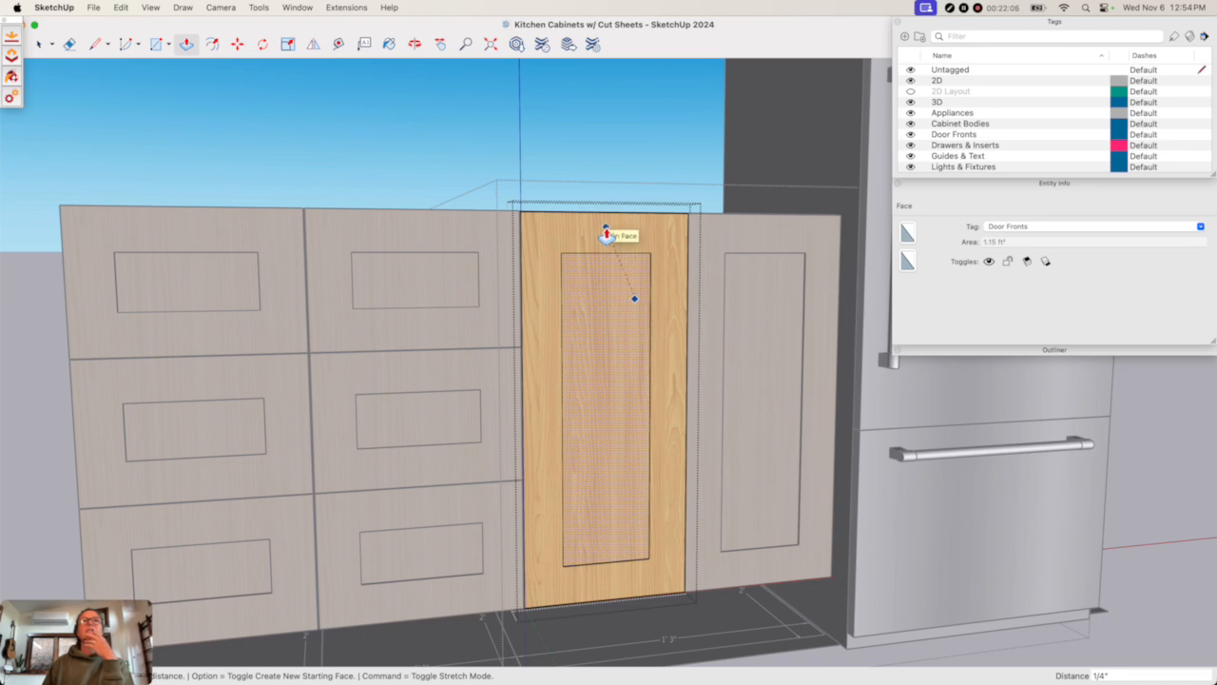
pyautogui.click(606, 236)
# - Try removing the panel outline's top edge by deleting it and with the Eraser tool, and undo each removal
pyautogui.press('space')
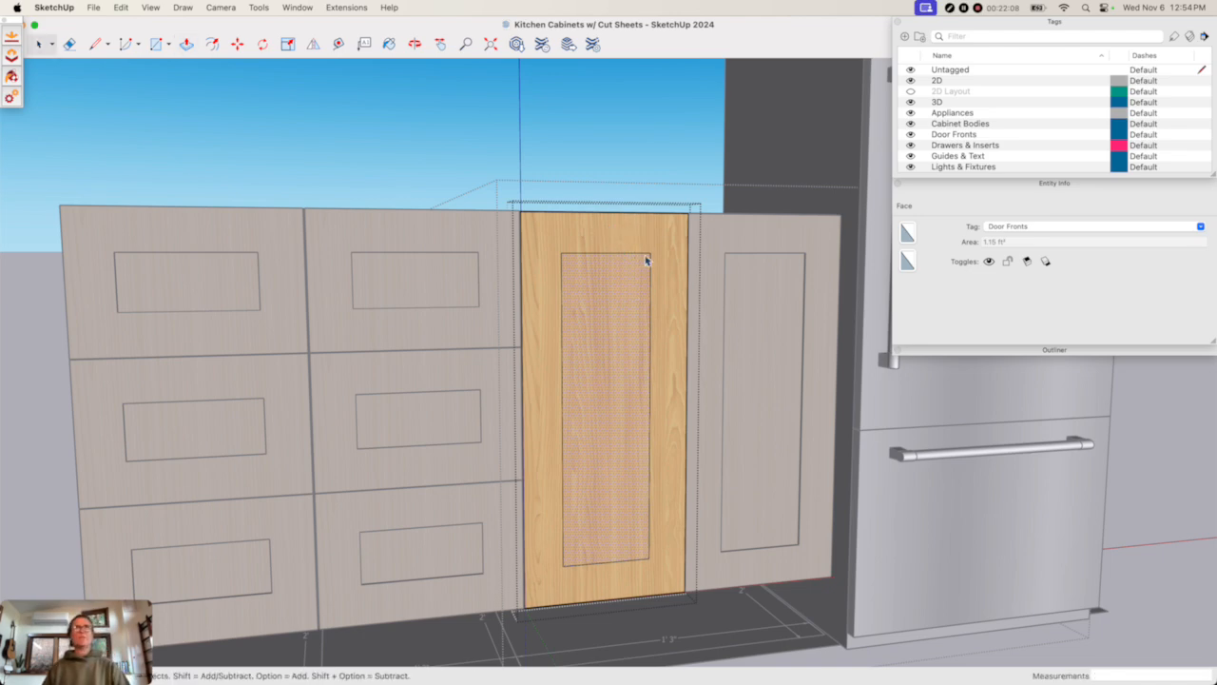
pyautogui.click(645, 254)
pyautogui.press('Delete')
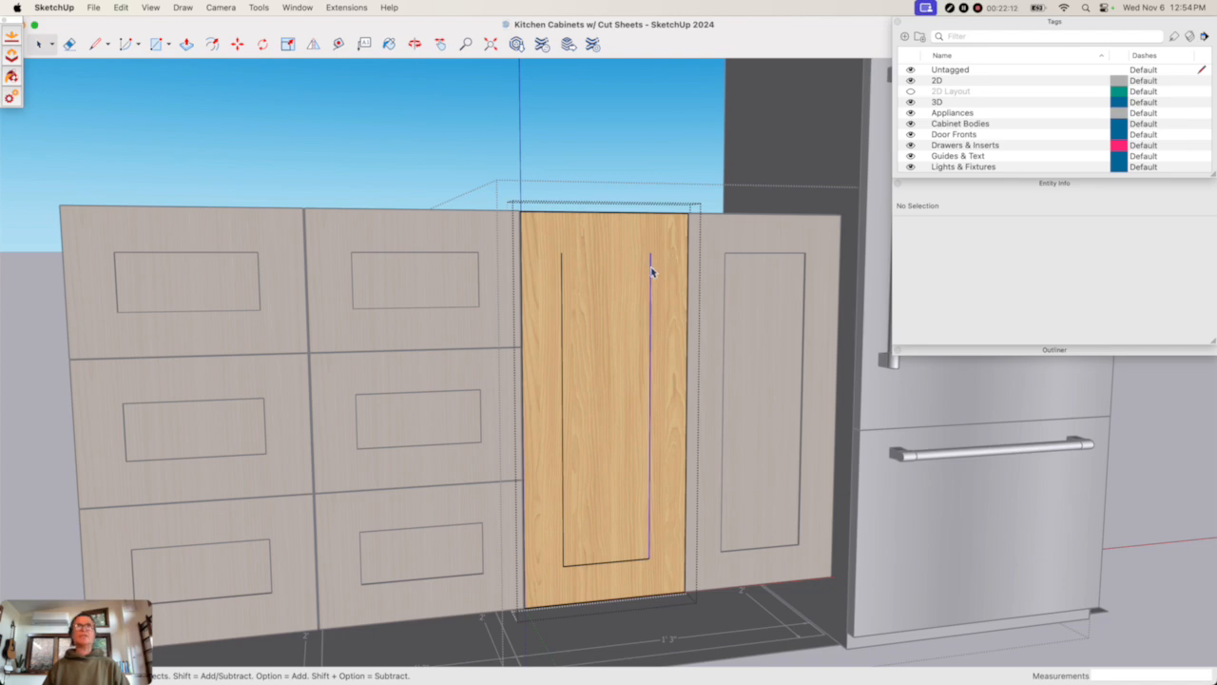
pyautogui.click(651, 268)
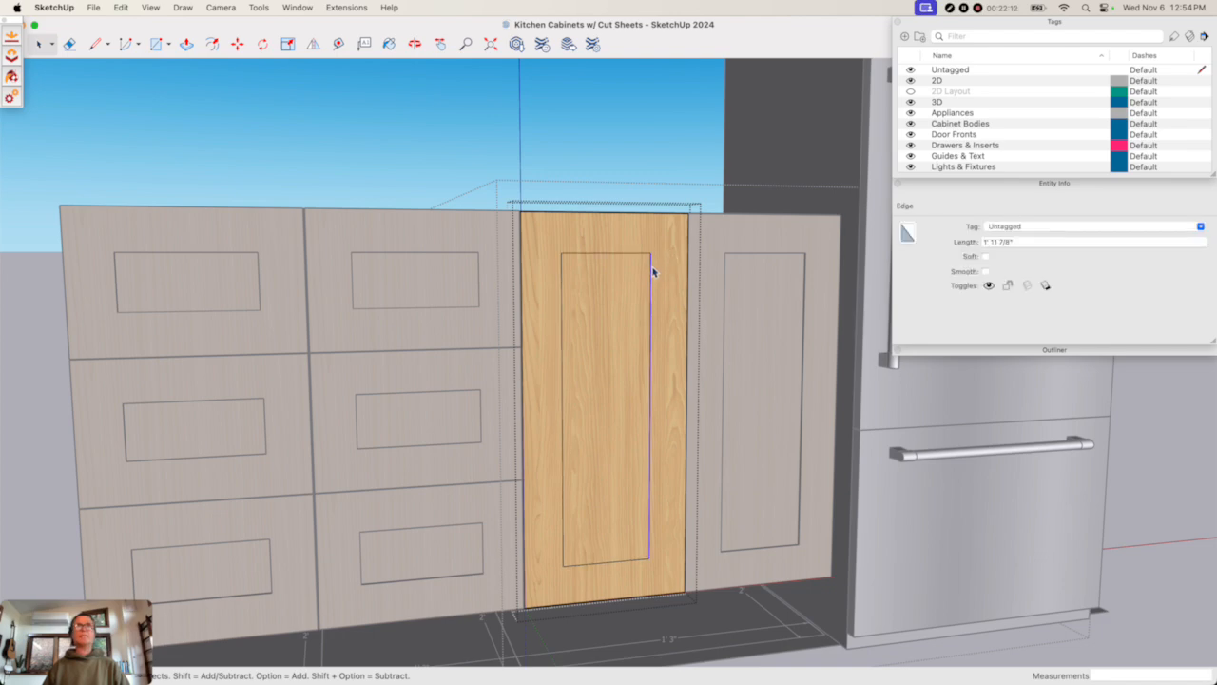
pyautogui.click(69, 44)
pyautogui.moveTo(646, 242); pyautogui.dragTo(642, 265)
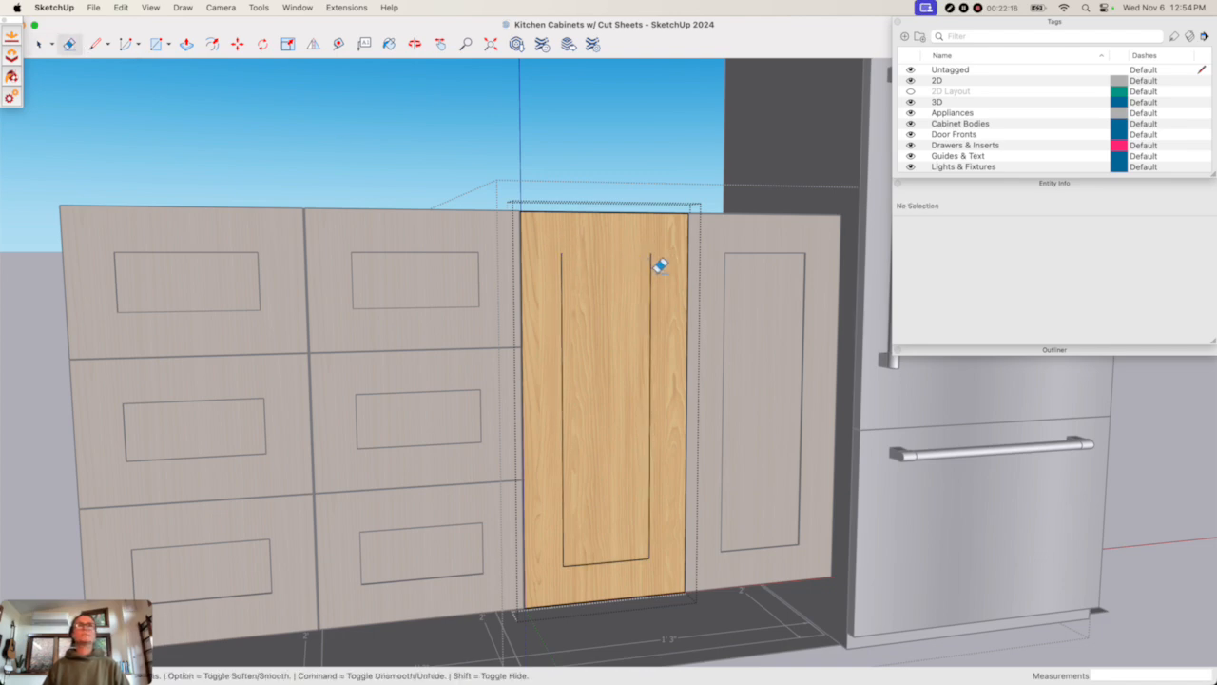
pyautogui.press('super+z')
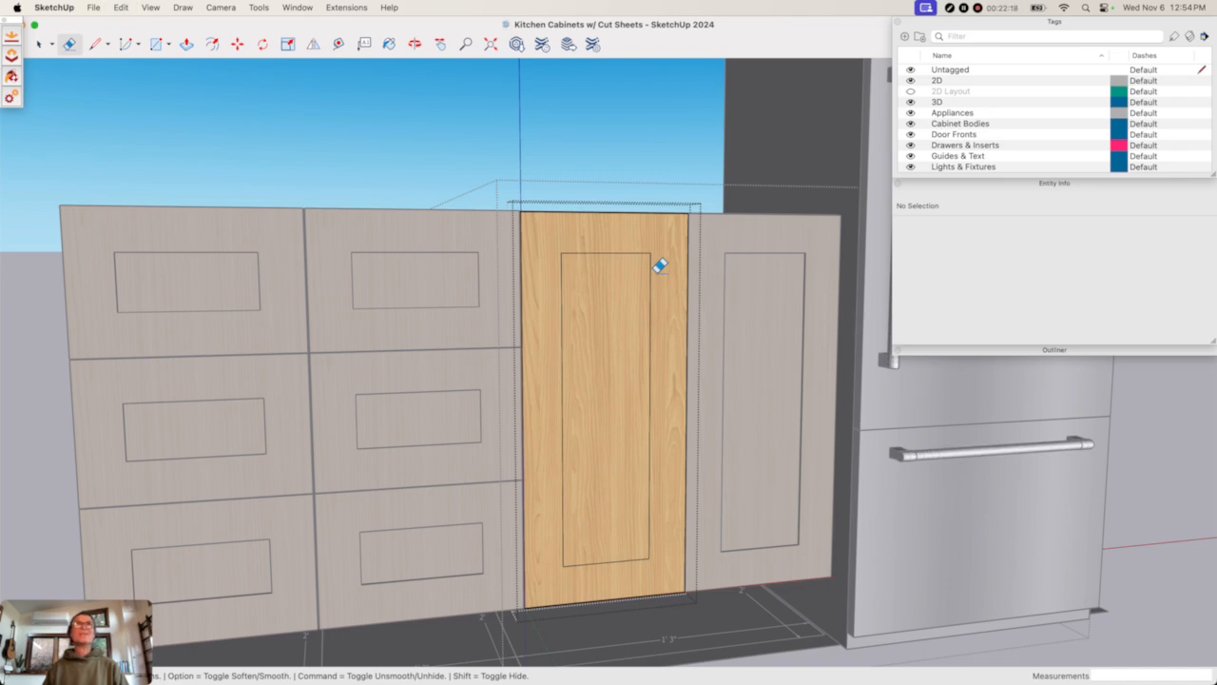
# - Select the left swing door's inner face, extend the selection to its bounding edges and all connected geometry, and leave the door
pyautogui.press('space')
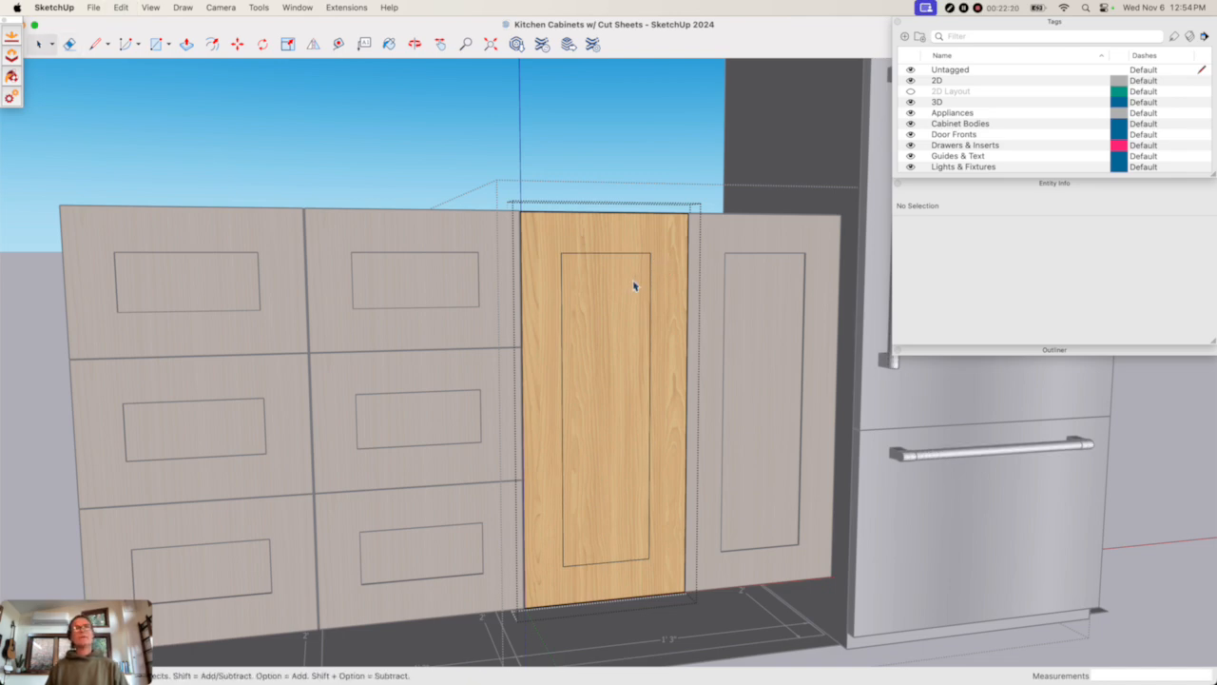
pyautogui.click(635, 285)
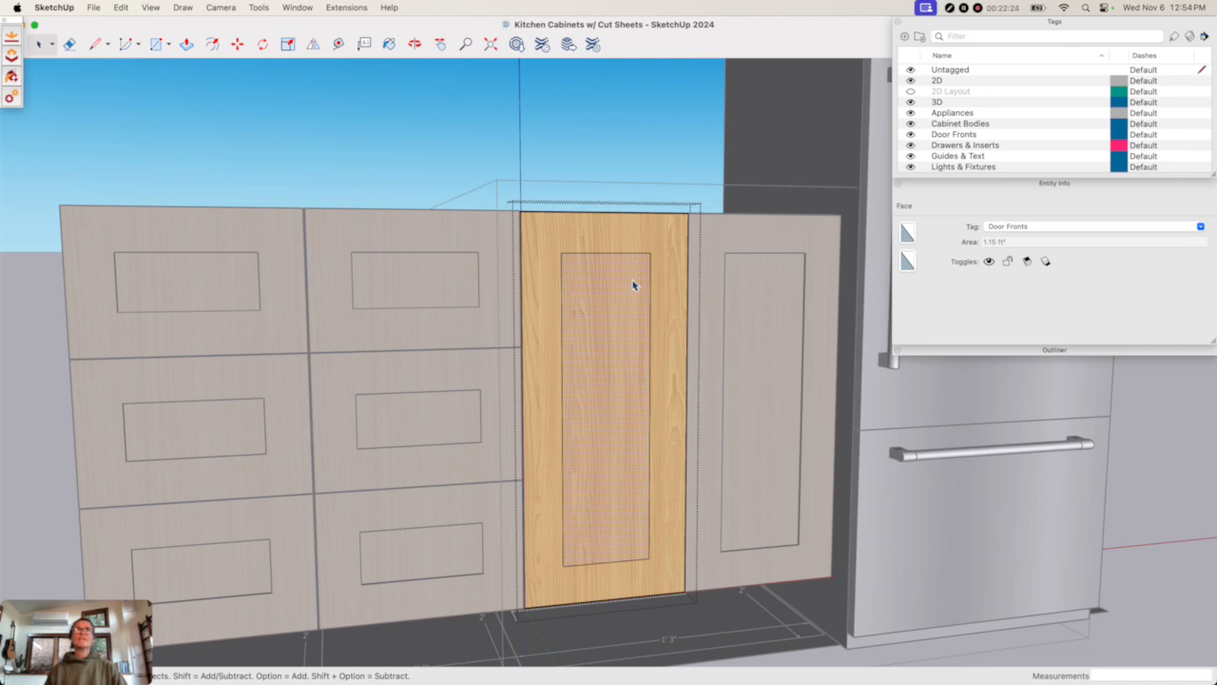
pyautogui.doubleClick(634, 285)
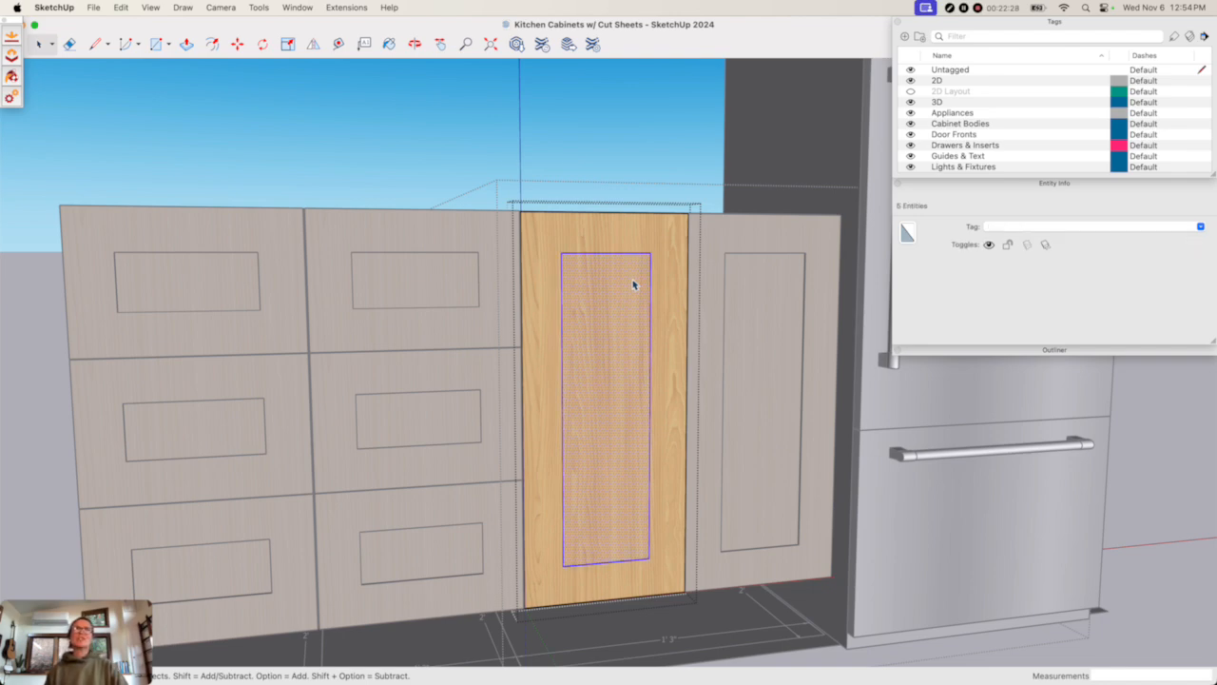
pyautogui.tripleClick(635, 285)
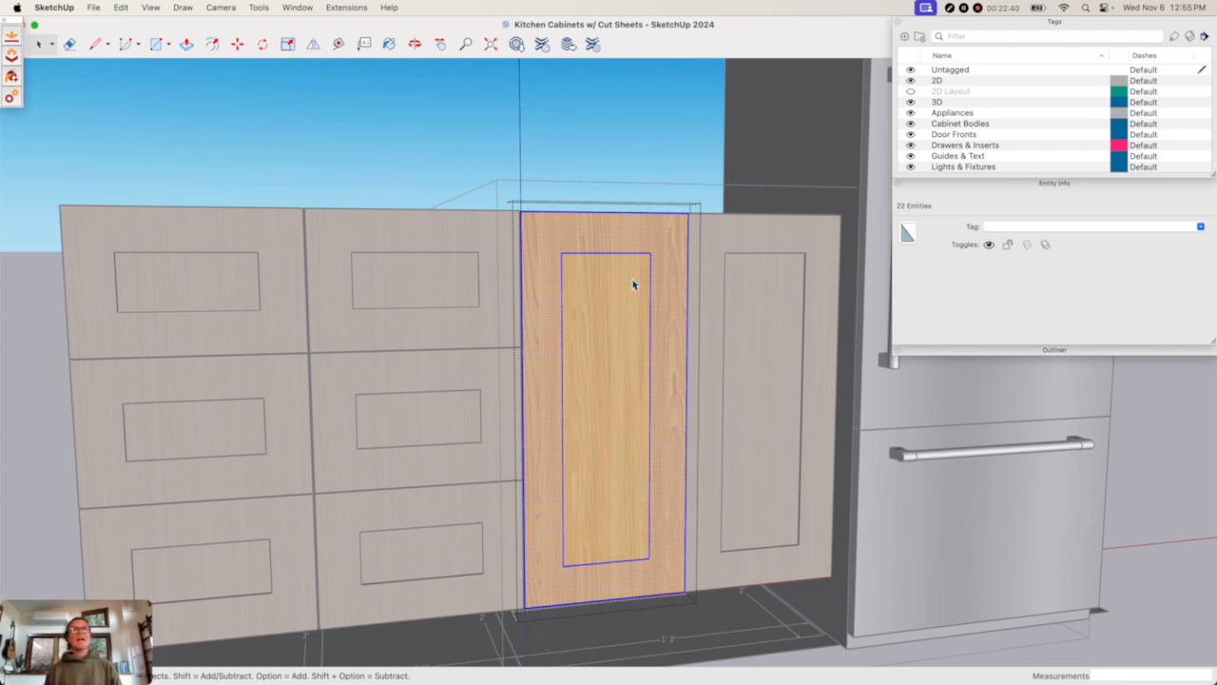
pyautogui.press('Escape')
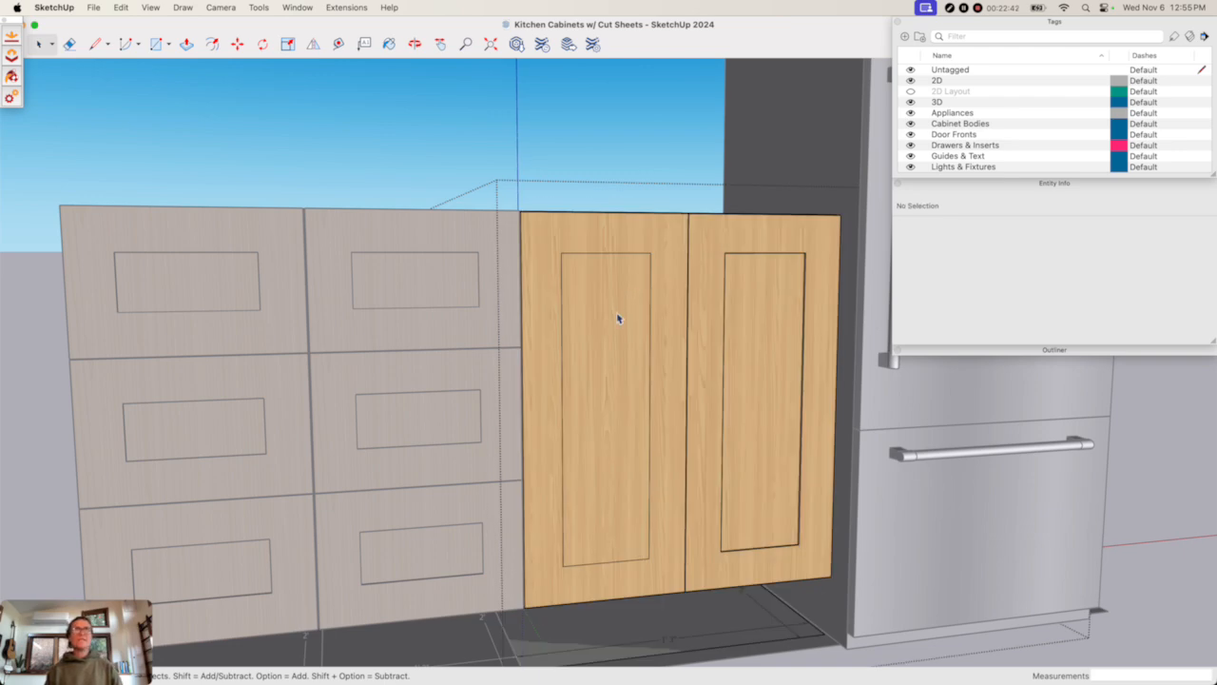
# - Delete the inner panel face of the left swing door together with its bounding edges
pyautogui.doubleClick(618, 319)
pyautogui.doubleClick(618, 318)
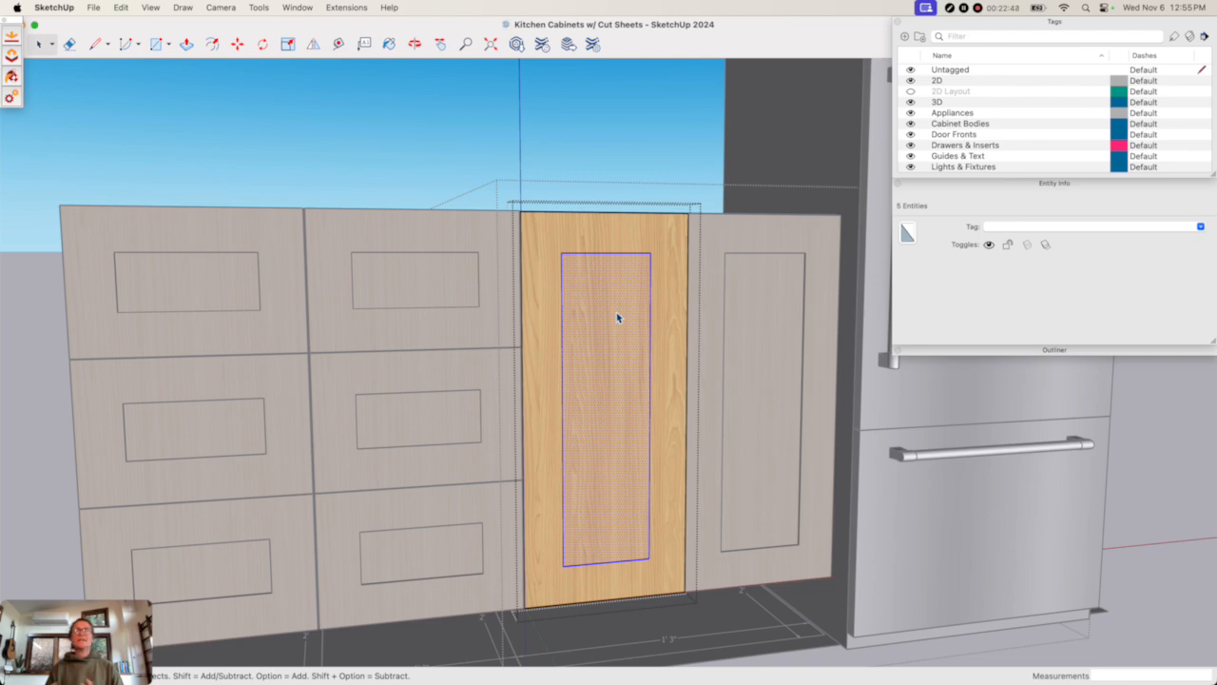
pyautogui.press('Delete')
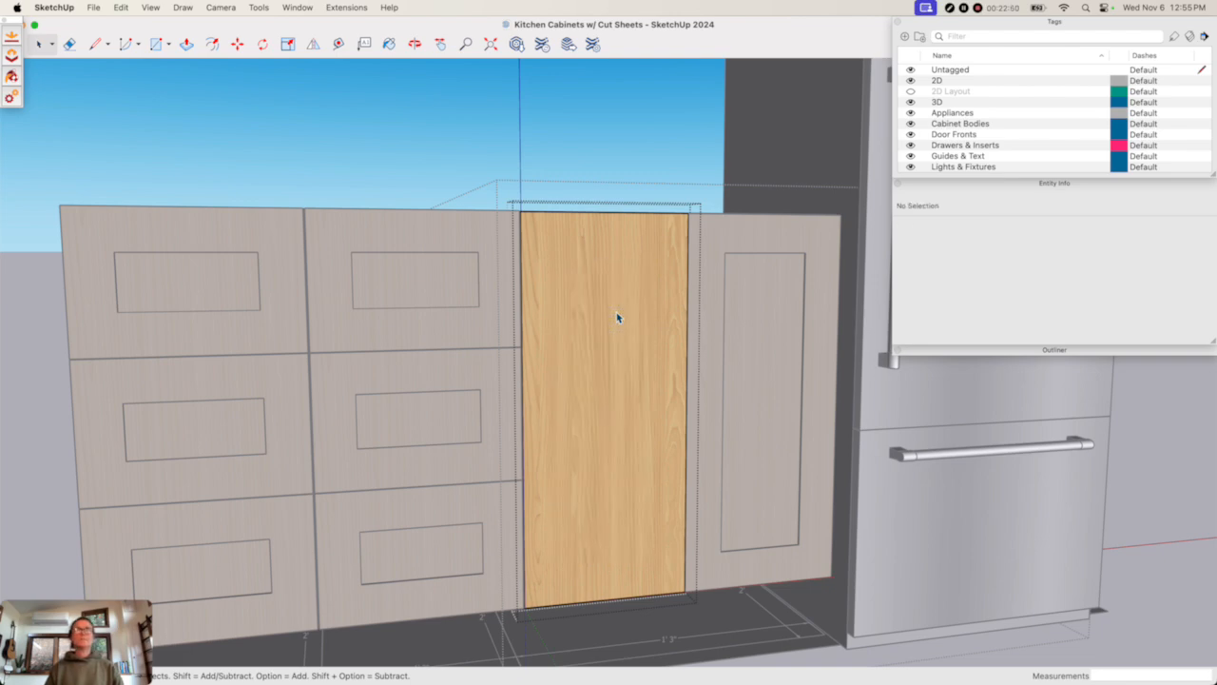
# - Delete the four edges outlining the inner panel on the narrow door beside the drawer fronts
pyautogui.press('super+z')
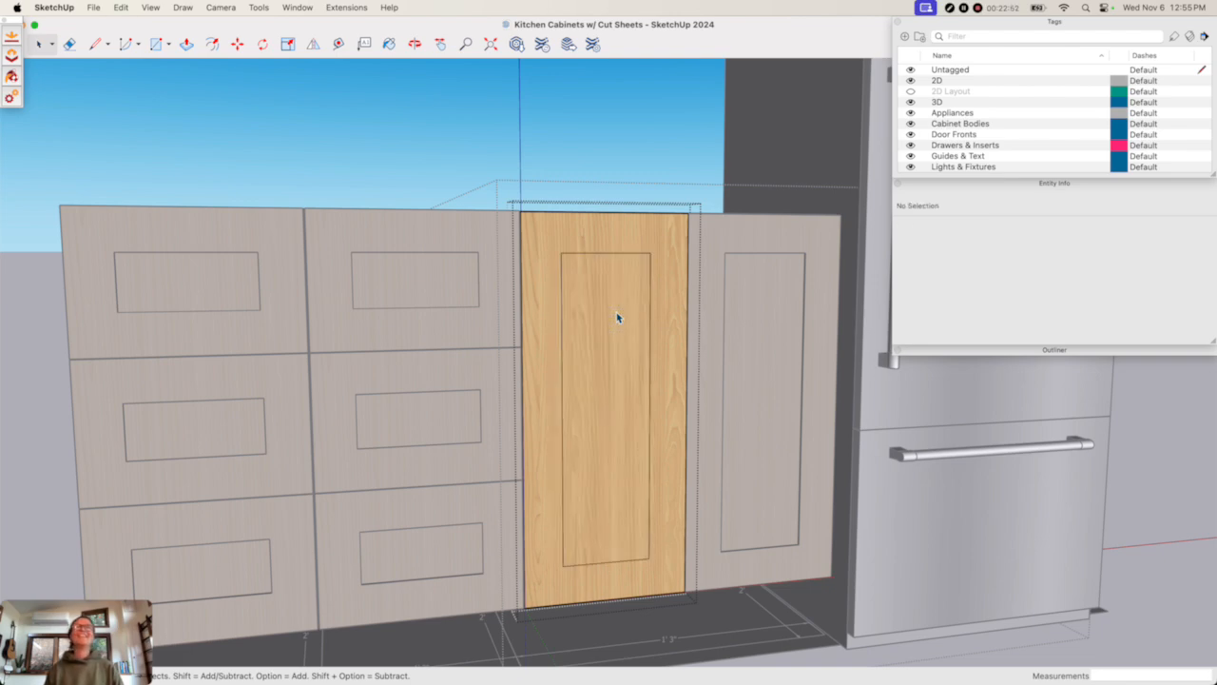
pyautogui.doubleClick(617, 317)
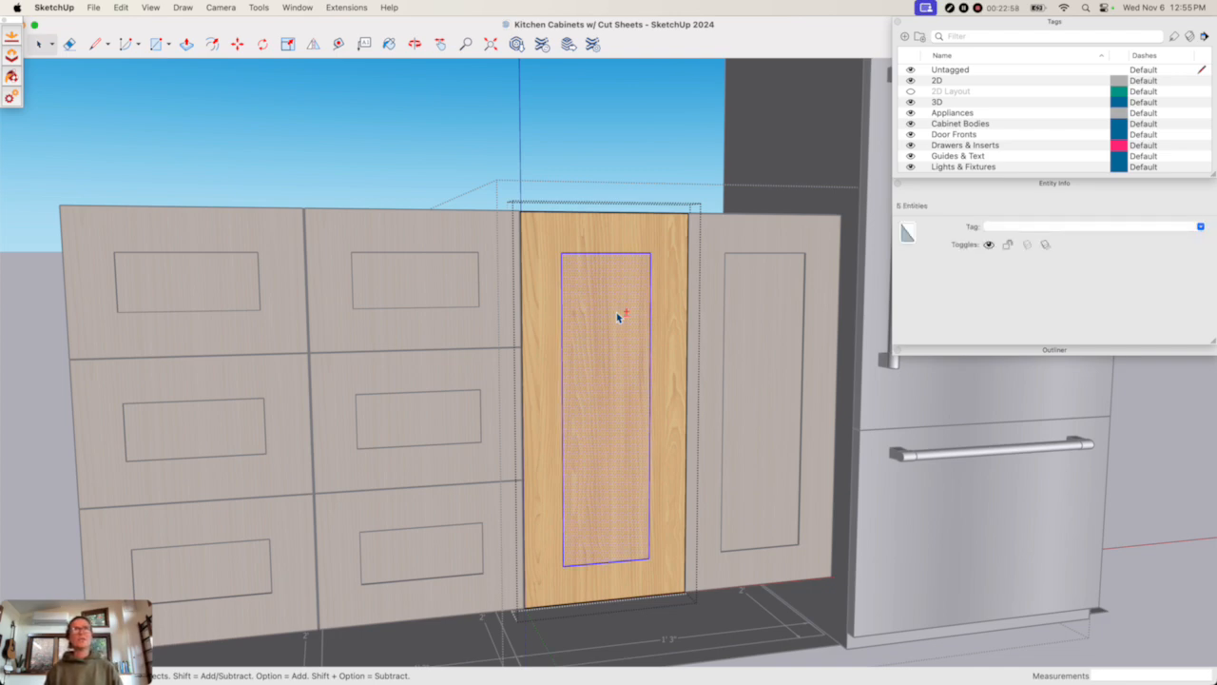
pyautogui.keyDown('shift'); pyautogui.click(617, 317); pyautogui.keyUp('shift')
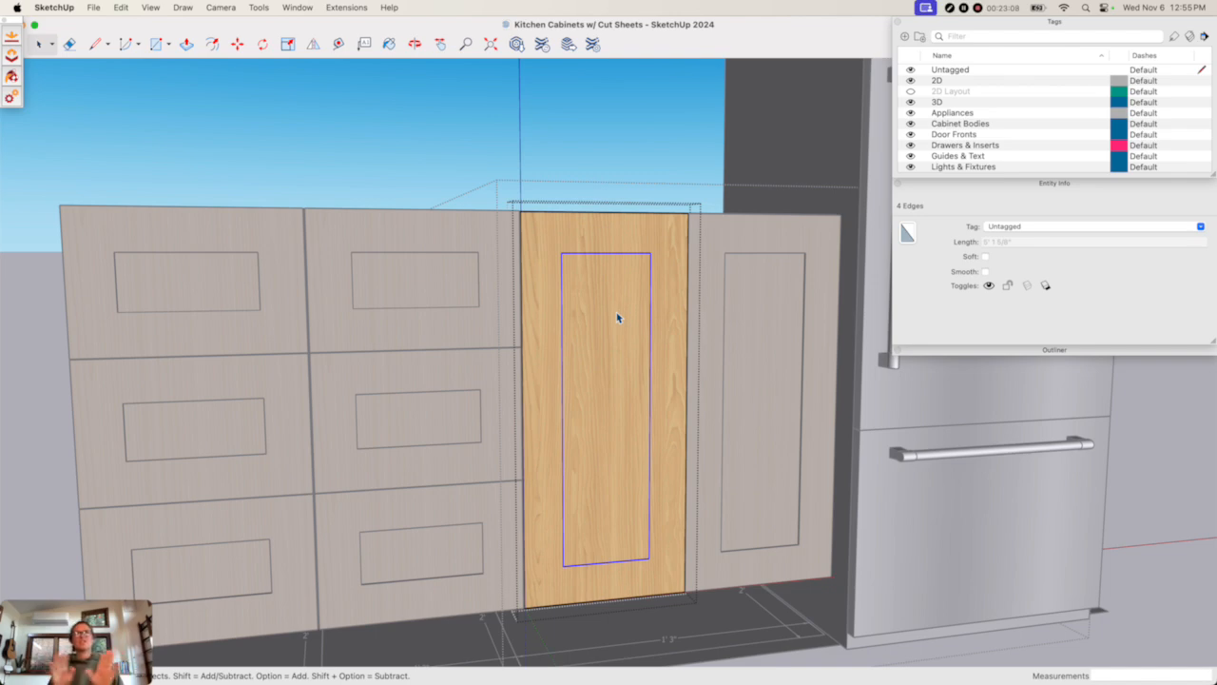
pyautogui.press('Delete')
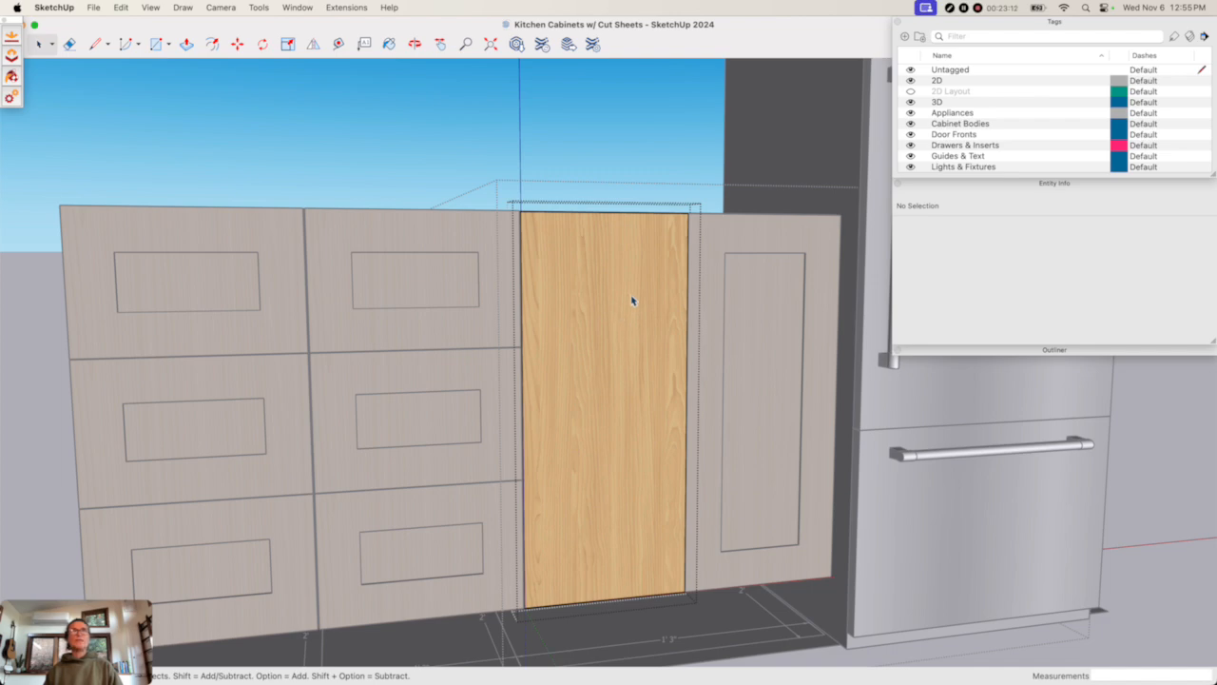
pyautogui.press('Escape')
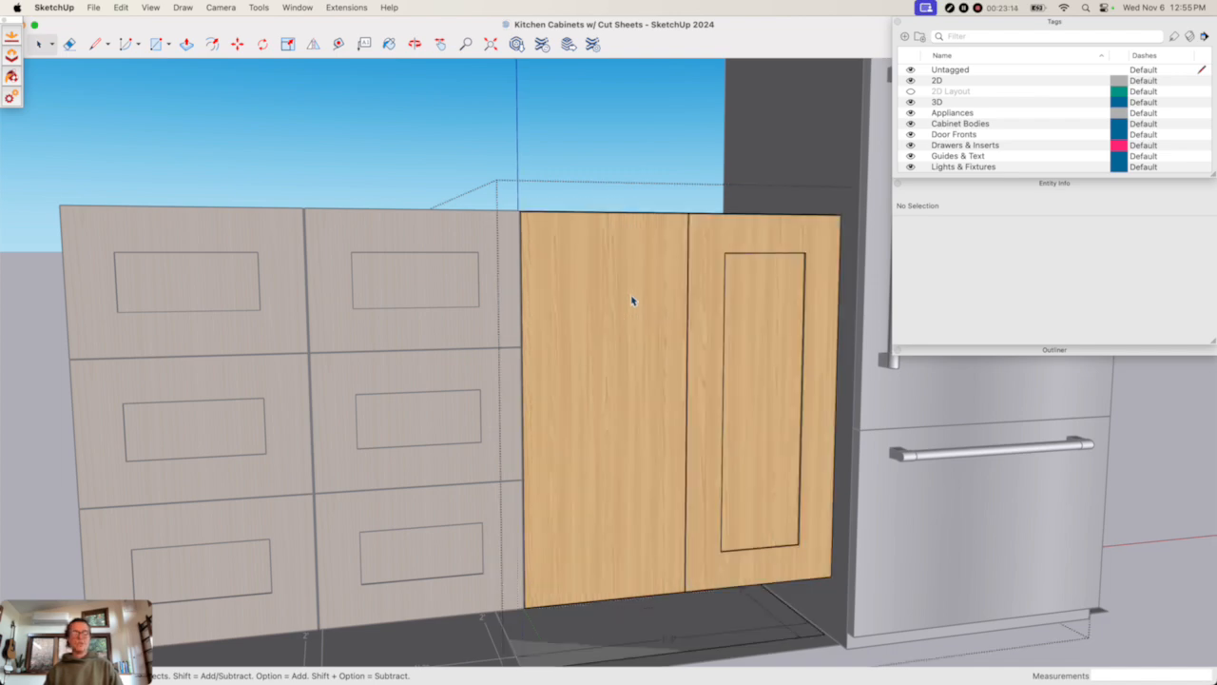
# - Undo the recent edits to that door to bring back its recessed panel, and leave the component
pyautogui.press('super+z')
pyautogui.press('super+z')
pyautogui.press('super+z')
pyautogui.press('super+z')
pyautogui.press('super+z')
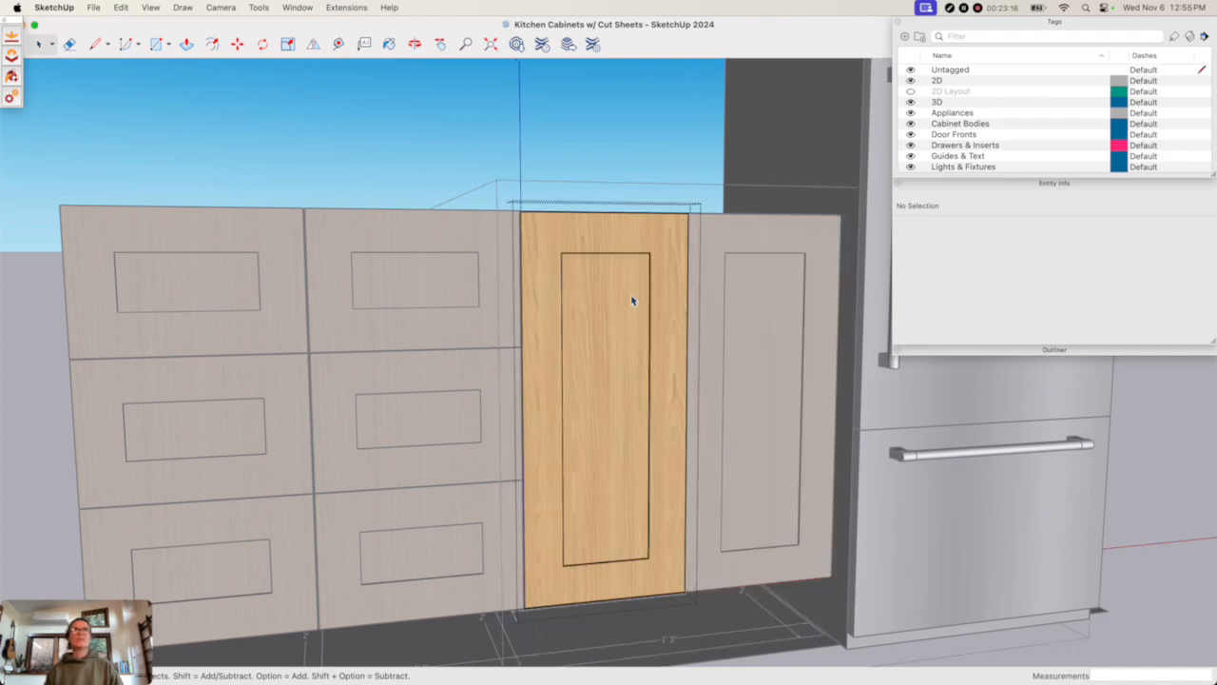
pyautogui.press('Escape')
pyautogui.press('Escape')
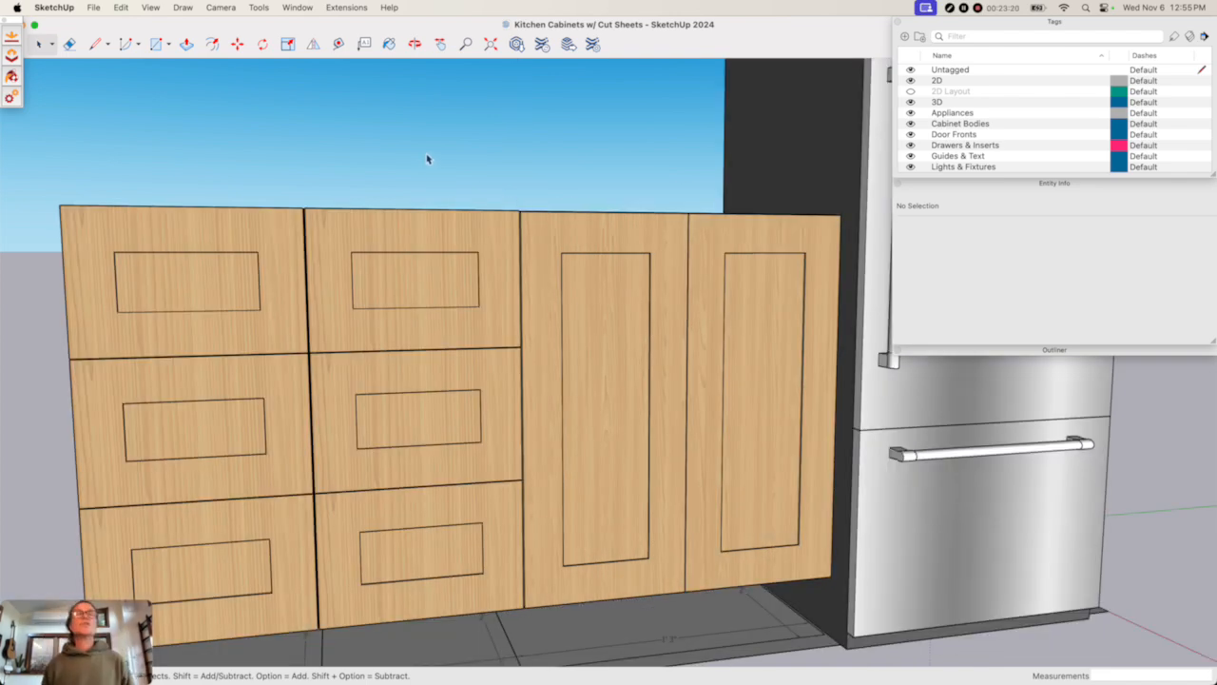
# - Open the recent file Dynamic Cabinets w/ Cut Sheets, declining its recovered version
pyautogui.scroll(-5, 520, 298)
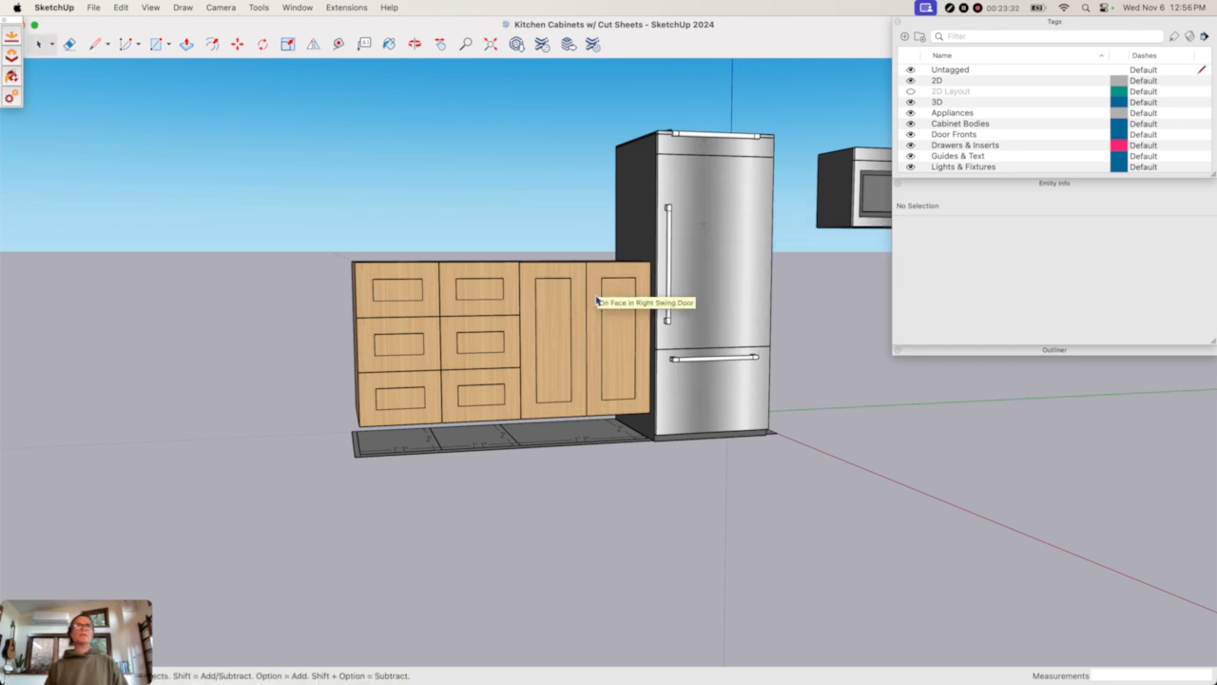
pyautogui.click(95, 6)
pyautogui.moveTo(111, 71)
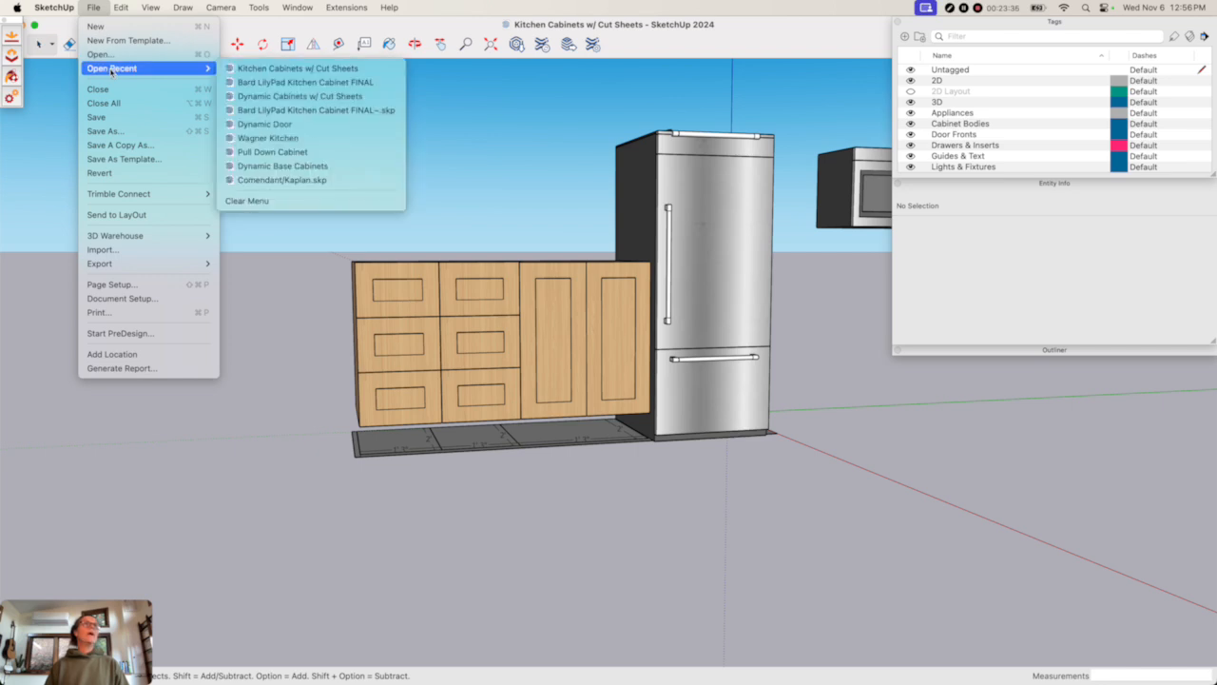
pyautogui.click(353, 99)
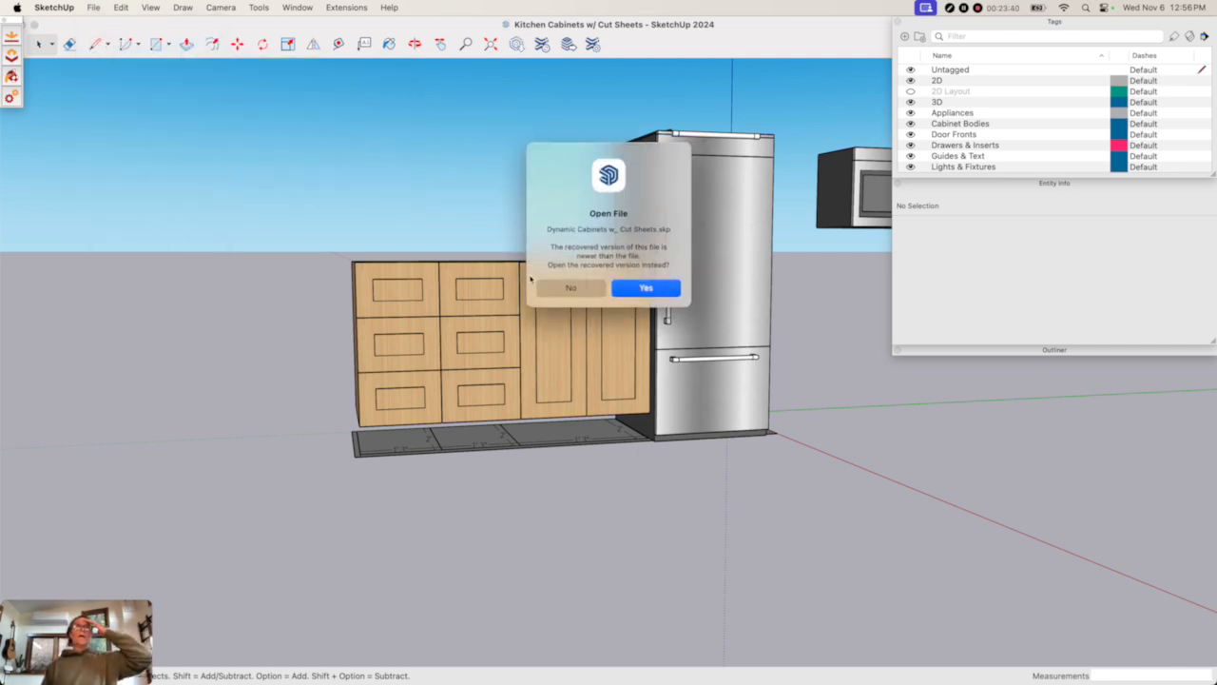
pyautogui.click(572, 289)
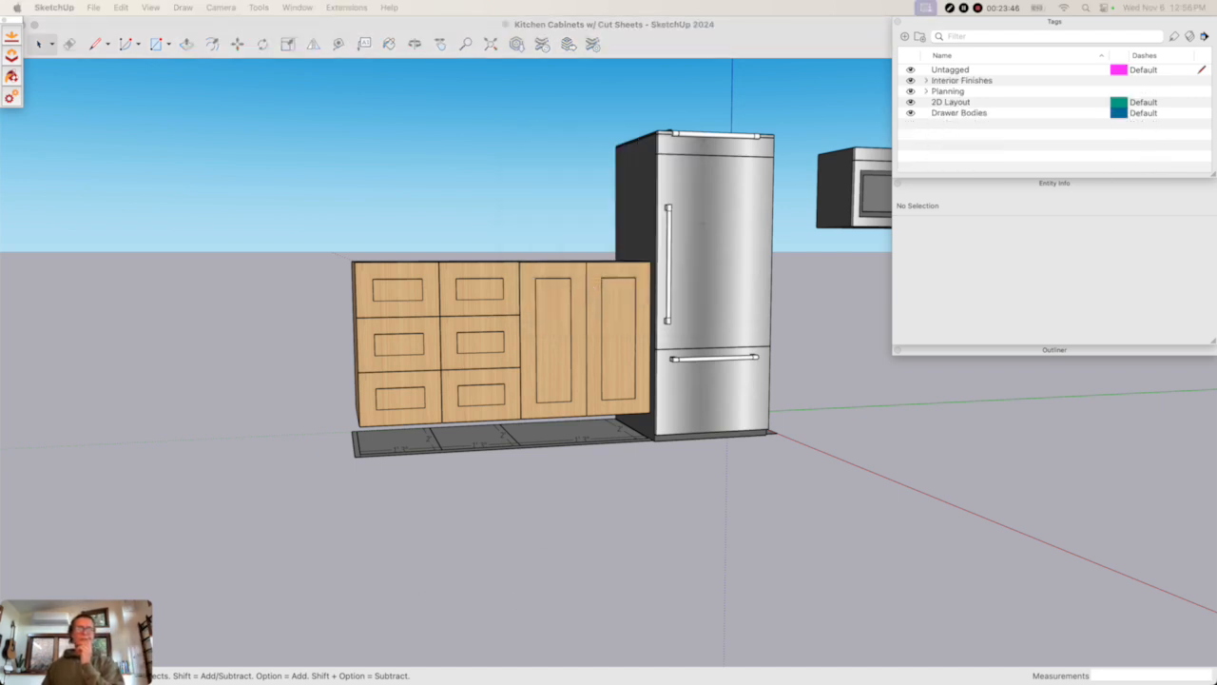
pyautogui.moveTo(2, 58)
pyautogui.mouseDown()
pyautogui.moveTo(384, 5)
pyautogui.moveTo(415, 49)
pyautogui.moveTo(205, 67)
pyautogui.moveTo(63, 10)
pyautogui.mouseUp()
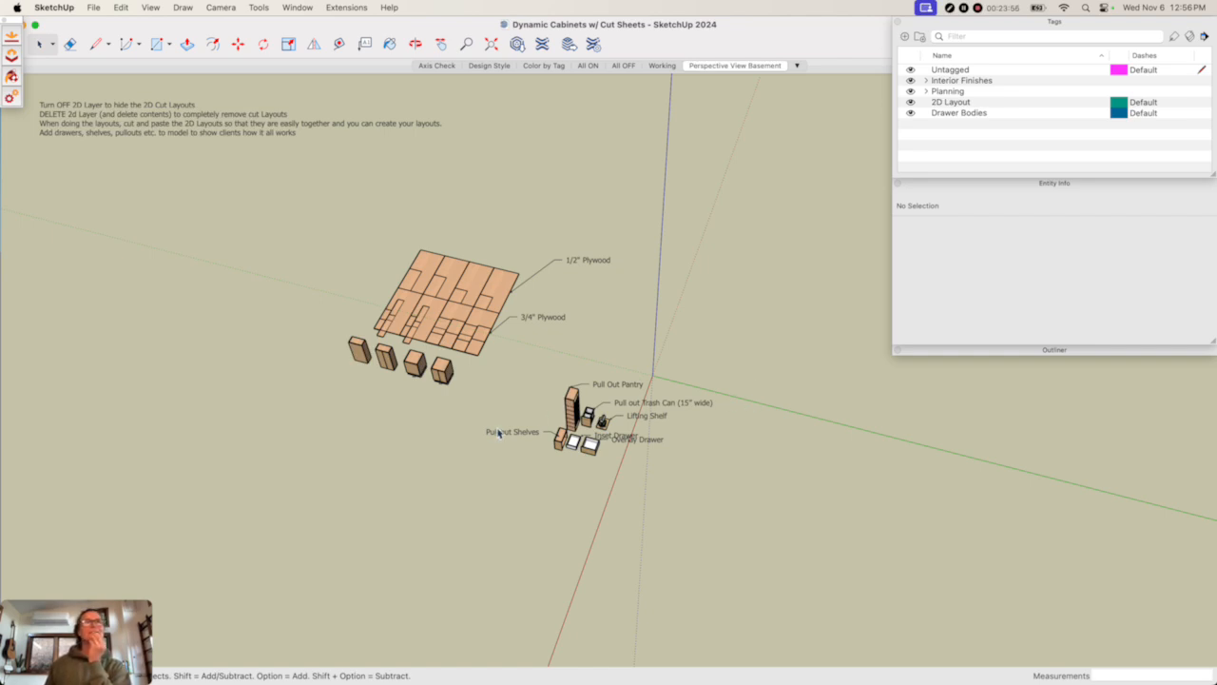
# - Copy the Upper Cabinet Two Door w/ CUT SHEET component and paste it into the Kitchen Cabinets w/ Cut Sheets model
pyautogui.click(388, 359)
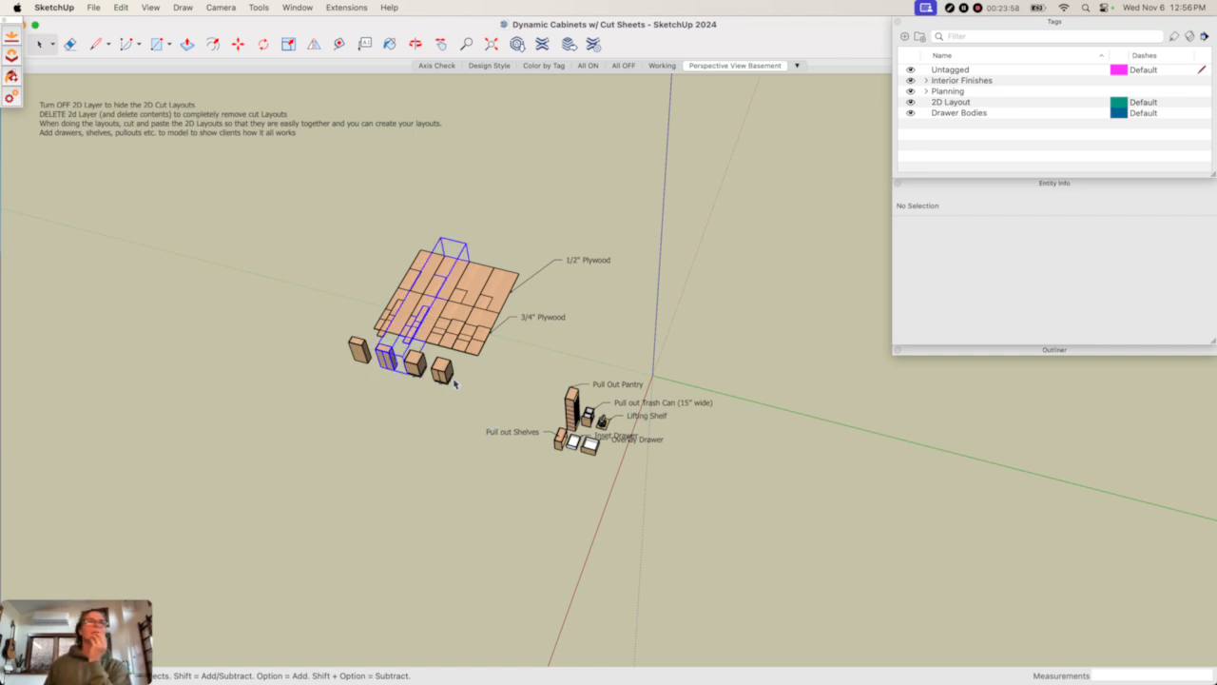
pyautogui.press('super+c')
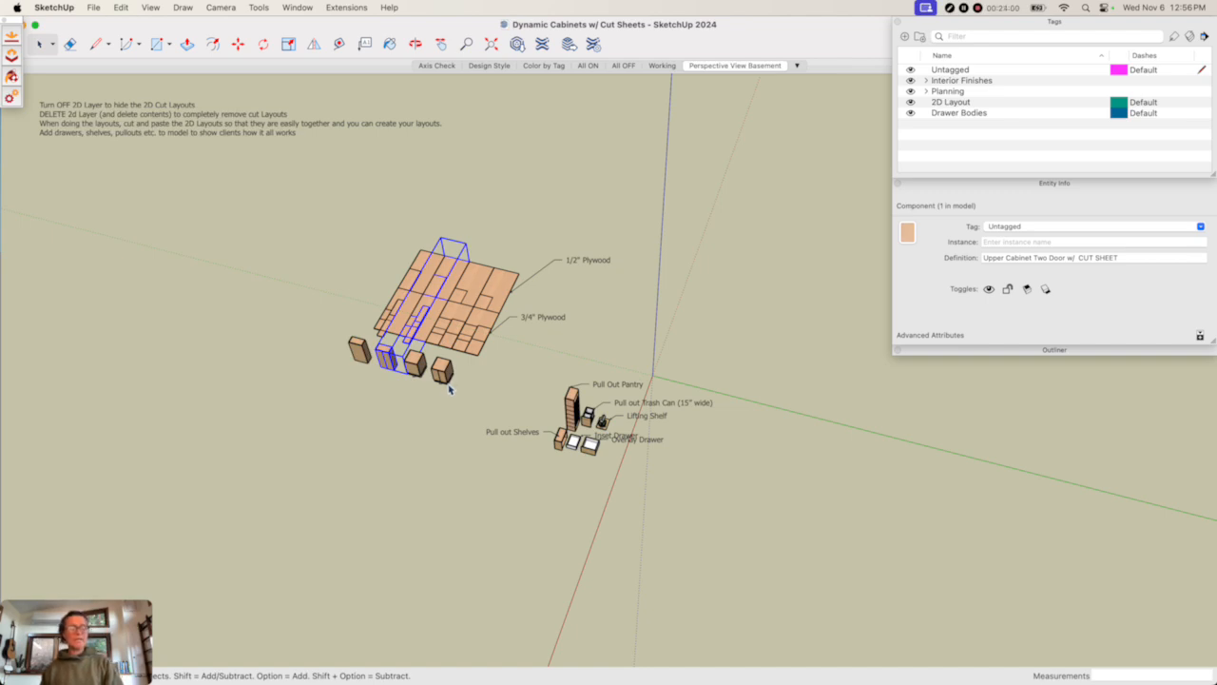
pyautogui.press('super+grave')
pyautogui.press('super+v')
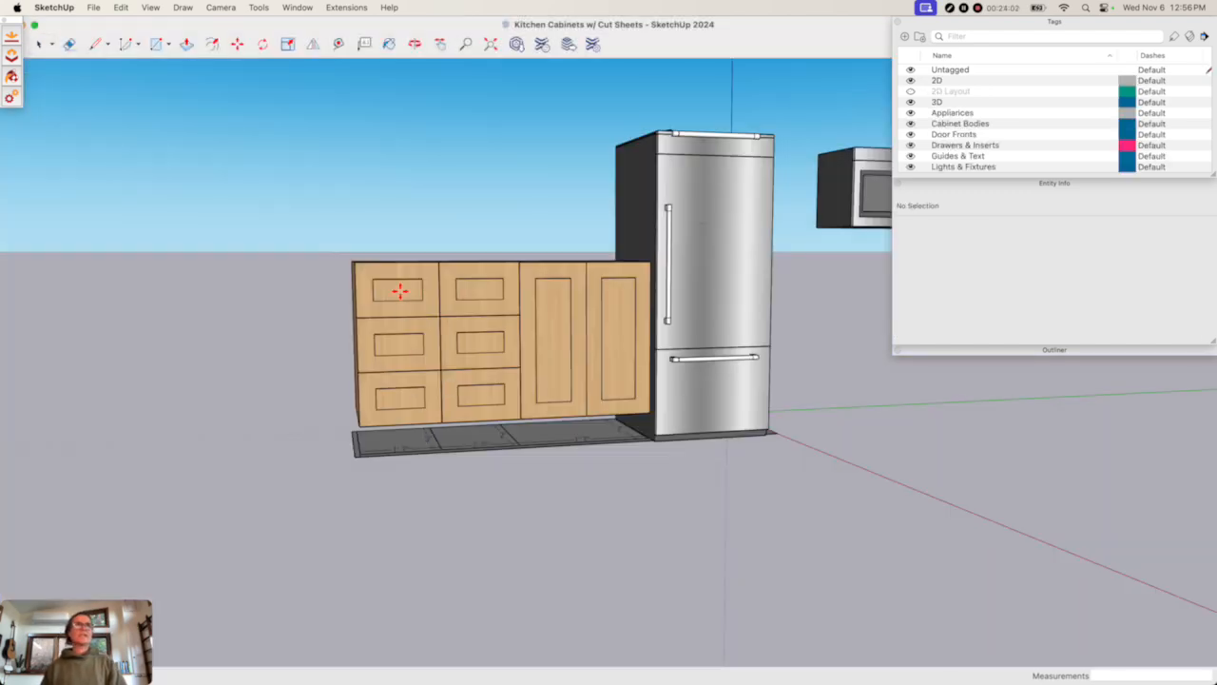
pyautogui.scroll(-8, 427, 364)
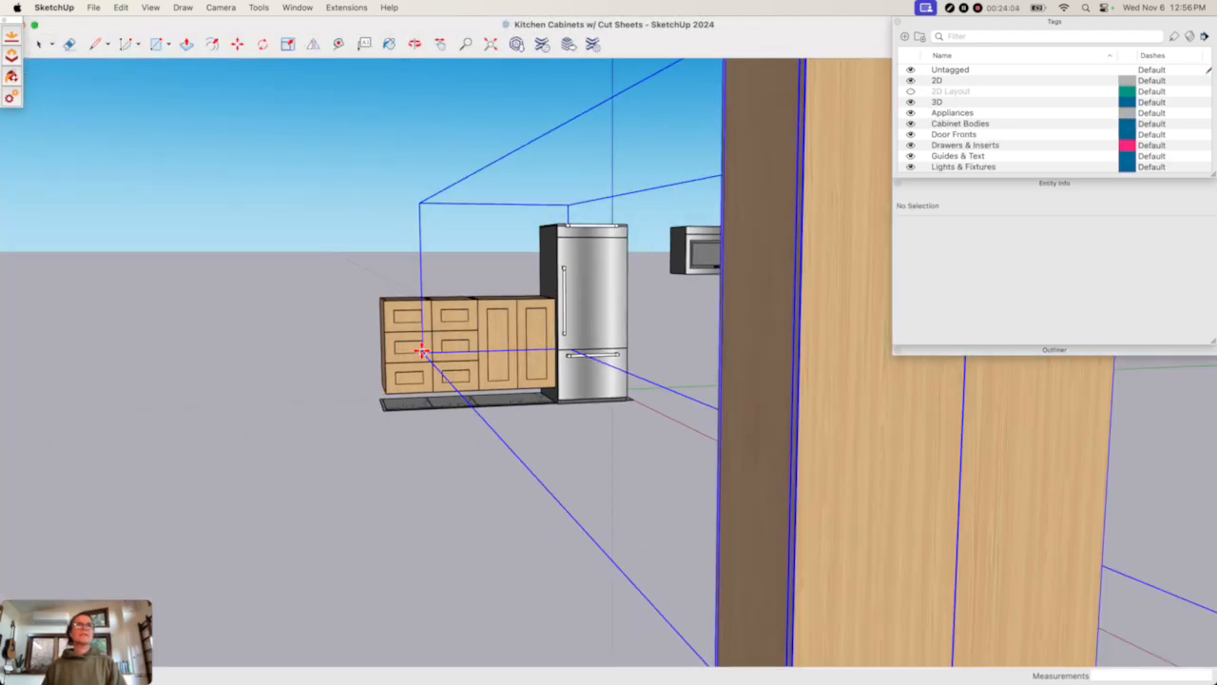
pyautogui.click(482, 415)
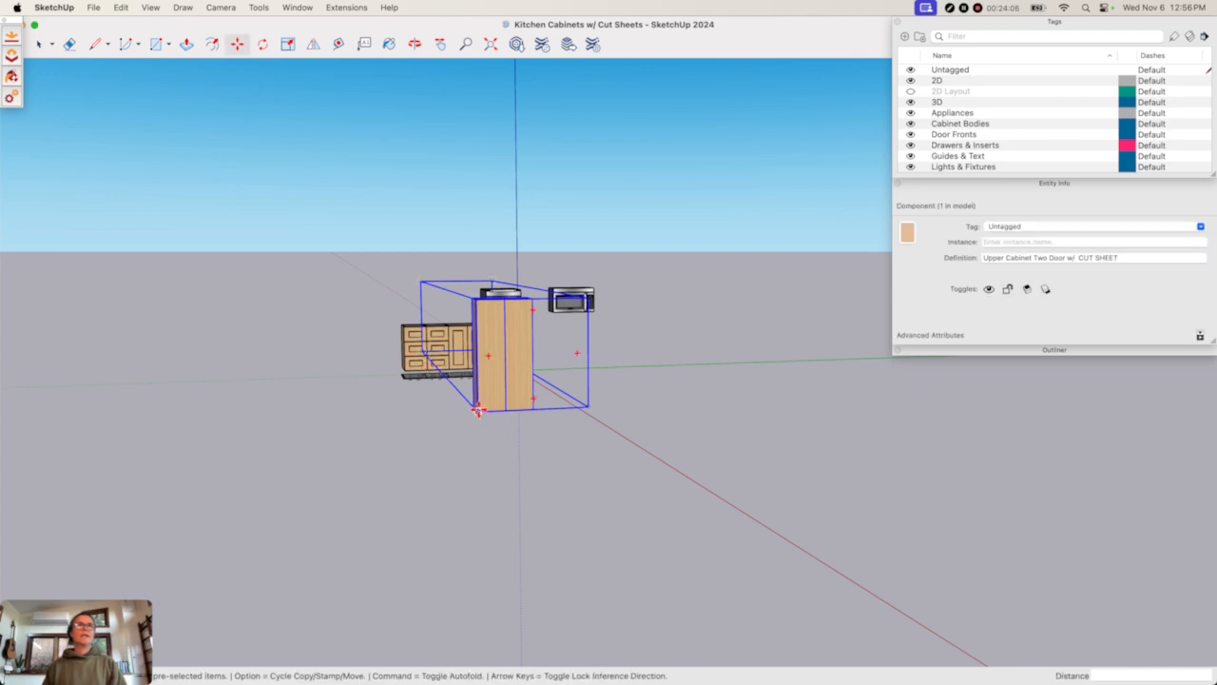
# - Move the pasted upper cabinet by its rear bottom corner to the back corner of the floor layout at the drawer end
pyautogui.scroll(5, 469, 409)
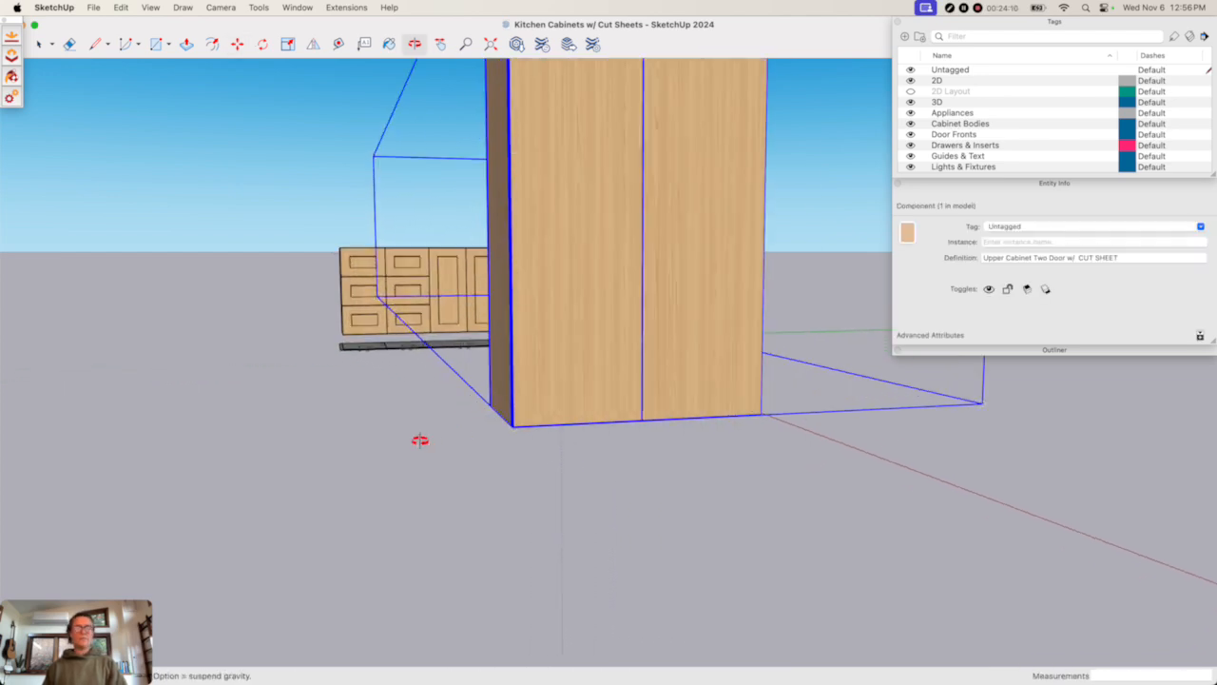
pyautogui.moveTo(421, 441); pyautogui.dragTo(659, 423, button='middle')
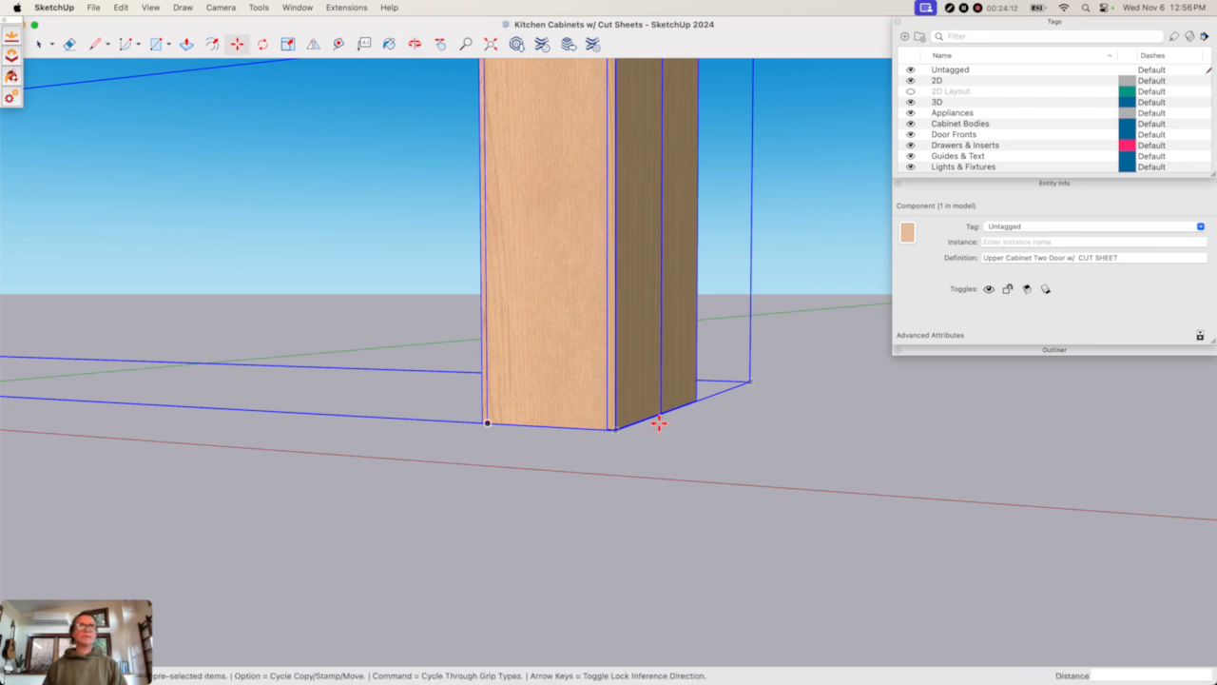
pyautogui.click(479, 423)
pyautogui.scroll(-10, 479, 422)
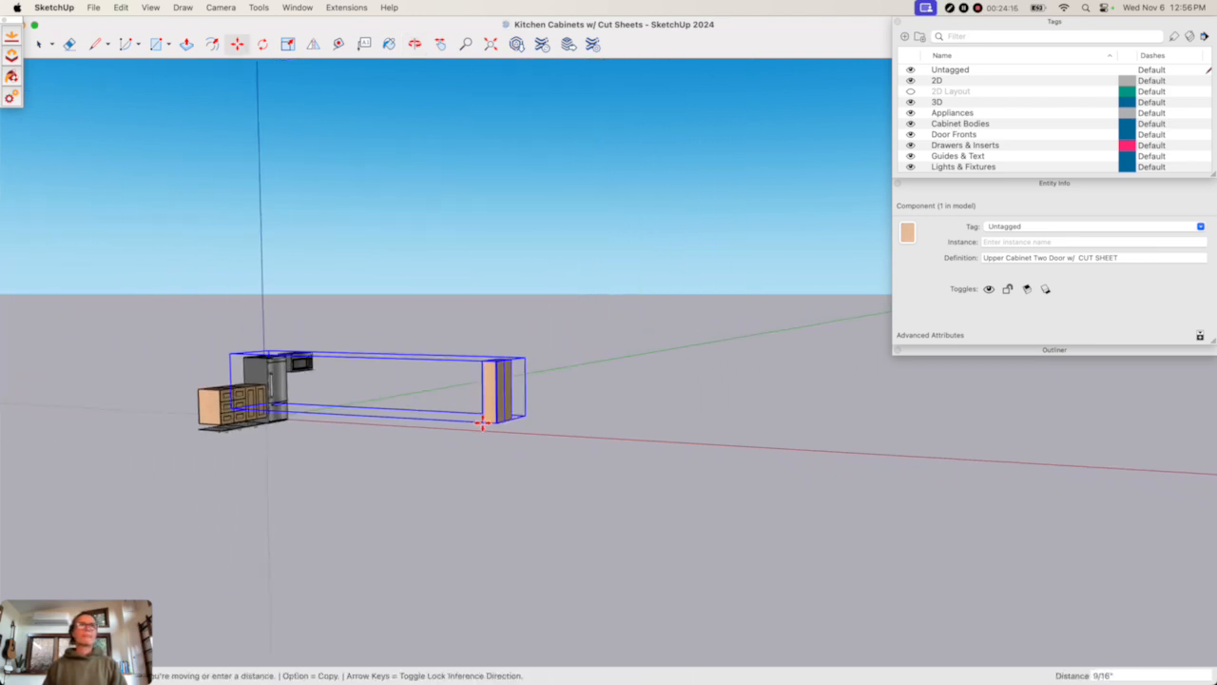
pyautogui.scroll(5, 228, 411)
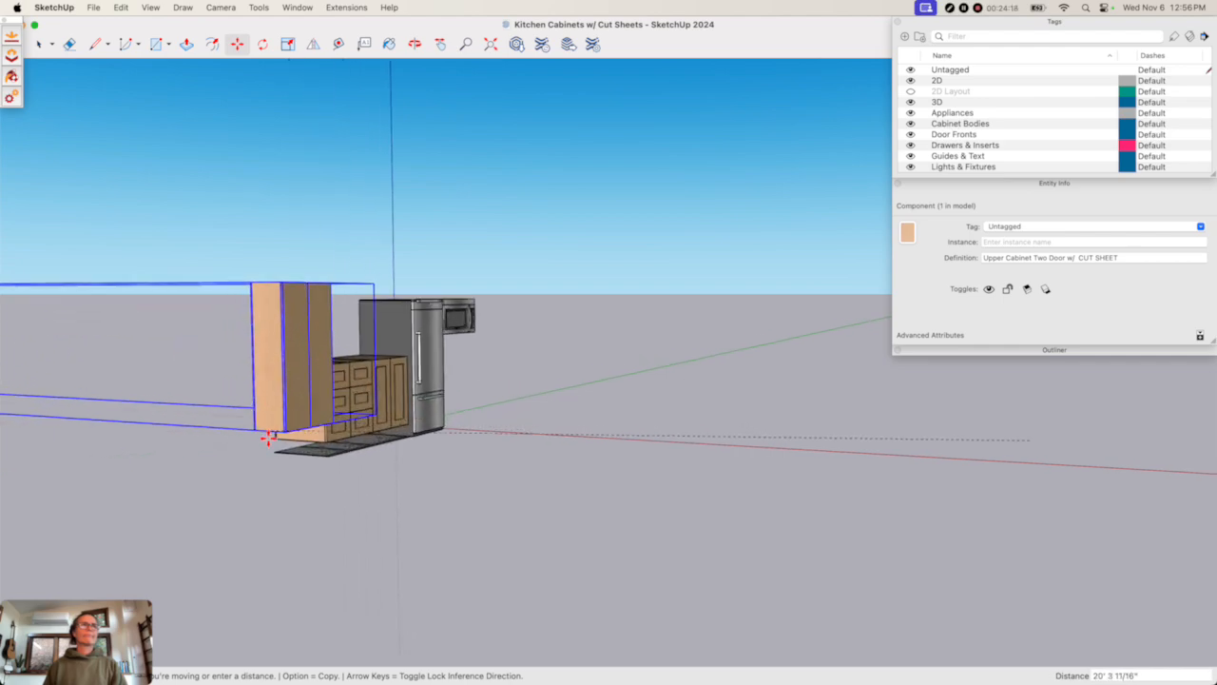
pyautogui.scroll(8, 279, 450)
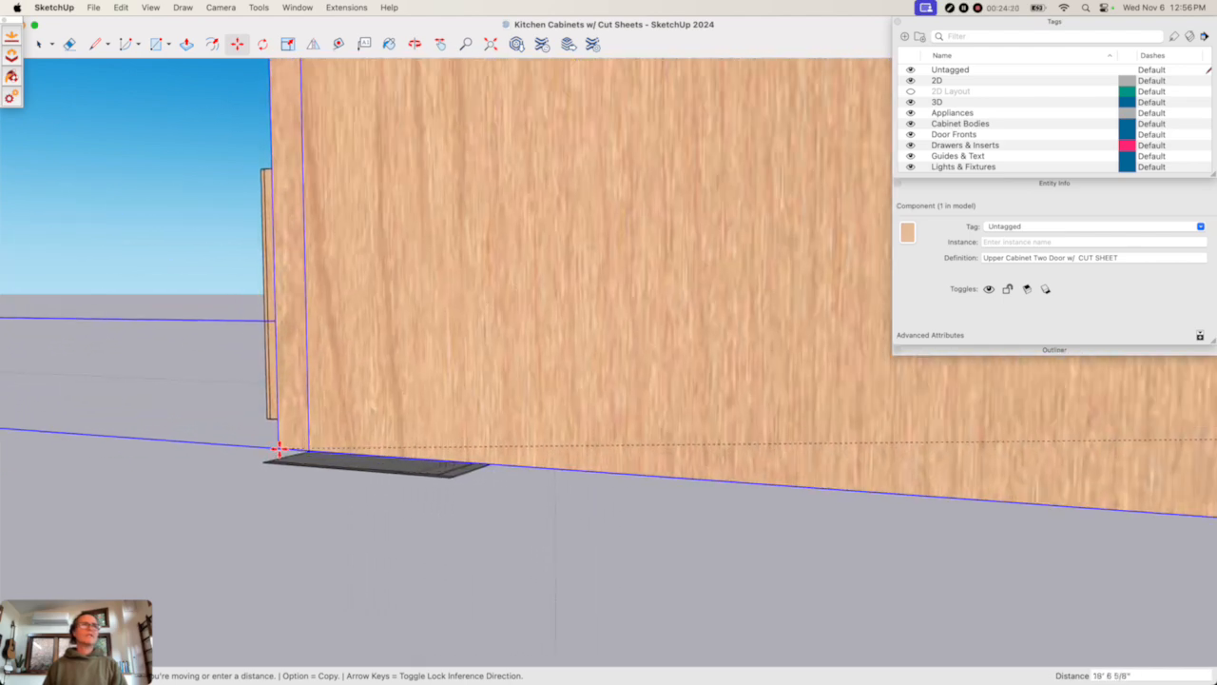
pyautogui.scroll(8, 275, 463)
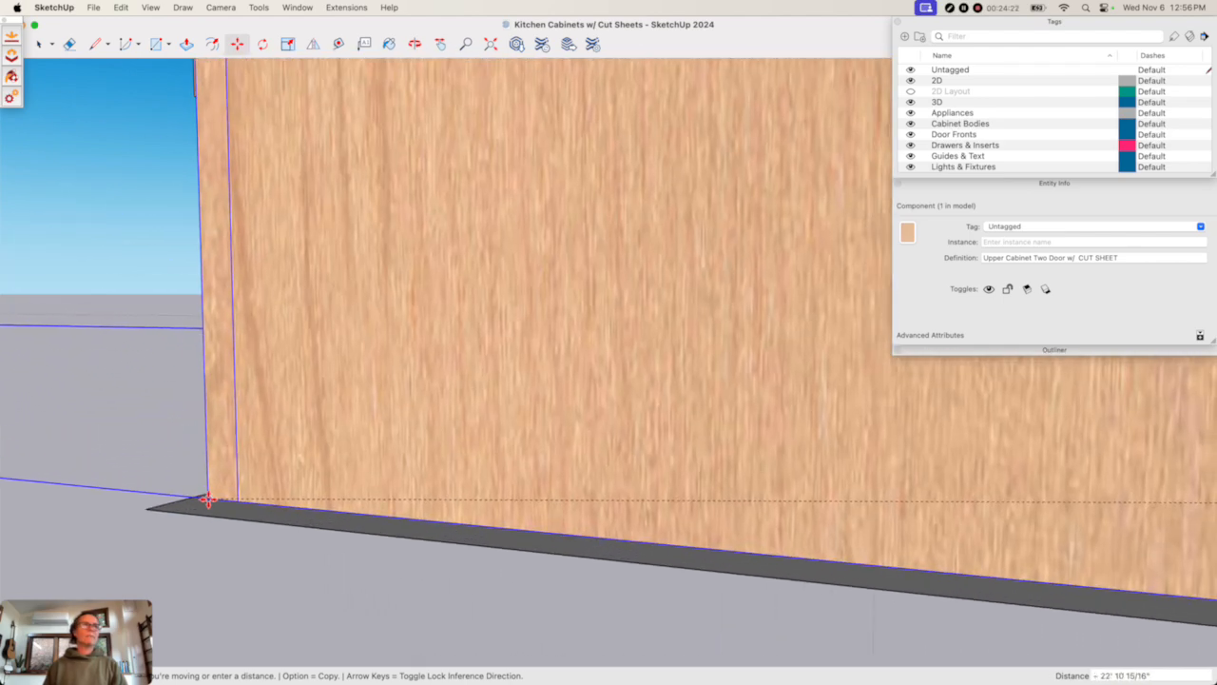
pyautogui.scroll(-10, 225, 419)
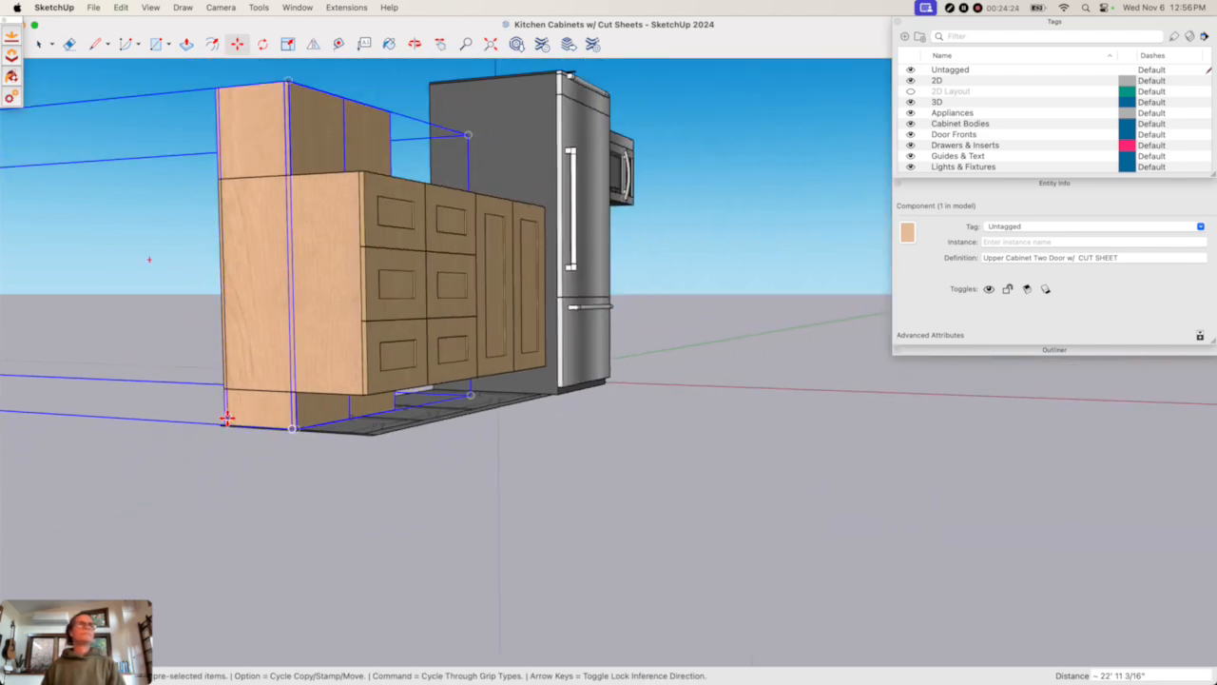
# - Move the Speed Oven microwave along the green axis about 8' 11 1/8" to line up with the drawer end of the cabinet run
pyautogui.press('o')
pyautogui.moveTo(448, 318); pyautogui.dragTo(158, 492)
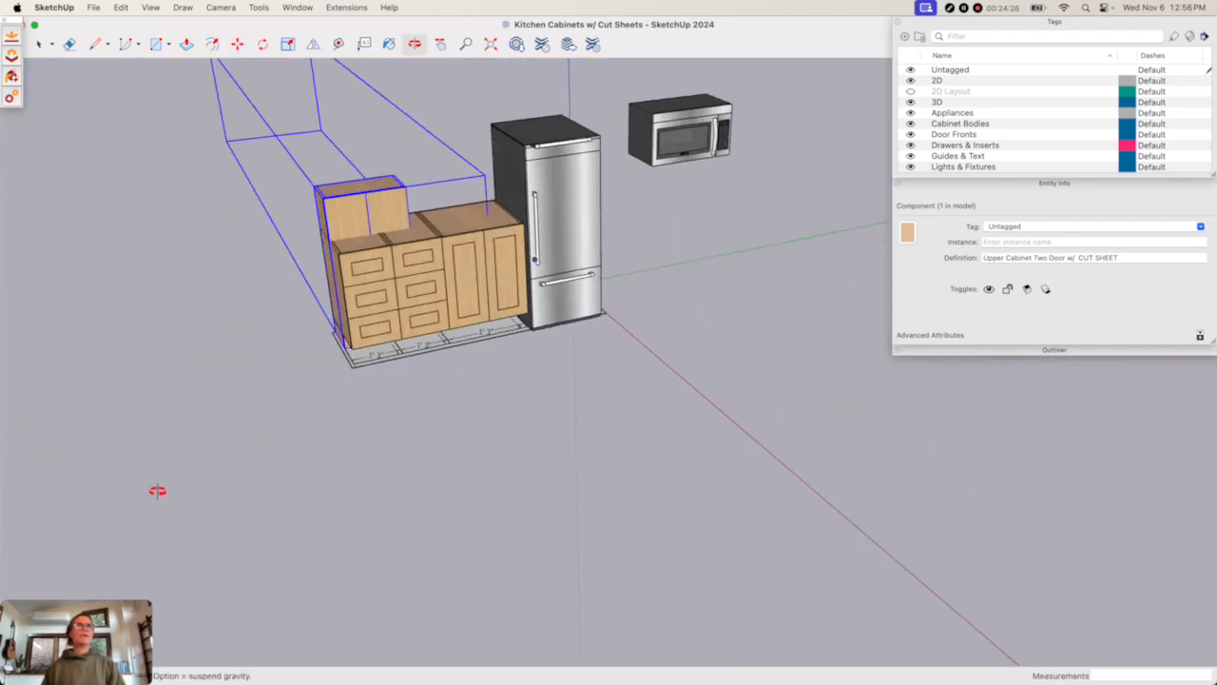
pyautogui.moveTo(576, 271); pyautogui.dragTo(520, 324)
pyautogui.press('space')
pyautogui.click(775, 143)
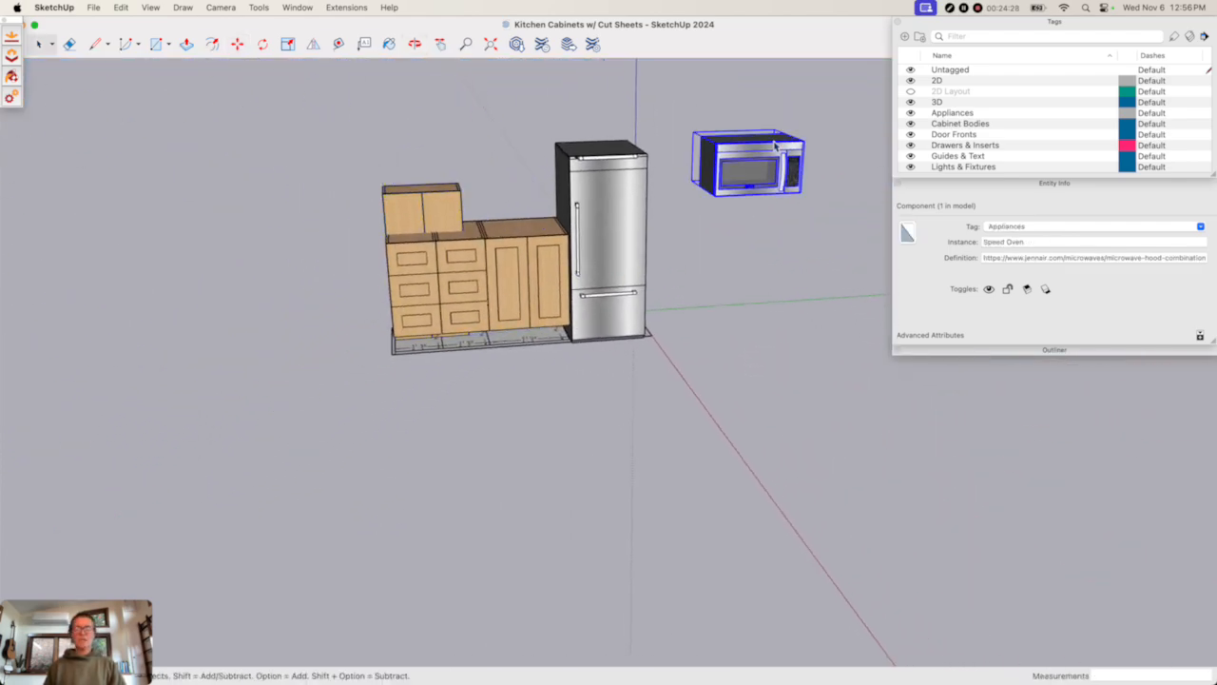
pyautogui.press('m')
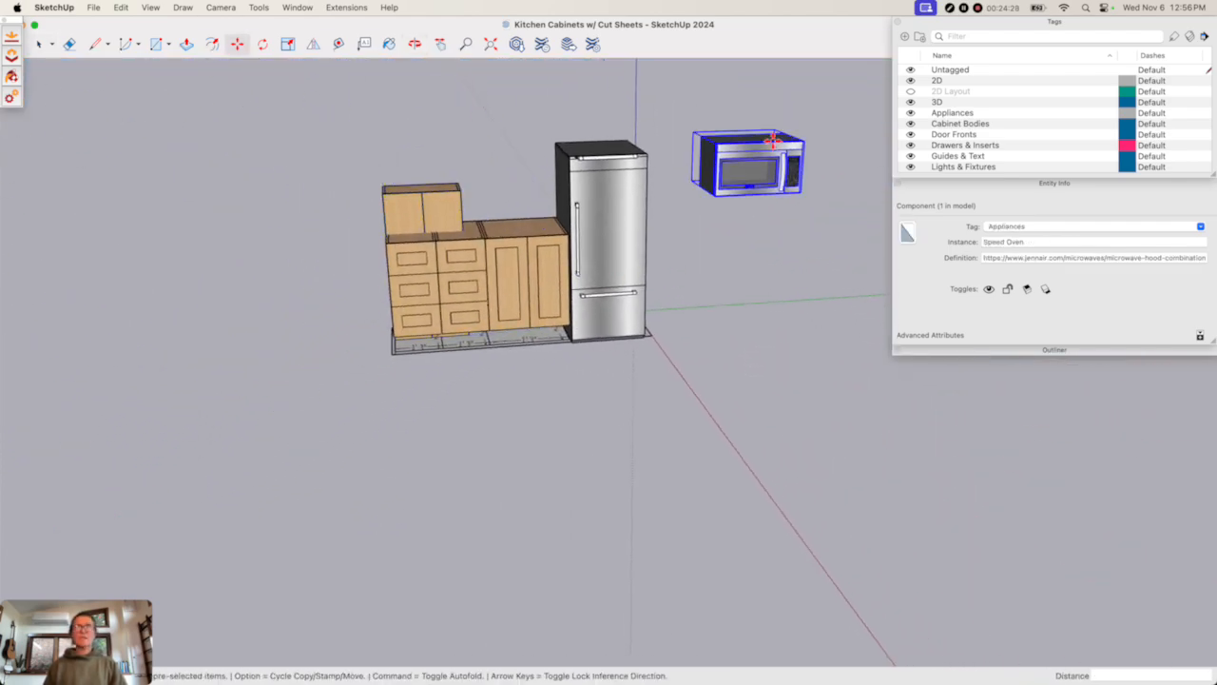
pyautogui.click(713, 197)
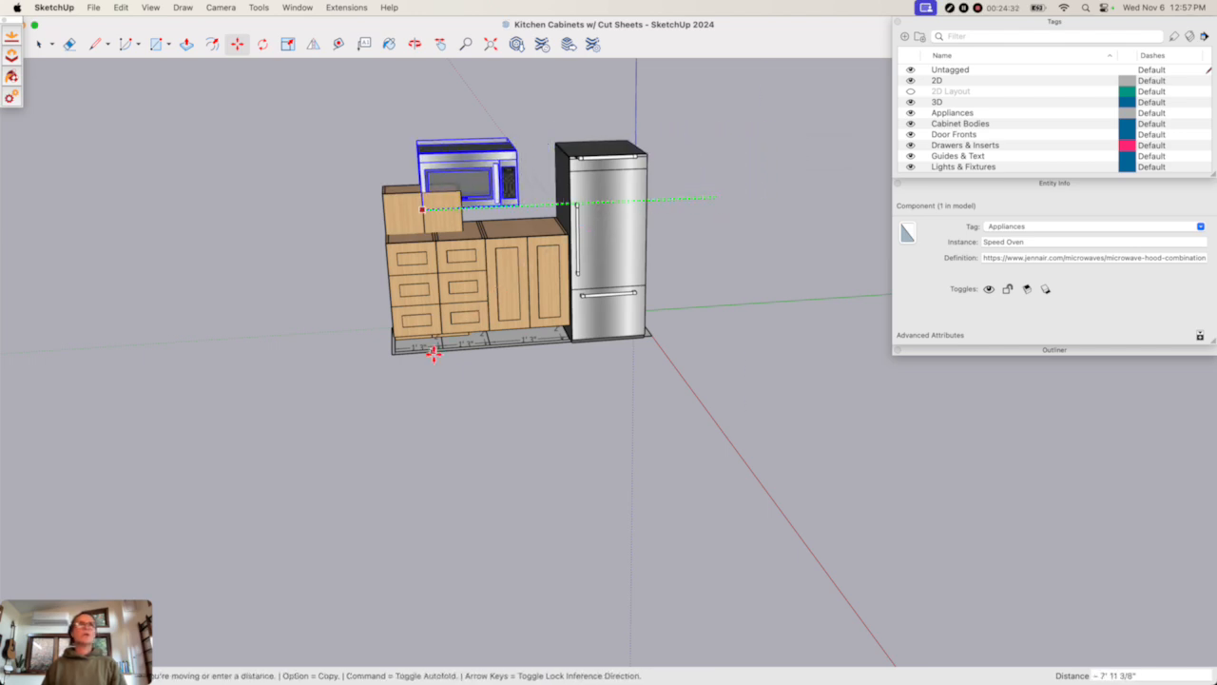
pyautogui.click(396, 349)
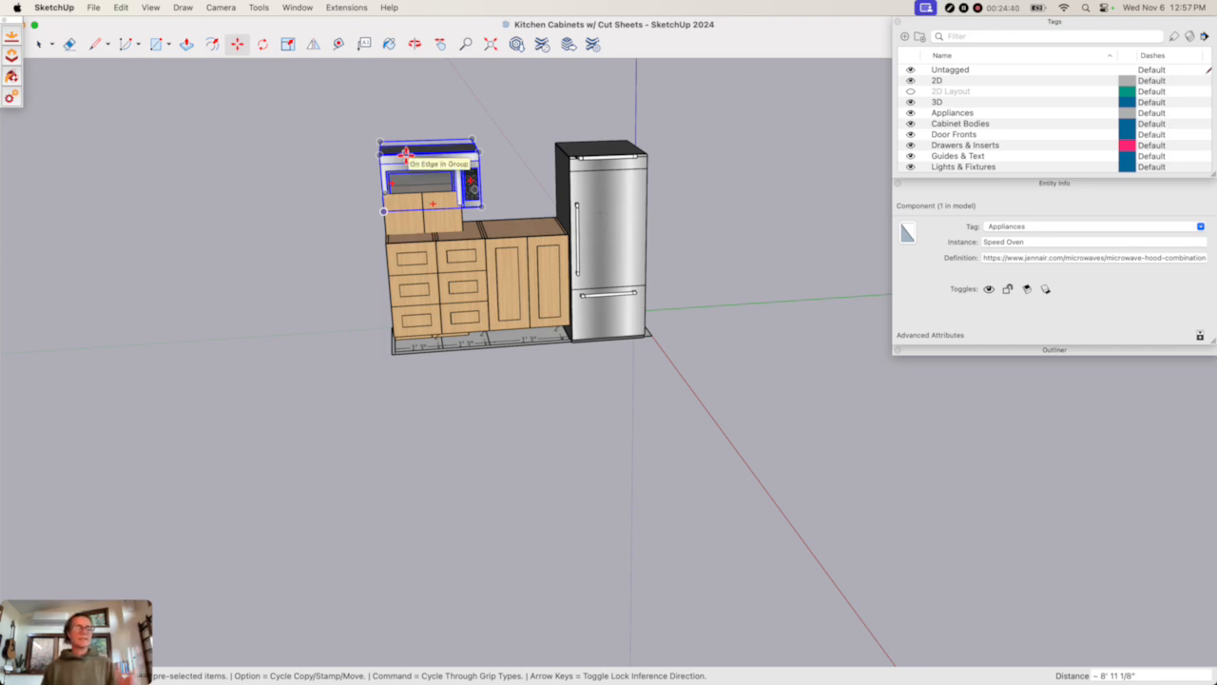
# - Move the microwave about 4 3/4" forward, and fine-tune it by about 1/2" to align its back with the upper cabinet's back
pyautogui.moveTo(386, 207); pyautogui.dragTo(602, 268, button='middle')
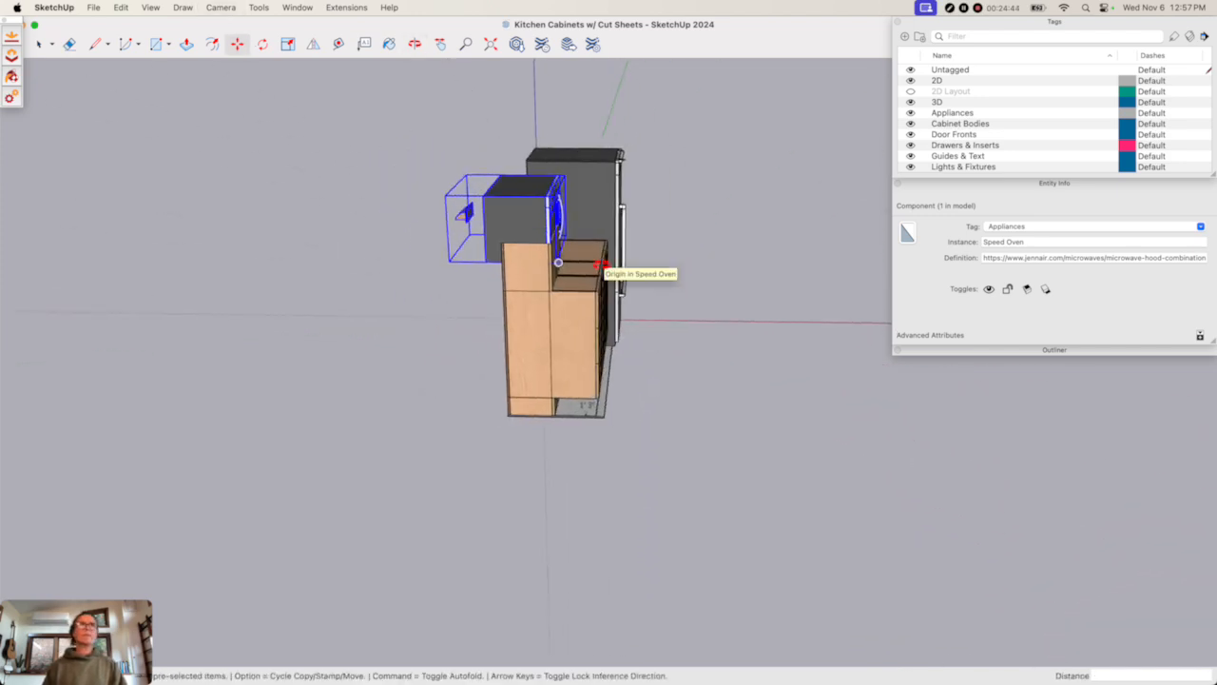
pyautogui.click(487, 259)
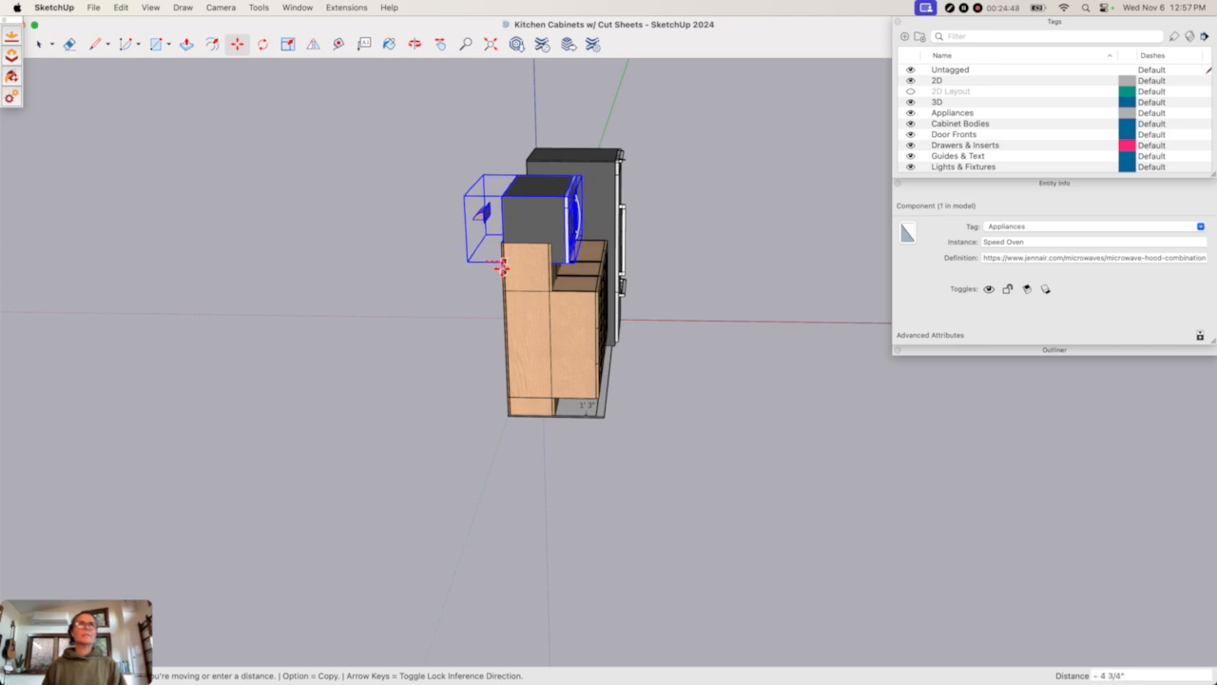
pyautogui.click(523, 238)
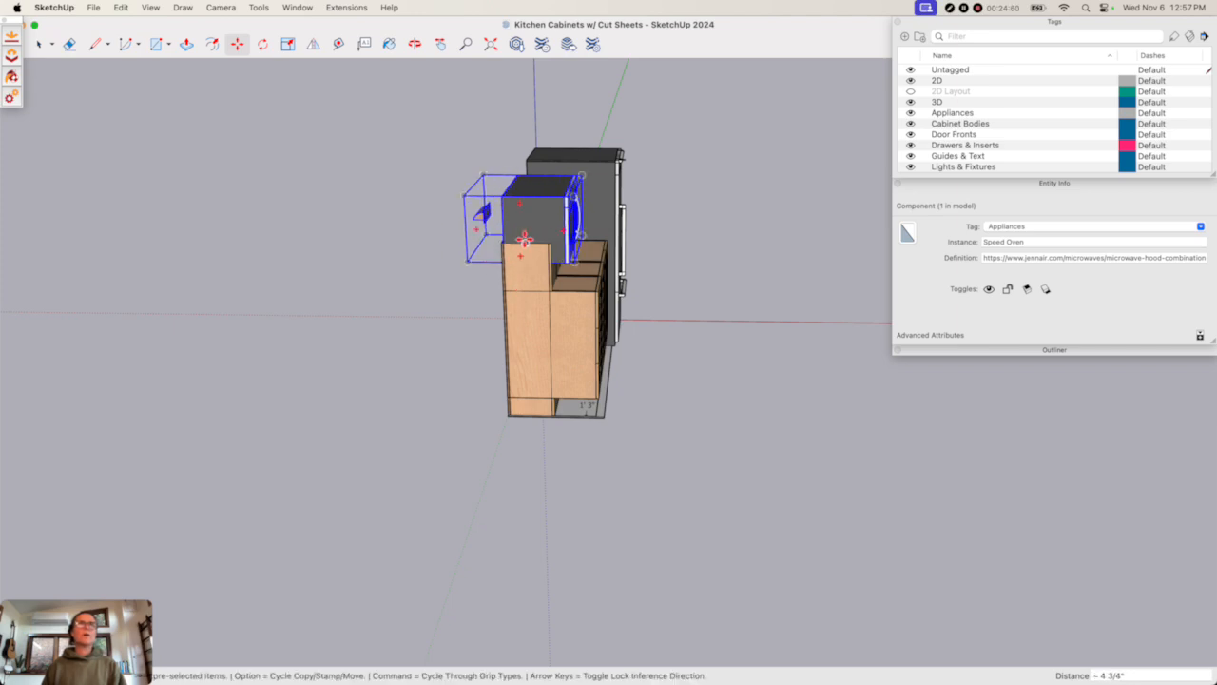
pyautogui.scroll(5, 509, 245)
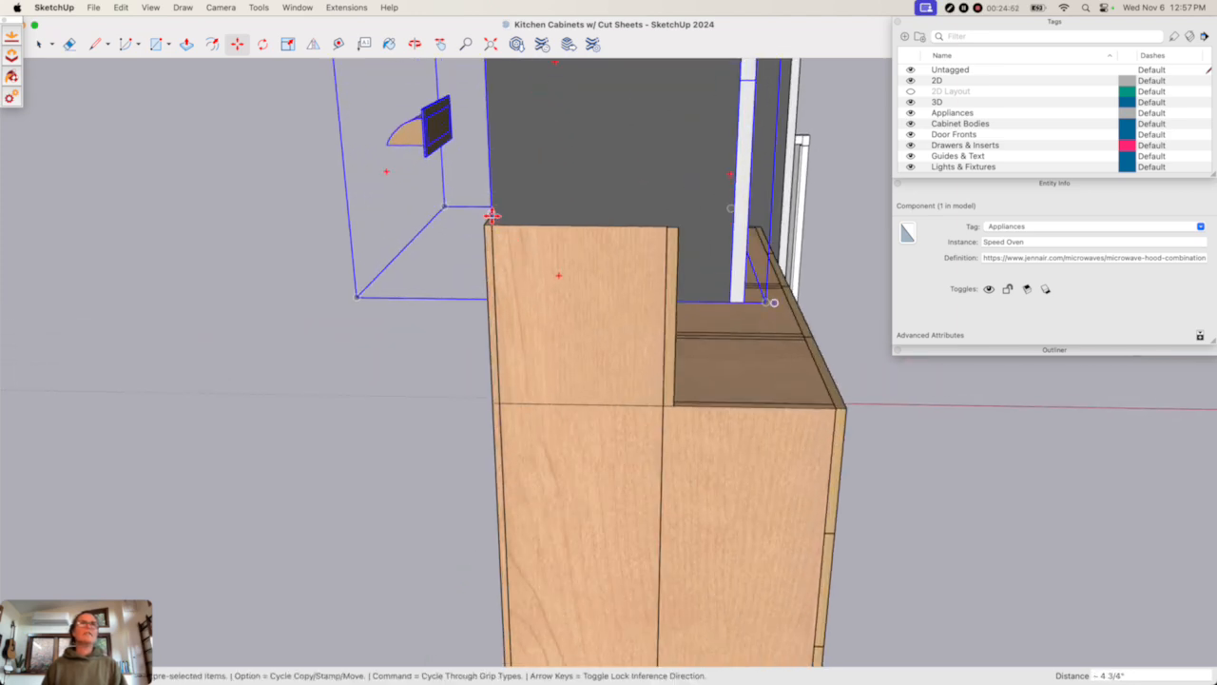
pyautogui.click(491, 216)
pyautogui.click(470, 192)
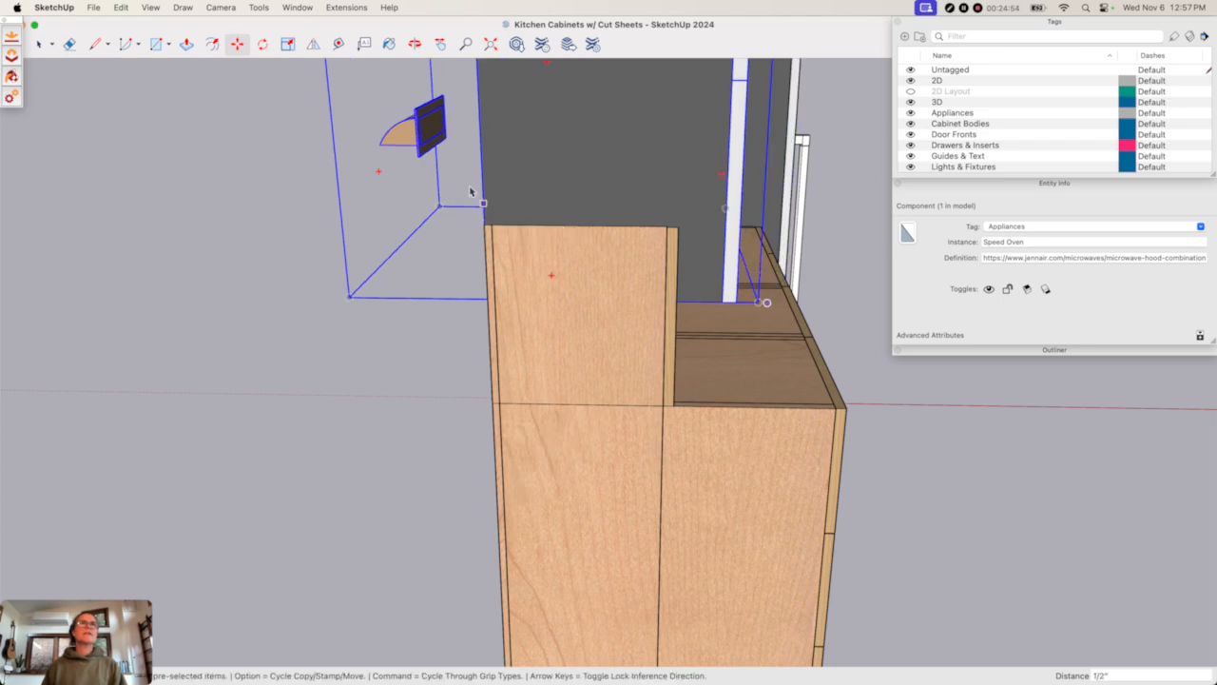
pyautogui.press('space')
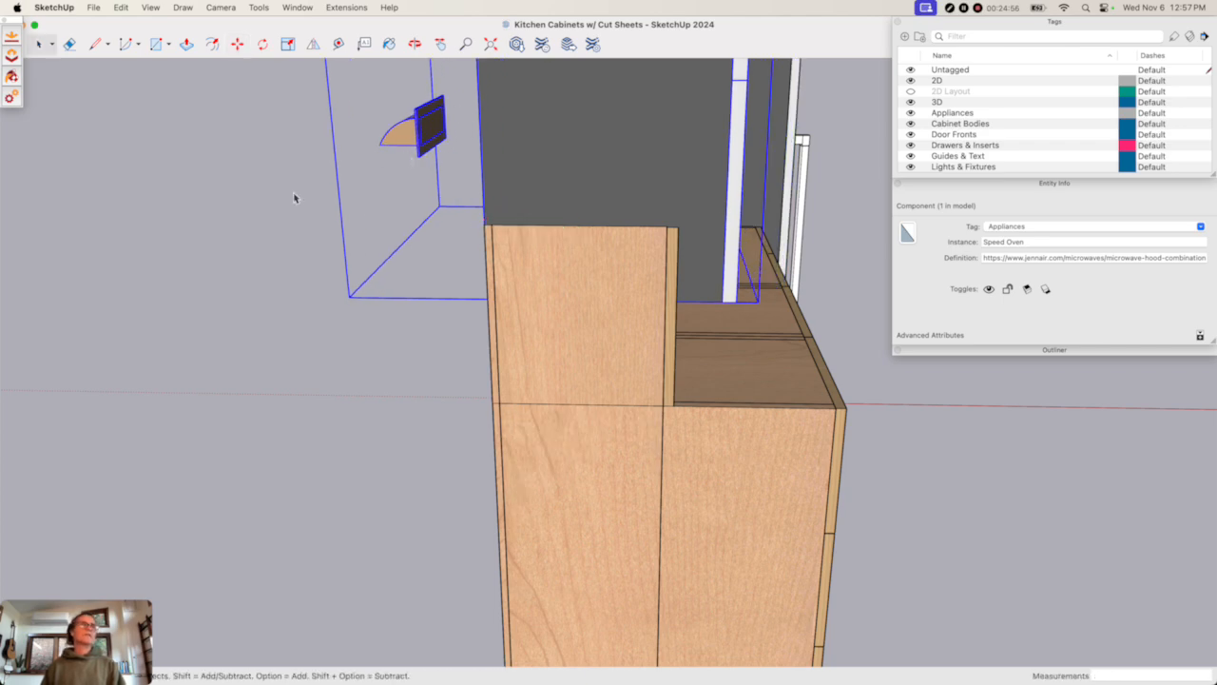
# - Lower the Speed Oven microwave about 7 5/8" so its bottom sits level with the tops of the base cabinets
pyautogui.click(293, 198)
pyautogui.scroll(-5, 296, 196)
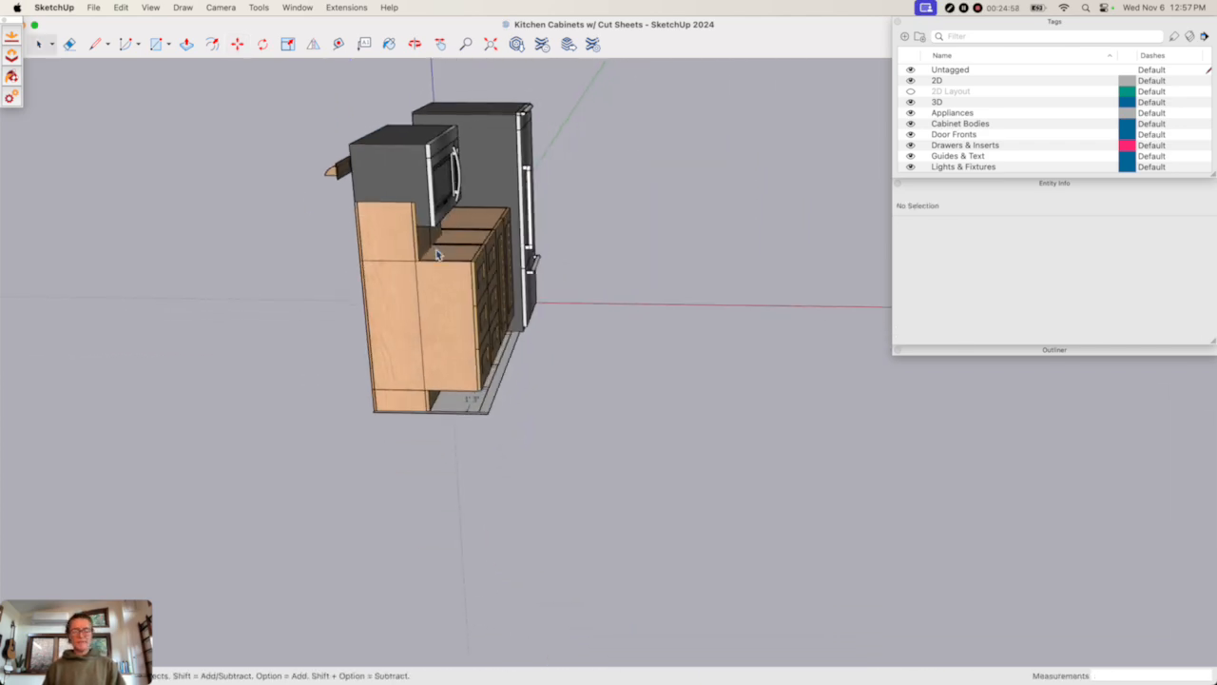
pyautogui.press('o')
pyautogui.moveTo(524, 257); pyautogui.dragTo(190, 234)
pyautogui.moveTo(408, 237); pyautogui.dragTo(465, 191)
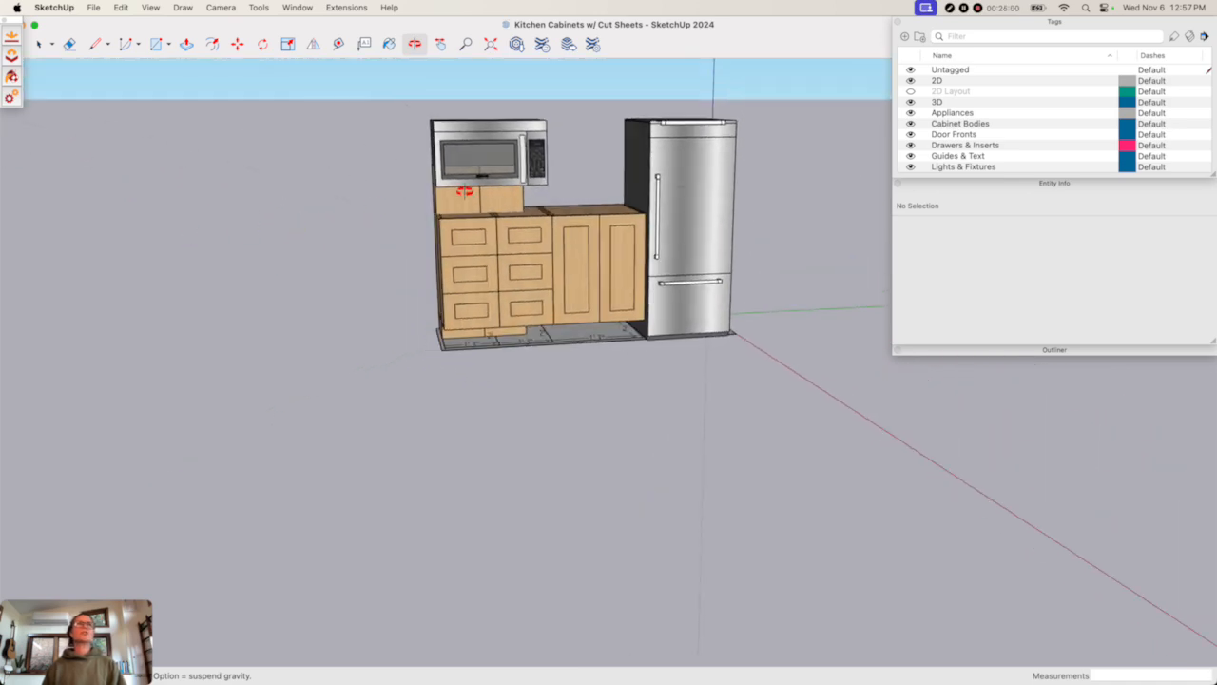
pyautogui.scroll(5, 464, 191)
pyautogui.press('space')
pyautogui.click(612, 163)
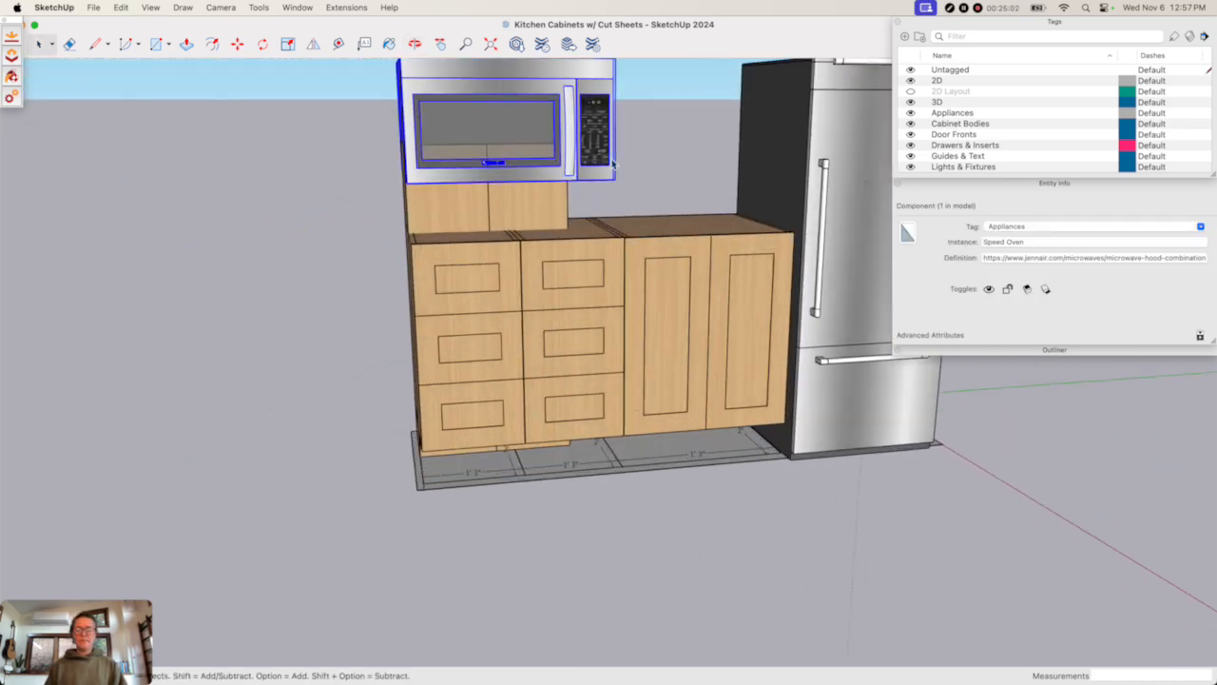
pyautogui.press('m')
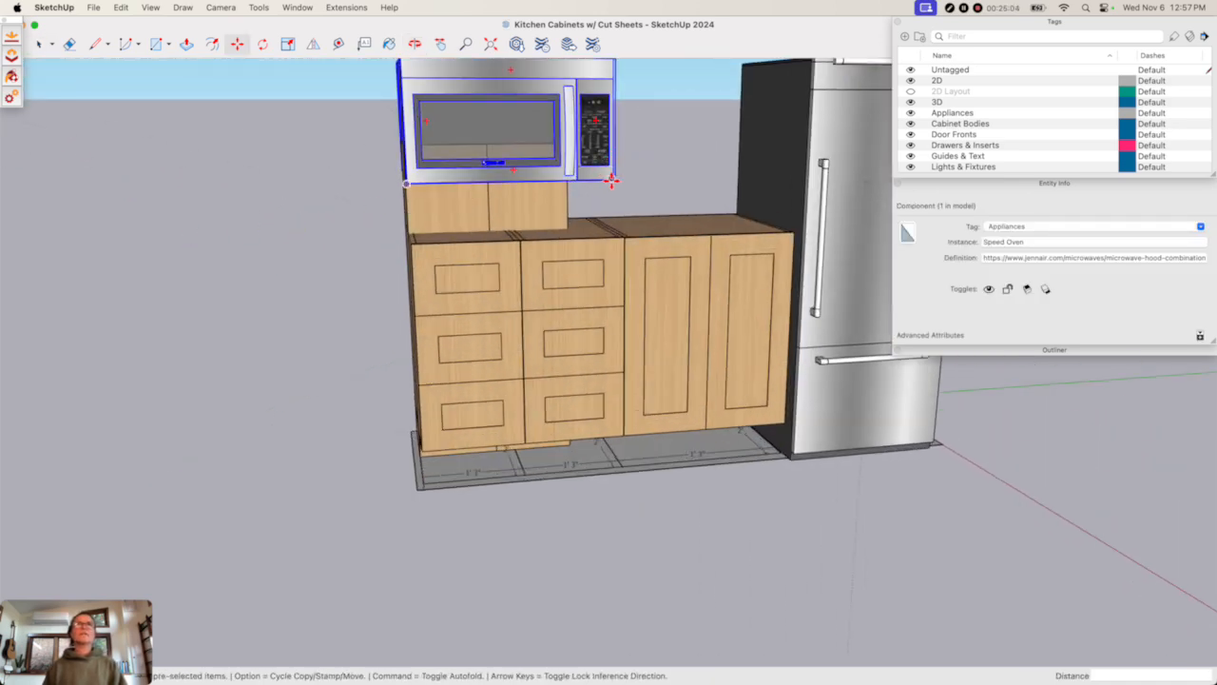
pyautogui.click(611, 180)
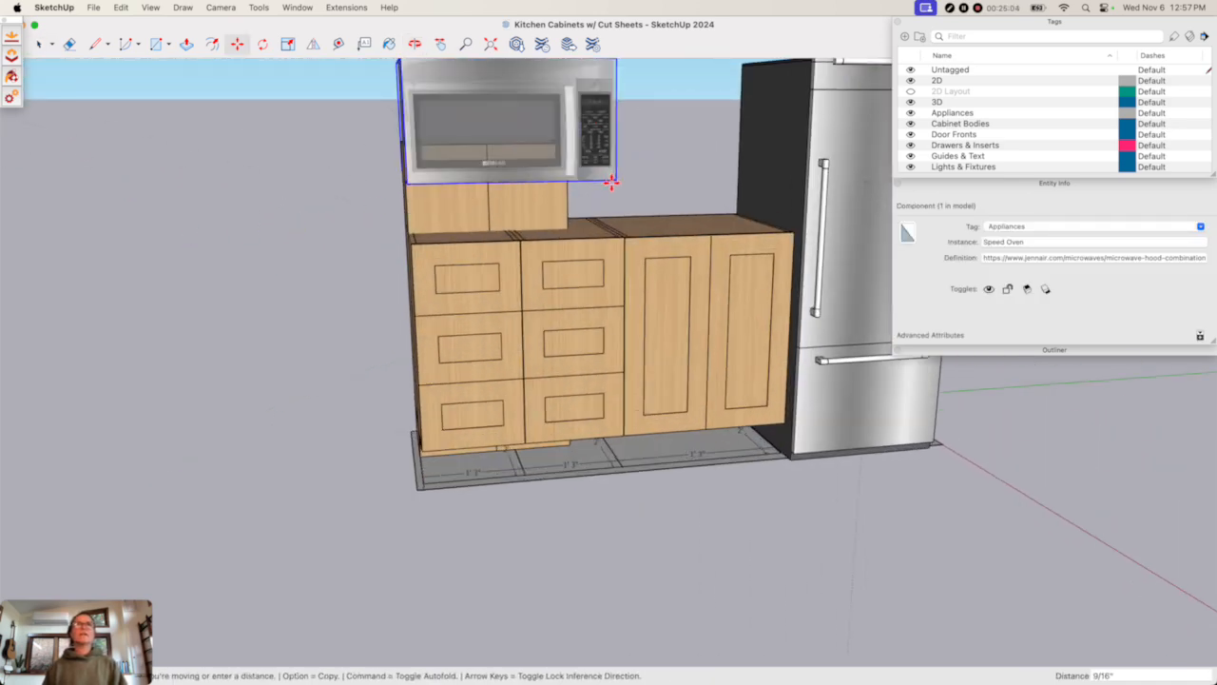
pyautogui.click(639, 225)
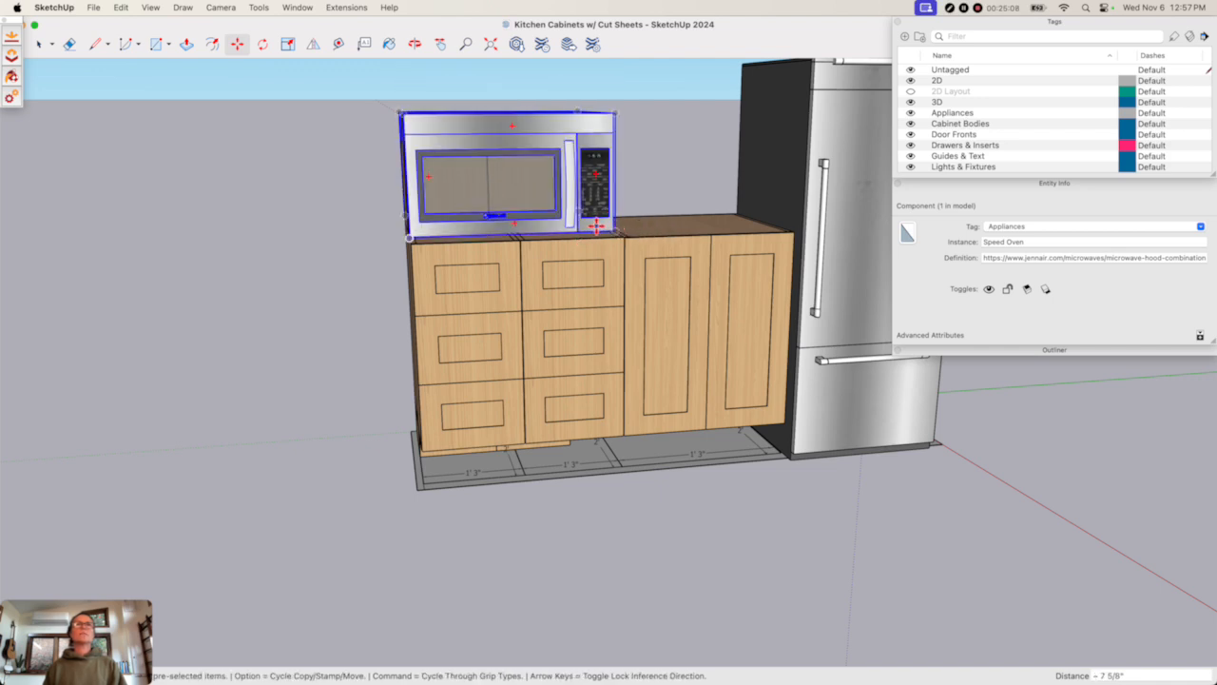
# - Raise the microwave 18" along the blue axis, above the base cabinets
pyautogui.click(594, 225)
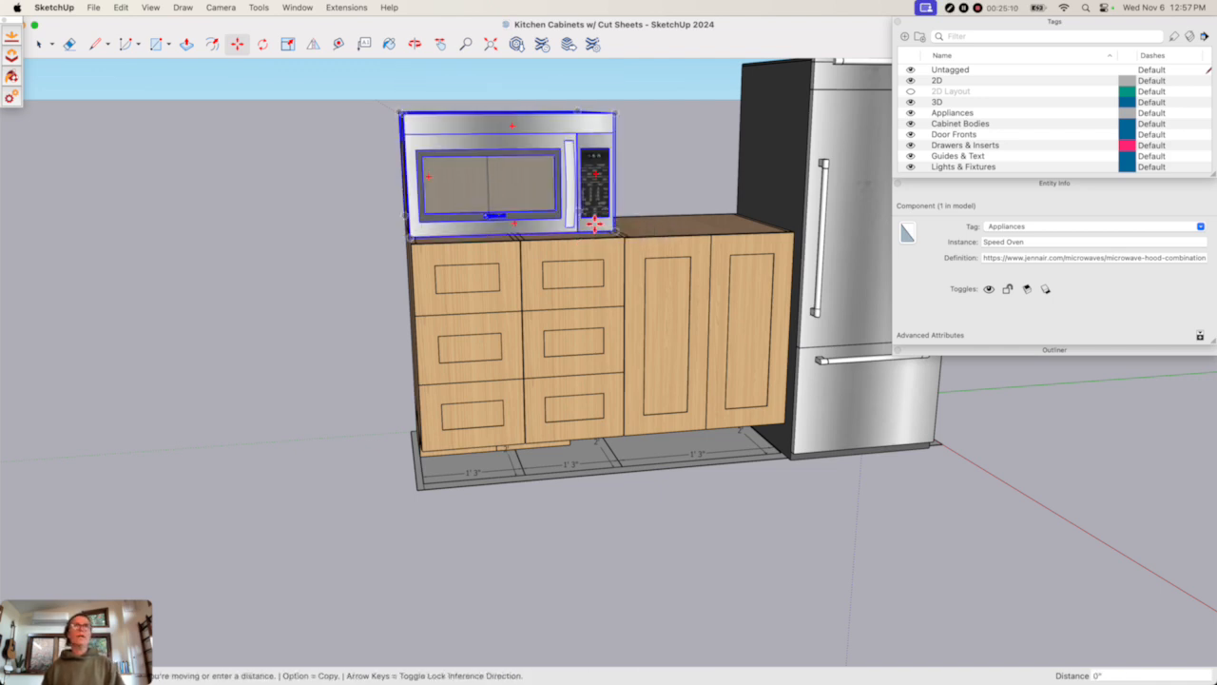
pyautogui.write('1"')
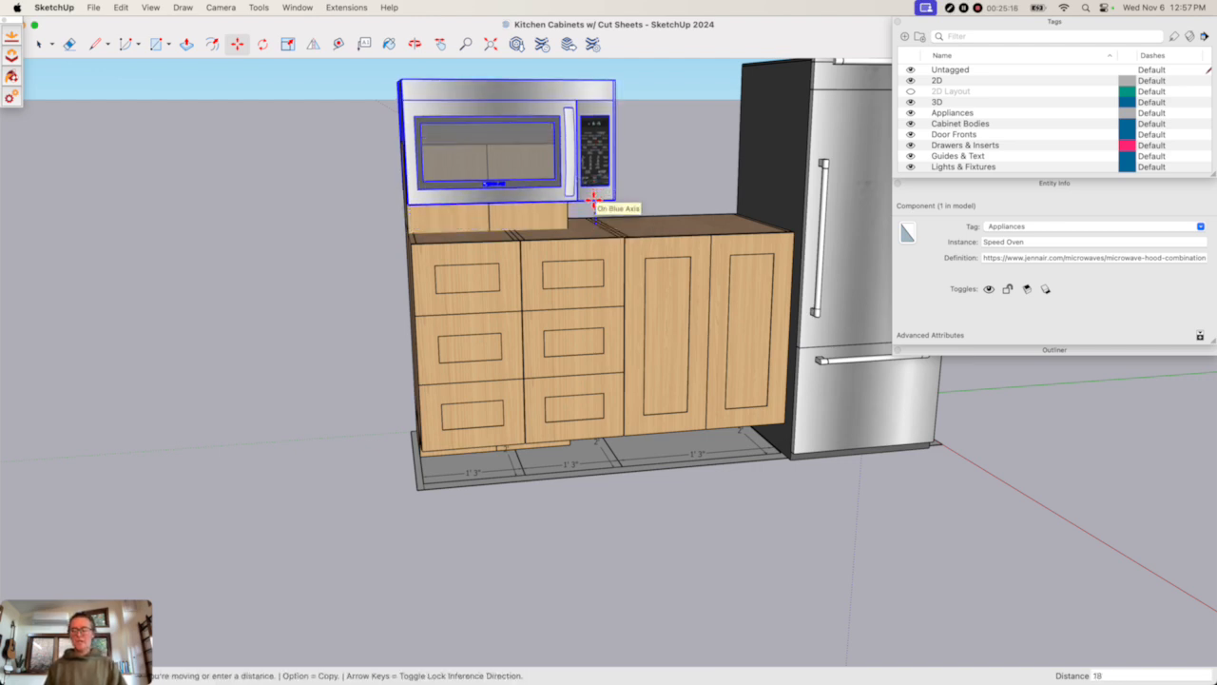
pyautogui.press('Return')
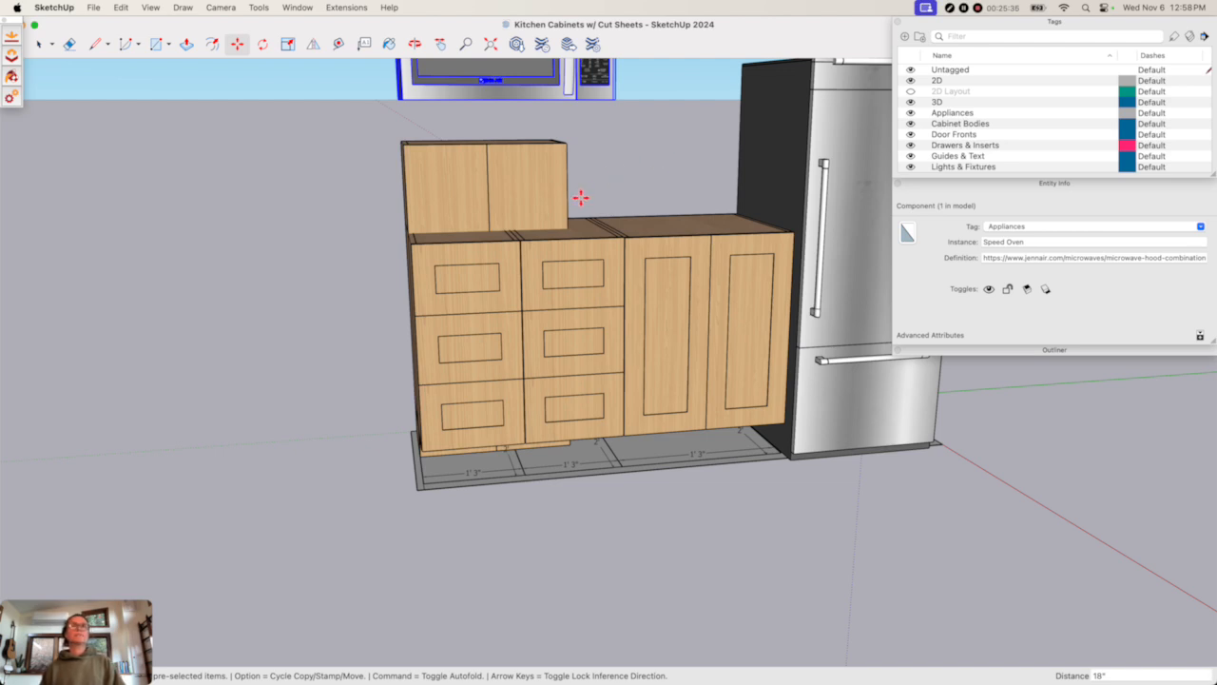
# - Move the two-door upper cabinet up about 5' 11 3/8" along the blue axis so its bottom rests on the microwave's top
pyautogui.scroll(-3, 580, 197)
pyautogui.moveTo(526, 286); pyautogui.dragTo(764, 220, button='middle')
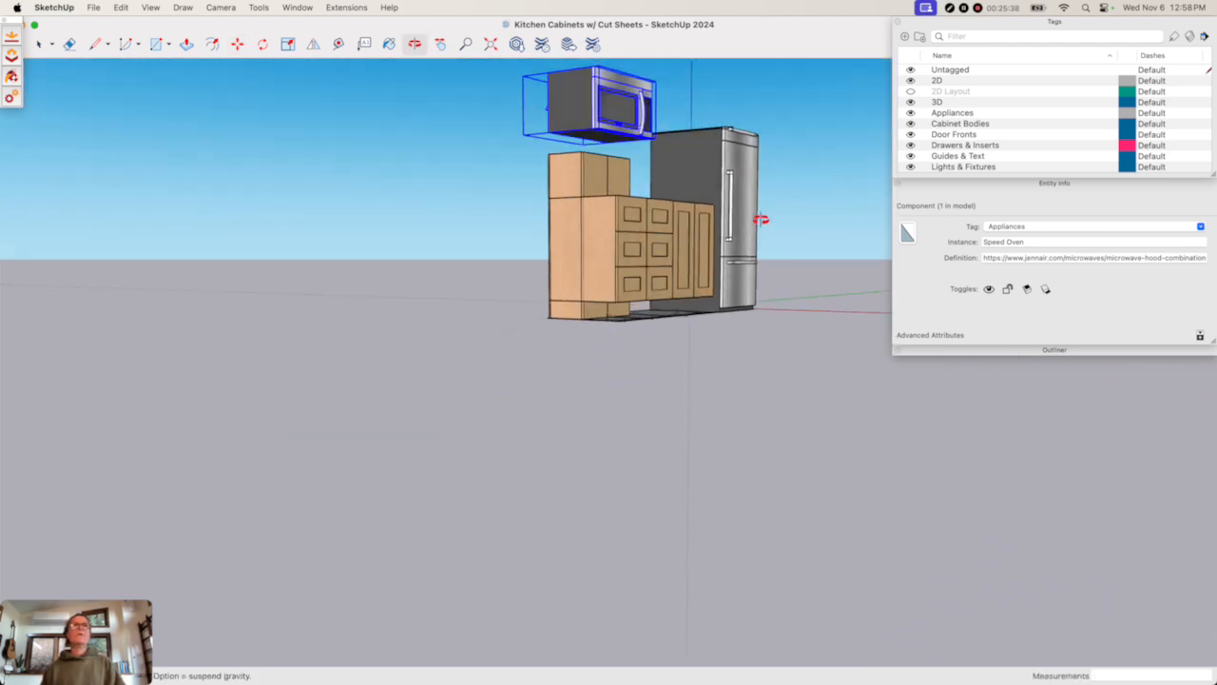
pyautogui.press('space')
pyautogui.click(559, 318)
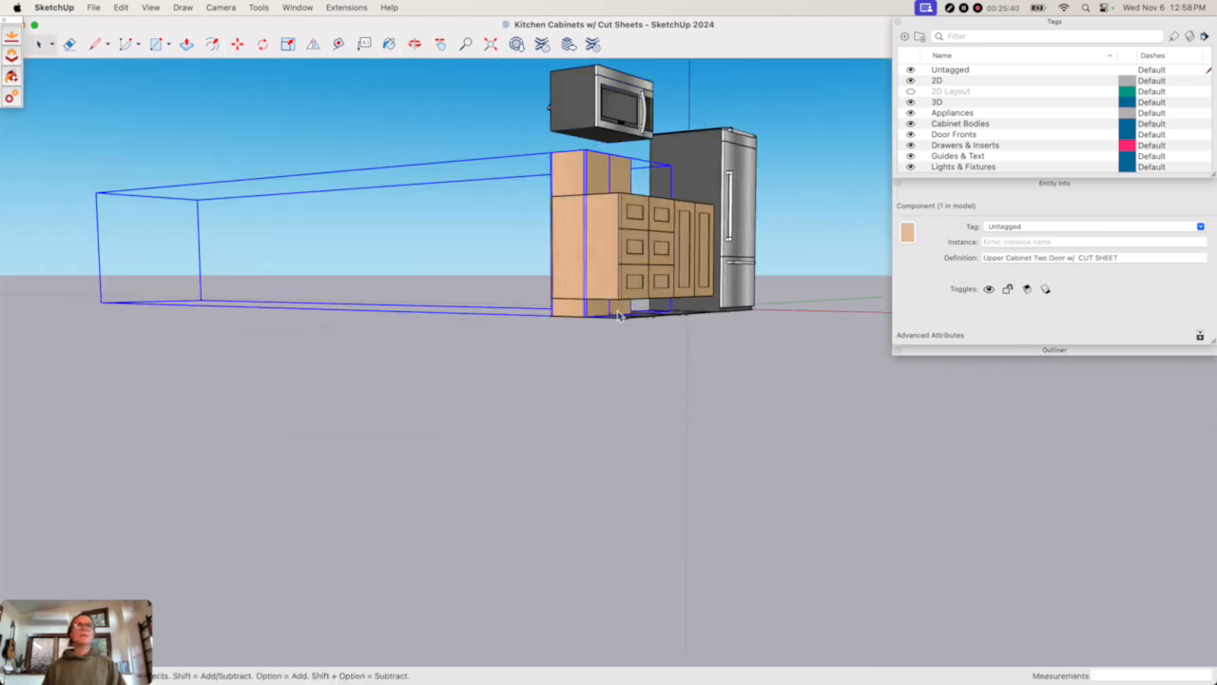
pyautogui.press('m')
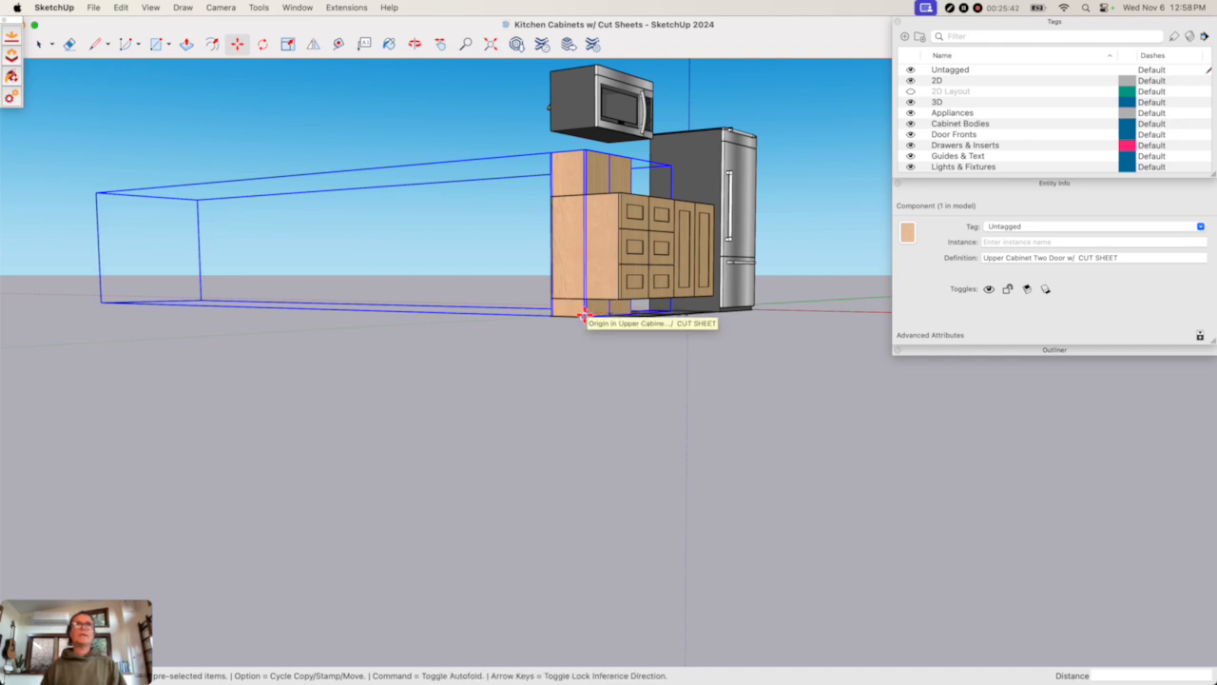
pyautogui.click(584, 314)
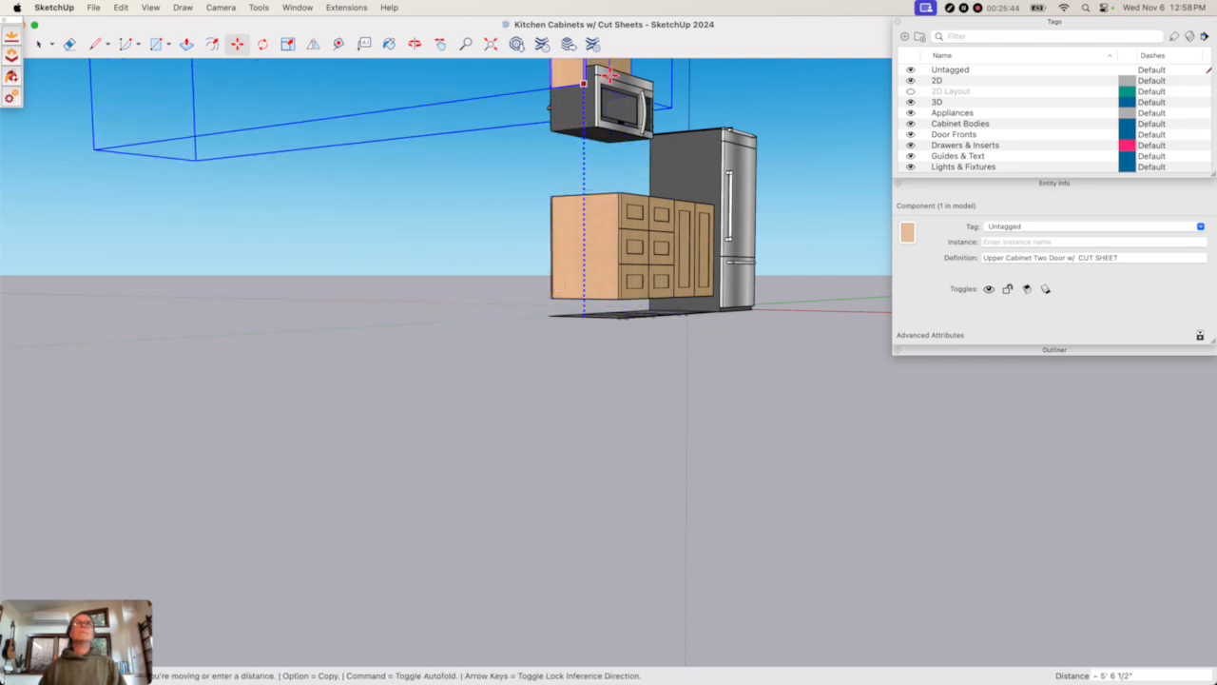
pyautogui.click(613, 68)
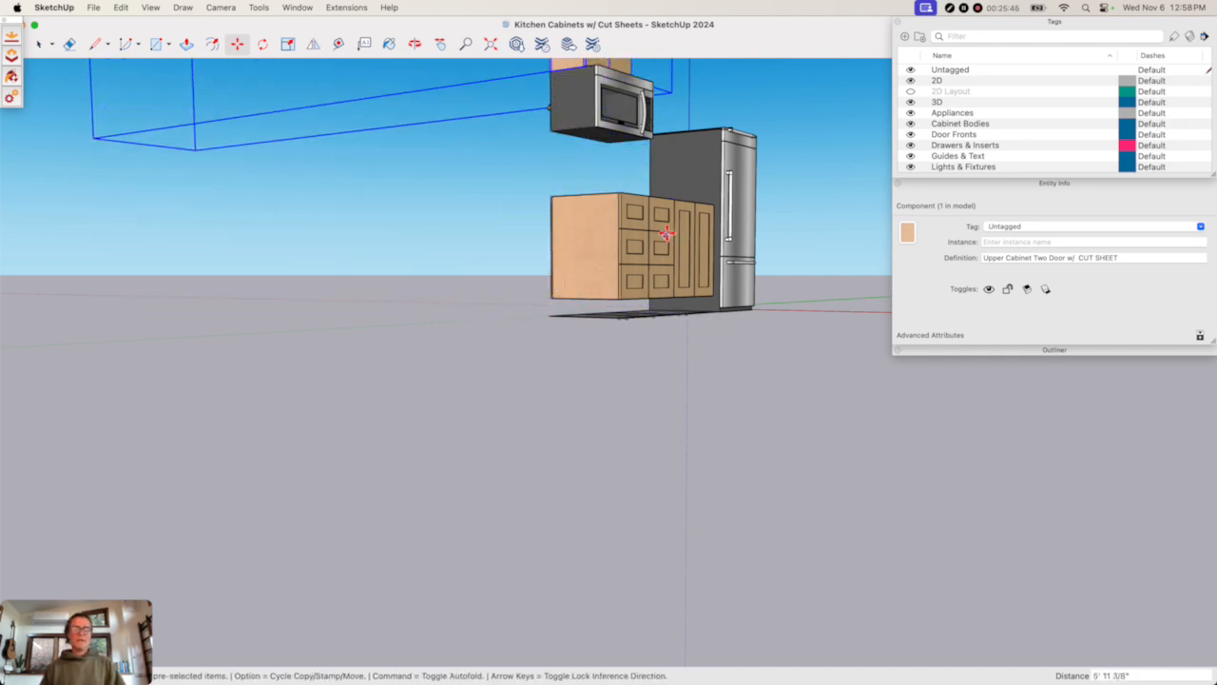
# - Open the upper cabinet's dynamic Component Options and set the Cabinet Width to 30
pyautogui.moveTo(666, 243); pyautogui.dragTo(582, 504, button='middle')
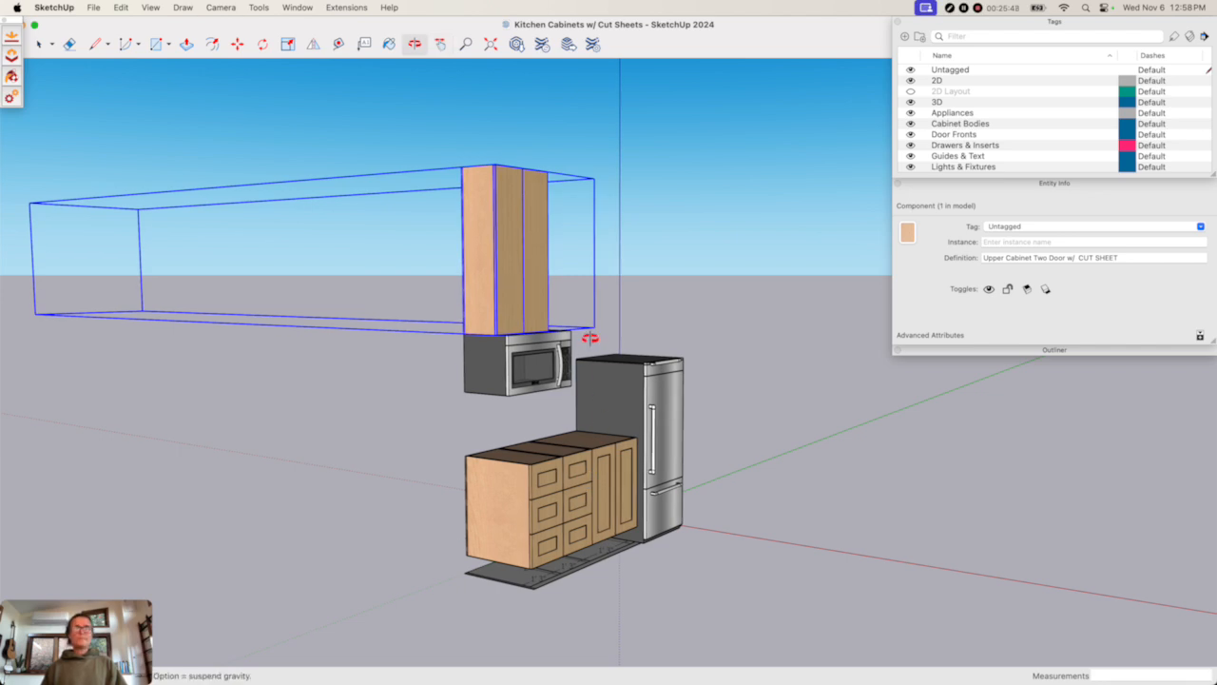
pyautogui.moveTo(589, 339); pyautogui.dragTo(403, 425, button='middle')
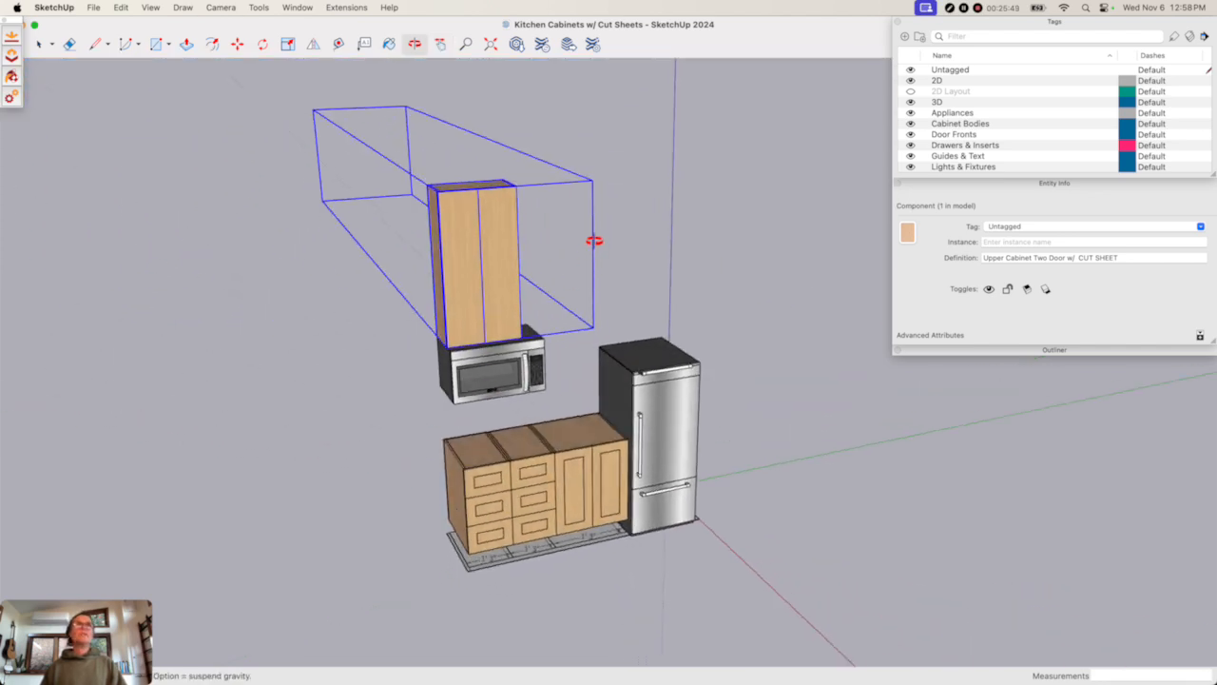
pyautogui.press('space')
pyautogui.rightClick(485, 283)
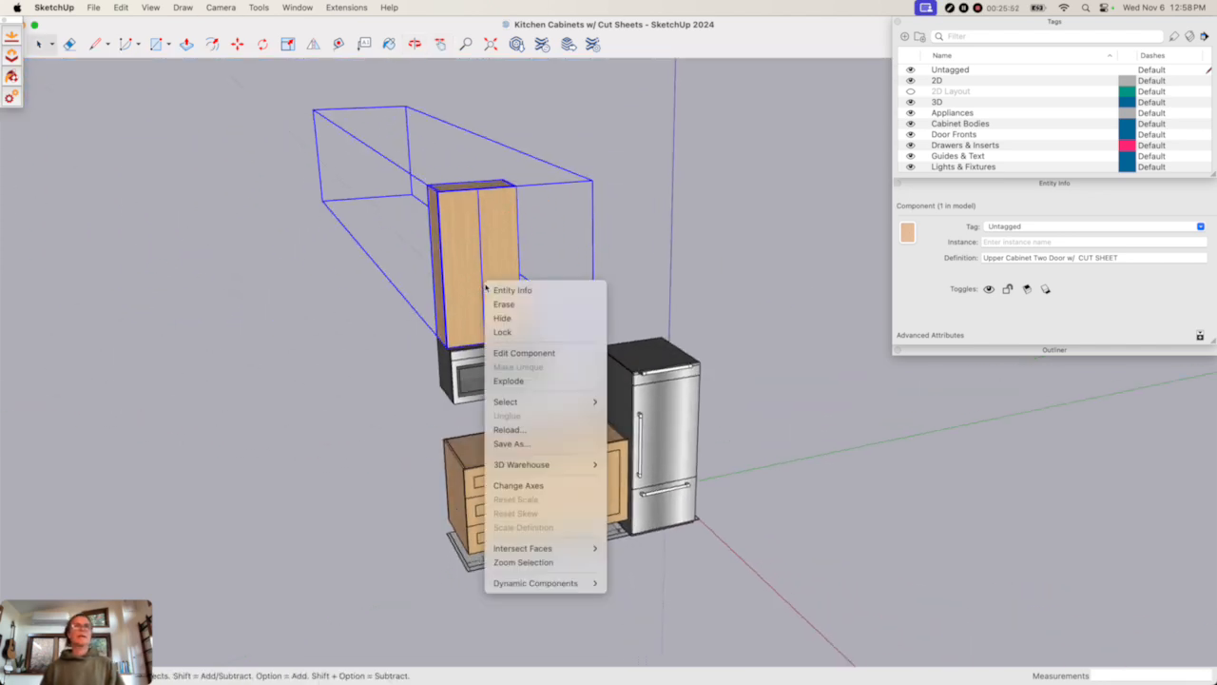
pyautogui.moveTo(562, 583)
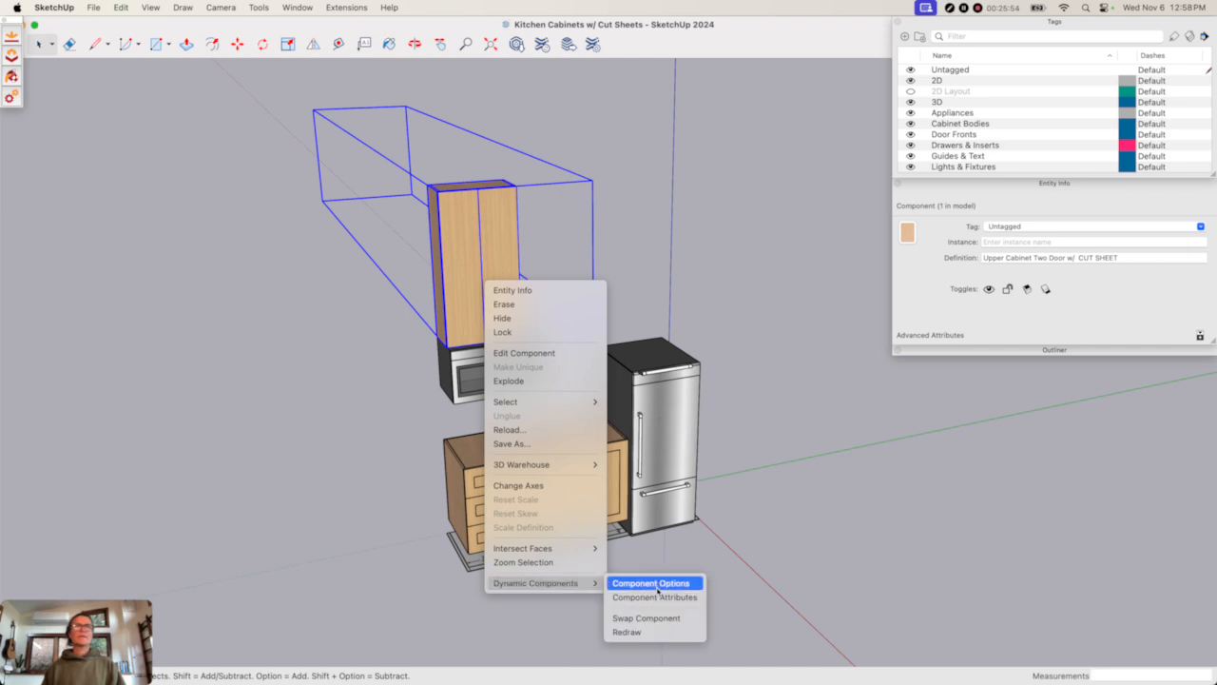
pyautogui.click(652, 579)
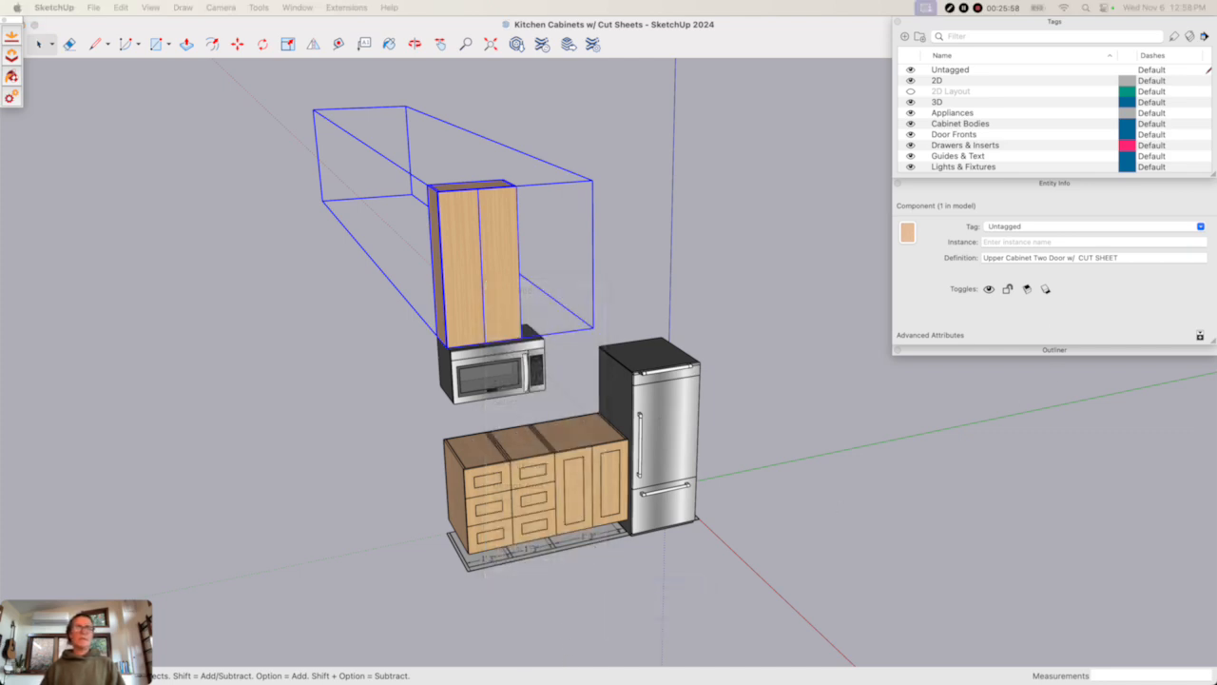
pyautogui.moveTo(285, 29); pyautogui.dragTo(912, 217)
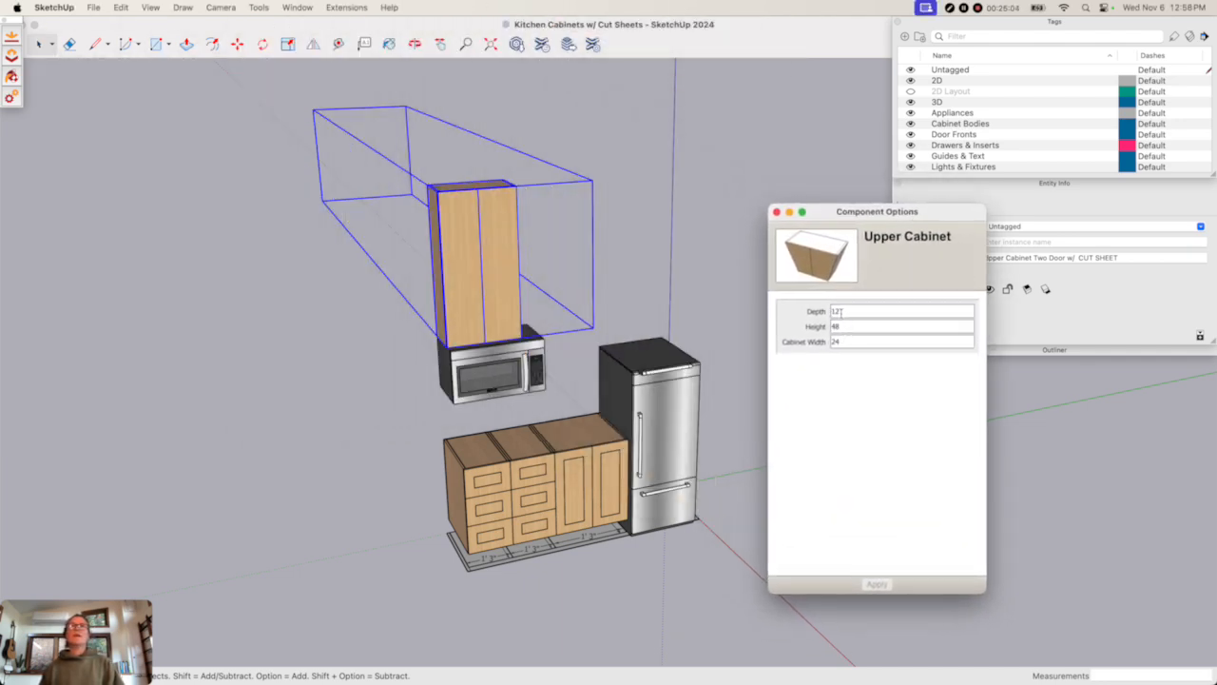
pyautogui.click(846, 340)
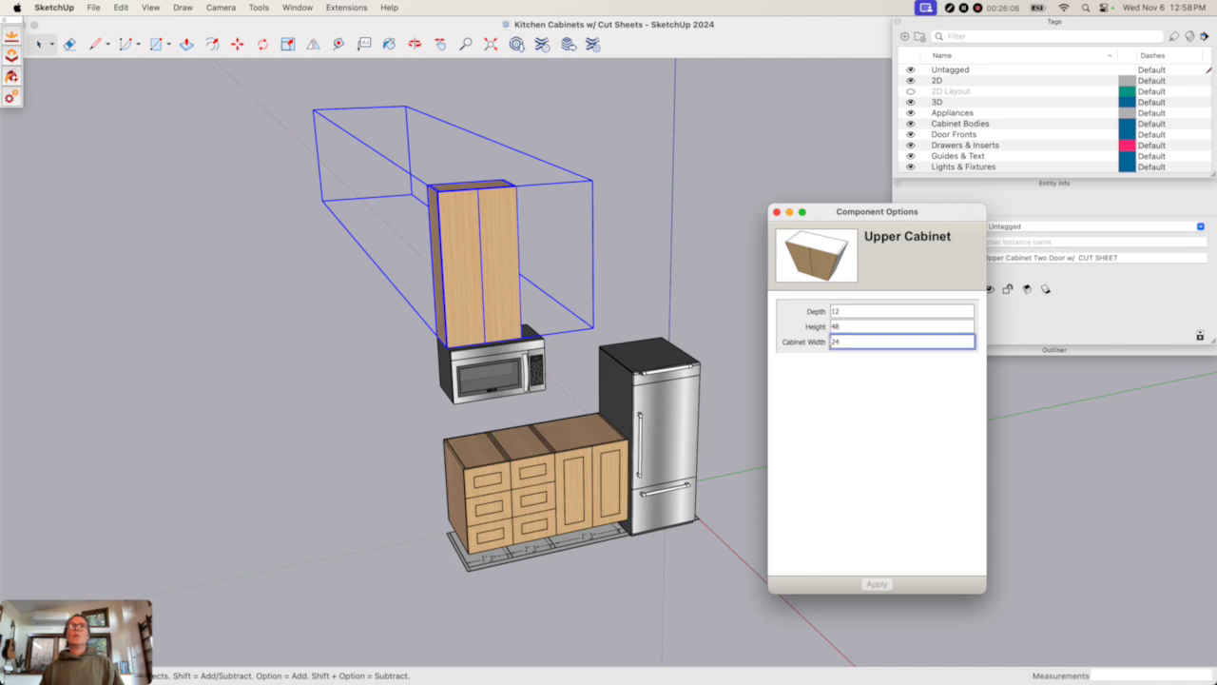
pyautogui.write('30')
pyautogui.press('Return')
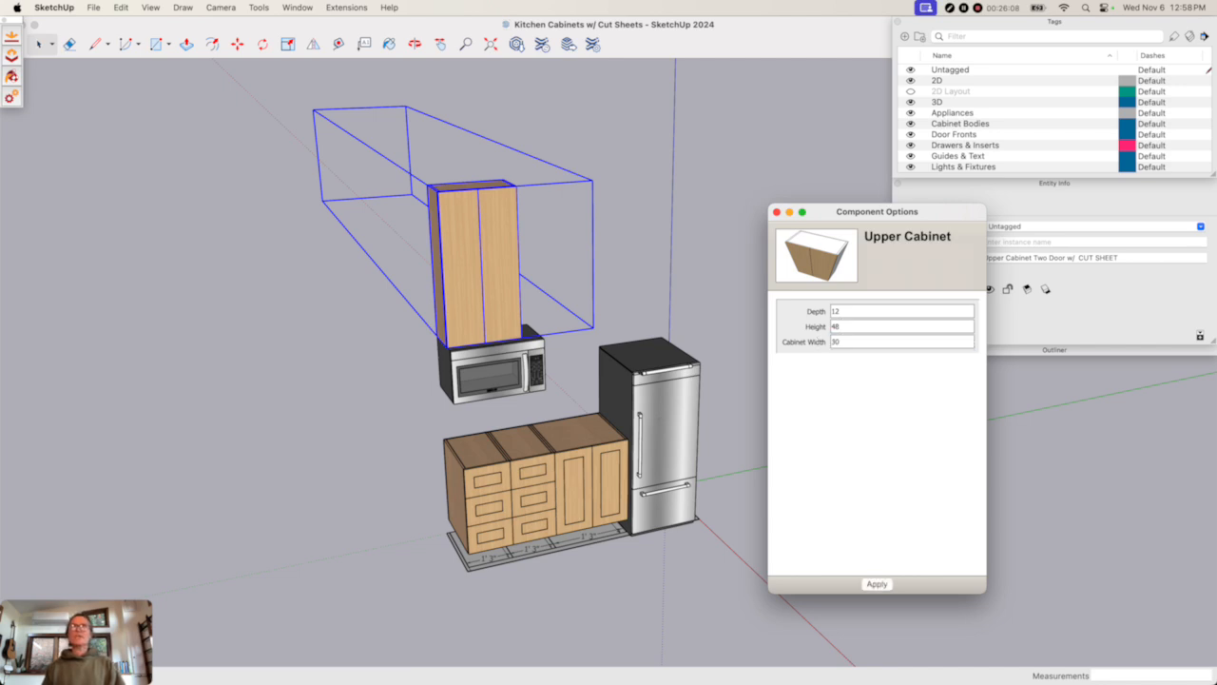
# - Set the upper cabinet's Height to 21 in its component options
pyautogui.click(859, 324)
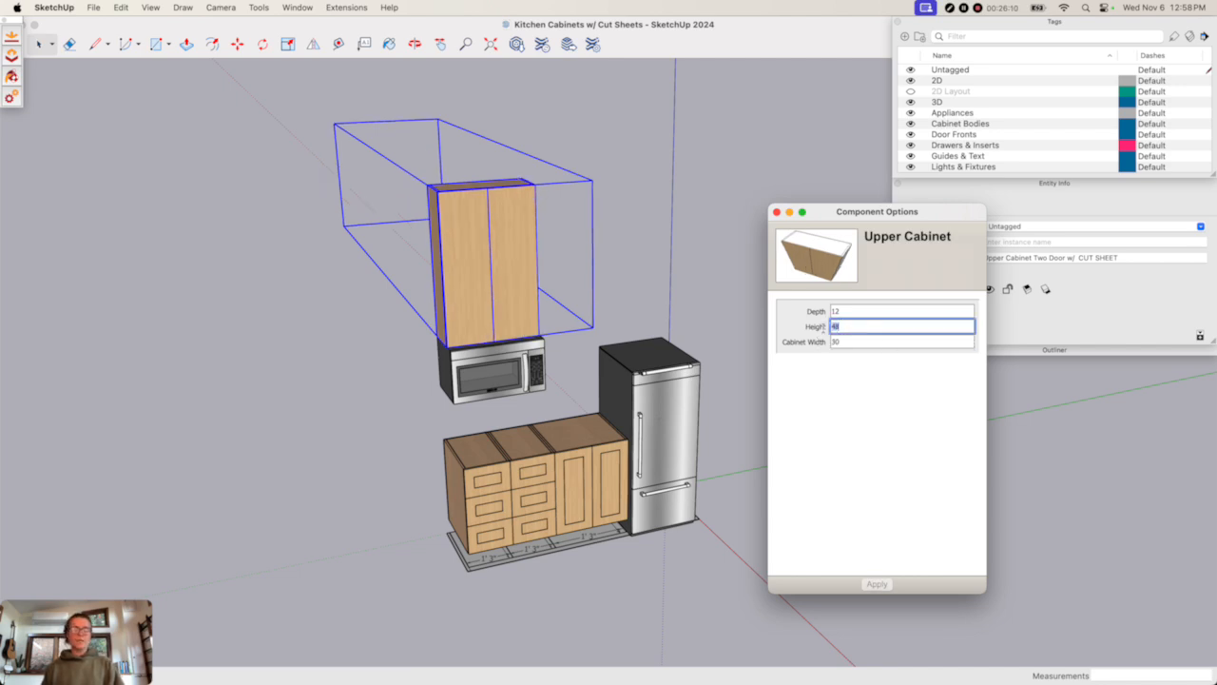
pyautogui.write('21')
pyautogui.press('Return')
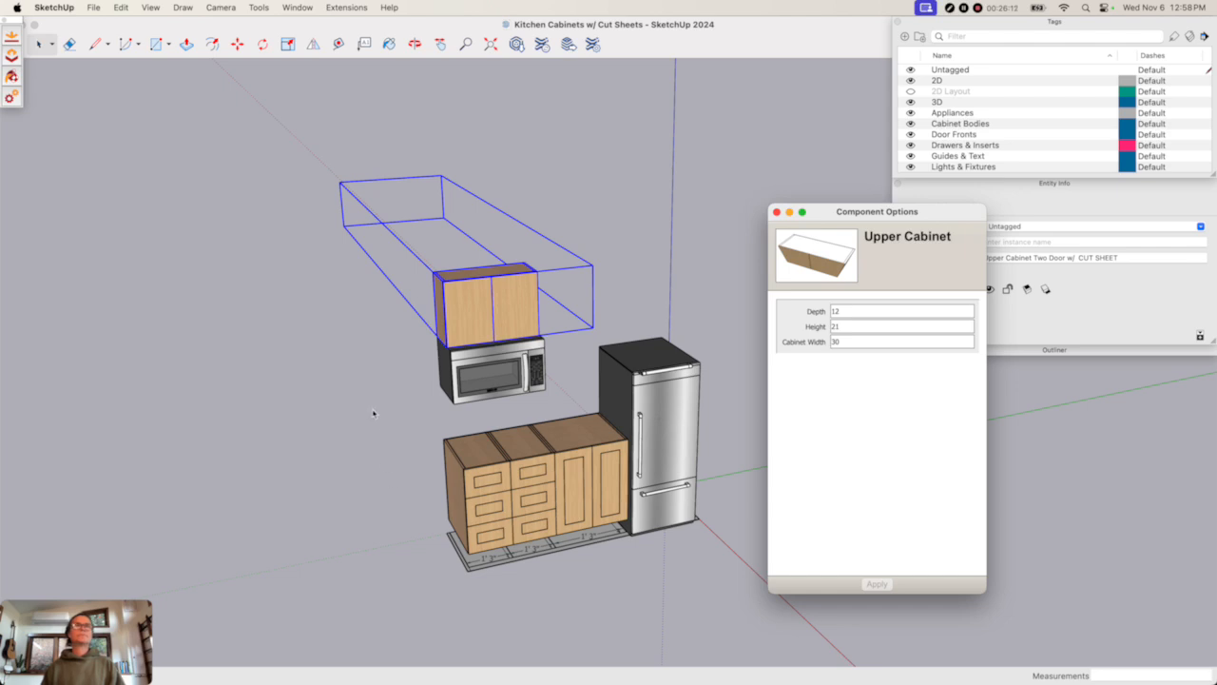
# - Shift the upper cabinet about 3/16" toward the refrigerator side to line up its side with the microwave's side
pyautogui.scroll(4, 539, 359)
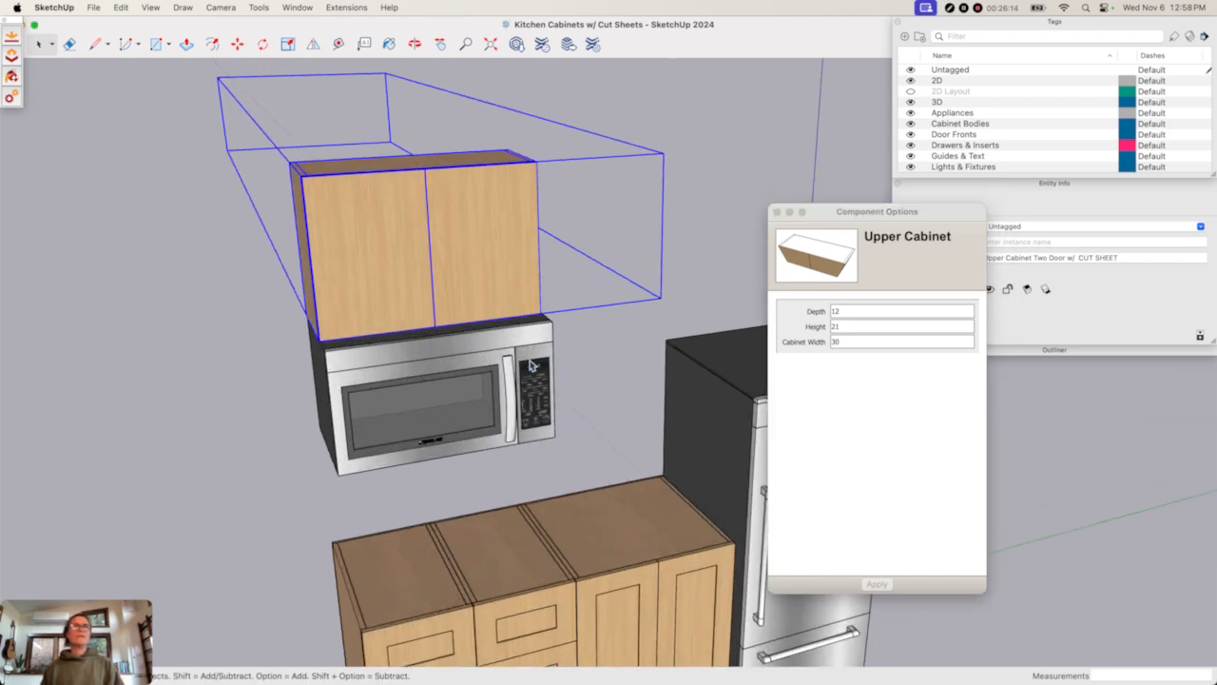
pyautogui.press('o')
pyautogui.moveTo(530, 366); pyautogui.dragTo(317, 369)
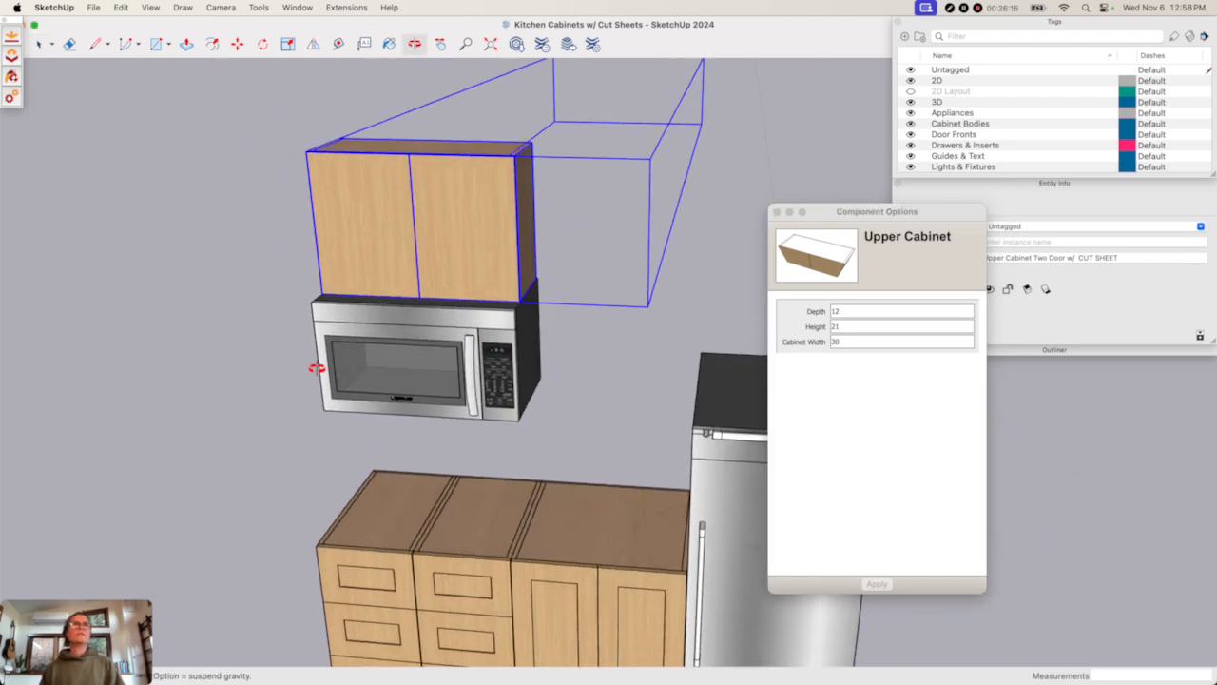
pyautogui.scroll(3, 535, 268)
pyautogui.press('space')
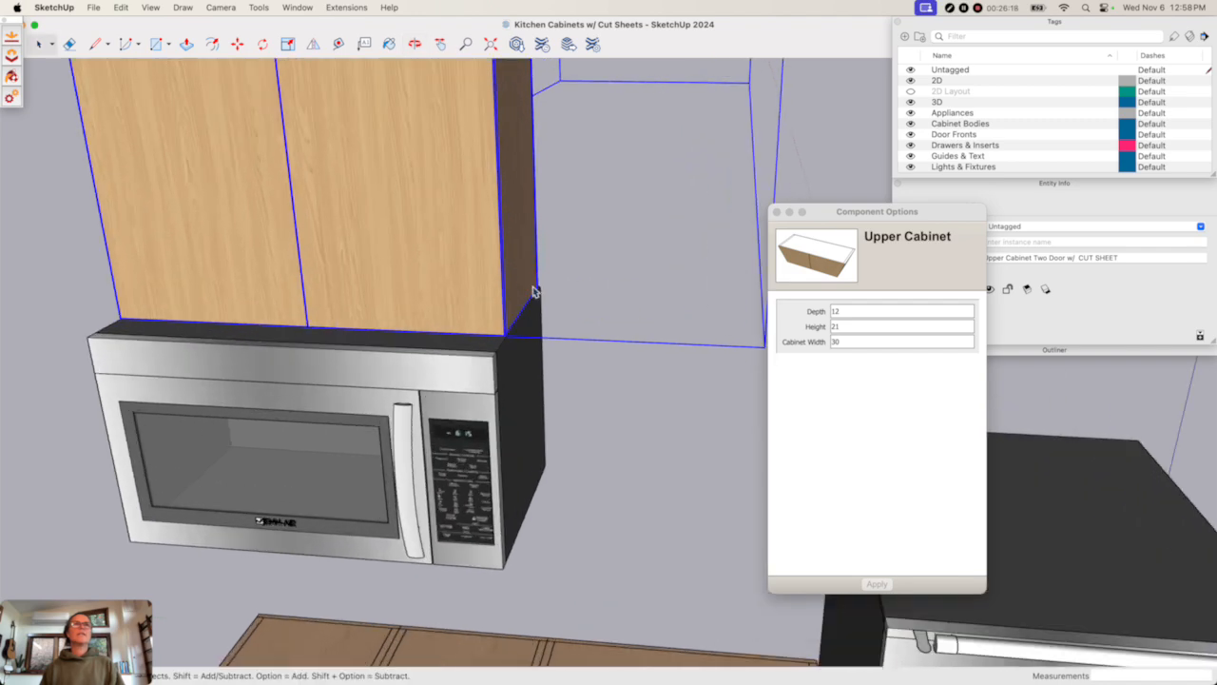
pyautogui.scroll(4, 533, 290)
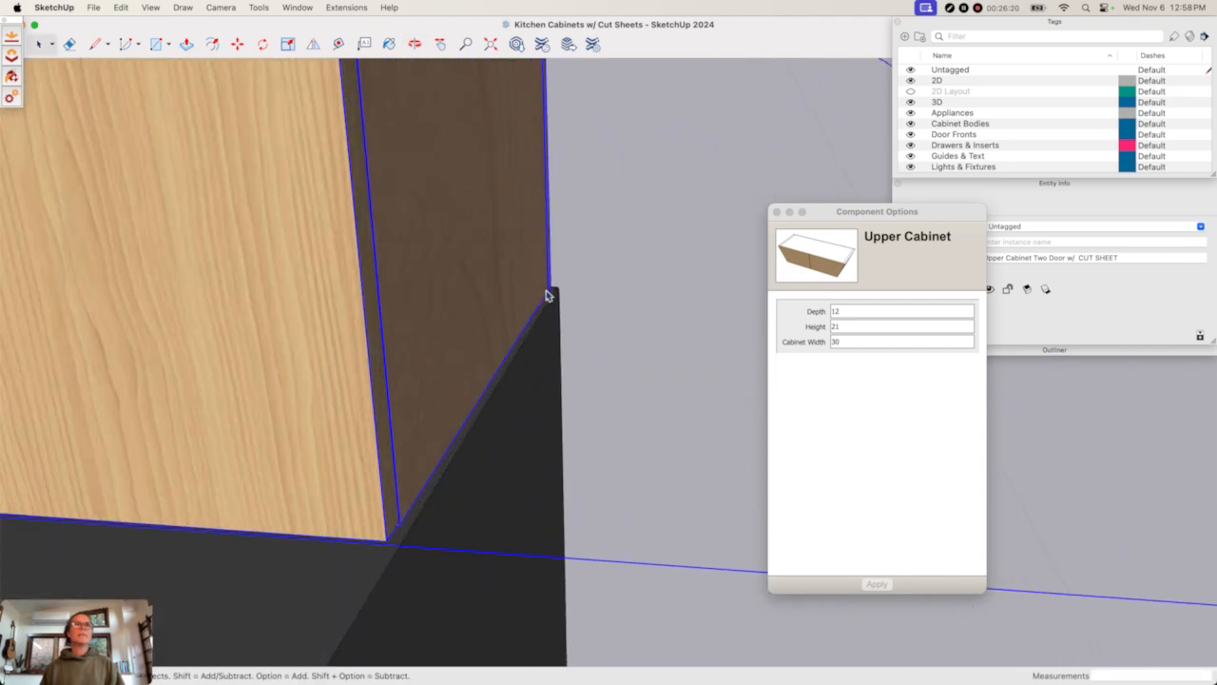
pyautogui.press('m')
pyautogui.scroll(4, 553, 295)
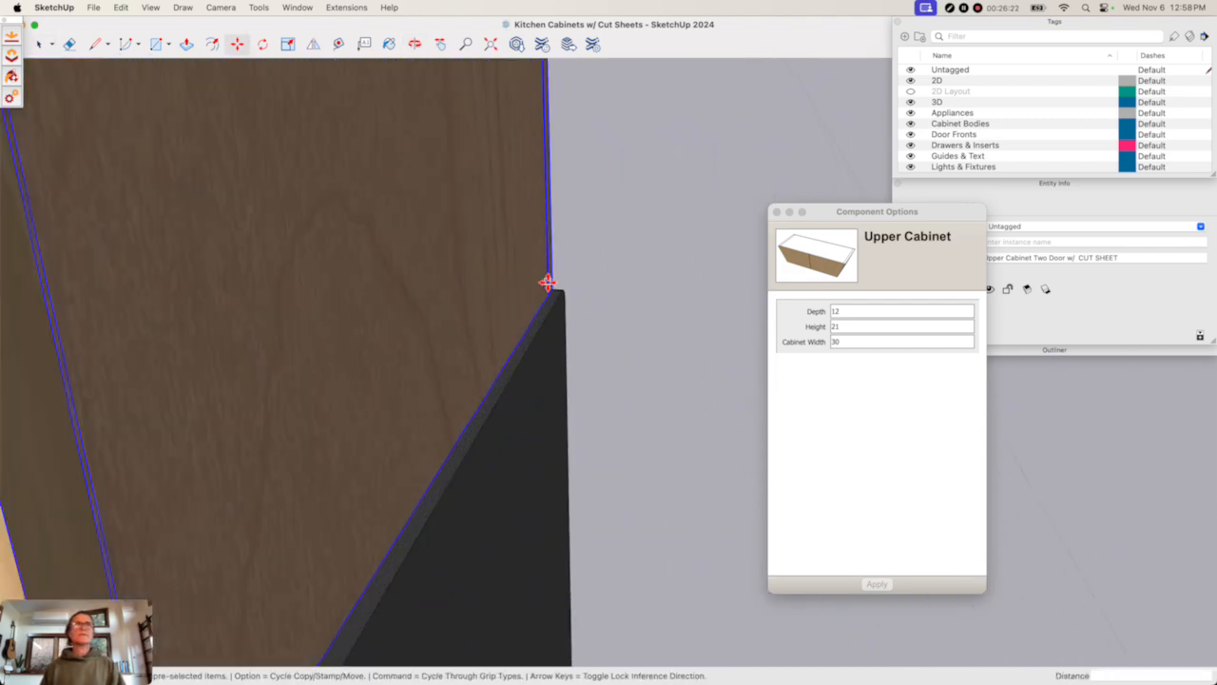
pyautogui.click(556, 295)
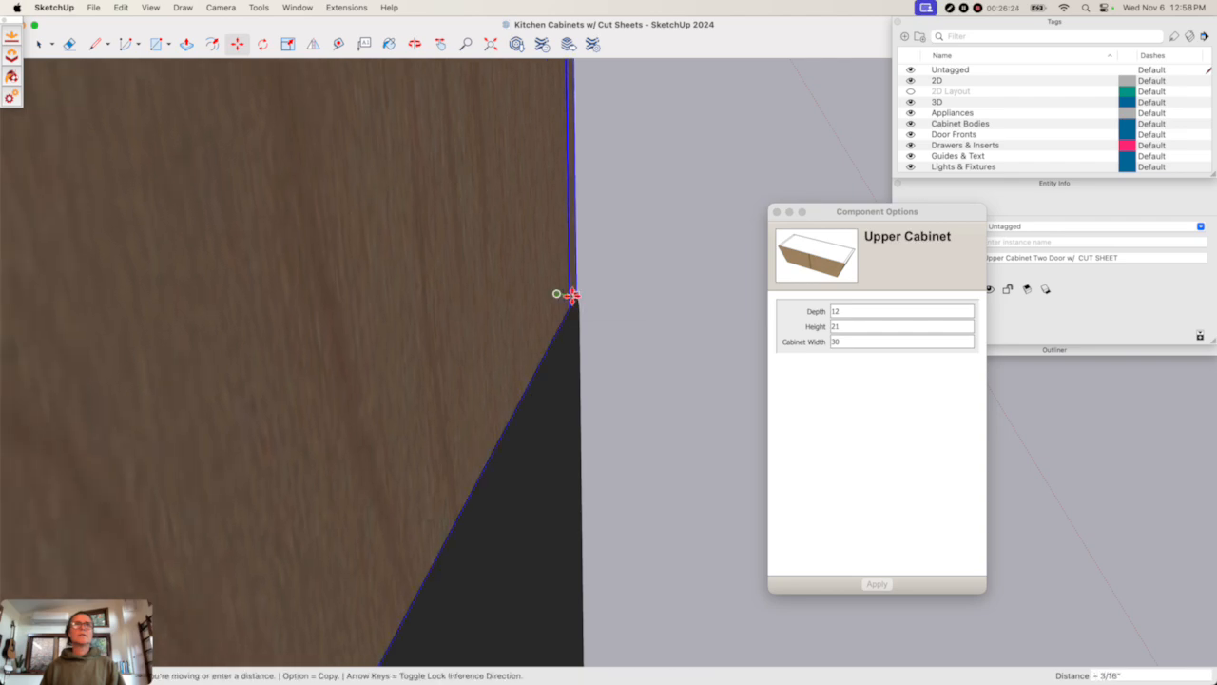
pyautogui.click(573, 296)
pyautogui.scroll(-6, 571, 295)
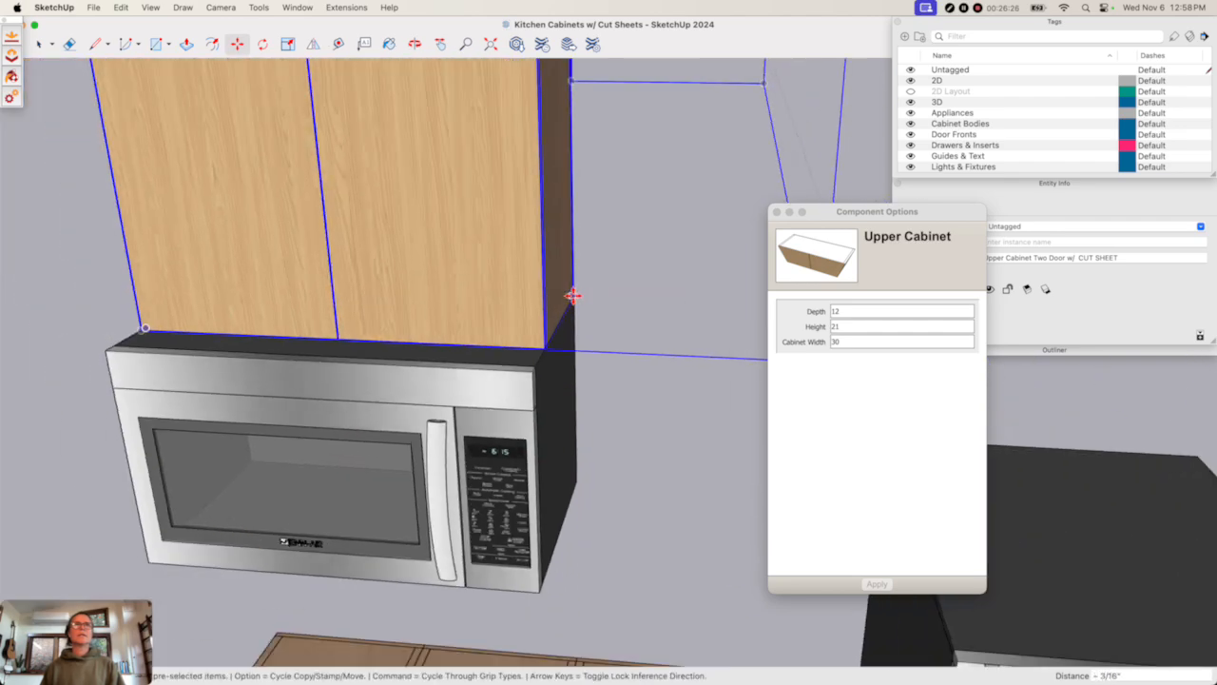
pyautogui.press('space')
# - Deselect the upper cabinet and examine from several angles how it aligns with the microwave and the base cabinets
pyautogui.scroll(-3, 571, 297)
pyautogui.scroll(-2, 571, 305)
pyautogui.click(340, 304)
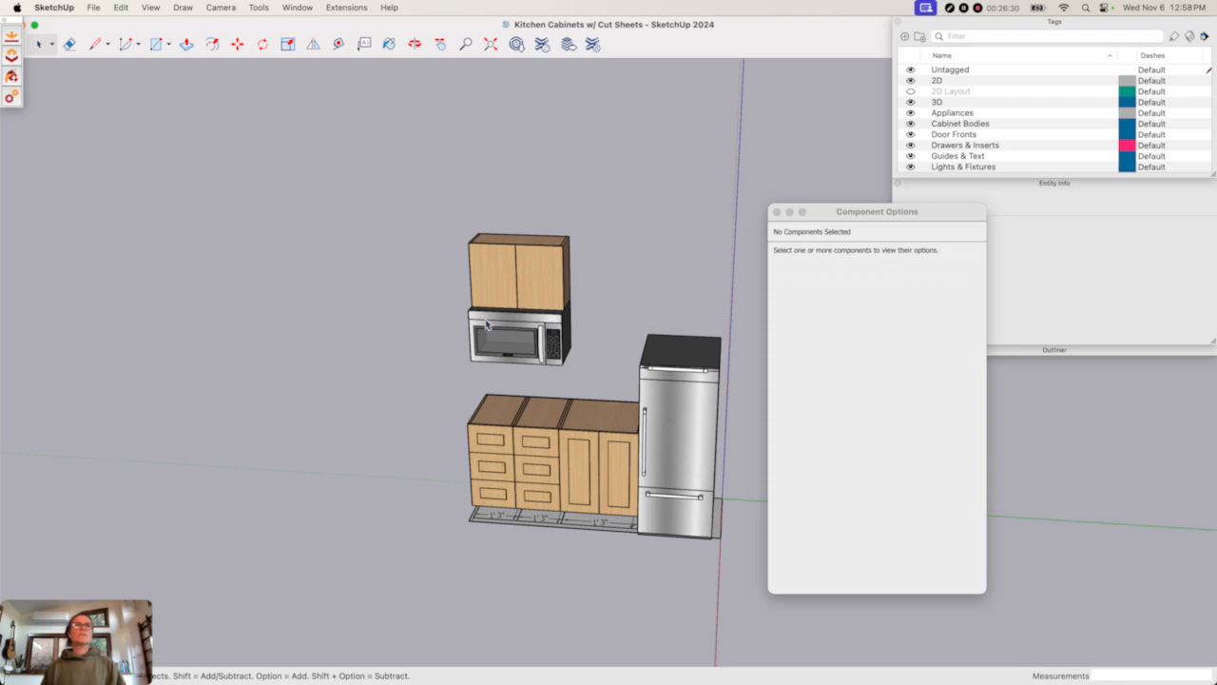
pyautogui.moveTo(476, 340); pyautogui.dragTo(596, 315, button='middle')
pyautogui.scroll(5, 510, 310)
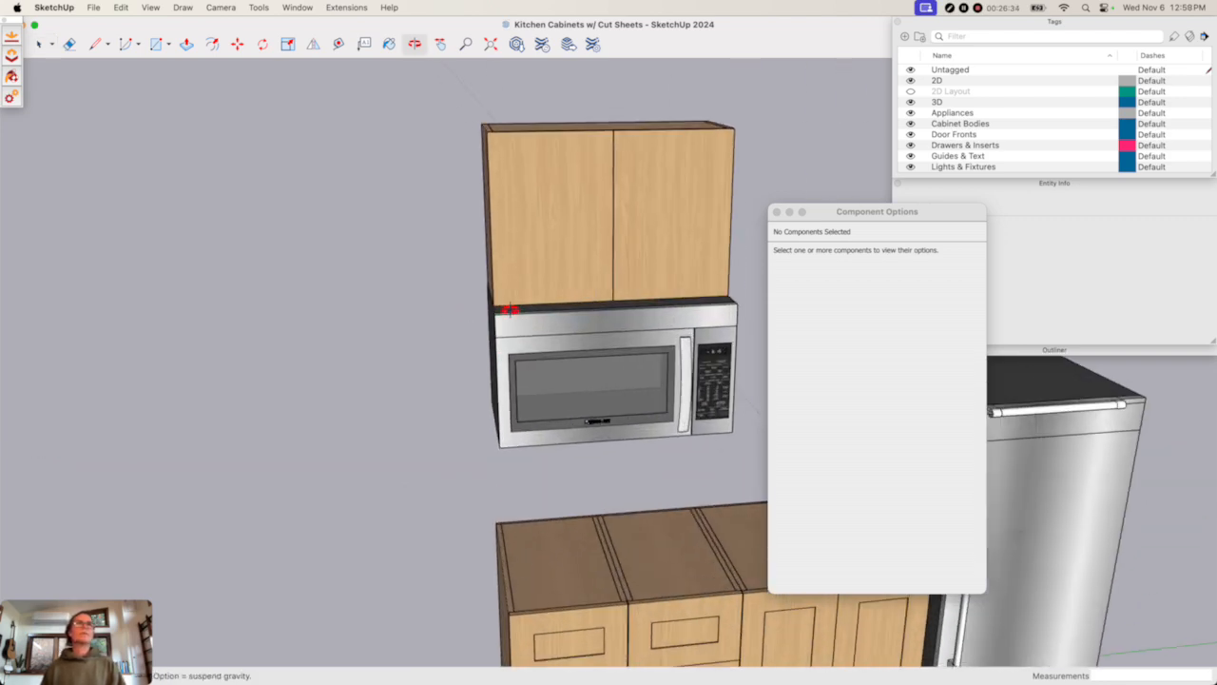
pyautogui.moveTo(510, 310); pyautogui.dragTo(455, 309, button='middle')
pyautogui.scroll(4, 501, 297)
pyautogui.scroll(-10, 454, 309)
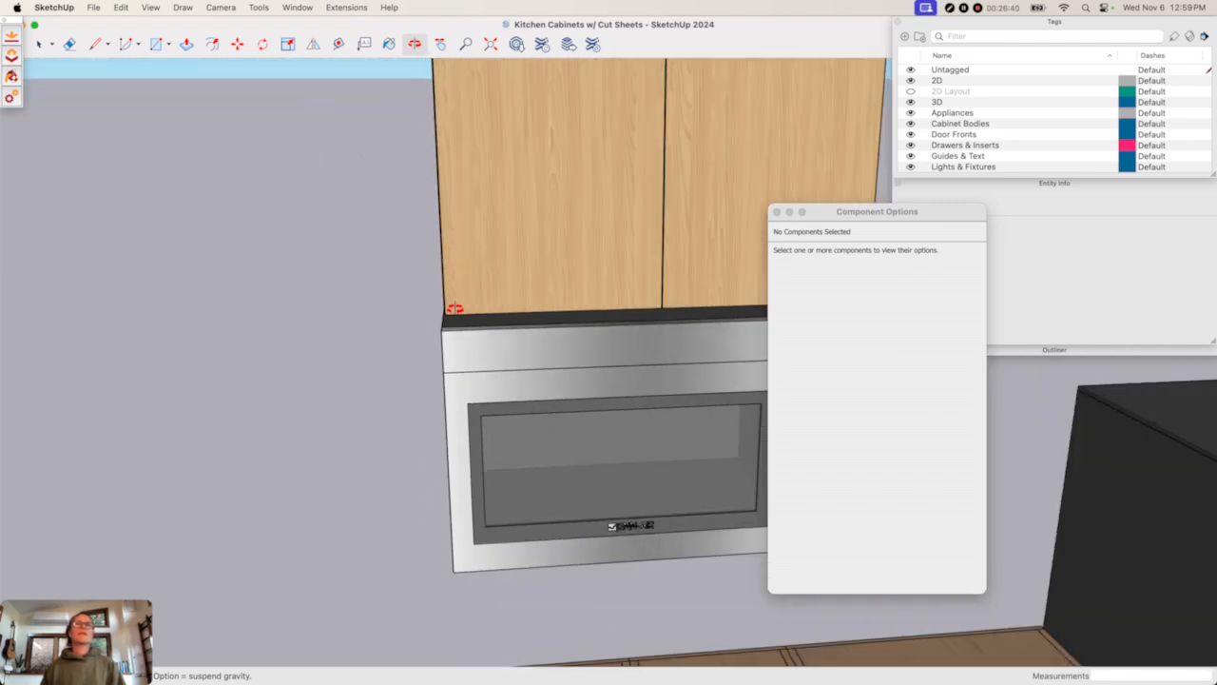
pyautogui.moveTo(596, 332); pyautogui.dragTo(484, 355)
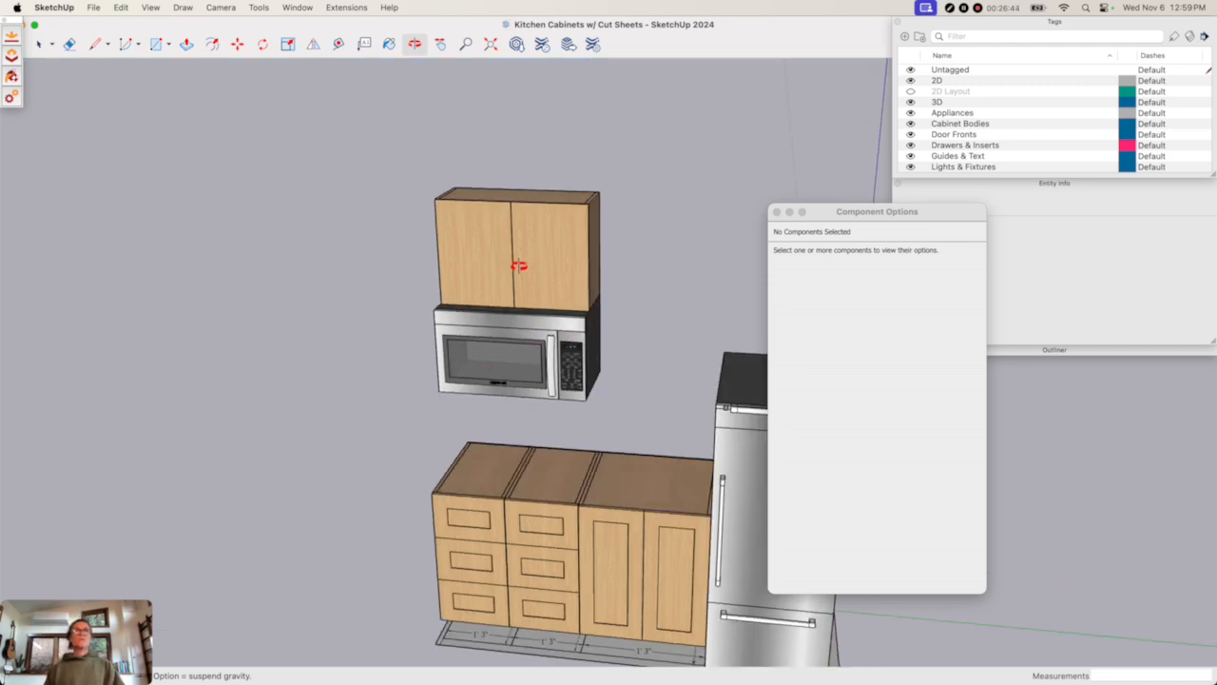
# - Copy the upper cabinet above the microwave 30" toward the refrigerator side so the copy sits directly beside it
pyautogui.press('space')
pyautogui.click(549, 258)
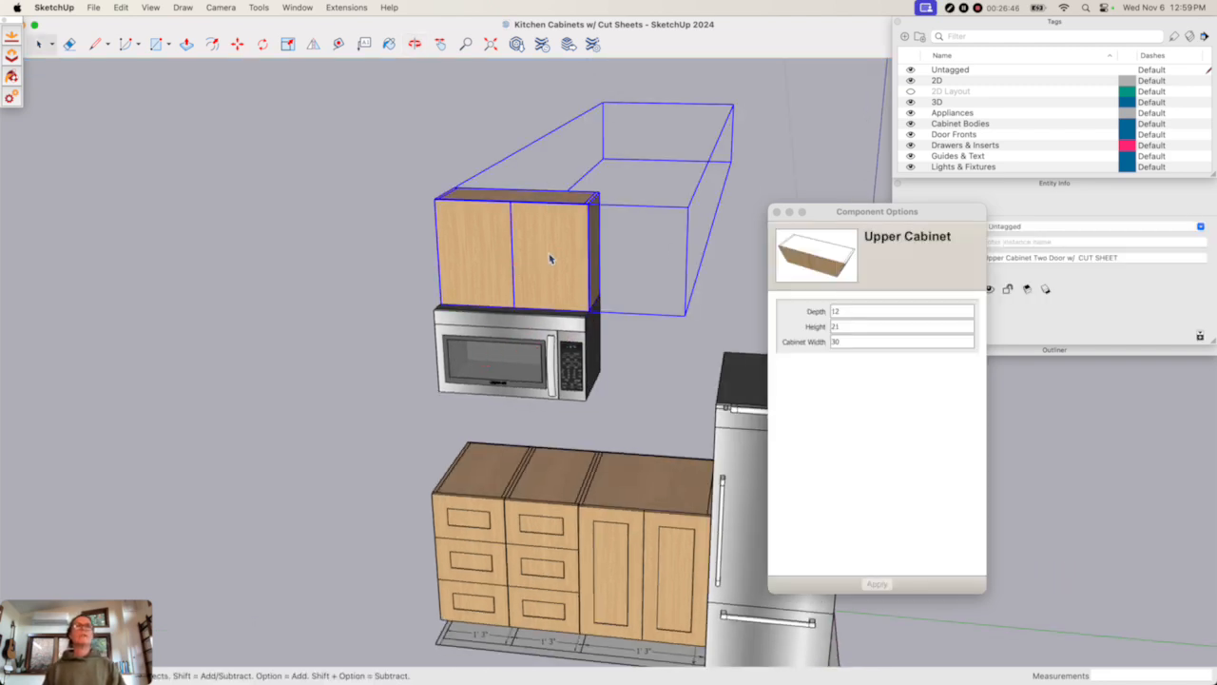
pyautogui.press('m')
pyautogui.press('alt')
pyautogui.click(482, 229)
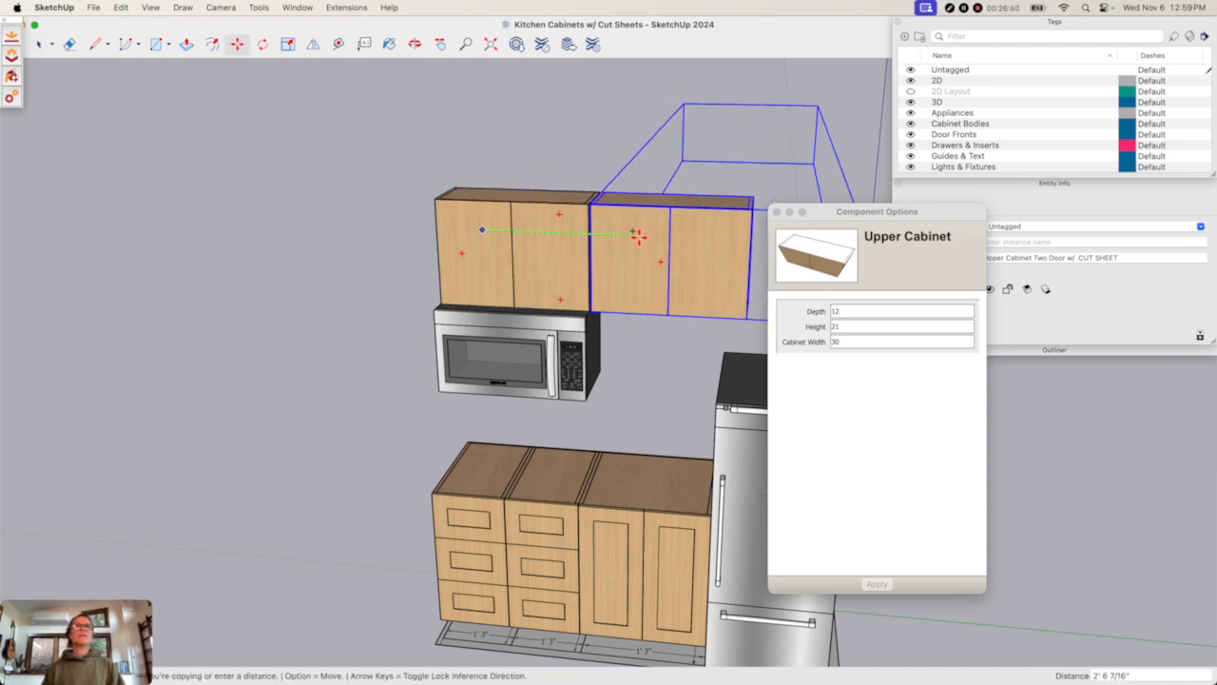
pyautogui.click(638, 235)
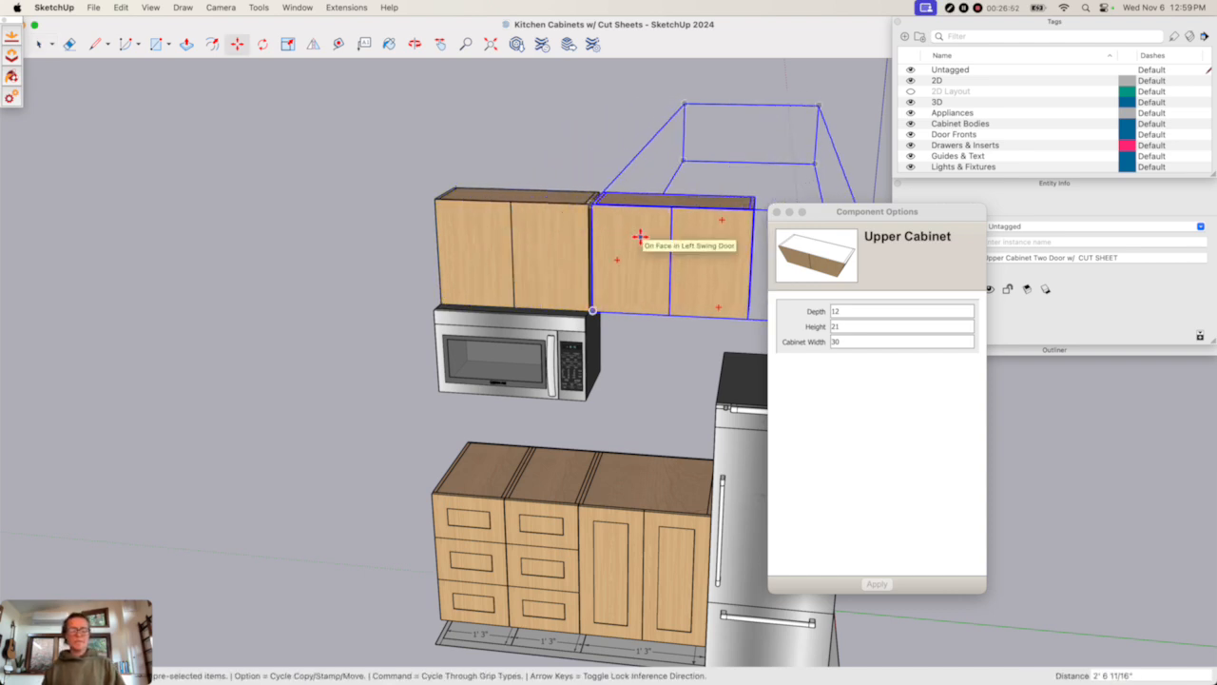
pyautogui.write('30')
pyautogui.press('Return')
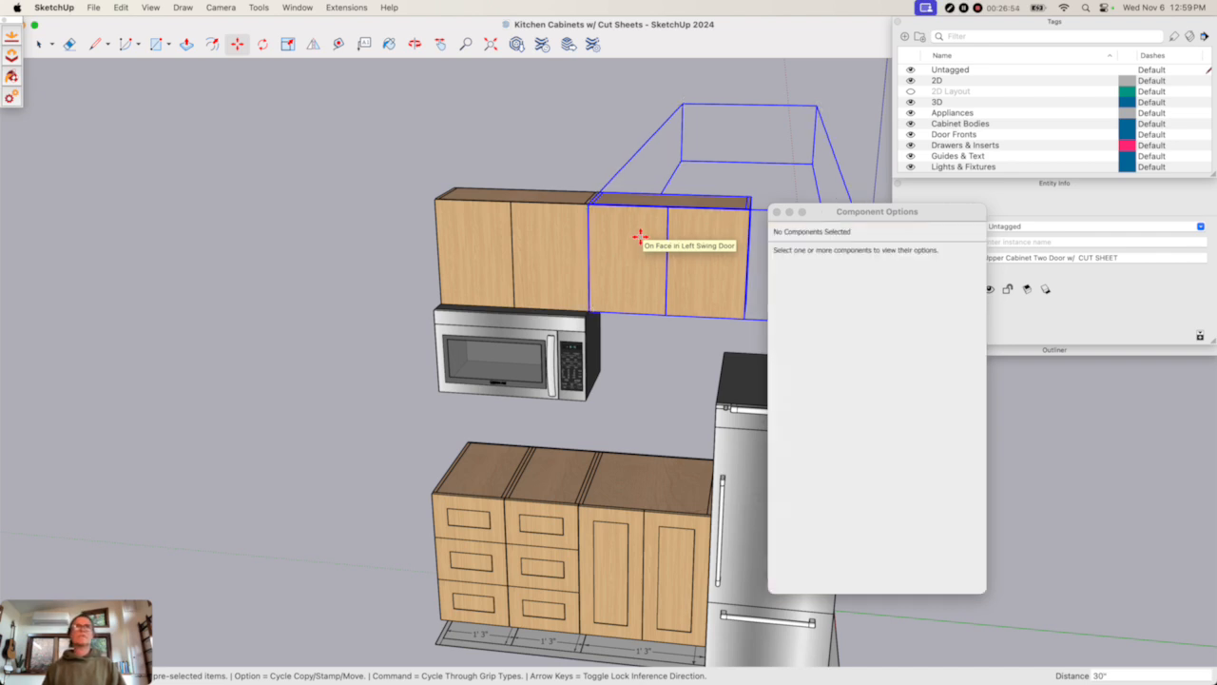
pyautogui.press('space')
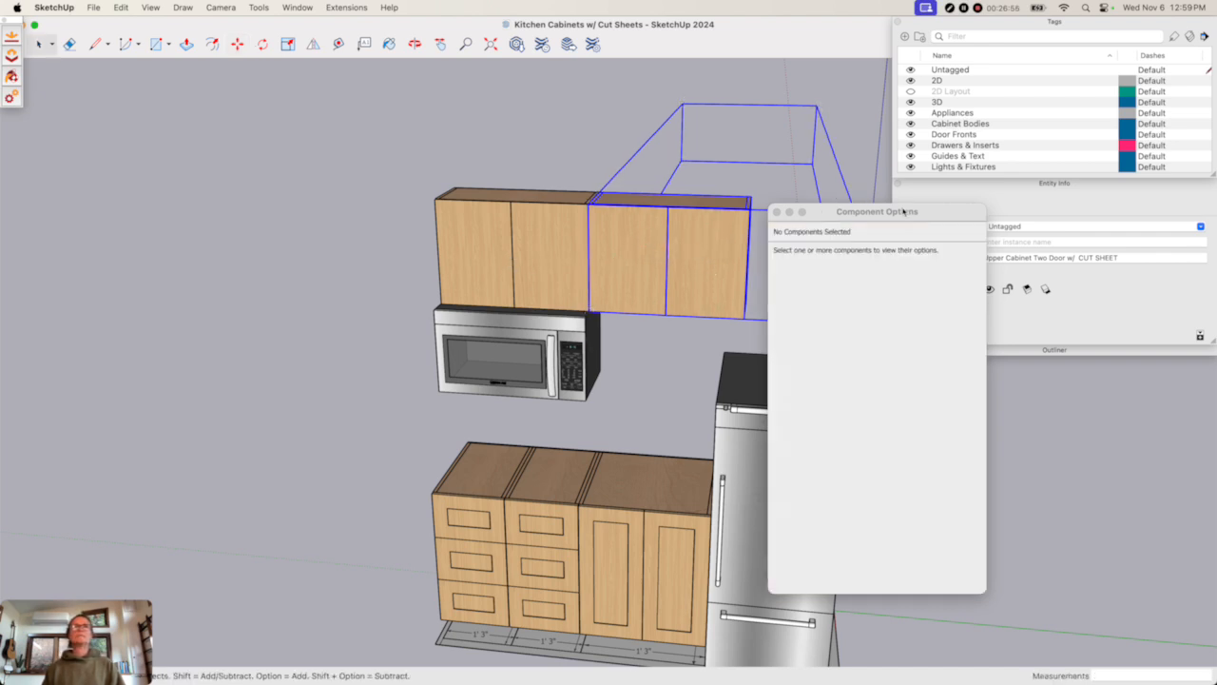
# - Set the copied upper cabinet's Cabinet Width to 26 in its component options and close the options
pyautogui.click(776, 212)
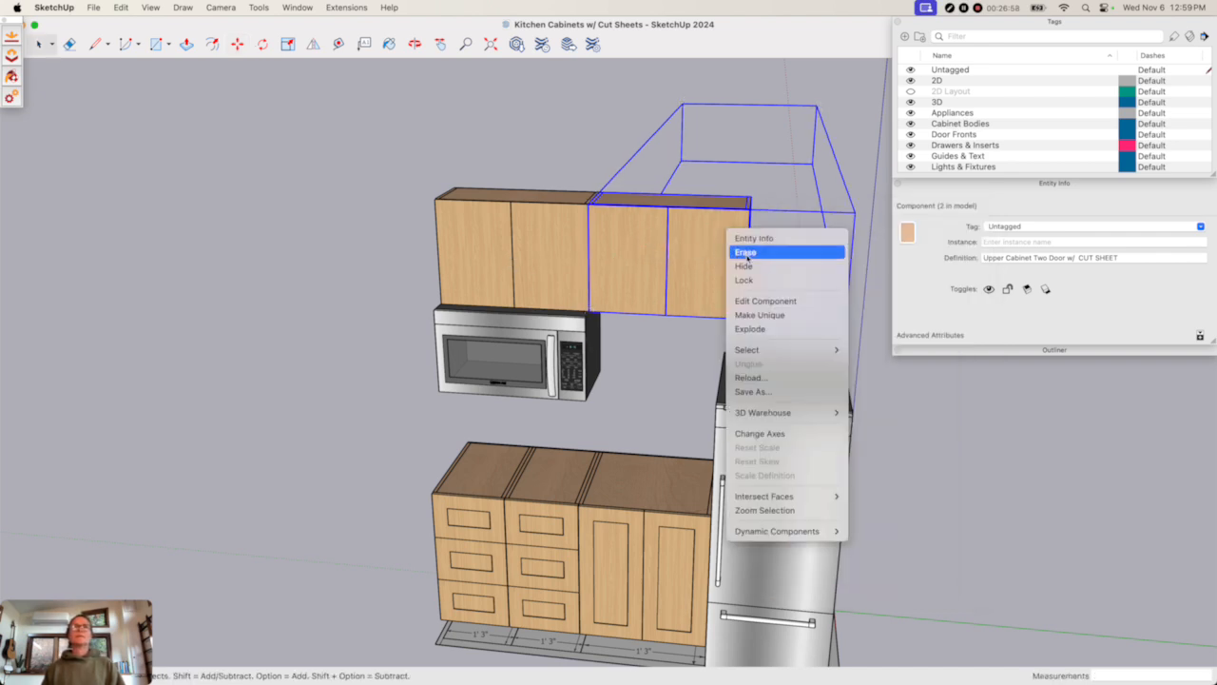
pyautogui.rightClick(728, 233)
pyautogui.moveTo(814, 533)
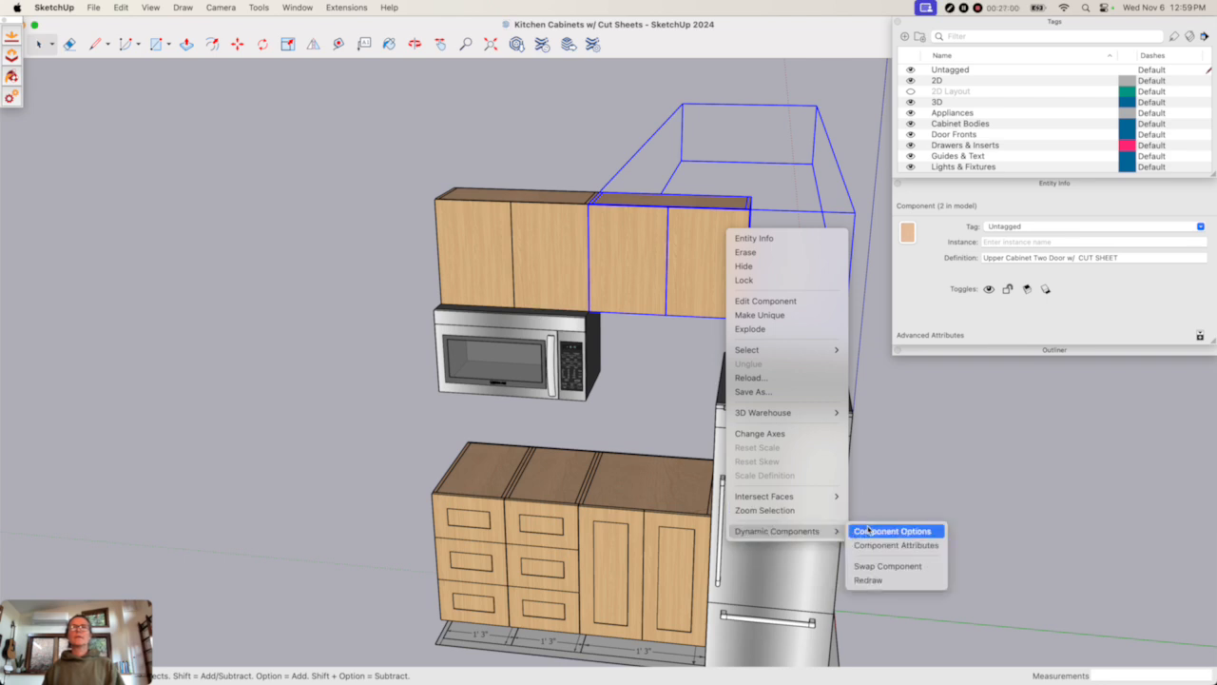
pyautogui.click(892, 530)
pyautogui.click(853, 378)
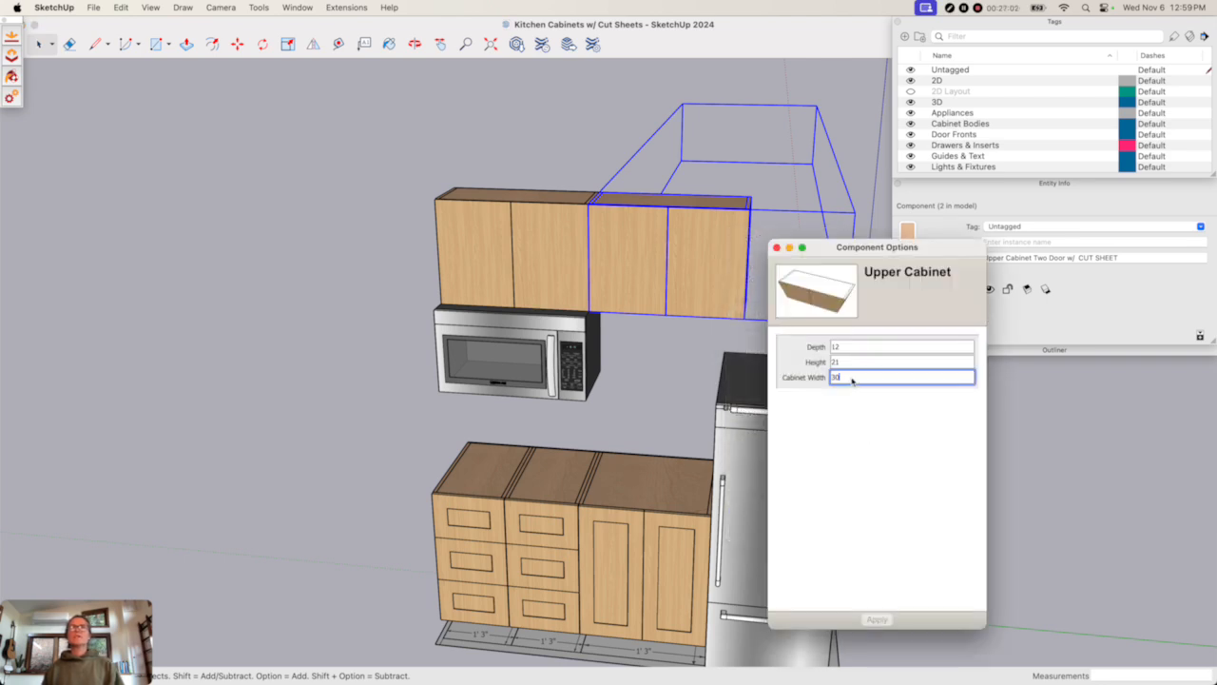
pyautogui.write('26')
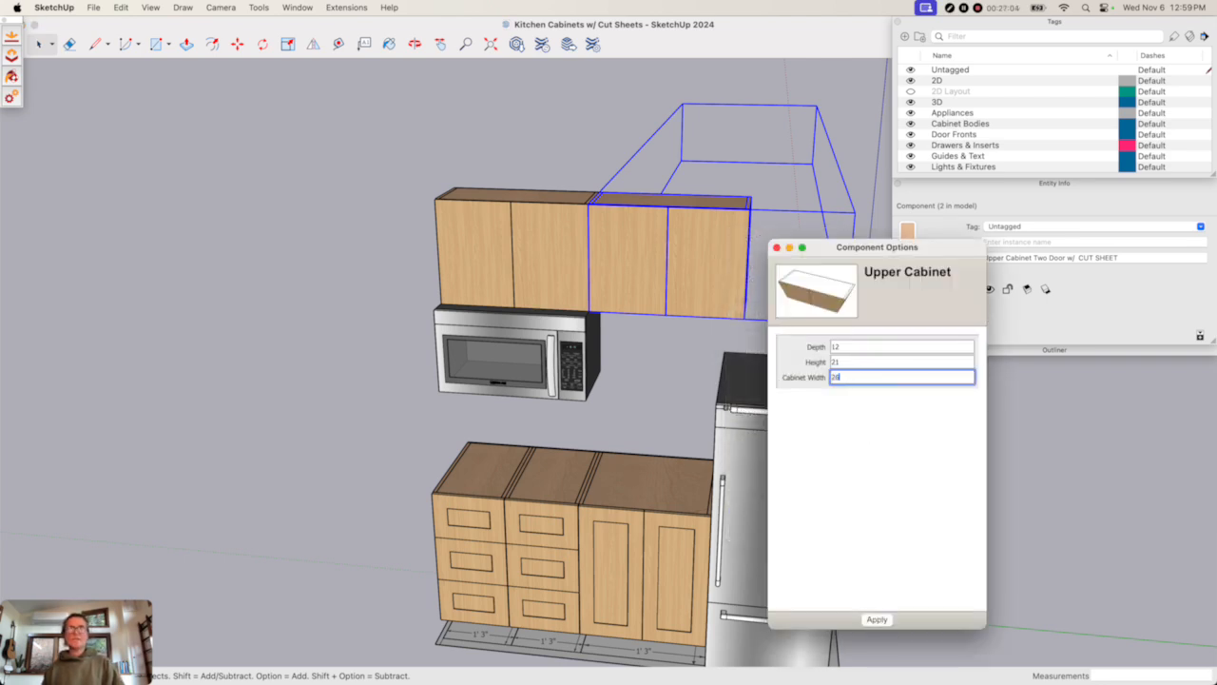
pyautogui.press('Return')
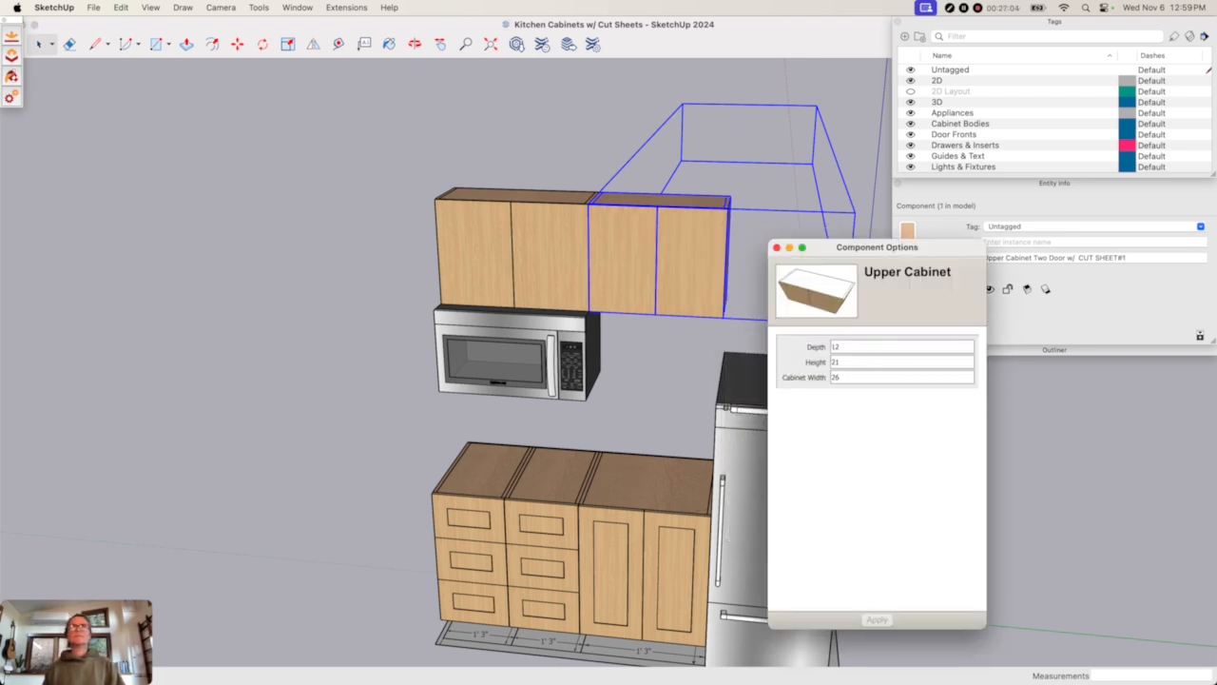
pyautogui.click(776, 247)
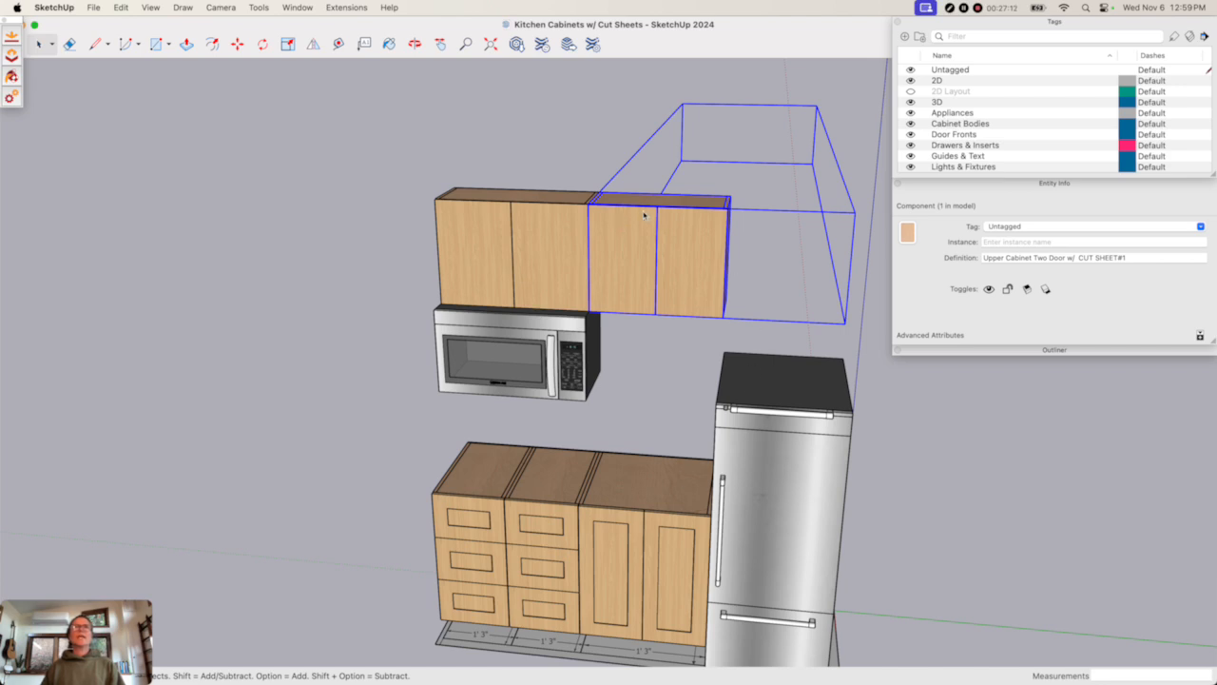
# - Copy the 26" wide upper cabinet 26" along the green axis toward the refrigerator
pyautogui.press('m')
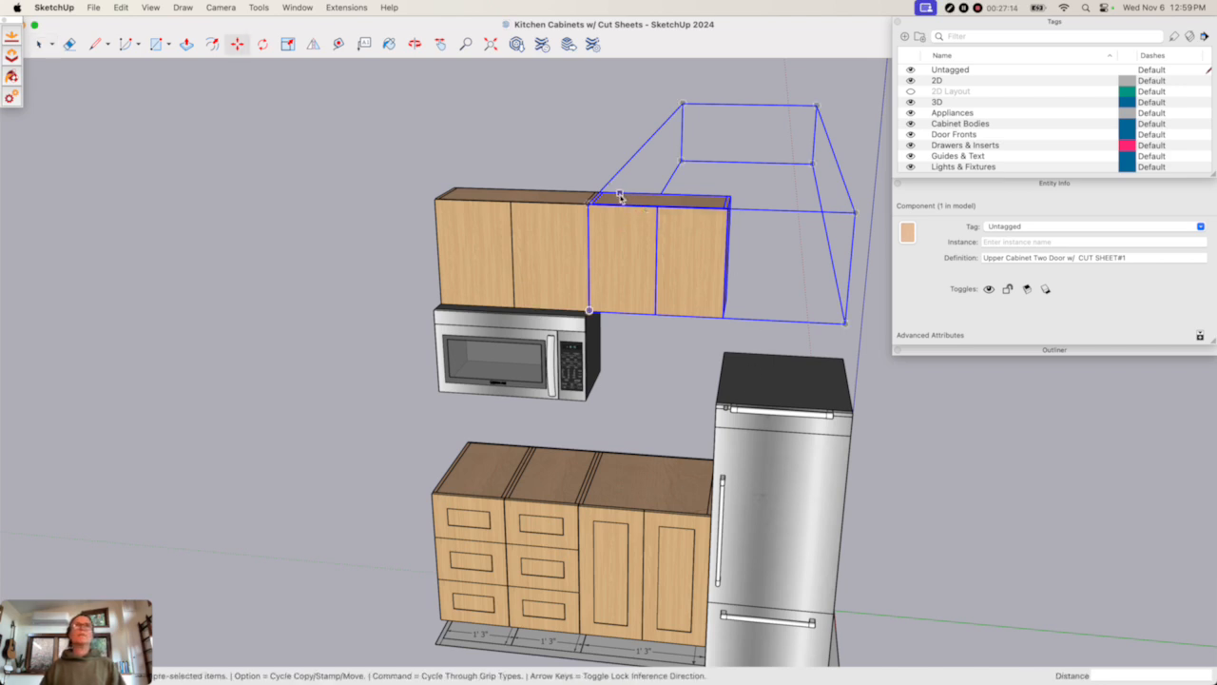
pyautogui.click(620, 196)
pyautogui.press('alt')
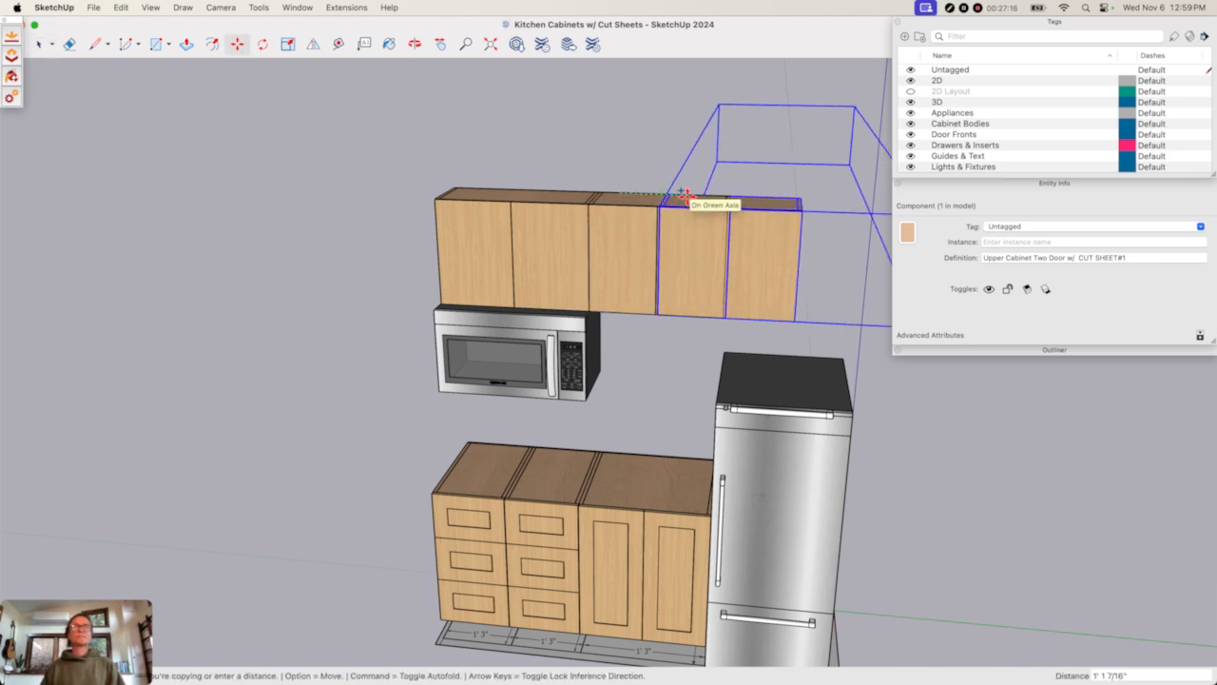
pyautogui.write('26')
pyautogui.press('Return')
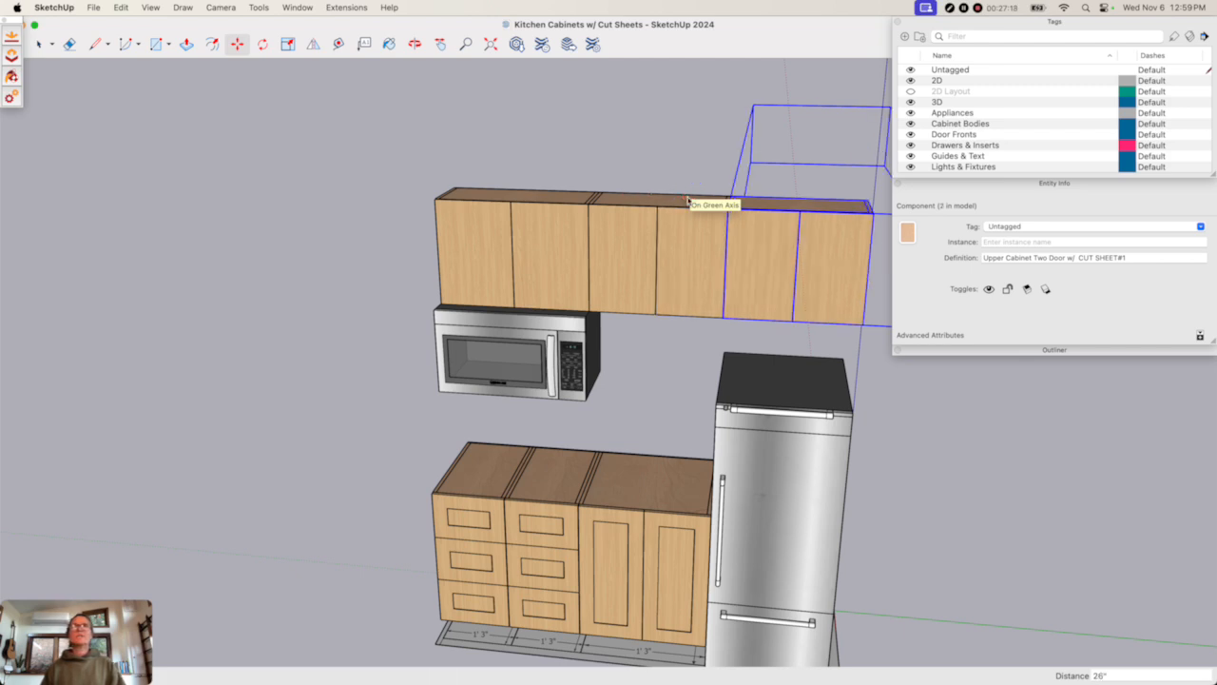
pyautogui.press('space')
pyautogui.click(908, 381)
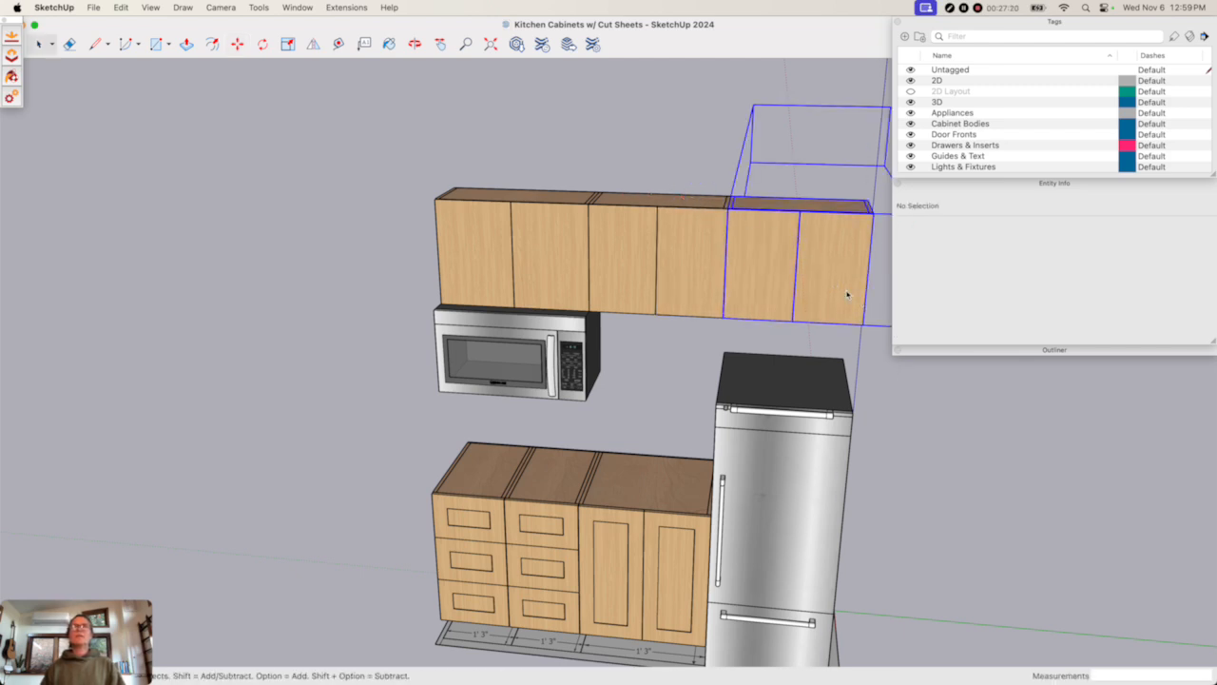
# - Open the component options of the upper cabinet over the refrigerator and set its Height to 32.5
pyautogui.rightClick(847, 294)
pyautogui.moveTo(894, 590)
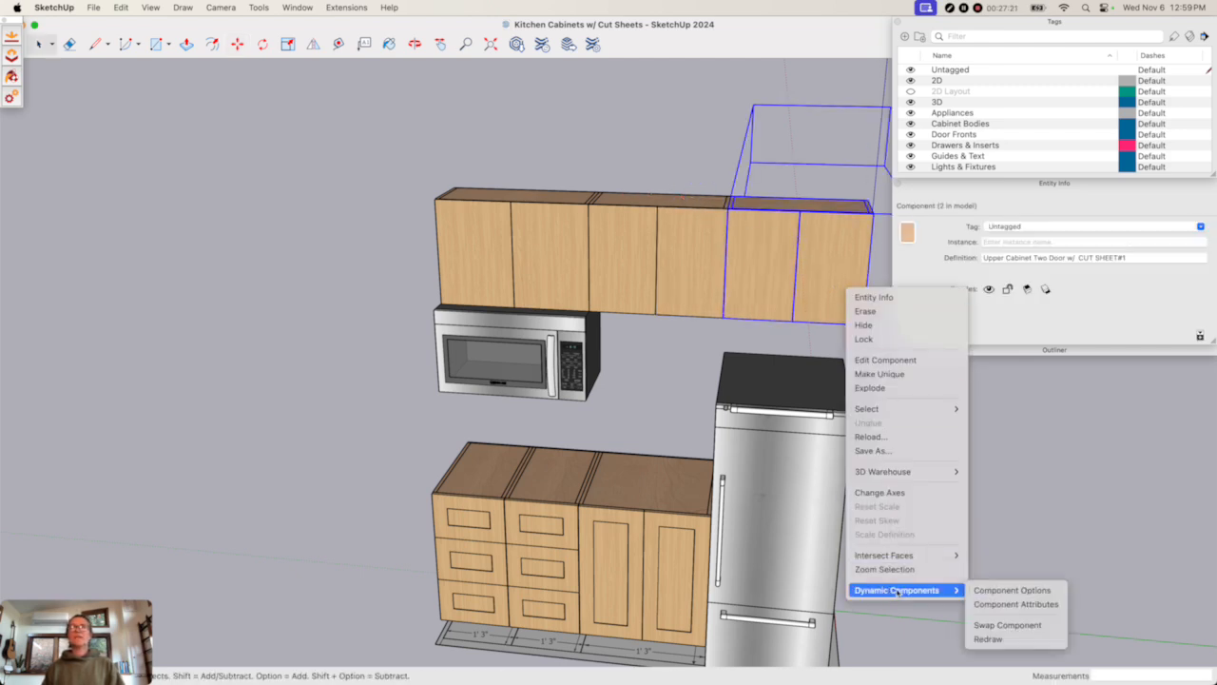
pyautogui.click(1029, 593)
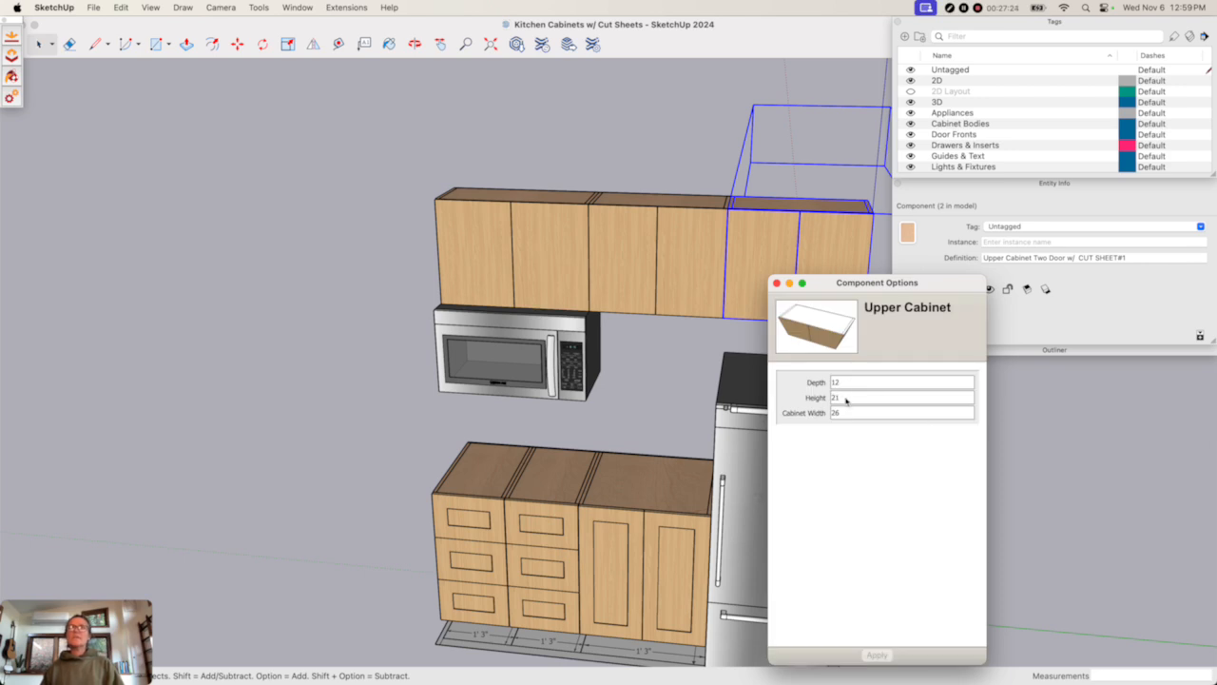
pyautogui.click(846, 400)
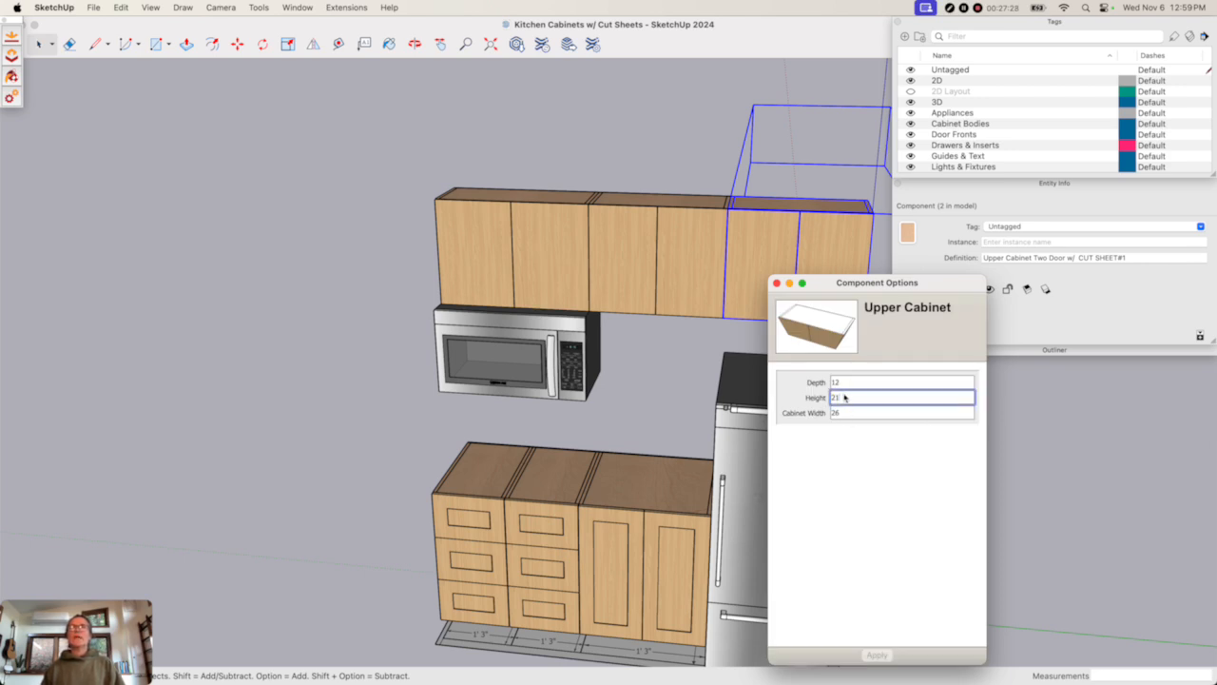
pyautogui.write('32.5"')
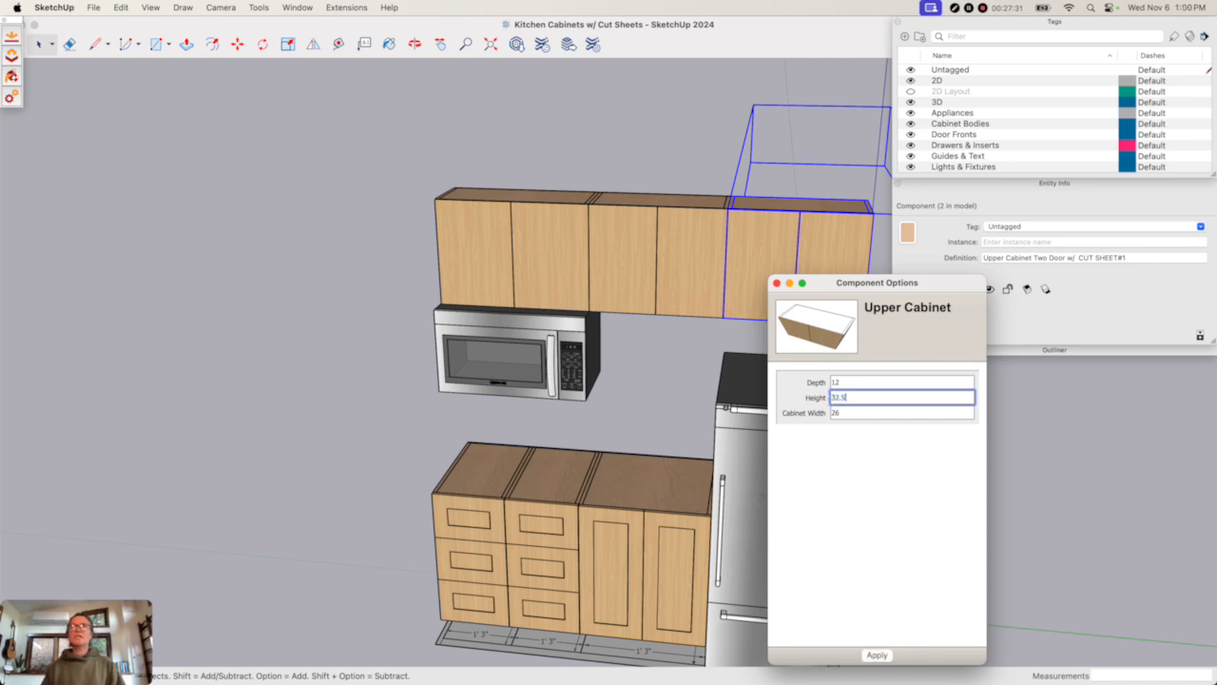
pyautogui.press('Return')
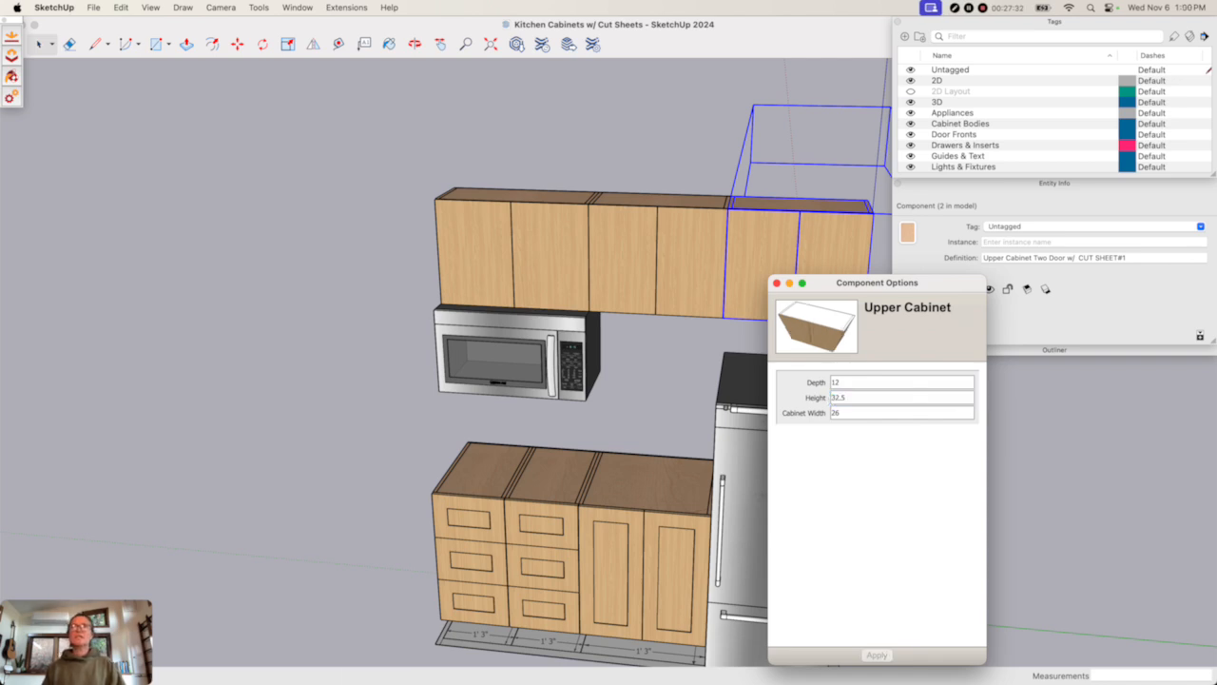
# - Set the refrigerator cabinet's Depth to 24 and Cabinet Width to 24, close the options and deselect it
pyautogui.click(857, 382)
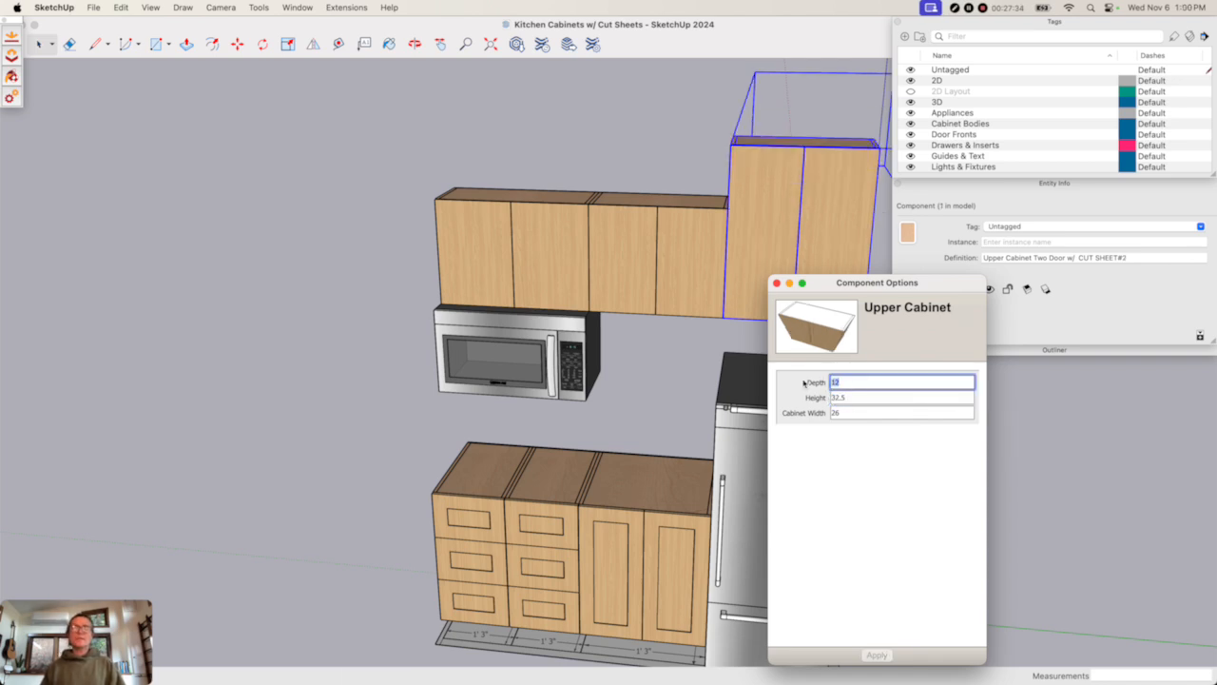
pyautogui.write('24')
pyautogui.press('Return')
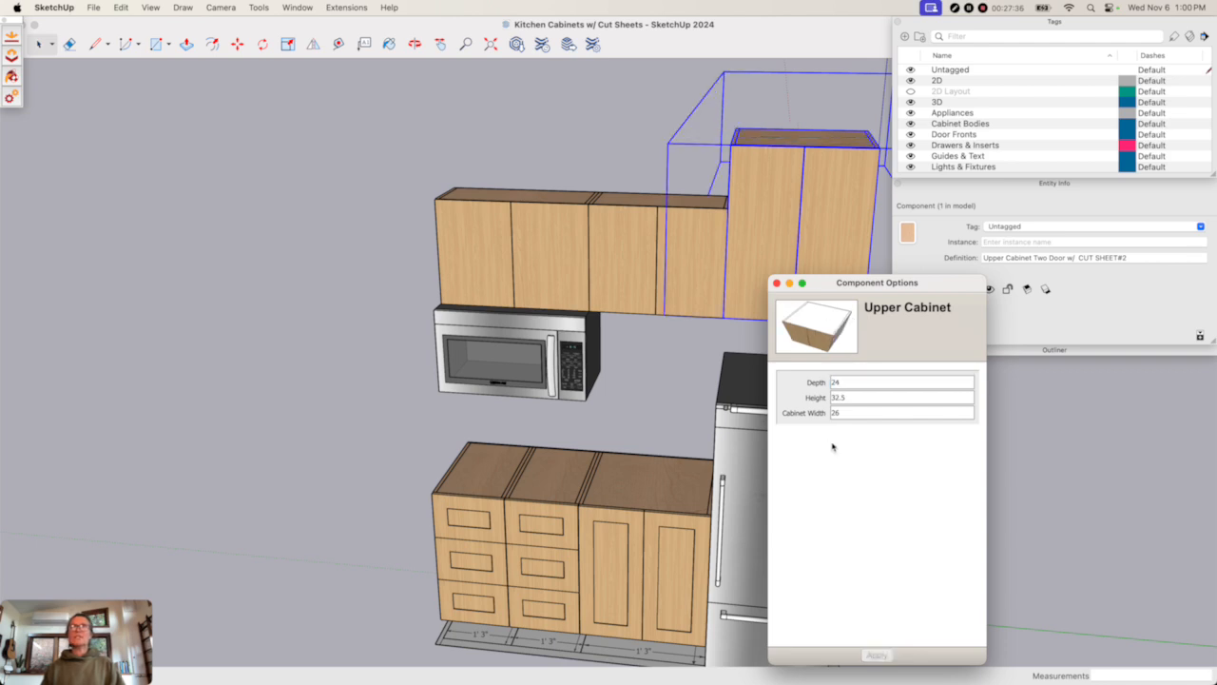
pyautogui.click(847, 415)
pyautogui.moveTo(851, 411); pyautogui.dragTo(833, 413)
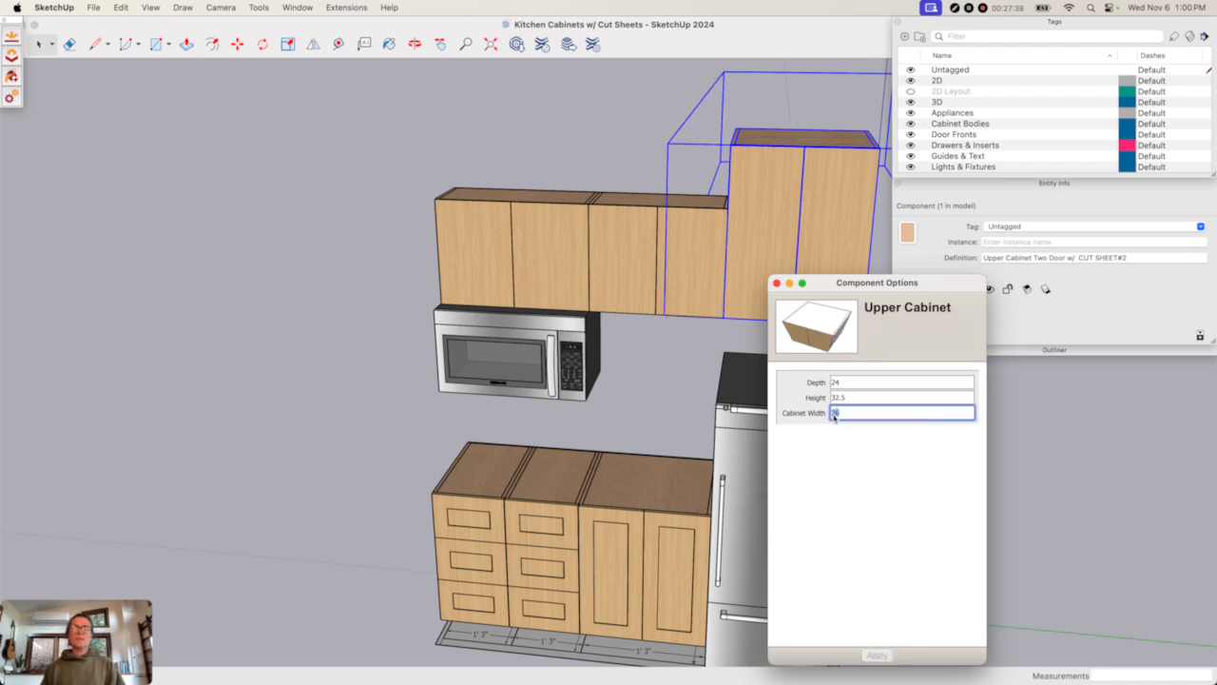
pyautogui.write('24')
pyautogui.press('Return')
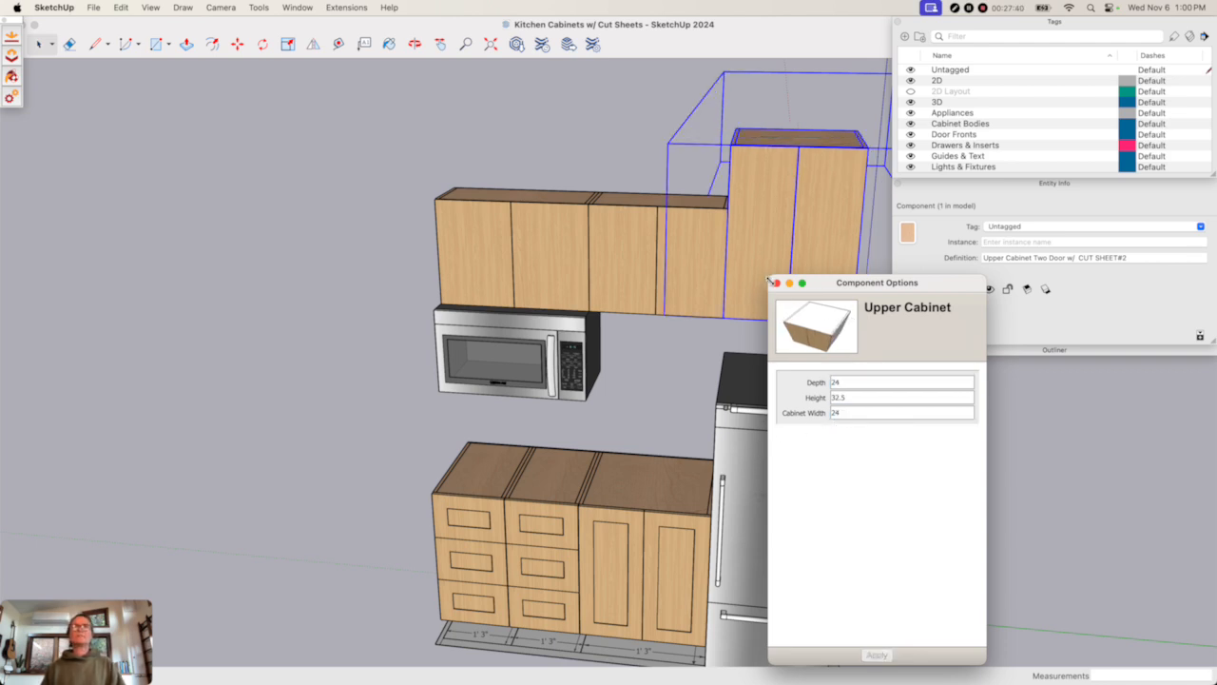
pyautogui.click(776, 282)
pyautogui.click(888, 398)
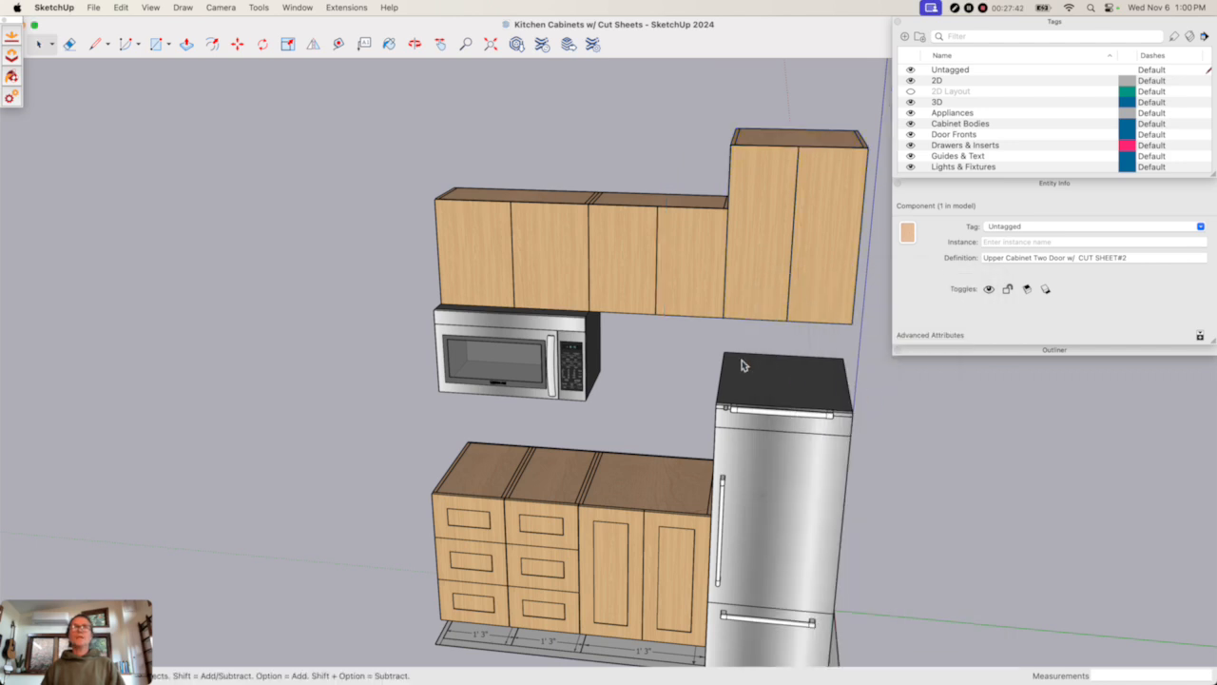
# - Move the refrigerator cabinet straight down 11 1/2" to level its top with the neighbouring upper cabinets
pyautogui.press('o')
pyautogui.moveTo(671, 332); pyautogui.dragTo(685, 497)
pyautogui.press('m')
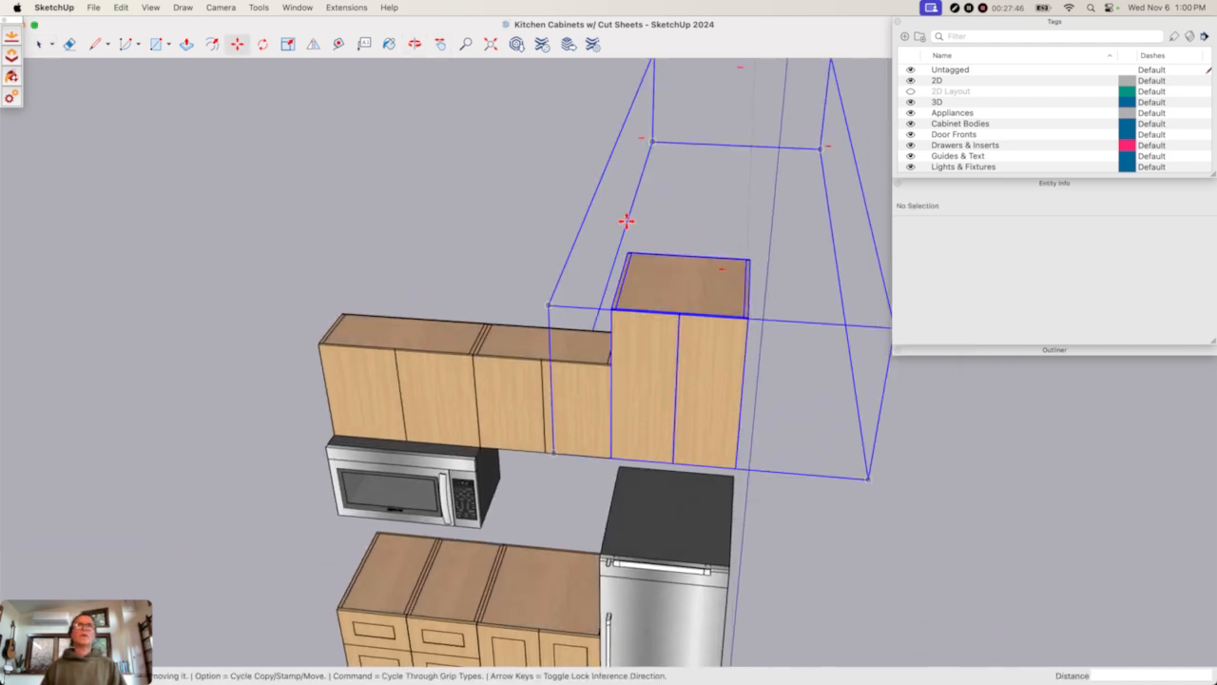
pyautogui.click(627, 252)
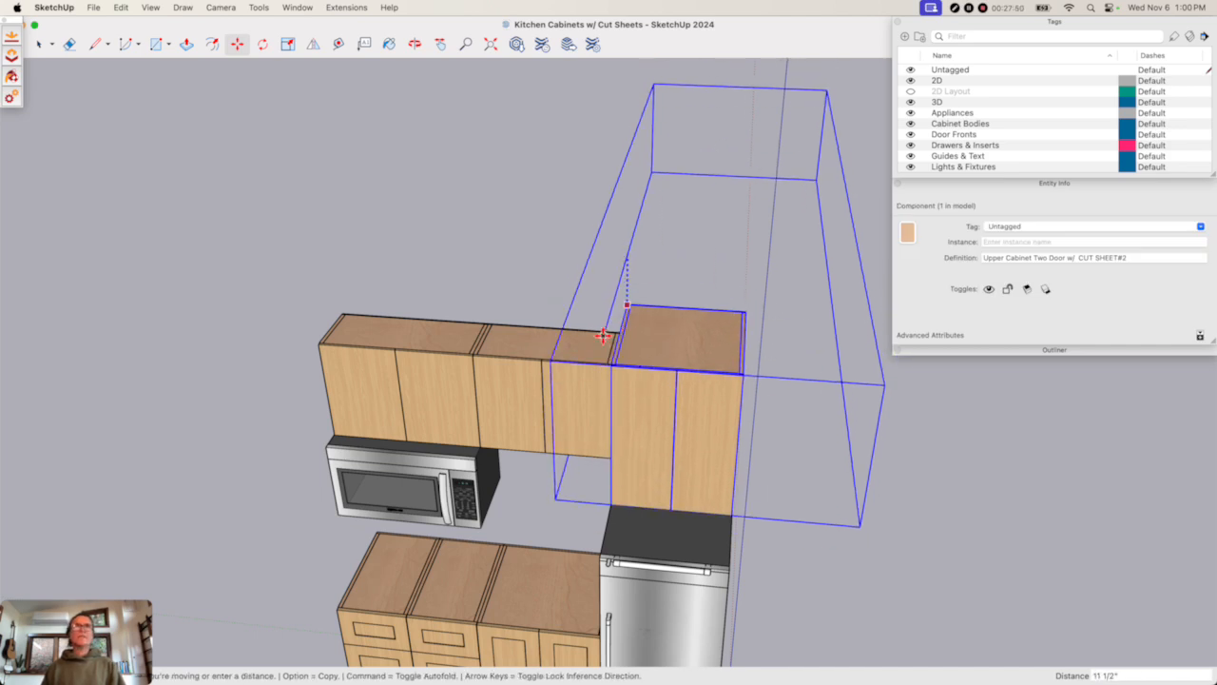
# - Move the refrigerator cabinet forward by its back top corner onto the adjacent upper cabinet's back corner, aligning their backs
pyautogui.scroll(5, 623, 312)
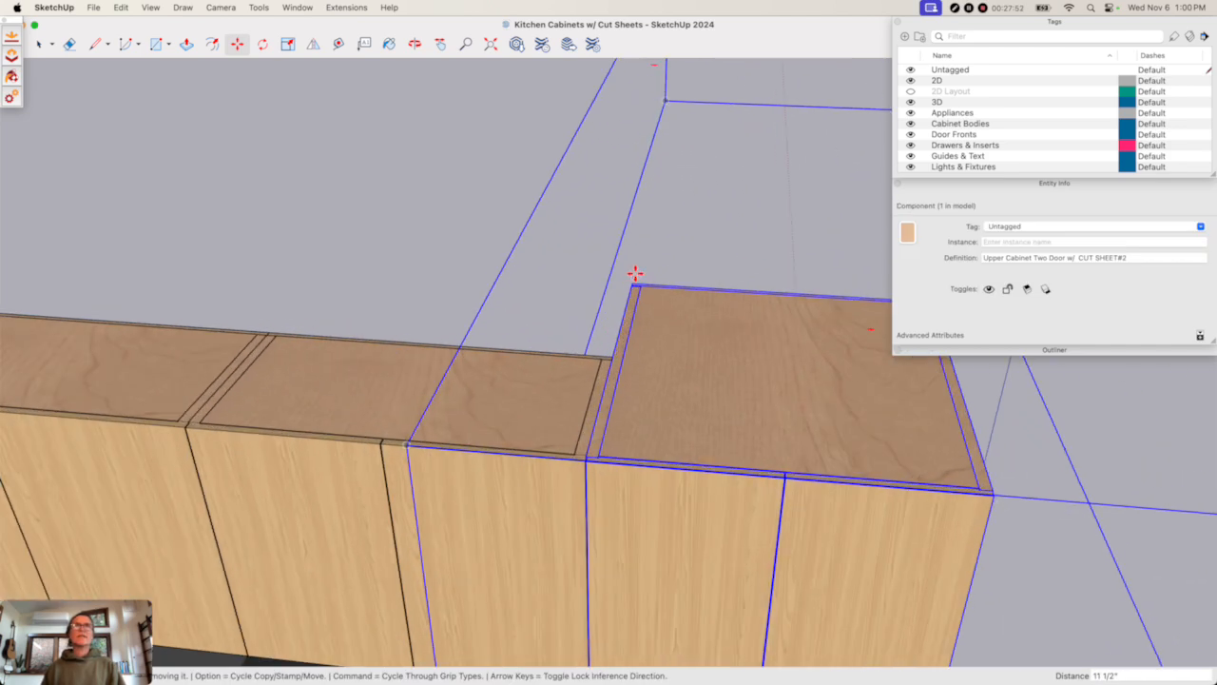
pyautogui.scroll(5, 634, 276)
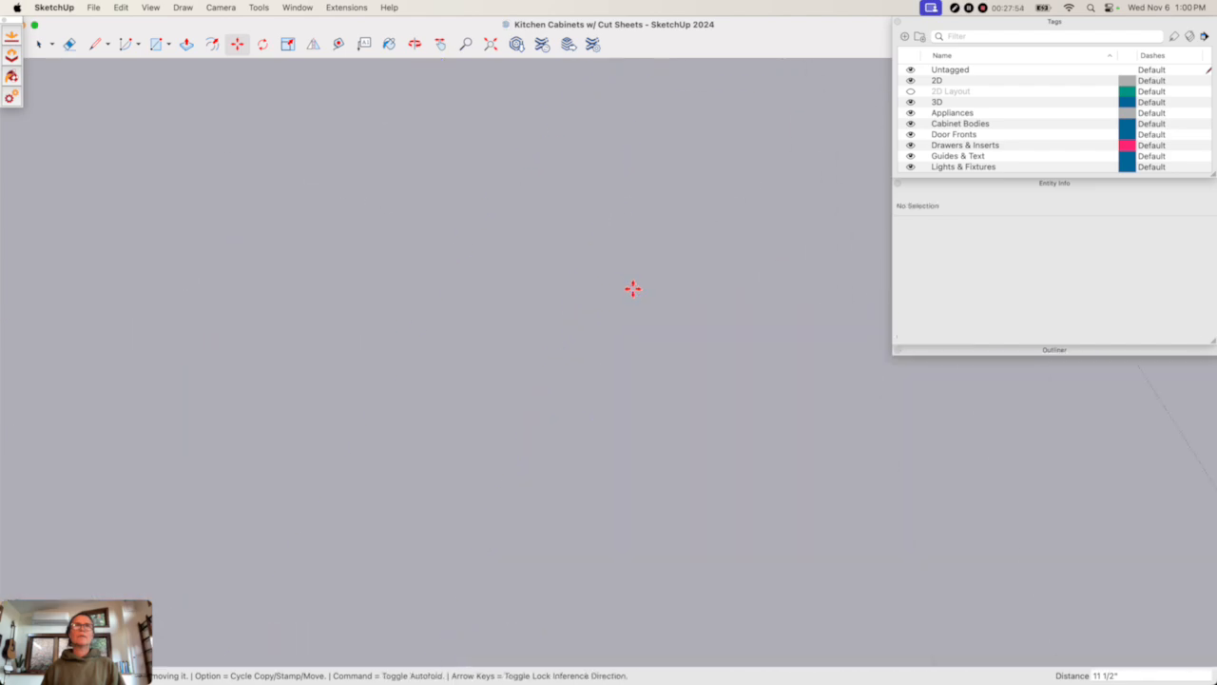
pyautogui.scroll(-5, 633, 288)
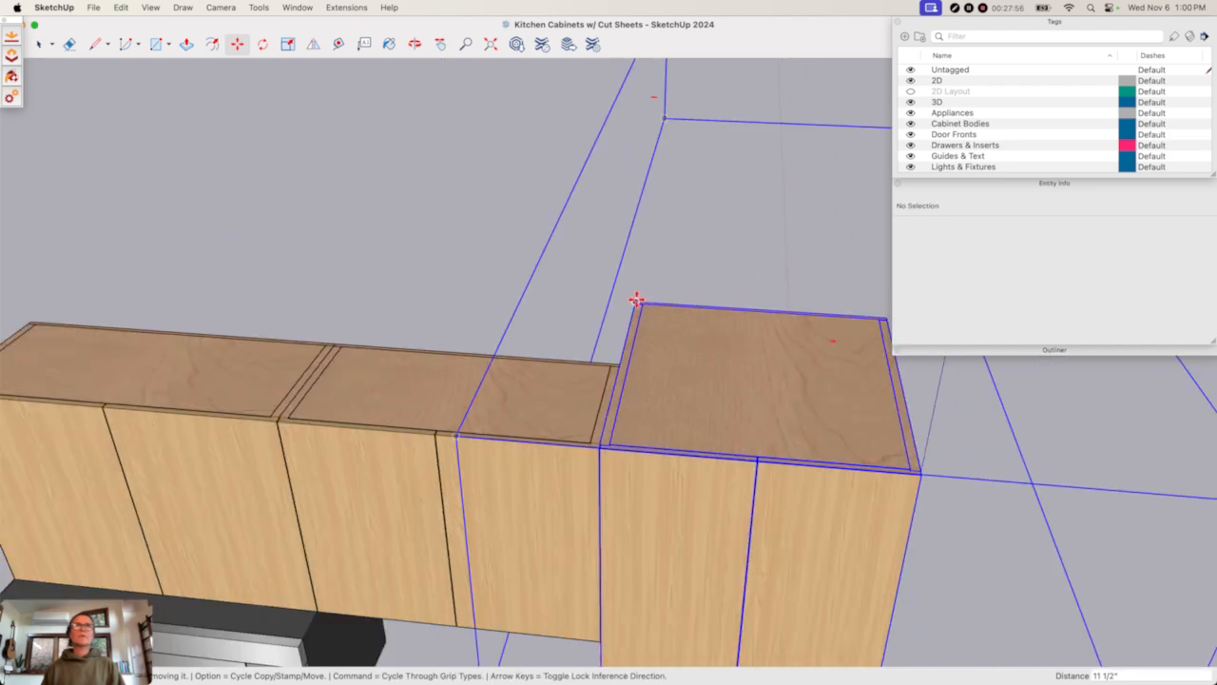
pyautogui.click(636, 303)
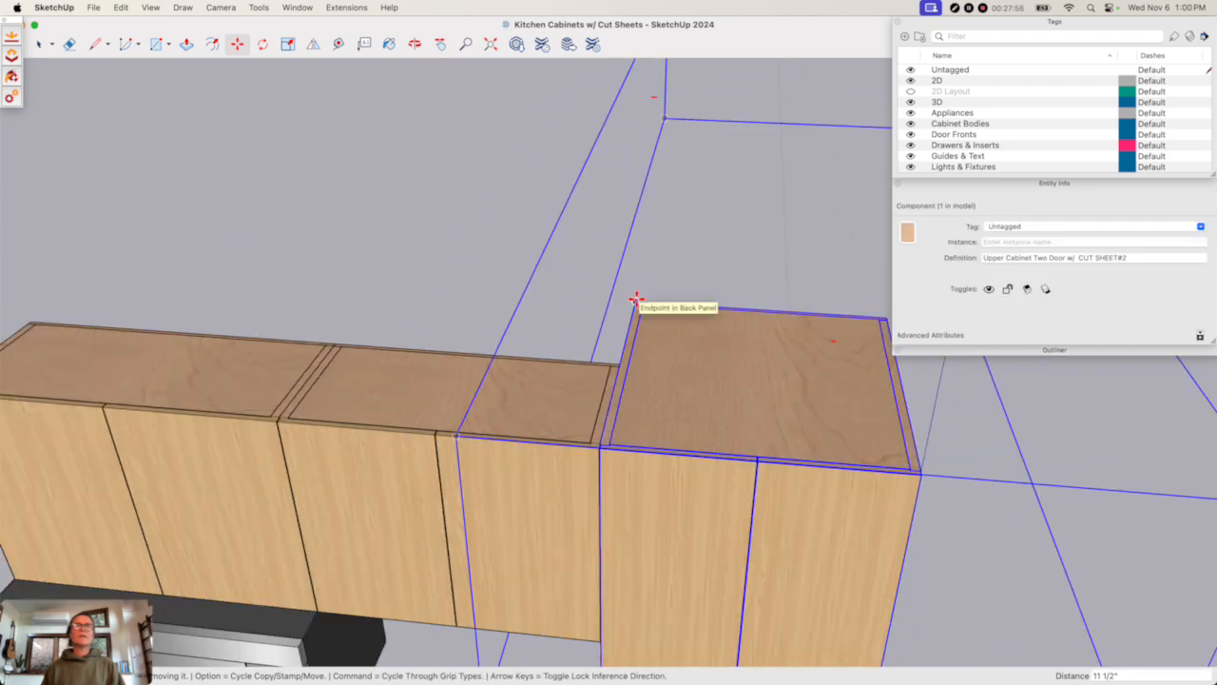
pyautogui.click(618, 360)
pyautogui.press('space')
pyautogui.click(440, 275)
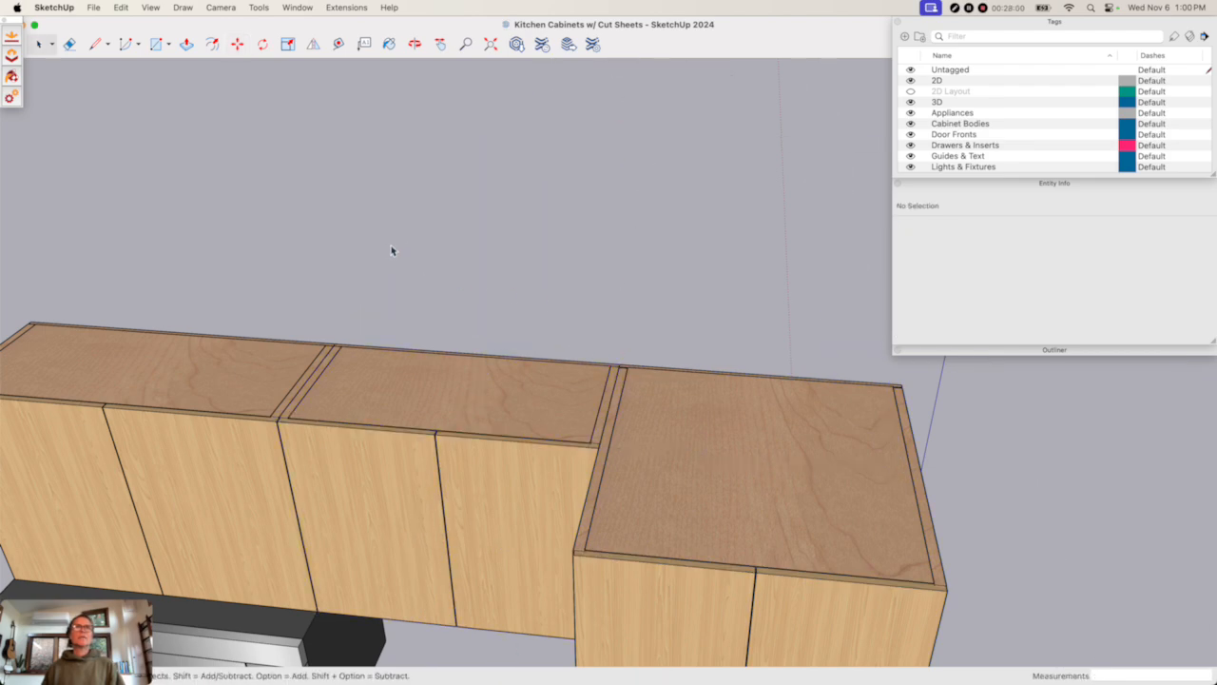
# - Examine from several angles how the upper cabinets line up with the microwave, refrigerator and base cabinets
pyautogui.scroll(-10, 421, 250)
pyautogui.press('o')
pyautogui.moveTo(504, 453); pyautogui.dragTo(660, 305)
pyautogui.scroll(5, 531, 337)
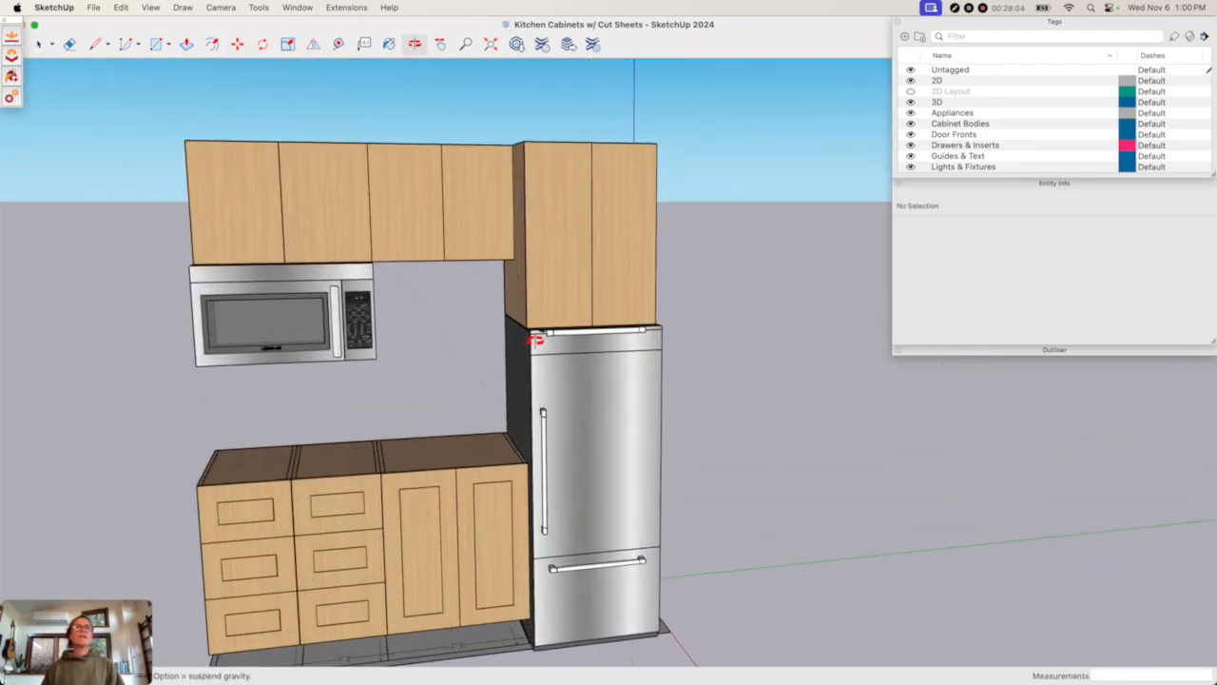
pyautogui.moveTo(544, 345); pyautogui.dragTo(676, 383)
pyautogui.scroll(3, 542, 362)
pyautogui.moveTo(542, 361); pyautogui.dragTo(614, 358)
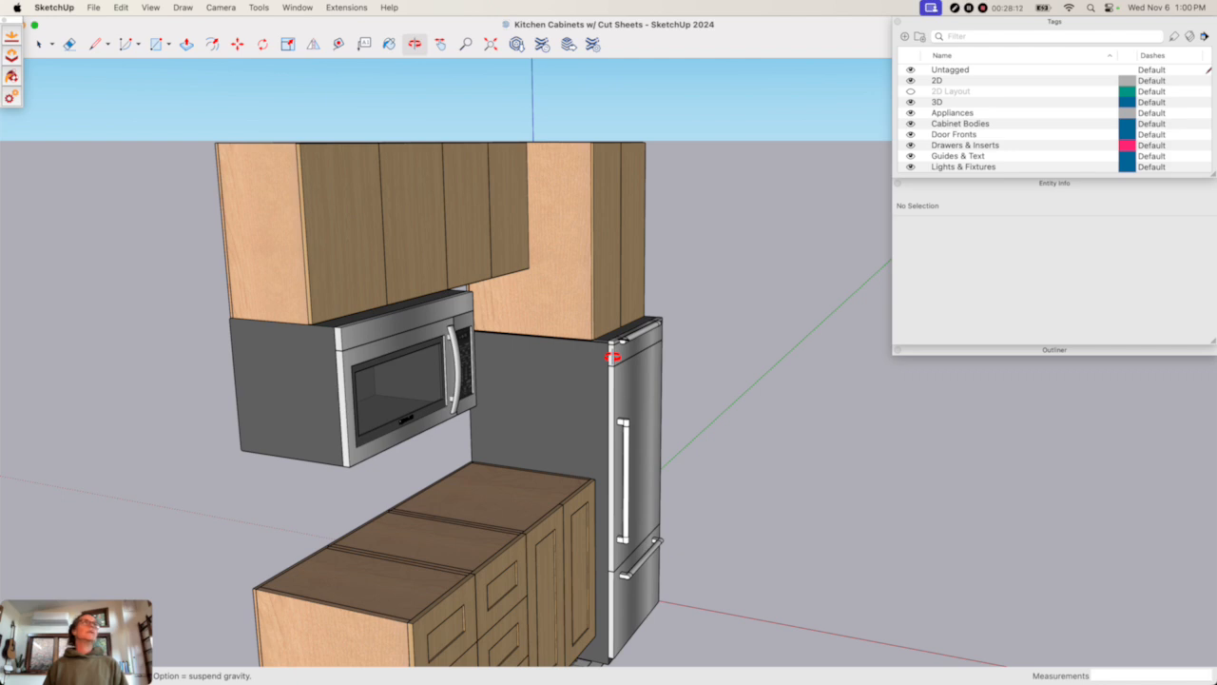
pyautogui.moveTo(614, 357); pyautogui.dragTo(386, 353)
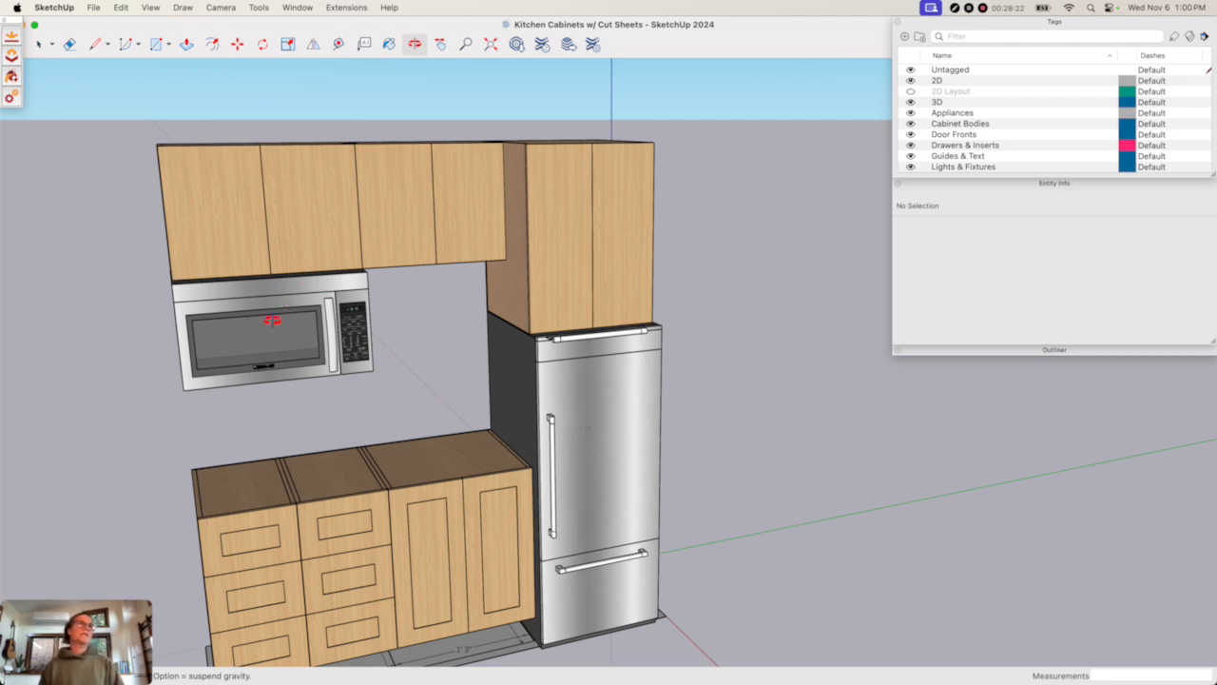
# - Scale the microwave along the red axis to a width of 30 inches, then deselect it
pyautogui.press('o')
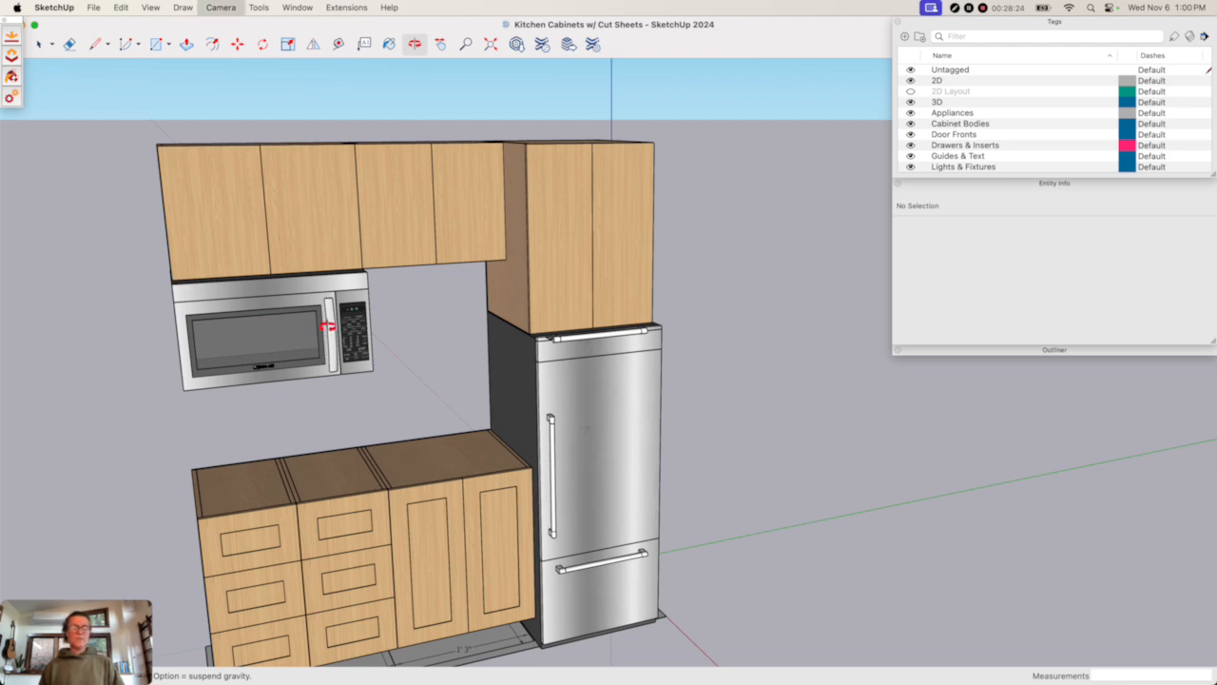
pyautogui.moveTo(329, 325); pyautogui.dragTo(143, 329)
pyautogui.press('space')
pyautogui.click(351, 299)
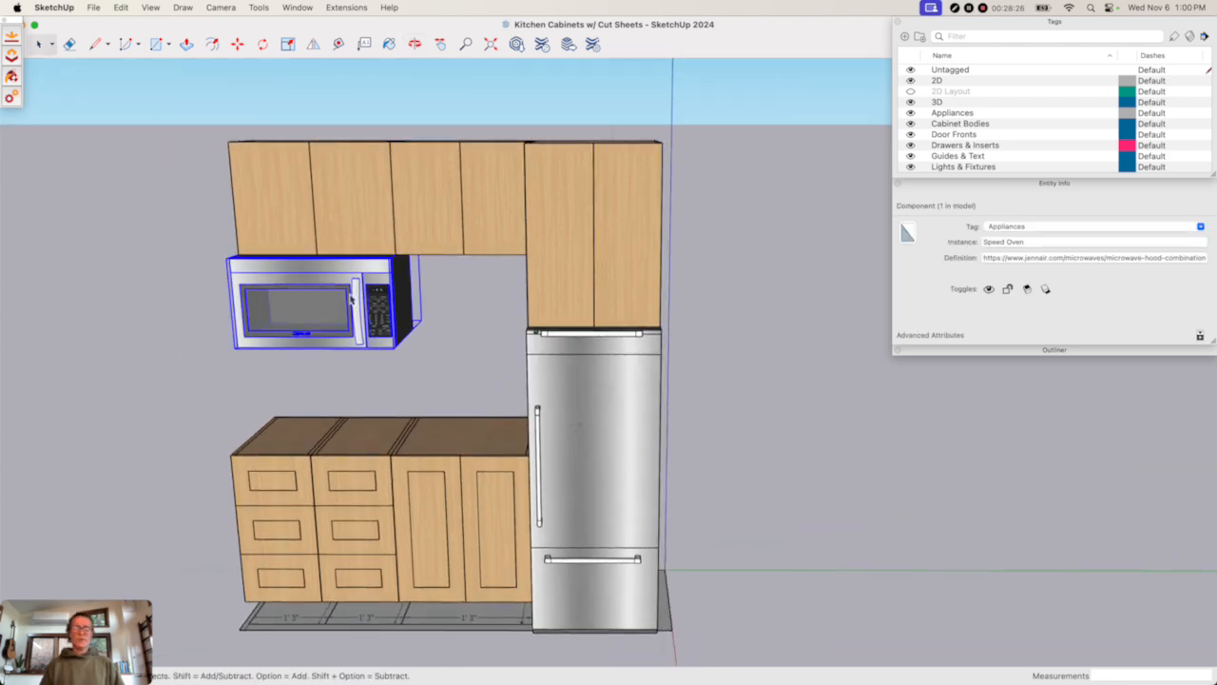
pyautogui.press('s')
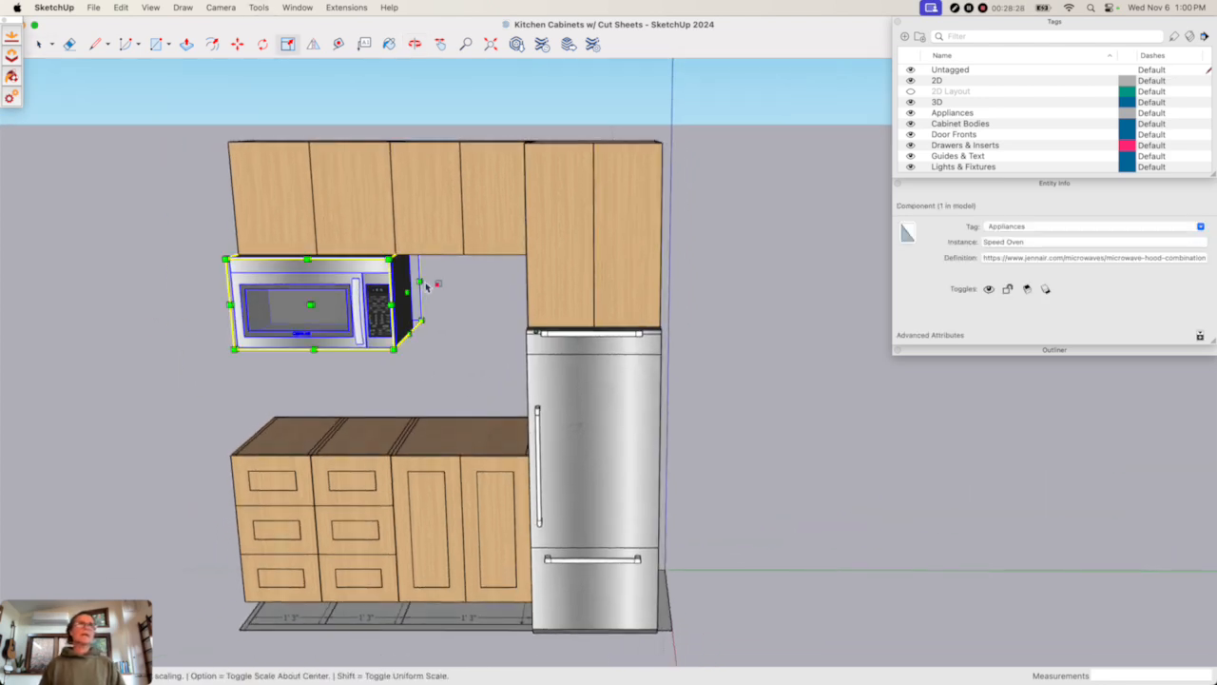
pyautogui.moveTo(416, 294); pyautogui.dragTo(437, 294)
pyautogui.write('30')
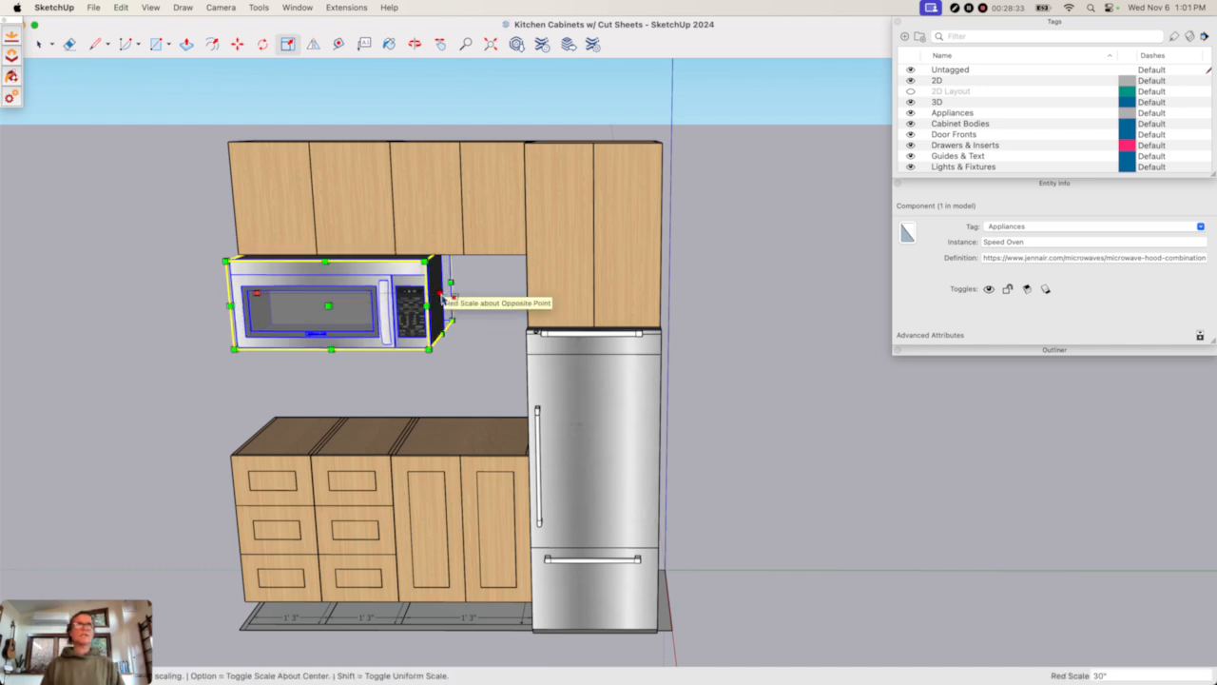
pyautogui.press('Return')
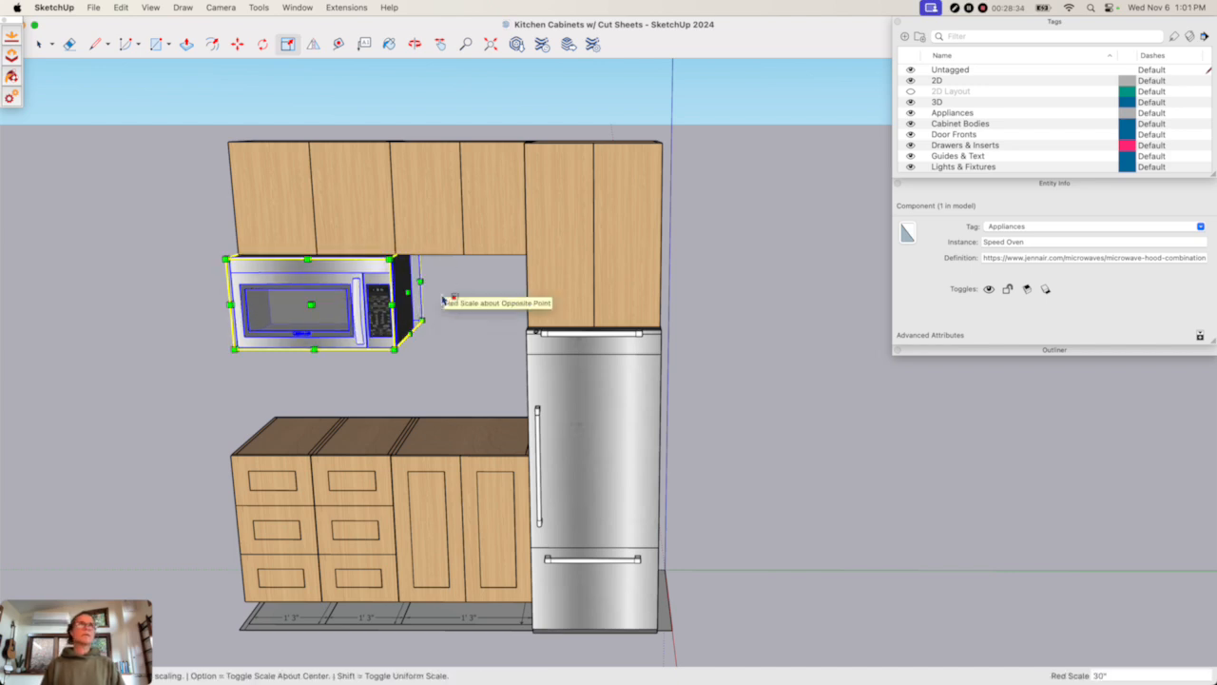
pyautogui.scroll(3, 352, 282)
pyautogui.scroll(2, 352, 281)
pyautogui.scroll(-4, 351, 282)
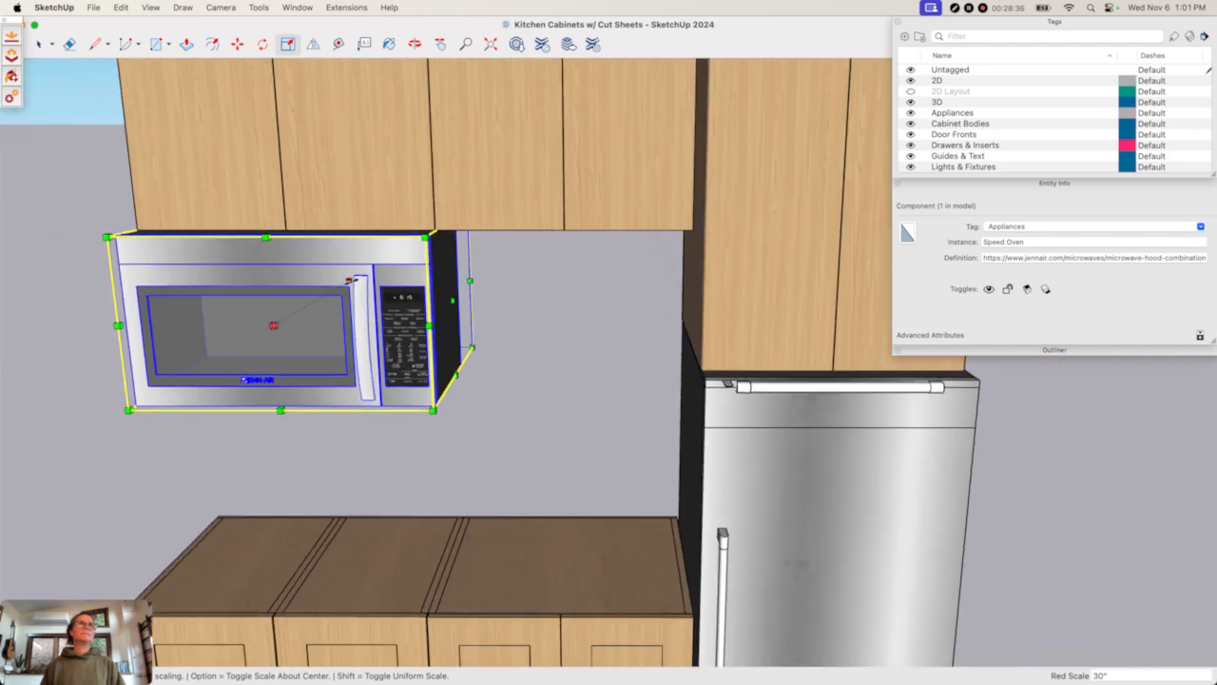
pyautogui.press('space')
pyautogui.click(483, 391)
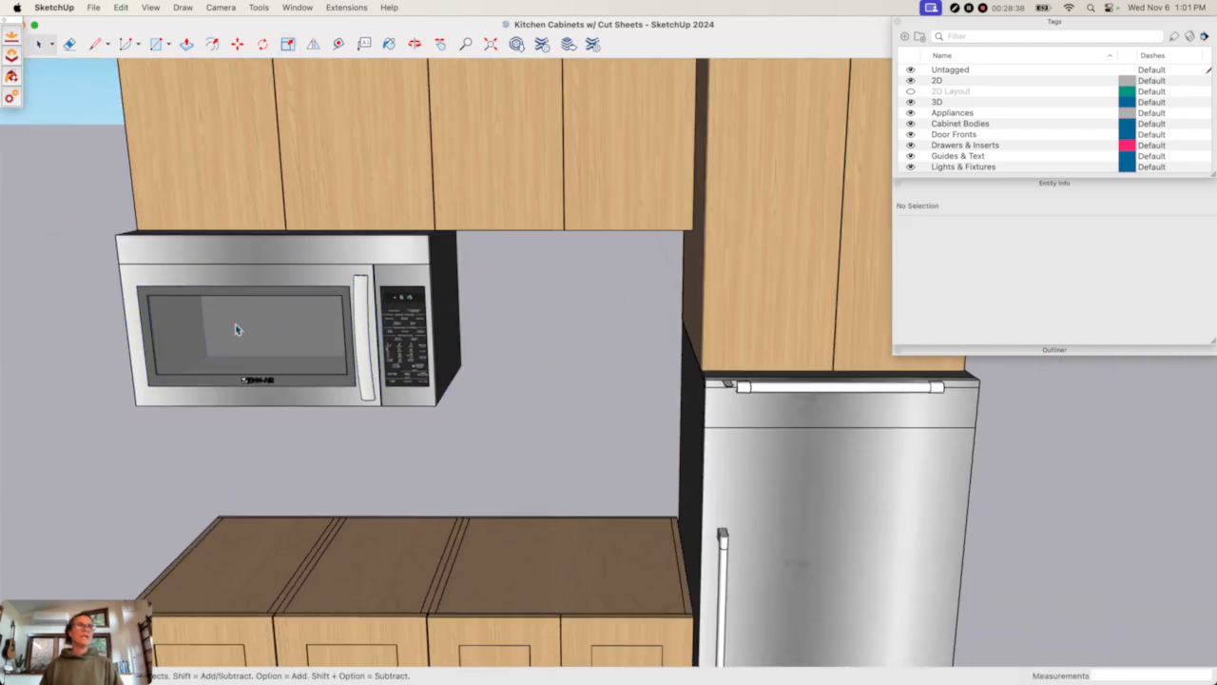
# - Move the microwave horizontally by its lower side edge to line up with the seam between the second and third base cabinets
pyautogui.click(456, 360)
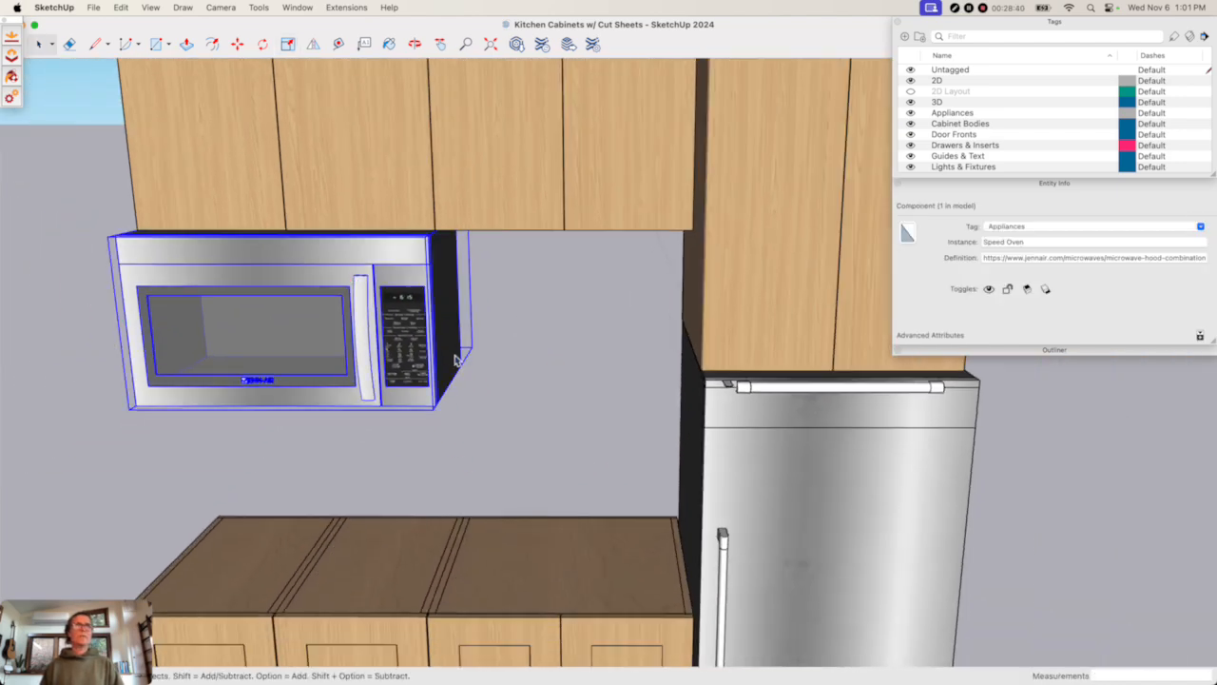
pyautogui.press('m')
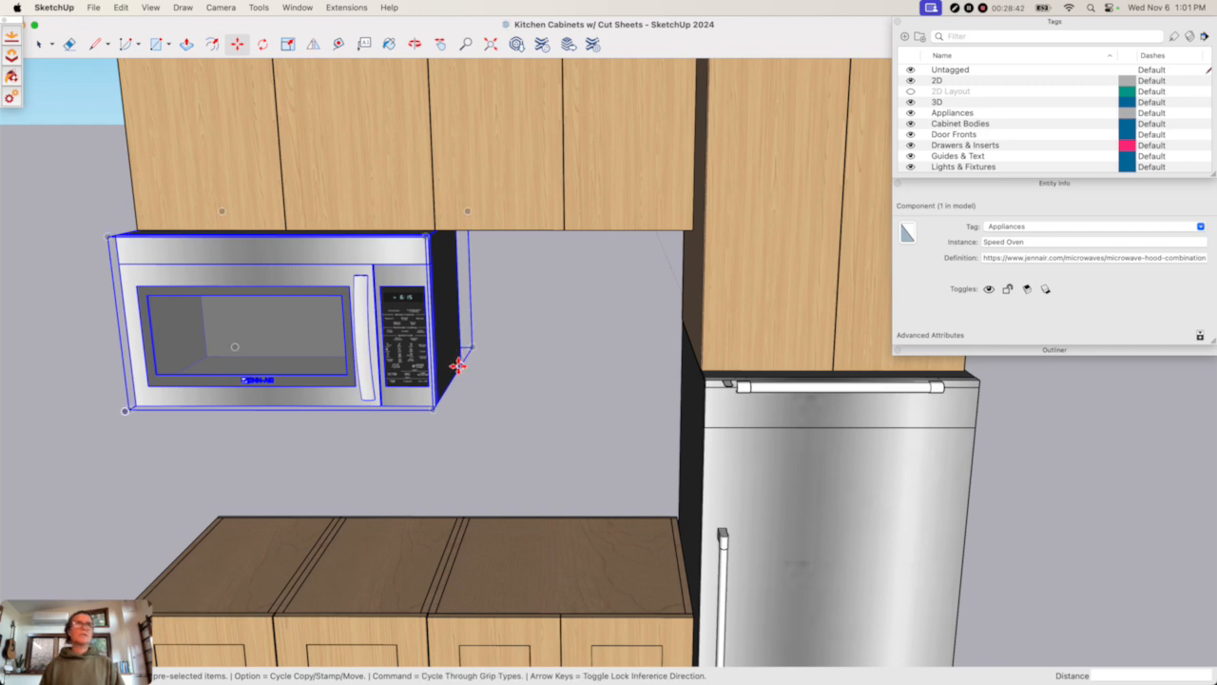
pyautogui.click(458, 365)
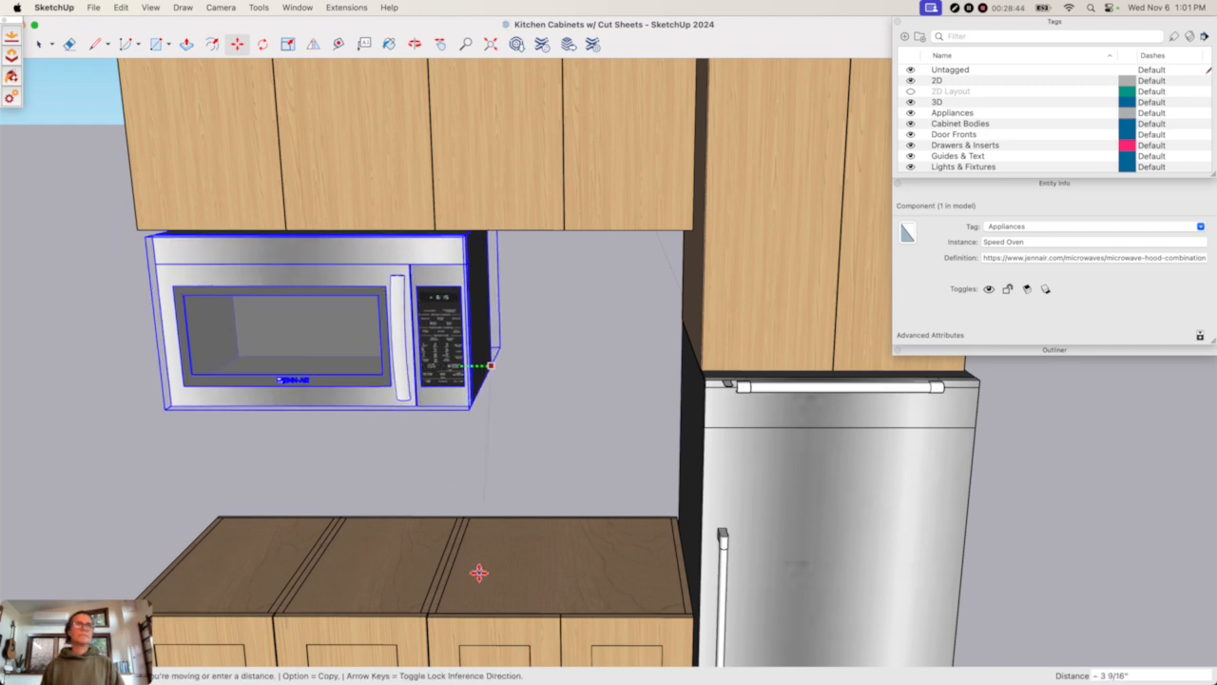
pyautogui.scroll(5, 458, 522)
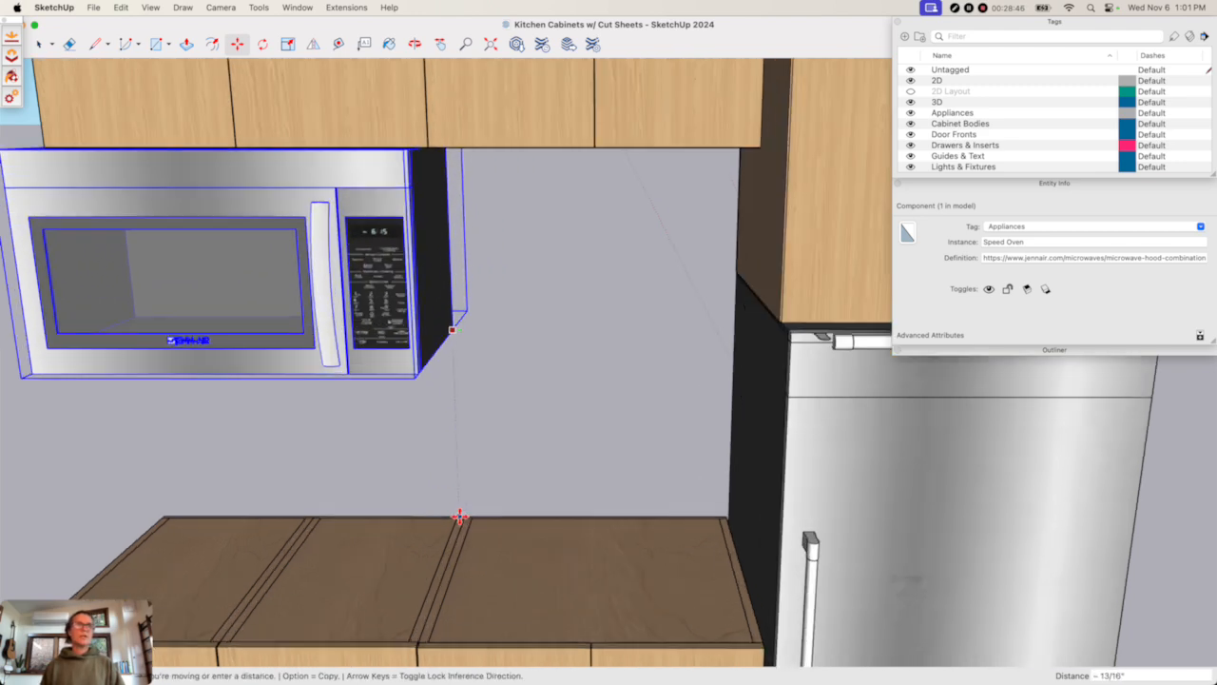
pyautogui.click(460, 518)
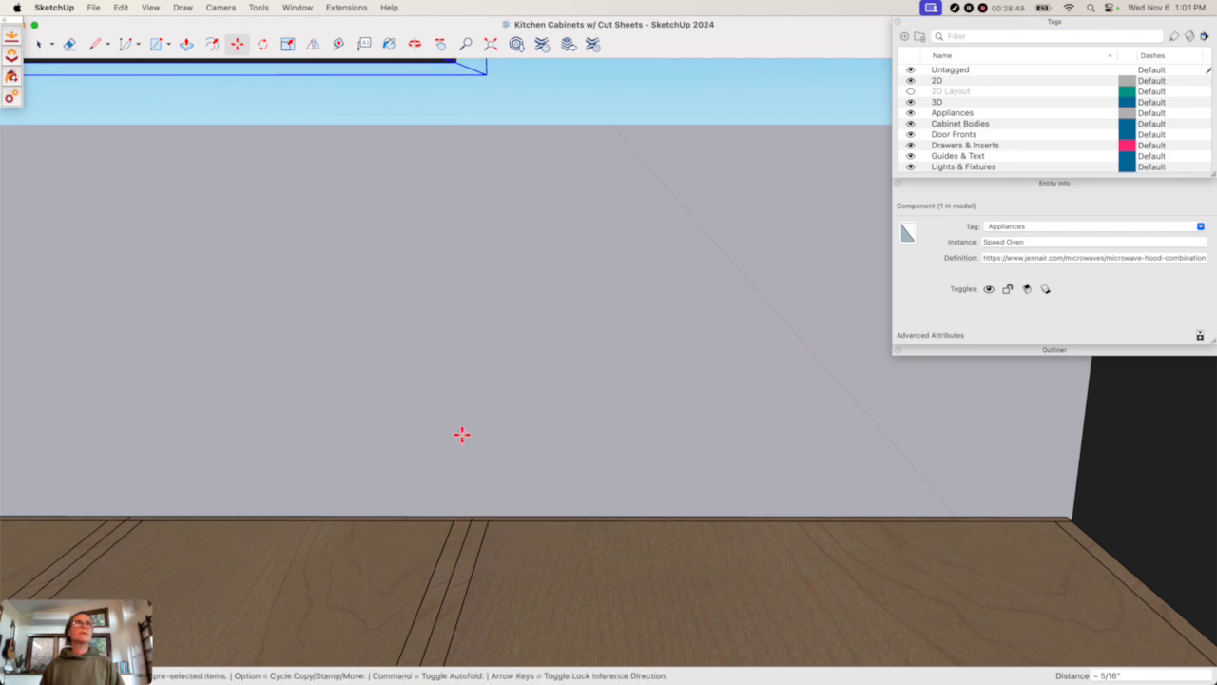
pyautogui.scroll(-5, 462, 435)
pyautogui.press('space')
pyautogui.click(480, 409)
pyautogui.scroll(-8, 489, 394)
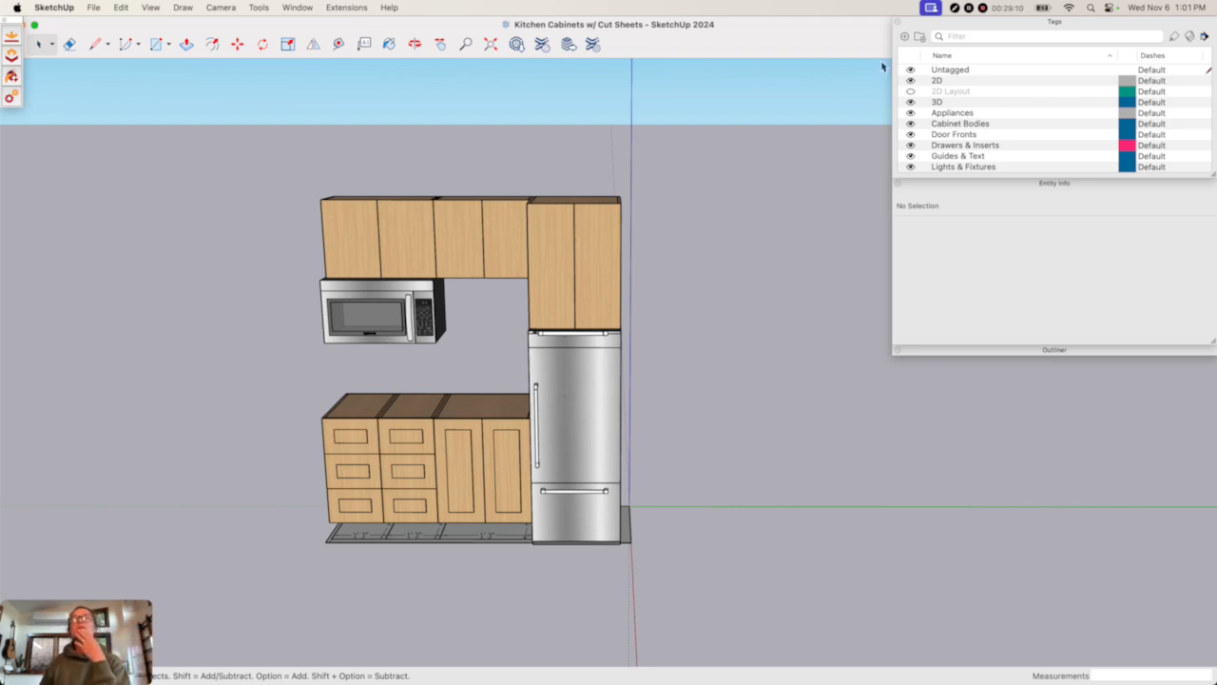
# - Make the 2D Layout tag visible and view the flat cut-sheet parts behind the cabinets from above
pyautogui.click(911, 91)
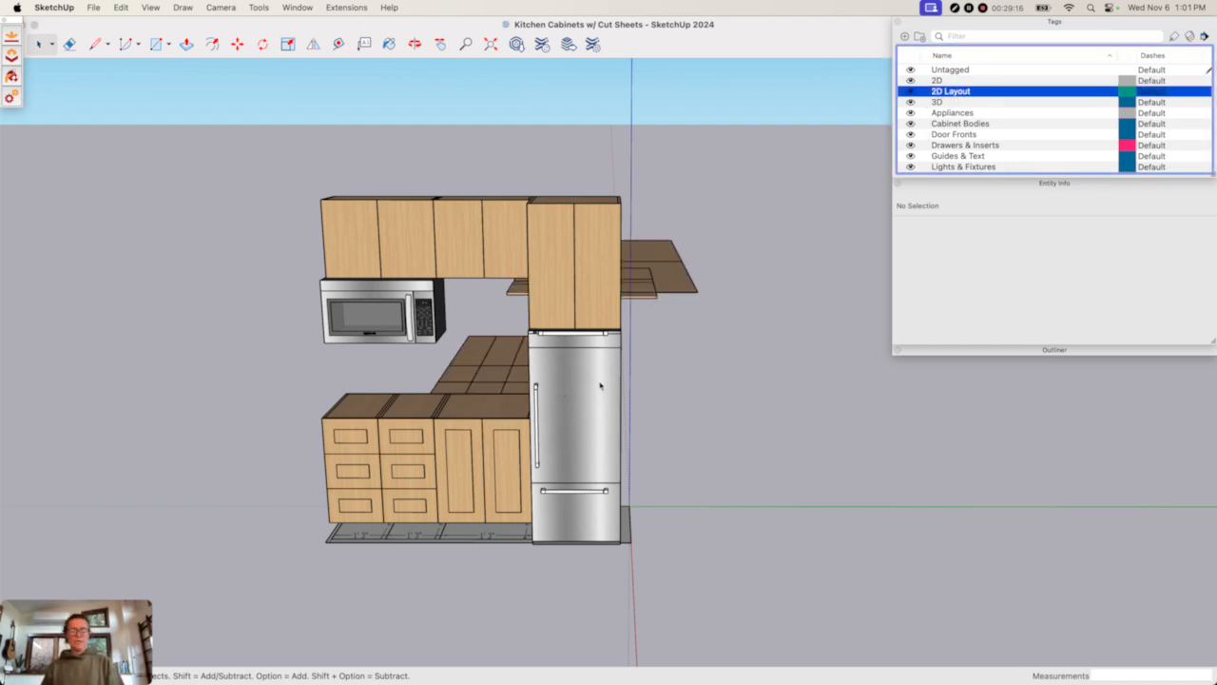
pyautogui.press('o')
pyautogui.moveTo(671, 188); pyautogui.dragTo(614, 129)
pyautogui.press('space')
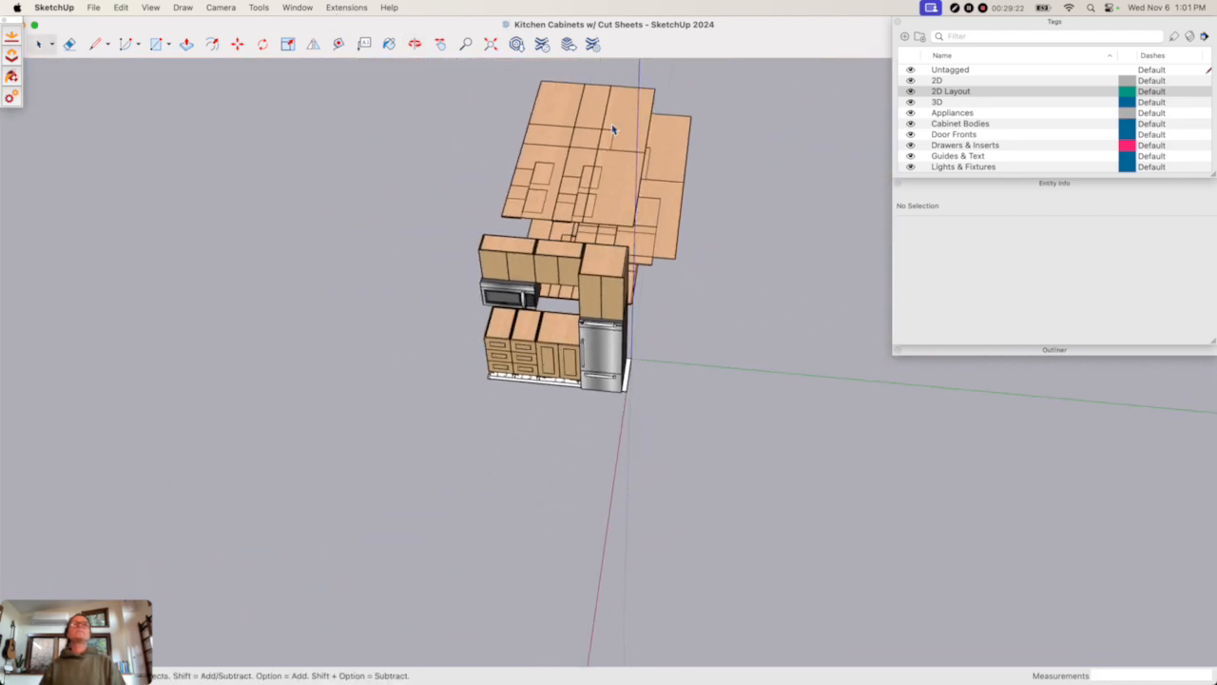
# - Inside the middle upper cabinet, group all its flat 2D layout parts, cut the group and close the cabinet
pyautogui.click(613, 129)
pyautogui.doubleClick(615, 127)
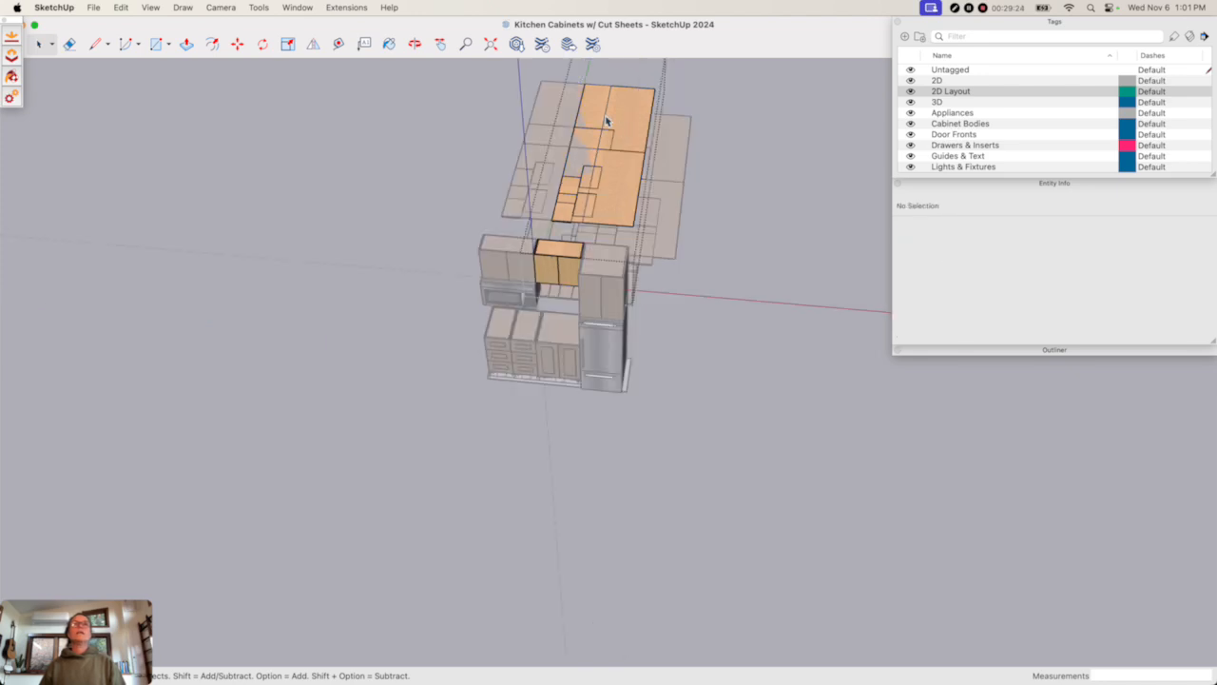
pyautogui.moveTo(543, 69); pyautogui.dragTo(710, 237)
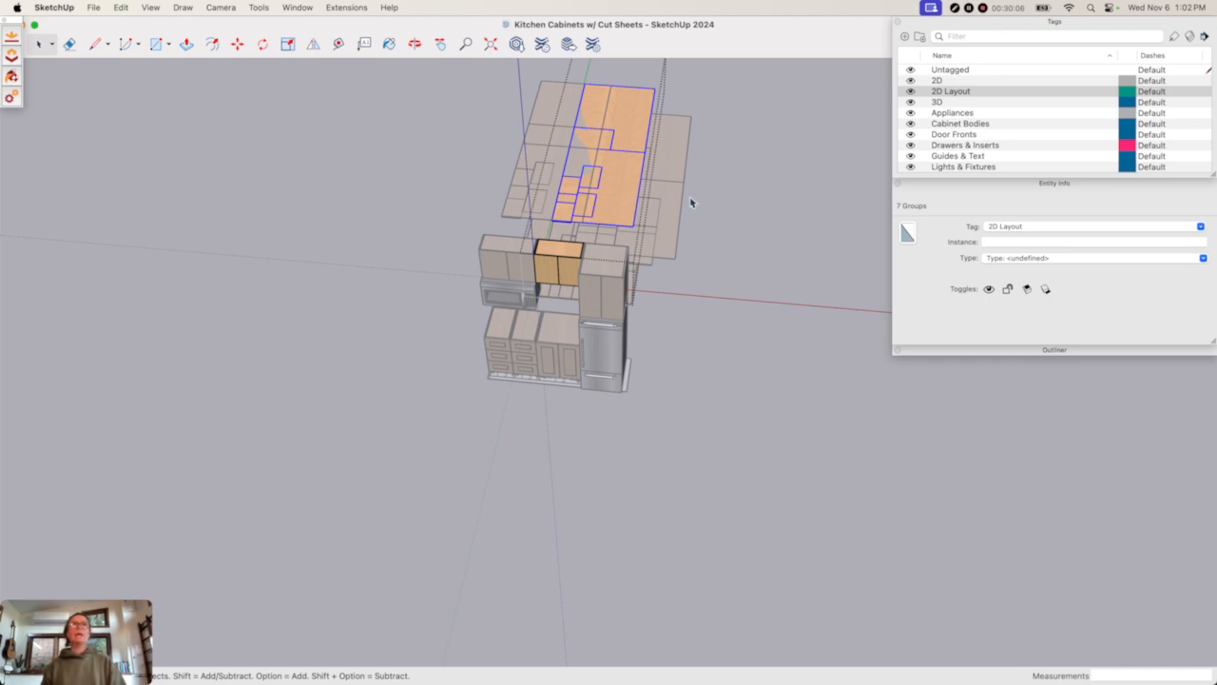
pyautogui.click(655, 153)
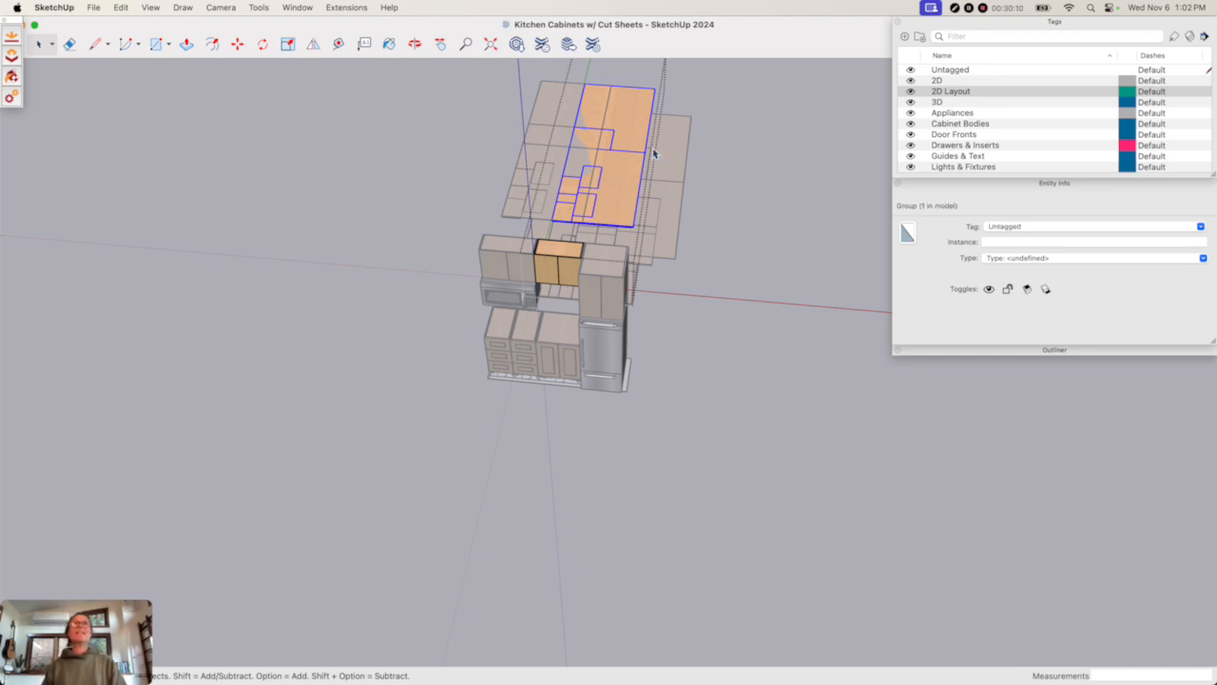
pyautogui.click(692, 164)
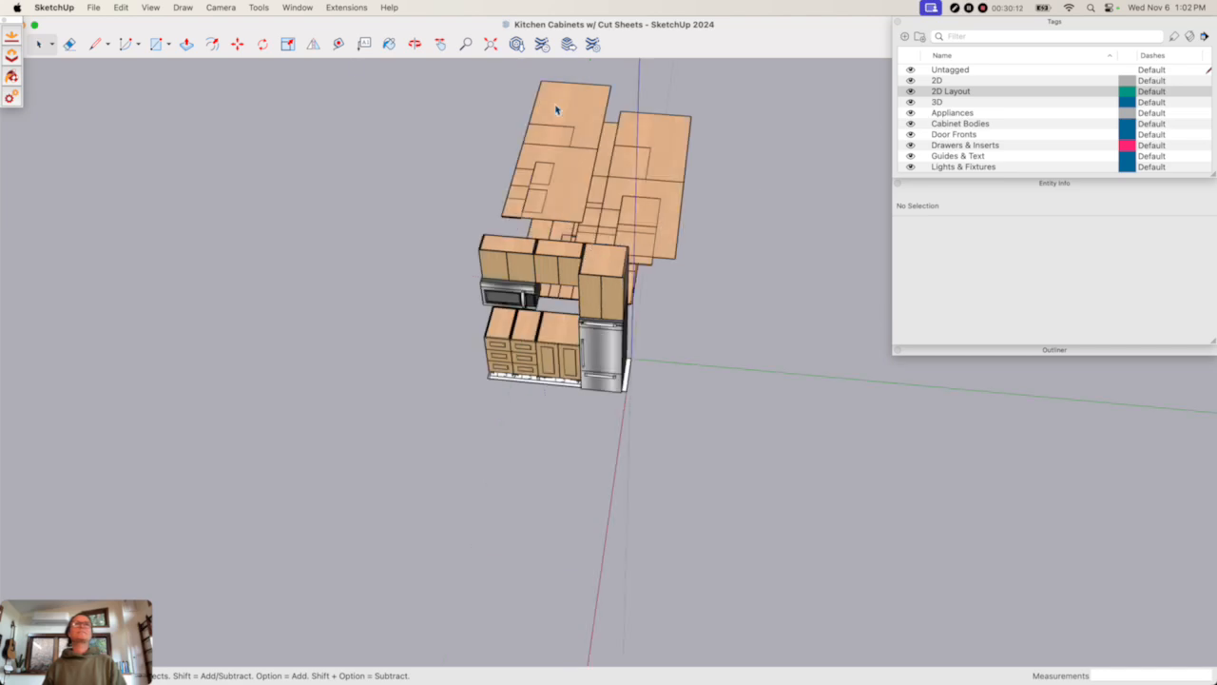
# - Paste the middle cabinet's grouped layout in place and move it to clear space beside the kitchen
pyautogui.click(121, 8)
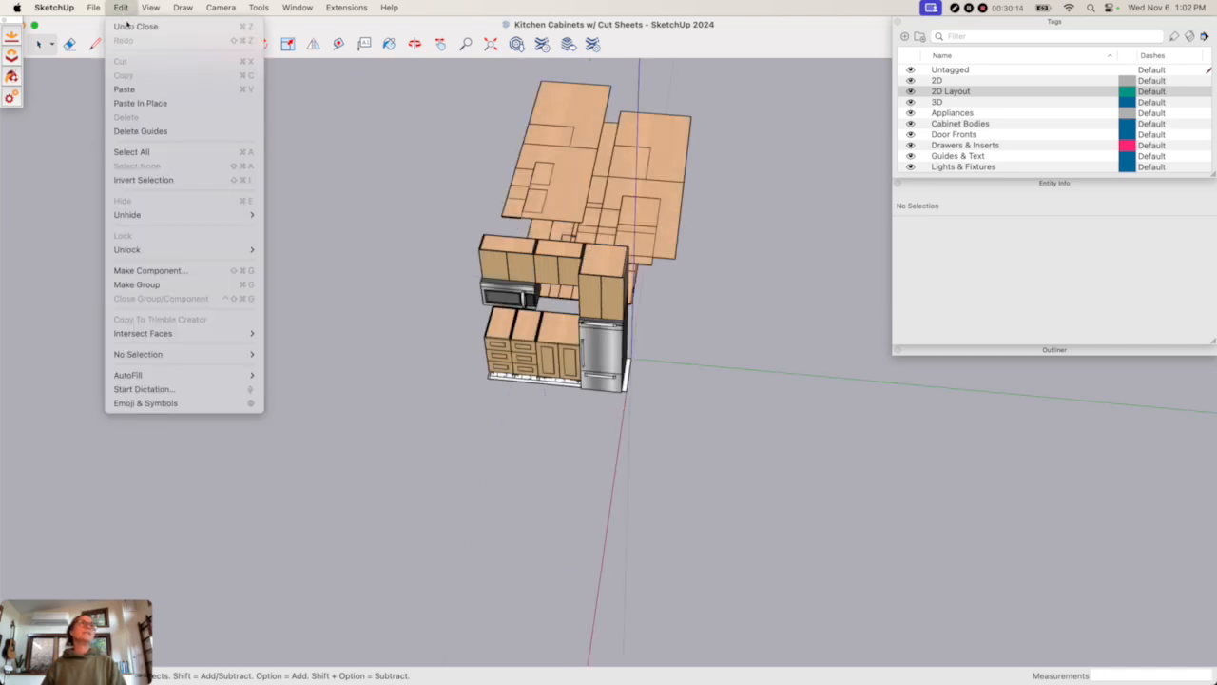
pyautogui.click(153, 102)
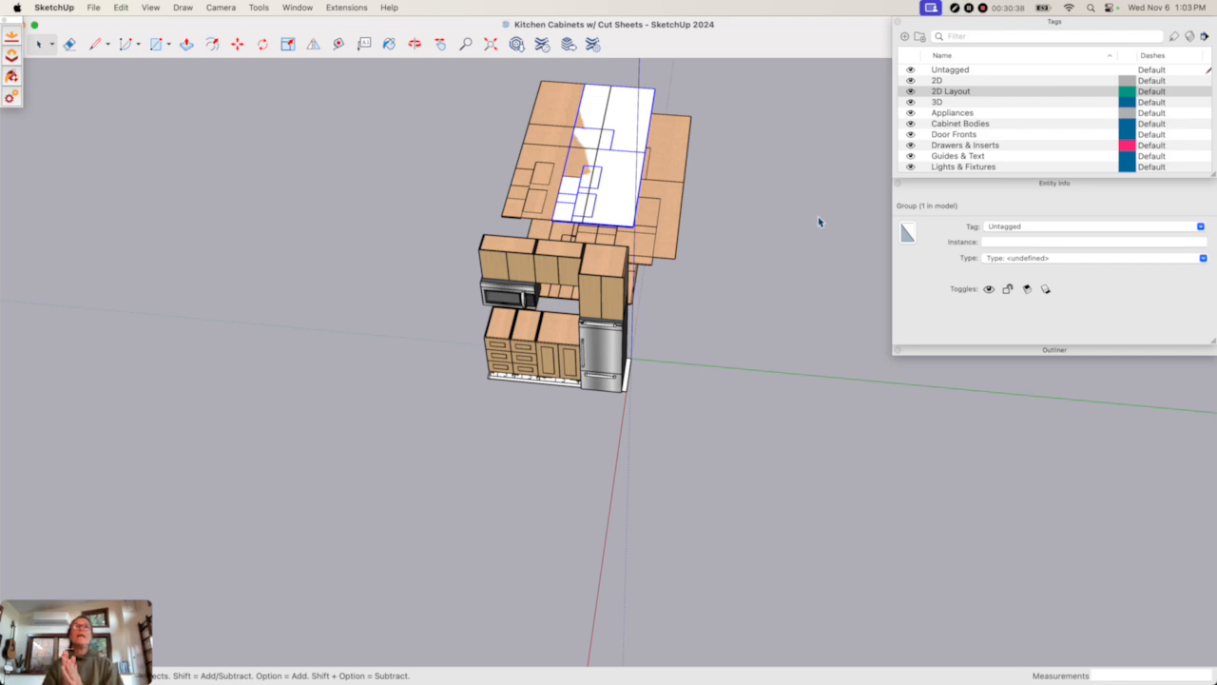
pyautogui.press('m')
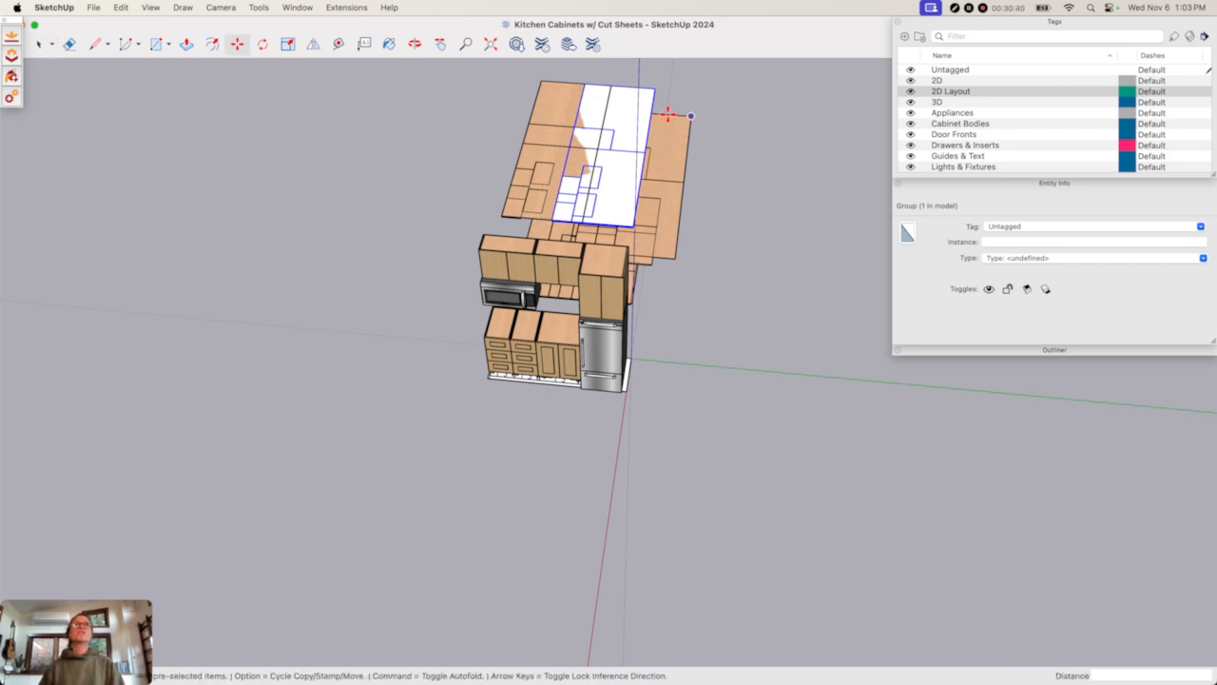
pyautogui.moveTo(651, 88); pyautogui.dragTo(856, 100)
pyautogui.press('space')
# - Inside the upper cabinet over the microwave, group all its flat 2D layout parts, cut the group and close the cabinet
pyautogui.doubleClick(578, 140)
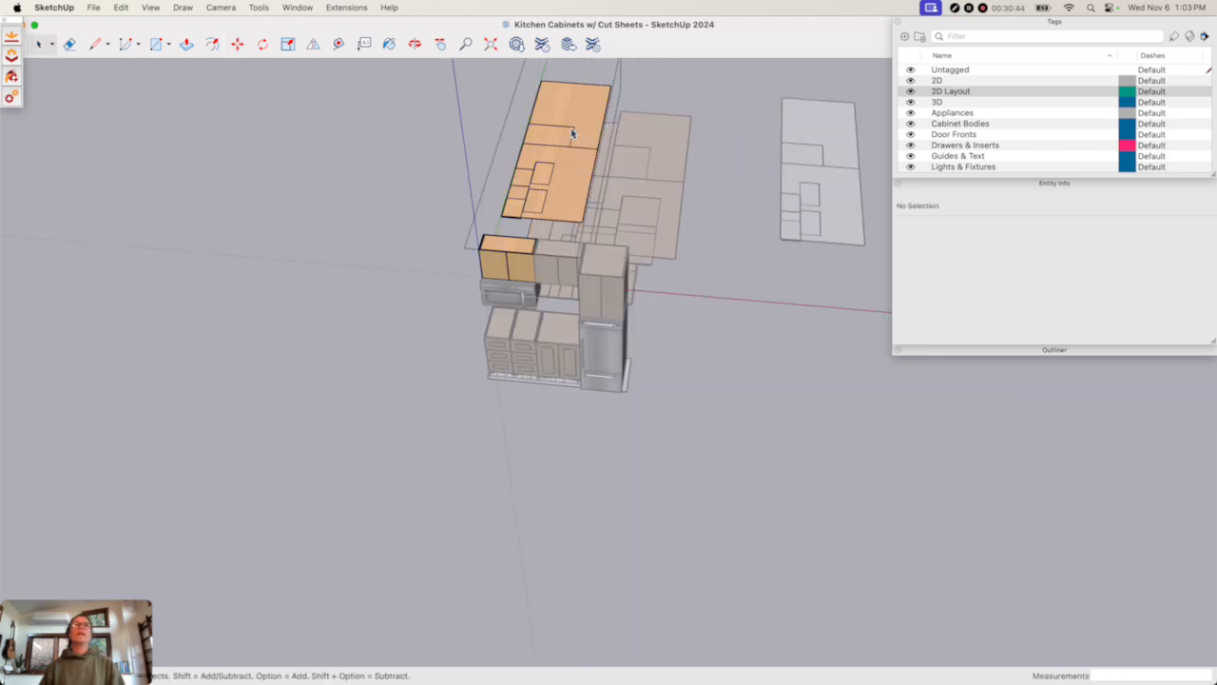
pyautogui.moveTo(468, 69); pyautogui.dragTo(757, 233)
pyautogui.press('super+g')
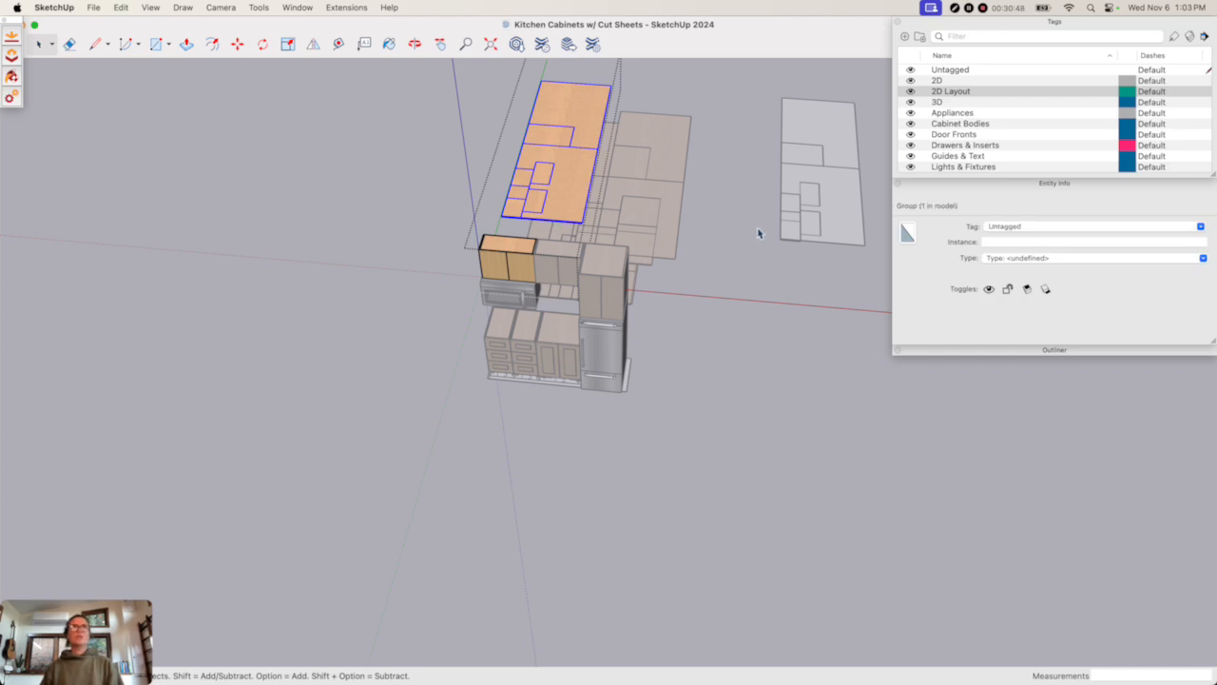
pyautogui.press('Escape')
pyautogui.press('Escape')
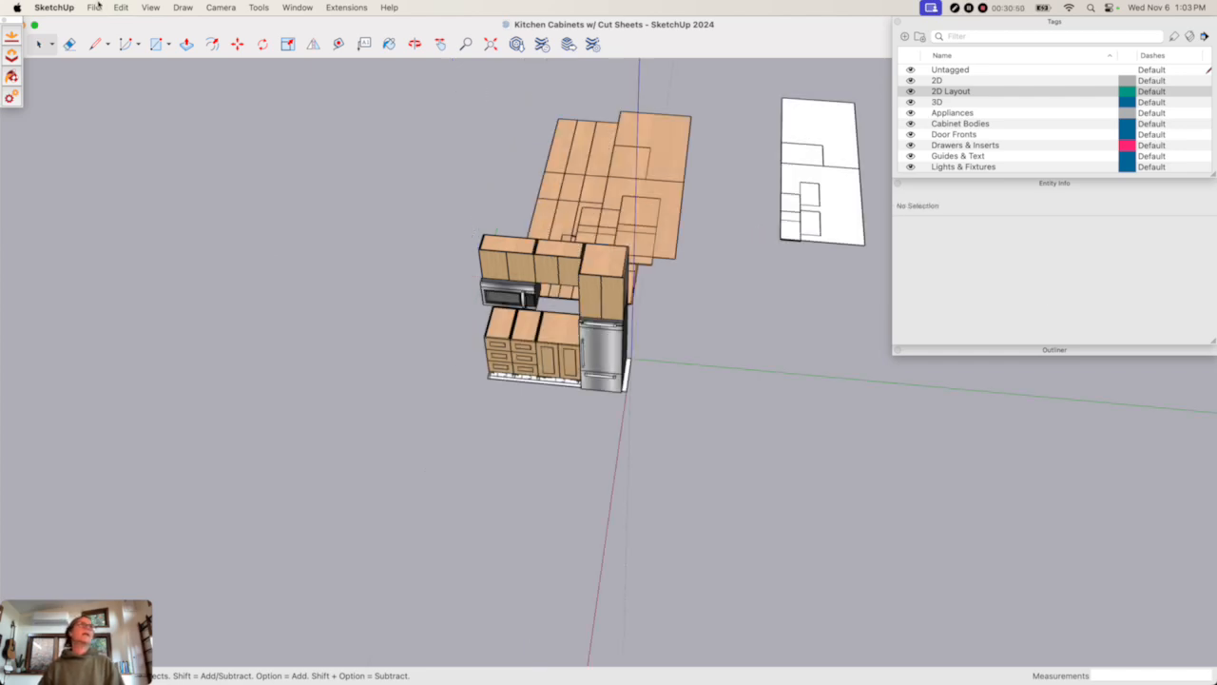
# - Paste the microwave cabinet's grouped layout in place and move it by its corner to sit against the first relocated layout
pyautogui.click(94, 8)
pyautogui.moveTo(120, 8)
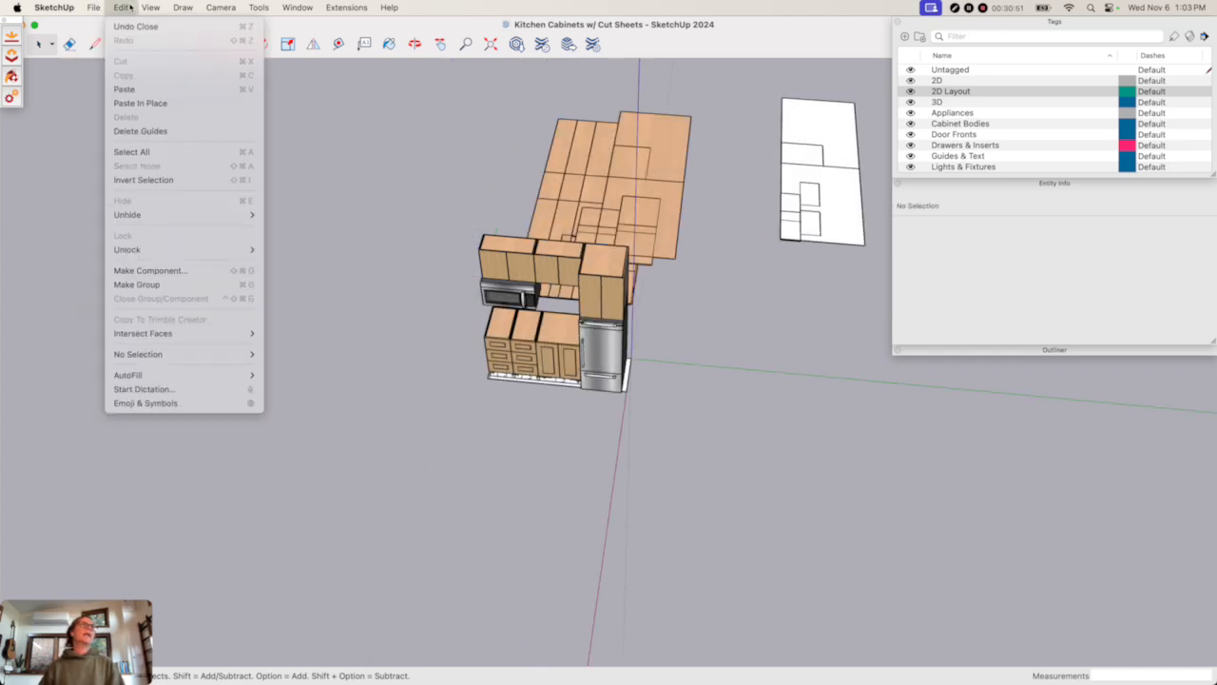
pyautogui.click(155, 101)
pyautogui.press('m')
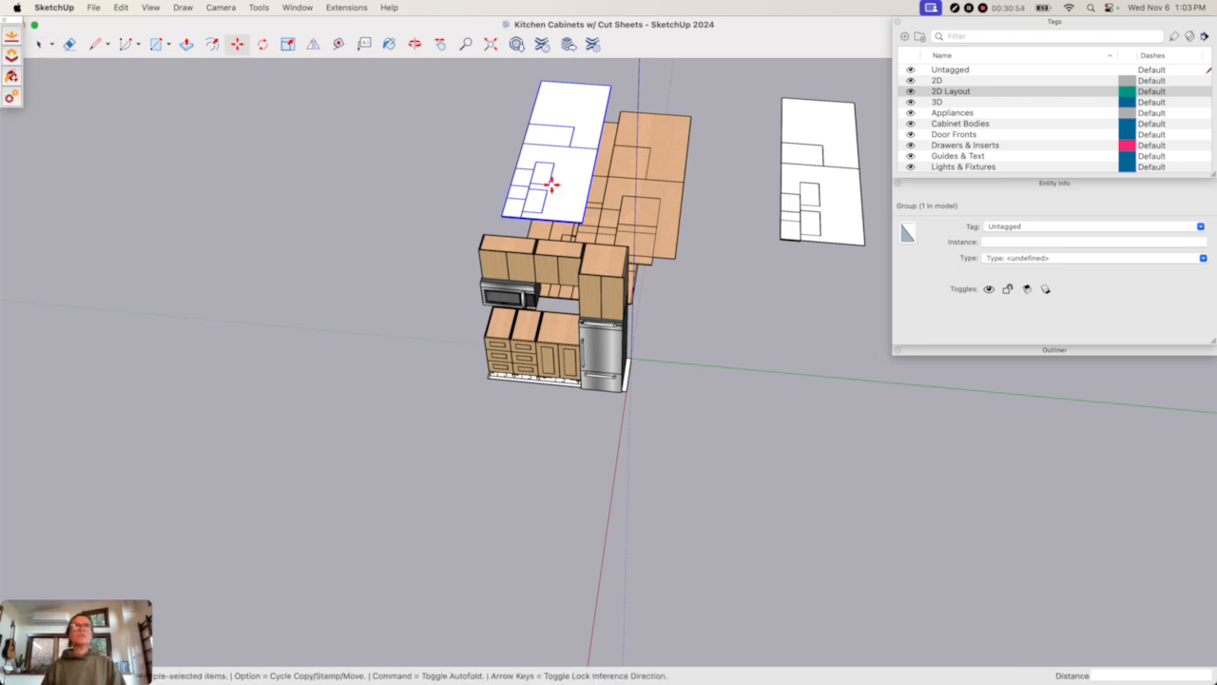
pyautogui.click(563, 207)
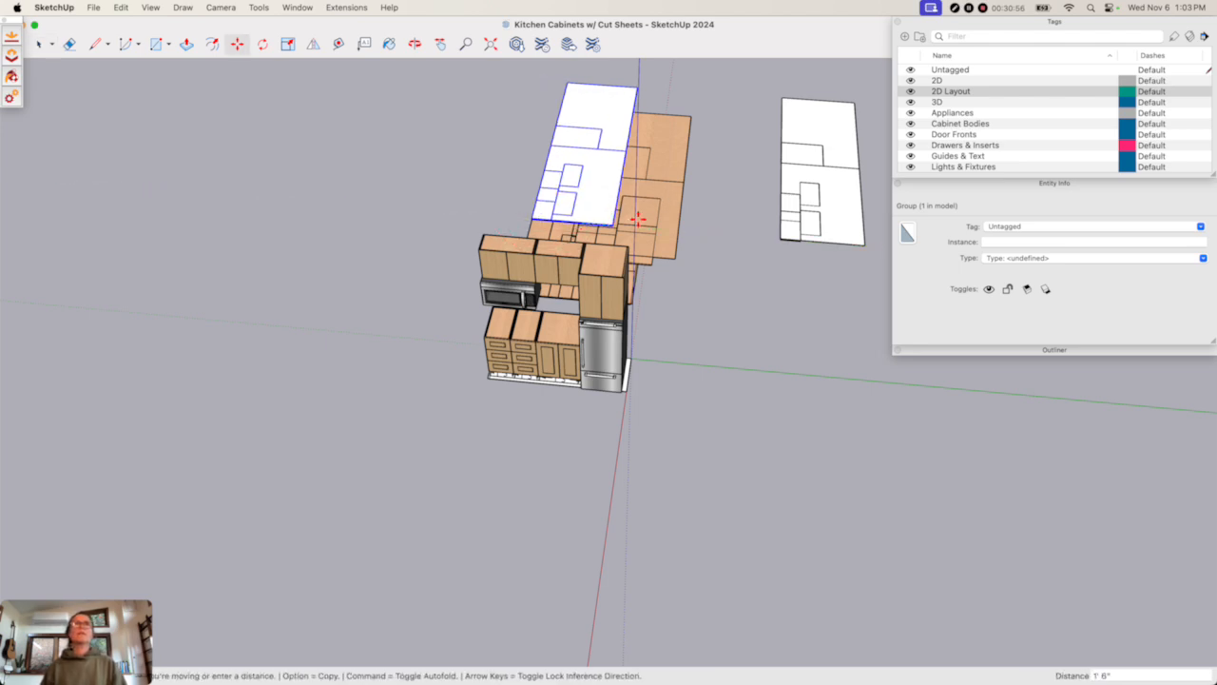
pyautogui.click(780, 236)
pyautogui.press('space')
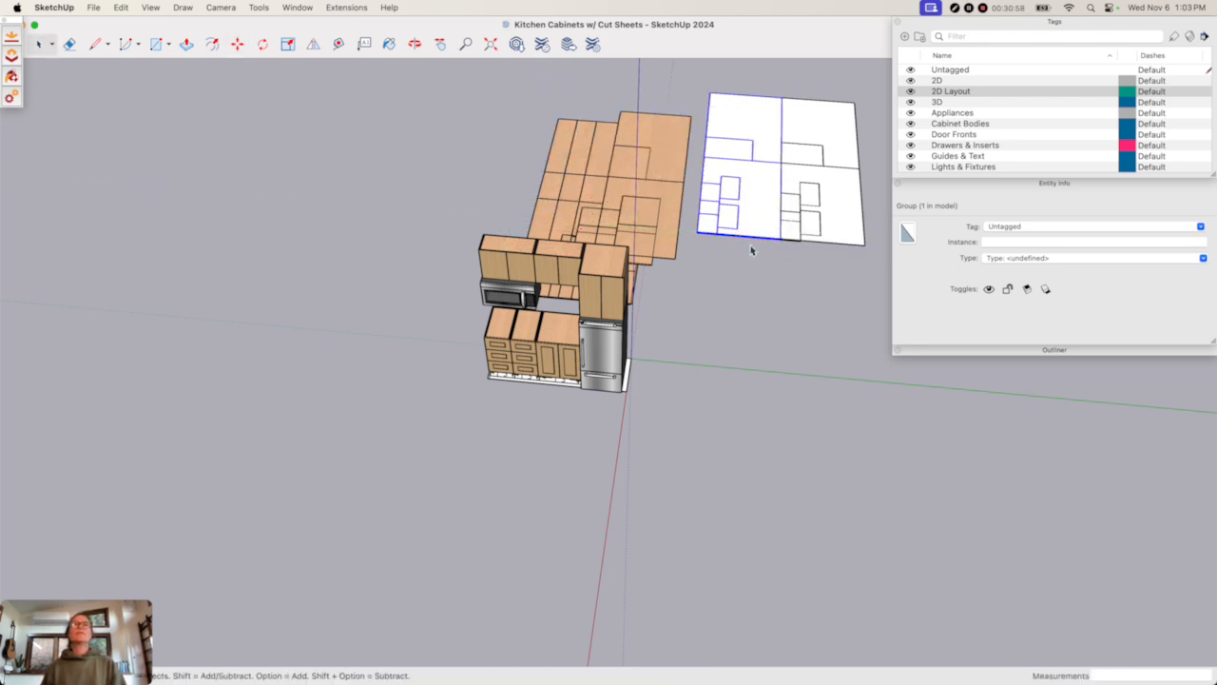
pyautogui.click(780, 277)
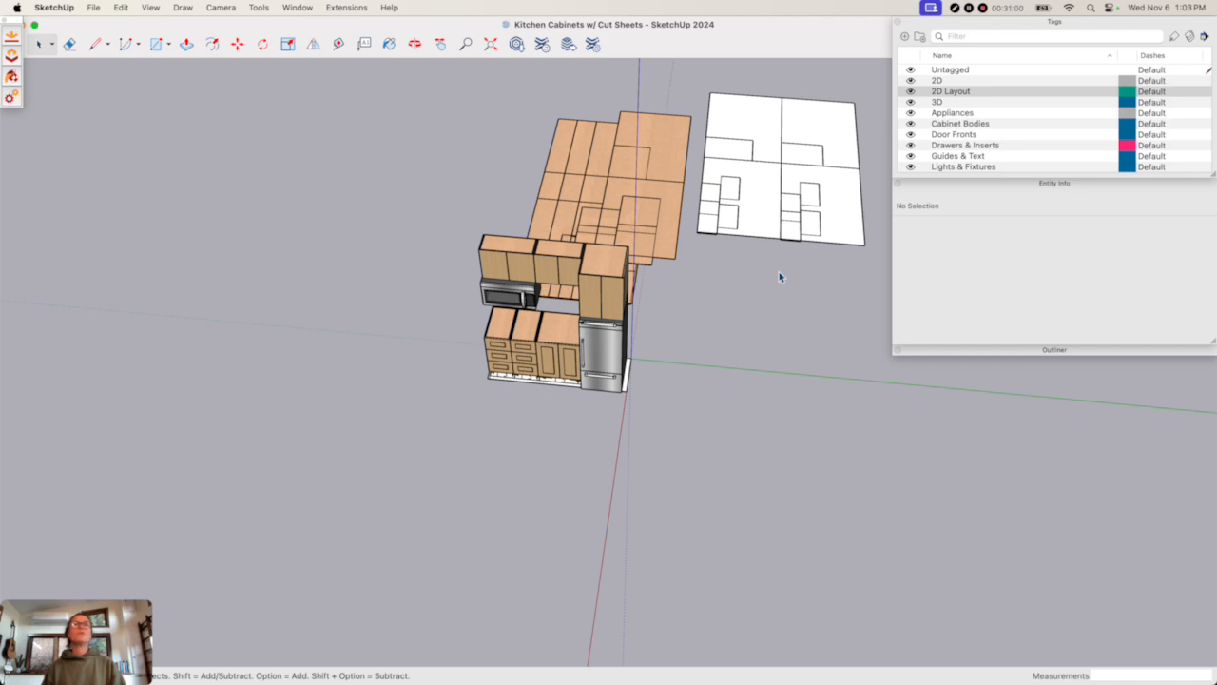
# - Assign Shift+V as the keyboard shortcut for Edit/Paste In Place in the SketchUp preferences
pyautogui.click(44, 6)
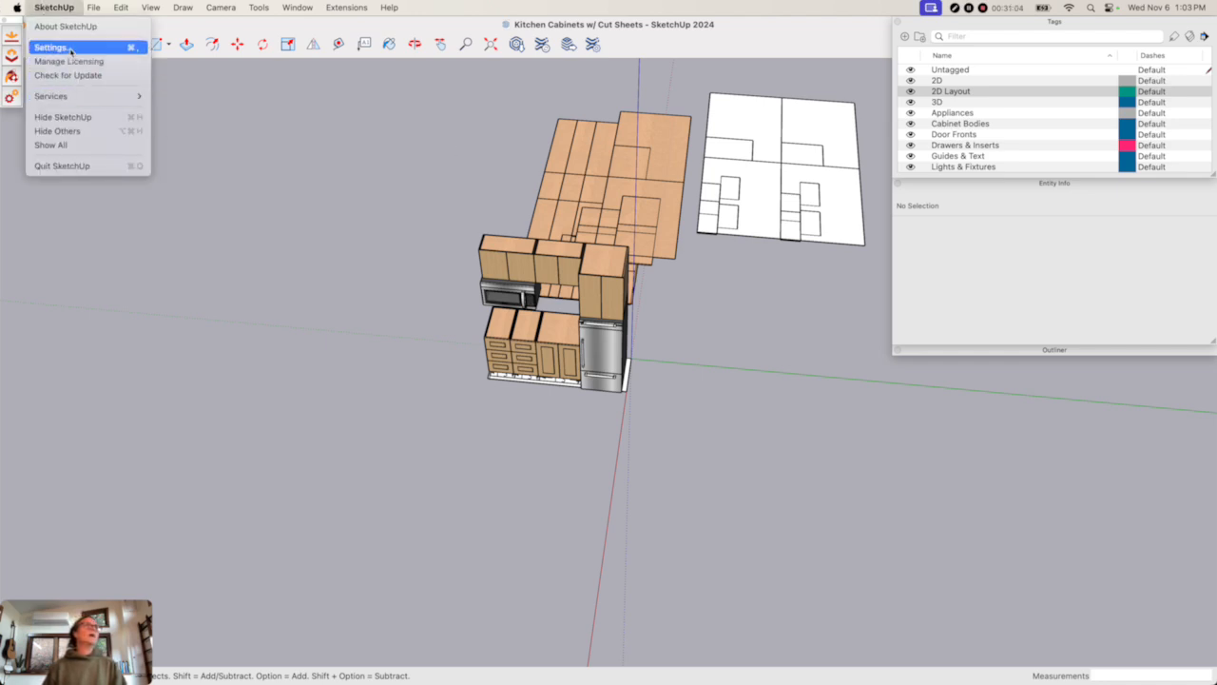
pyautogui.click(51, 48)
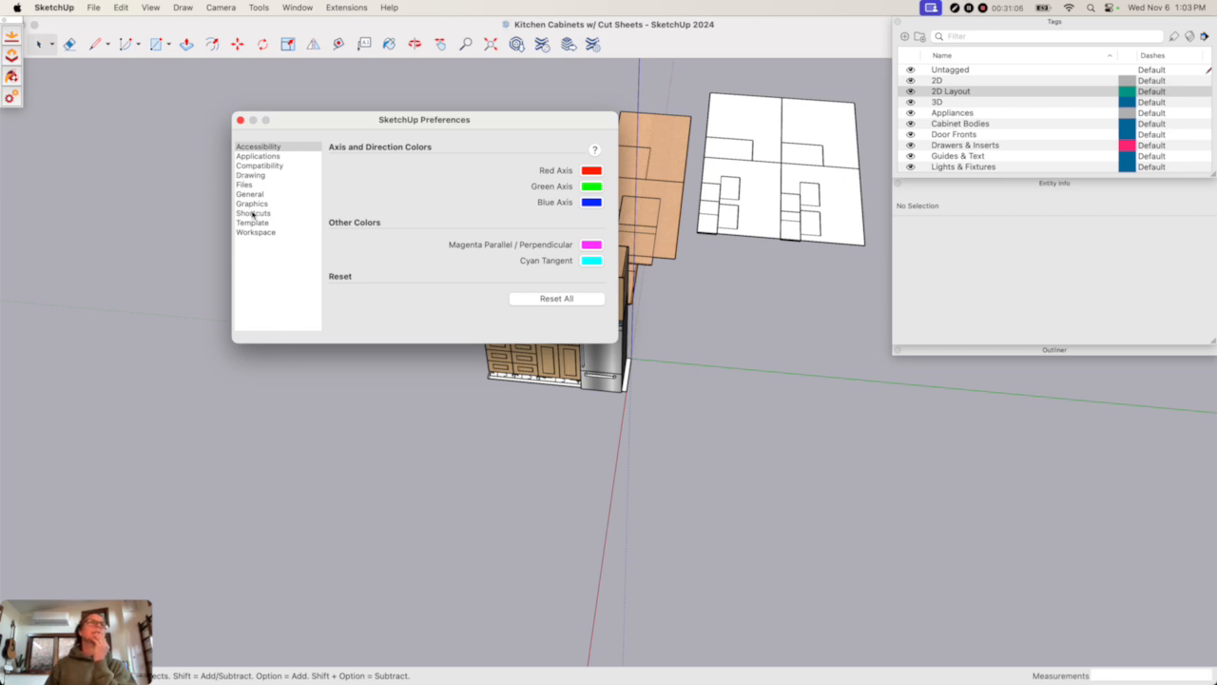
pyautogui.click(253, 213)
pyautogui.click(454, 149)
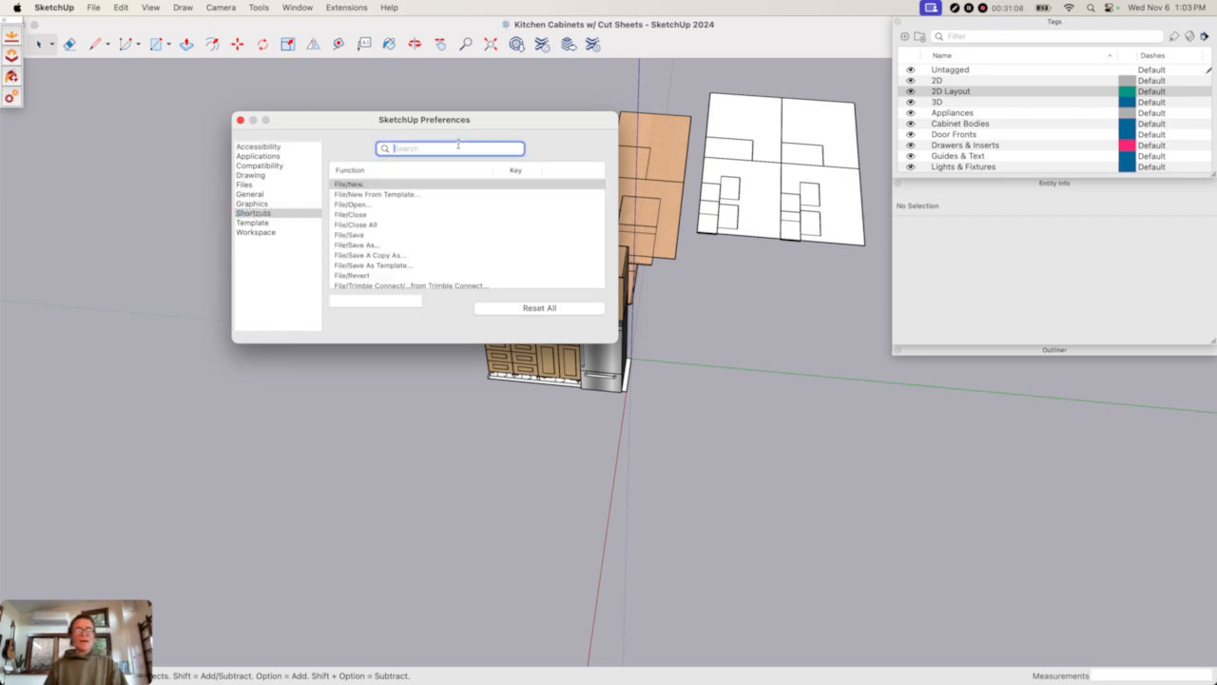
pyautogui.write('paste')
pyautogui.click(367, 195)
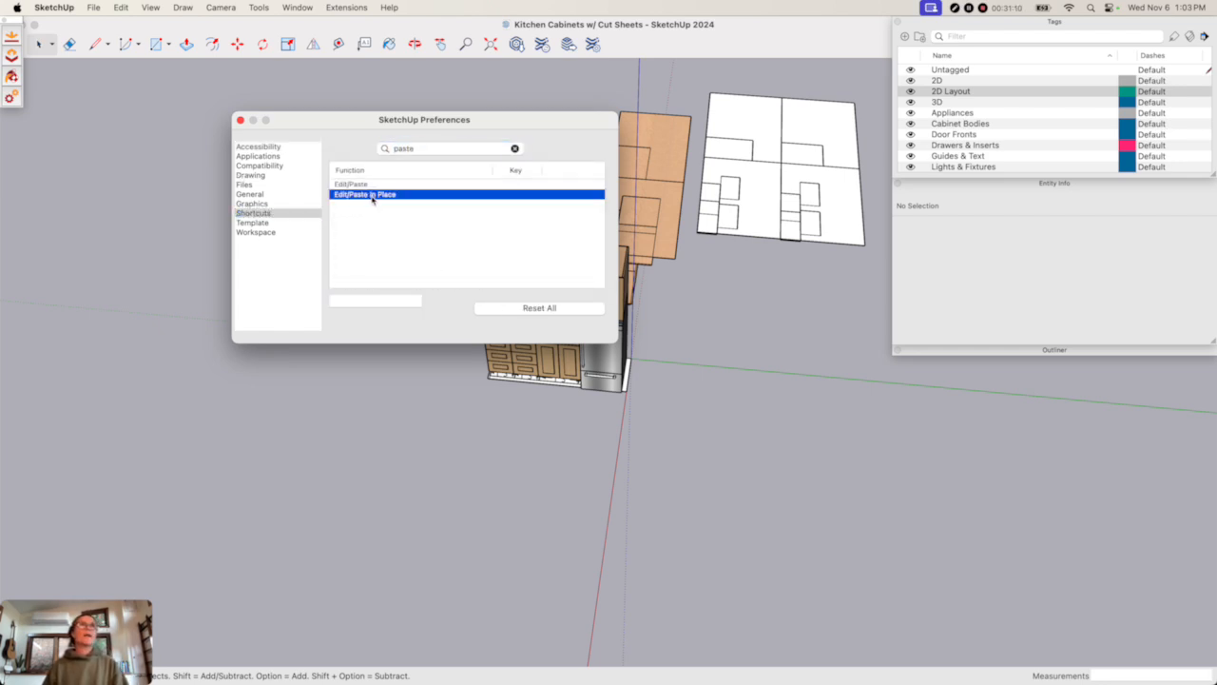
pyautogui.click(373, 299)
pyautogui.hotkey('shift', 'v')
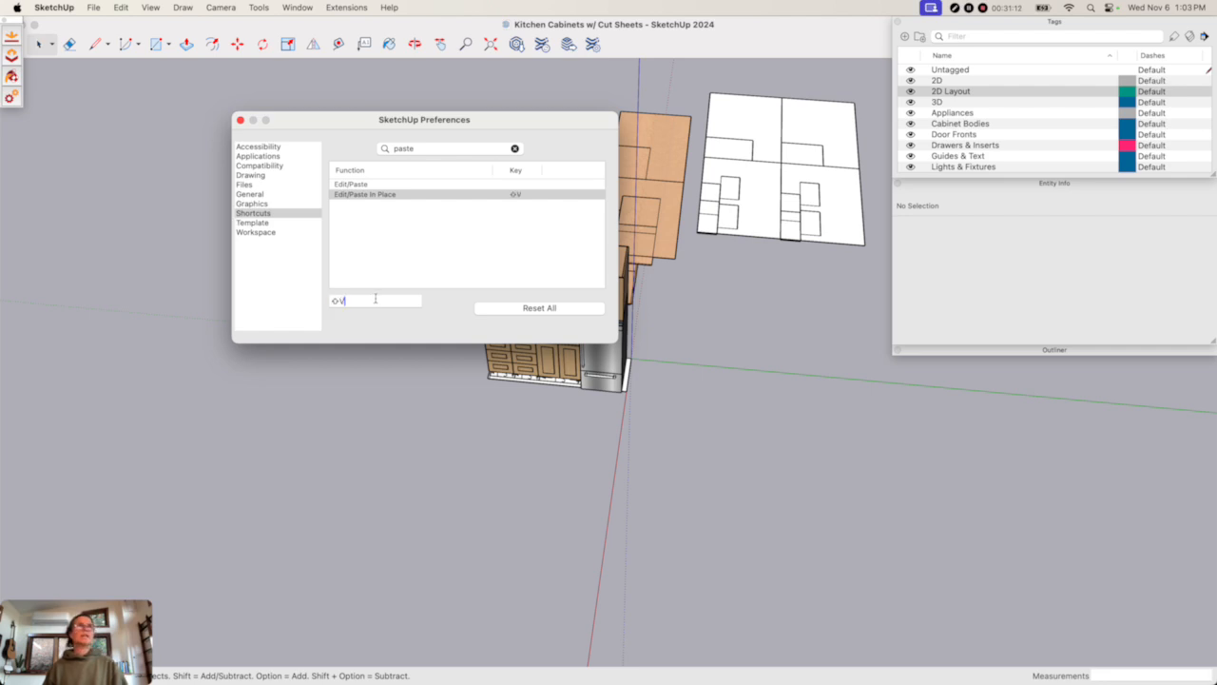
# - Close the preferences, then inside the tall cabinet over the refrigerator group all flat 2D layout parts, cut the group and close the cabinet
pyautogui.click(240, 121)
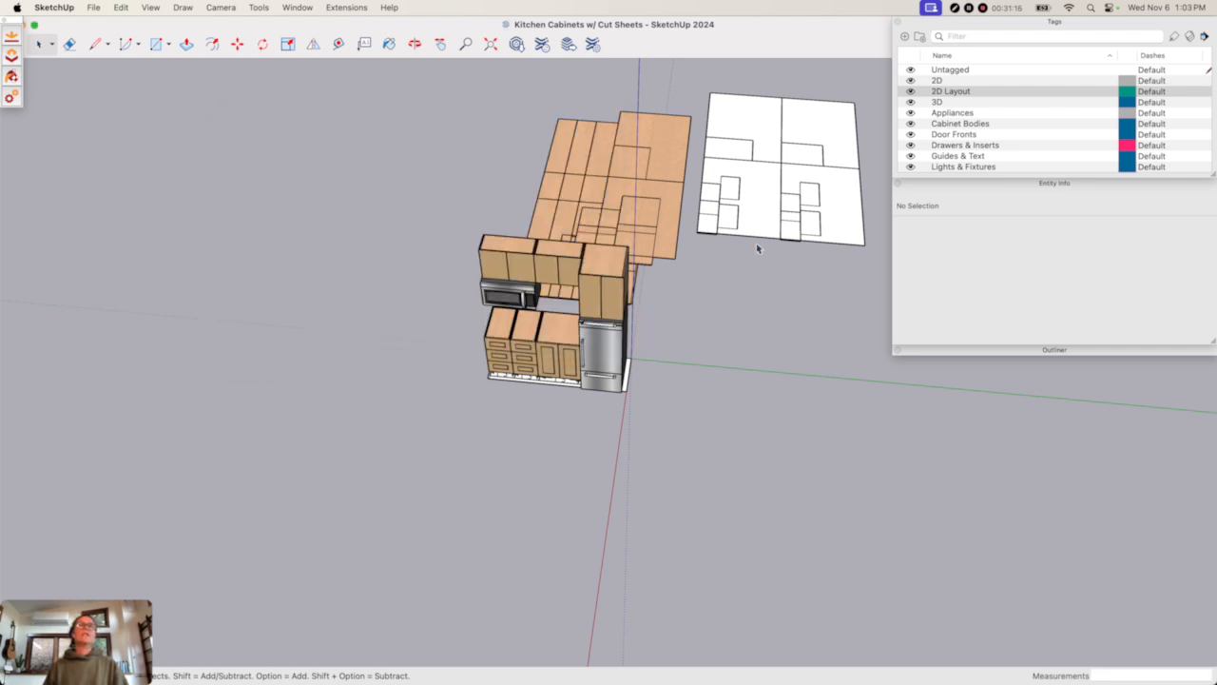
pyautogui.doubleClick(671, 131)
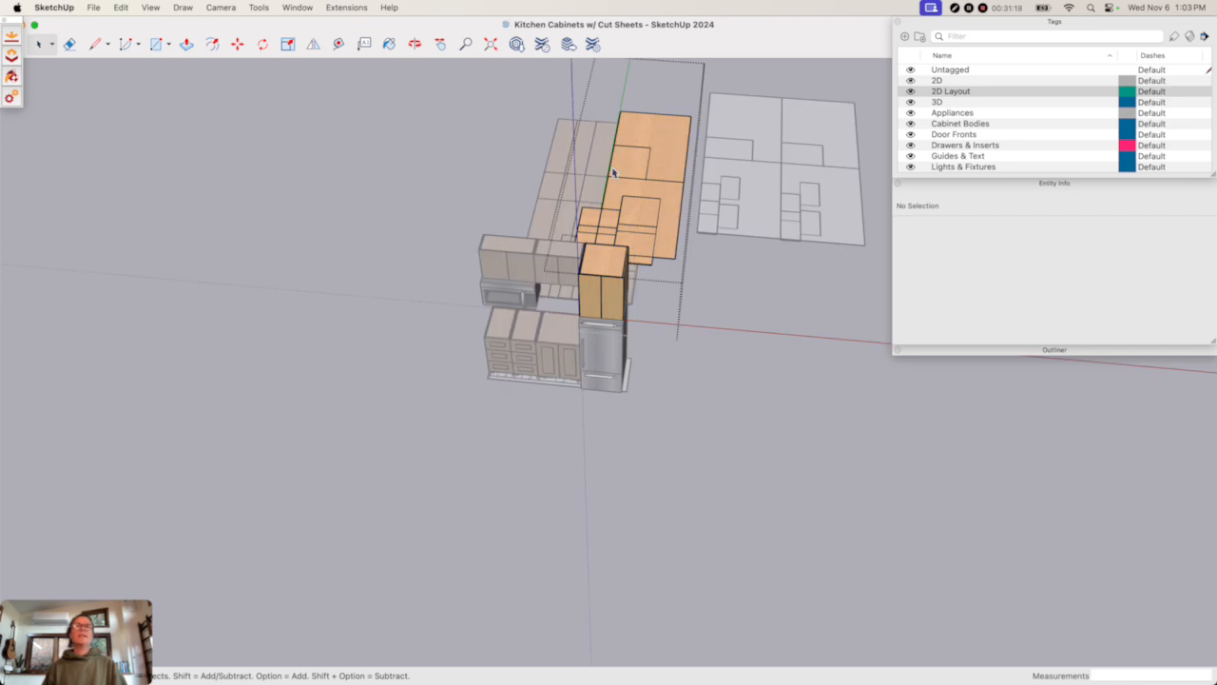
pyautogui.press('super+1')
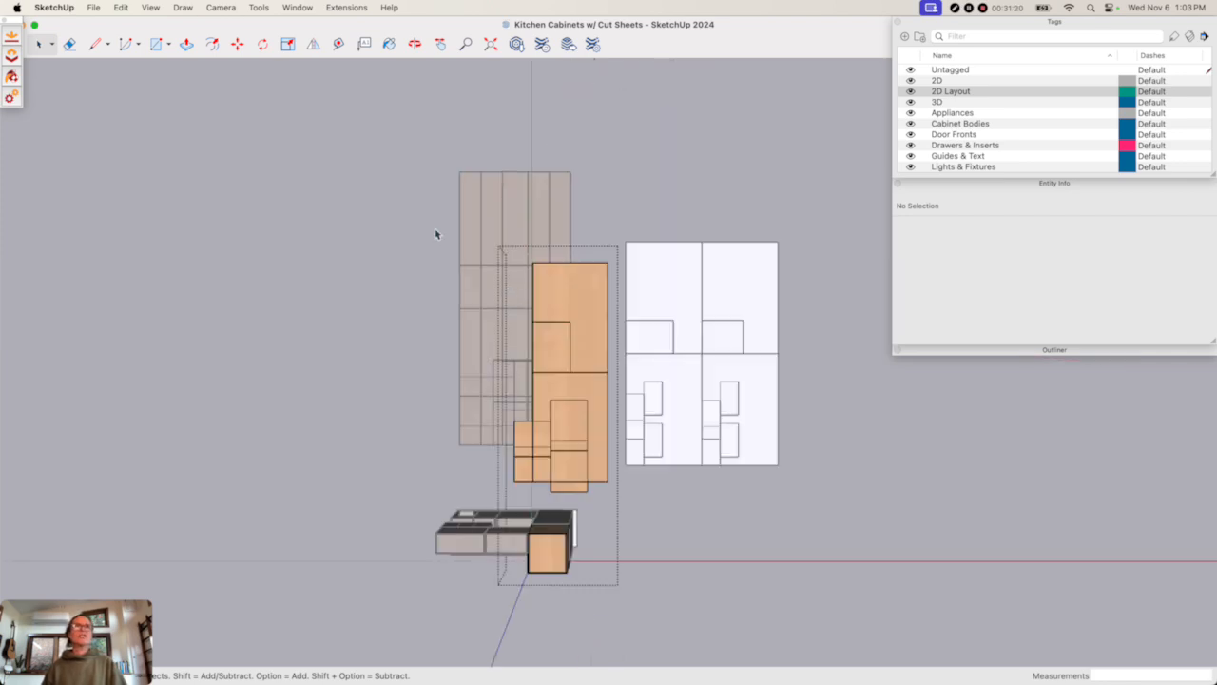
pyautogui.moveTo(435, 233); pyautogui.dragTo(627, 508)
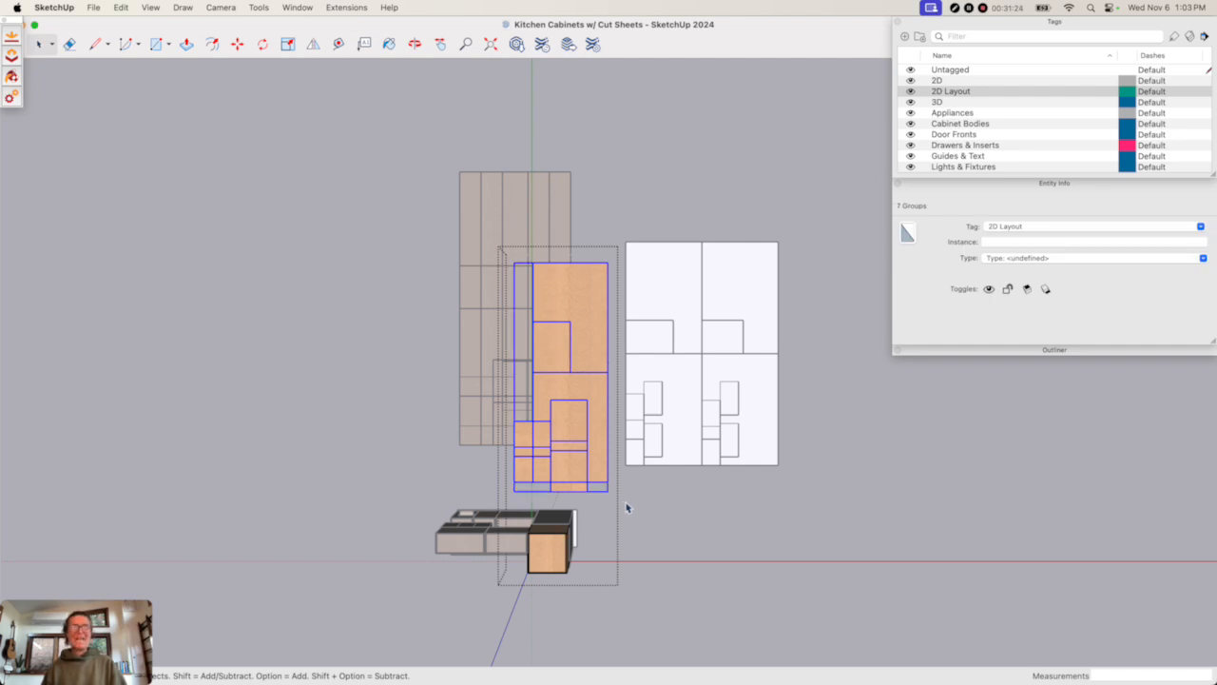
pyautogui.press('super+g')
pyautogui.press('super+x')
pyautogui.click(629, 508)
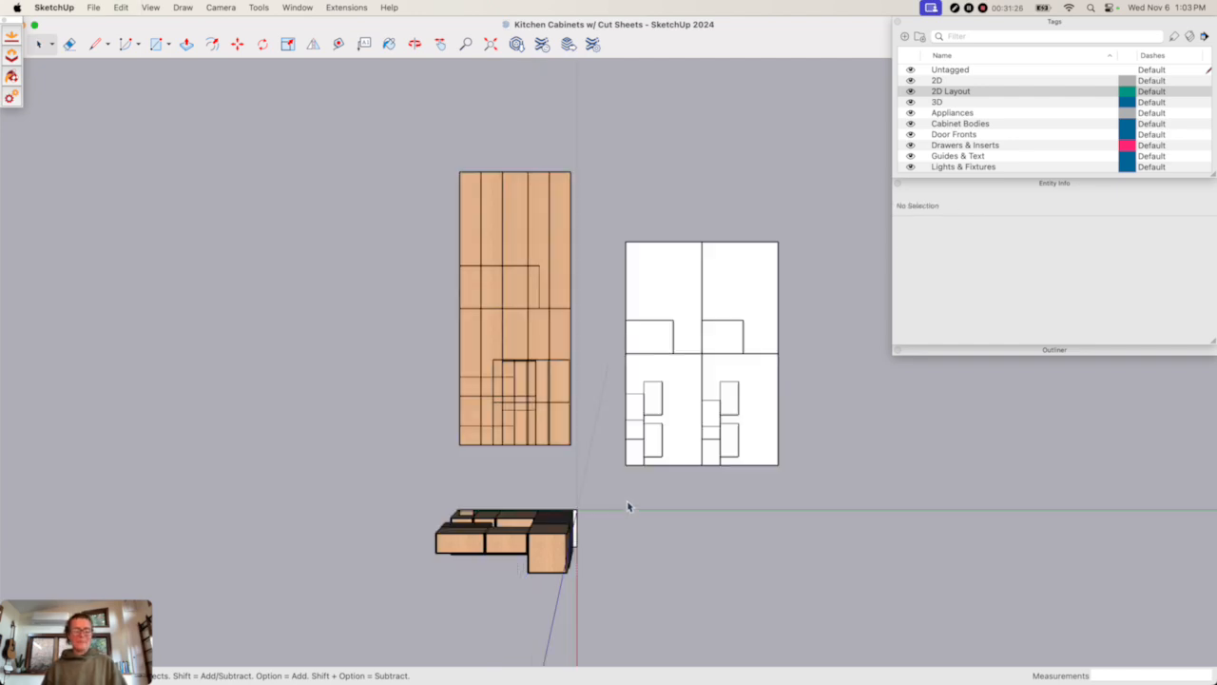
# - Paste the refrigerator cabinet's layout in place and move it so its full sheets sit flush against the end of the relocated row
pyautogui.press('shift+super+v')
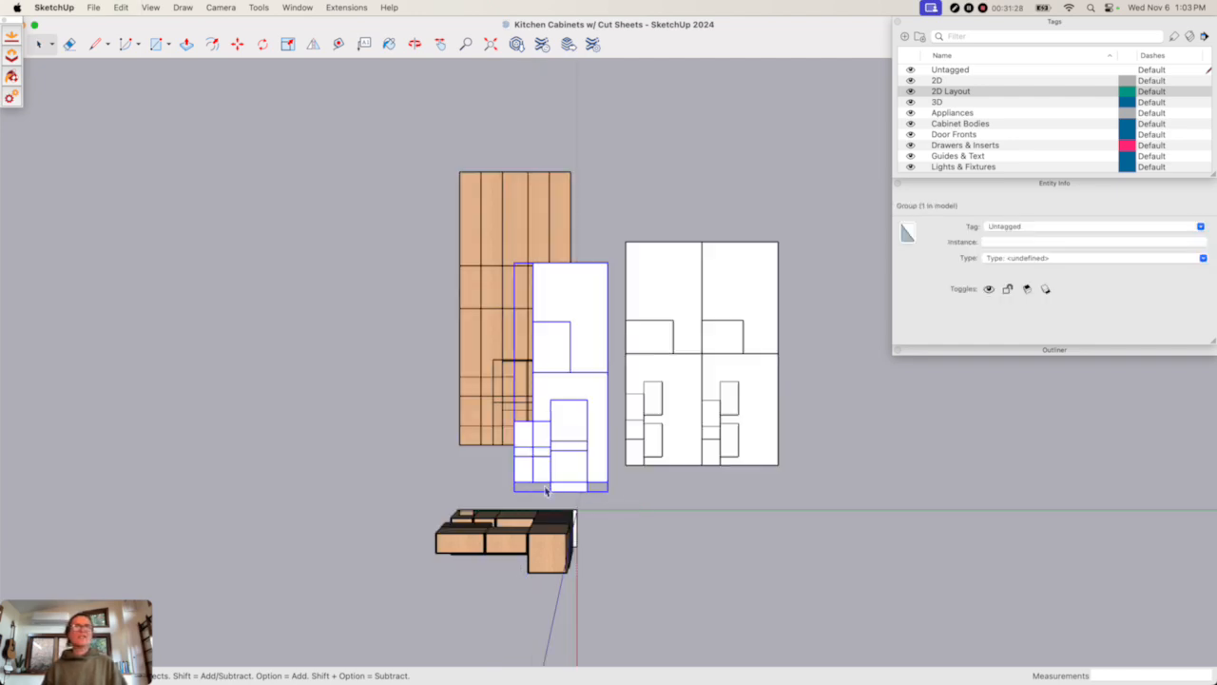
pyautogui.press('m')
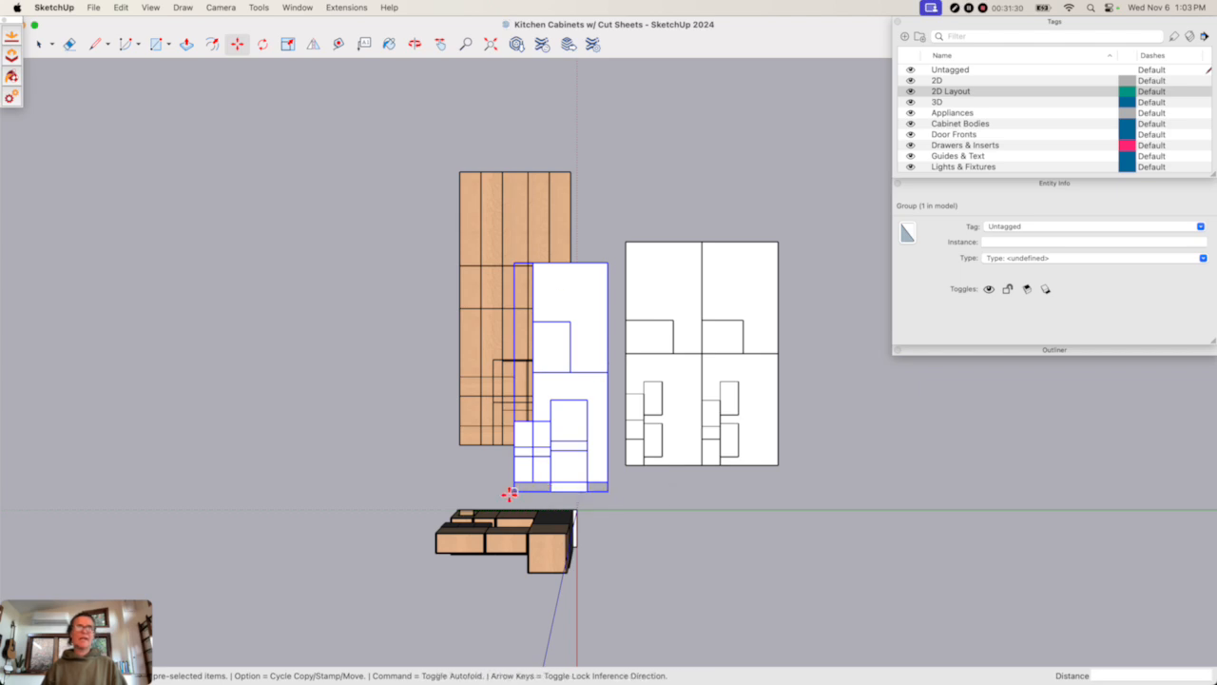
pyautogui.click(514, 489)
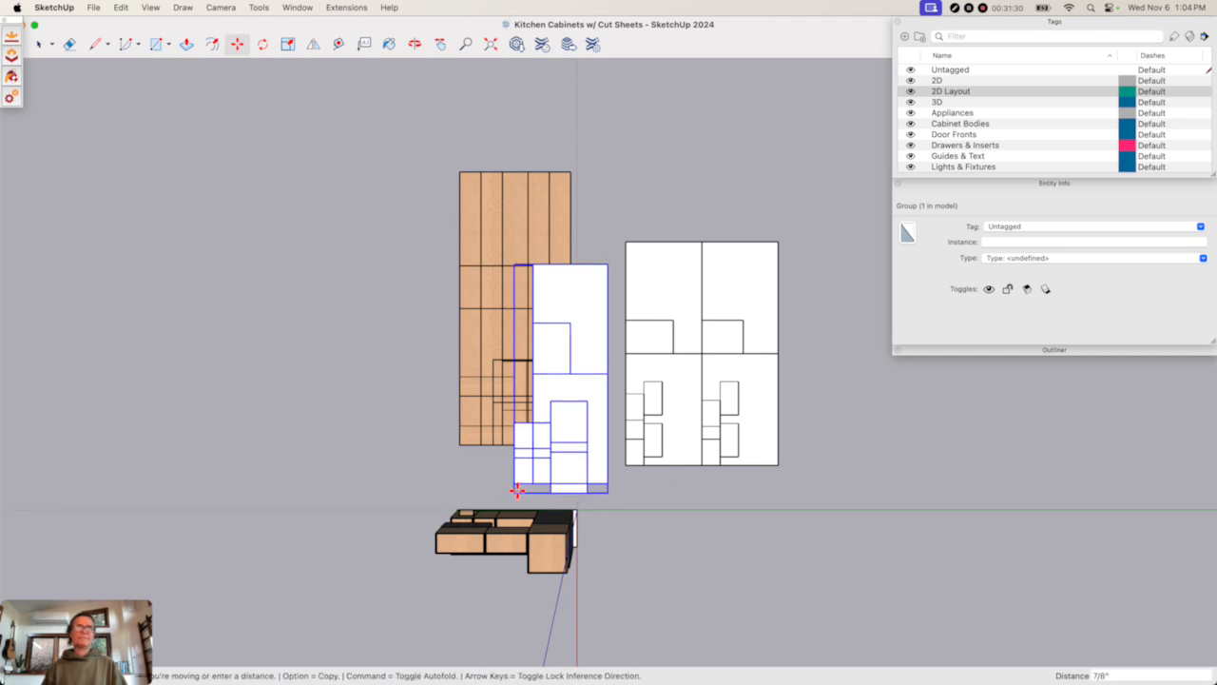
pyautogui.click(779, 466)
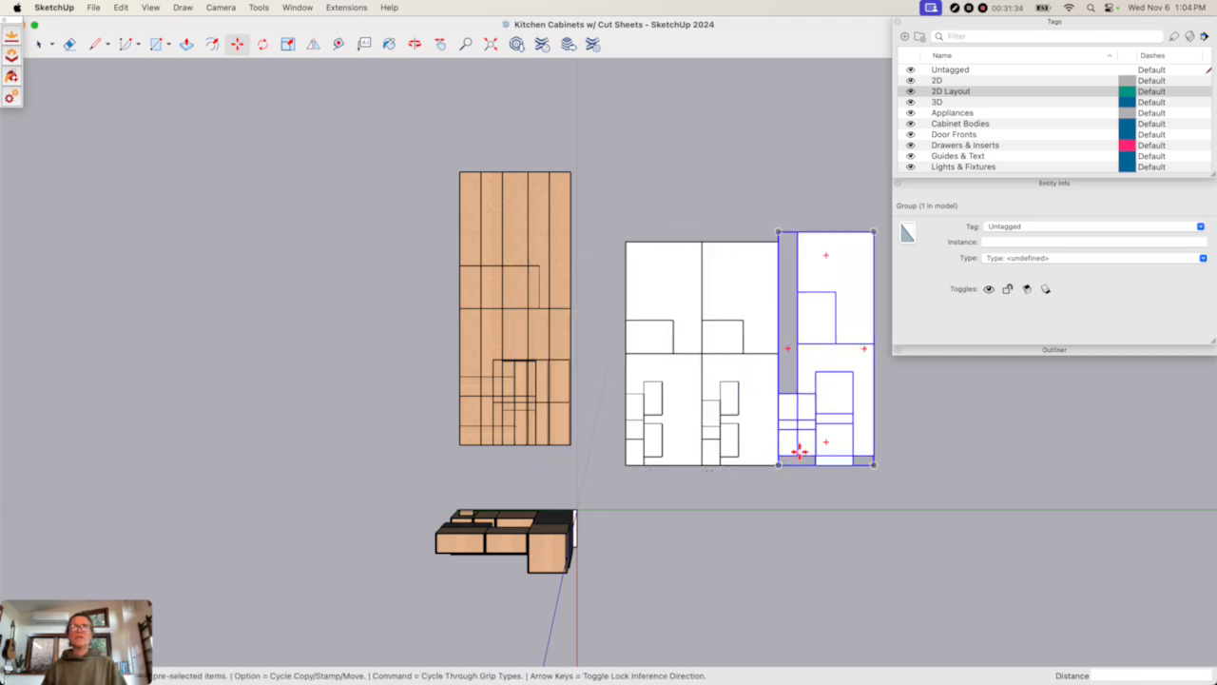
pyautogui.click(797, 456)
pyautogui.click(779, 466)
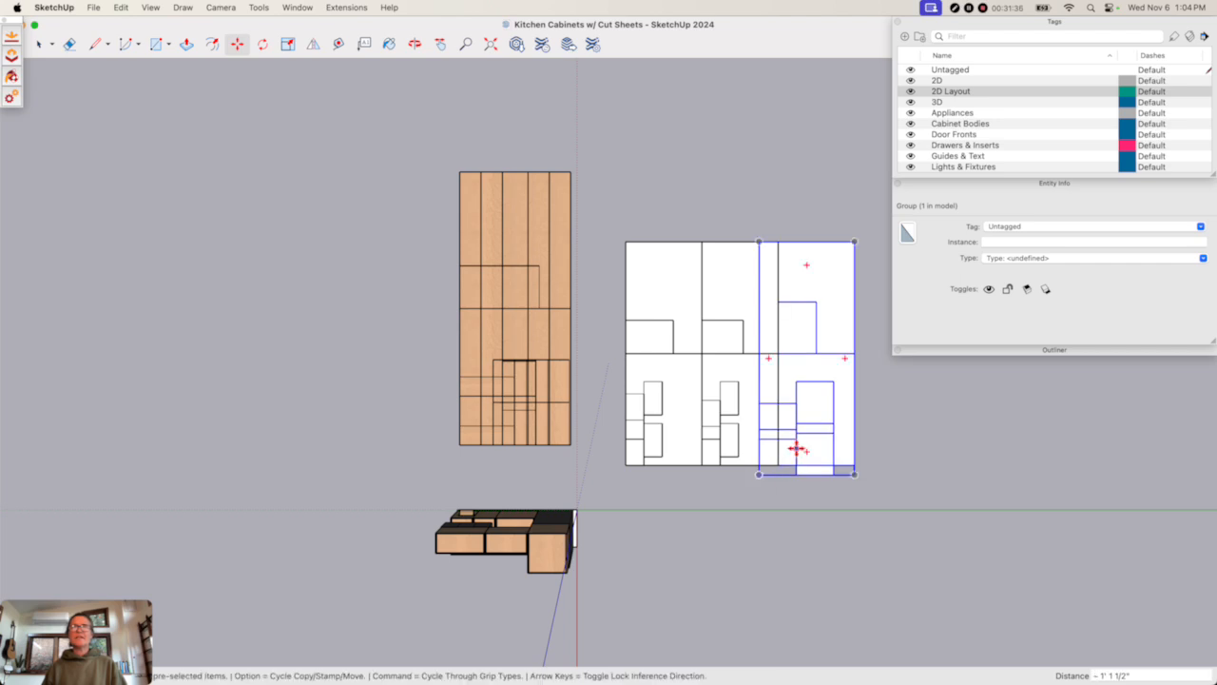
pyautogui.press('space')
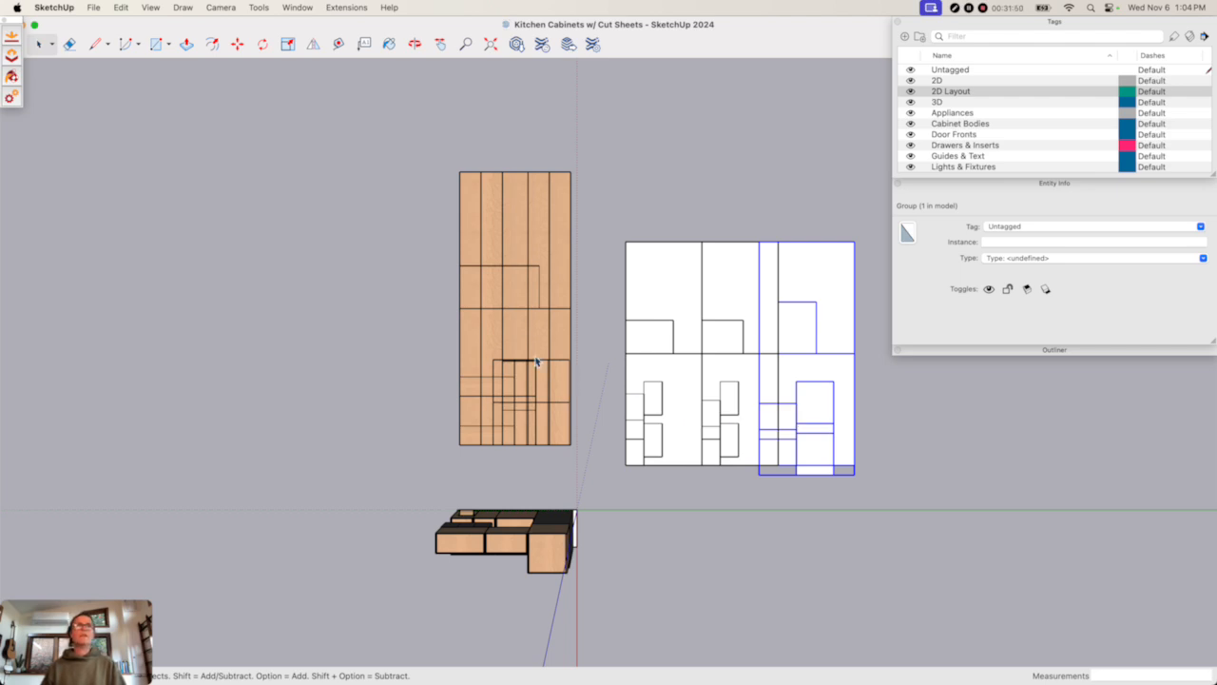
# - Inside the drawer base cabinet, group all its flat 2D layout parts, cut the group and close the cabinet
pyautogui.click(524, 325)
pyautogui.doubleClick(524, 325)
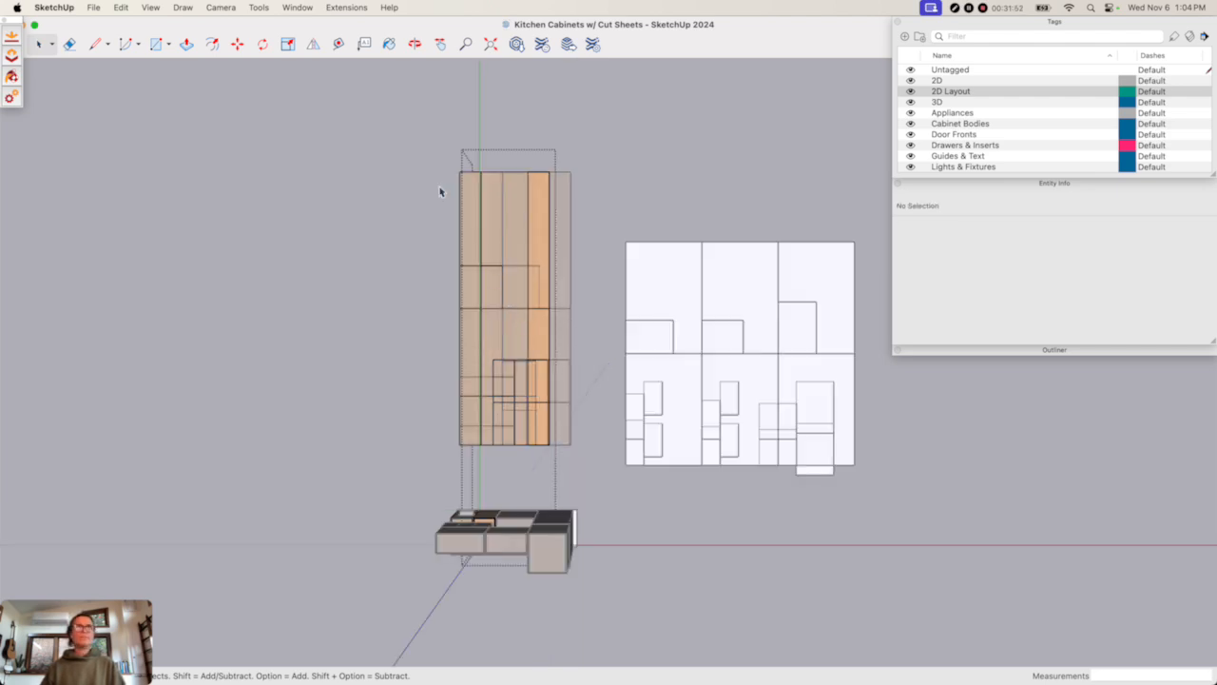
pyautogui.moveTo(417, 148); pyautogui.dragTo(578, 492)
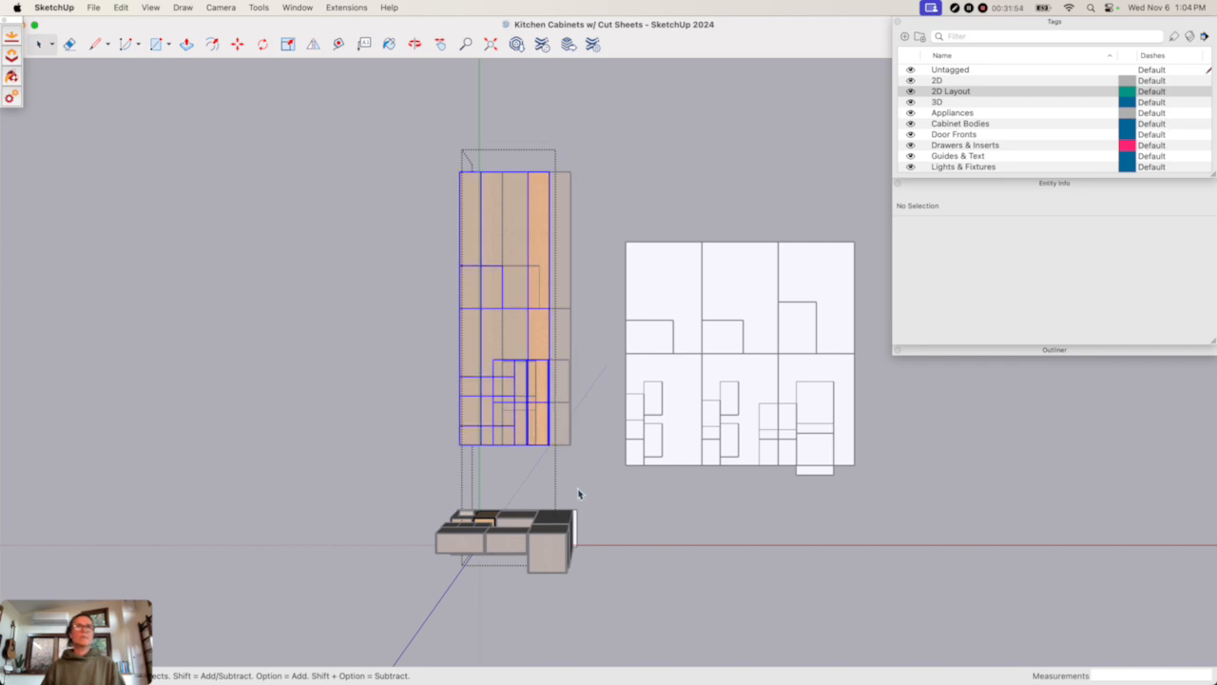
pyautogui.press('x')
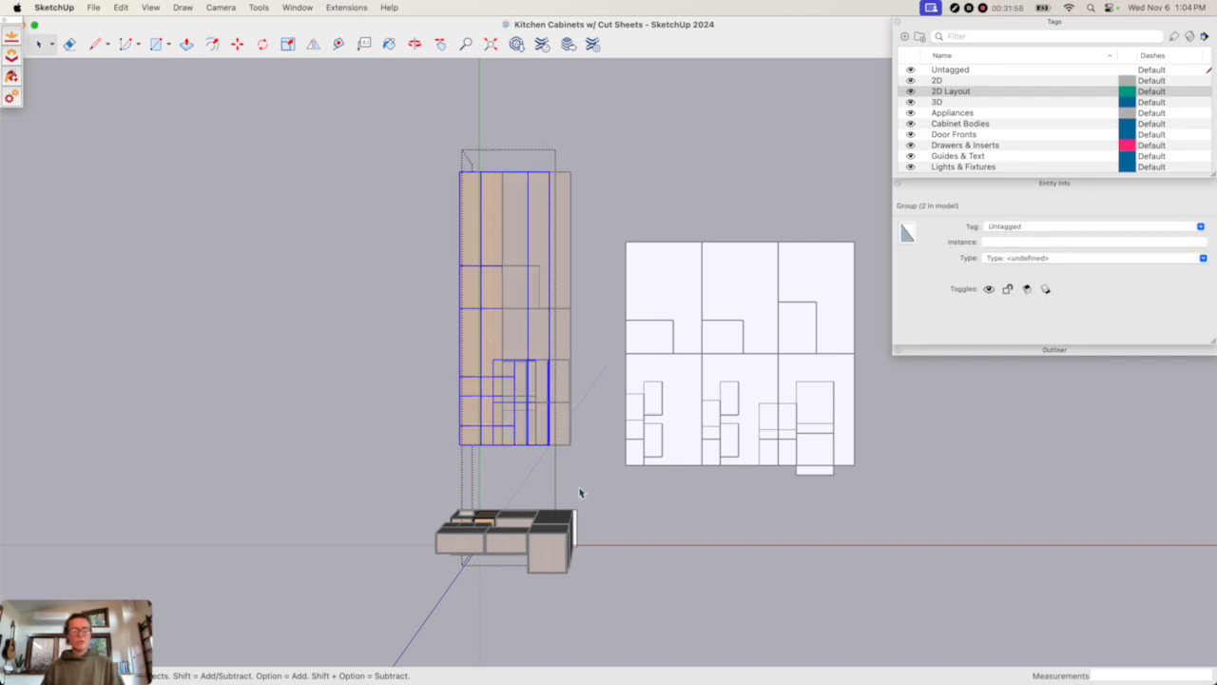
pyautogui.press('super+x')
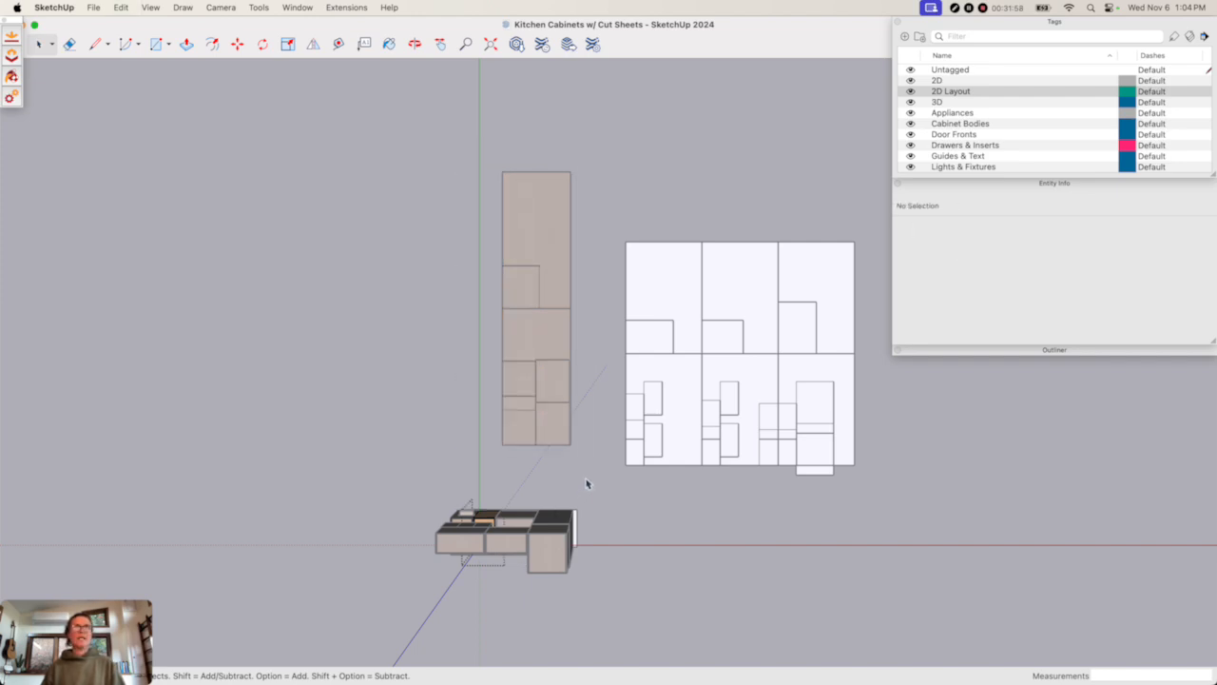
pyautogui.click(588, 481)
# - Paste the drawer base cabinet's layout in place and snap its lower corner to the near end of the relocated row
pyautogui.scroll(3, 589, 479)
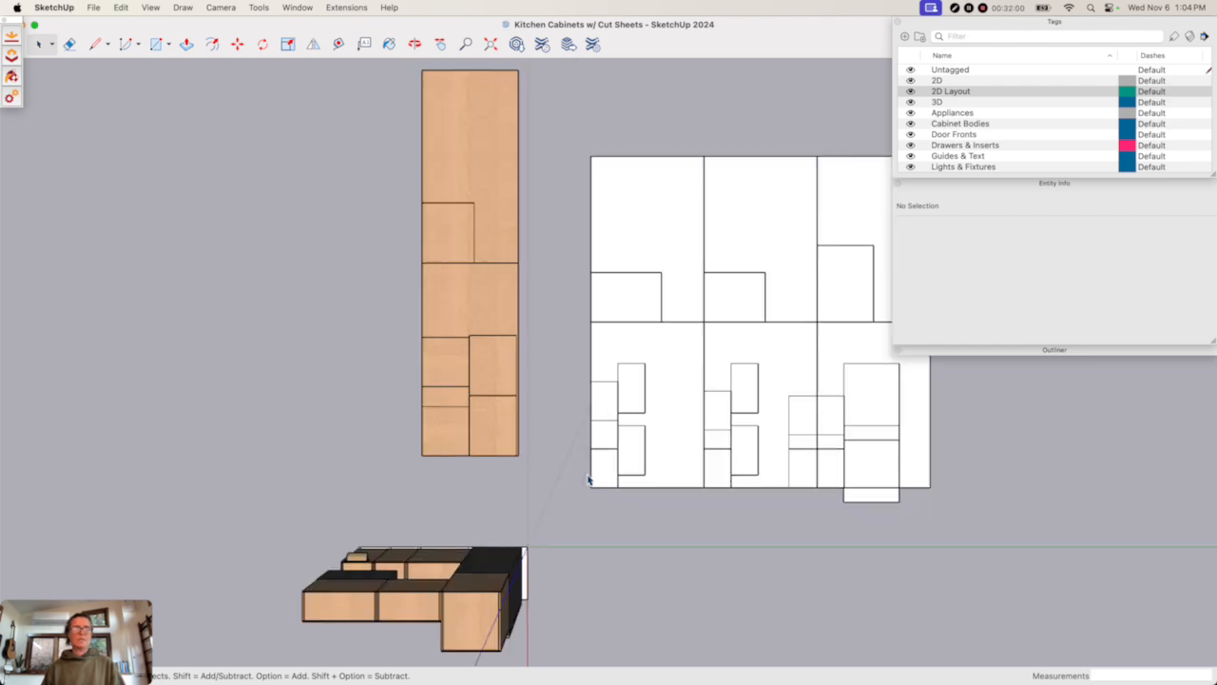
pyautogui.press('super+shift+v')
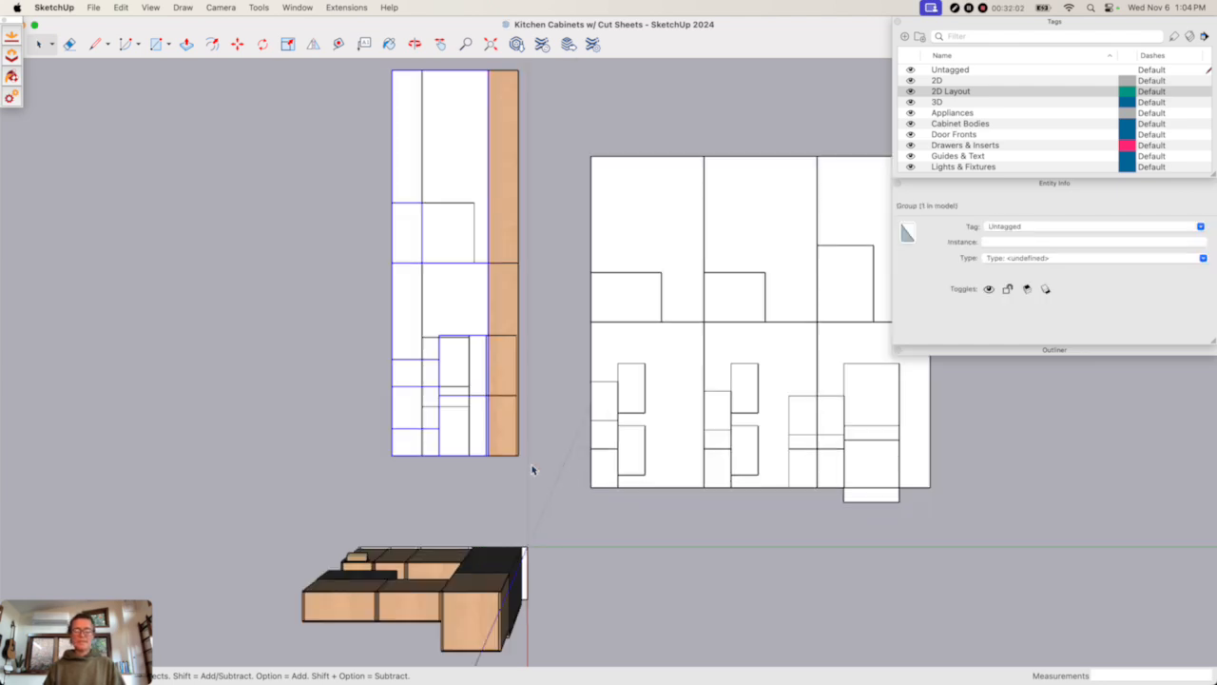
pyautogui.press('m')
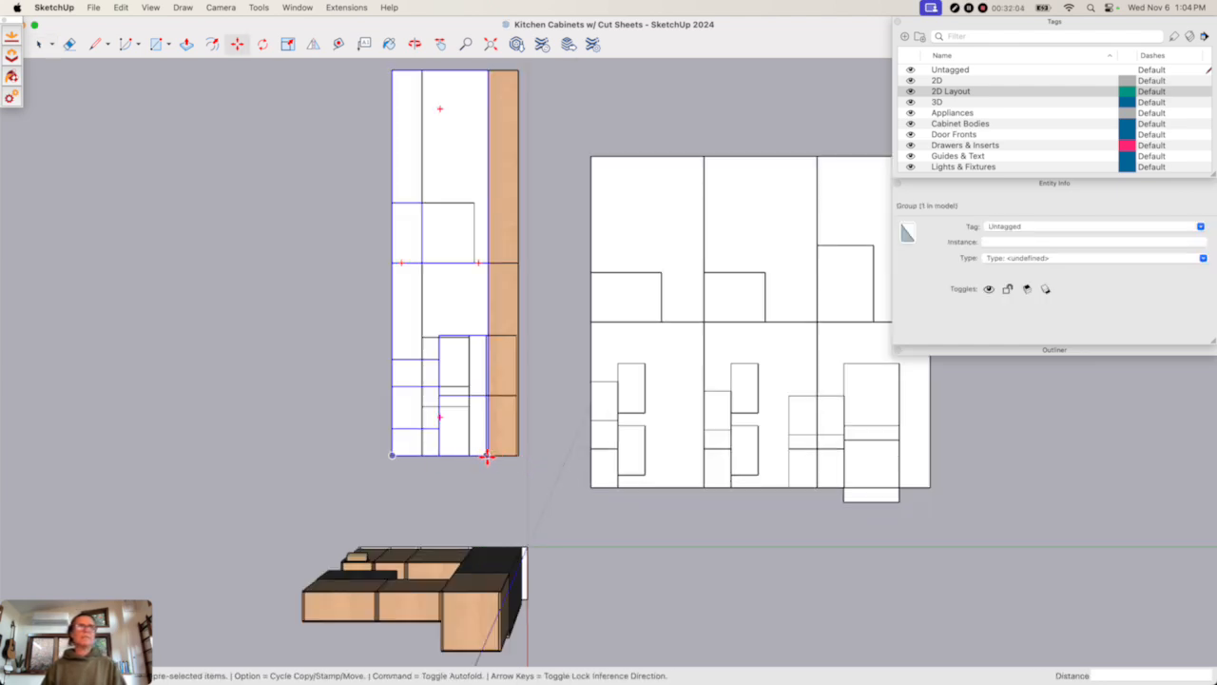
pyautogui.click(486, 457)
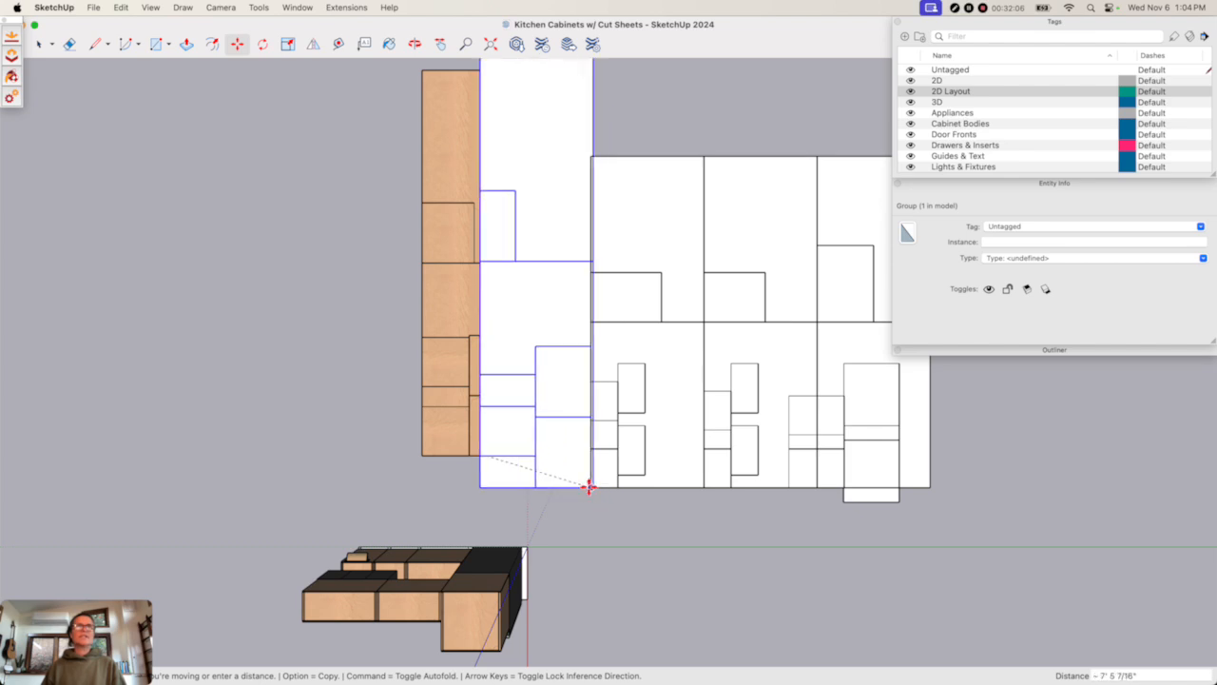
pyautogui.scroll(6, 580, 486)
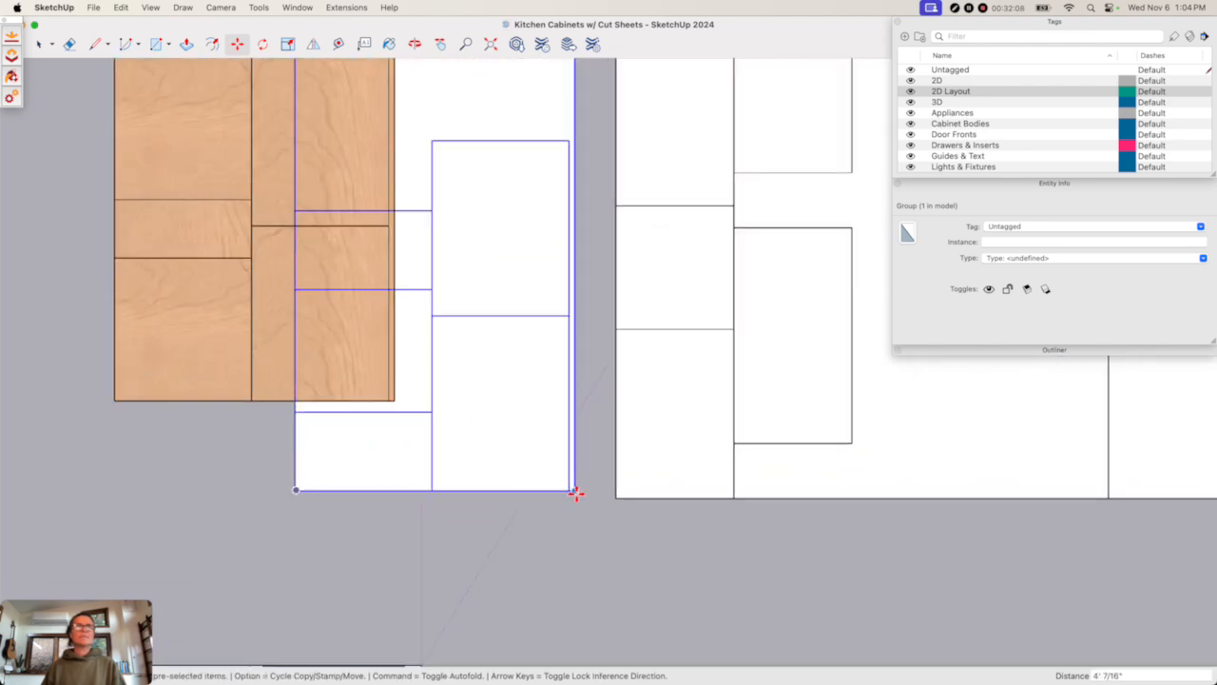
pyautogui.click(614, 497)
pyautogui.scroll(-5, 619, 496)
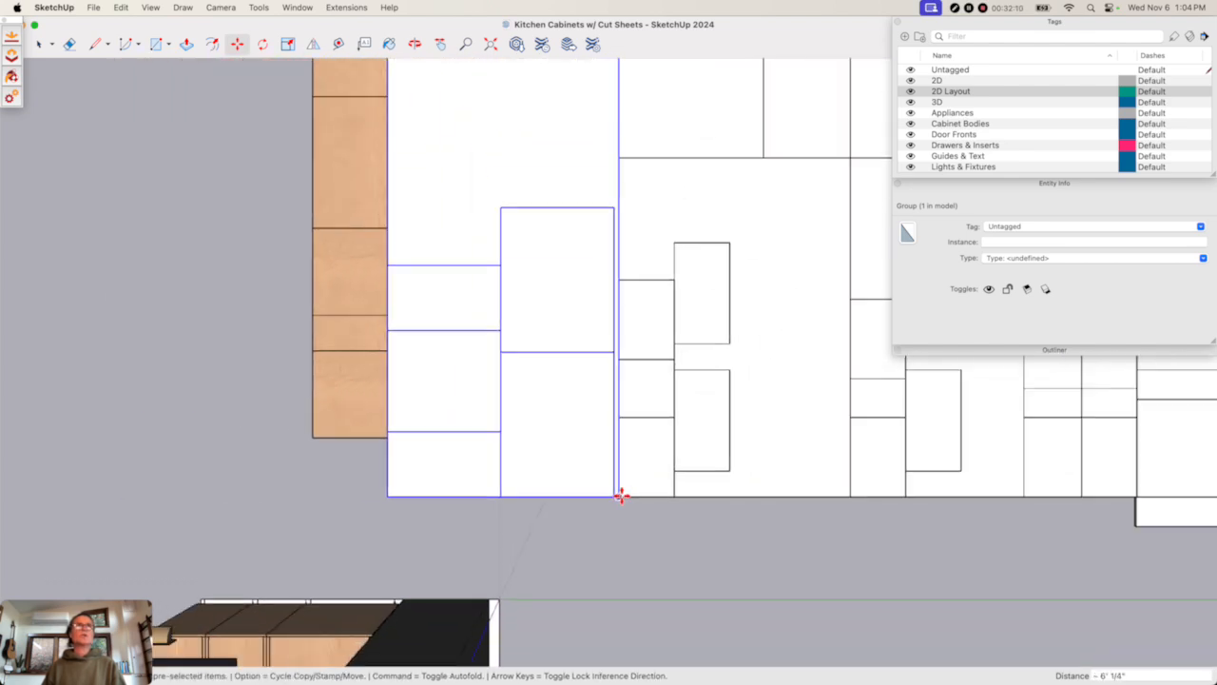
pyautogui.scroll(-4, 620, 496)
pyautogui.press('space')
# - Inside the two-door base cabinet, group all its flat 2D layout parts, cut the group and close the cabinet
pyautogui.click(529, 422)
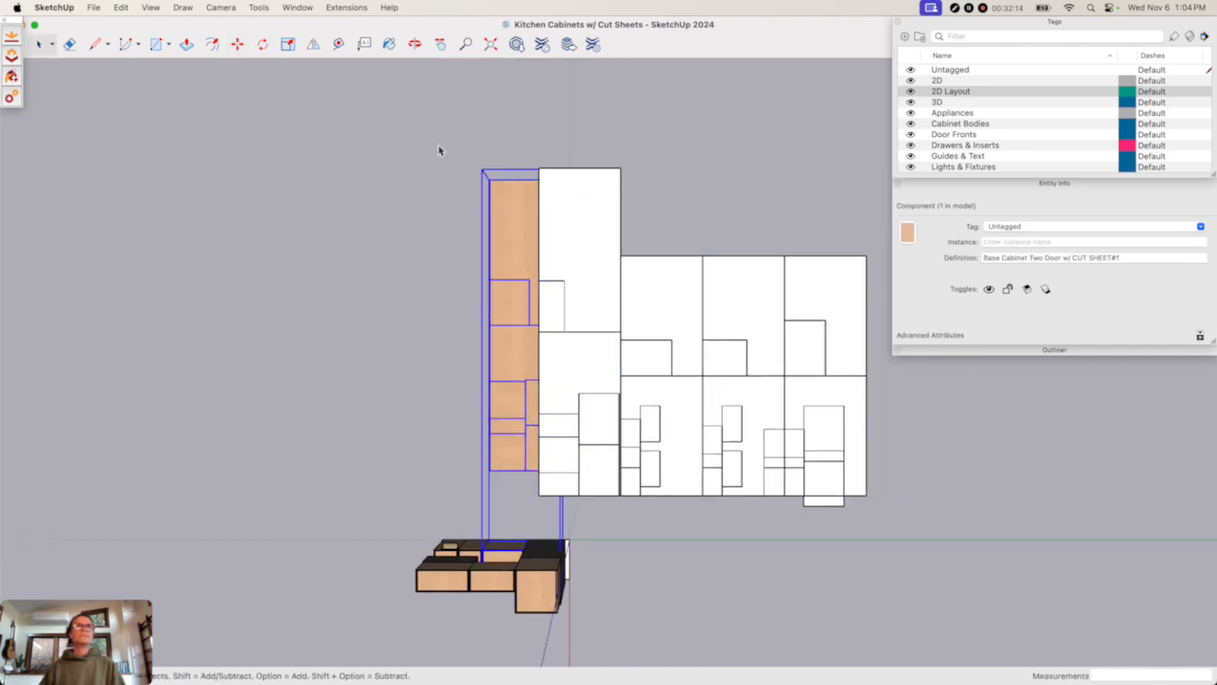
pyautogui.doubleClick(521, 225)
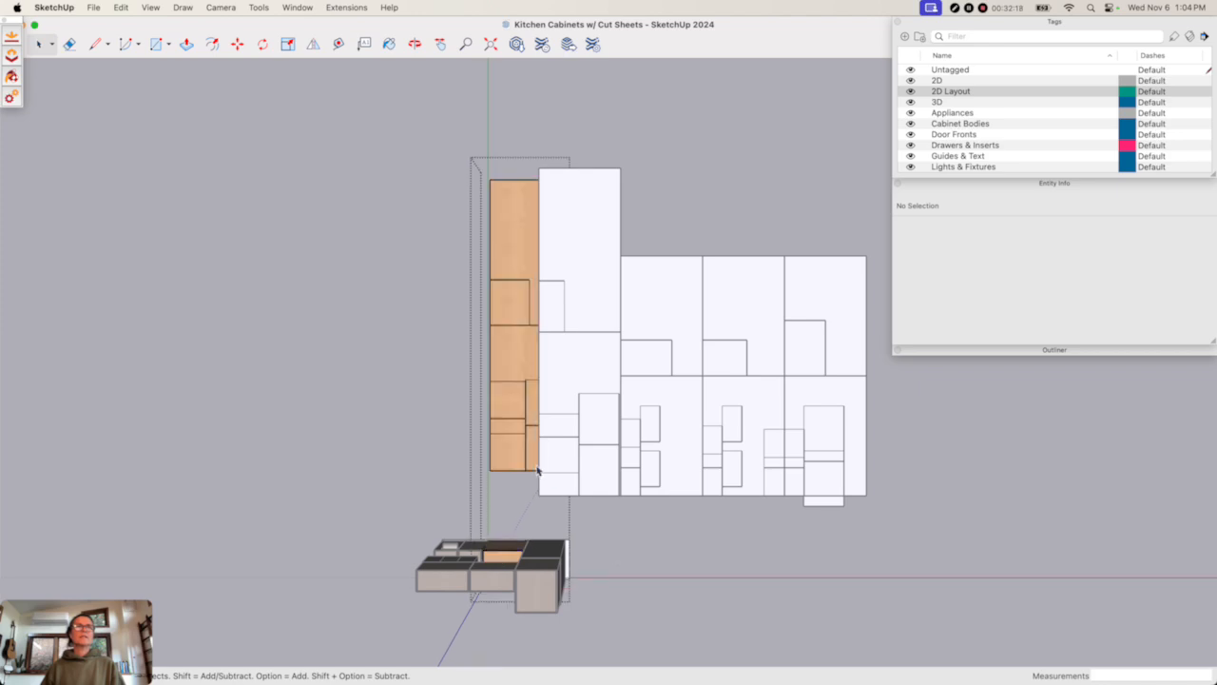
pyautogui.click(515, 437)
pyautogui.moveTo(591, 415); pyautogui.dragTo(656, 513)
pyautogui.press('super+g')
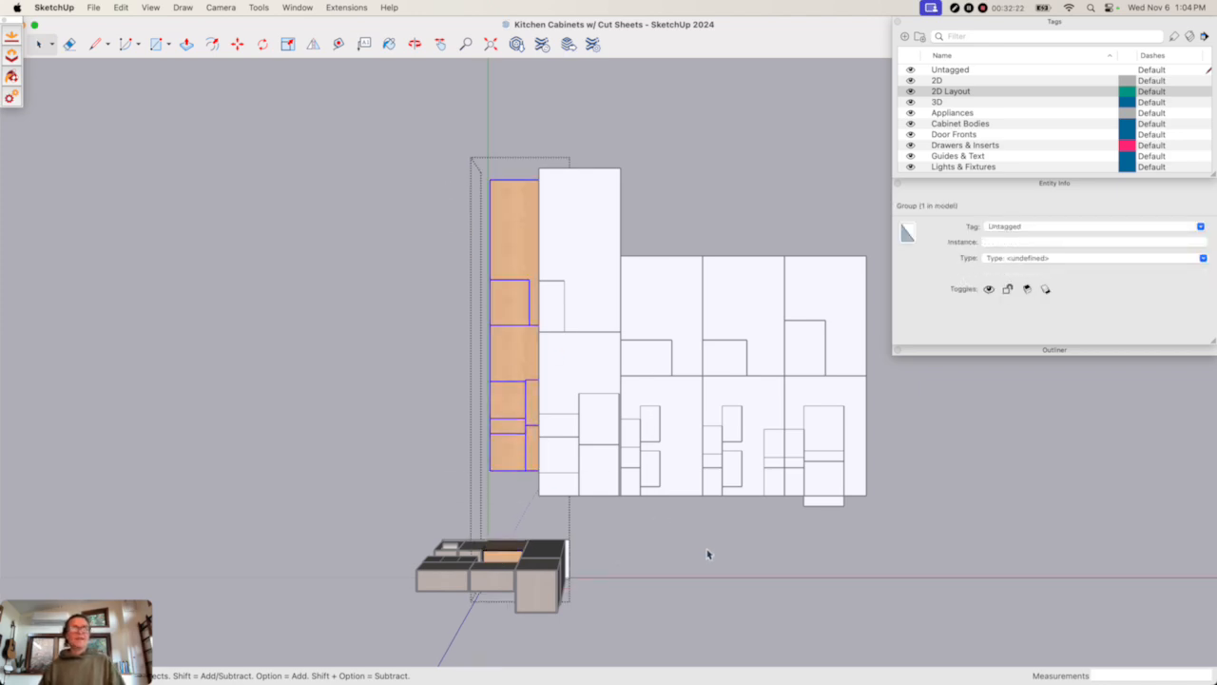
pyautogui.press('Delete')
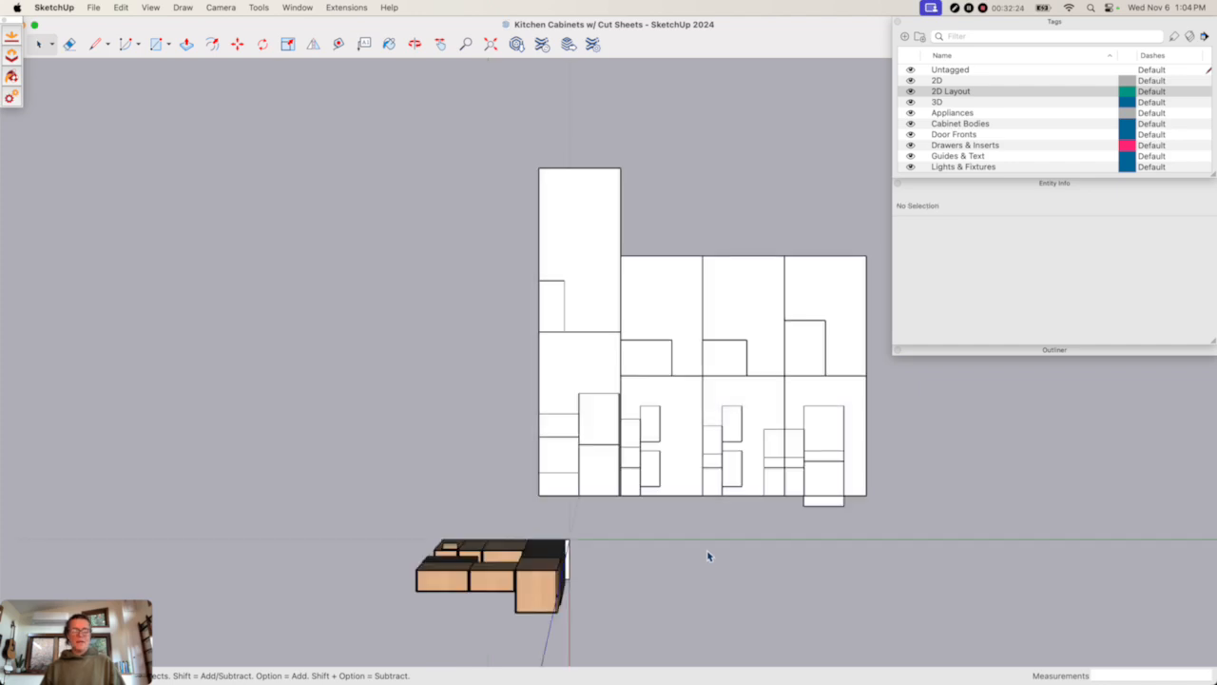
# - Paste the two-door base cabinet's layout in place and move it by its corner against the far end of the relocated row
pyautogui.press('super+z')
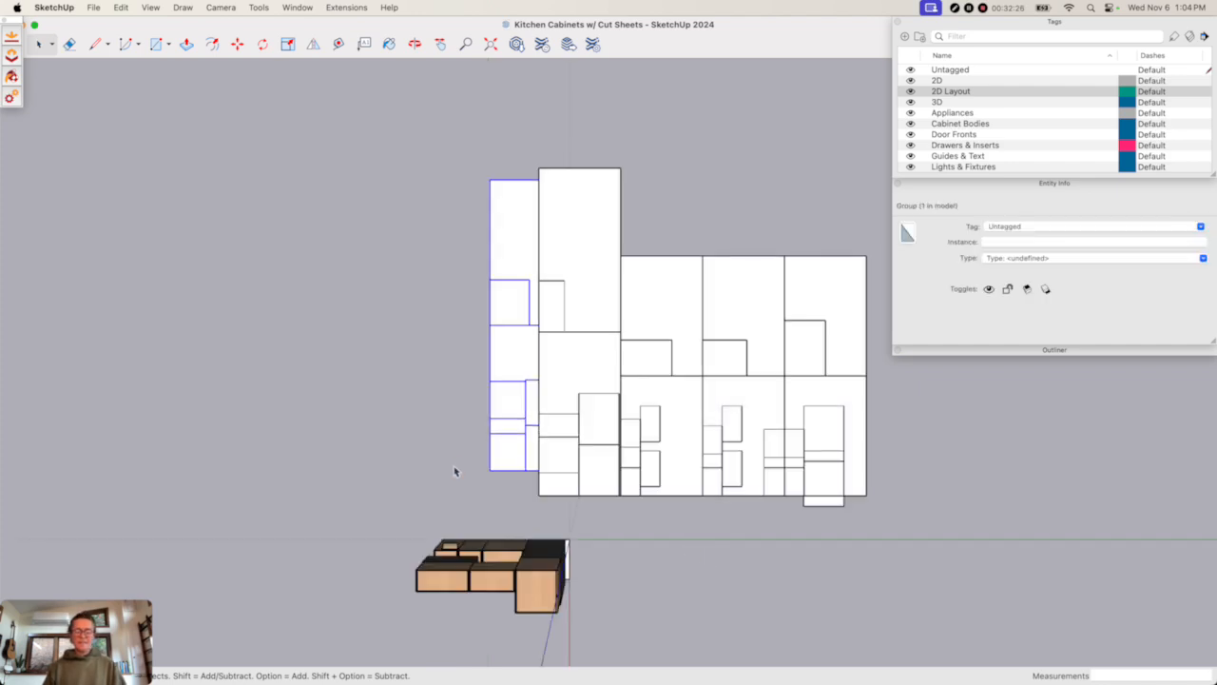
pyautogui.press('m')
pyautogui.click(492, 472)
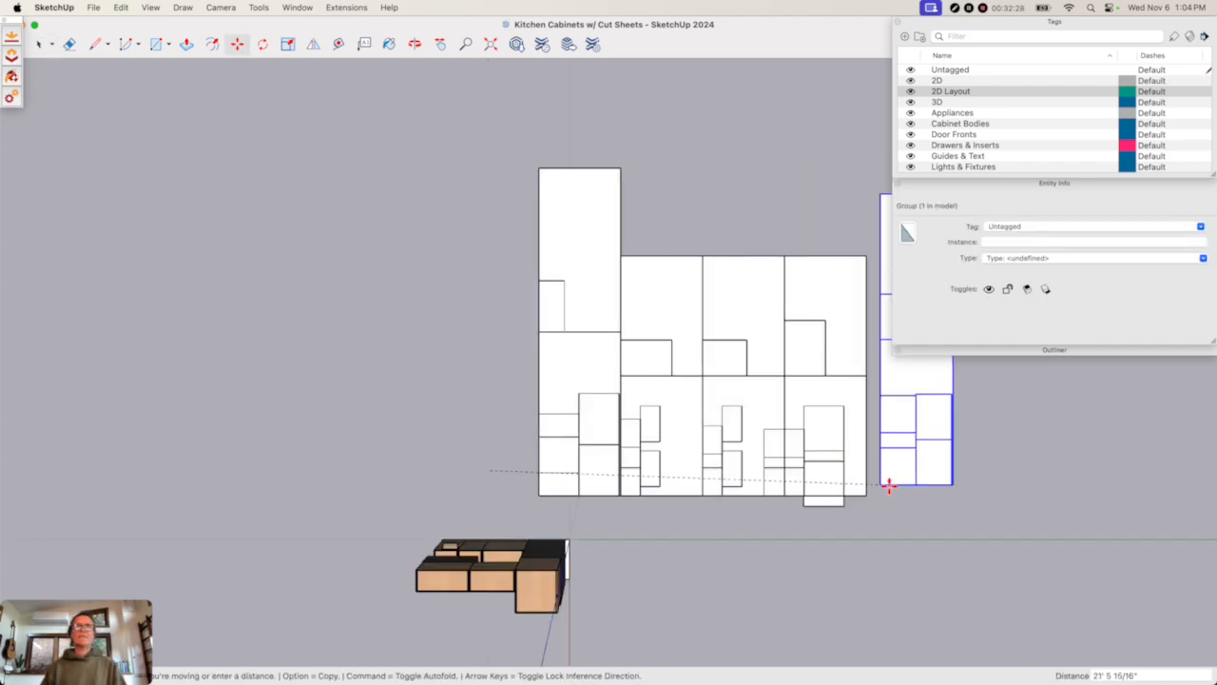
pyautogui.click(865, 495)
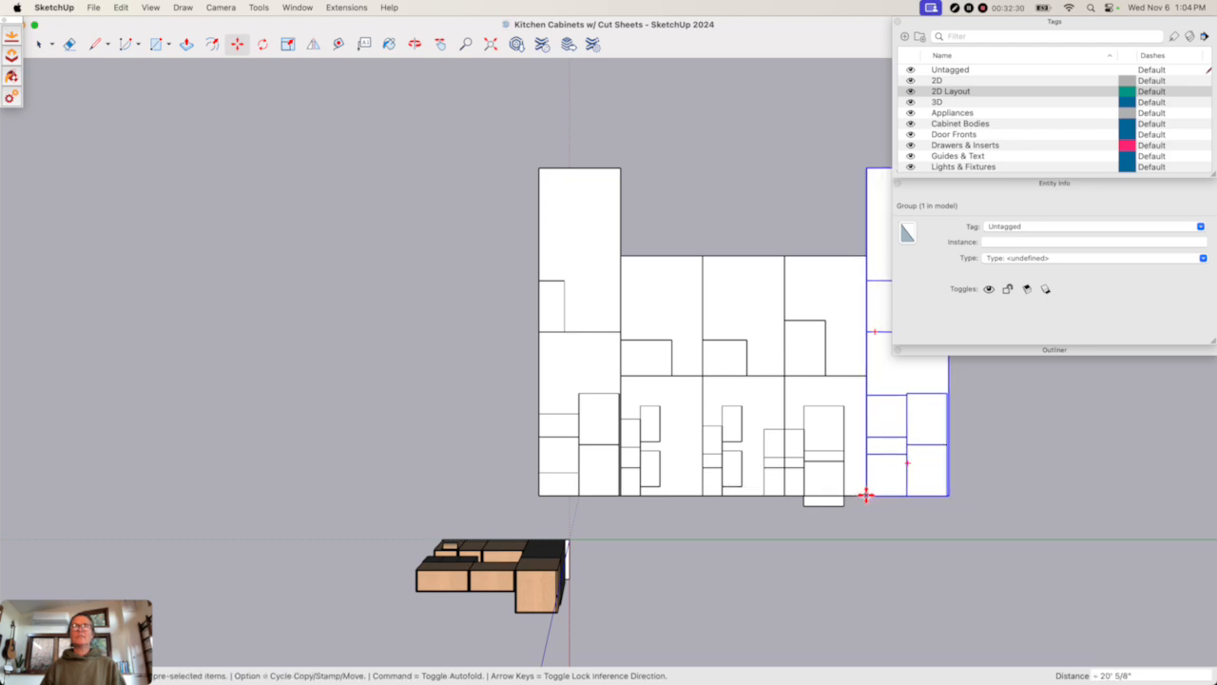
pyautogui.press('space')
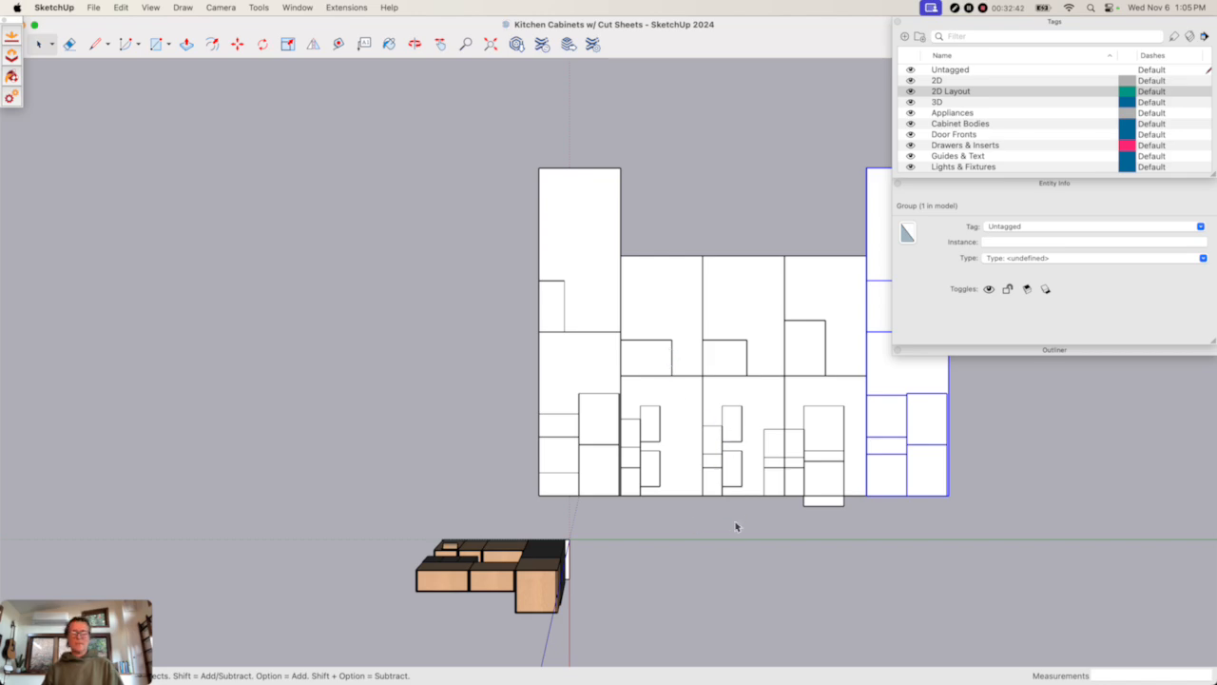
# - Examine the relocated layouts up close, selecting the drawer base cabinet's layout group and the neighbouring one to check how each is grouped
pyautogui.moveTo(736, 527); pyautogui.dragTo(622, 429, button='middle')
pyautogui.scroll(5, 613, 418)
pyautogui.scroll(-5, 618, 425)
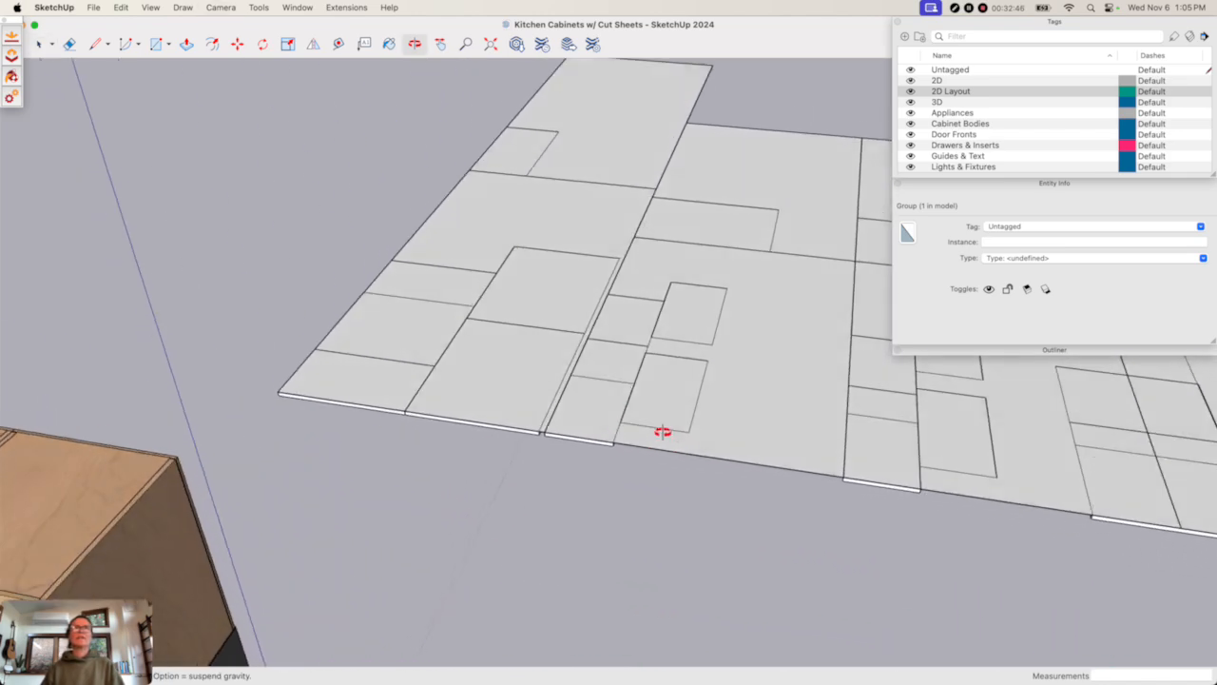
pyautogui.scroll(5, 641, 386)
pyautogui.moveTo(628, 424); pyautogui.dragTo(685, 472, button='middle')
pyautogui.click(571, 202)
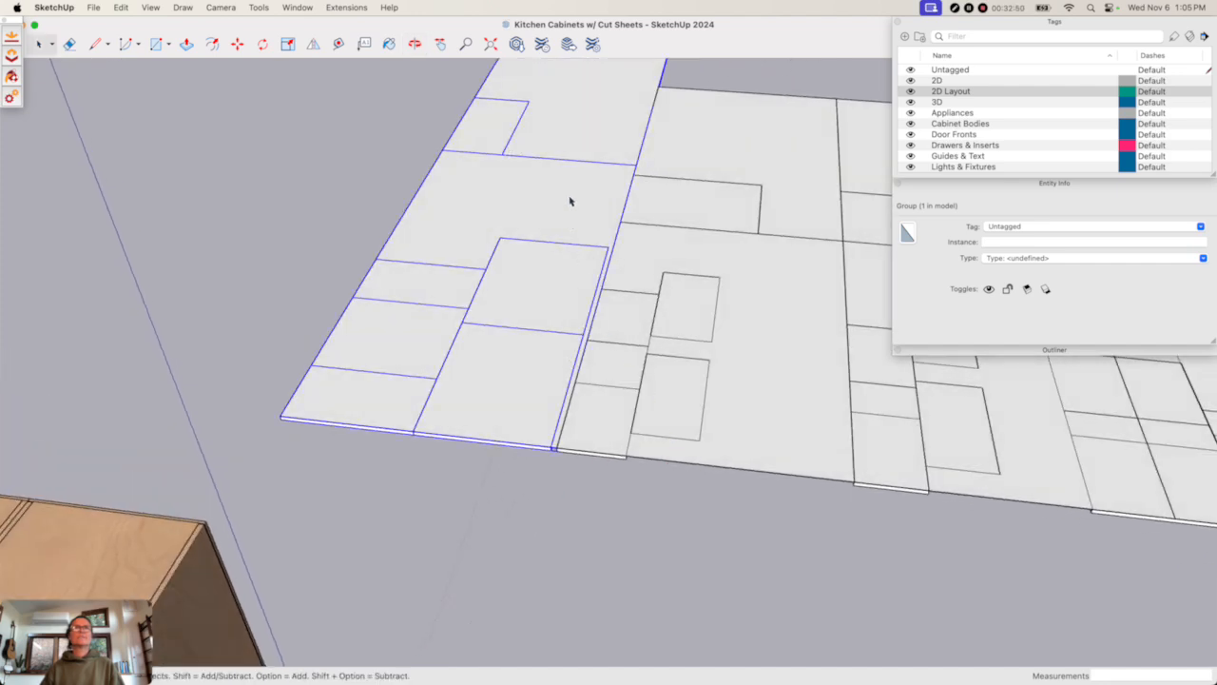
pyautogui.click(751, 270)
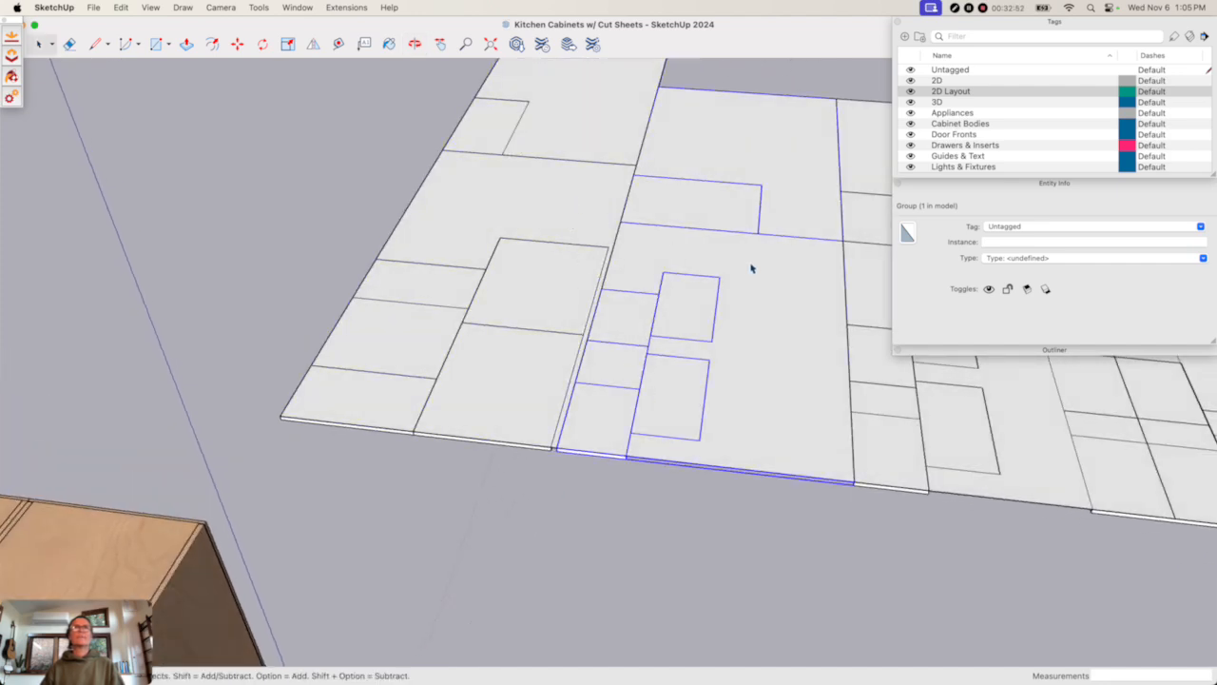
# - Open the layout group next to the drawer base cabinet's, enter its lower 3/4" Plywood sheet and select the sheet's long edge
pyautogui.doubleClick(763, 239)
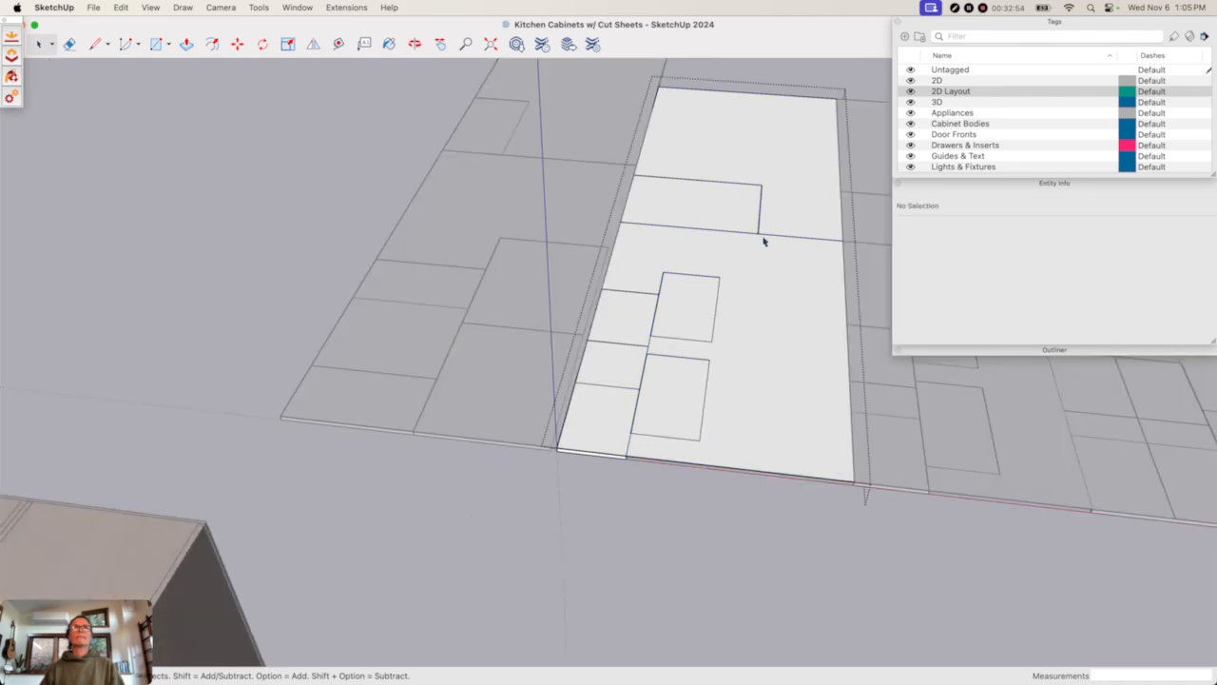
pyautogui.click(765, 238)
pyautogui.doubleClick(825, 297)
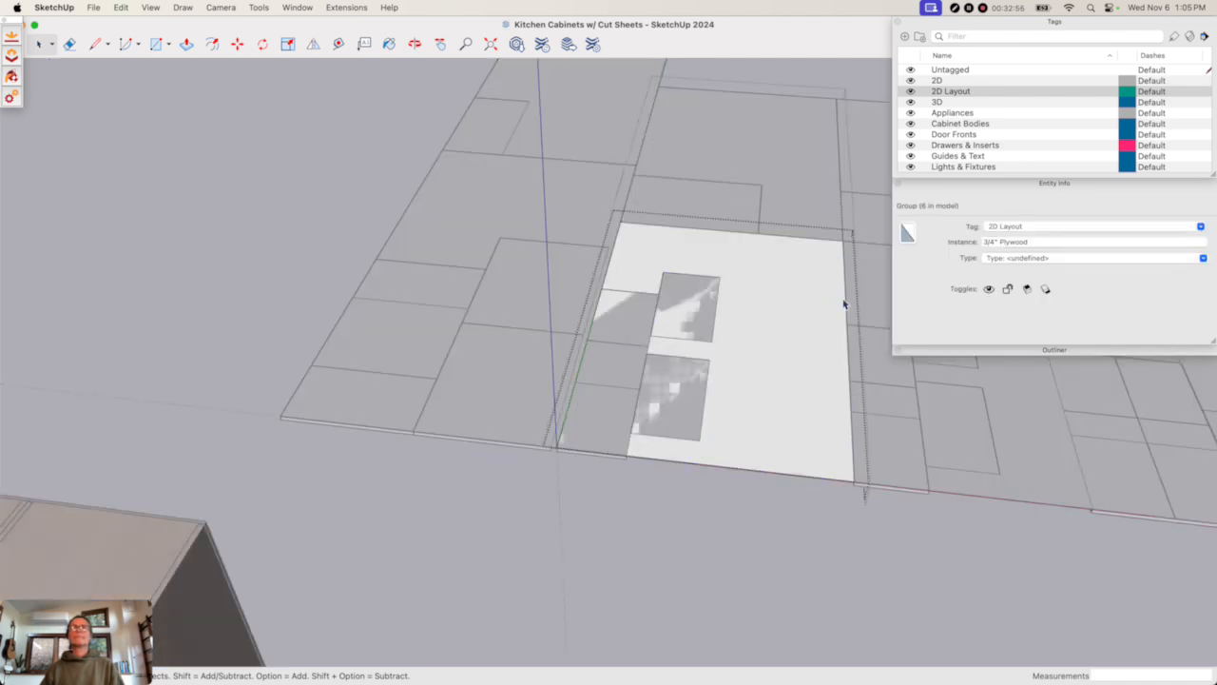
pyautogui.click(848, 310)
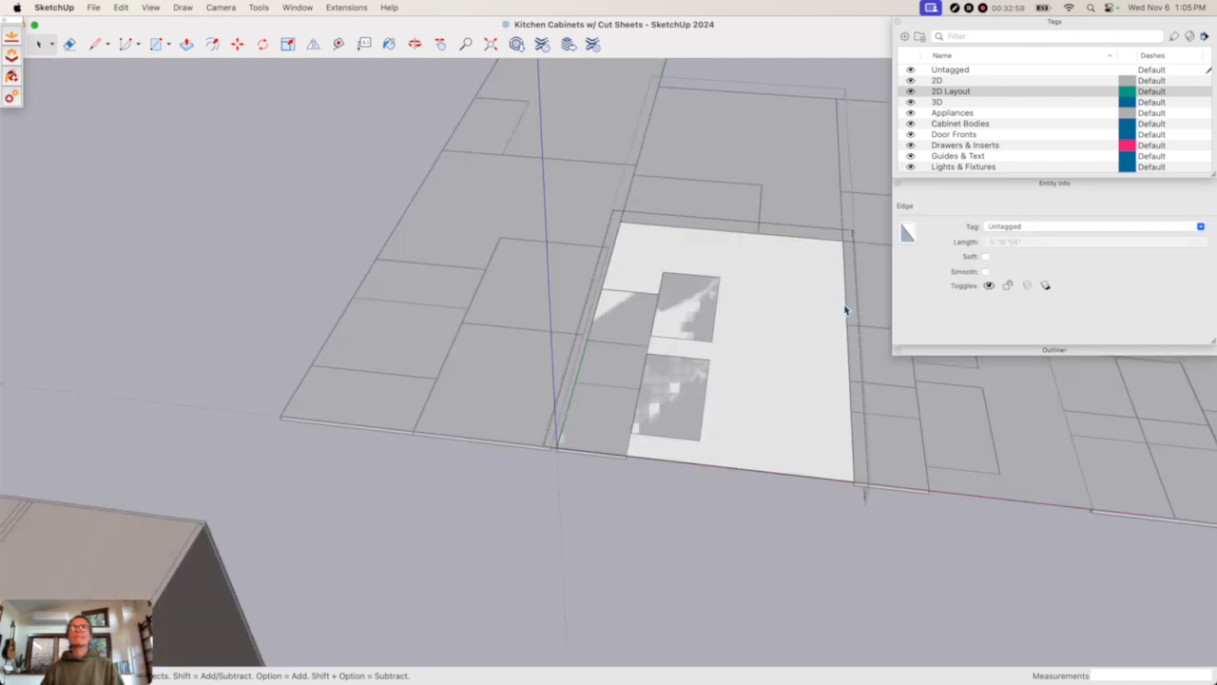
# - Close the open 3/4" Plywood sheet and select the three middle layout groups to examine how they sit in the row
pyautogui.click(701, 530)
pyautogui.scroll(-5, 685, 502)
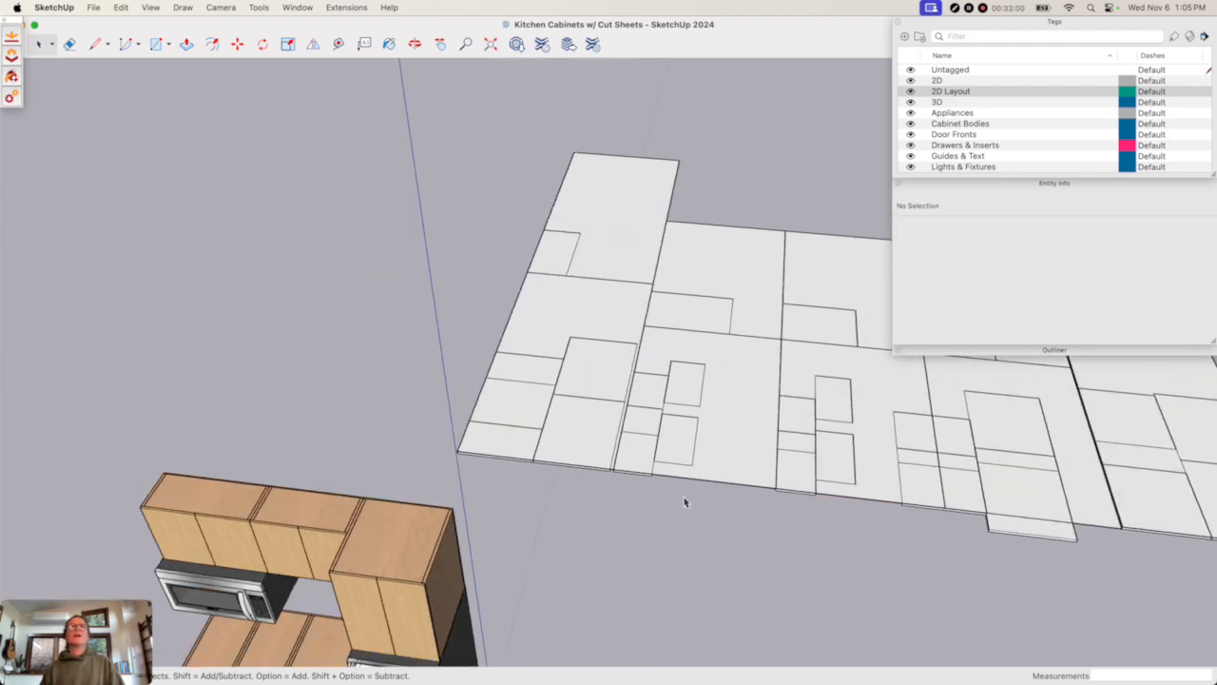
pyautogui.scroll(-2, 684, 502)
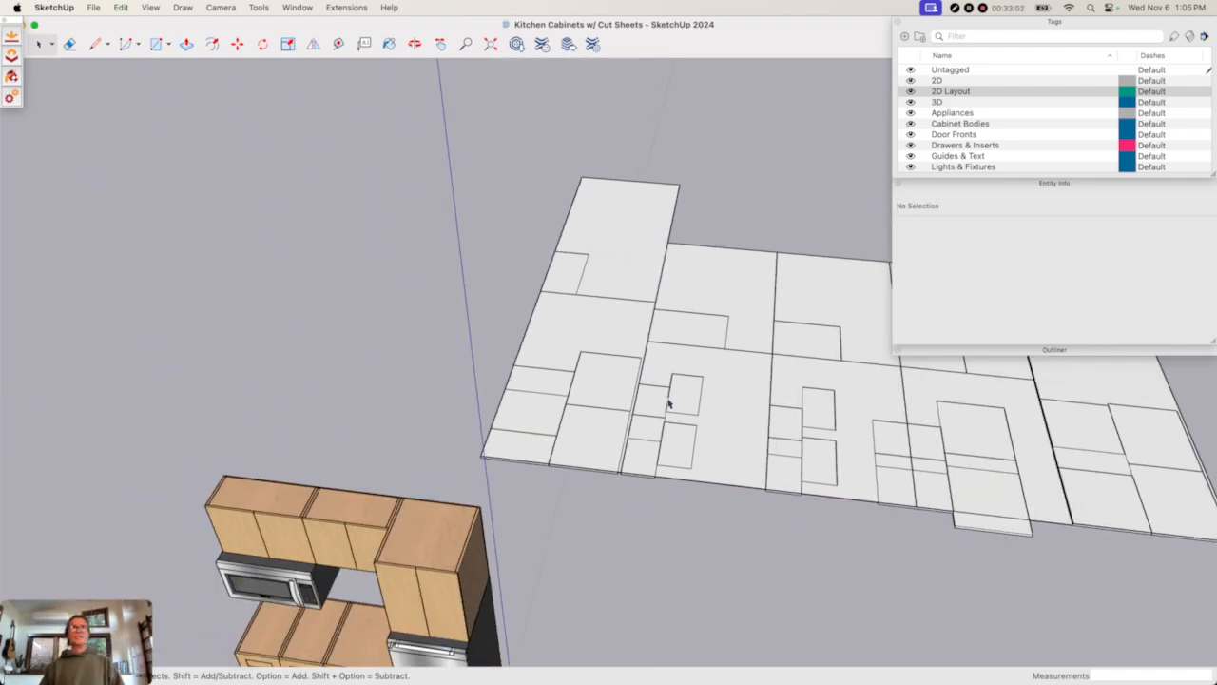
pyautogui.press('h')
pyautogui.moveTo(693, 403); pyautogui.dragTo(562, 348)
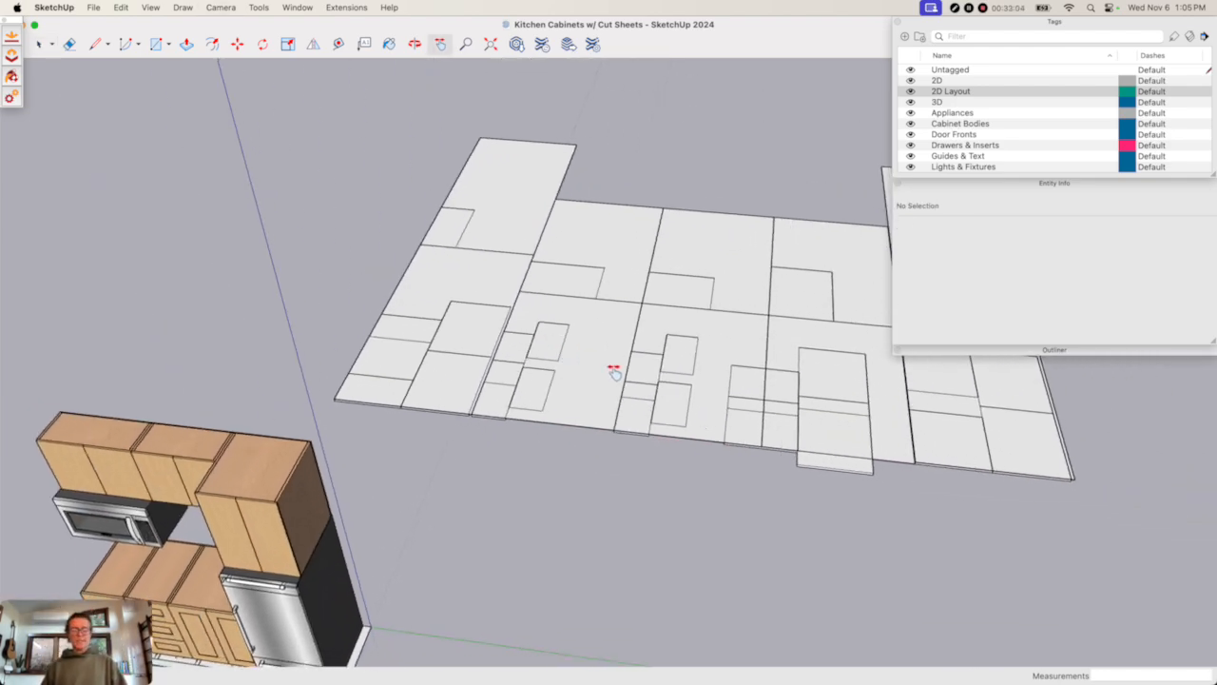
pyautogui.moveTo(613, 371); pyautogui.dragTo(677, 517, button='middle')
pyautogui.press('space')
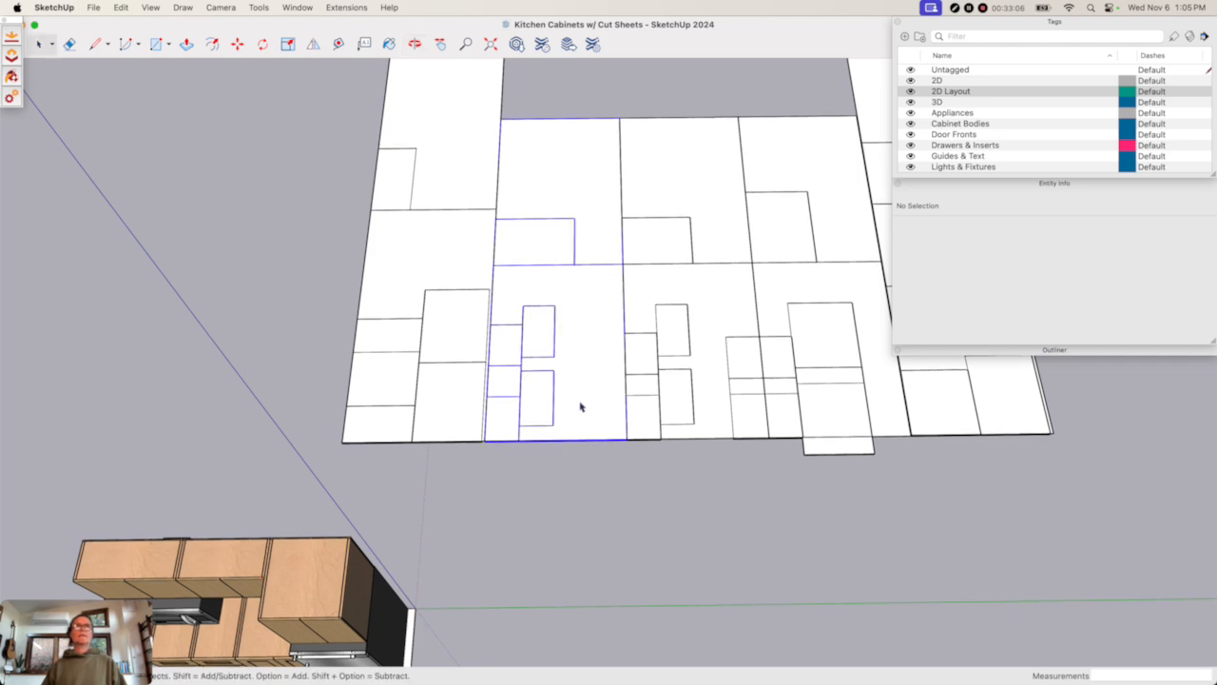
pyautogui.click(581, 407)
pyautogui.keyDown('shift'); pyautogui.click(694, 376); pyautogui.keyUp('shift')
pyautogui.keyDown('shift'); pyautogui.click(837, 355); pyautogui.keyUp('shift')
pyautogui.scroll(-1, 766, 362)
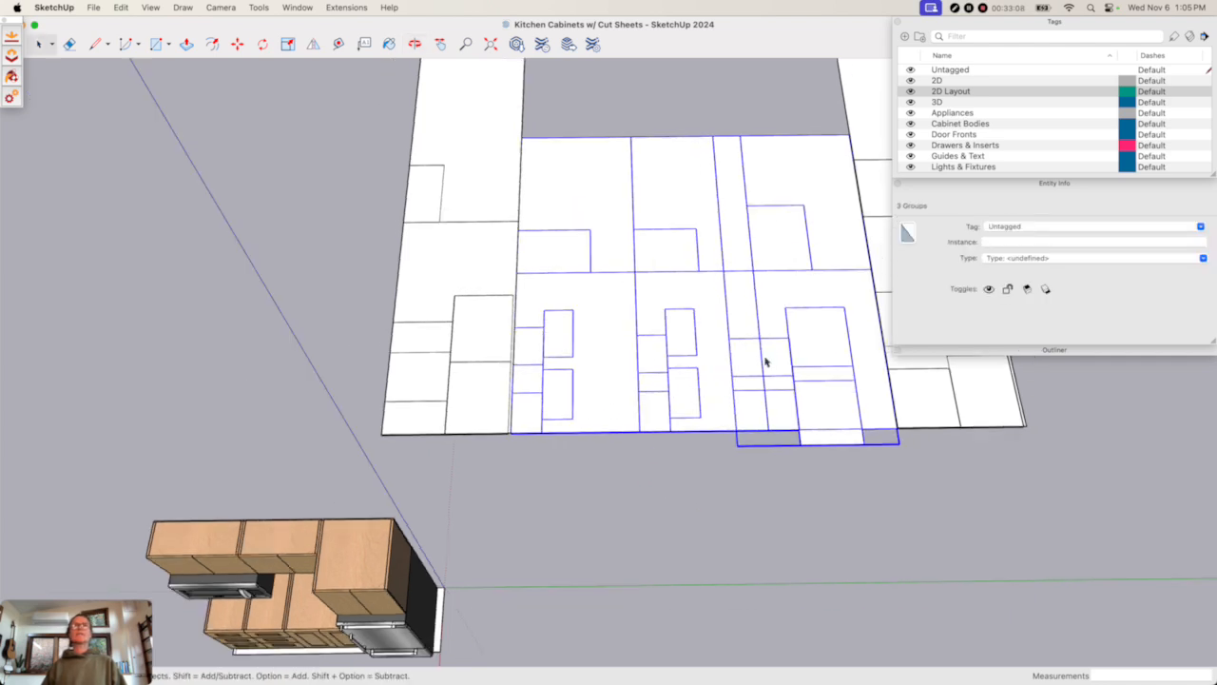
pyautogui.scroll(-2, 766, 361)
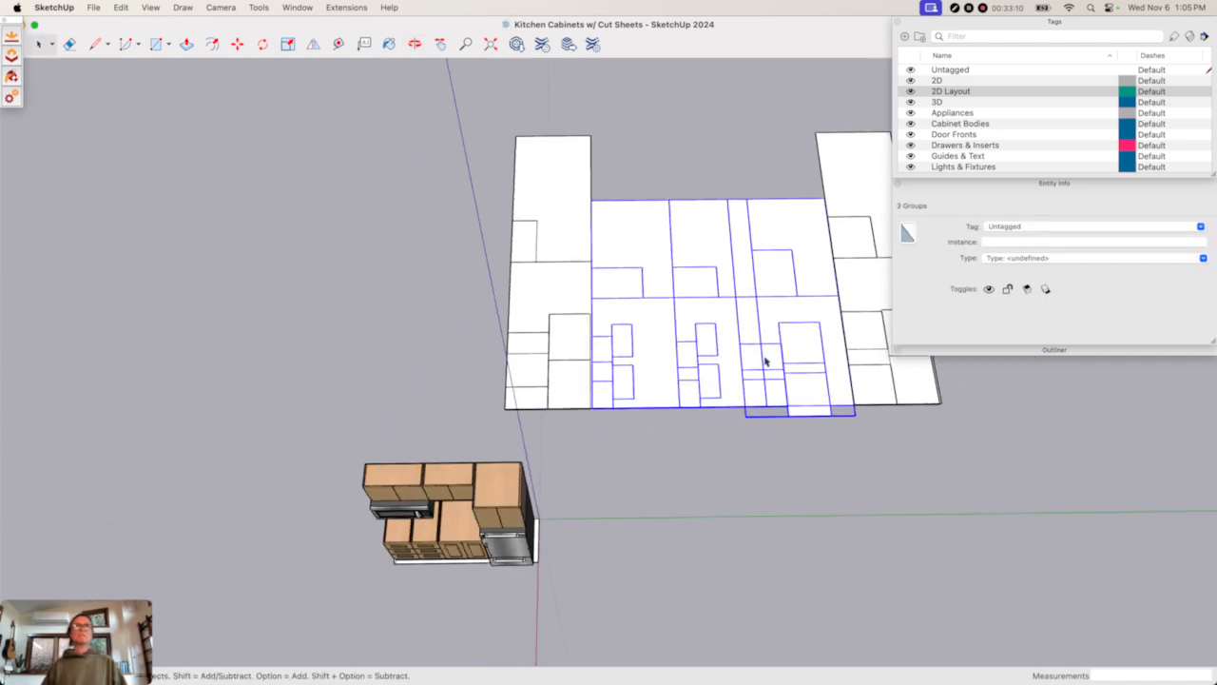
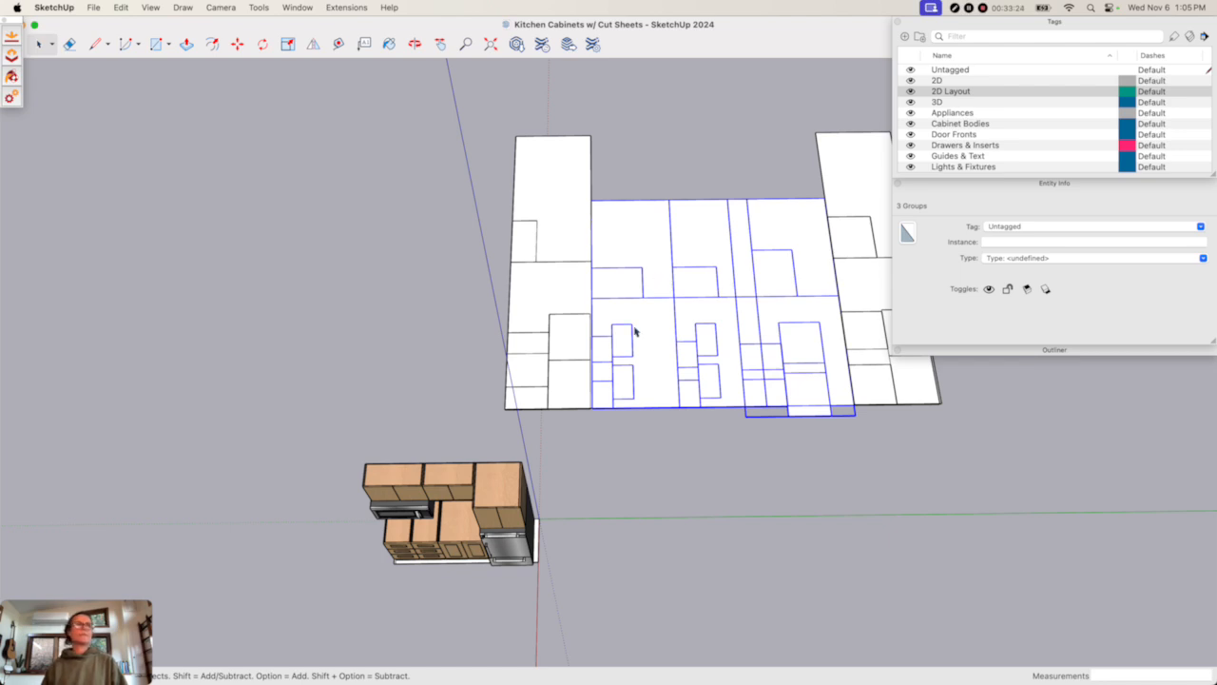
# - Clear the layout selection, view the source cabinets in the Dynamic Cabinets w/ Cut Sheets model with nothing selected, and return to the kitchen model
pyautogui.click(652, 497)
pyautogui.press('super+grave')
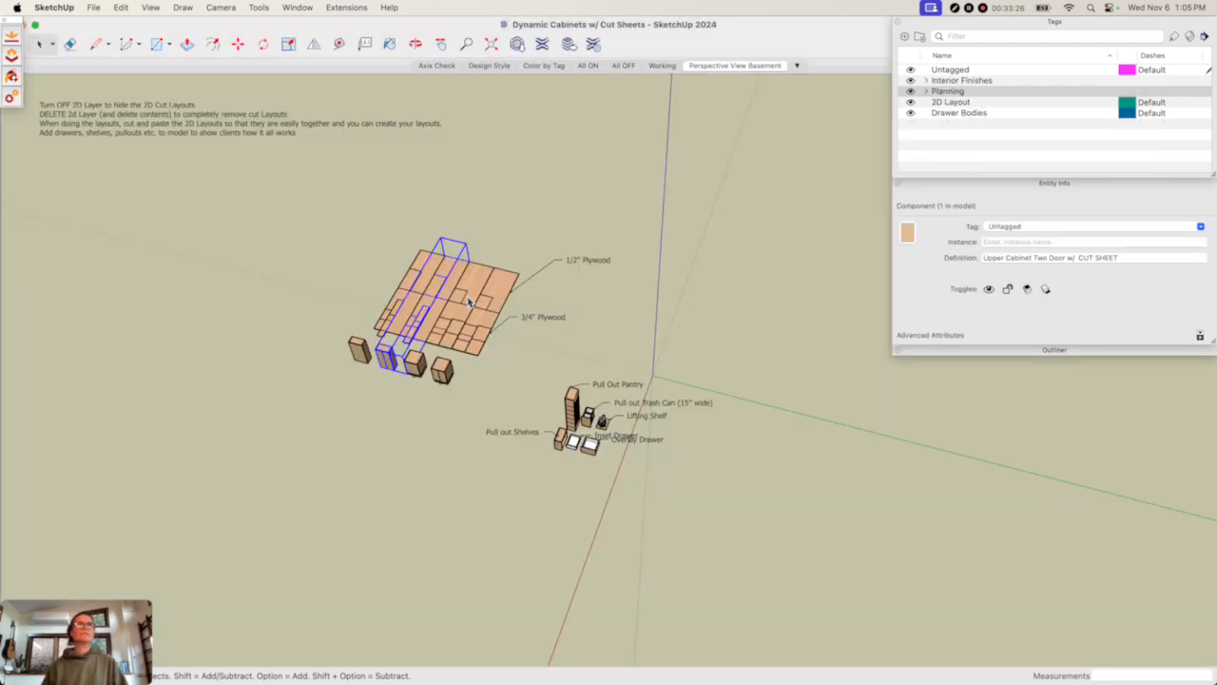
pyautogui.scroll(3, 456, 297)
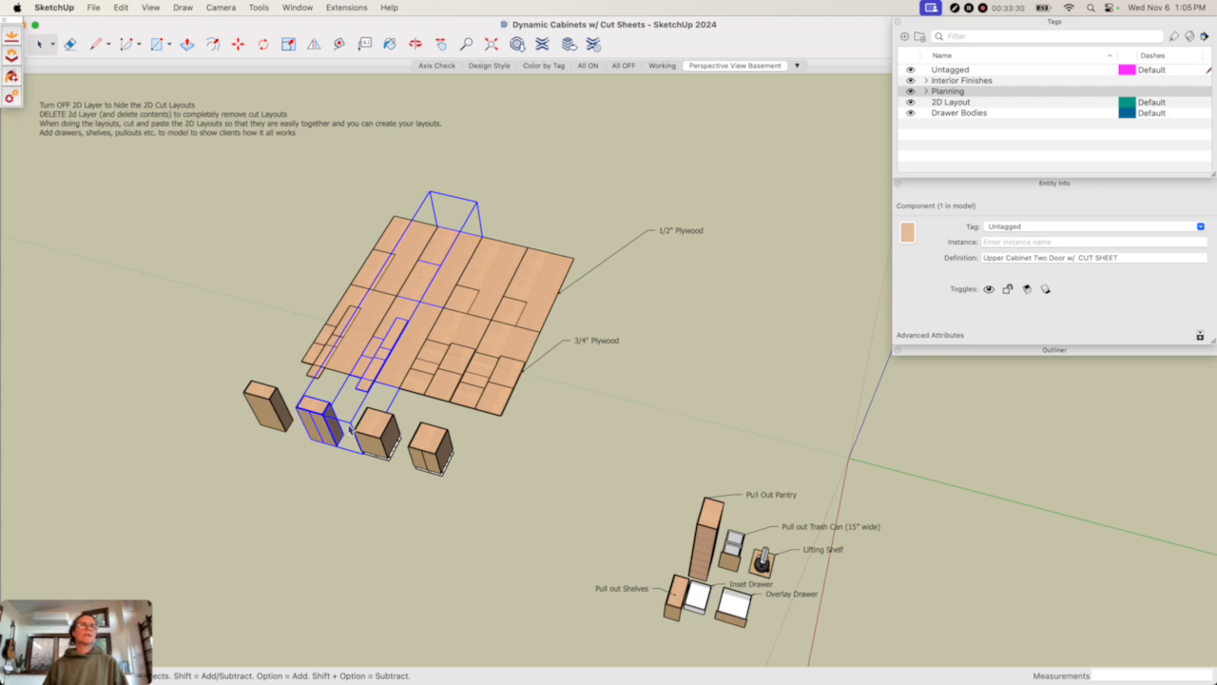
pyautogui.click(544, 467)
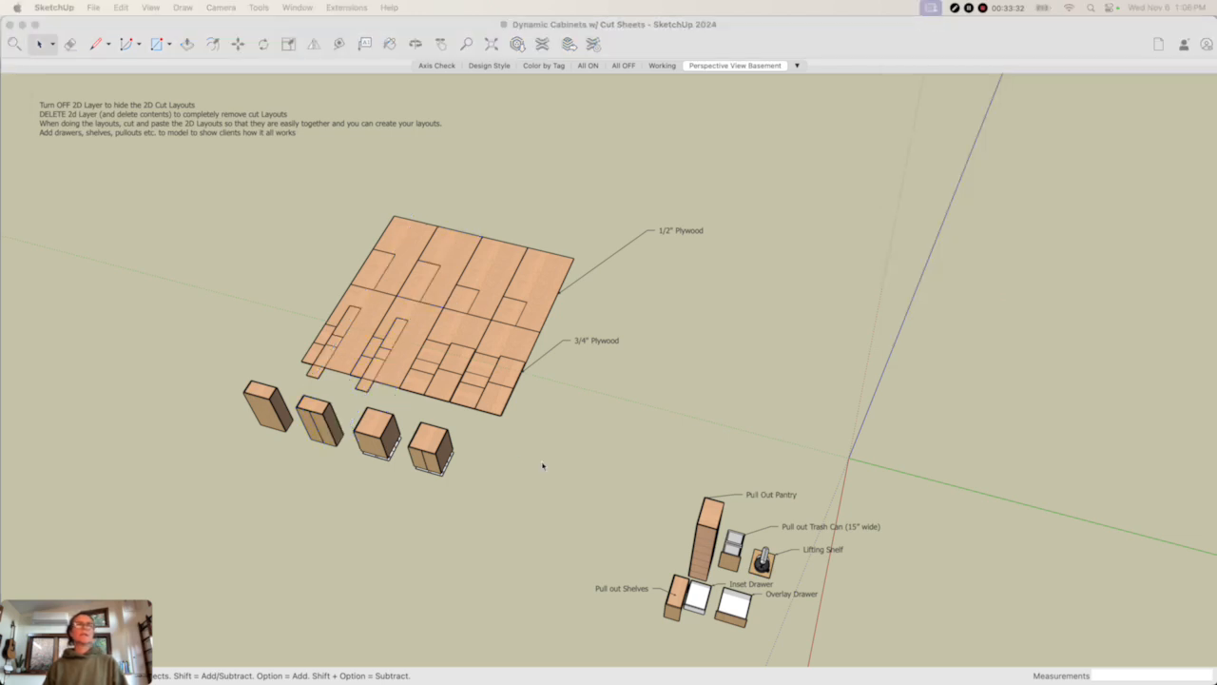
pyautogui.click(543, 466)
pyautogui.press('super+grave')
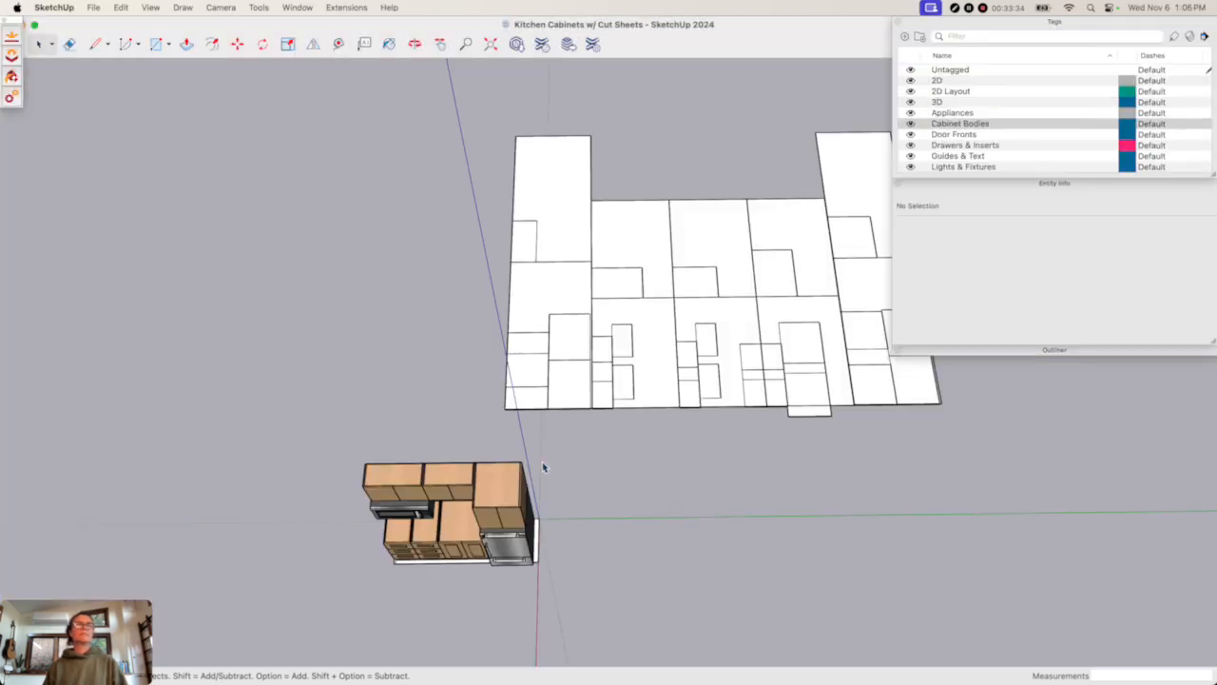
# - Undo the layout relocations back to when the upper cabinet above the fridge was open with its layout still inside
pyautogui.press('super+z')
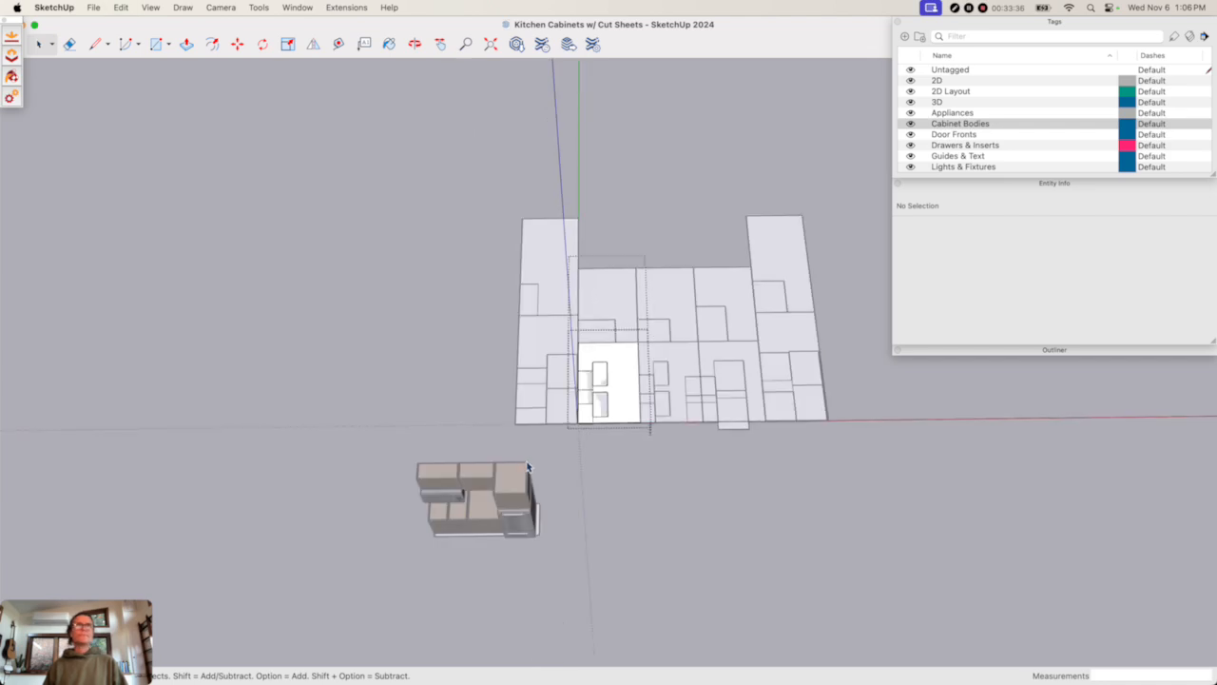
pyautogui.press('super+z')
pyautogui.press('super+z')
pyautogui.press('super+z')
pyautogui.press('super+z')
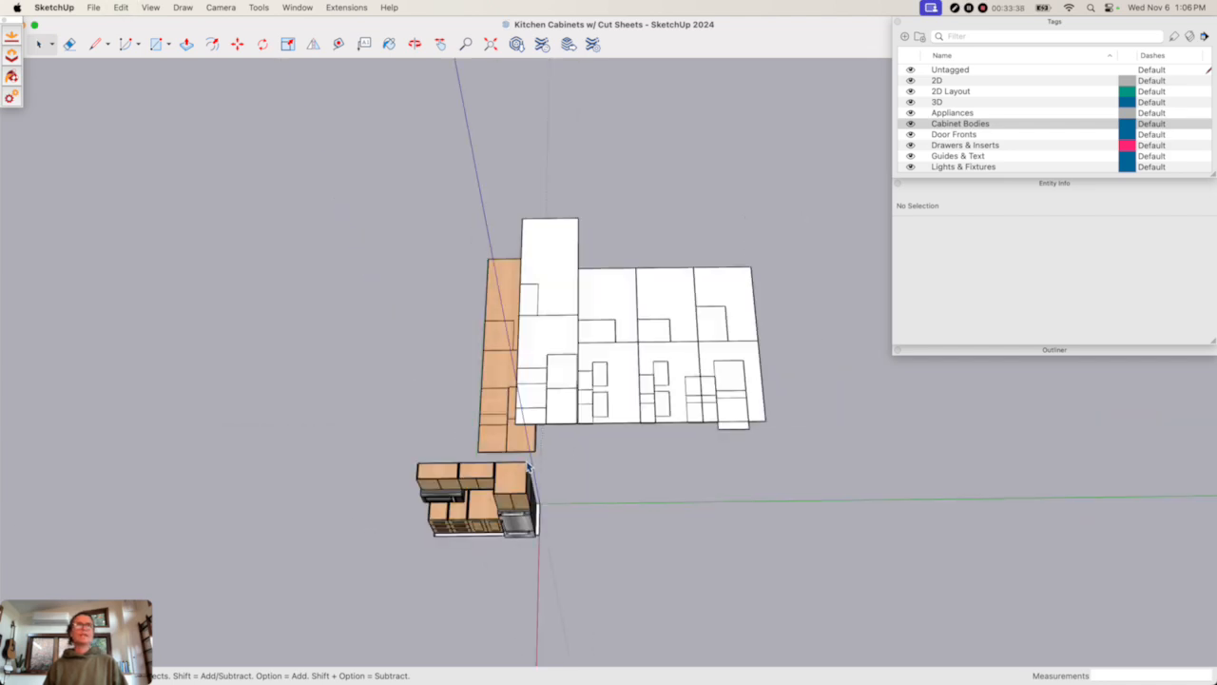
pyautogui.press('super+z')
pyautogui.press('super+z')
pyautogui.press('super+z')
pyautogui.press('super+z')
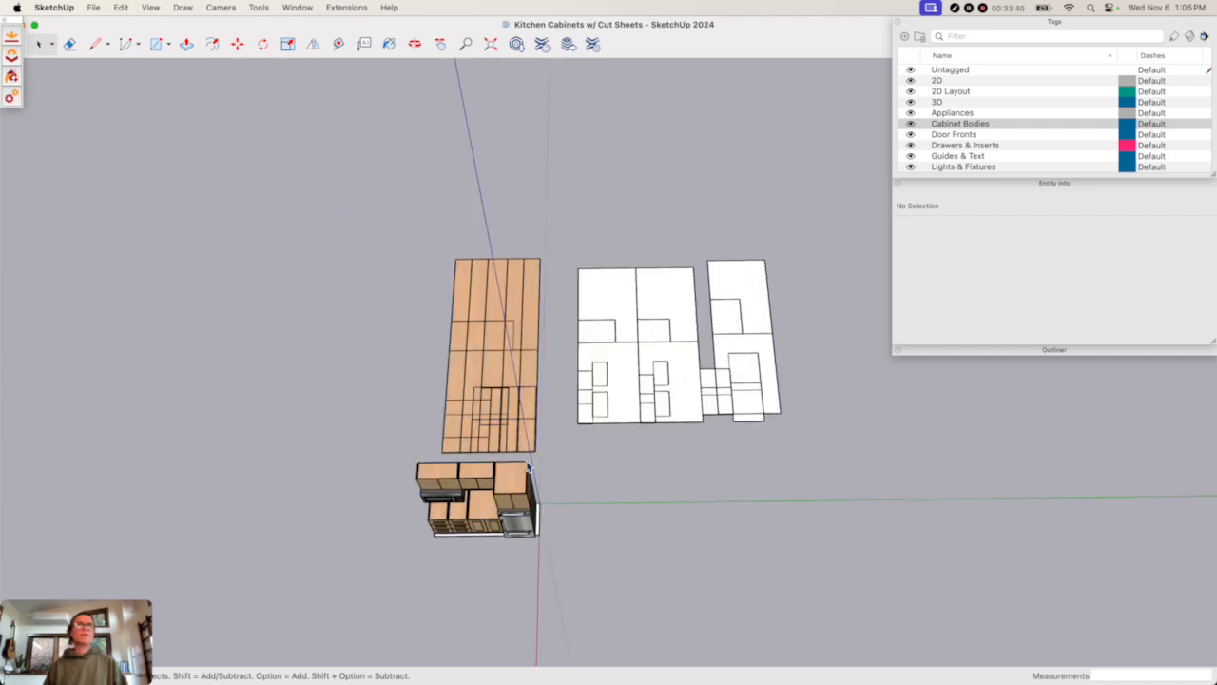
pyautogui.press('super+z')
pyautogui.press('super+z')
pyautogui.press('super+z')
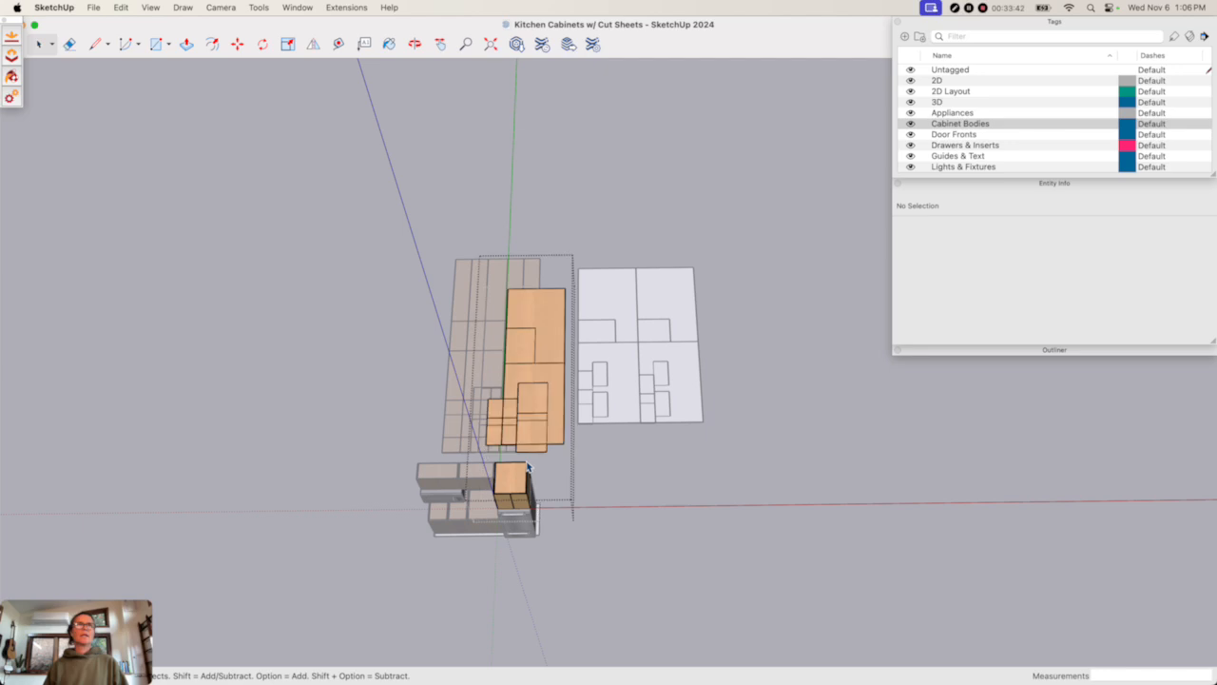
# - Redo the edits until the third upper cabinet layout is back in the row, and select the two-door base cabinet with its layout
pyautogui.press('shift+super+z')
pyautogui.press('shift+super+z')
pyautogui.press('shift+super+z')
pyautogui.press('shift+super+z')
pyautogui.press('shift+super+z')
pyautogui.press('shift+super+z')
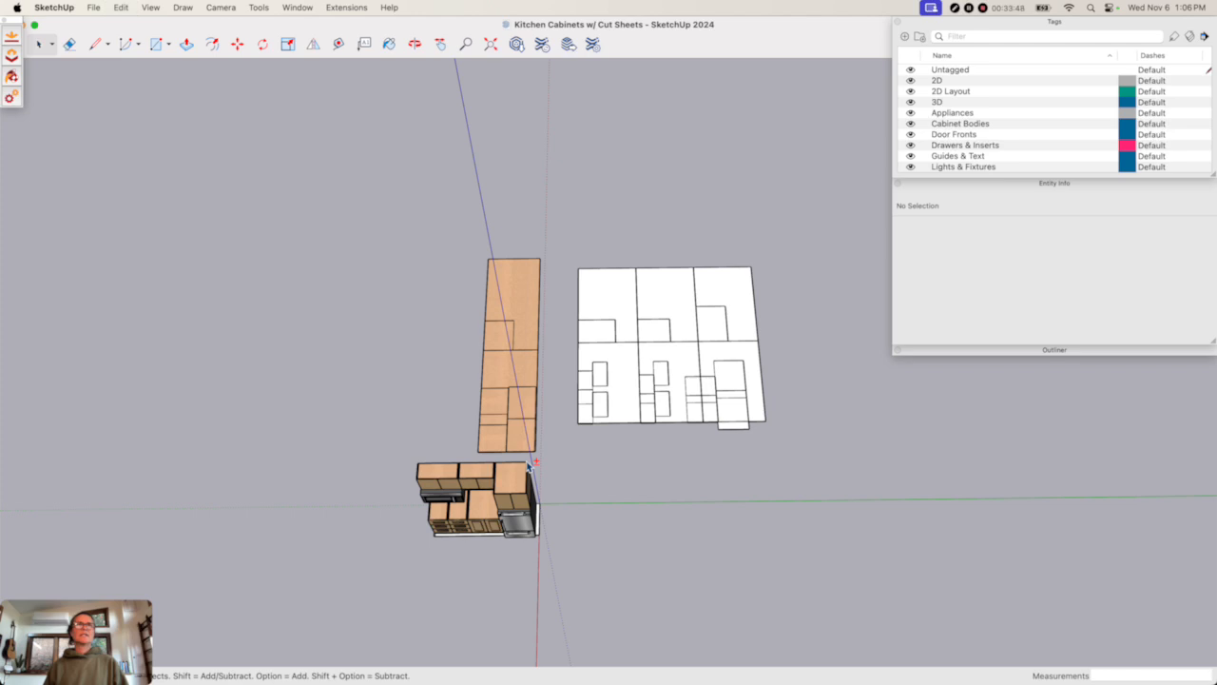
pyautogui.click(506, 391)
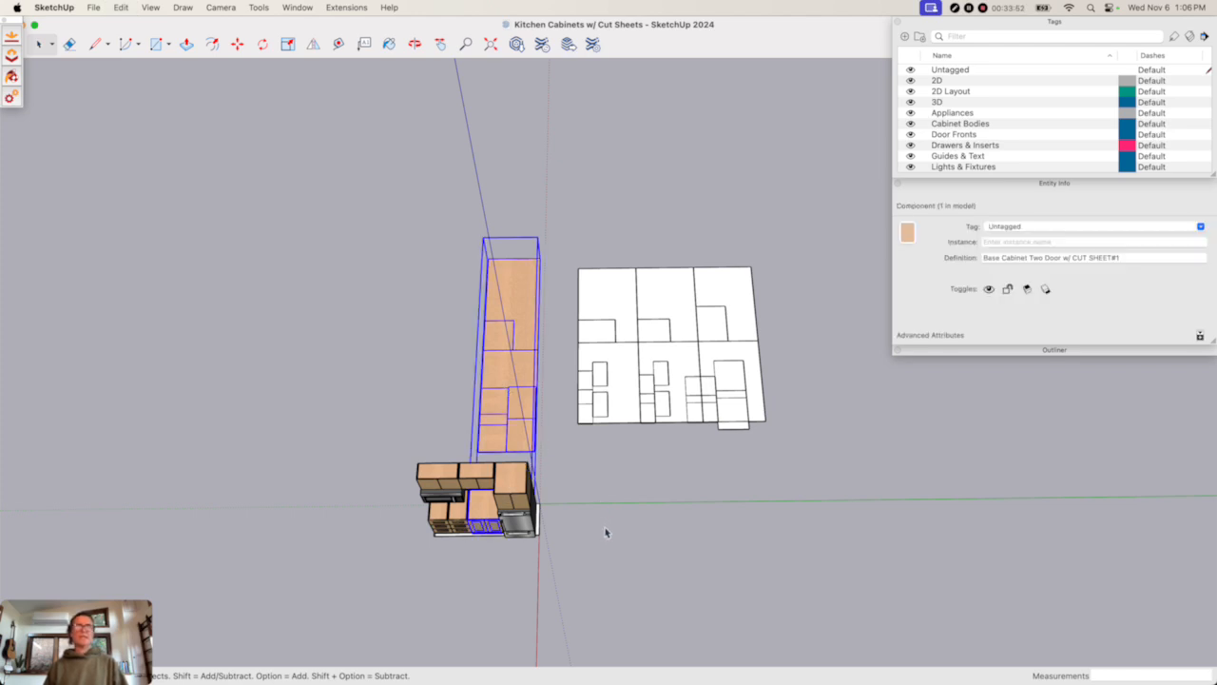
# - Redo the remaining cuts, pastes and moves until all five cabinet layouts are back in the aligned row
pyautogui.press('super+z')
pyautogui.press('super+z')
pyautogui.press('super+z')
pyautogui.press('super+z')
pyautogui.press('super+z')
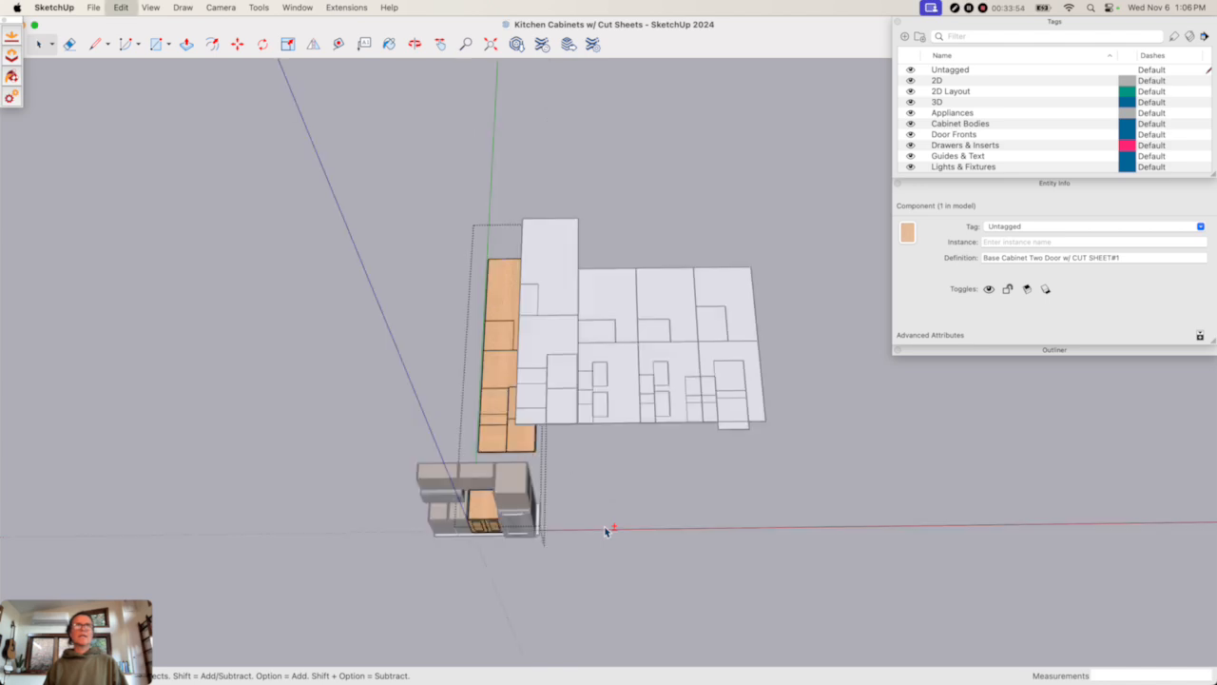
pyautogui.press('super+z')
pyautogui.press('super+z')
pyautogui.press('super+z')
pyautogui.press('super+z')
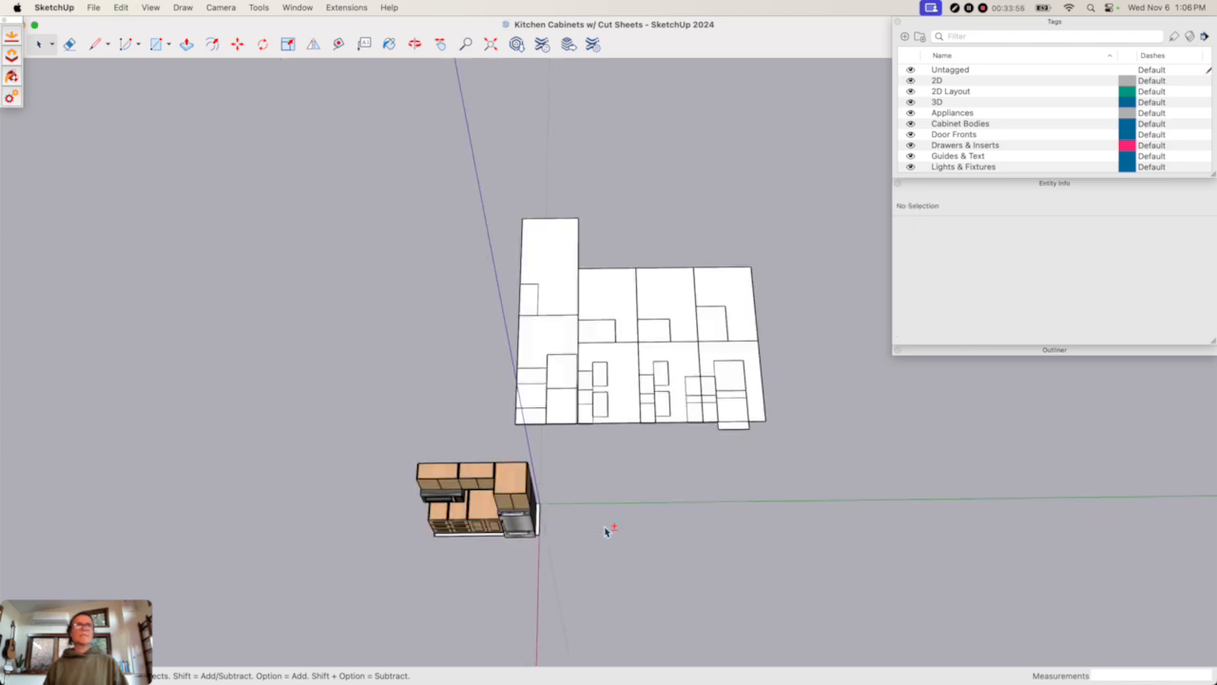
pyautogui.press('super+z')
pyautogui.press('super+z')
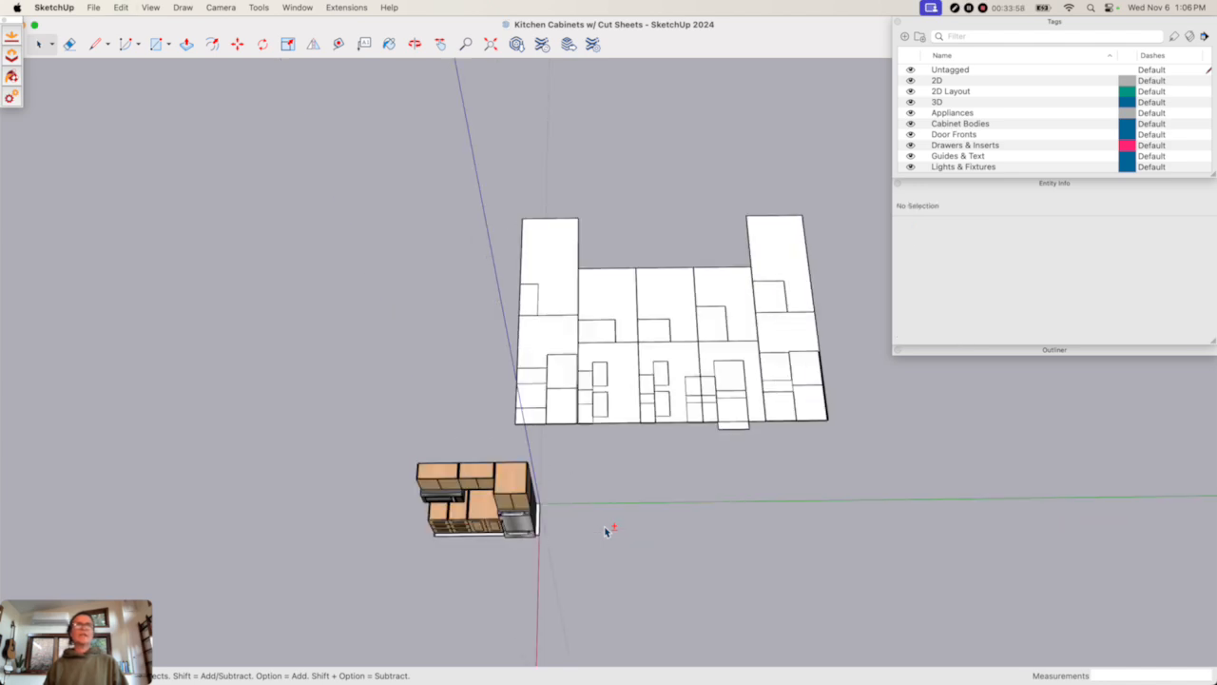
# - Switch to the Dynamic Cabinets w/ Cut Sheets model and open the Component Options of the two-door upper cabinet
pyautogui.click(626, 360)
pyautogui.click(697, 505)
pyautogui.press('super+grave')
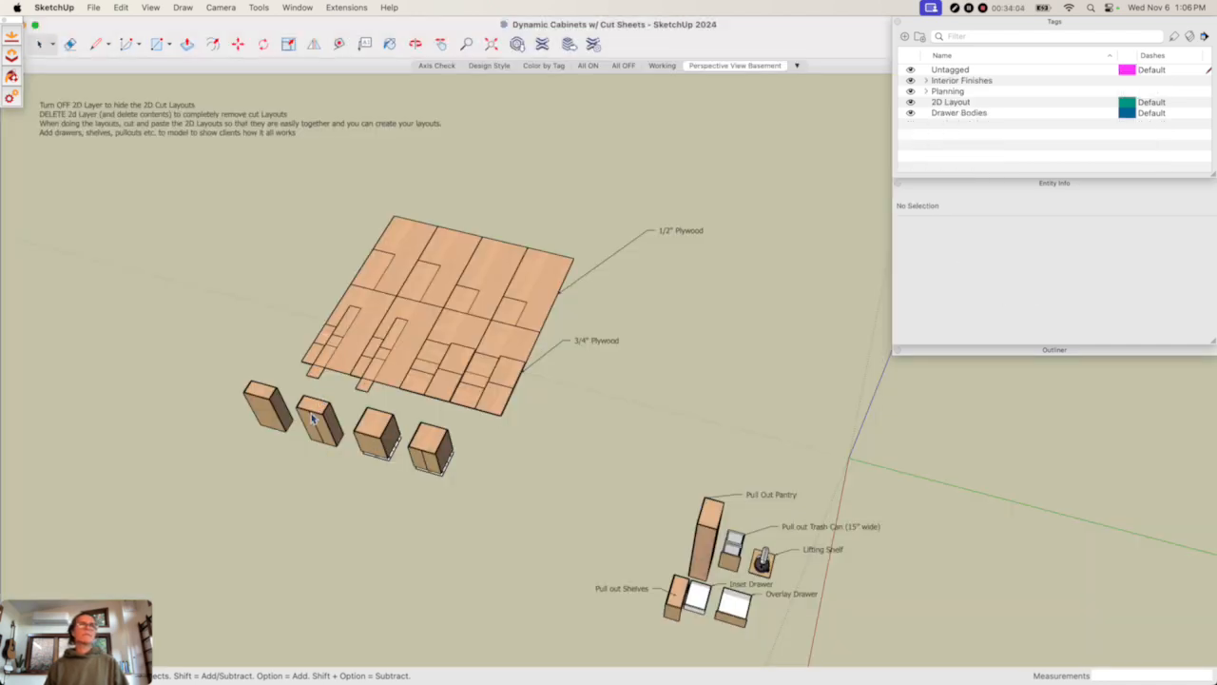
pyautogui.click(312, 418)
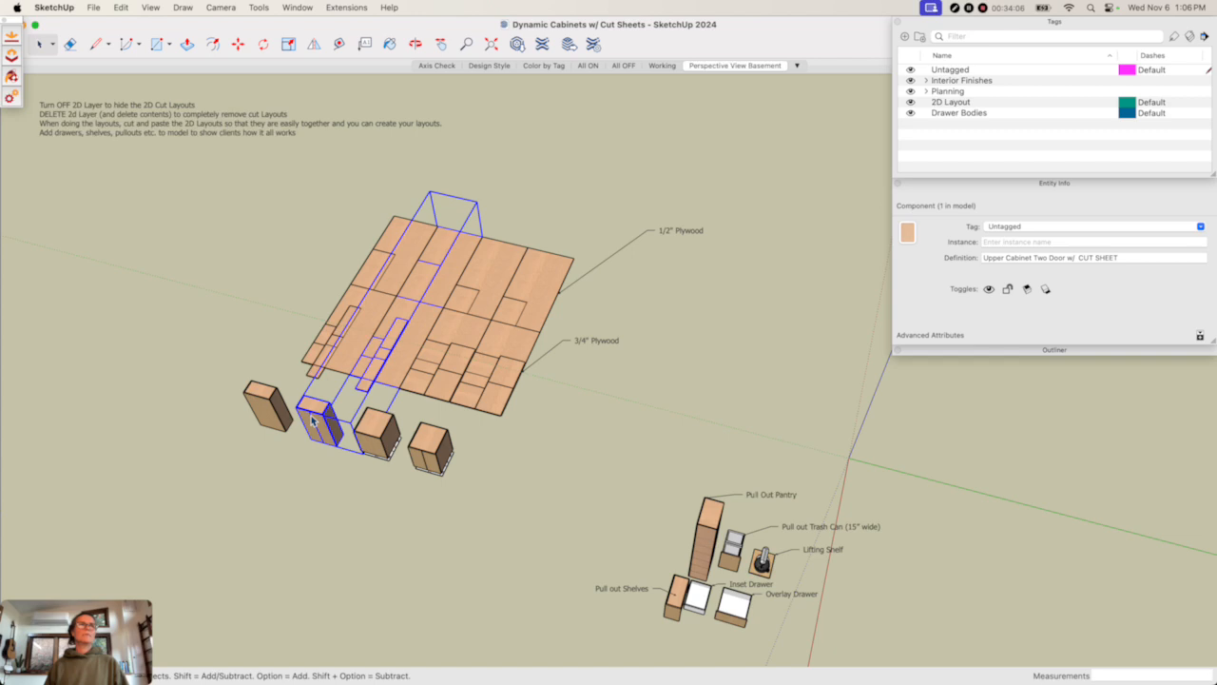
pyautogui.rightClick(314, 419)
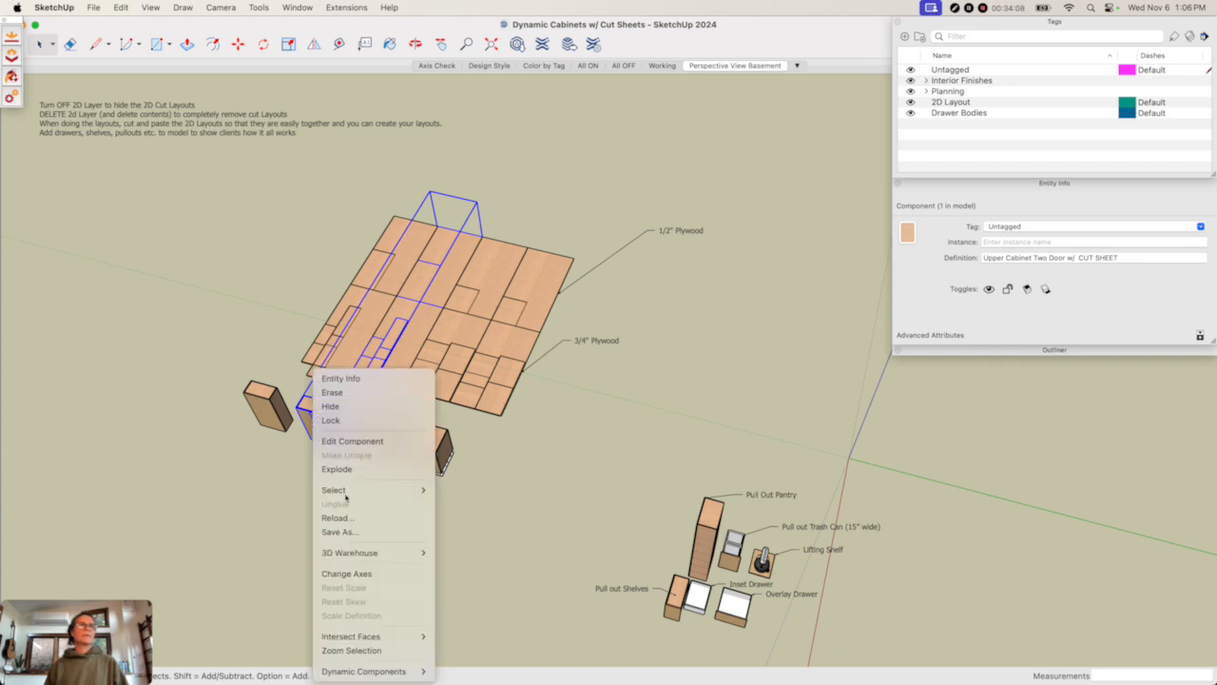
pyautogui.moveTo(379, 672)
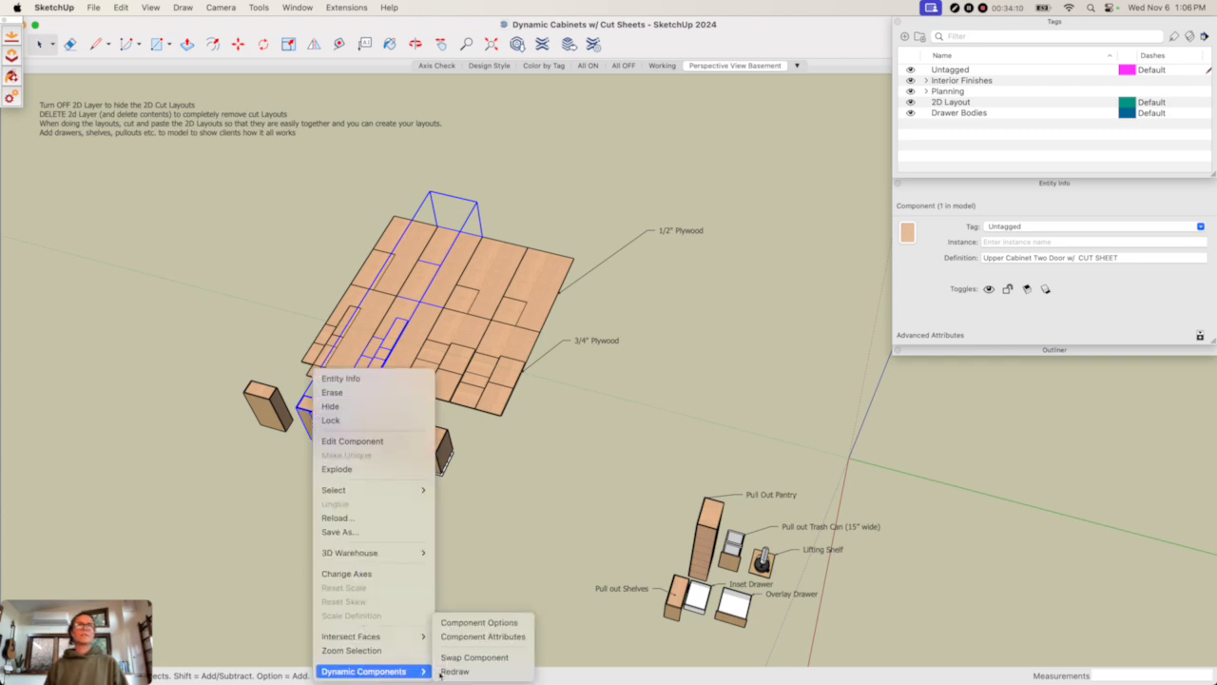
pyautogui.click(505, 621)
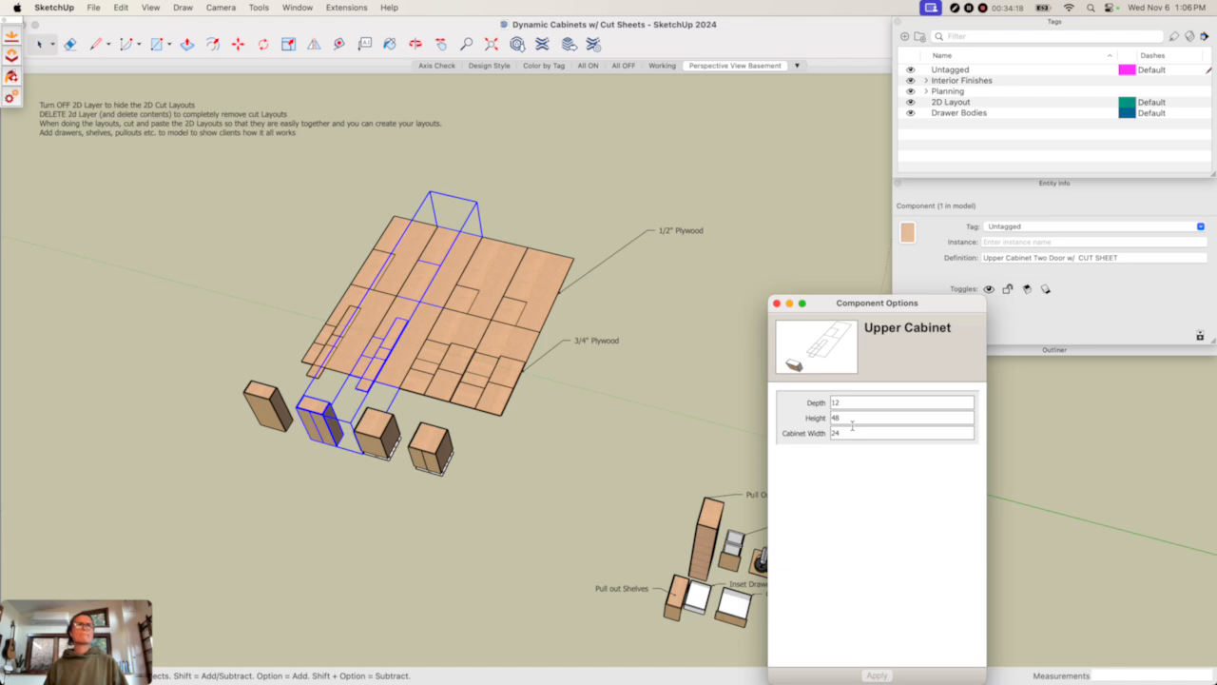
# - Return to the Kitchen Cabinets w/ Cut Sheets model and explode all five cabinet layout groups
pyautogui.press('super+grave')
pyautogui.press('super+grave')
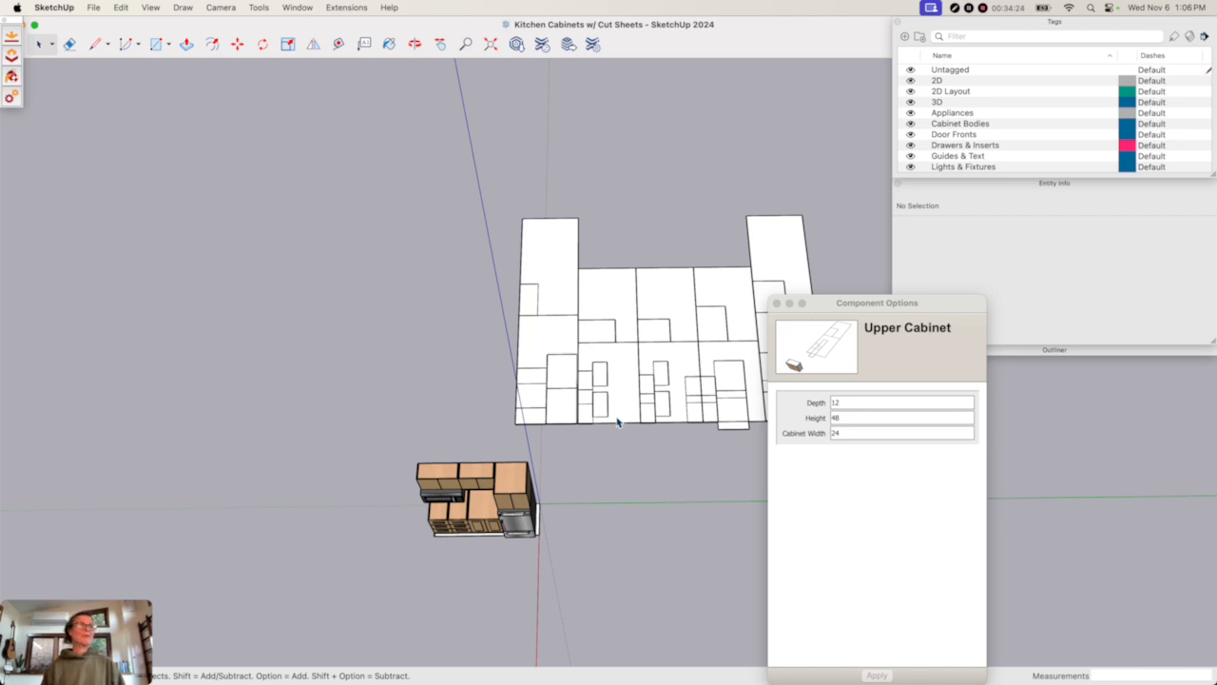
pyautogui.click(620, 302)
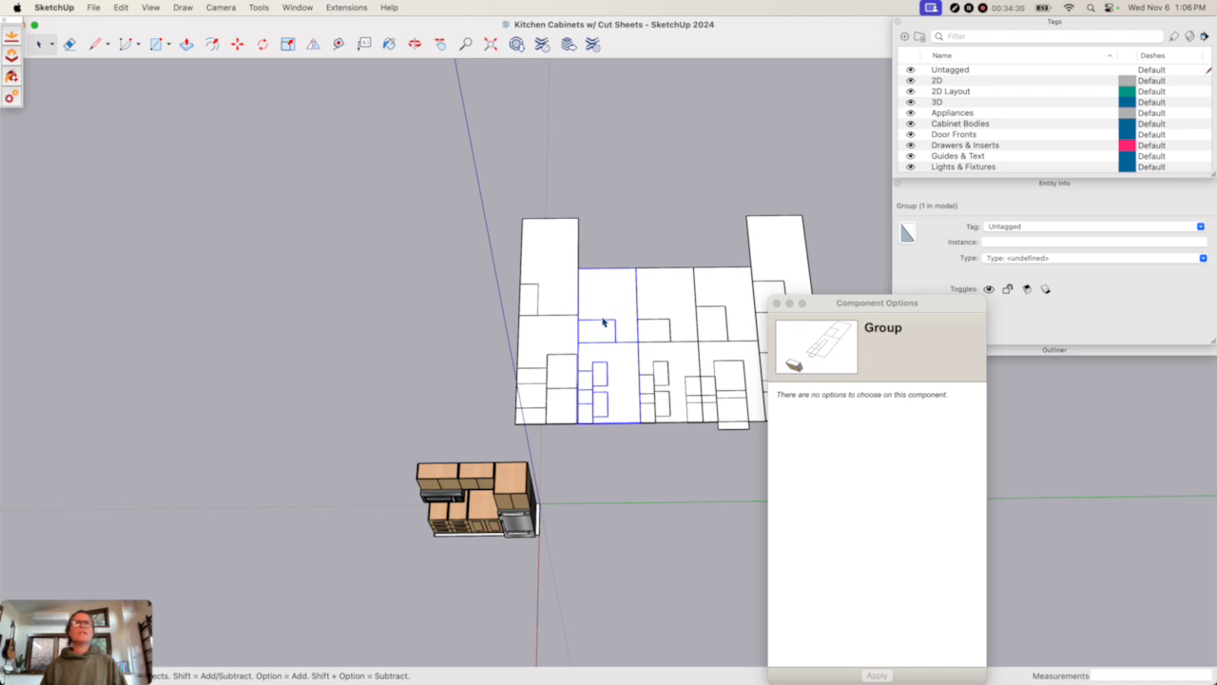
pyautogui.keyDown('alt'); pyautogui.click(642, 291); pyautogui.keyUp('alt')
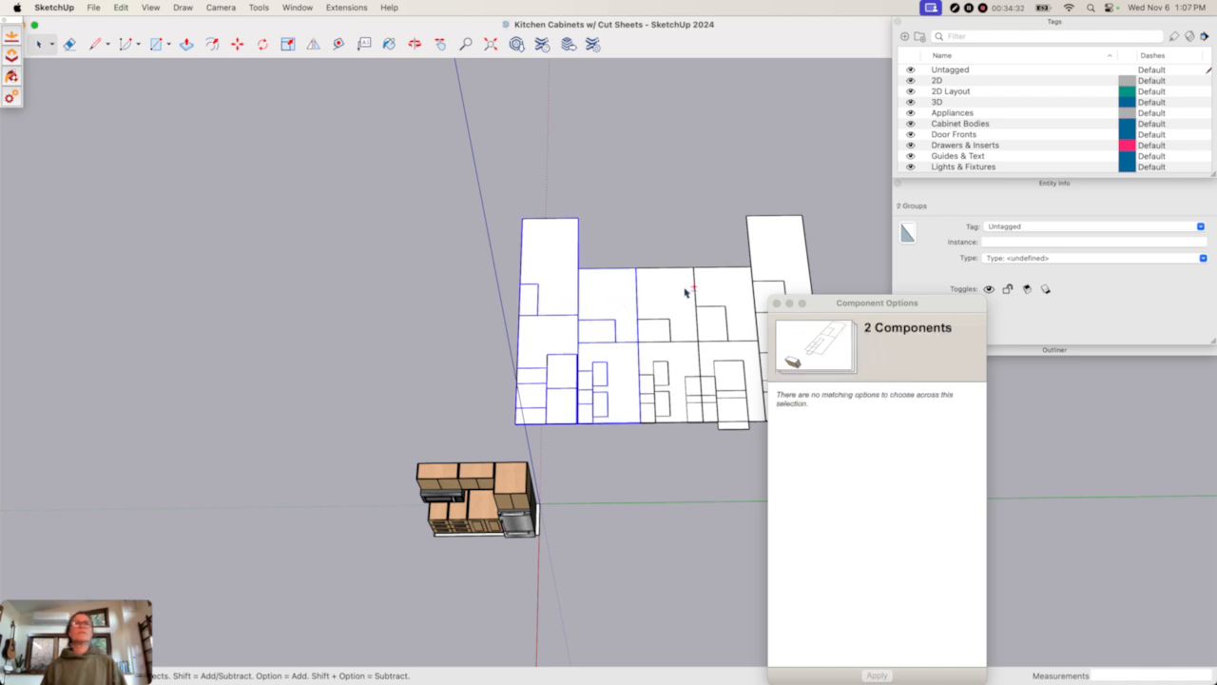
pyautogui.keyDown('alt'); pyautogui.click(708, 291); pyautogui.keyUp('alt')
pyautogui.keyDown('alt'); pyautogui.click(740, 295); pyautogui.keyUp('alt')
pyautogui.keyDown('alt'); pyautogui.click(774, 268); pyautogui.keyUp('alt')
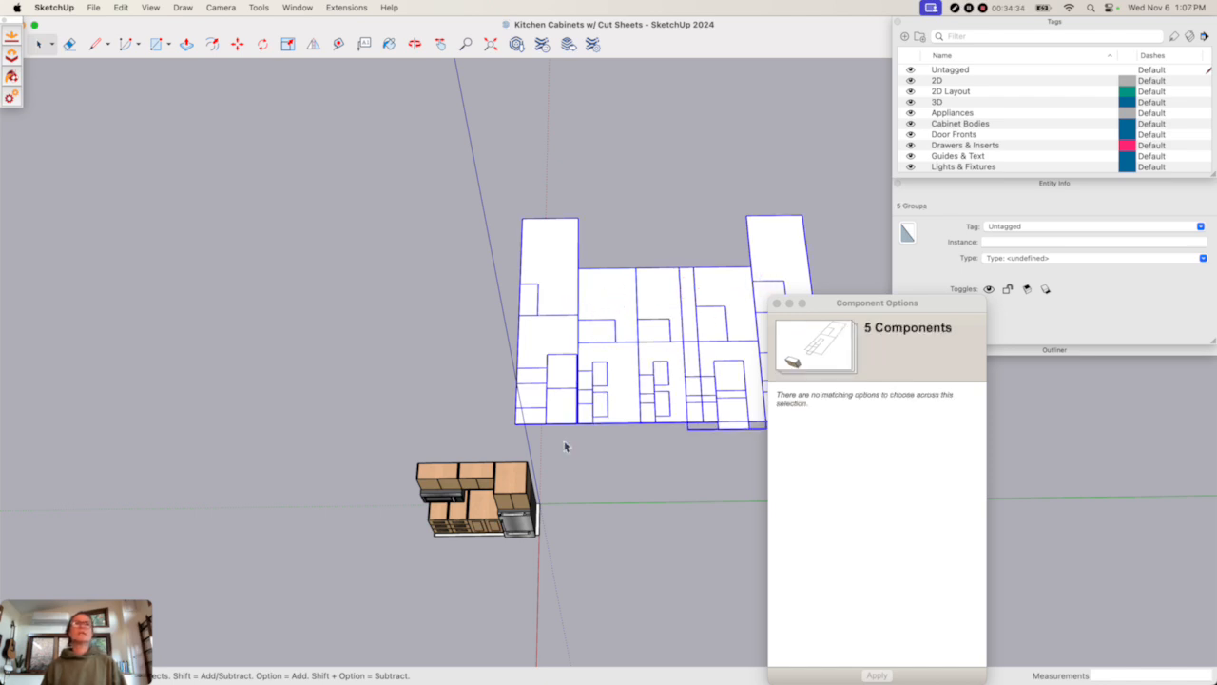
pyautogui.rightClick(645, 346)
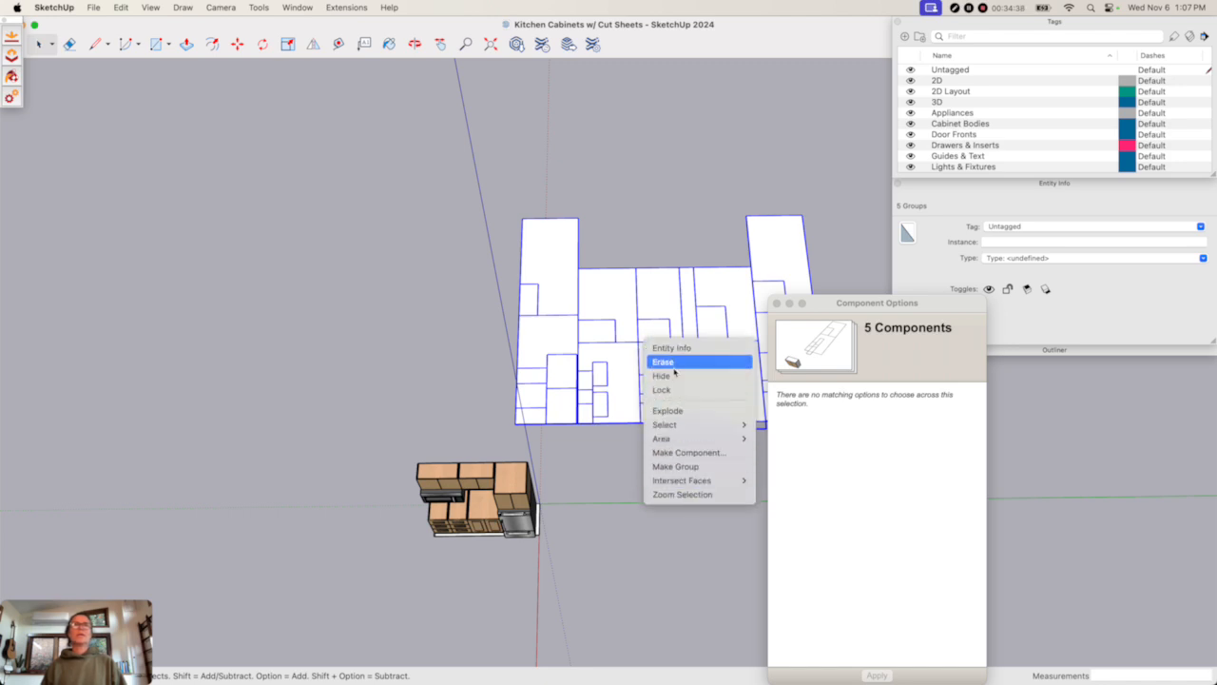
pyautogui.click(643, 463)
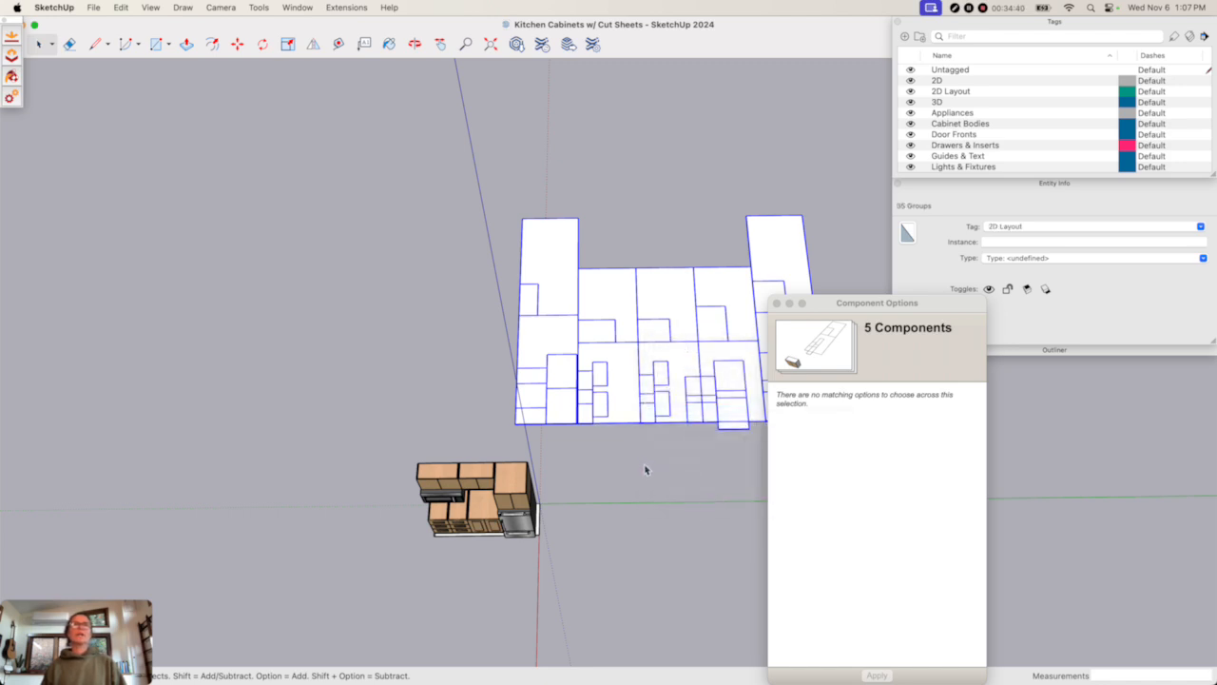
# - Select individual panels and the 3/4" Plywood sheet in the drawer base cabinet's layout to check that they are separate parts
pyautogui.click(647, 468)
pyautogui.click(575, 371)
pyautogui.click(533, 386)
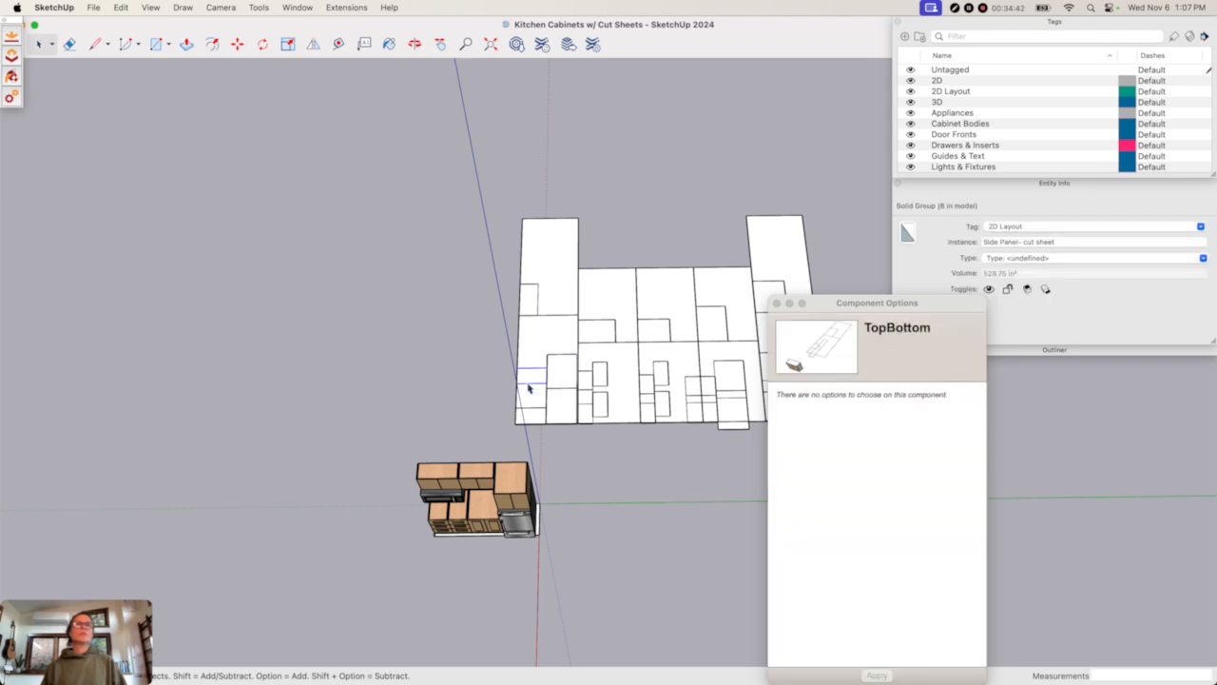
pyautogui.click(534, 381)
pyautogui.click(537, 412)
pyautogui.click(540, 407)
pyautogui.click(543, 381)
pyautogui.click(548, 327)
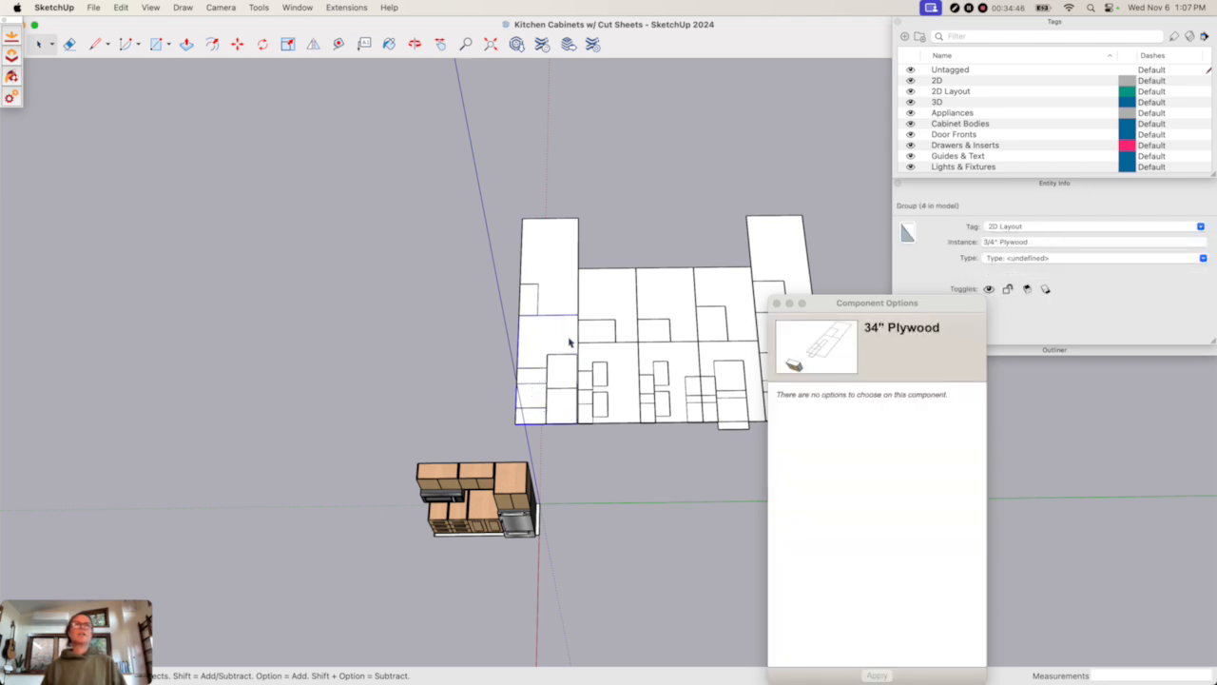
# - Move the top panel from the second cabinet layout onto the first 3/4" plywood sheet, directly above its outer column of panels
pyautogui.click(586, 389)
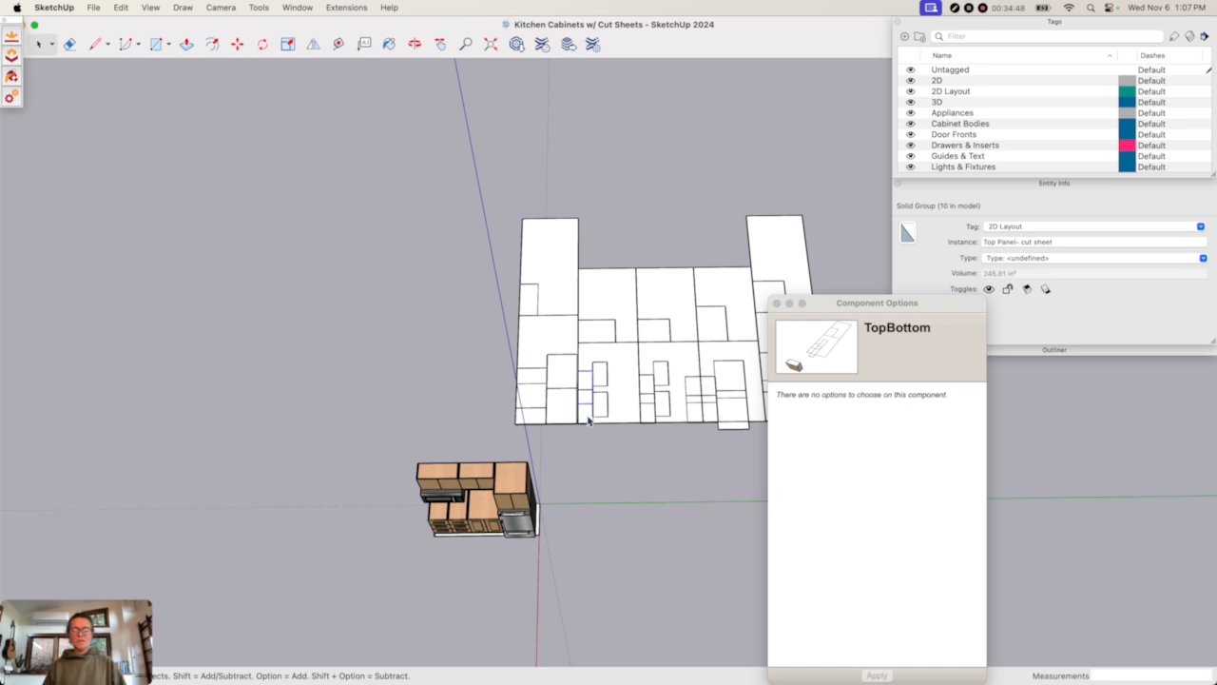
pyautogui.press('m')
pyautogui.scroll(3, 576, 411)
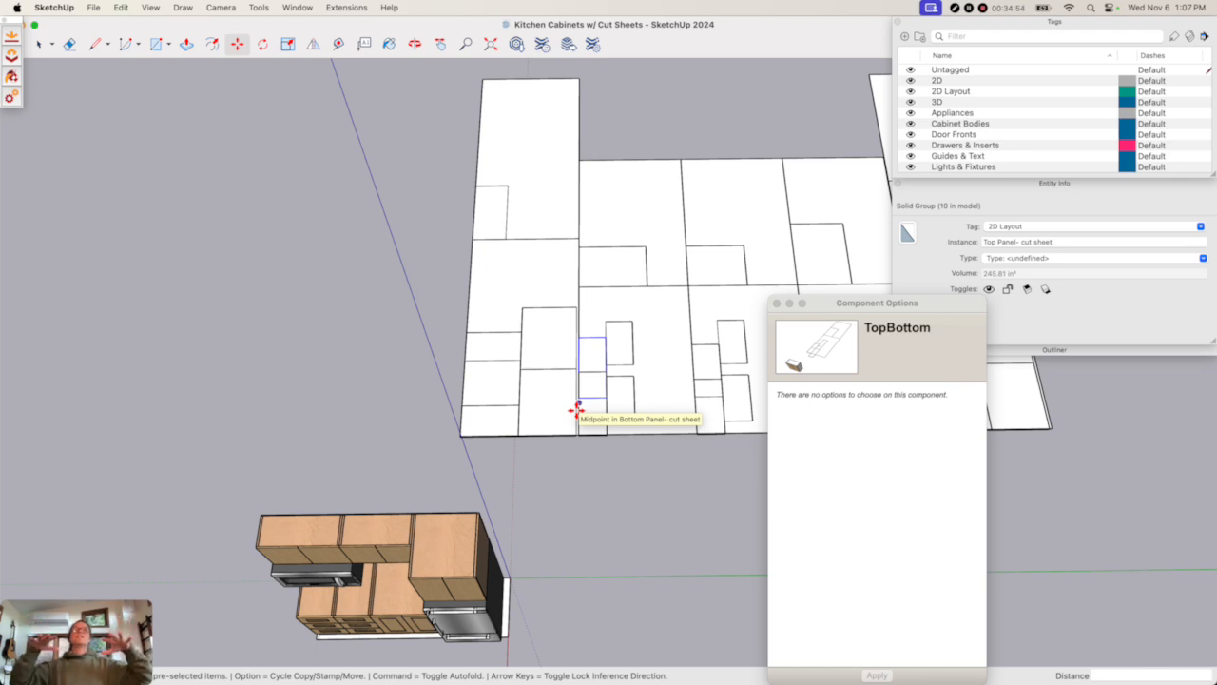
pyautogui.click(578, 404)
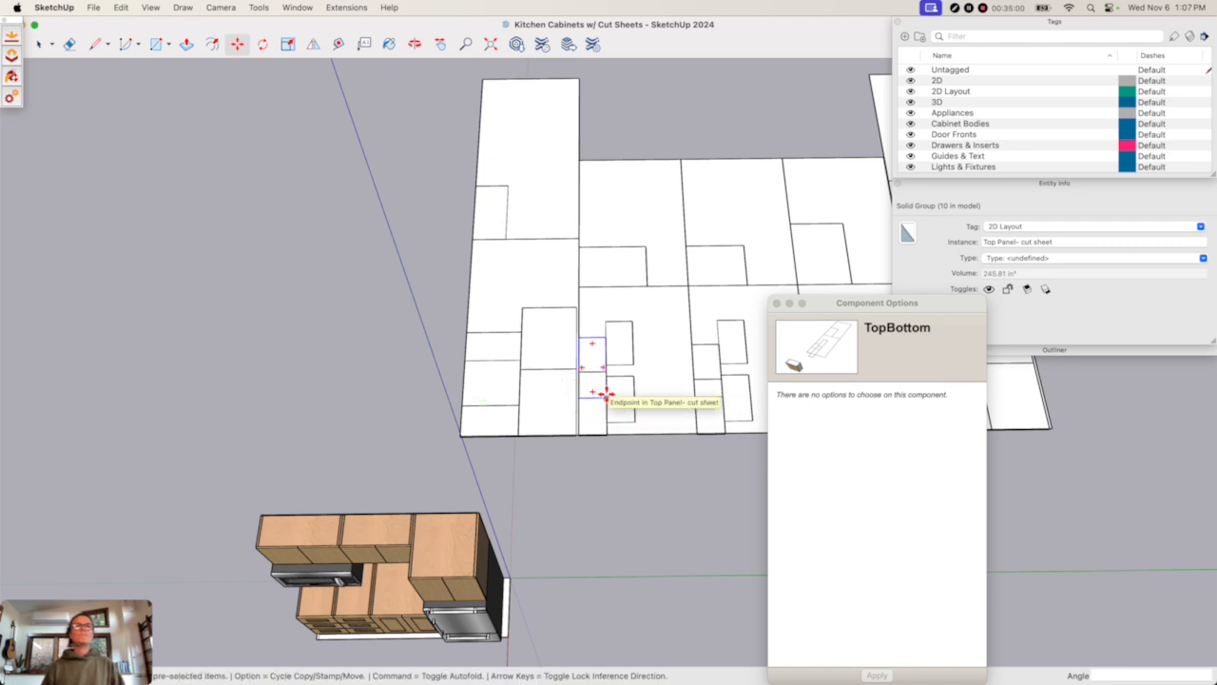
pyautogui.click(605, 392)
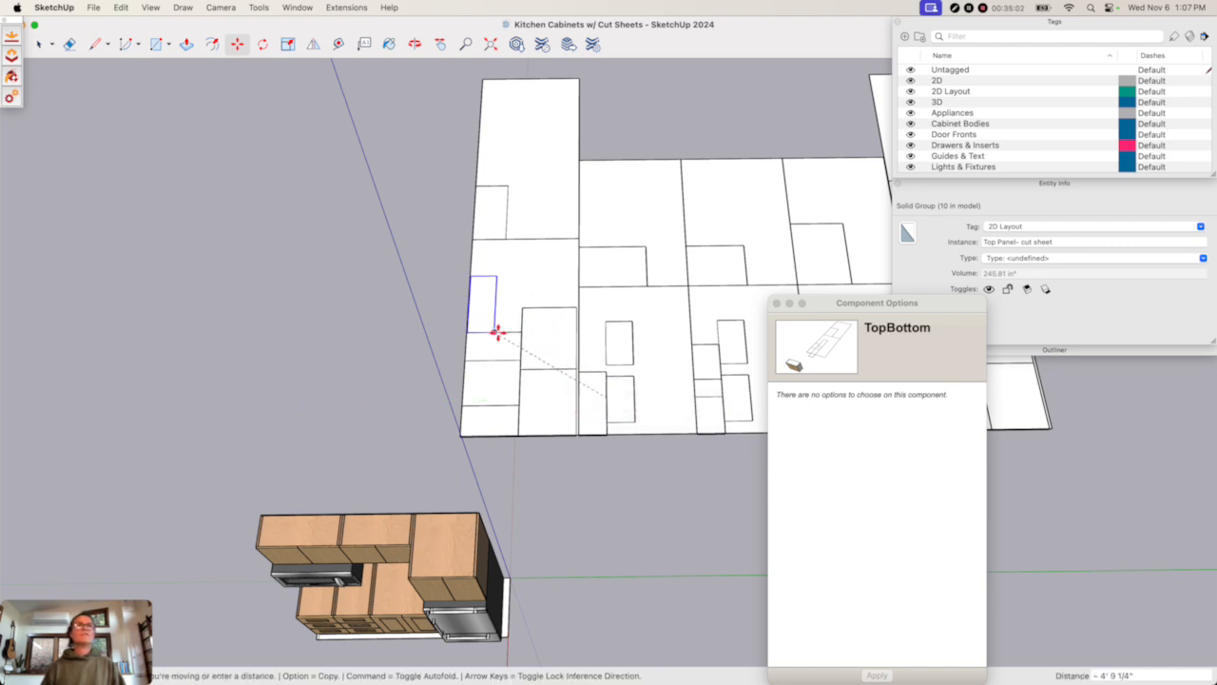
pyautogui.click(496, 331)
pyautogui.press('space')
# - Move the second layout's bottom panel onto the first plywood sheet, right beside the relocated top panel
pyautogui.click(601, 418)
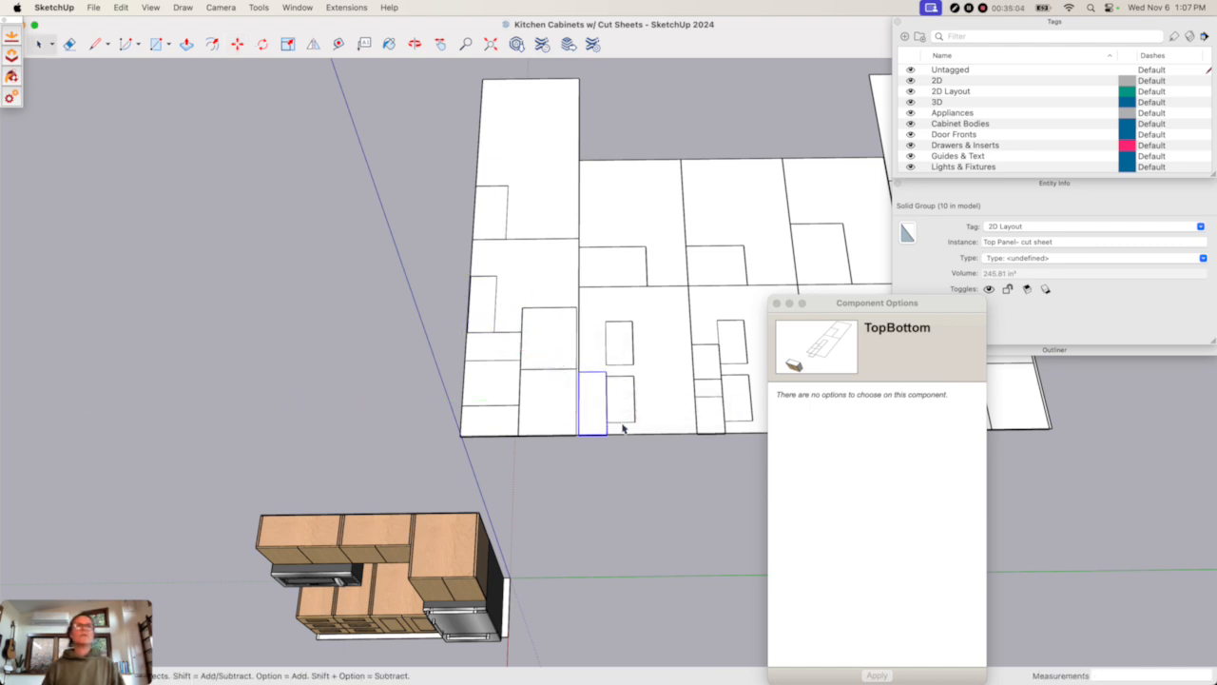
pyautogui.press('m')
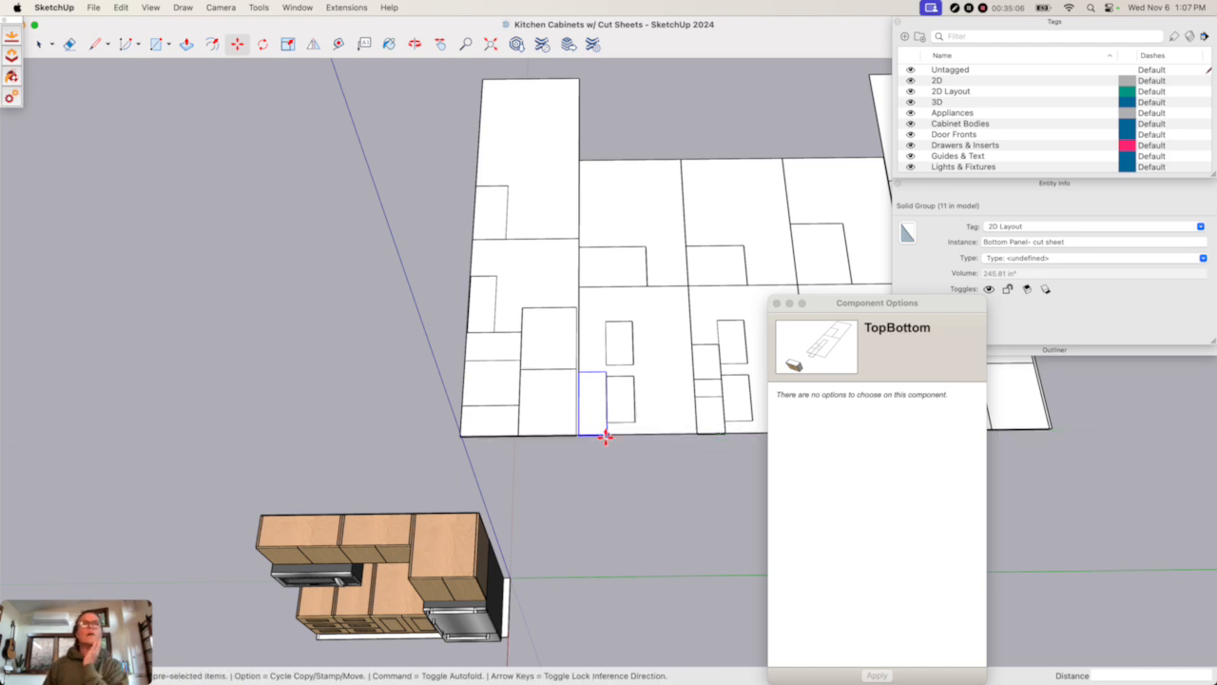
pyautogui.click(605, 435)
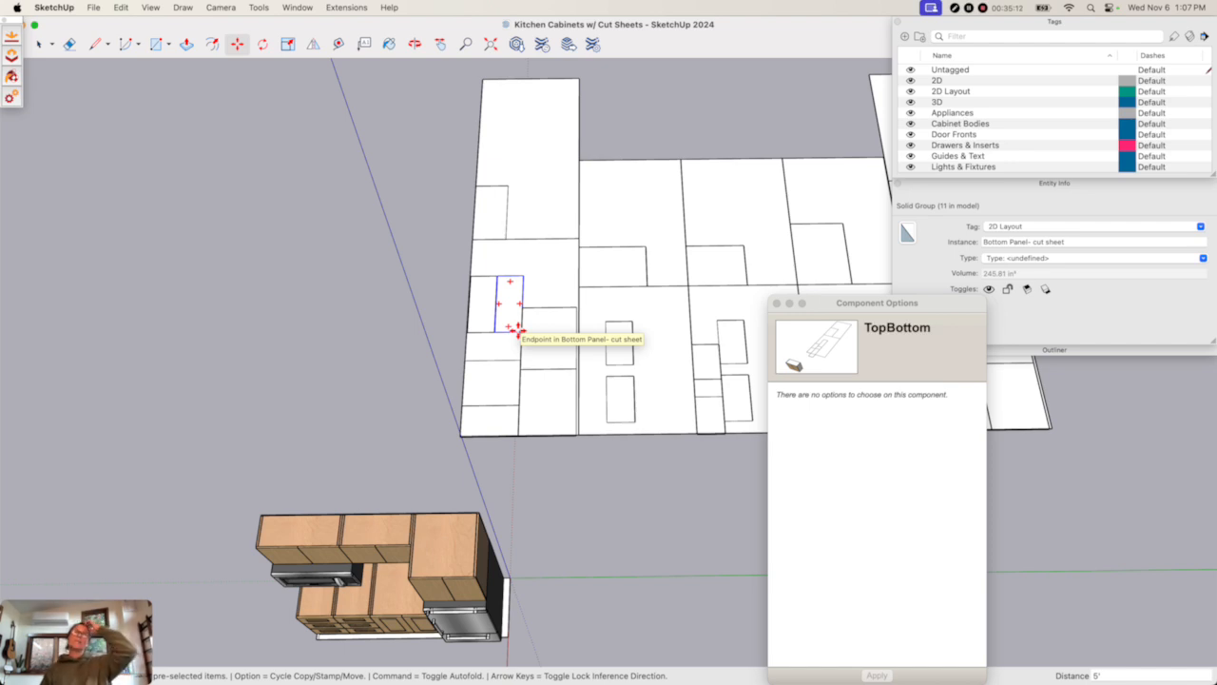
pyautogui.click(519, 329)
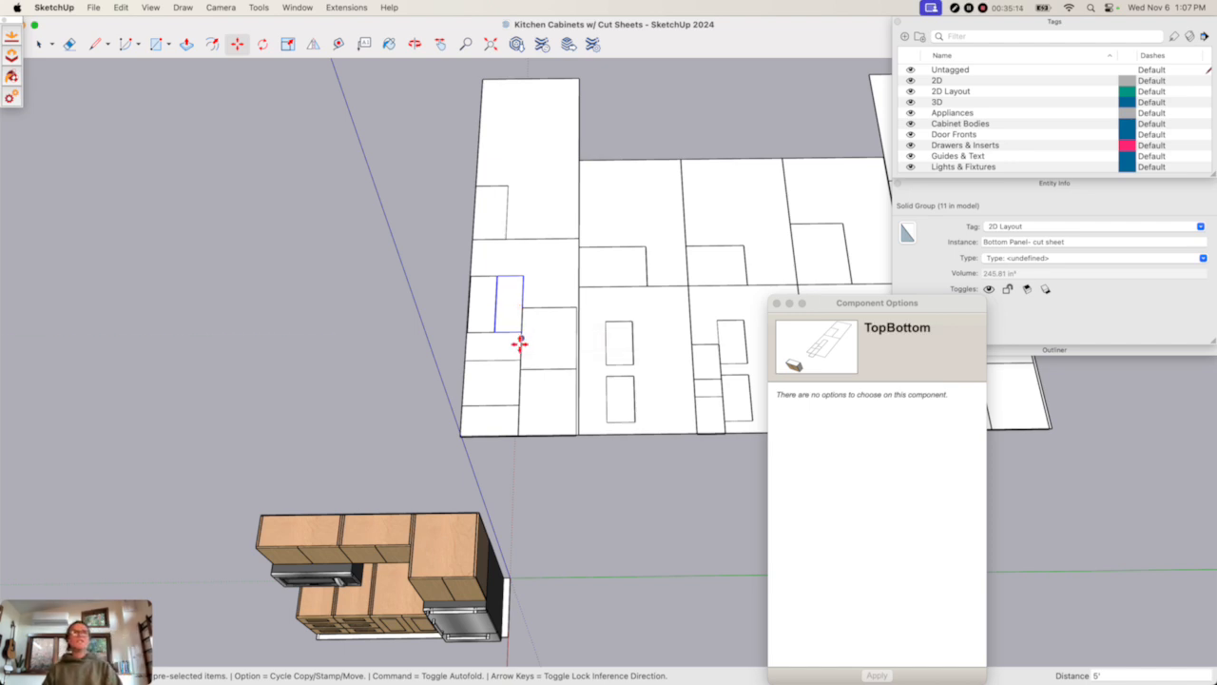
pyautogui.press('space')
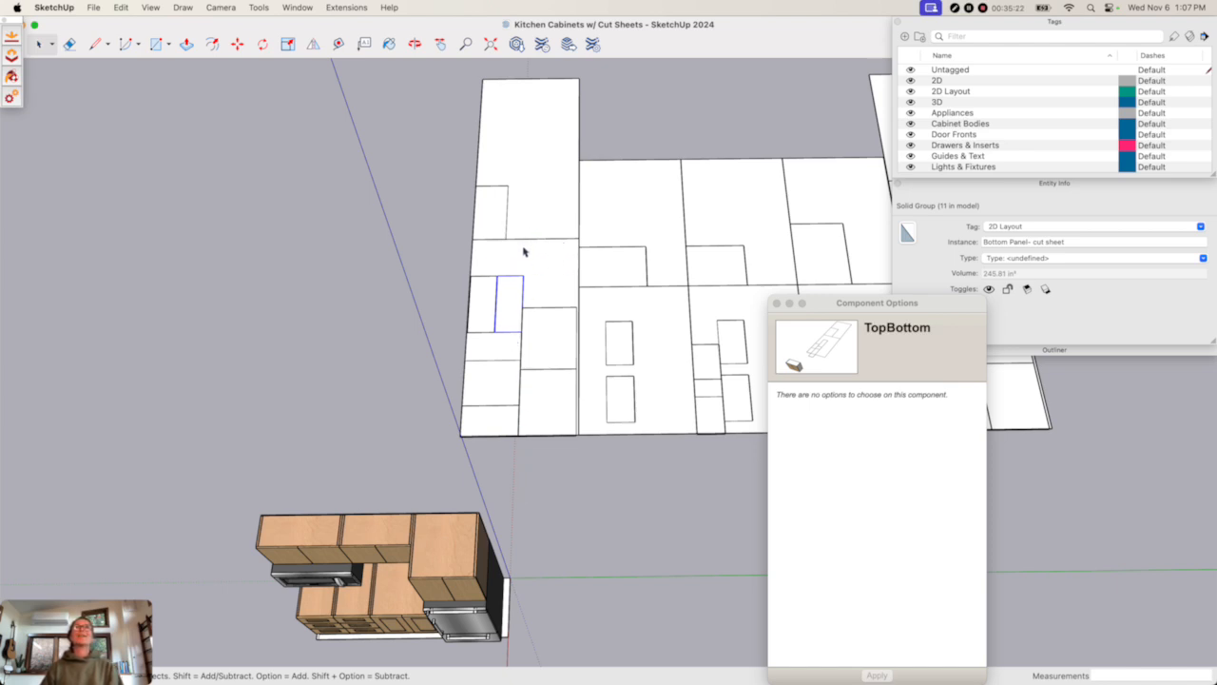
# - Move the second layout's Left Panel onto the first plywood sheet, directly above the stack of two large panels
pyautogui.click(623, 391)
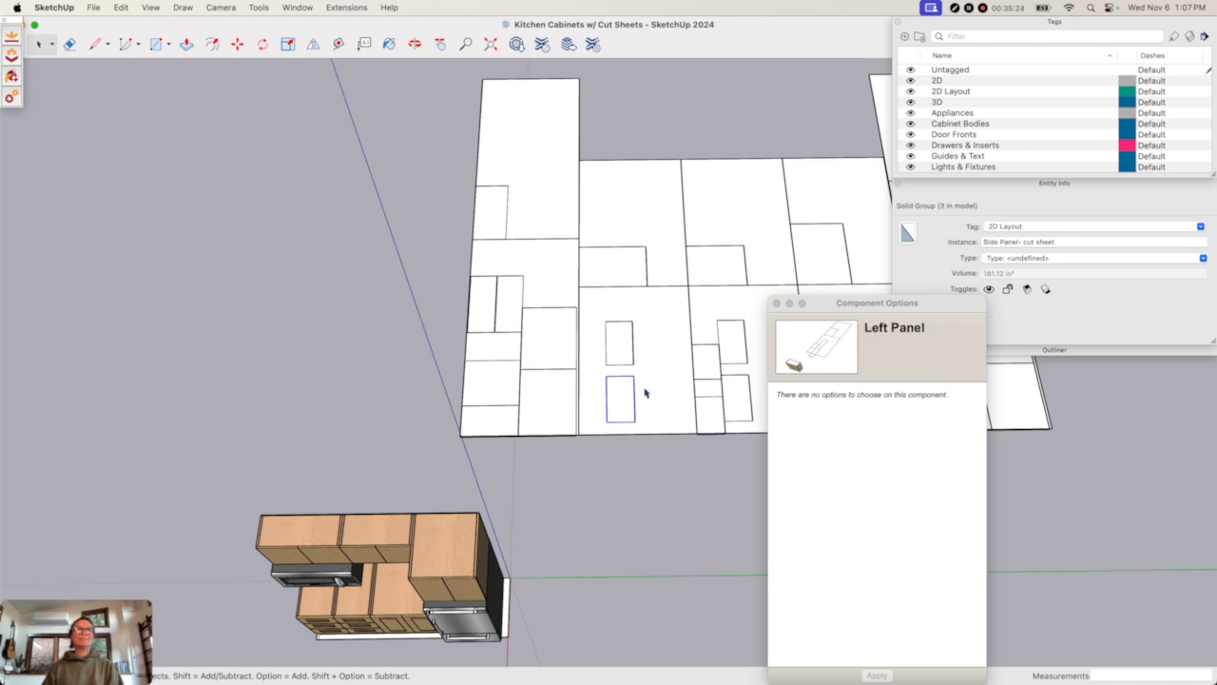
pyautogui.press('m')
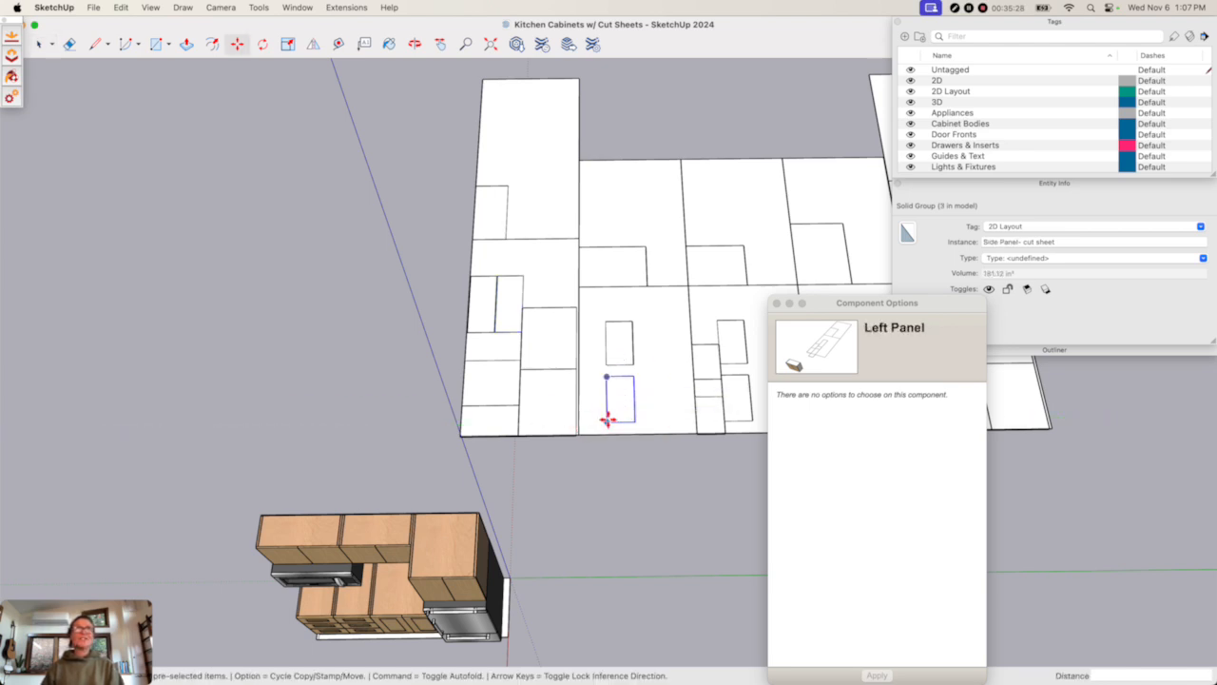
pyautogui.click(606, 420)
pyautogui.click(523, 307)
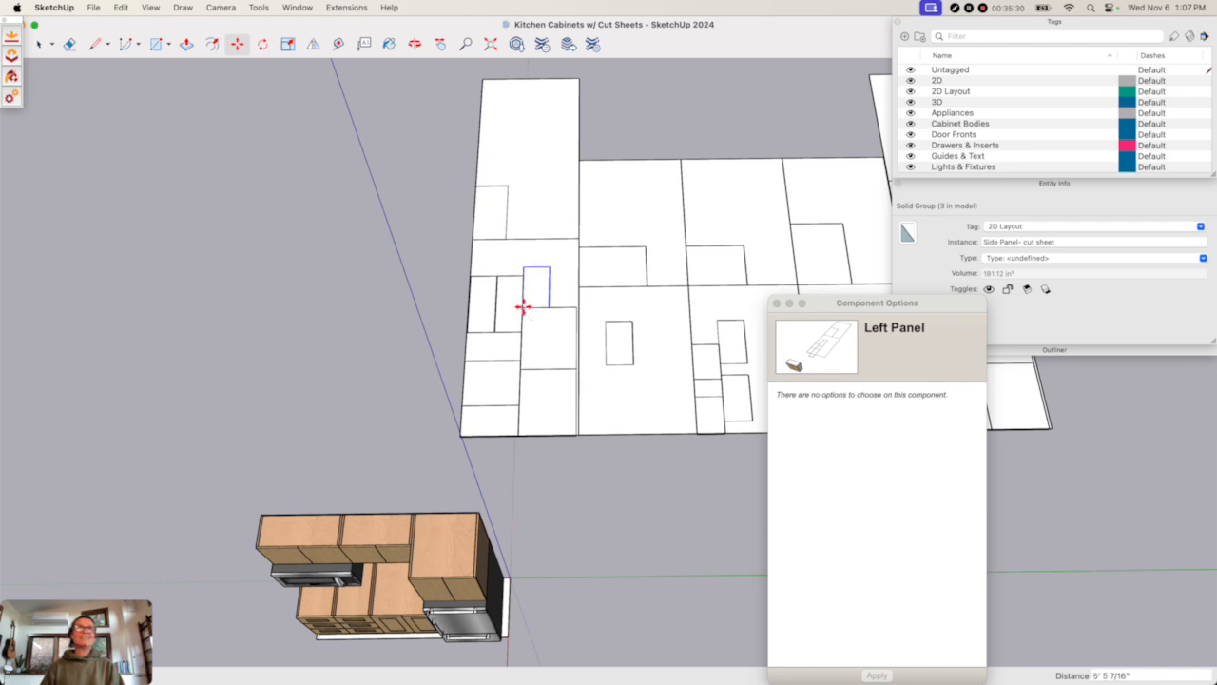
pyautogui.press('space')
# - Move the second layout's Right Panel onto the first plywood sheet, side by side with the Left Panel
pyautogui.click(630, 341)
pyautogui.press('m')
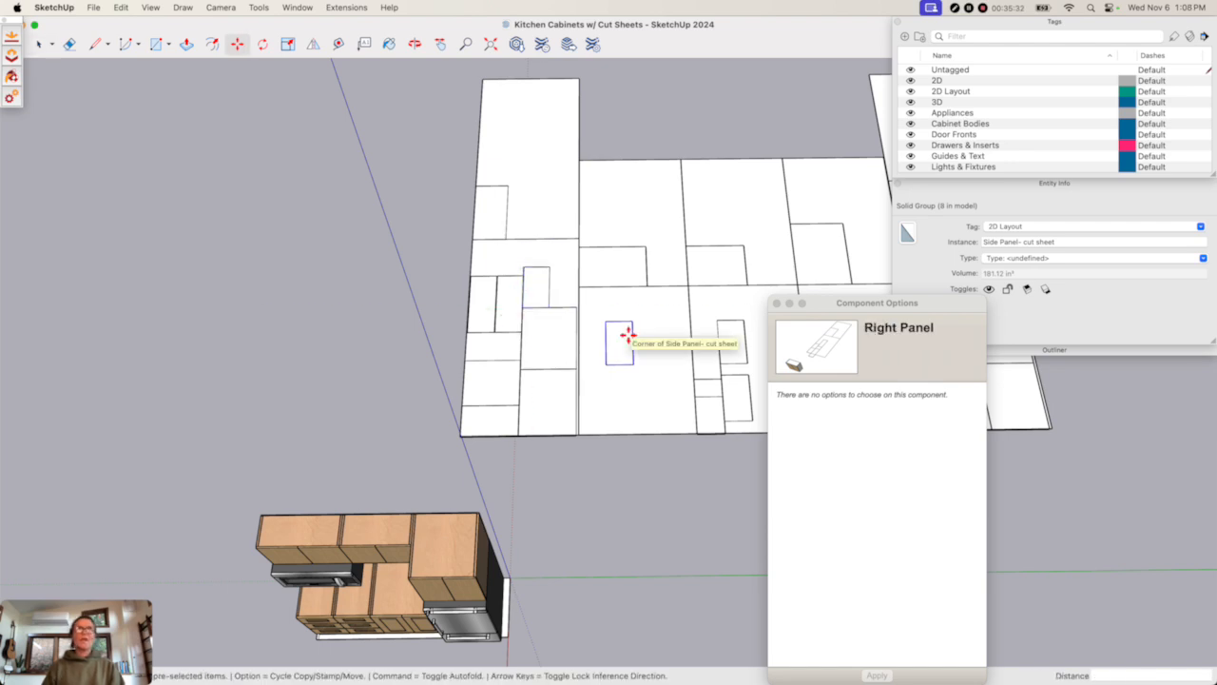
pyautogui.click(606, 364)
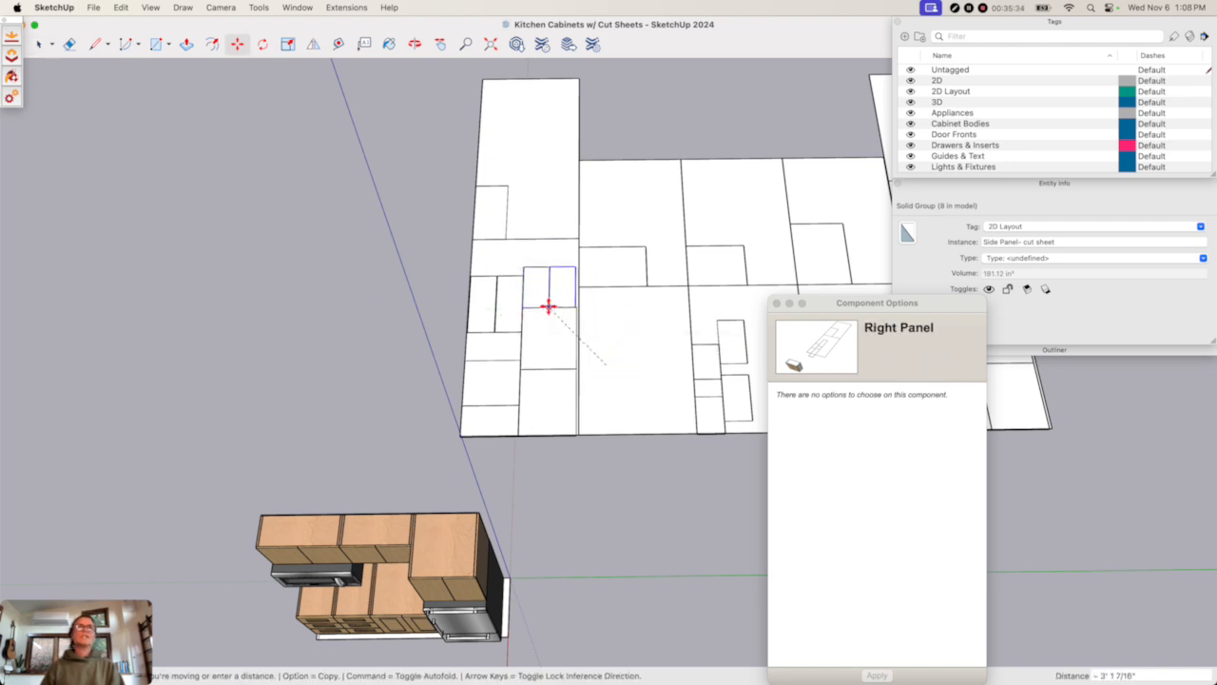
pyautogui.click(551, 304)
pyautogui.press('space')
# - Move the second, third and fourth layouts' upper sheets with their panels about 4' 3 7/16", aligning them with the first layout's upper edge
pyautogui.click(652, 331)
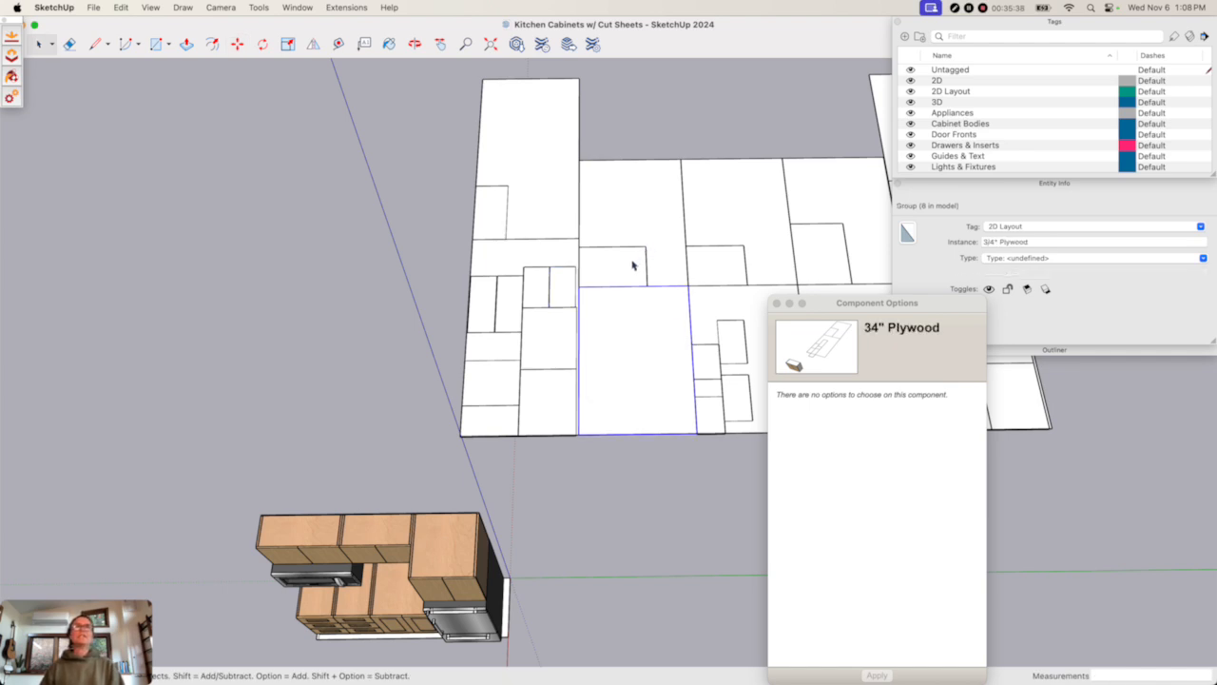
pyautogui.click(632, 265)
pyautogui.keyDown('shift'); pyautogui.click(671, 241); pyautogui.keyUp('shift')
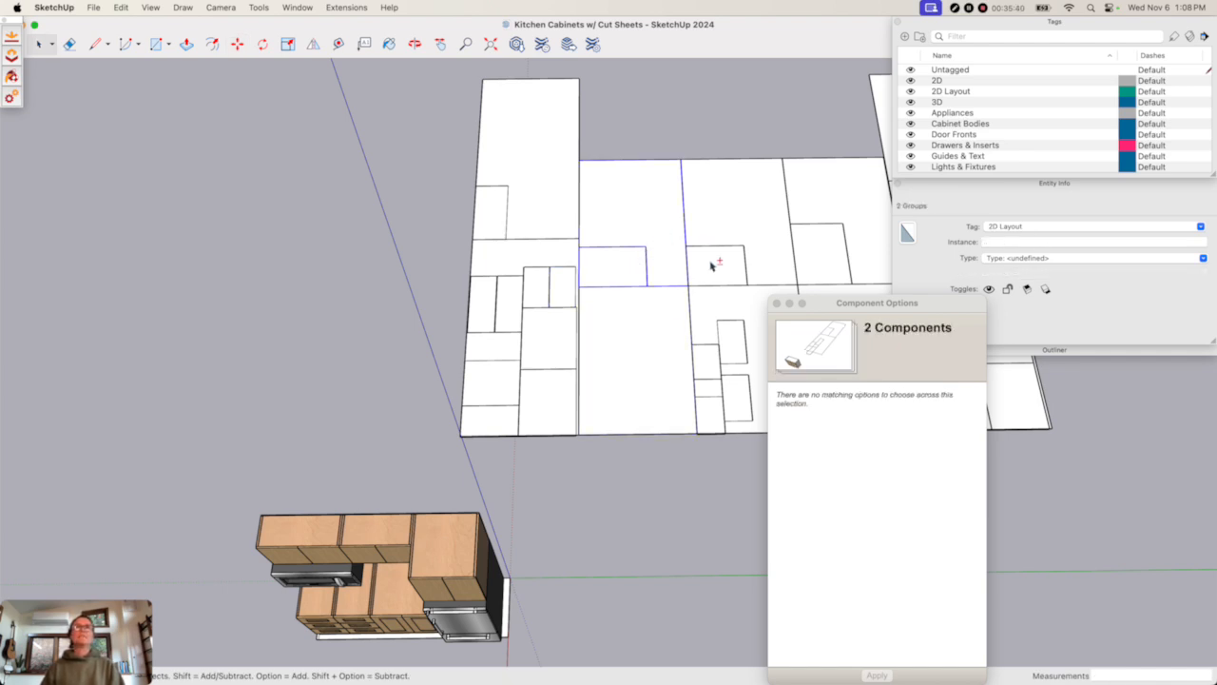
pyautogui.keyDown('shift'); pyautogui.click(712, 266); pyautogui.keyUp('shift')
pyautogui.keyDown('shift'); pyautogui.click(733, 217); pyautogui.keyUp('shift')
pyautogui.keyDown('shift'); pyautogui.click(818, 242); pyautogui.keyUp('shift')
pyautogui.press('m')
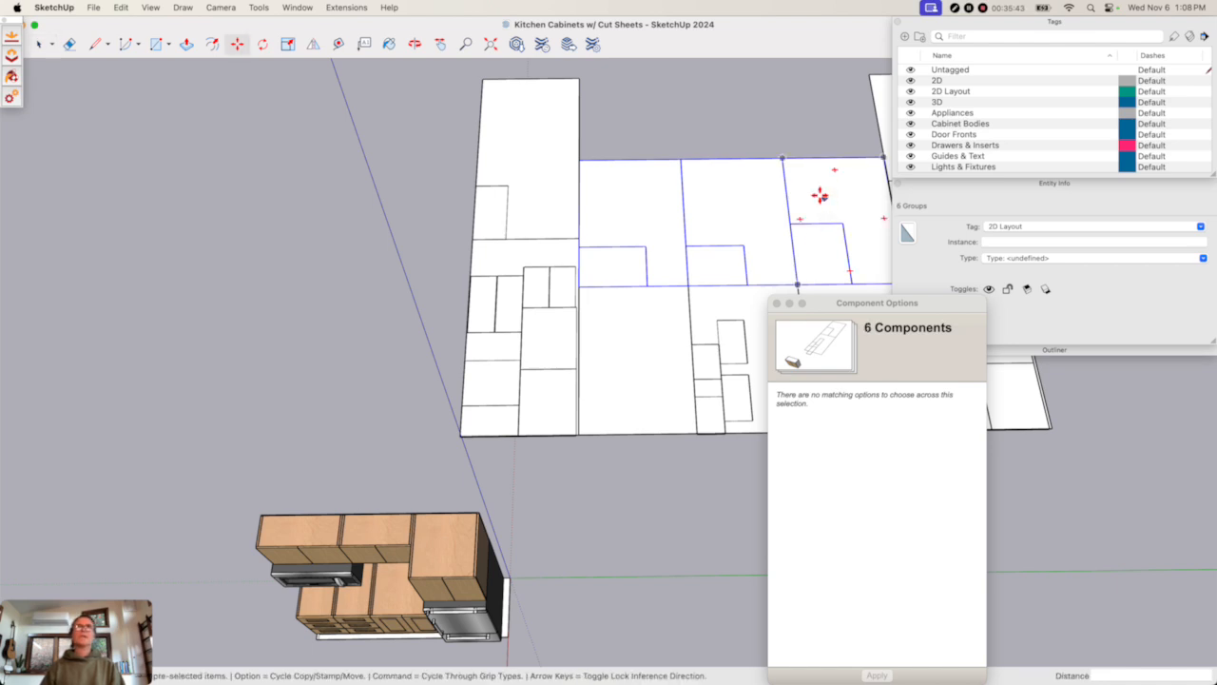
pyautogui.click(575, 160)
pyautogui.click(574, 79)
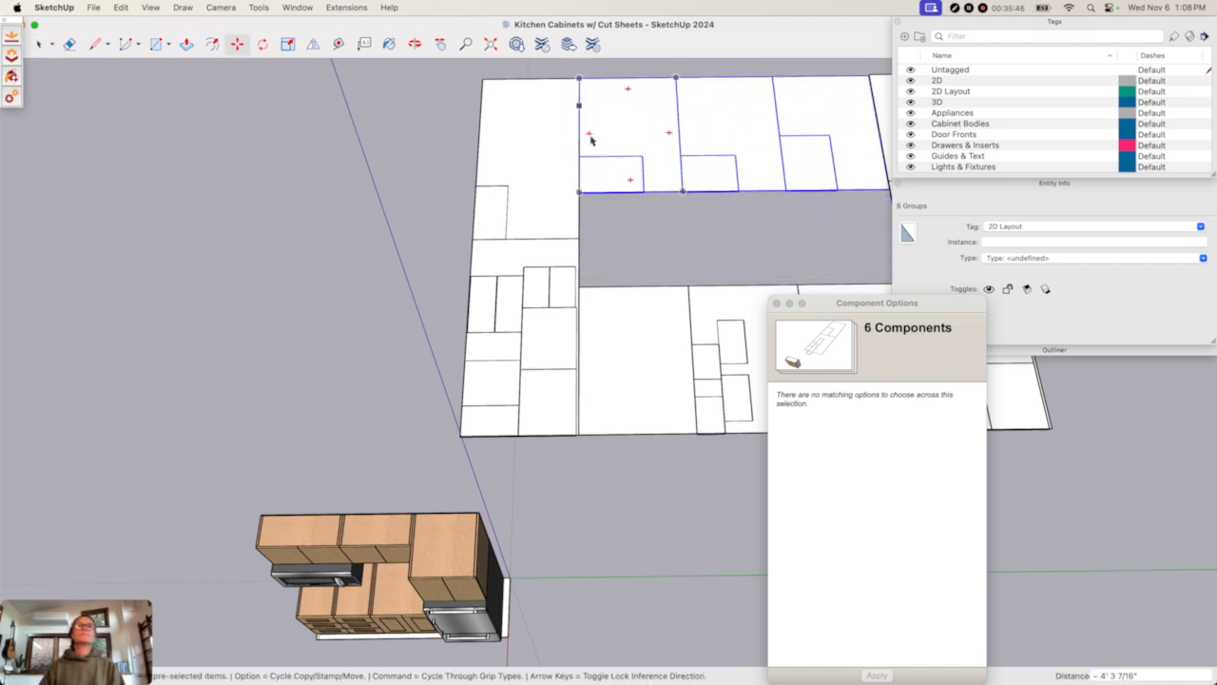
pyautogui.press('space')
# - Close Component Options and scale the second layout's emptied 3/4" plywood sheet lengthwise to match the first sheet's upper edge
pyautogui.click(654, 366)
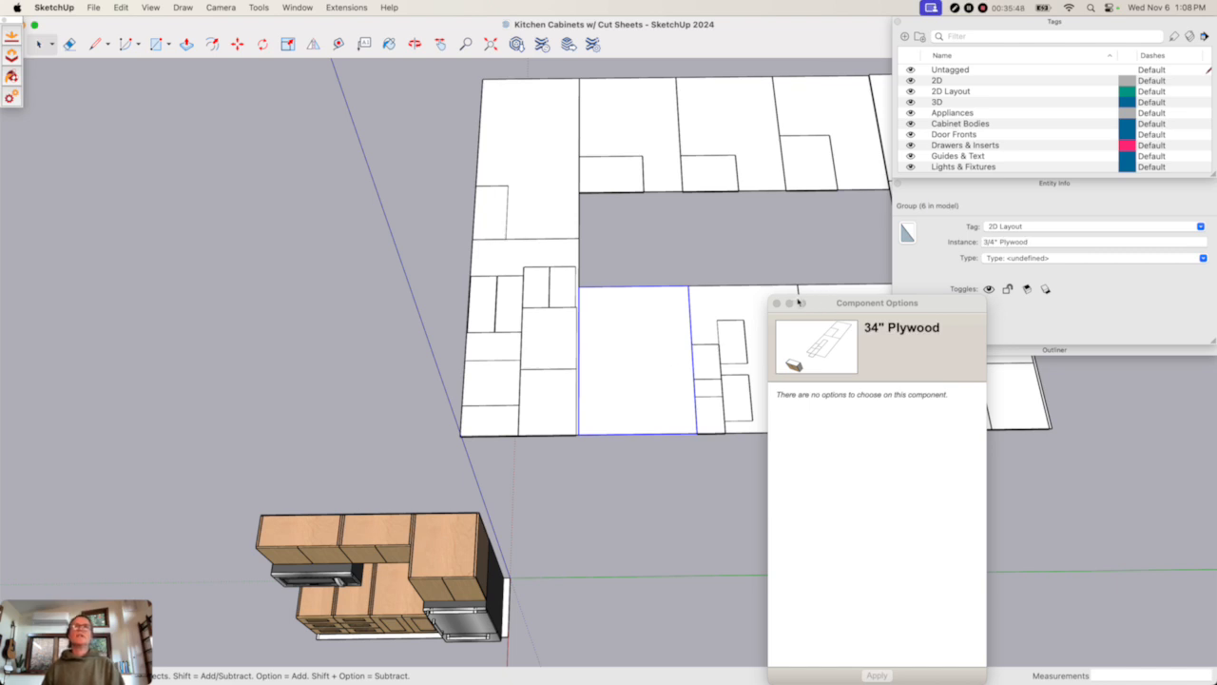
pyautogui.click(776, 304)
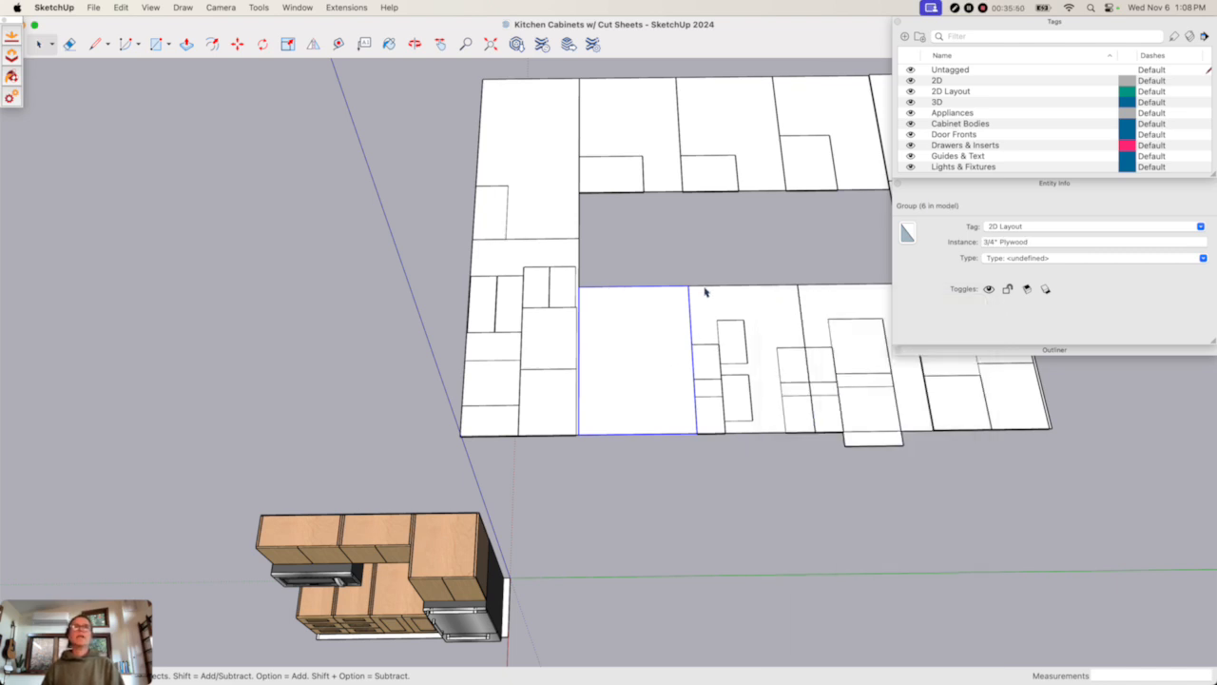
pyautogui.press('s')
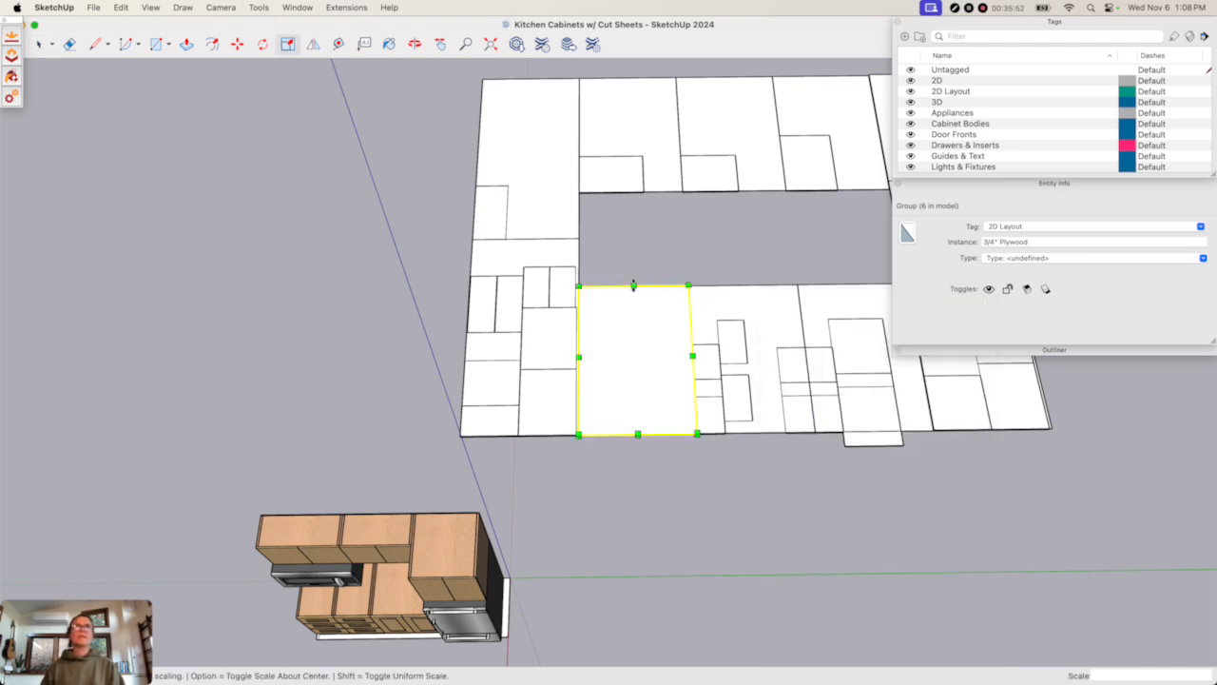
pyautogui.moveTo(632, 288); pyautogui.dragTo(577, 238)
pyautogui.press('space')
pyautogui.click(627, 443)
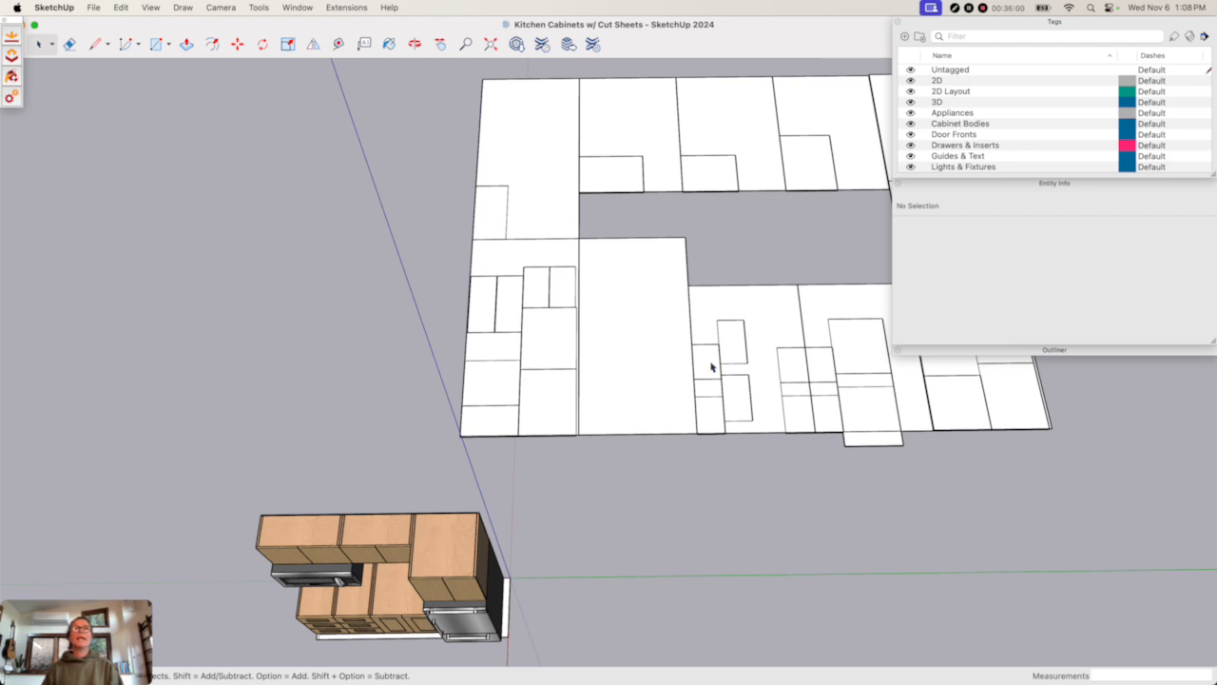
# - Move the third layout's top panel into the lower-left corner of the enlarged second plywood sheet
pyautogui.click(711, 367)
pyautogui.press('m')
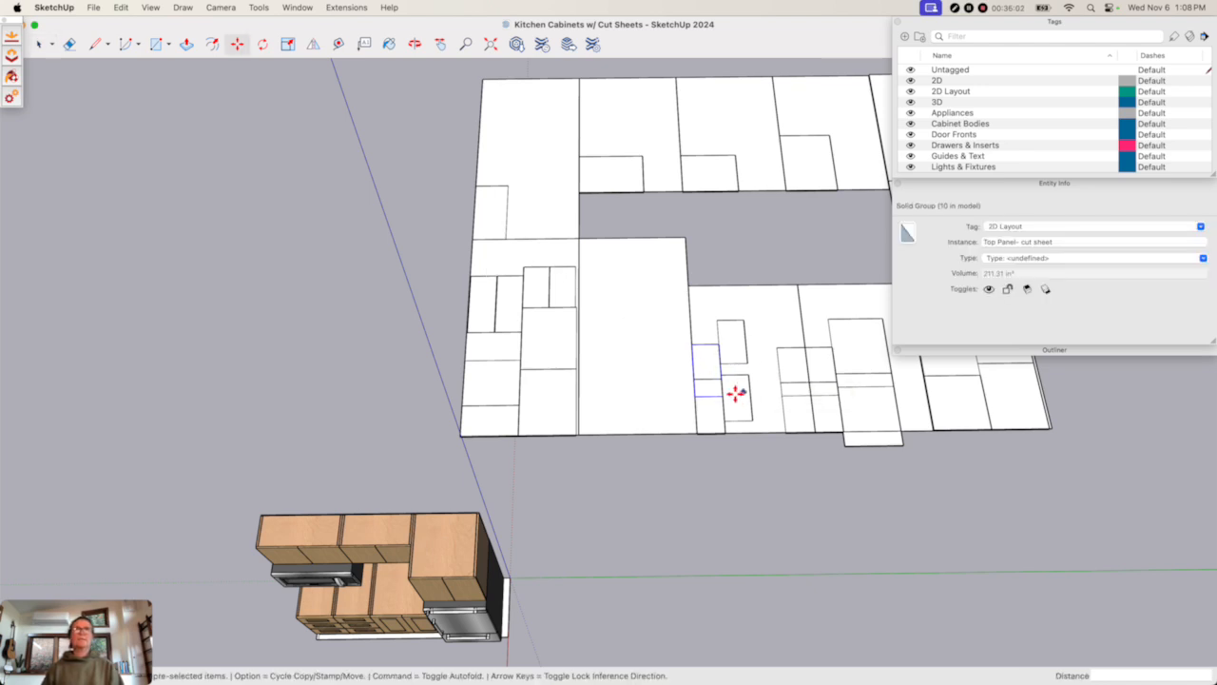
pyautogui.click(695, 397)
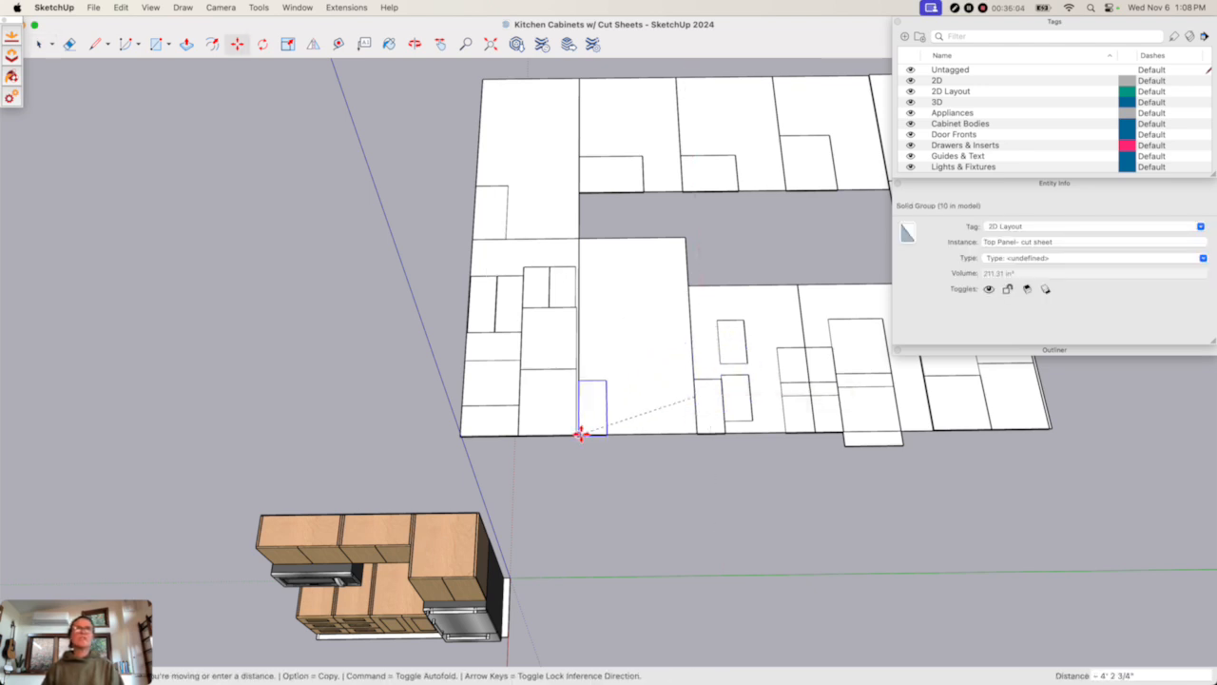
pyautogui.click(579, 433)
pyautogui.press('space')
# - Move the third layout's bottom panel onto the second plywood sheet, directly above the relocated top panel
pyautogui.click(712, 422)
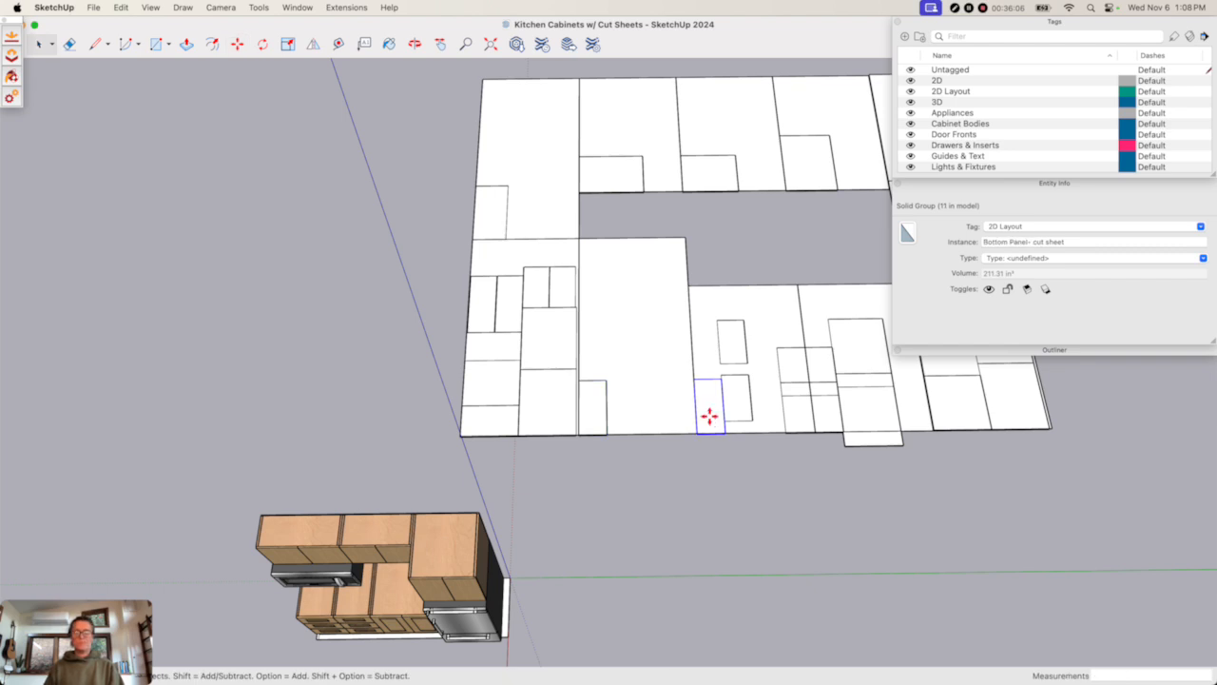
pyautogui.press('m')
pyautogui.click(695, 433)
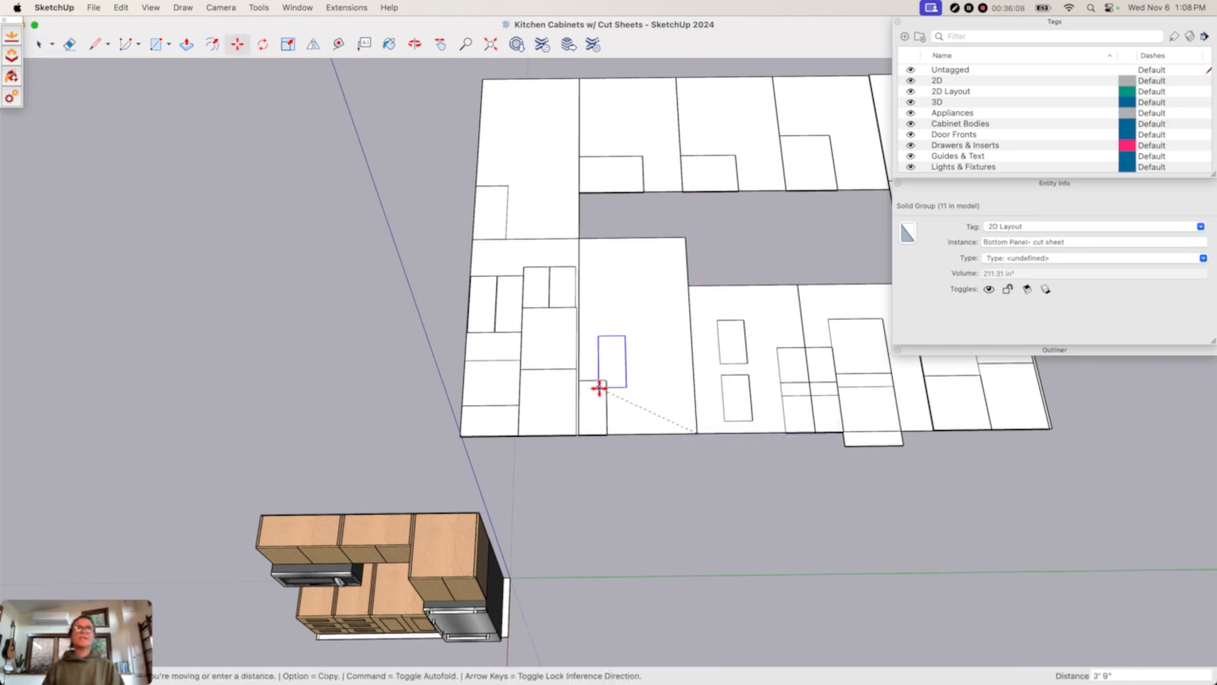
pyautogui.click(579, 381)
pyautogui.press('space')
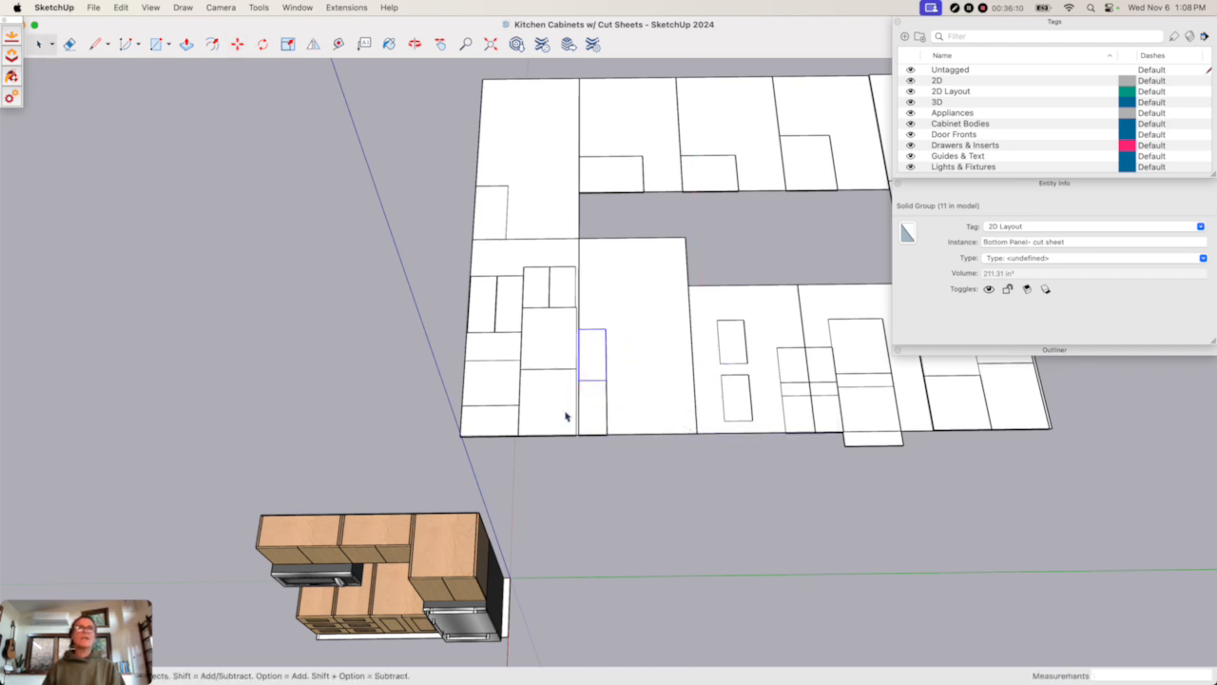
# - Check the gap between the first sheet's panels and the second sheet's lower-left corner with a temporary dimension
pyautogui.scroll(3, 565, 416)
pyautogui.scroll(1, 565, 416)
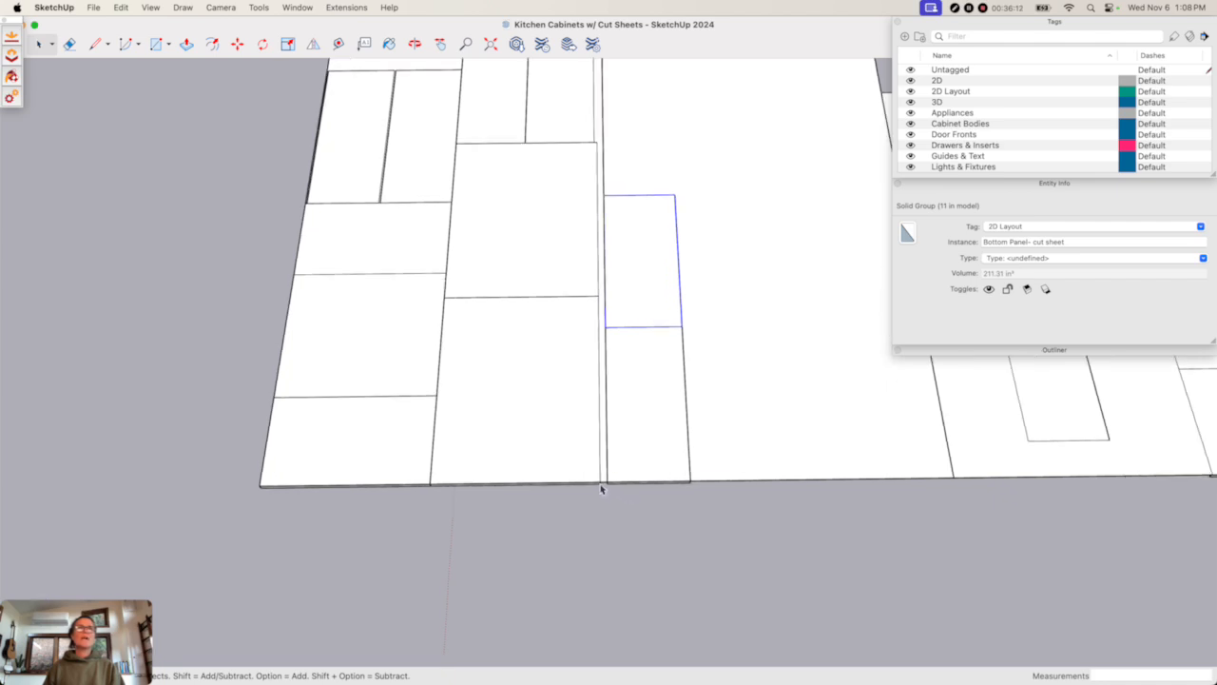
pyautogui.scroll(4, 601, 489)
pyautogui.press('d')
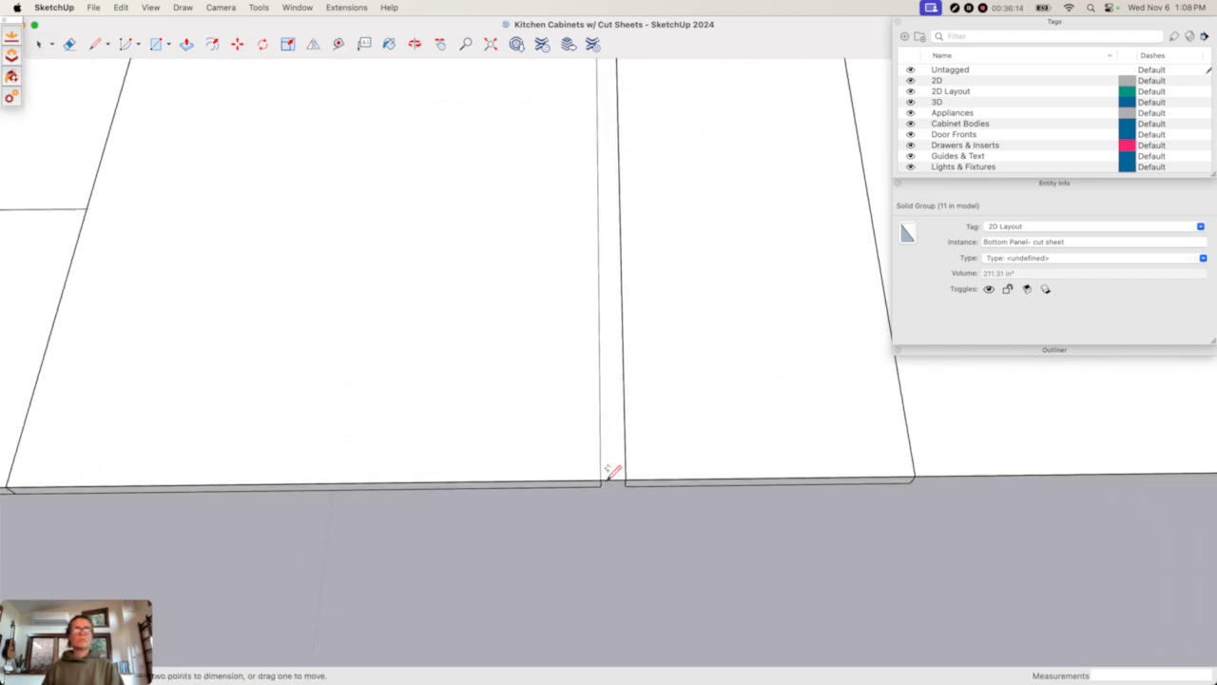
pyautogui.click(601, 480)
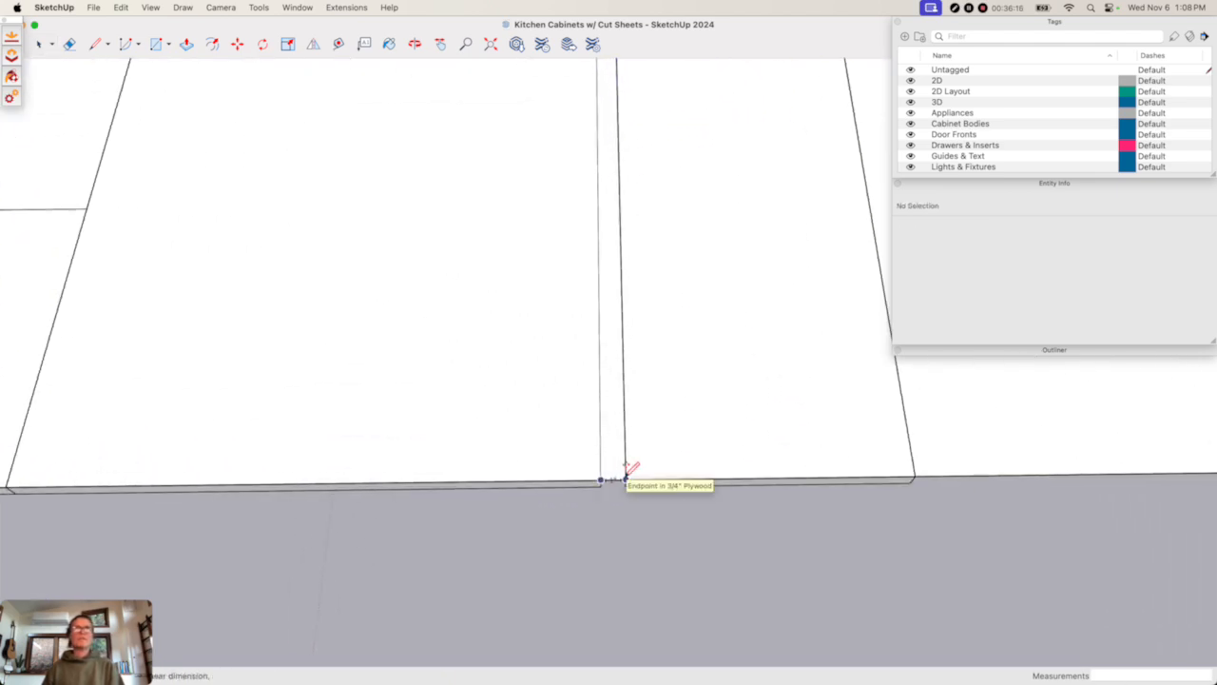
pyautogui.press('Escape')
pyautogui.scroll(-5, 625, 478)
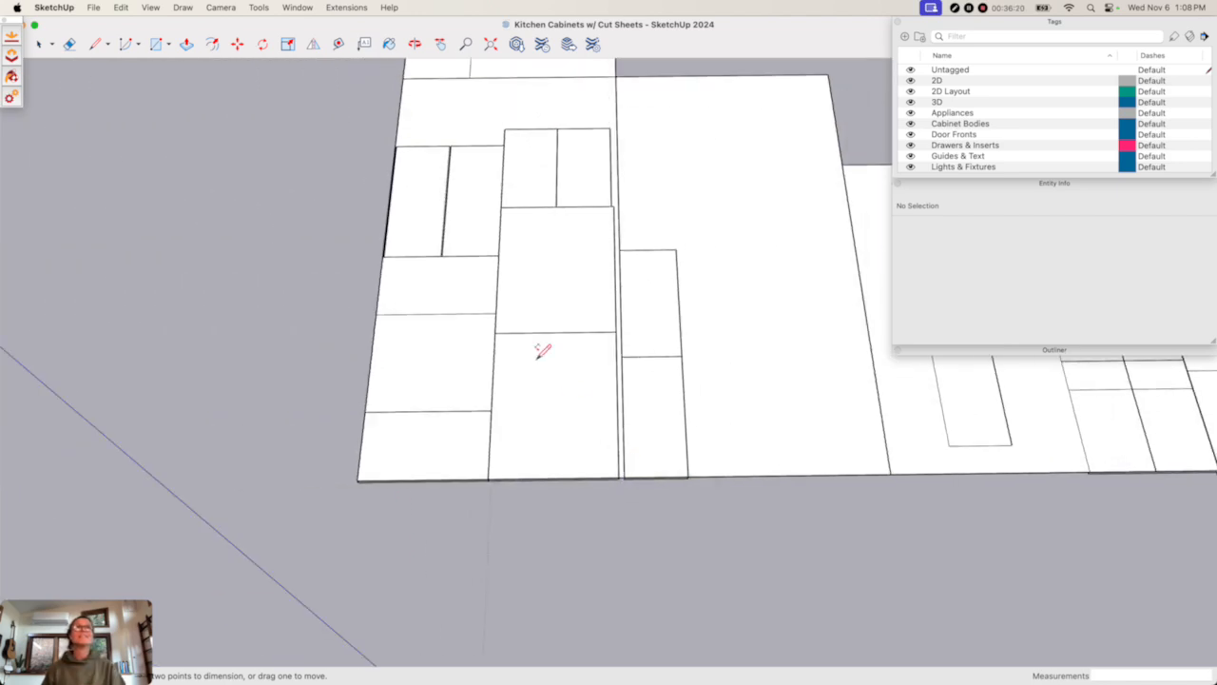
pyautogui.press('space')
# - Move the third layout's upper side panel onto the second plywood sheet, directly above its relocated bottom panel
pyautogui.click(424, 243)
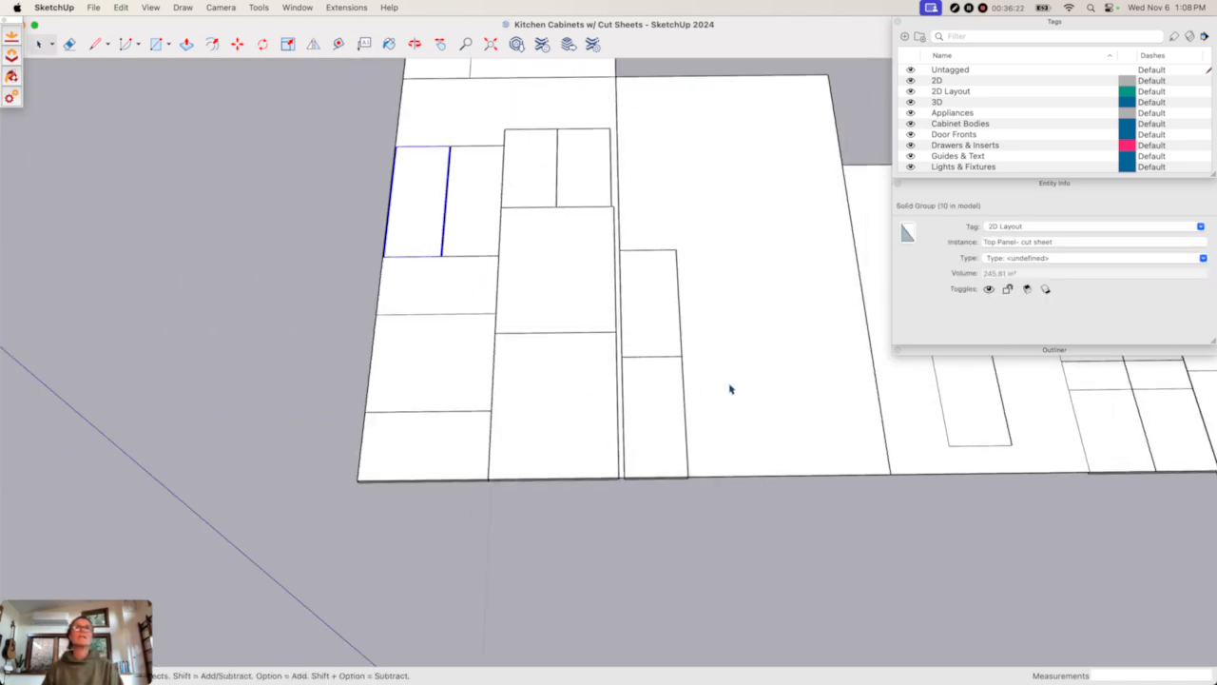
pyautogui.scroll(-5, 729, 388)
pyautogui.moveTo(730, 385); pyautogui.dragTo(641, 432, button='middle')
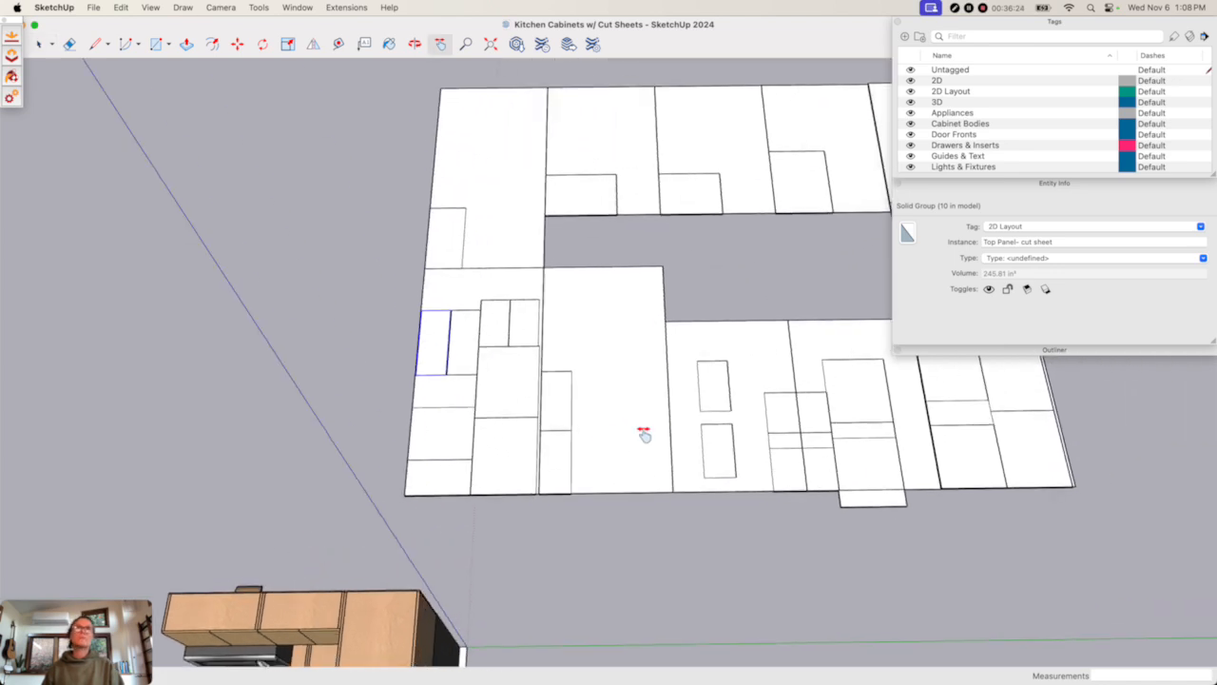
pyautogui.click(723, 402)
pyautogui.press('m')
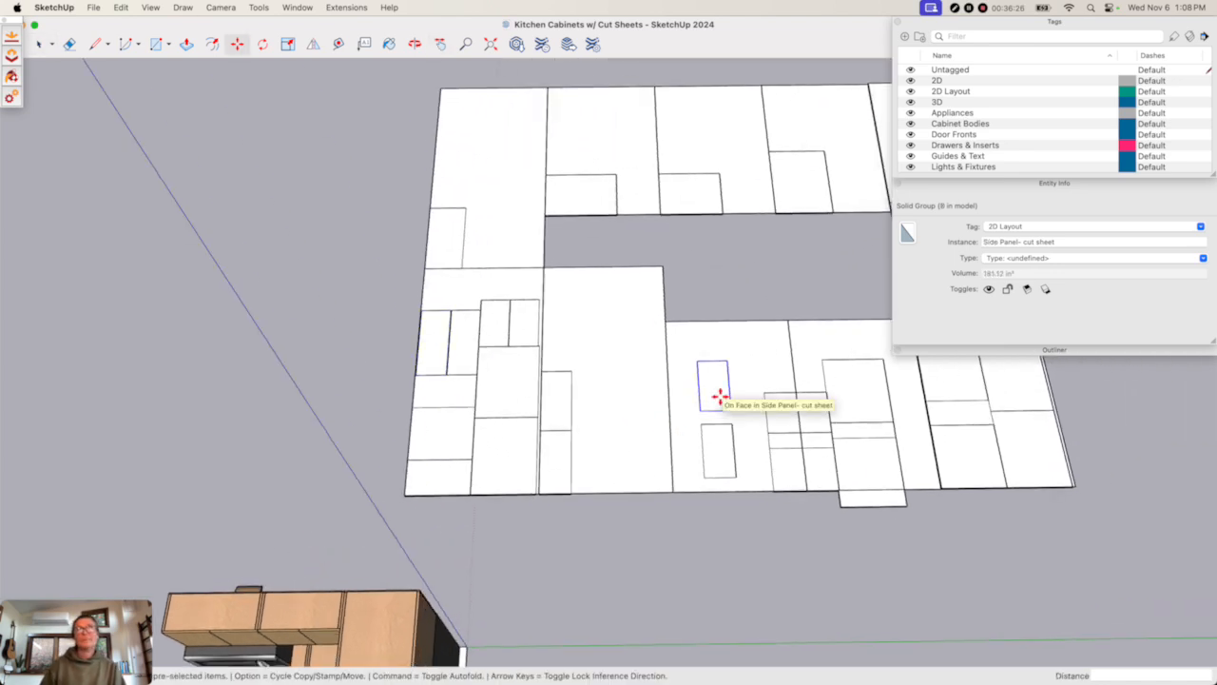
pyautogui.click(702, 411)
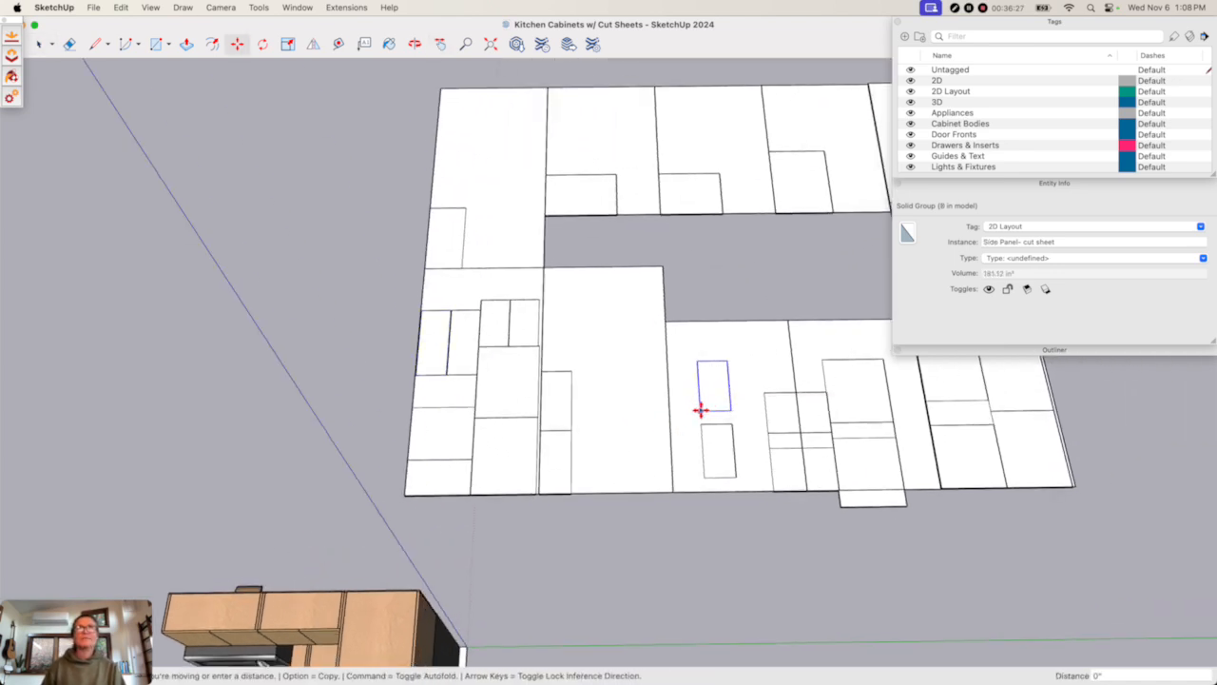
pyautogui.click(542, 369)
# - Stack the third layout's remaining side panel on top of the narrow panel column on the second sheet
pyautogui.press('space')
pyautogui.click(715, 446)
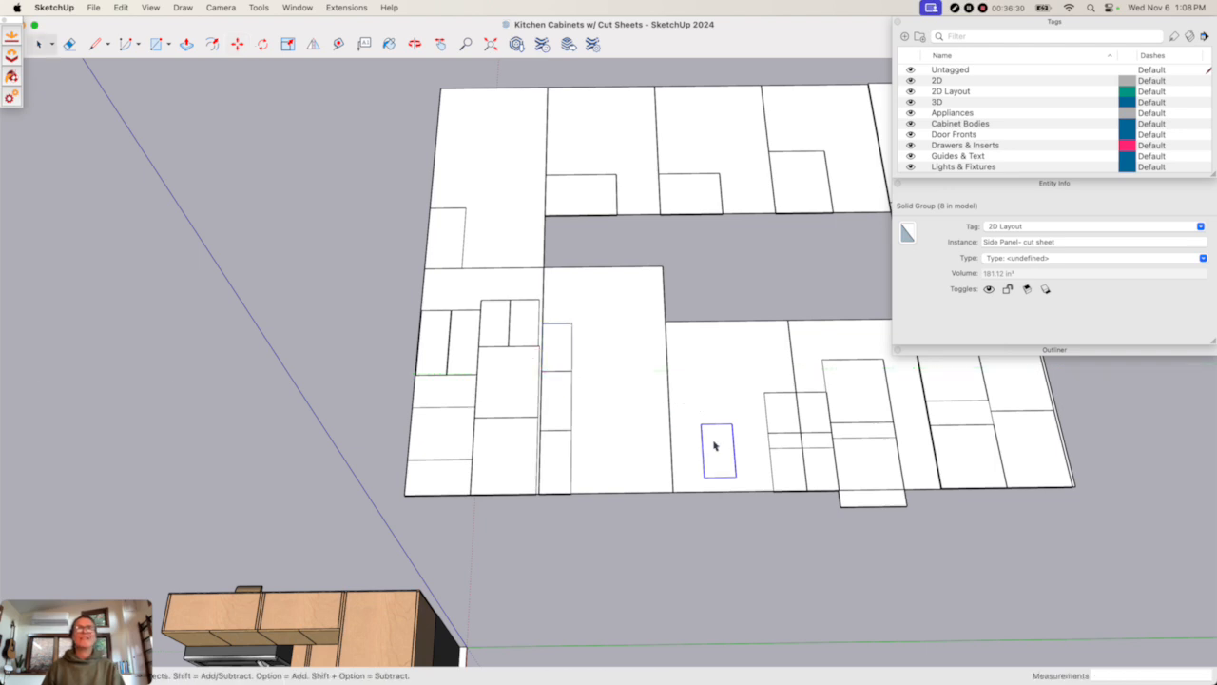
pyautogui.press('m')
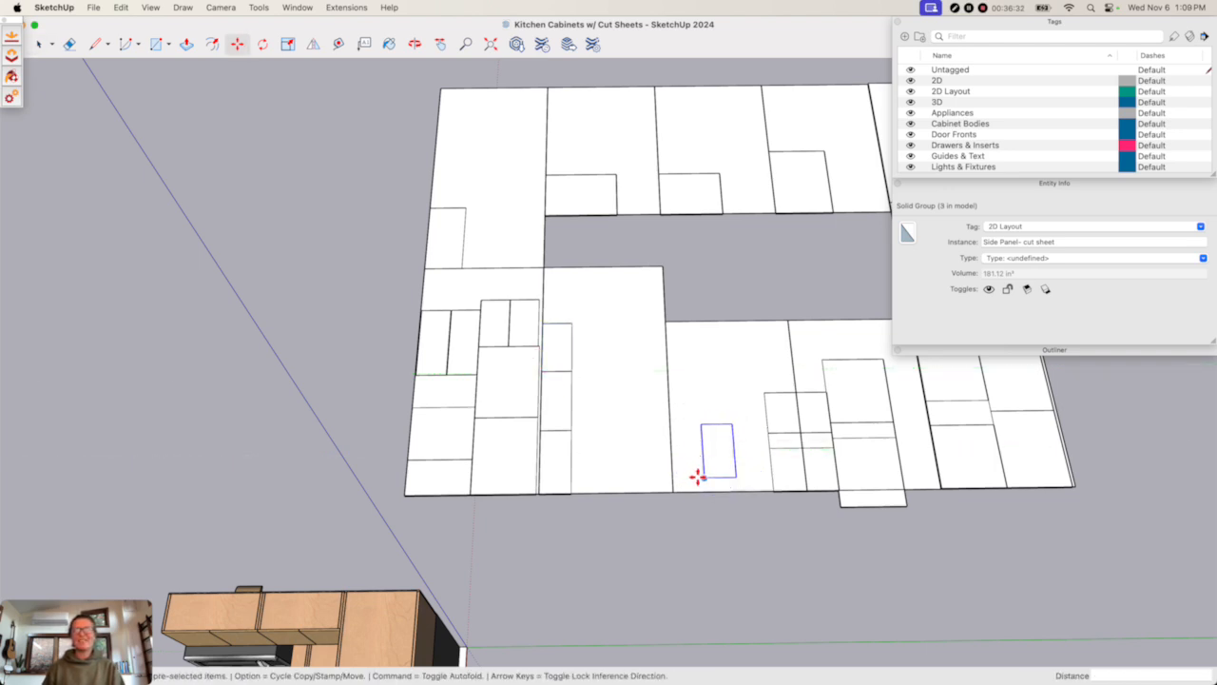
pyautogui.click(702, 476)
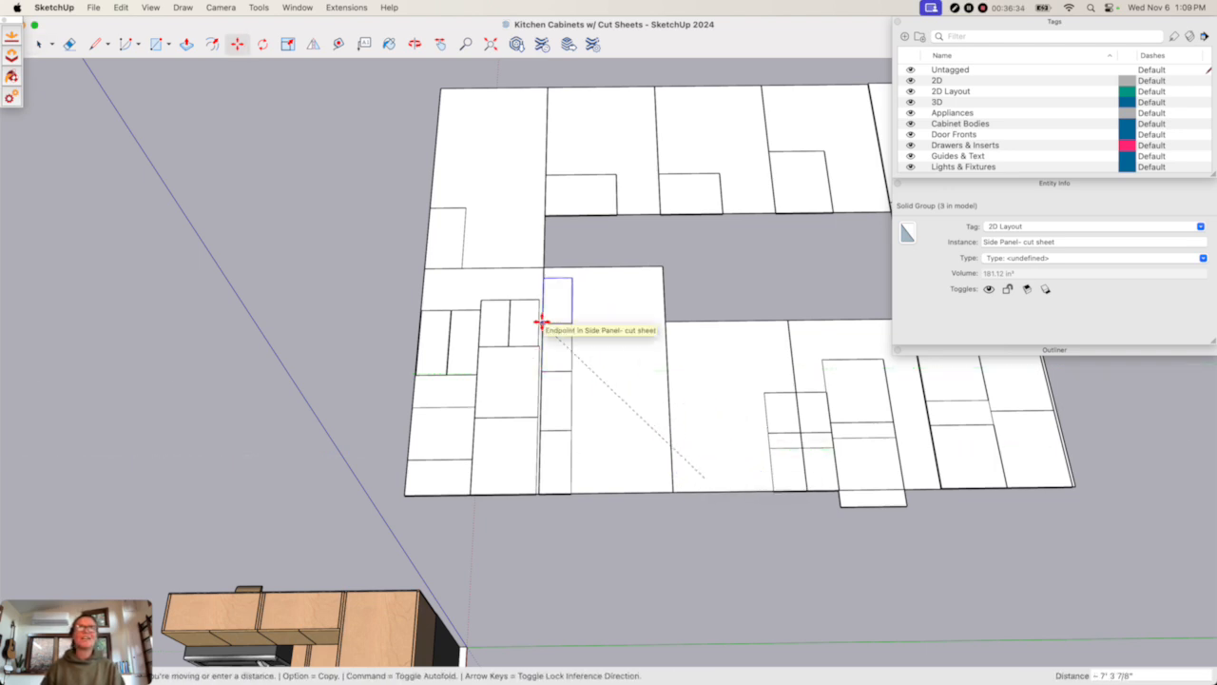
pyautogui.click(543, 323)
# - Move the fourth layout's top panel to the second sheet's lower edge, right beside the narrow panel column
pyautogui.press('space')
pyautogui.click(773, 412)
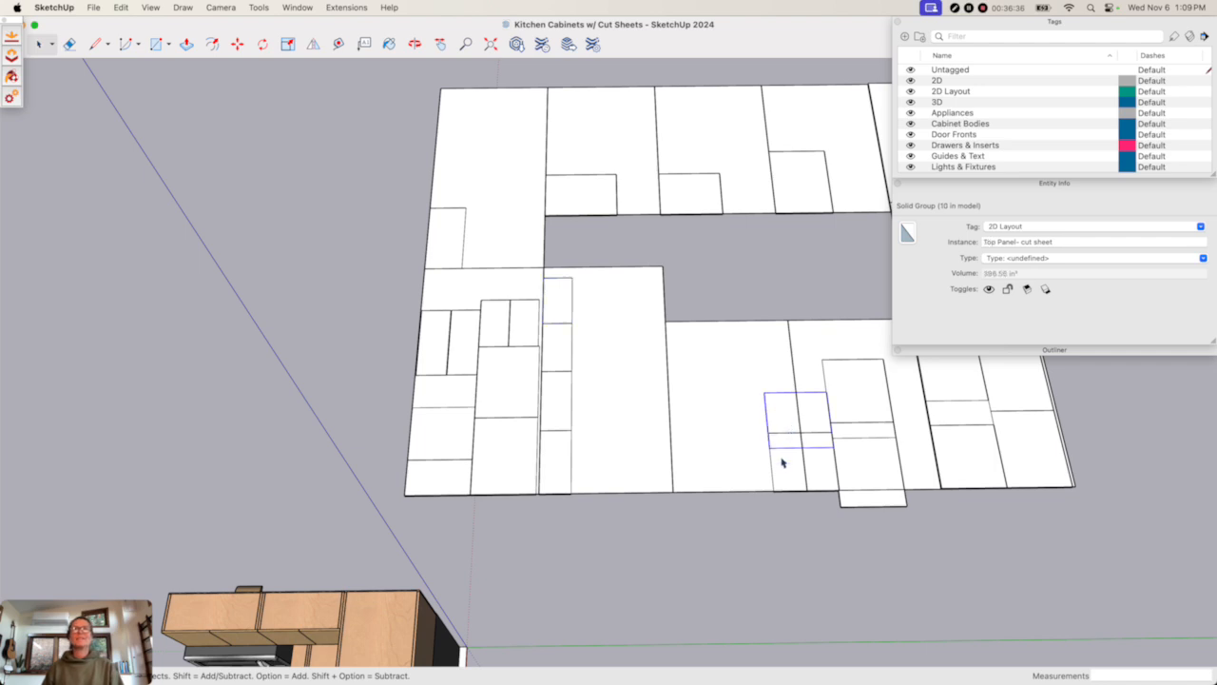
pyautogui.press('m')
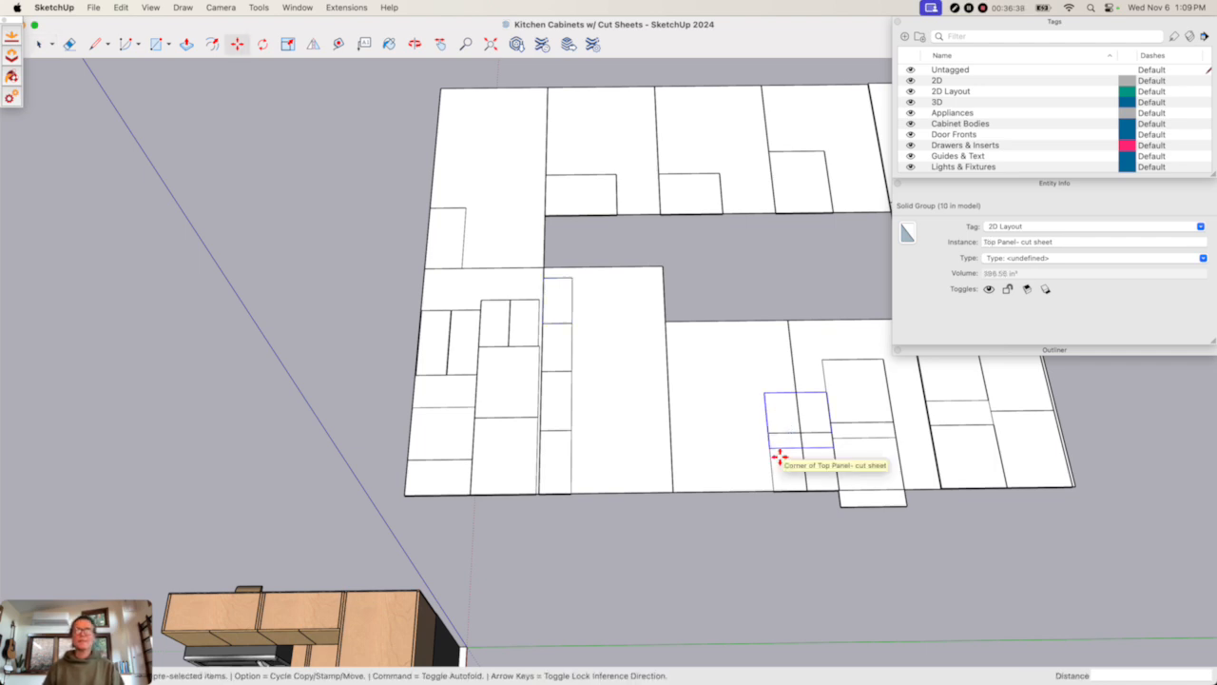
pyautogui.click(778, 452)
pyautogui.click(775, 450)
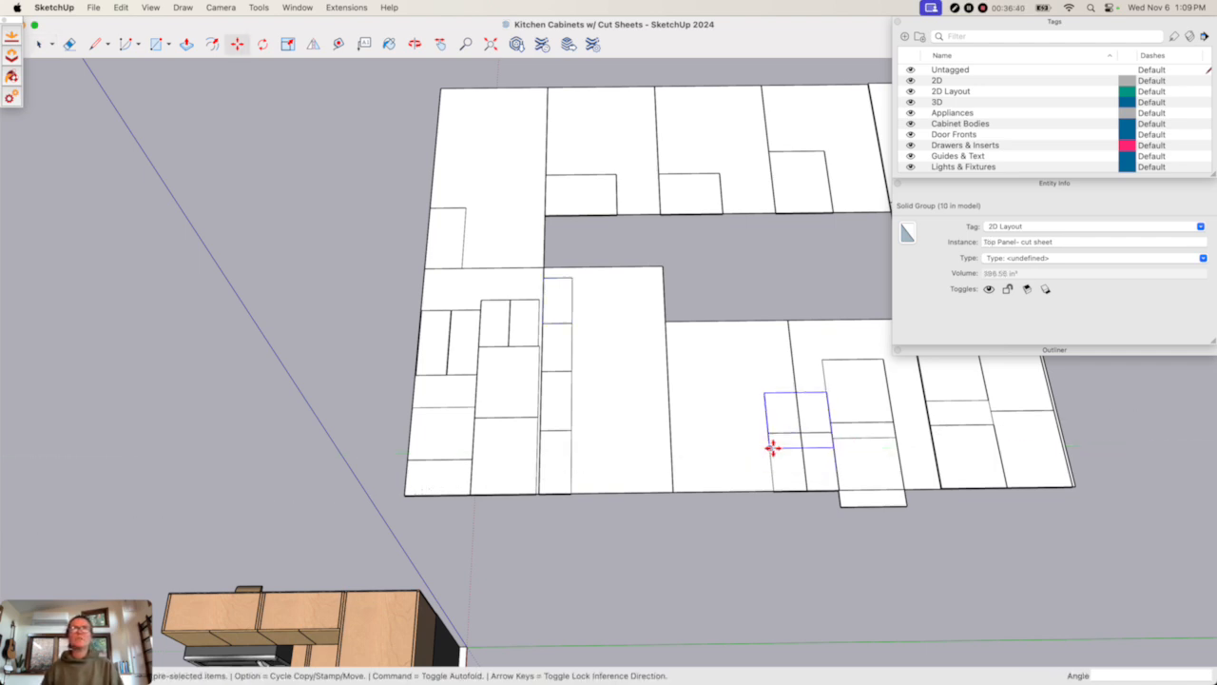
pyautogui.click(775, 451)
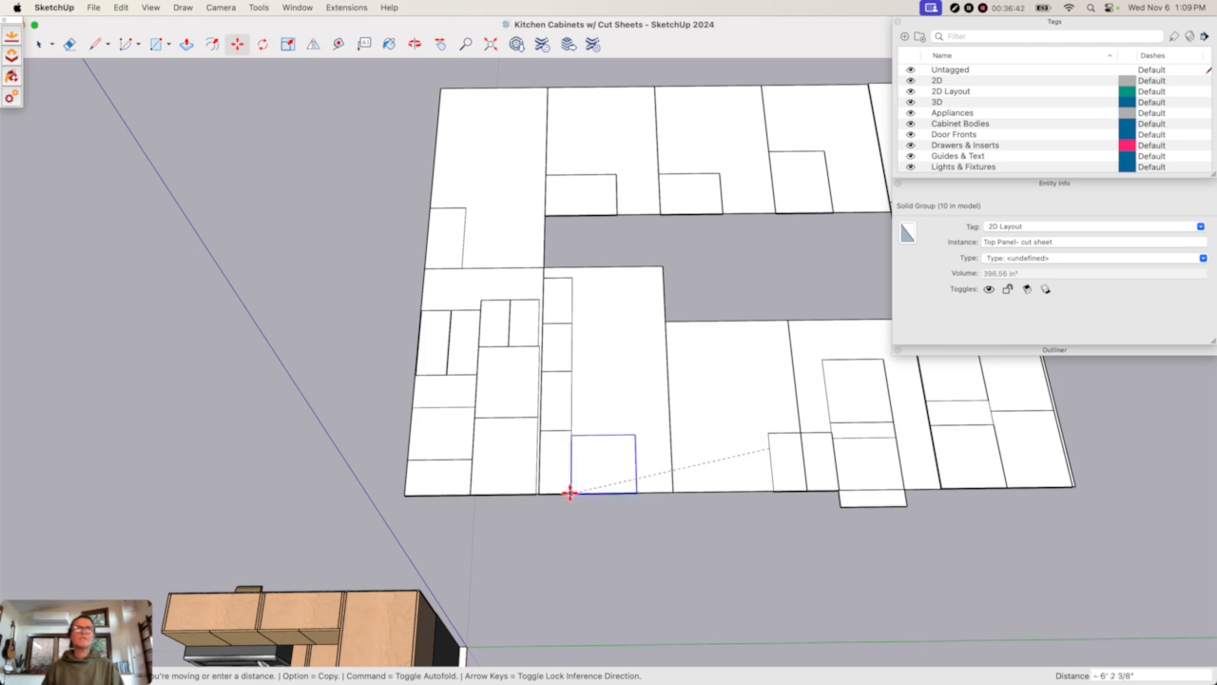
pyautogui.click(568, 491)
# - Move the fourth layout's bottom panel onto the second sheet, directly above its relocated top panel
pyautogui.press('space')
pyautogui.click(804, 481)
pyautogui.press('m')
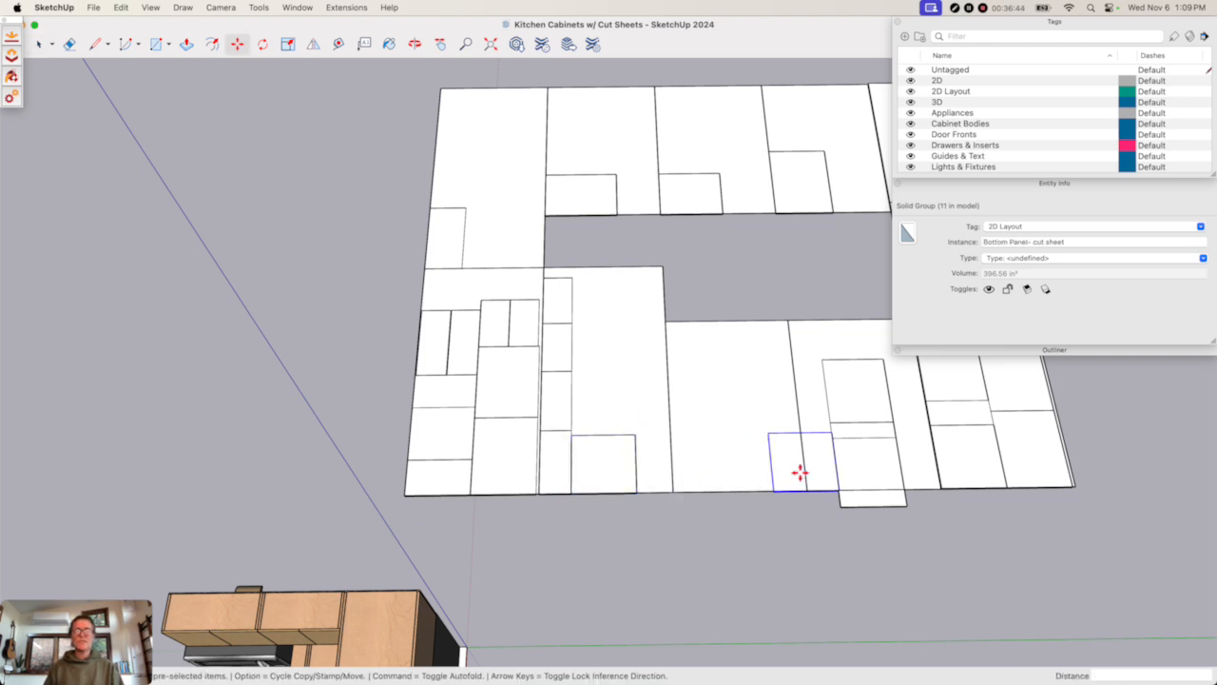
pyautogui.click(772, 491)
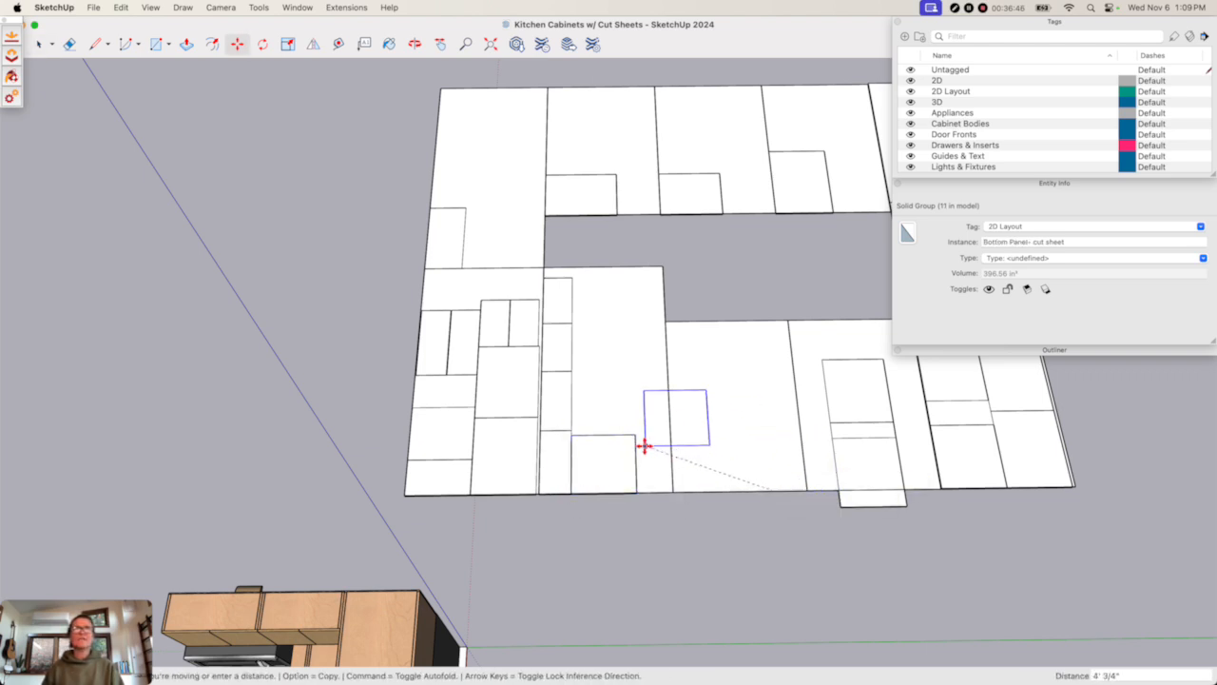
pyautogui.click(572, 434)
# - Move the fourth layout's upper side panel onto the second sheet, directly above the relocated bottom panel
pyautogui.press('space')
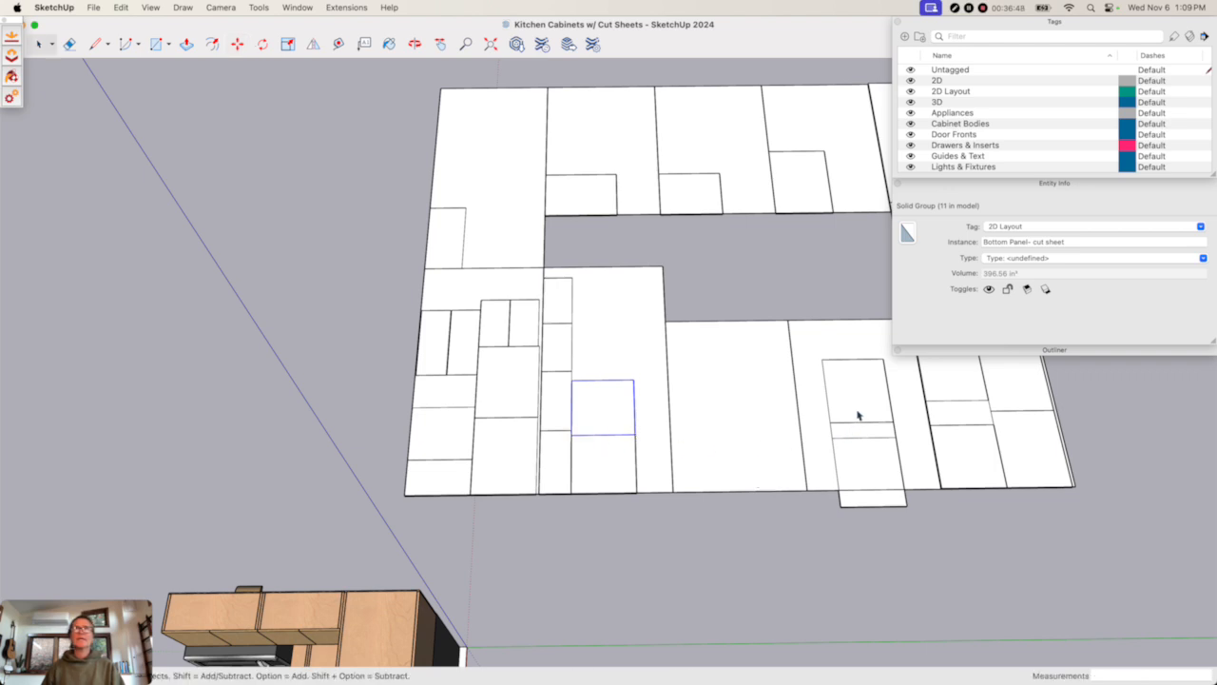
pyautogui.click(858, 415)
pyautogui.press('m')
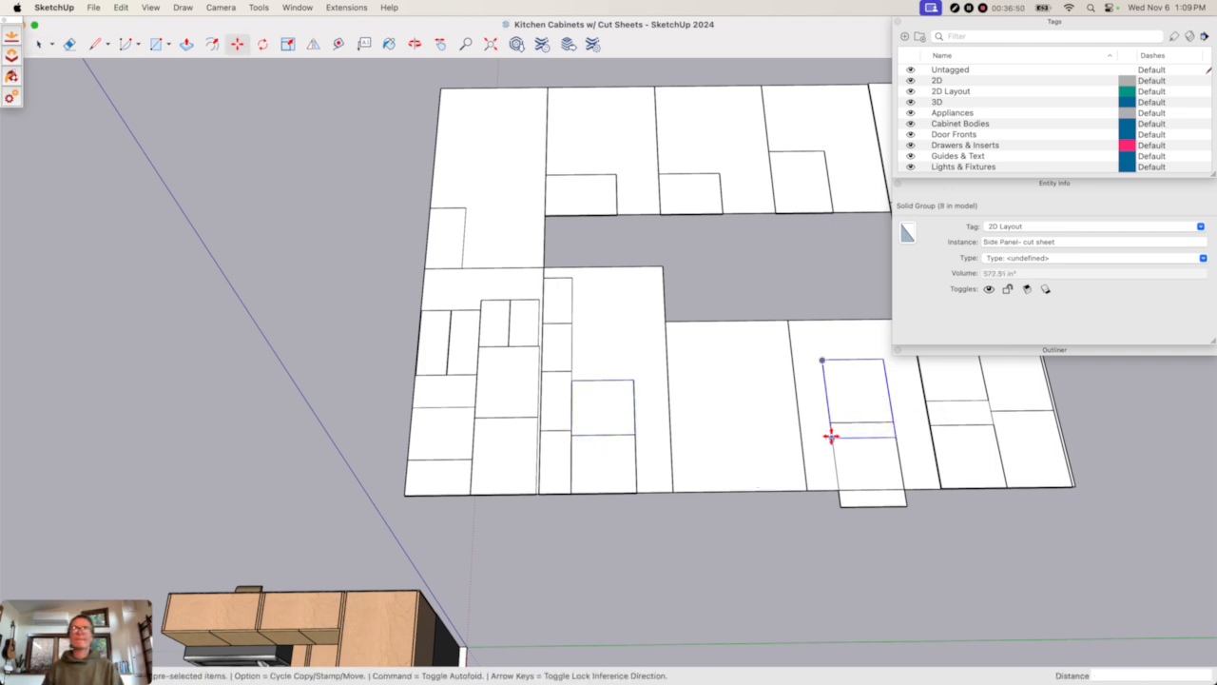
pyautogui.click(831, 437)
# - Try the fourth layout's other side panel beside the wider column on the second sheet, and set it down on the third sheet
pyautogui.press('space')
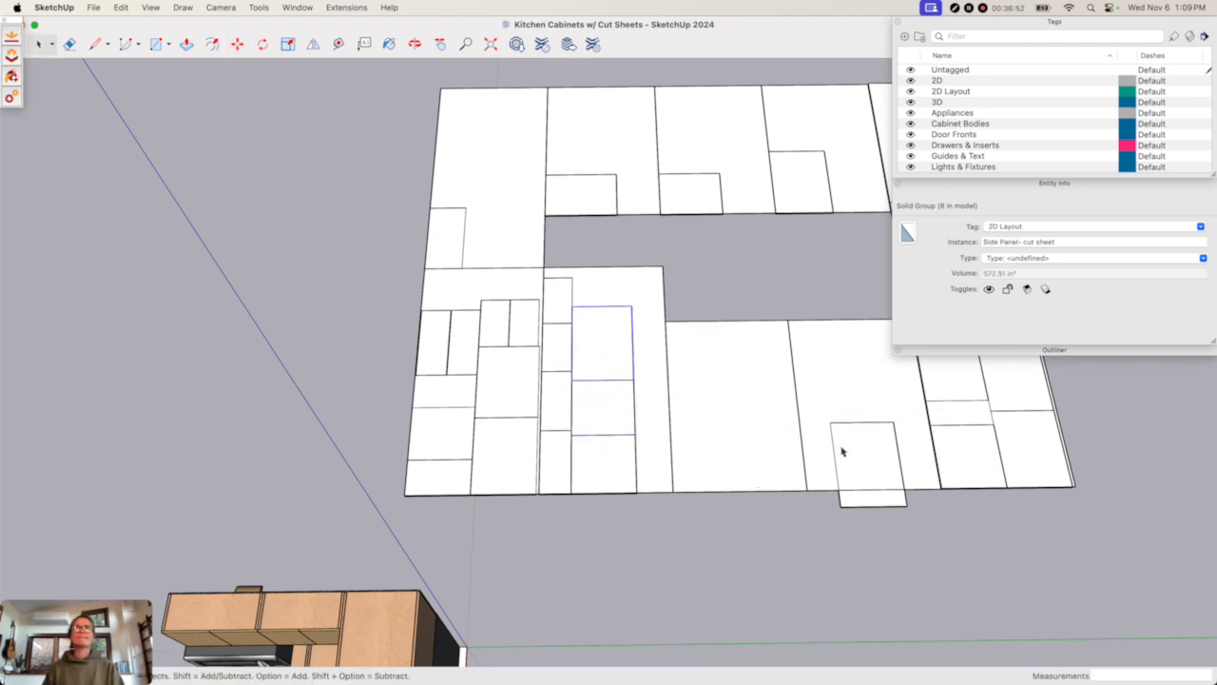
pyautogui.click(858, 457)
pyautogui.press('m')
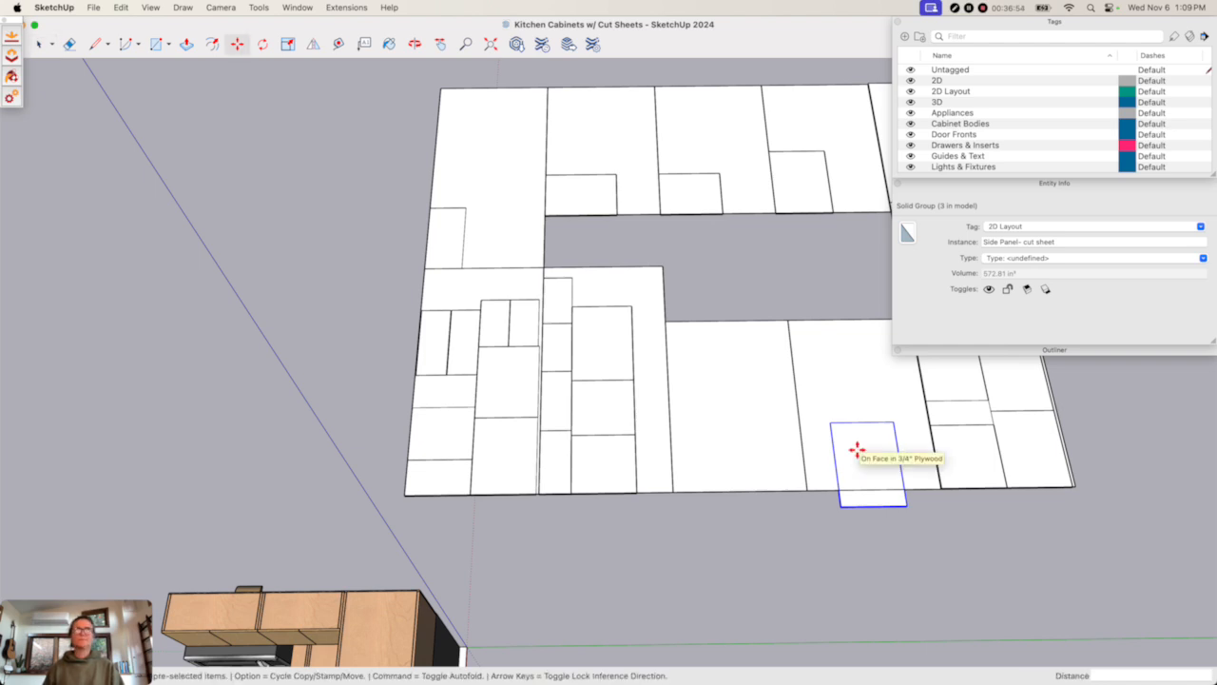
pyautogui.click(840, 505)
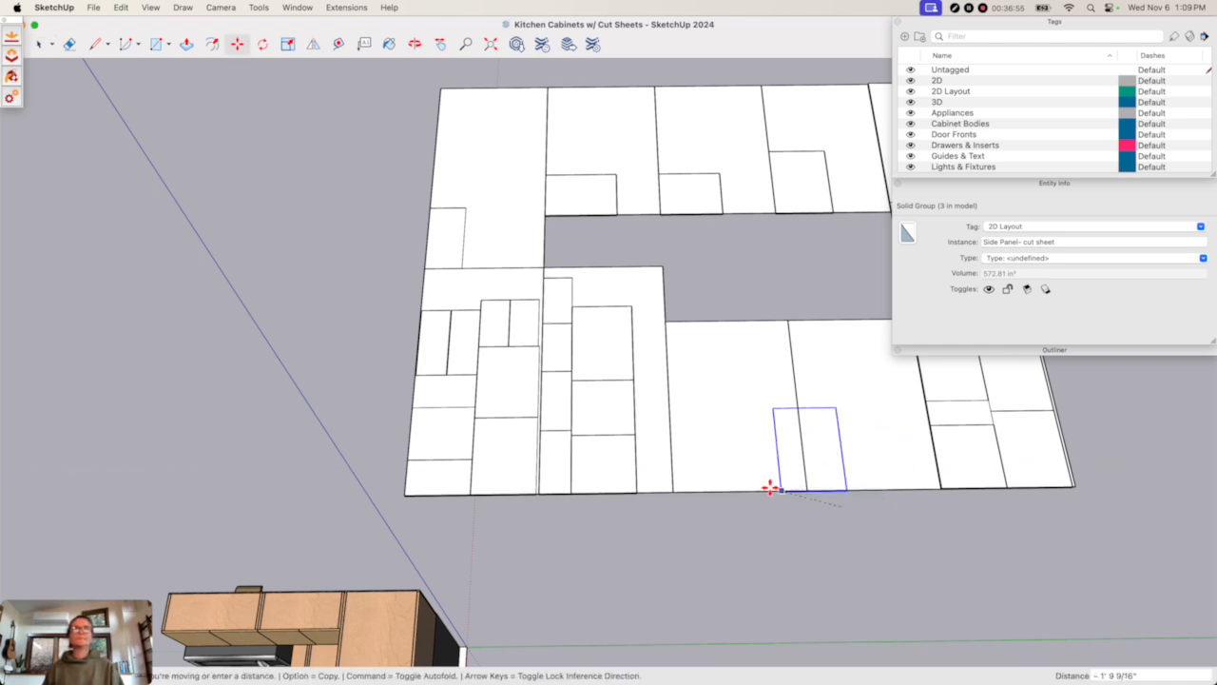
pyautogui.click(632, 491)
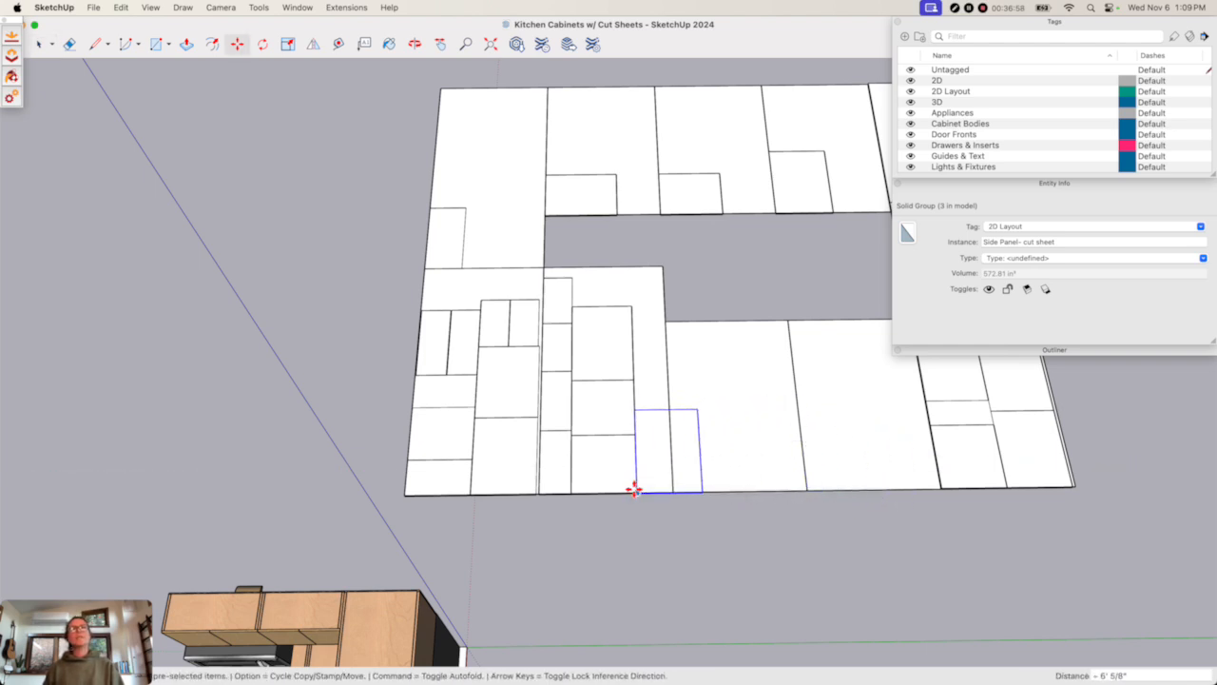
pyautogui.click(635, 411)
# - Move the fourth layout's top and bottom panels together off the second sheet, setting them aside across the third and fourth sheets
pyautogui.press('space')
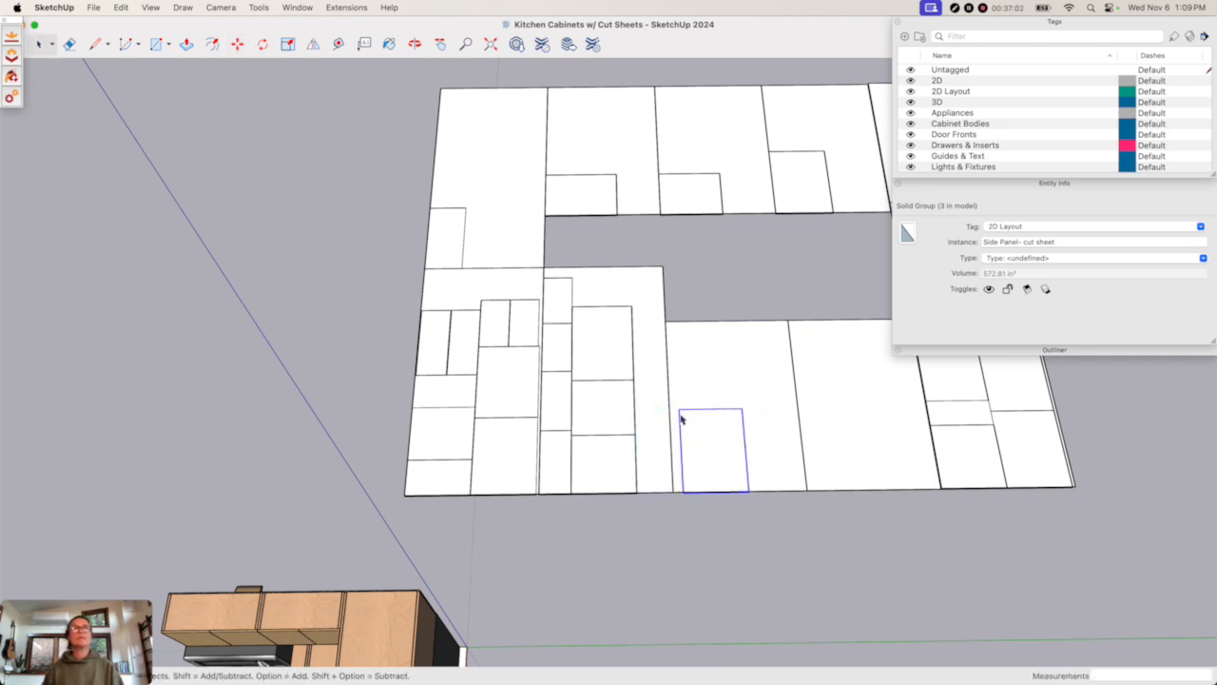
pyautogui.click(614, 416)
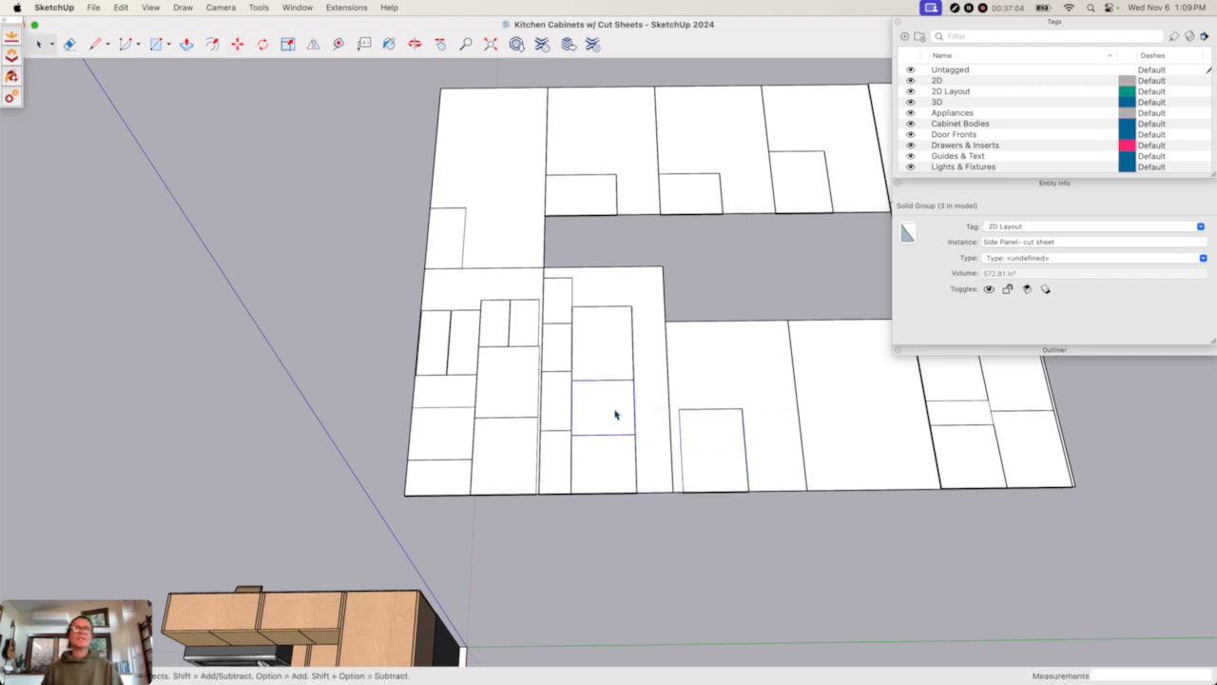
pyautogui.keyDown('shift'); pyautogui.click(627, 464); pyautogui.keyUp('shift')
pyautogui.press('m')
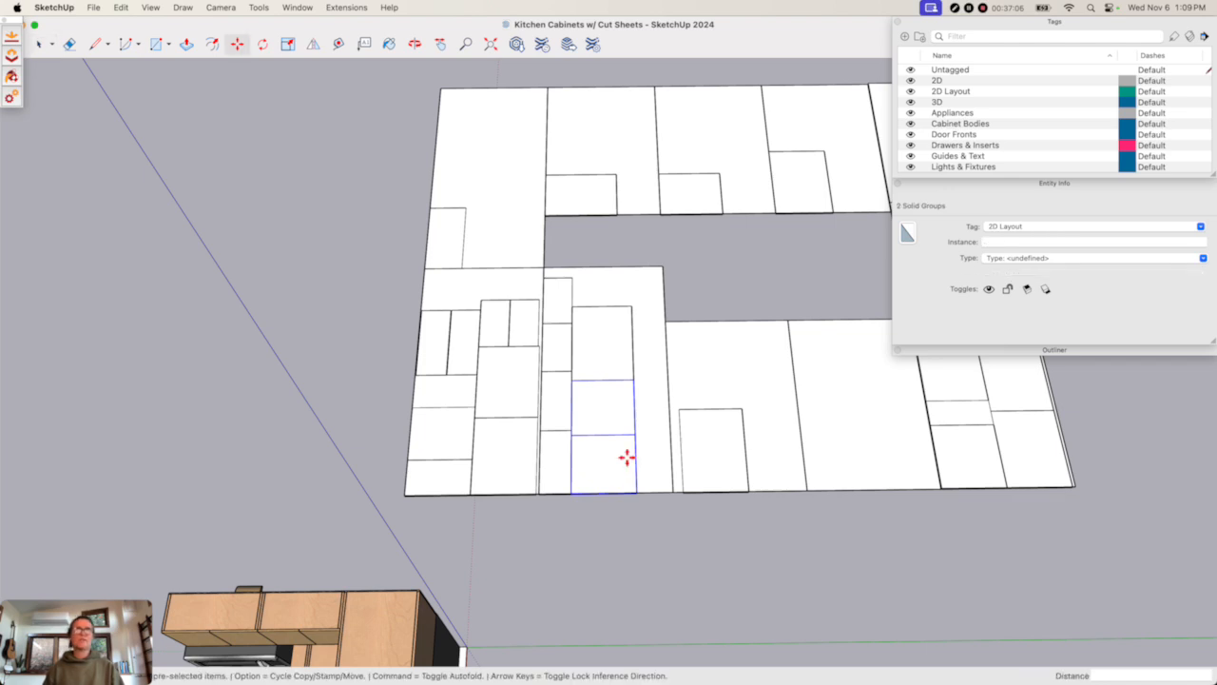
pyautogui.moveTo(629, 432); pyautogui.dragTo(818, 429)
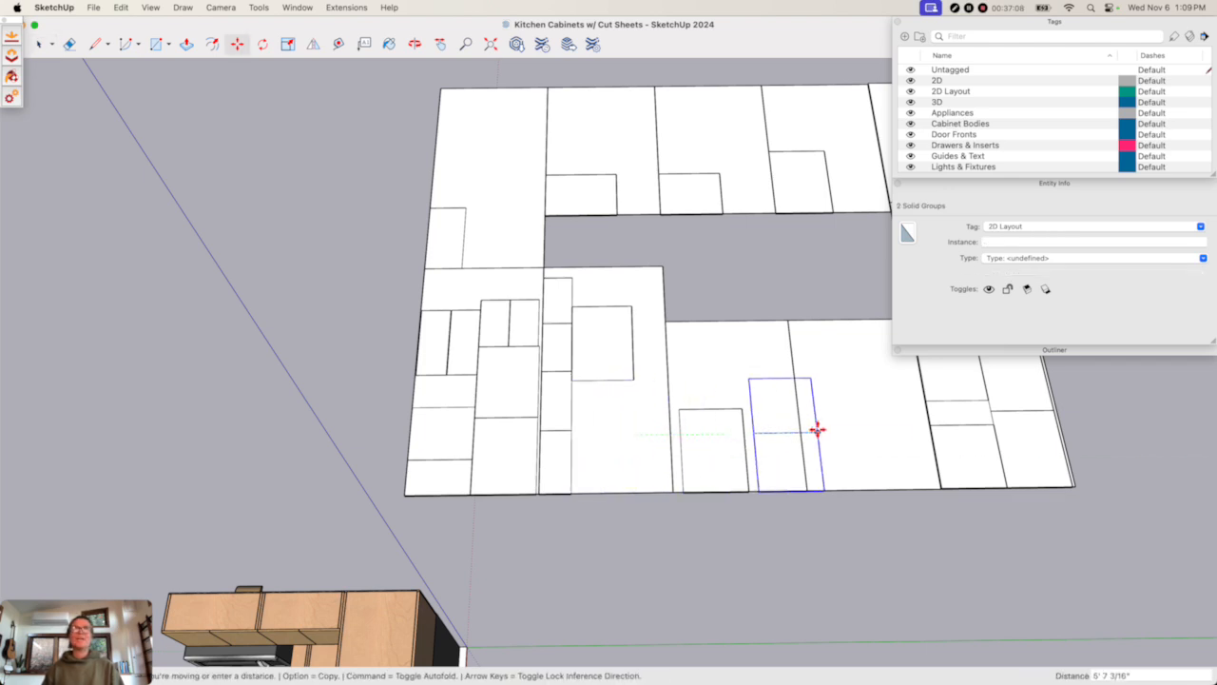
# - Rotate the side panel left on the second sheet by 90° and move it to the sheet's lower edge beside the narrow column
pyautogui.press('space')
pyautogui.click(620, 368)
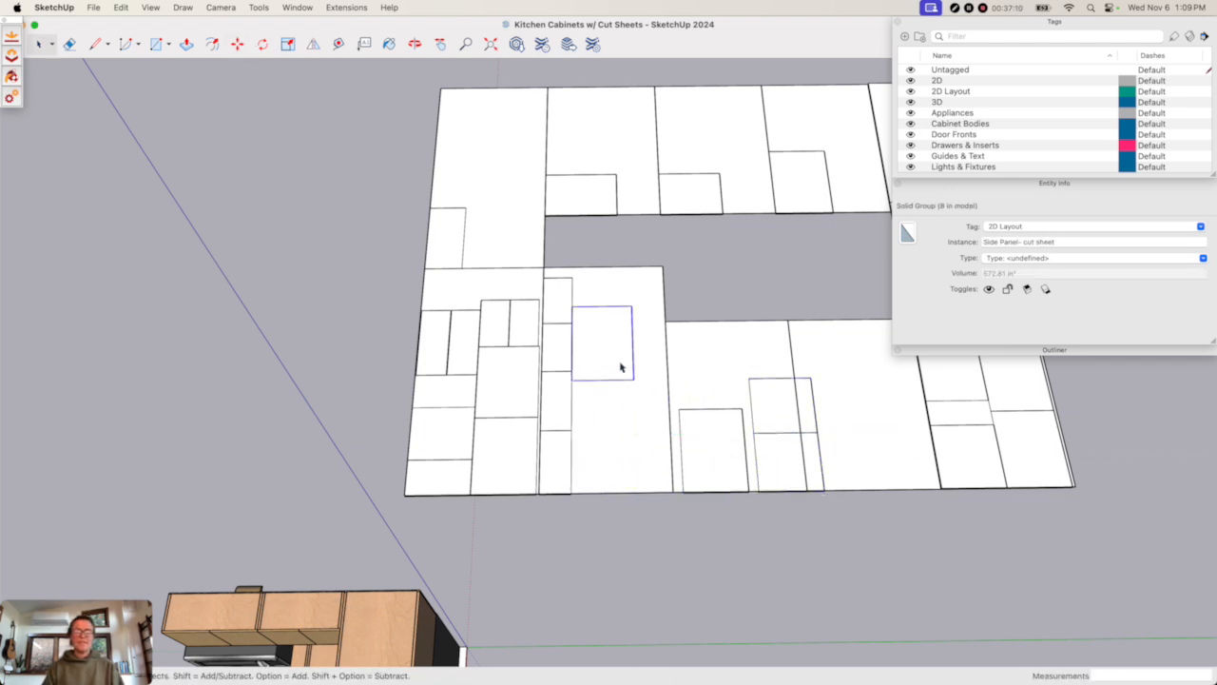
pyautogui.press('q')
pyautogui.click(596, 319)
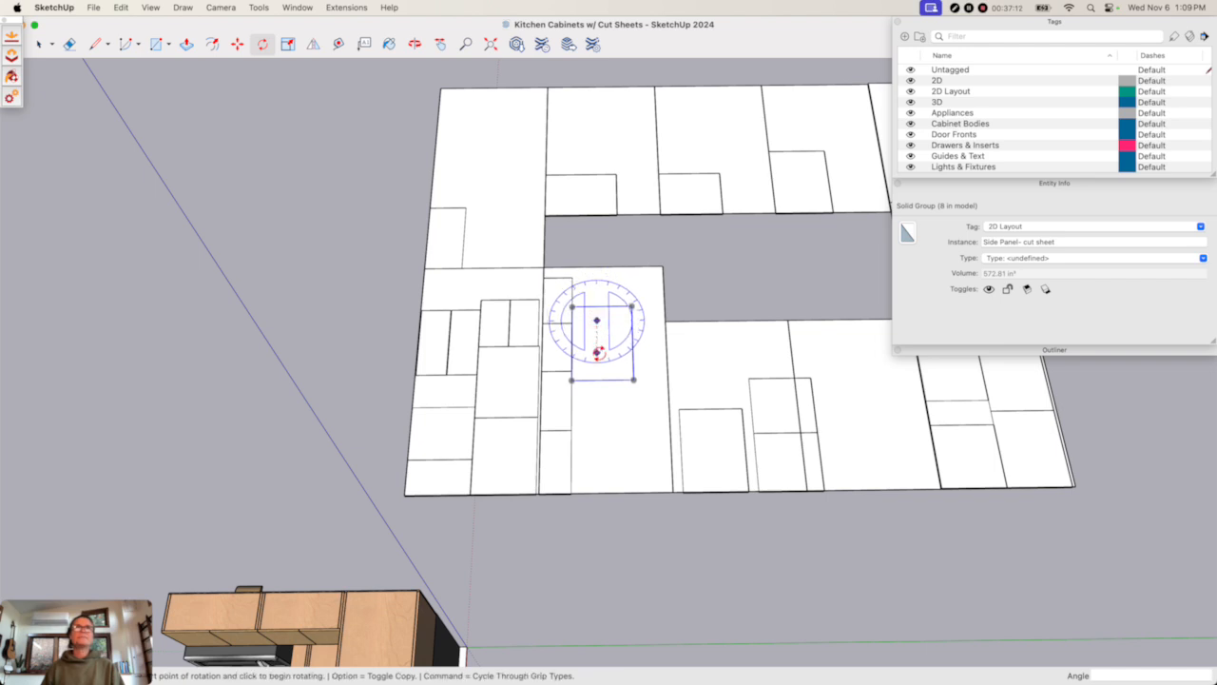
pyautogui.click(596, 352)
pyautogui.write('90')
pyautogui.press('Return')
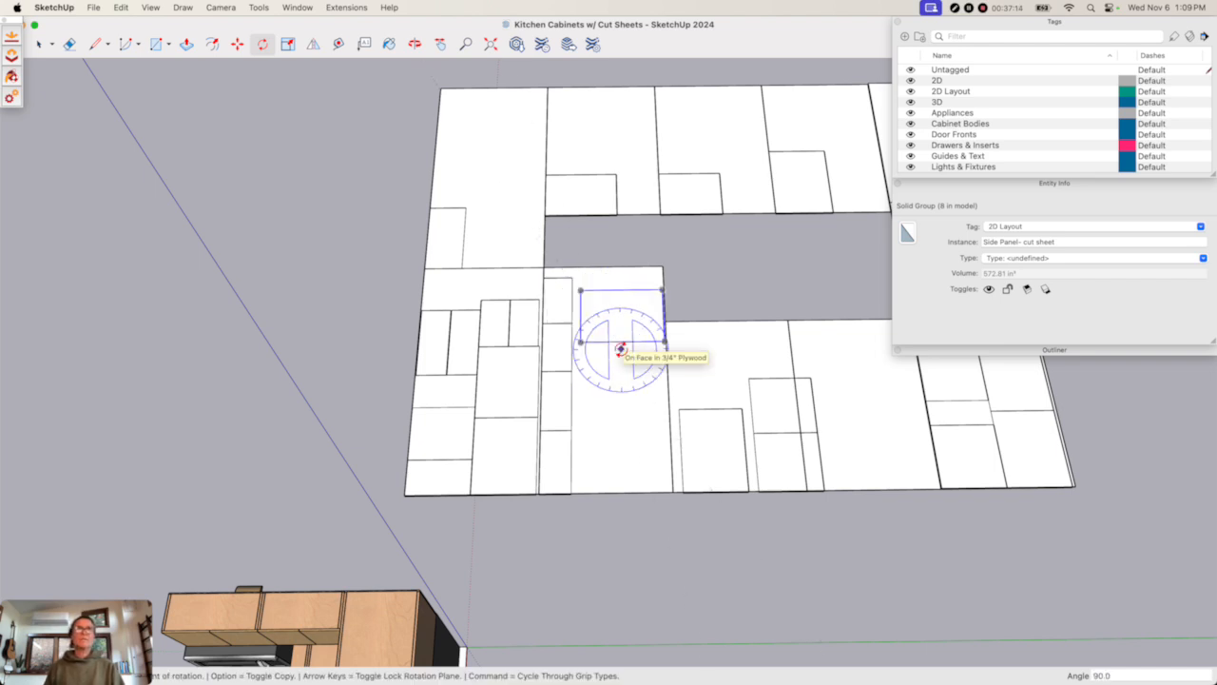
pyautogui.press('m')
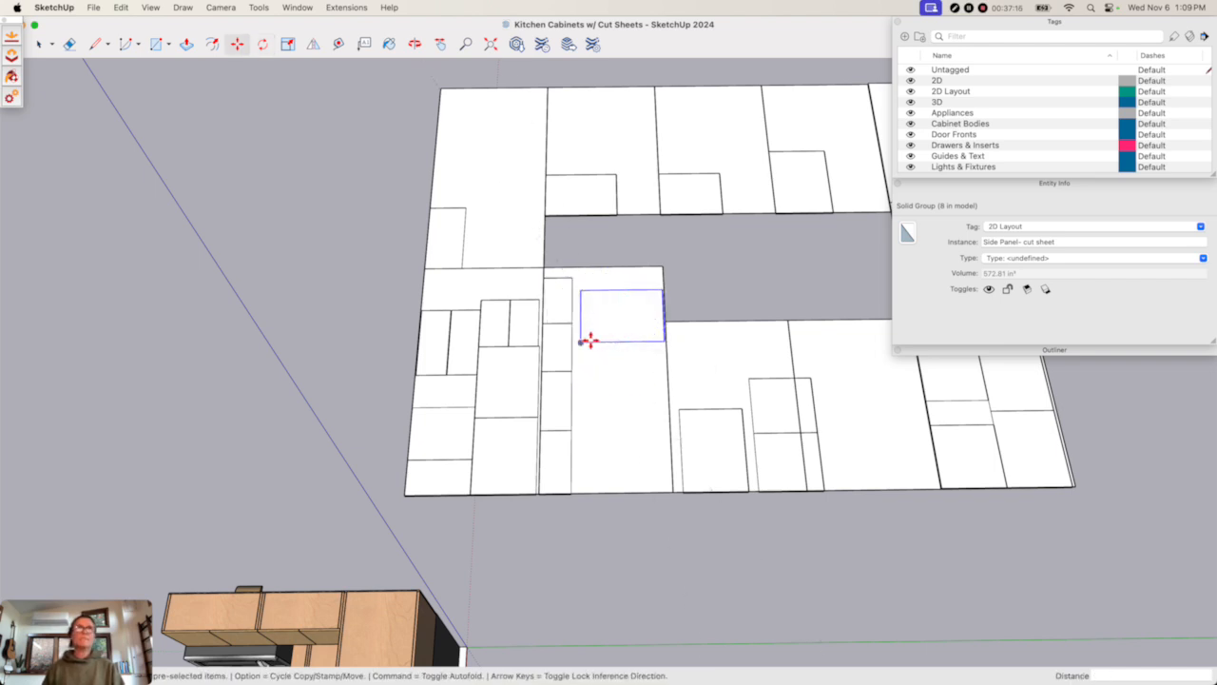
pyautogui.click(581, 341)
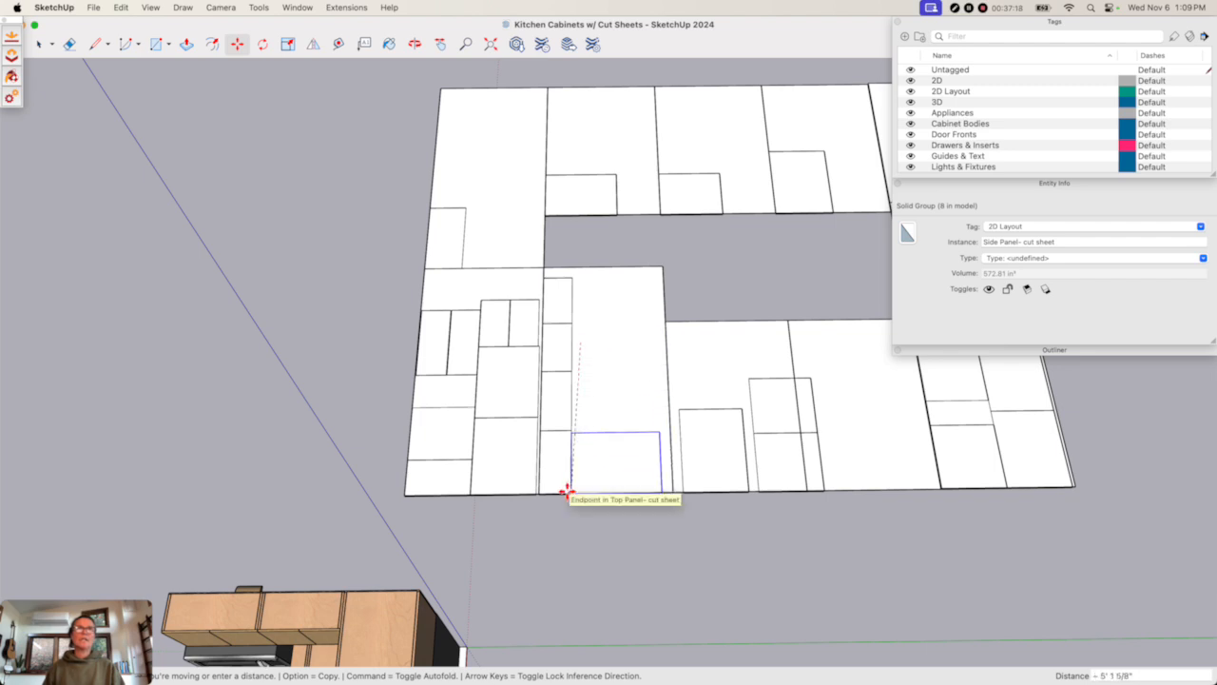
pyautogui.click(571, 493)
# - Rotate the side panel parked on the third sheet by 90° and stack it above the rotated side panel on the second sheet
pyautogui.press('space')
pyautogui.press('q')
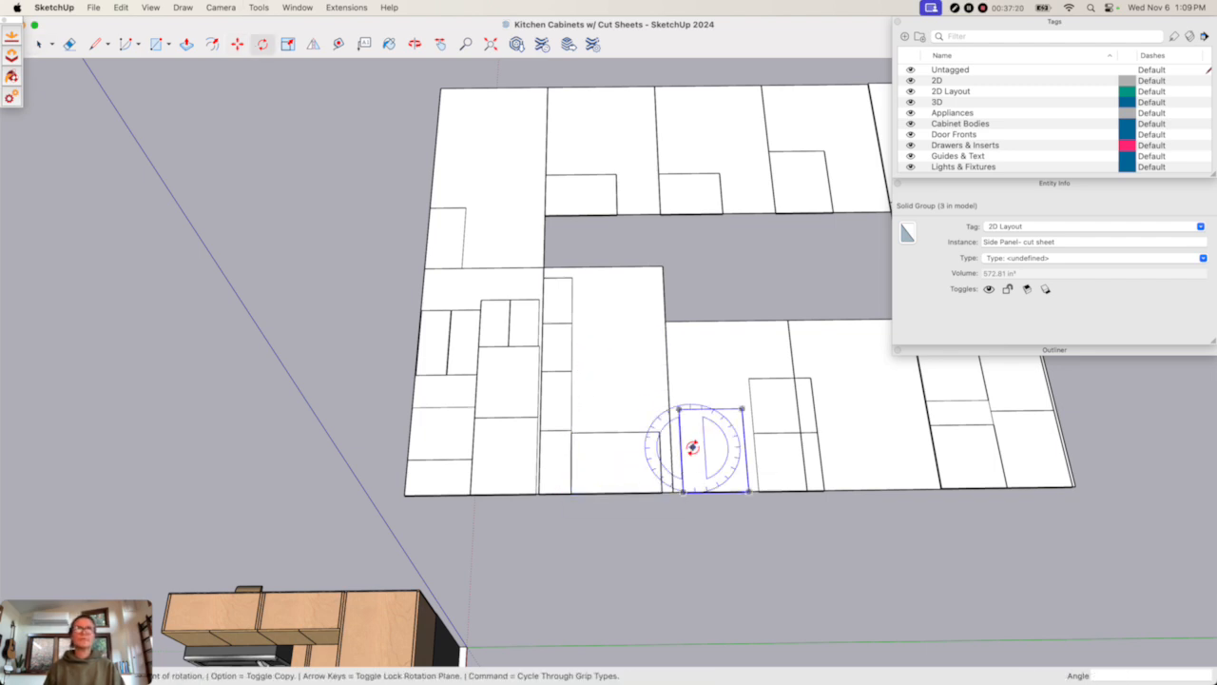
pyautogui.click(703, 424)
pyautogui.click(696, 459)
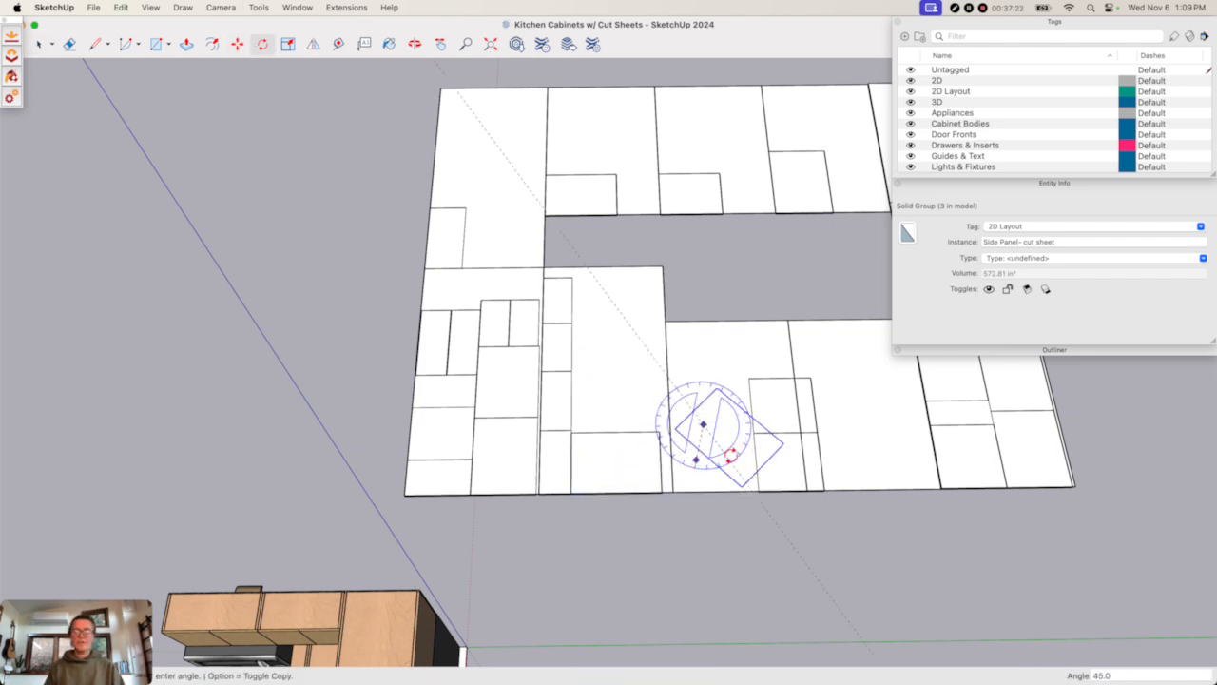
pyautogui.write('90')
pyautogui.press('Return')
pyautogui.press('m')
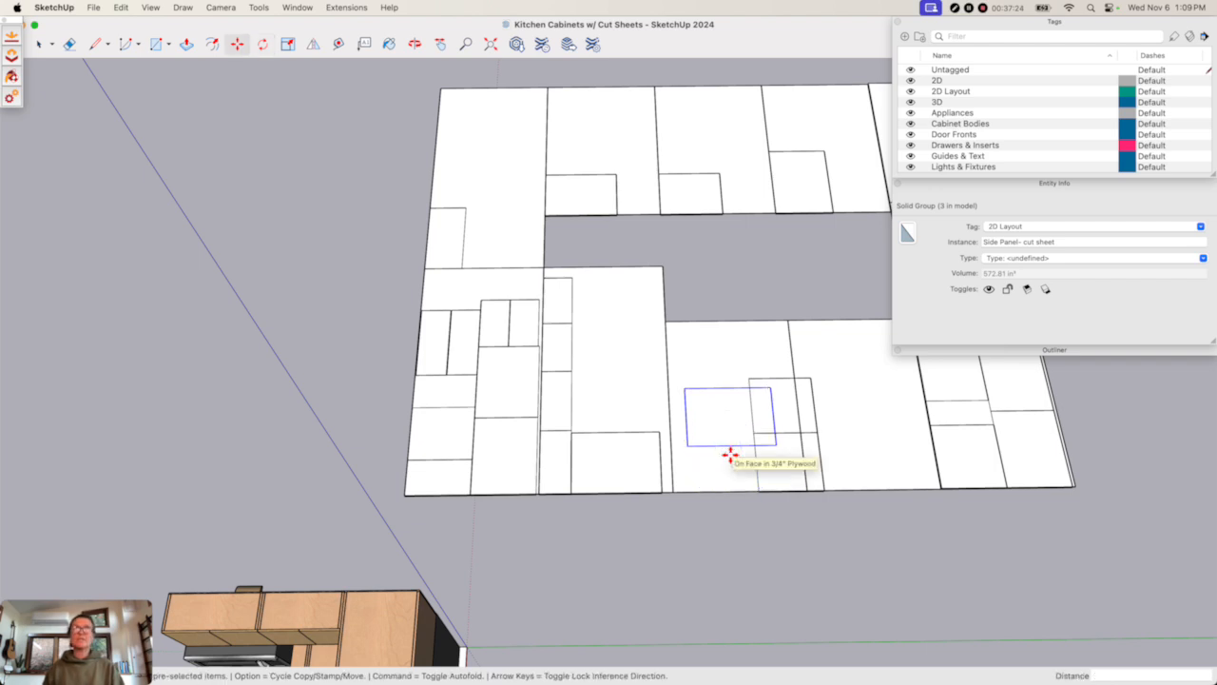
pyautogui.click(690, 445)
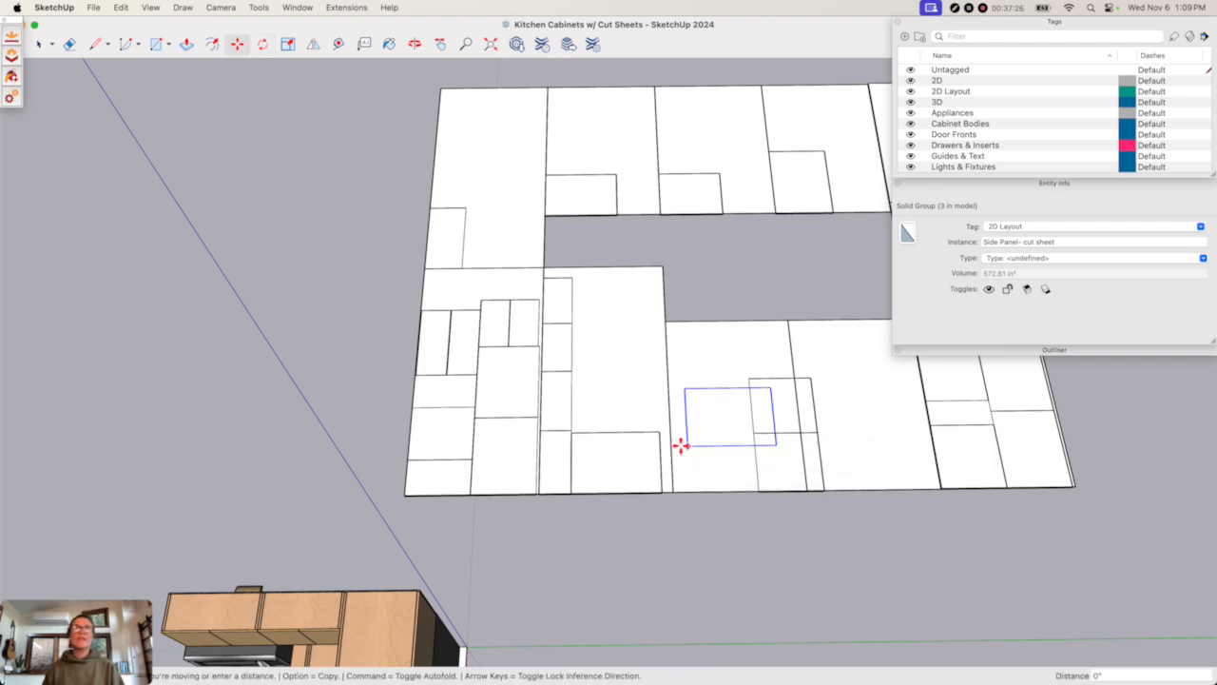
pyautogui.click(571, 429)
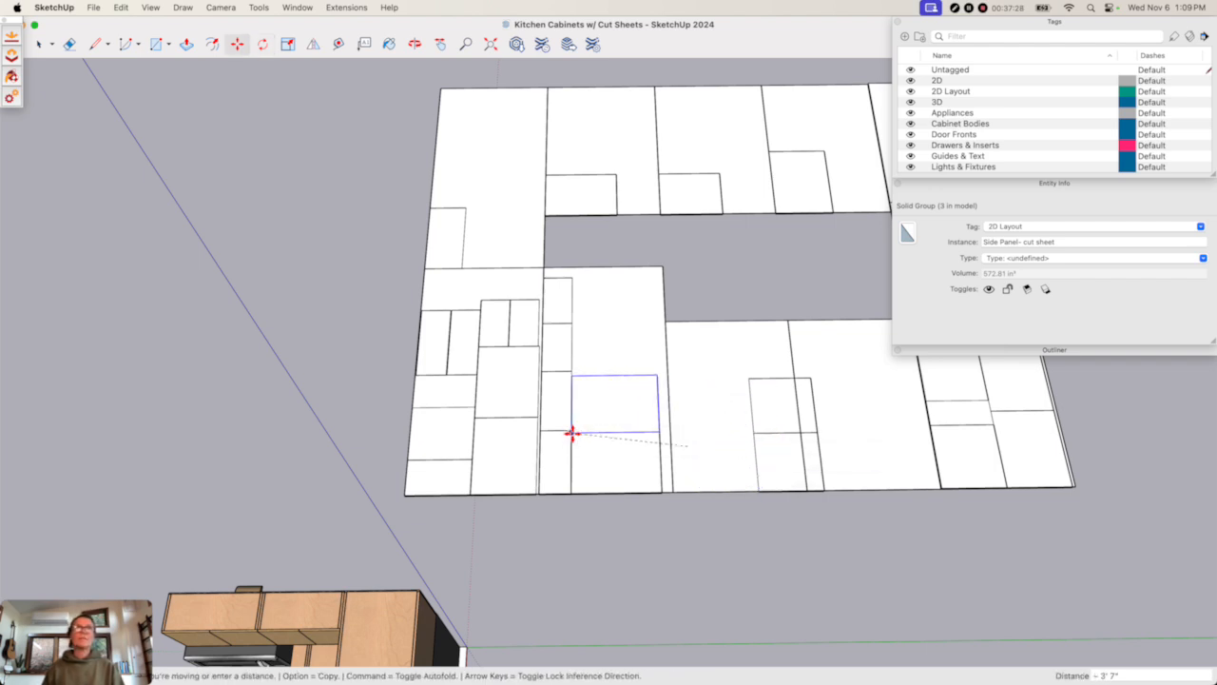
# - Move the fourth layout's bottom panel off the third sheet and stack it above the two rotated side panels on the second sheet
pyautogui.press('space')
pyautogui.click(774, 432)
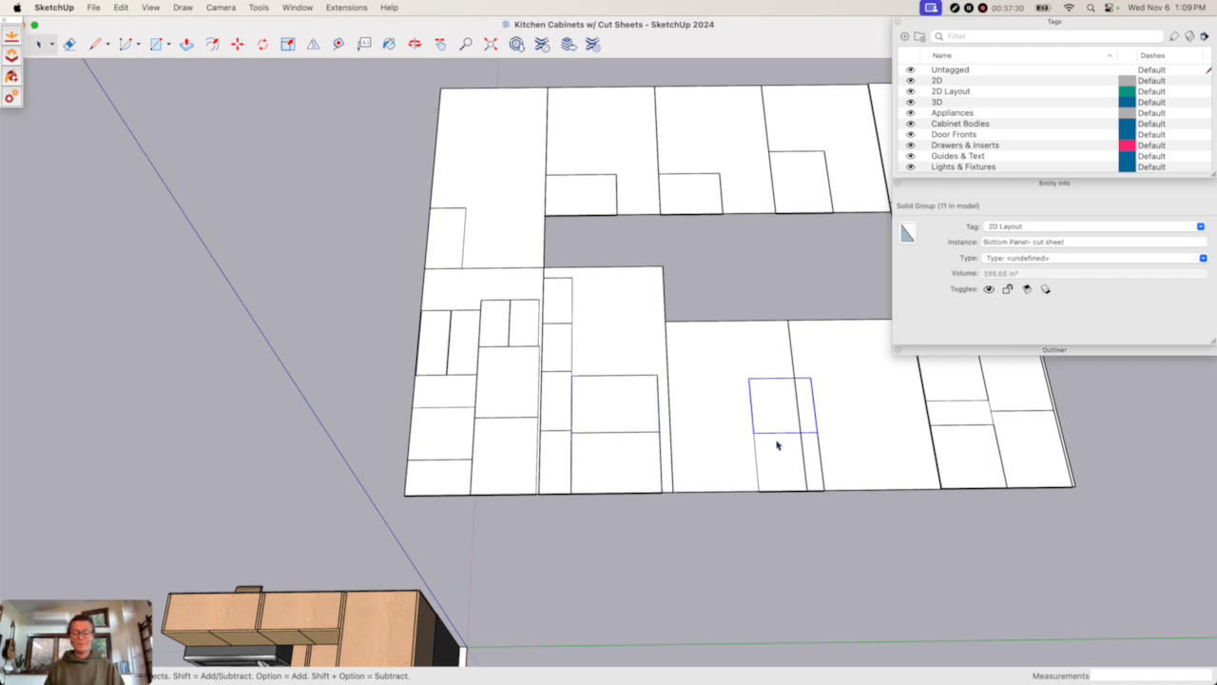
pyautogui.press('m')
pyautogui.click(753, 432)
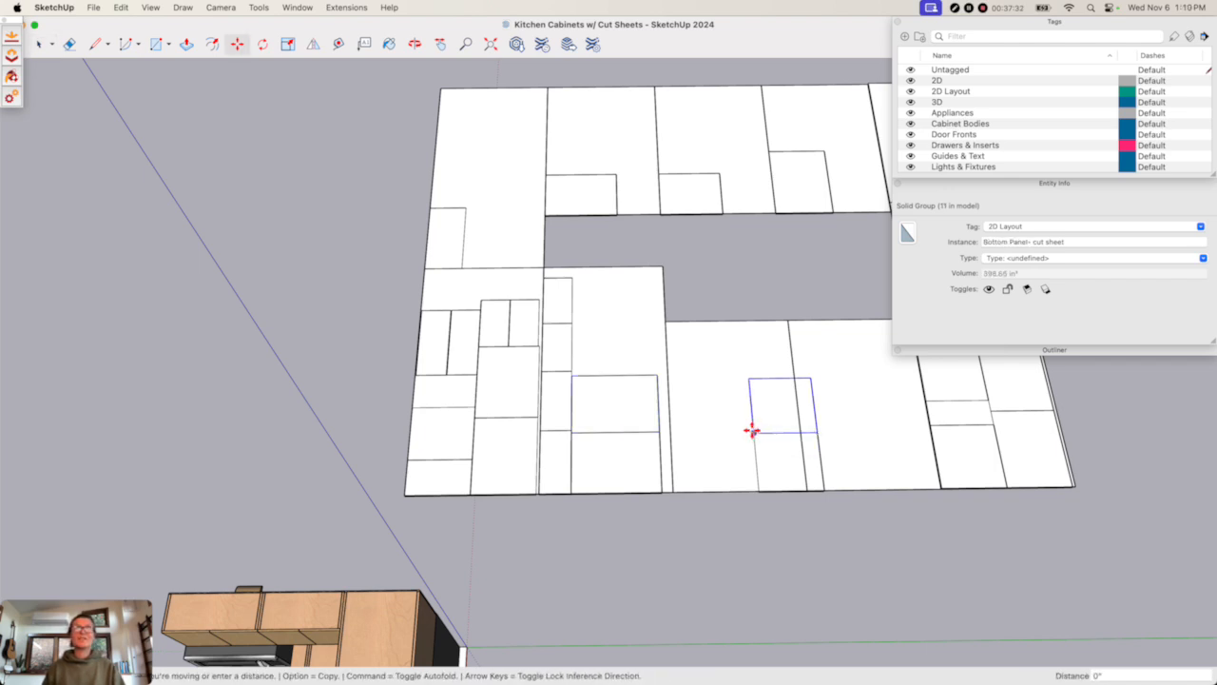
pyautogui.click(573, 375)
pyautogui.press('space')
# - Stack the fourth layout's top panel directly above its bottom panel on the second sheet, aligned to the narrow column's edge
pyautogui.click(812, 462)
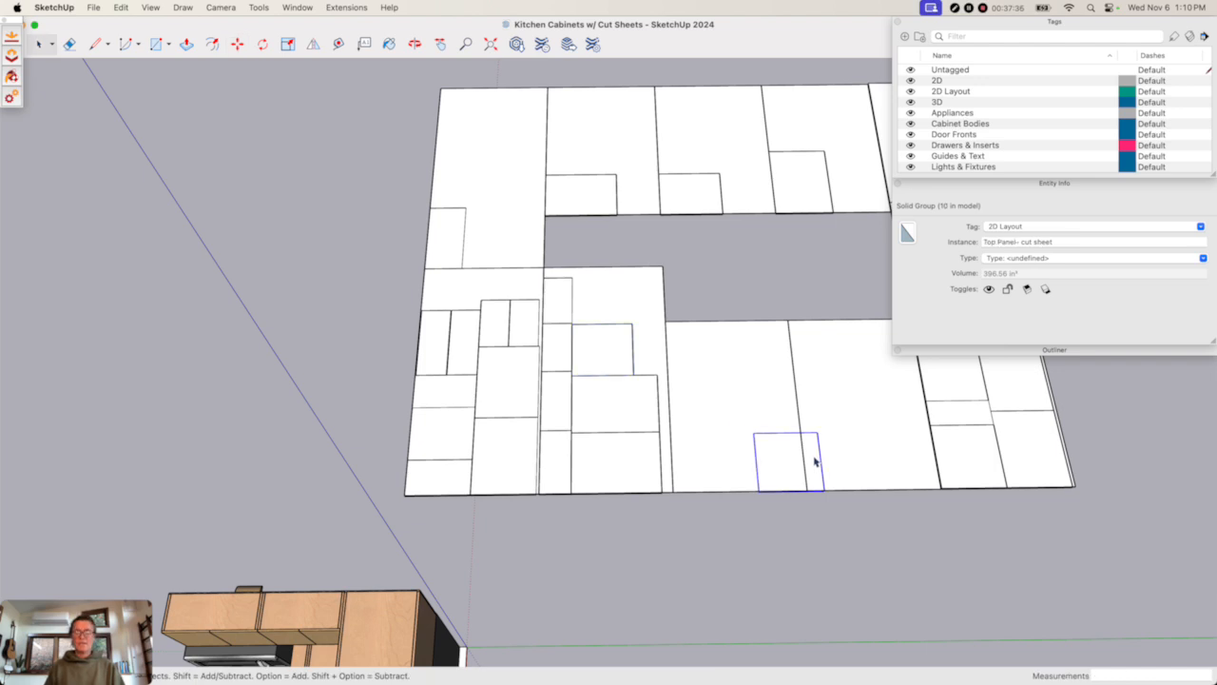
pyautogui.press('m')
pyautogui.click(761, 490)
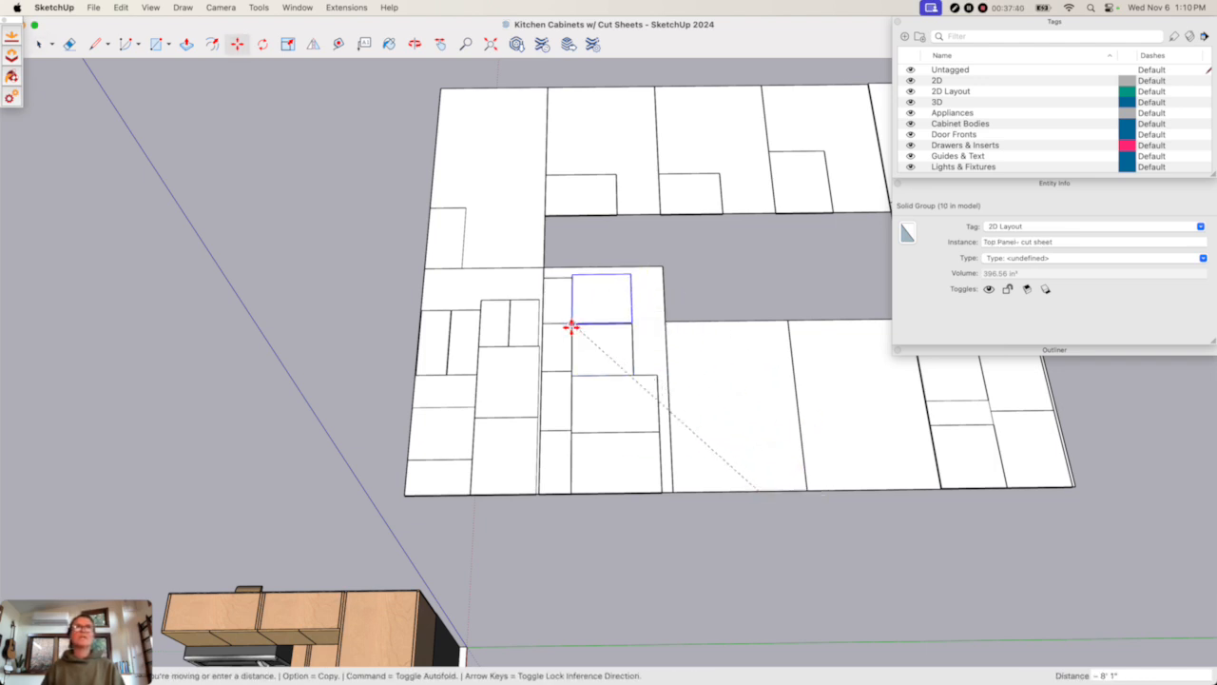
pyautogui.scroll(5, 571, 326)
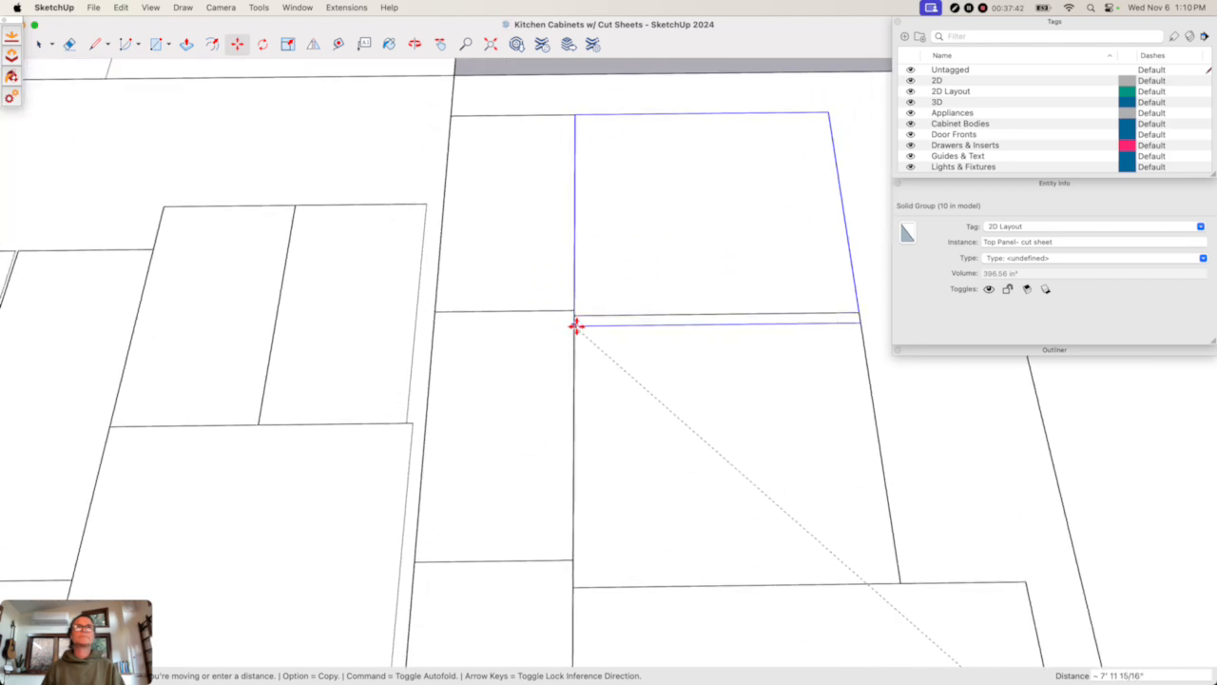
pyautogui.click(580, 329)
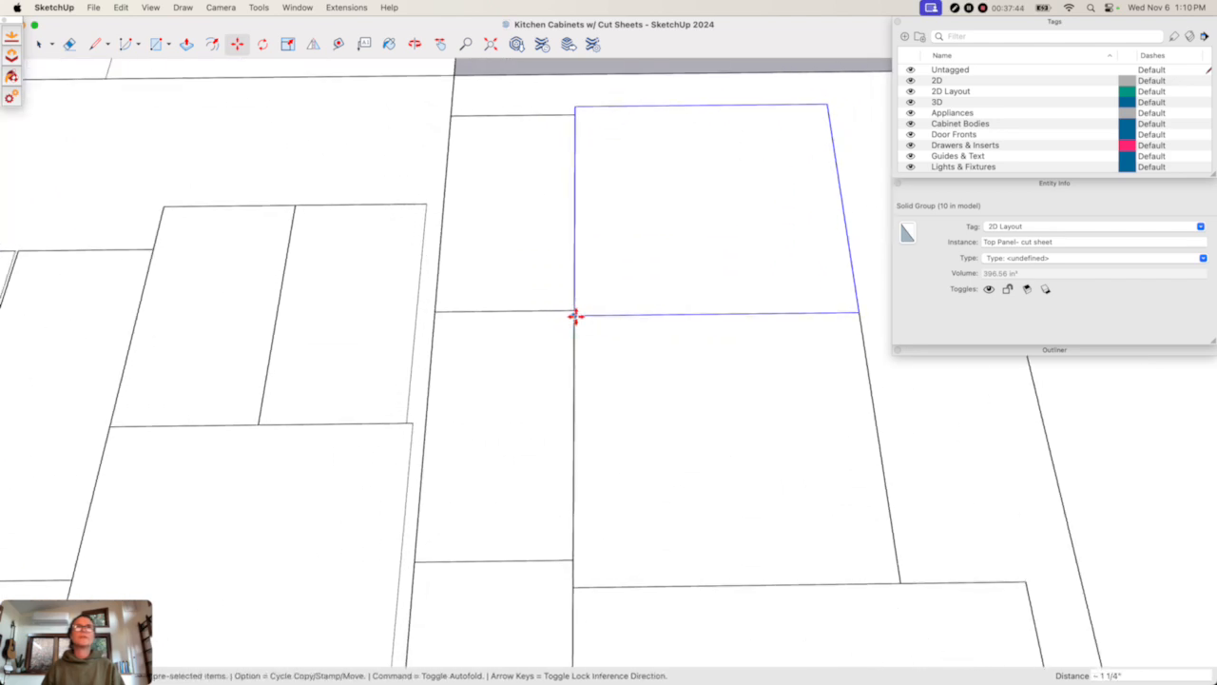
pyautogui.scroll(-3, 575, 319)
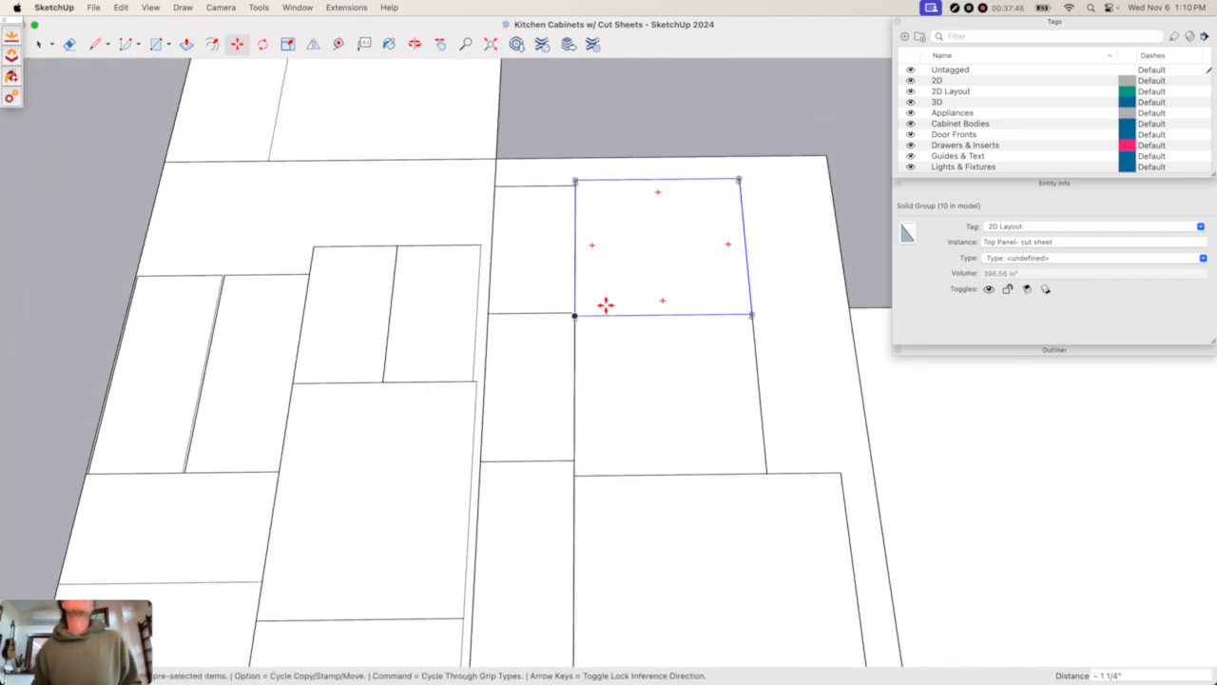
pyautogui.press('space')
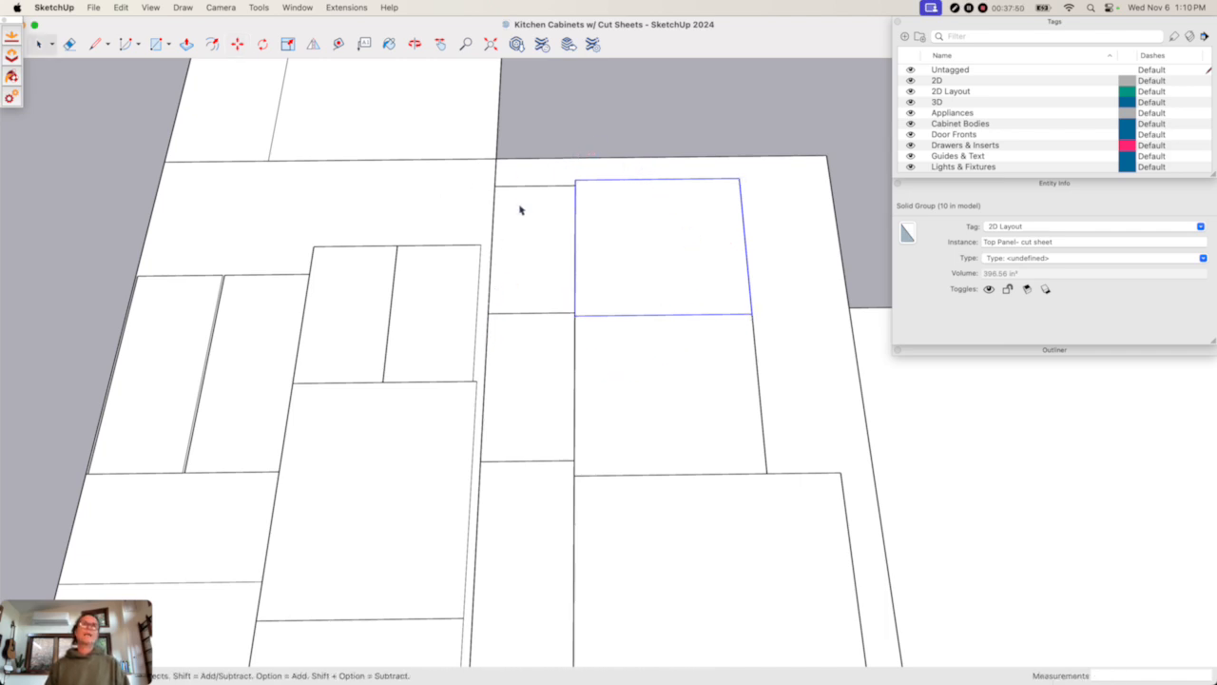
# - Scale the third 3/4" plywood sheet to a length of 8'
pyautogui.scroll(-5, 486, 242)
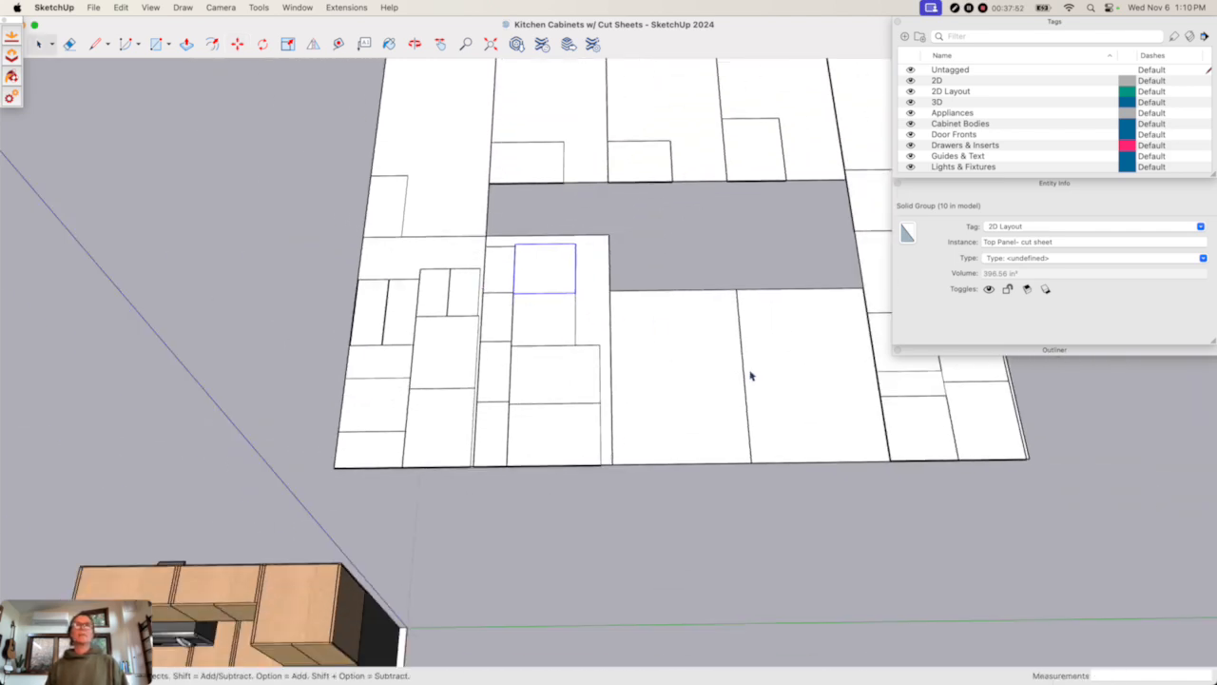
pyautogui.moveTo(731, 384)
pyautogui.keyDown('shift'); pyautogui.mouseDown(button='middle')
pyautogui.moveTo(508, 358)
pyautogui.moveTo(540, 352)
pyautogui.mouseUp(button='middle'); pyautogui.keyUp('shift')
pyautogui.click(466, 282)
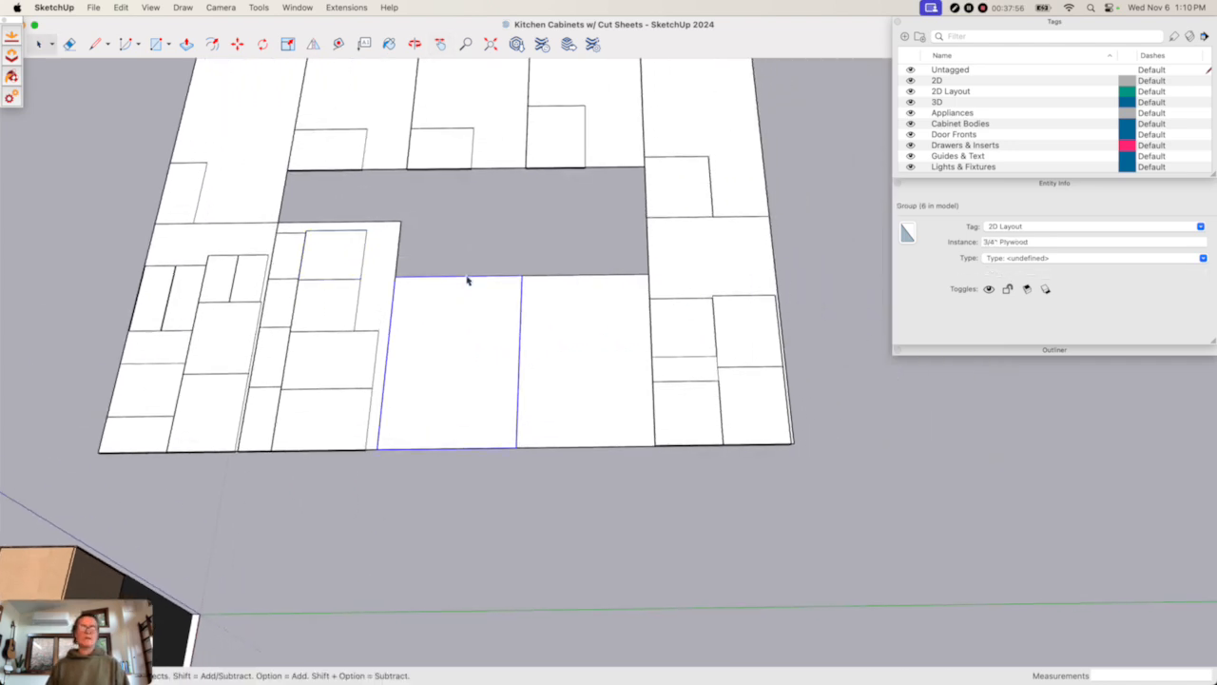
pyautogui.press('s')
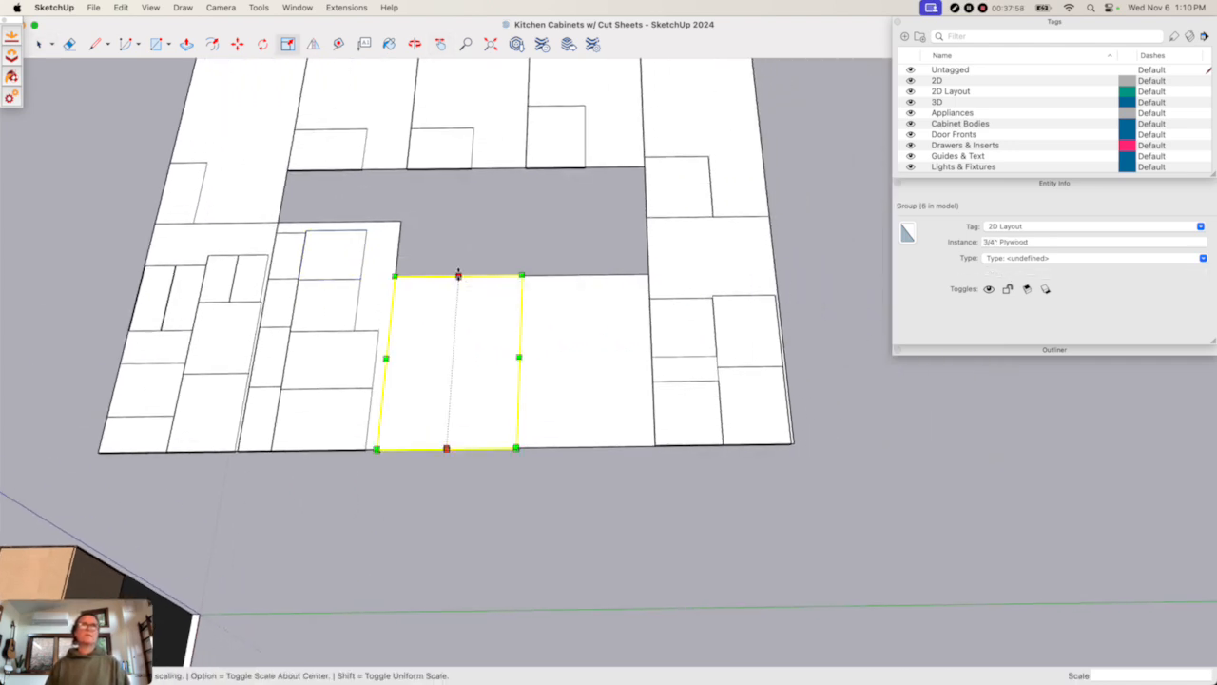
pyautogui.click(458, 276)
pyautogui.write("8'")
pyautogui.press('Return')
pyautogui.press('space')
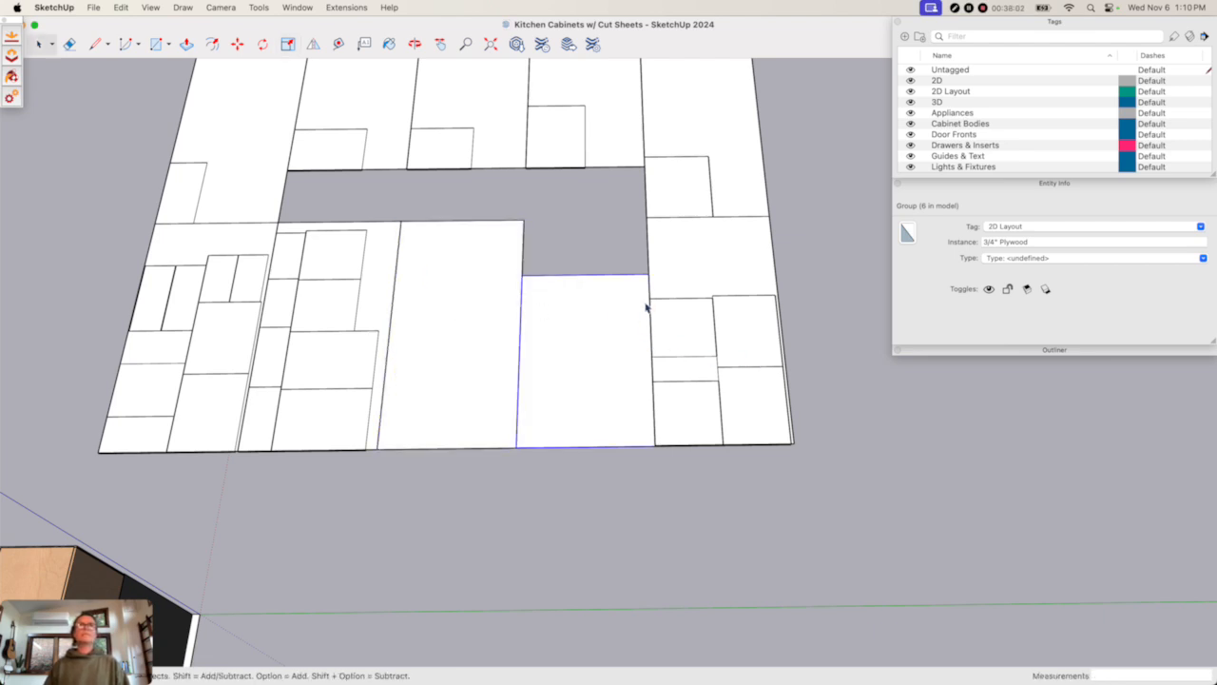
# - Delete the fourth and fifth 3/4" plywood sheets, keeping the fifth layout's cut-sheet panels
pyautogui.press('Delete')
pyautogui.click(700, 284)
pyautogui.press('Delete')
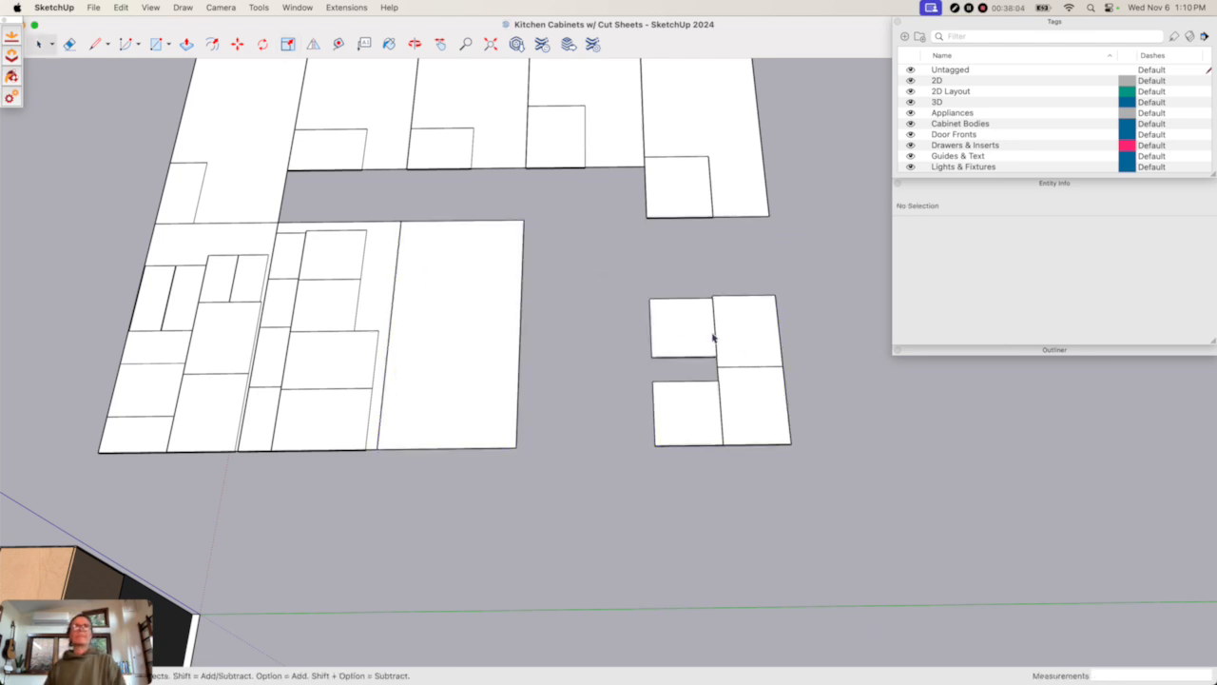
# - Move the fifth layout's bottom panel to the third sheet's lower corner next to the second sheet
pyautogui.click(709, 346)
pyautogui.press('m')
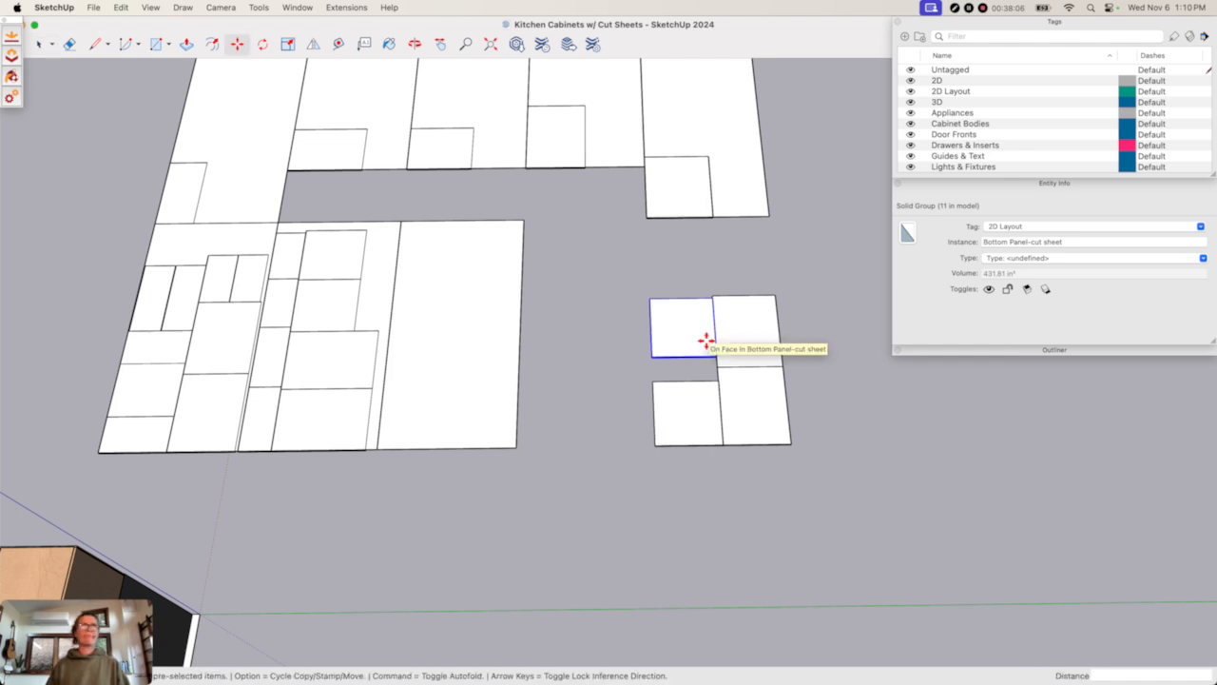
pyautogui.click(652, 357)
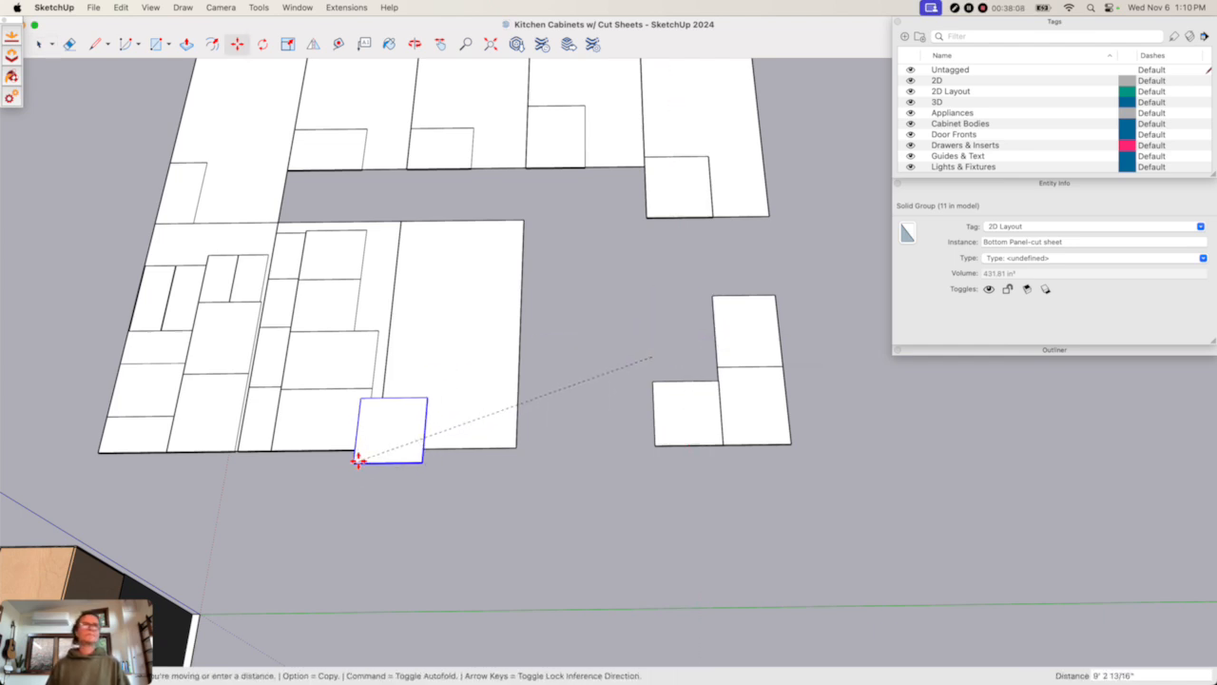
pyautogui.click(382, 445)
pyautogui.press('space')
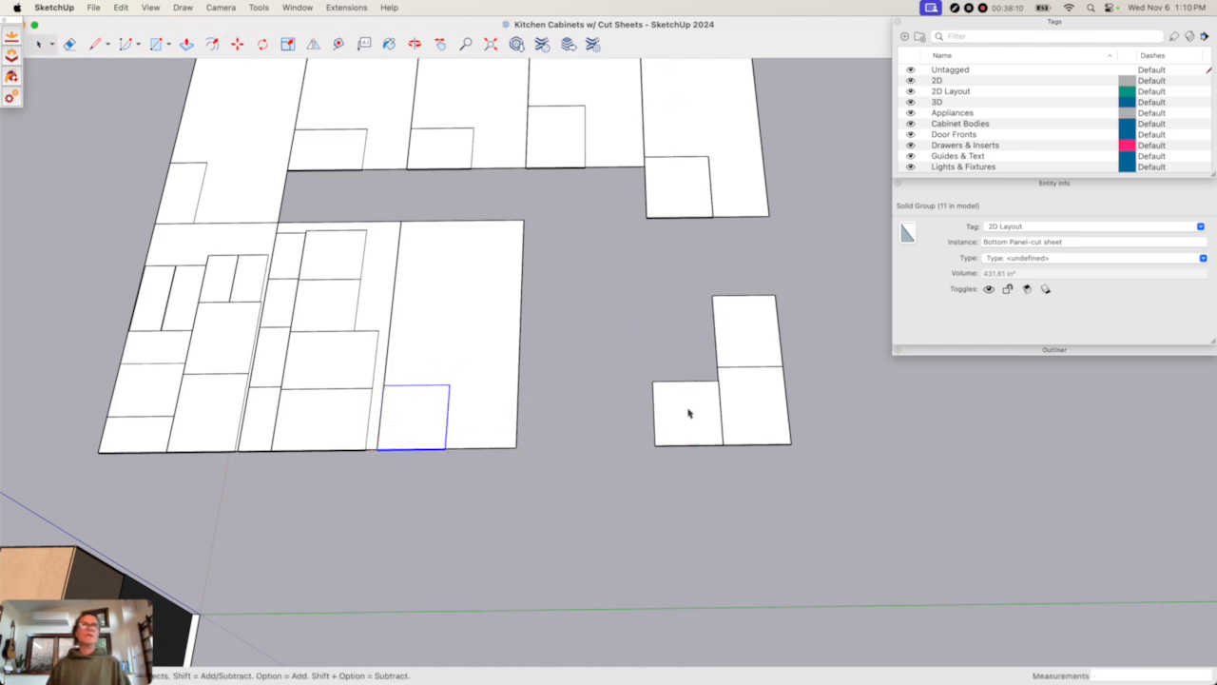
# - Stack the fifth layout's top panel directly above its bottom panel on the third sheet
pyautogui.click(687, 413)
pyautogui.press('m')
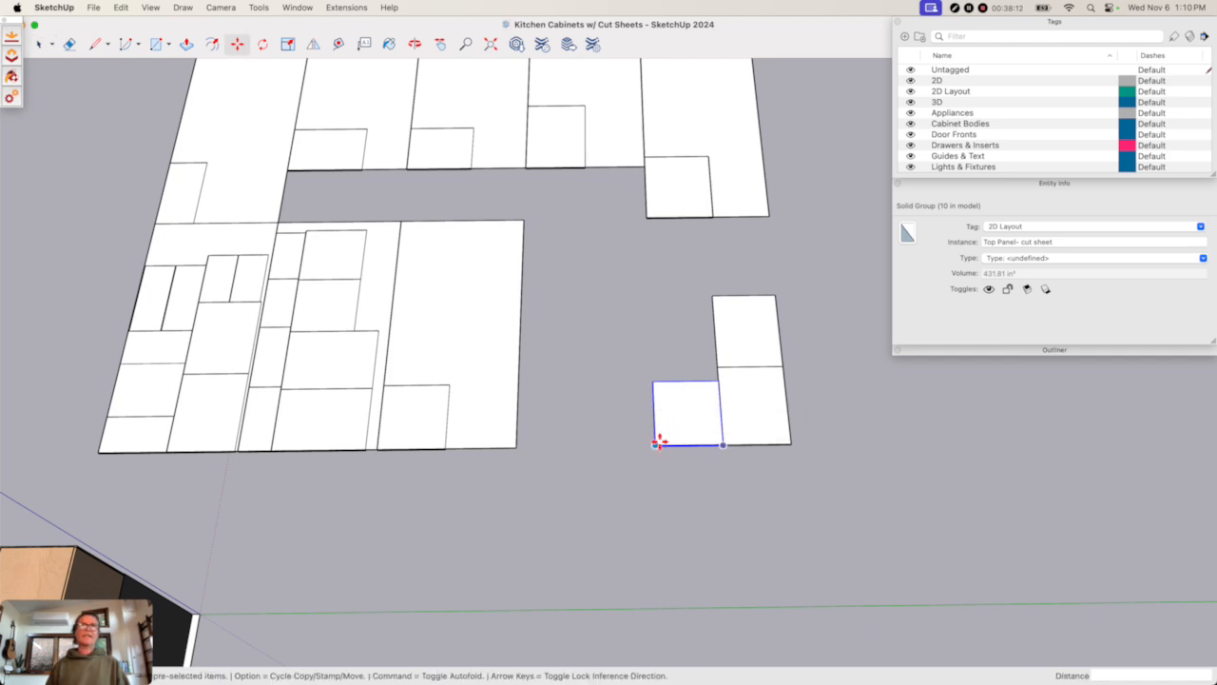
pyautogui.click(655, 441)
pyautogui.press('Escape')
pyautogui.click(655, 440)
pyautogui.click(386, 386)
pyautogui.press('space')
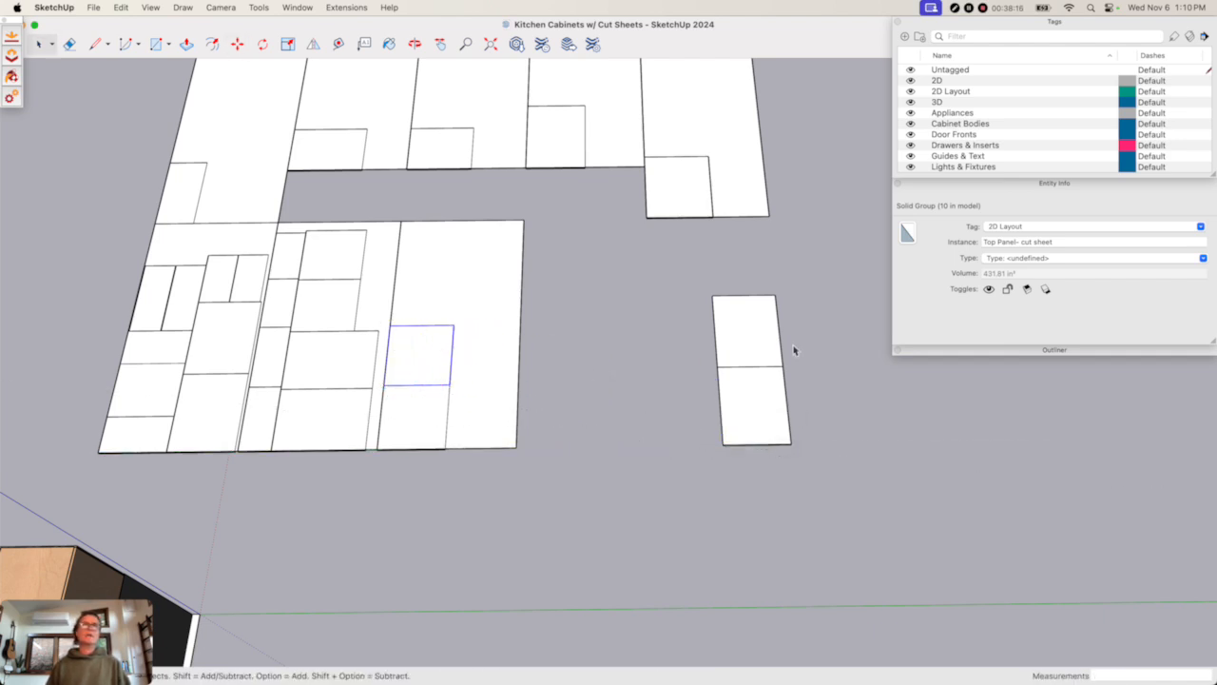
# - Move the fifth layout's two side panels together onto the third sheet, stacking them above the top panel
pyautogui.click(749, 353)
pyautogui.keyDown('shift'); pyautogui.click(748, 402); pyautogui.keyUp('shift')
pyautogui.press('m')
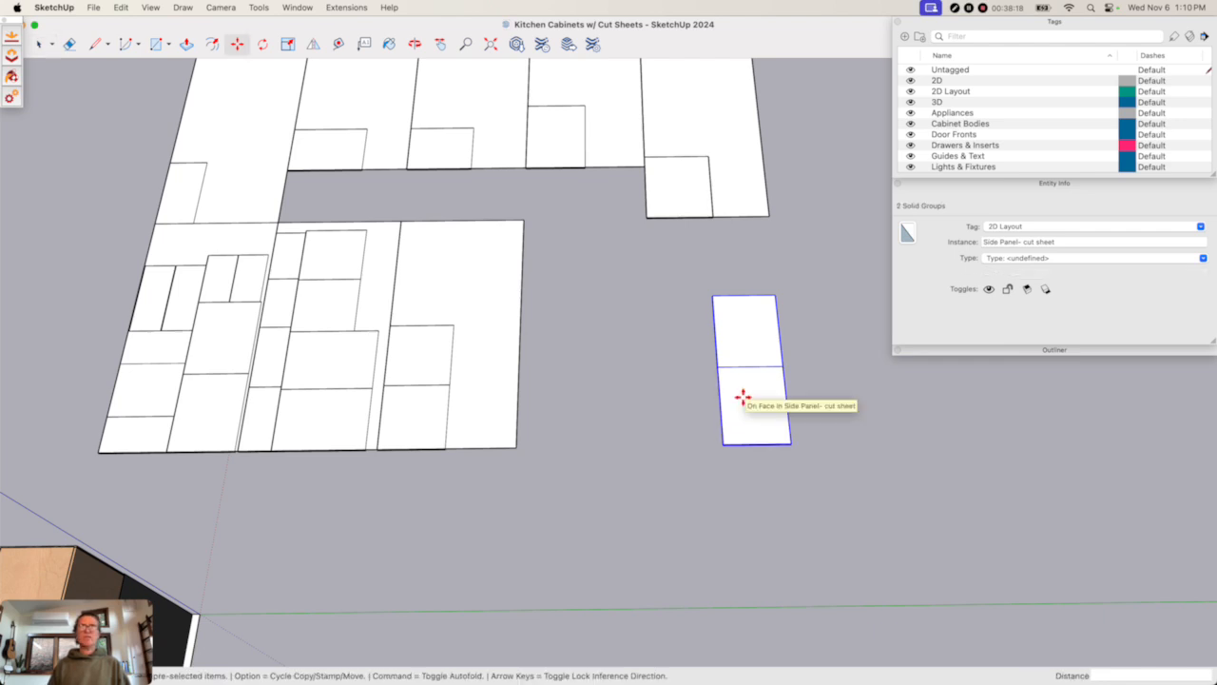
pyautogui.click(726, 445)
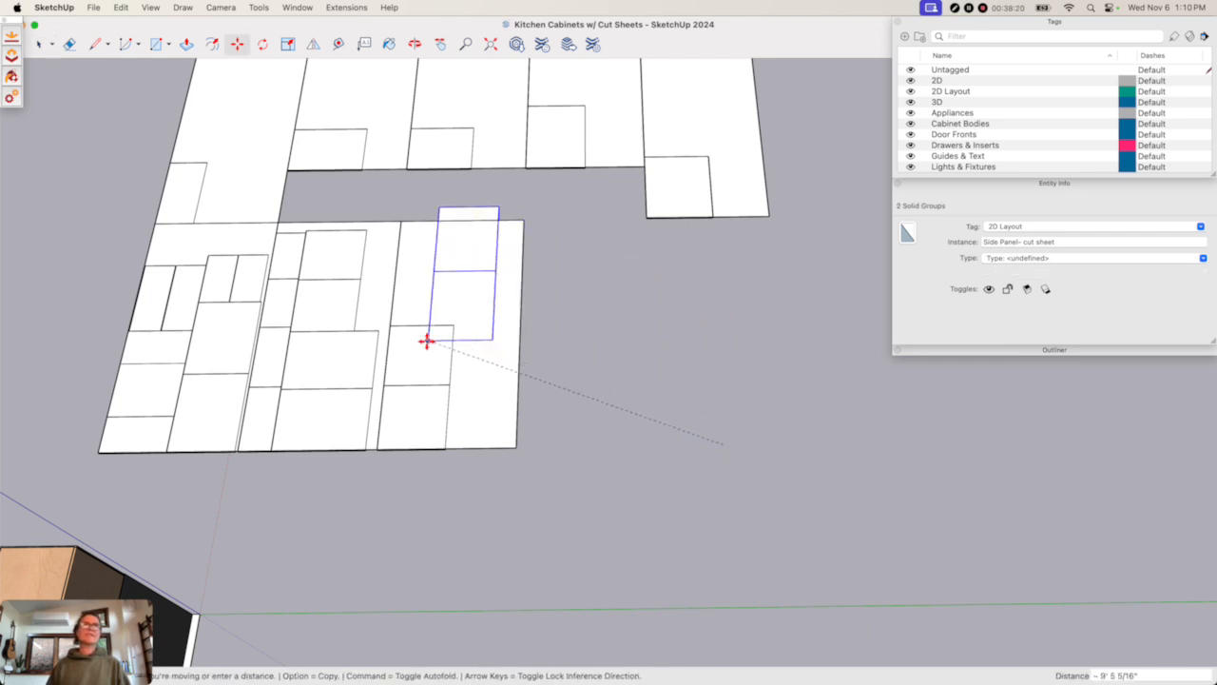
pyautogui.click(390, 327)
pyautogui.press('space')
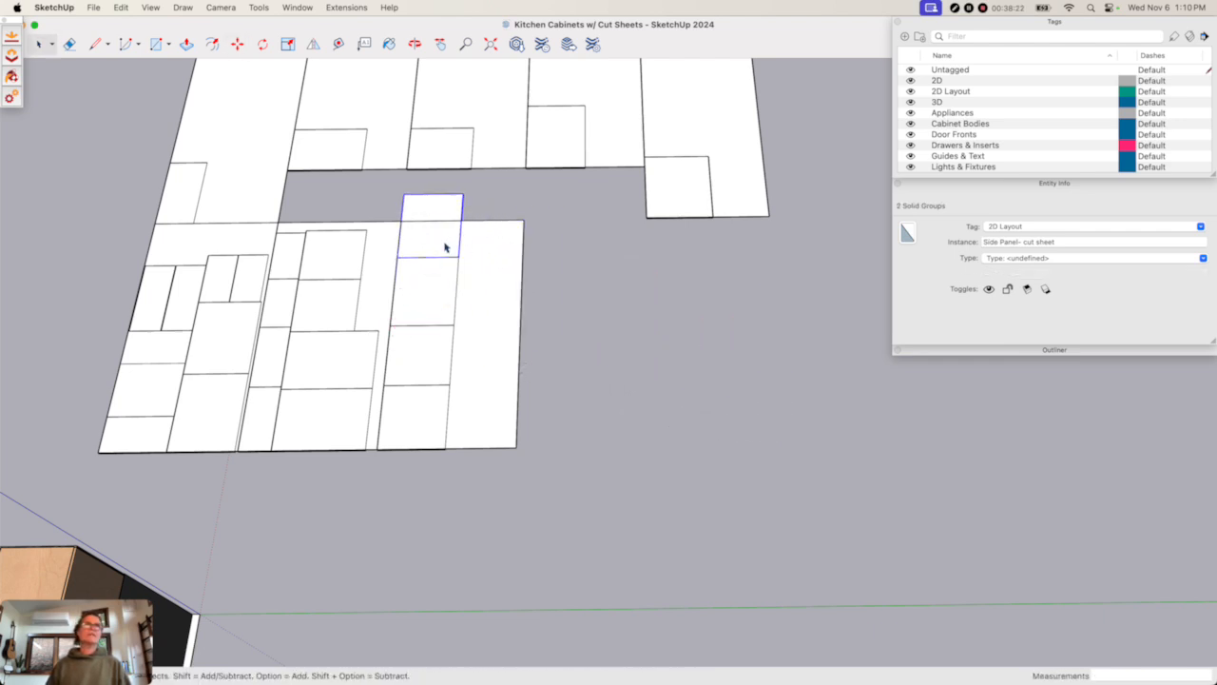
# - Move the side panel overhanging the third sheet to the sheet's lower edge, beside the stacked column
pyautogui.click(444, 248)
pyautogui.press('m')
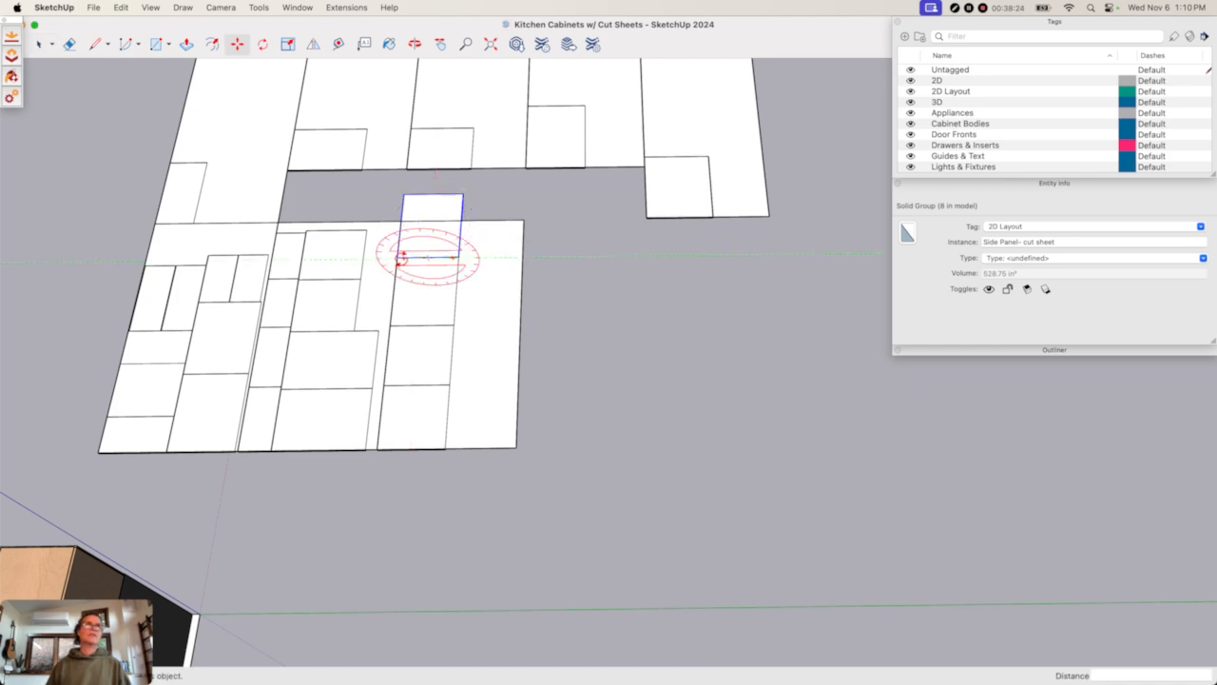
pyautogui.click(389, 256)
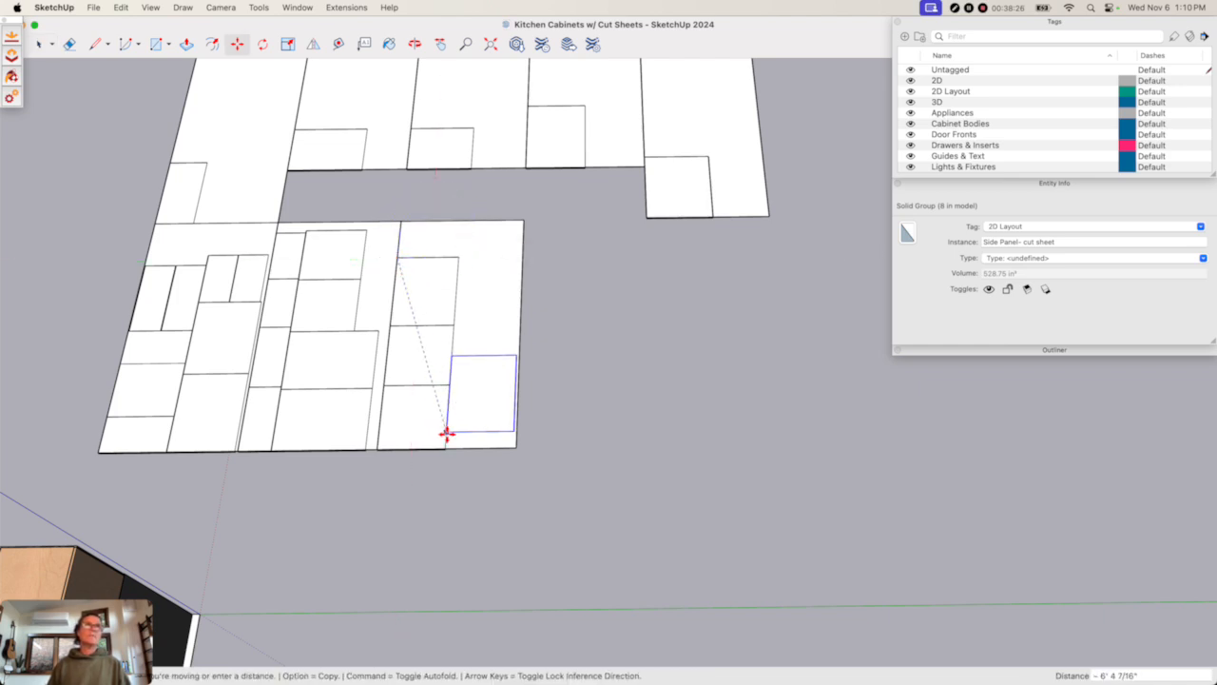
pyautogui.click(444, 447)
pyautogui.press('space')
pyautogui.click(578, 415)
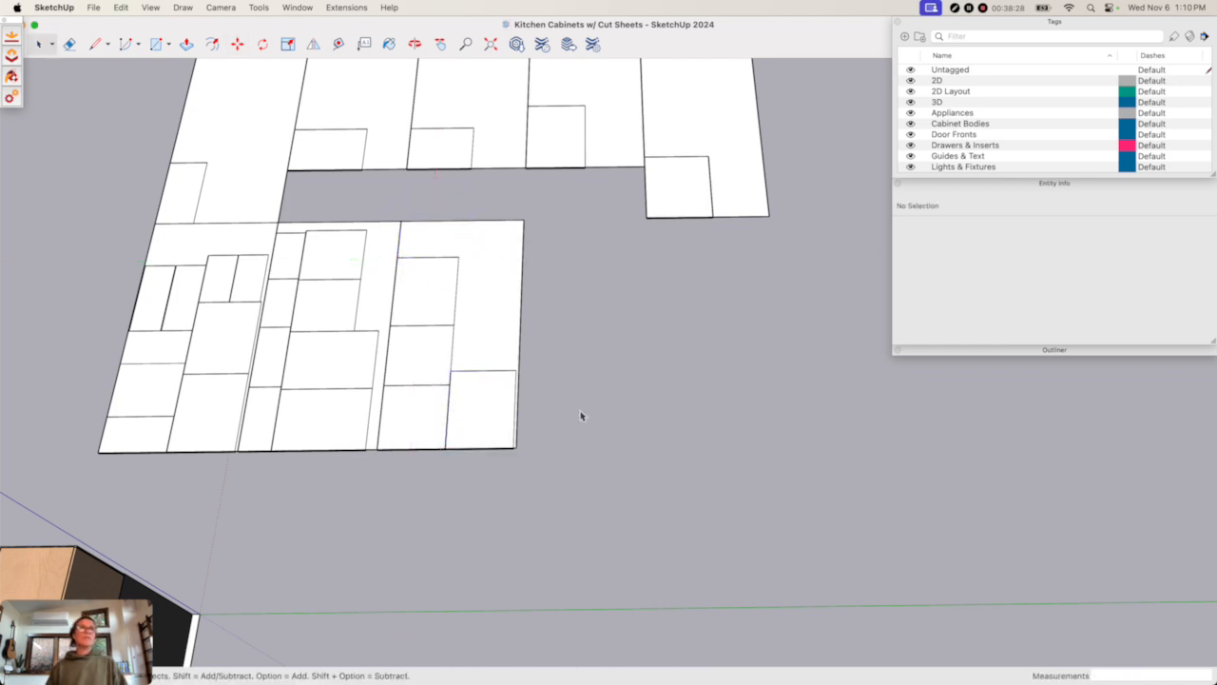
# - Rotate the back panel on the second sheet of the upper row by 90° about its center
pyautogui.scroll(-5, 583, 416)
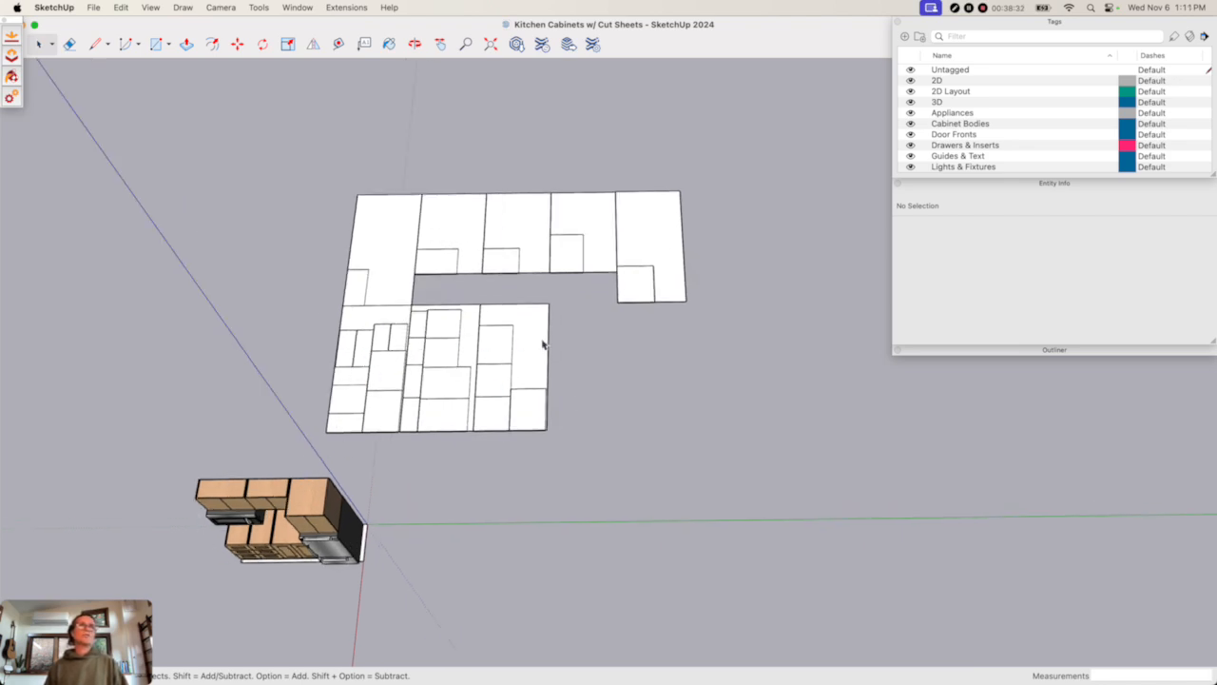
pyautogui.keyDown('shift'); pyautogui.moveTo(525, 331); pyautogui.dragTo(650, 387, button='middle'); pyautogui.keyUp('shift')
pyautogui.click(623, 356)
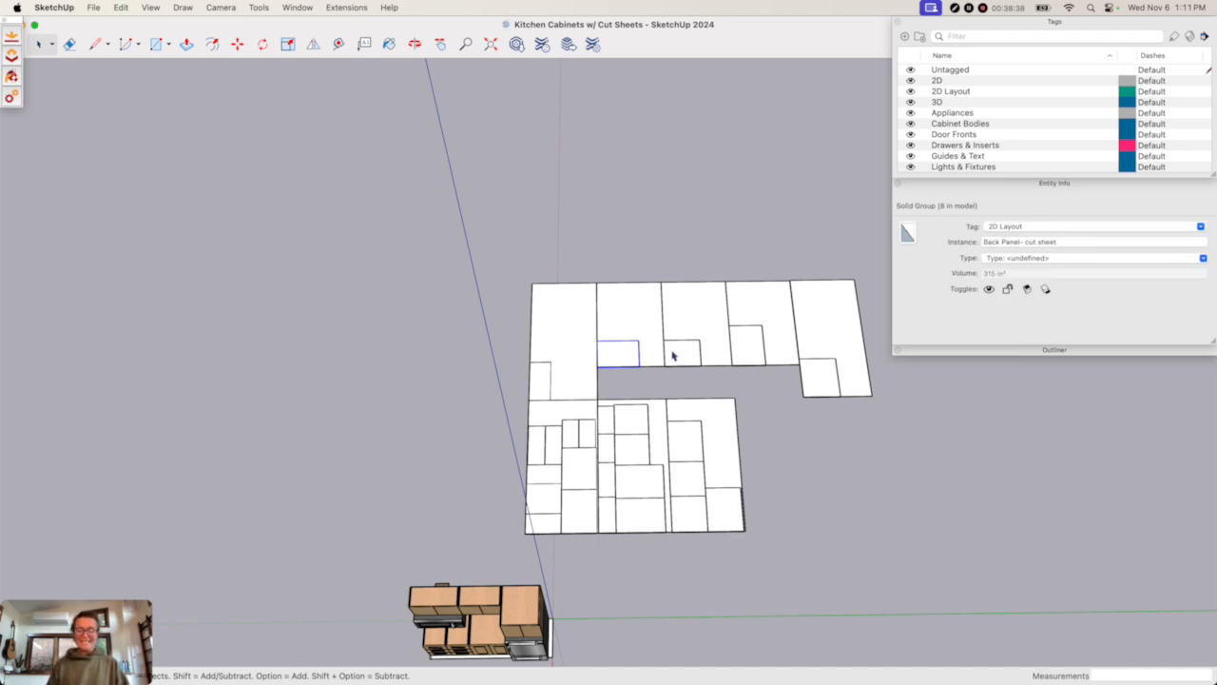
pyautogui.press('q')
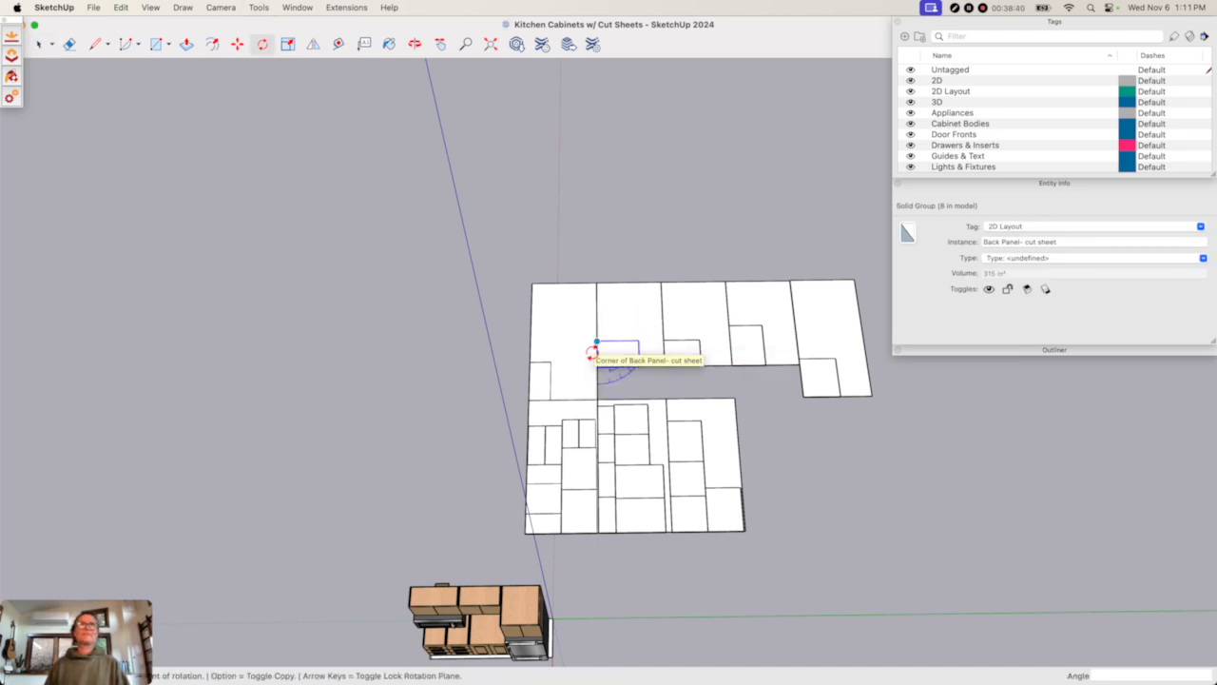
pyautogui.click(598, 366)
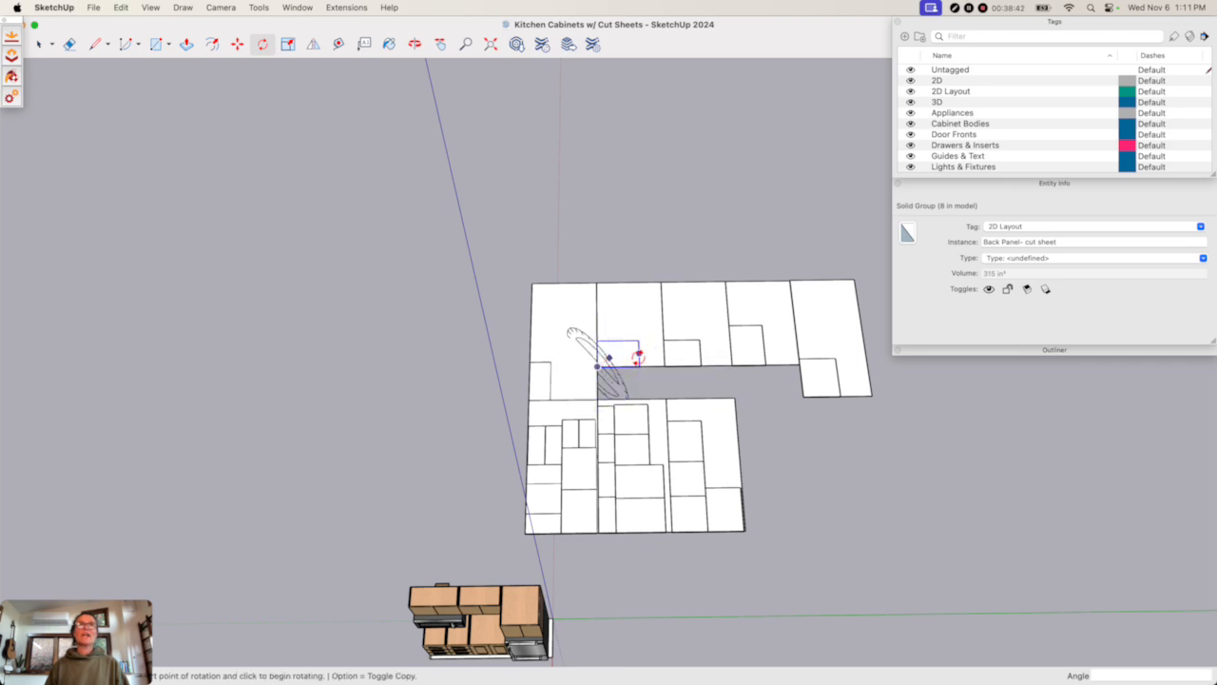
pyautogui.press('Escape')
pyautogui.click(619, 353)
pyautogui.click(639, 353)
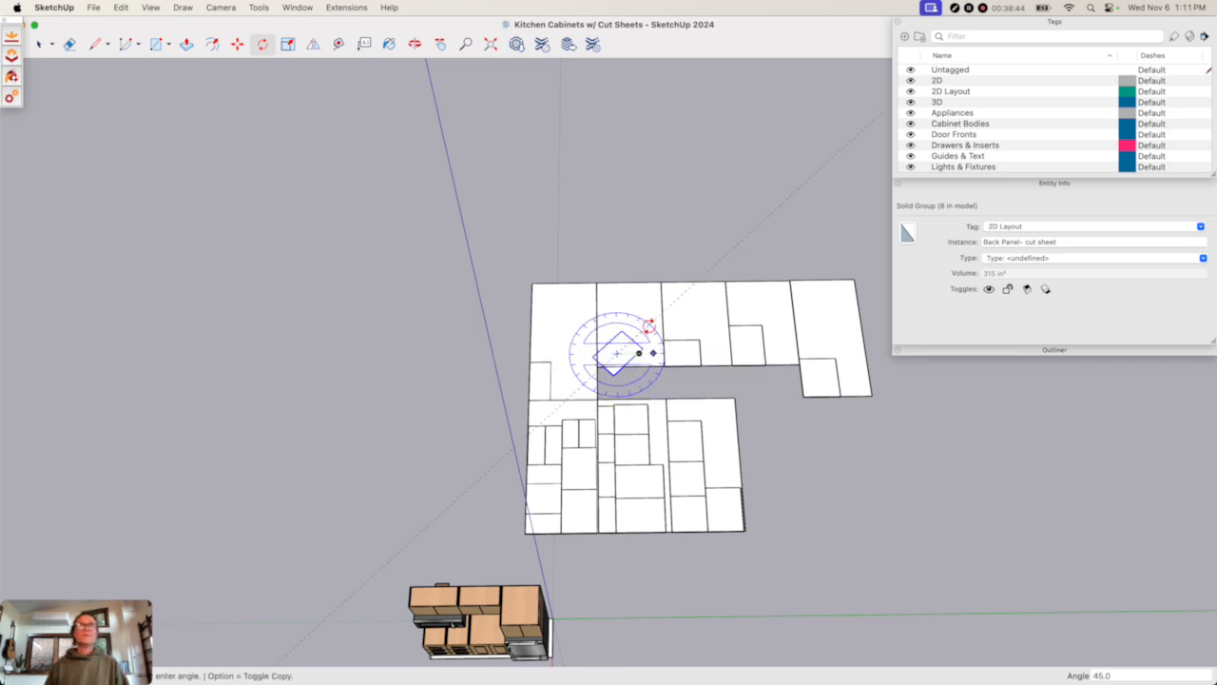
pyautogui.press('Escape')
pyautogui.press('space')
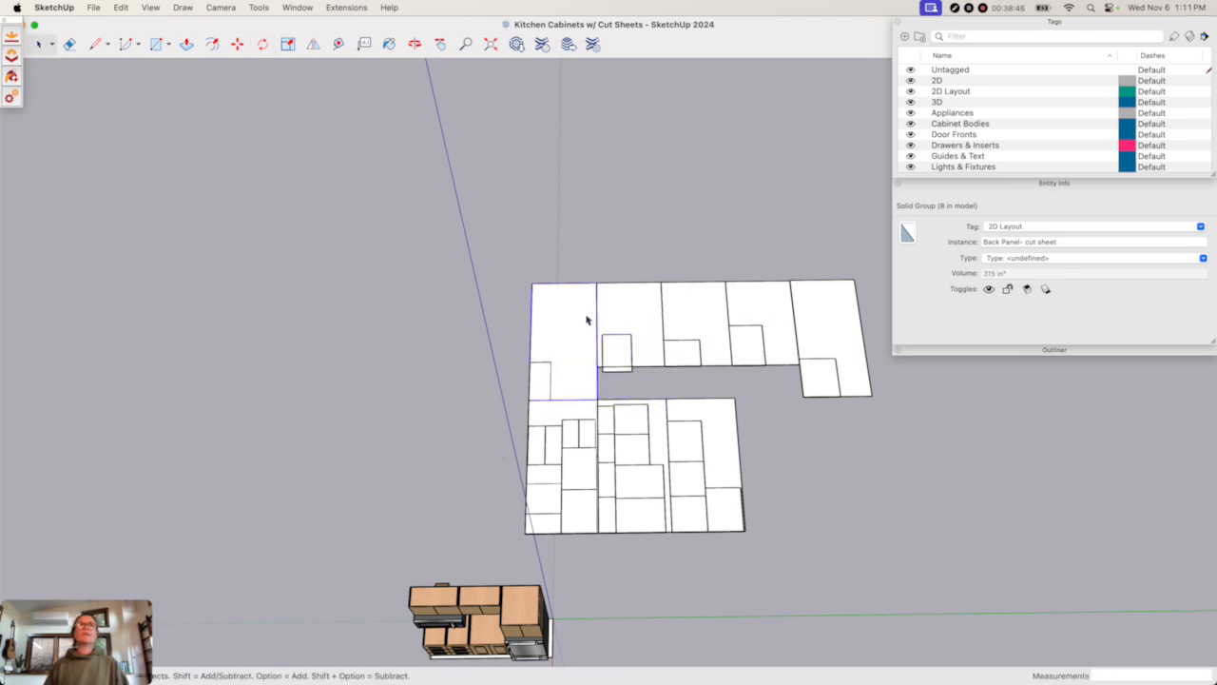
# - Inspect the entity info of the first 1/2" plywood sheet, its back panel, and several panels on the sheet below
pyautogui.click(587, 319)
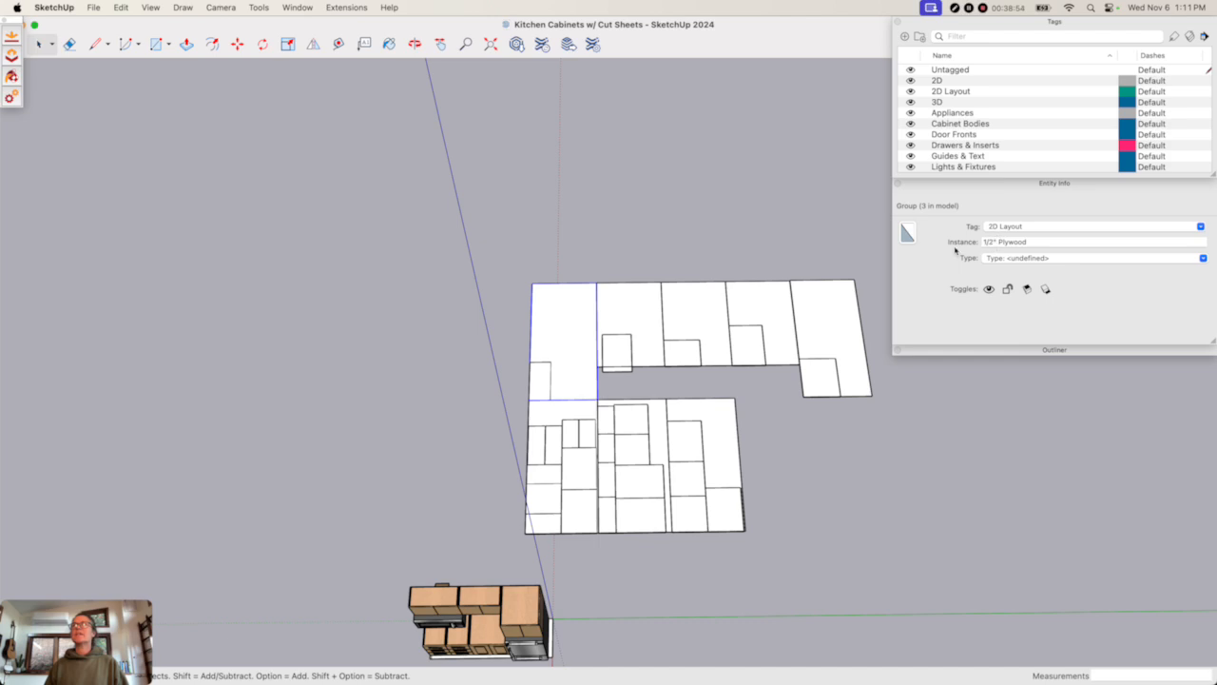
pyautogui.click(539, 379)
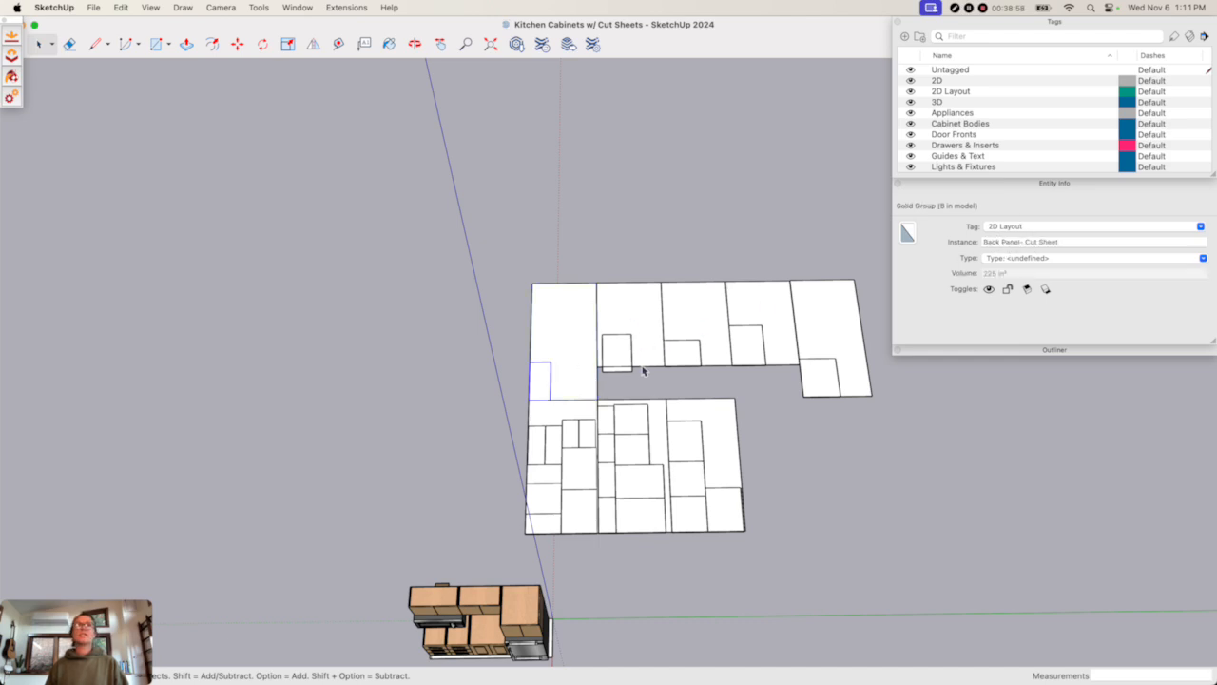
pyautogui.click(574, 433)
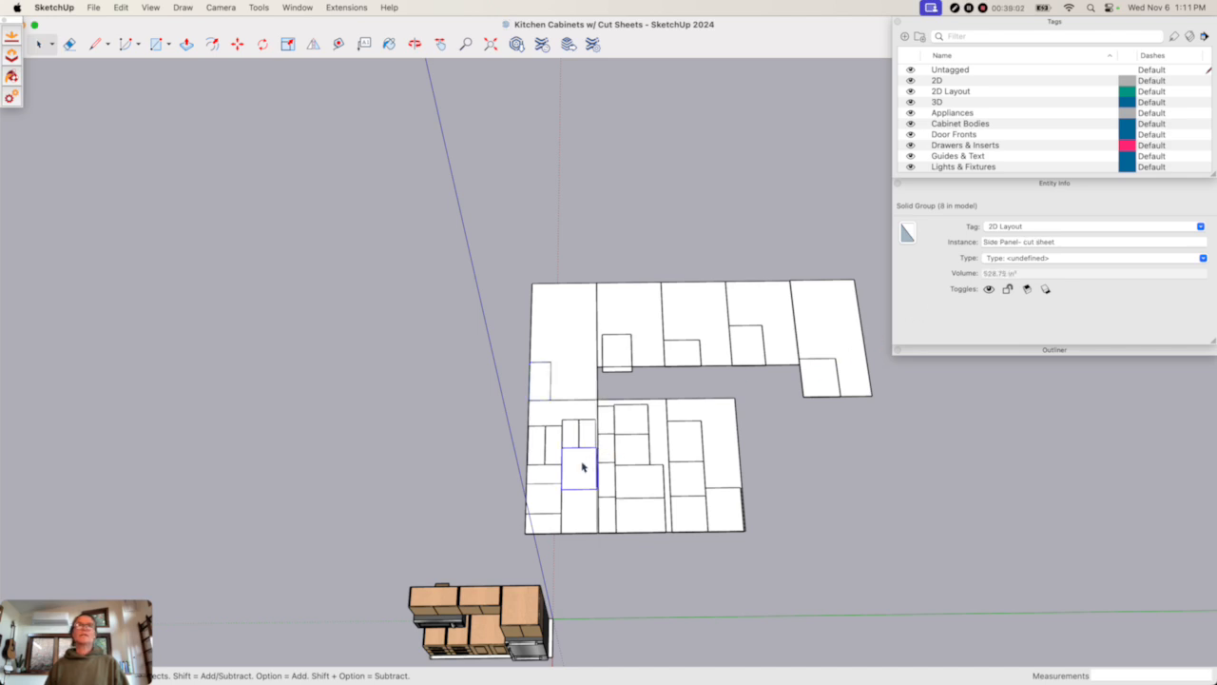
pyautogui.click(538, 457)
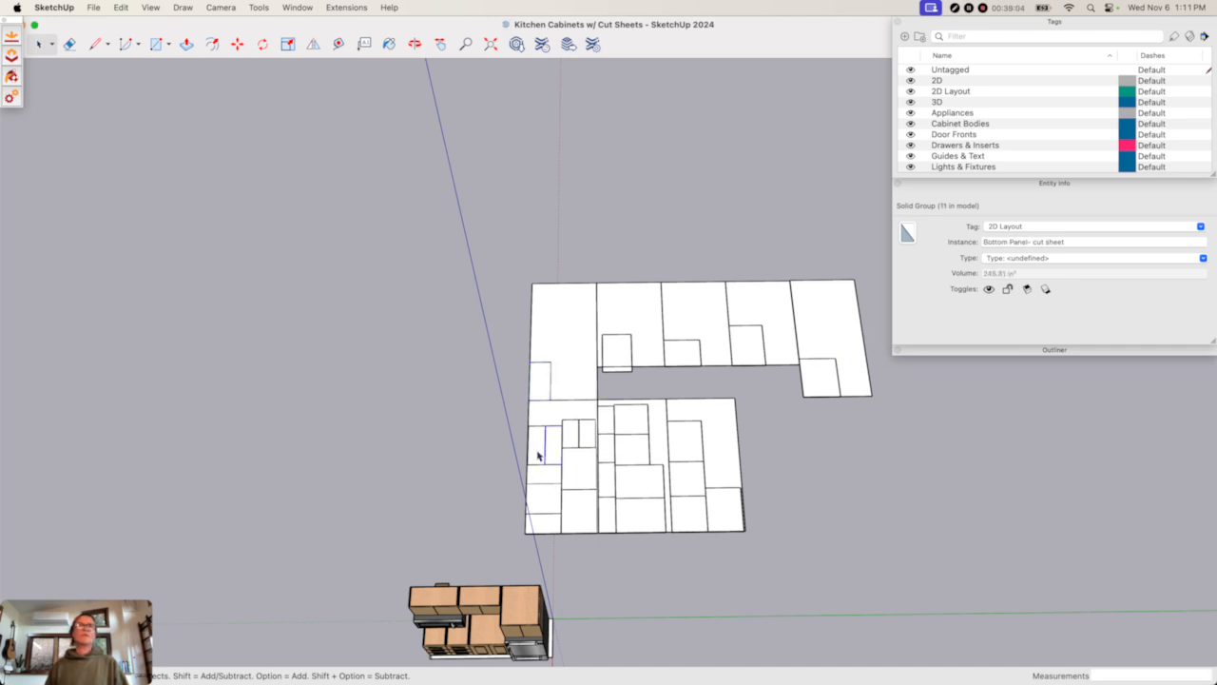
pyautogui.click(549, 449)
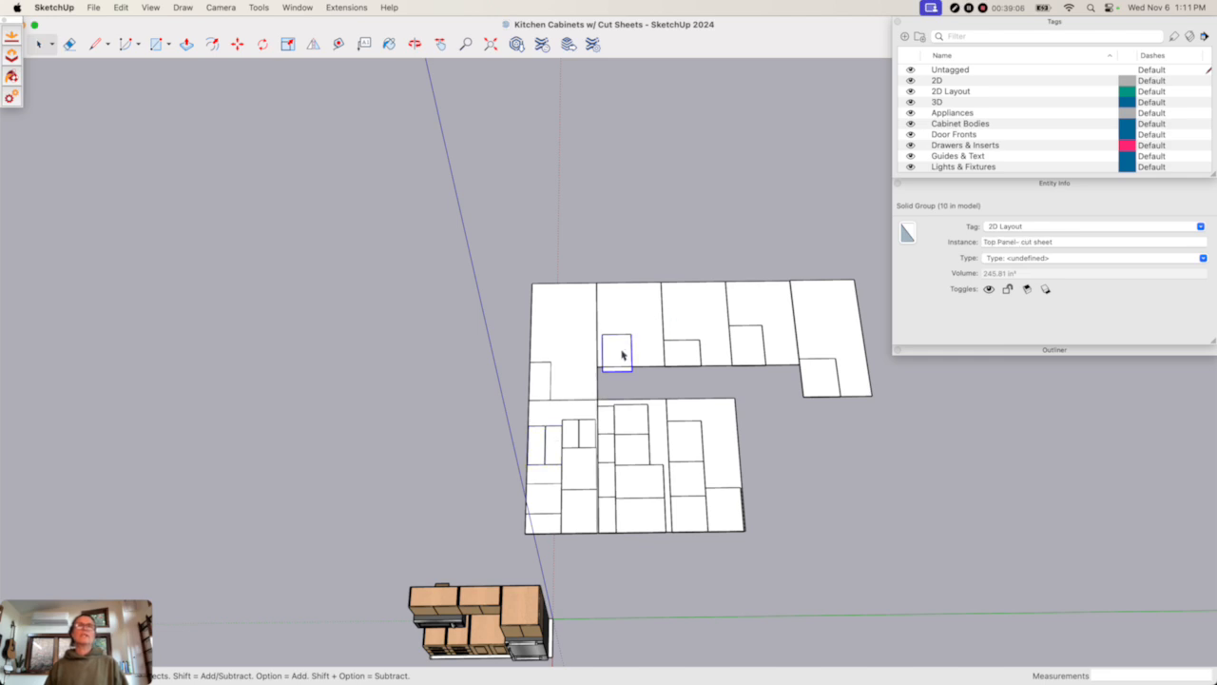
# - Move the second sheet's back panel onto the first 1/2" sheet, against the back panel at its lower edge
pyautogui.click(623, 354)
pyautogui.press('m')
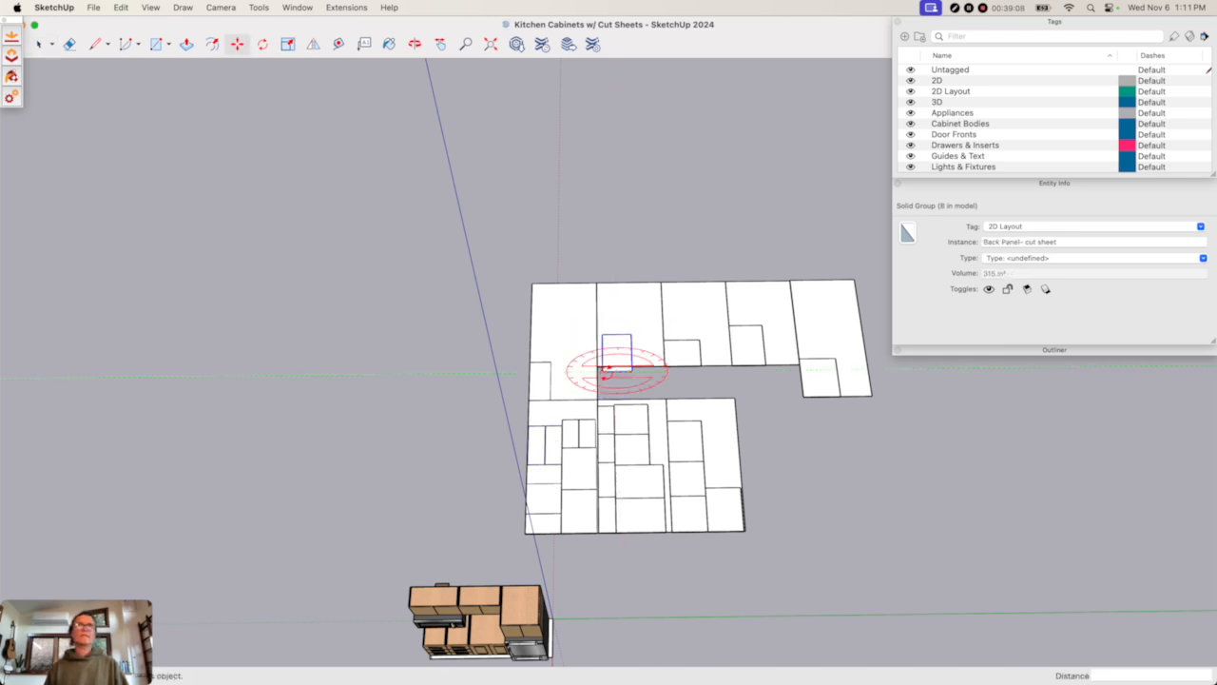
pyautogui.click(599, 371)
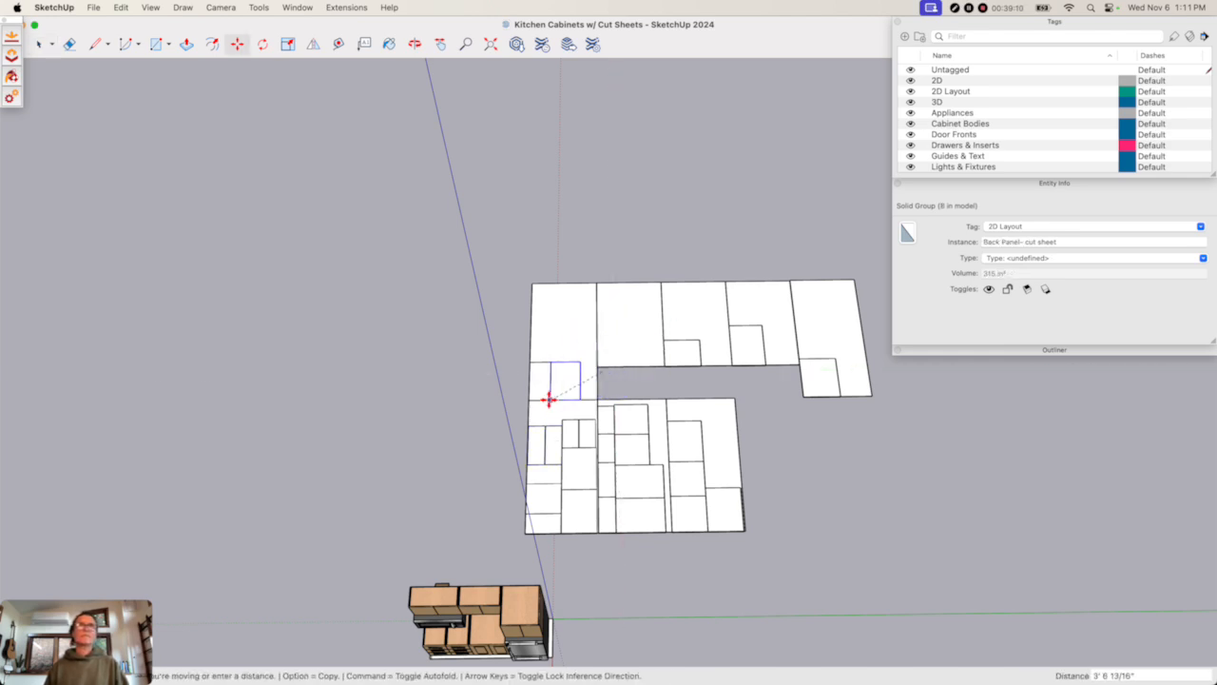
pyautogui.click(549, 399)
pyautogui.press('space')
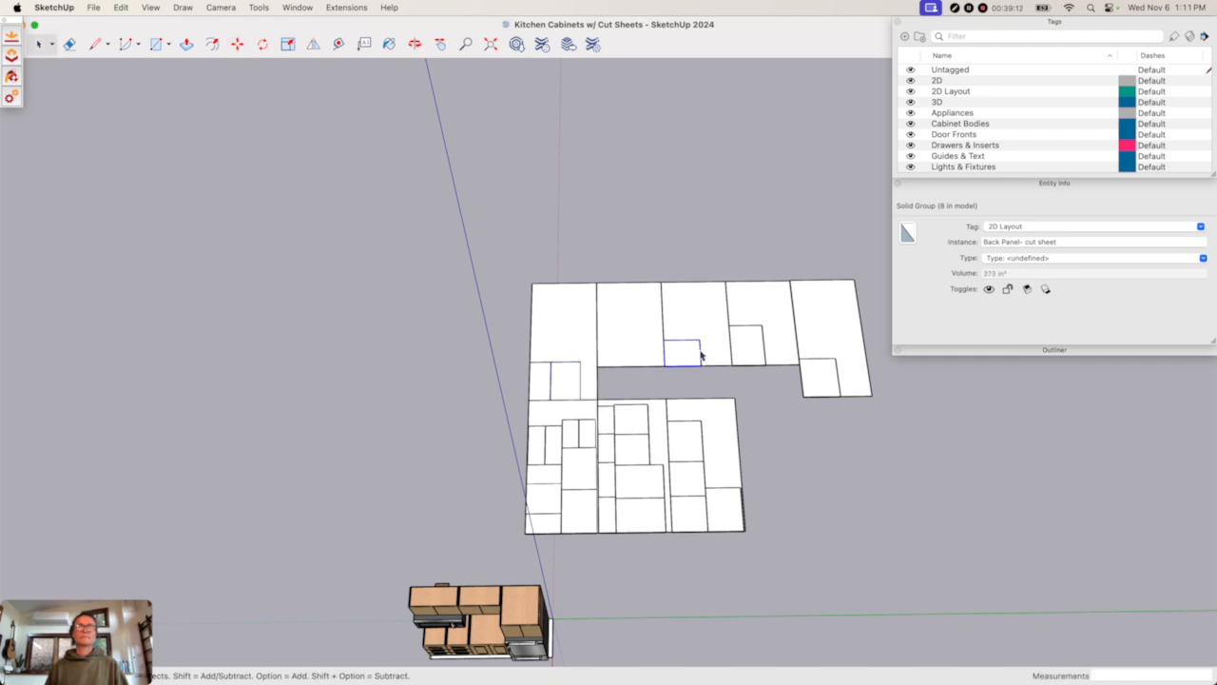
# - Move the third sheet's back panel onto the first 1/2" sheet, directly above the second sheet's relocated panel
pyautogui.press('m')
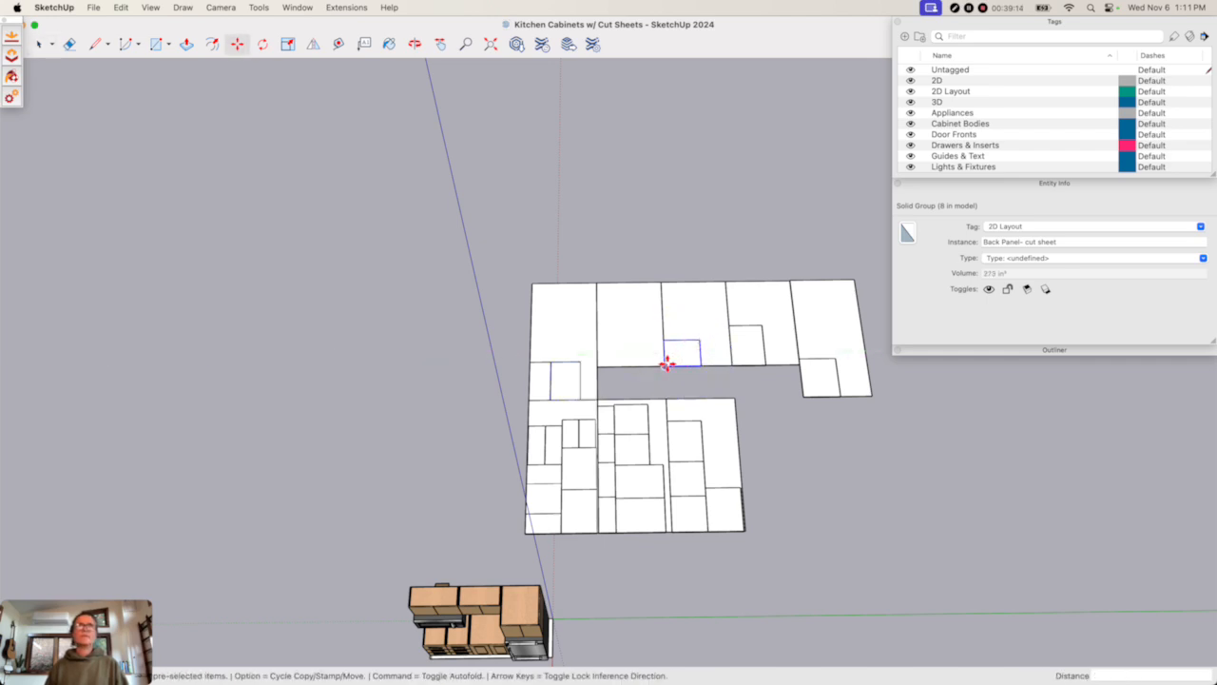
pyautogui.click(668, 363)
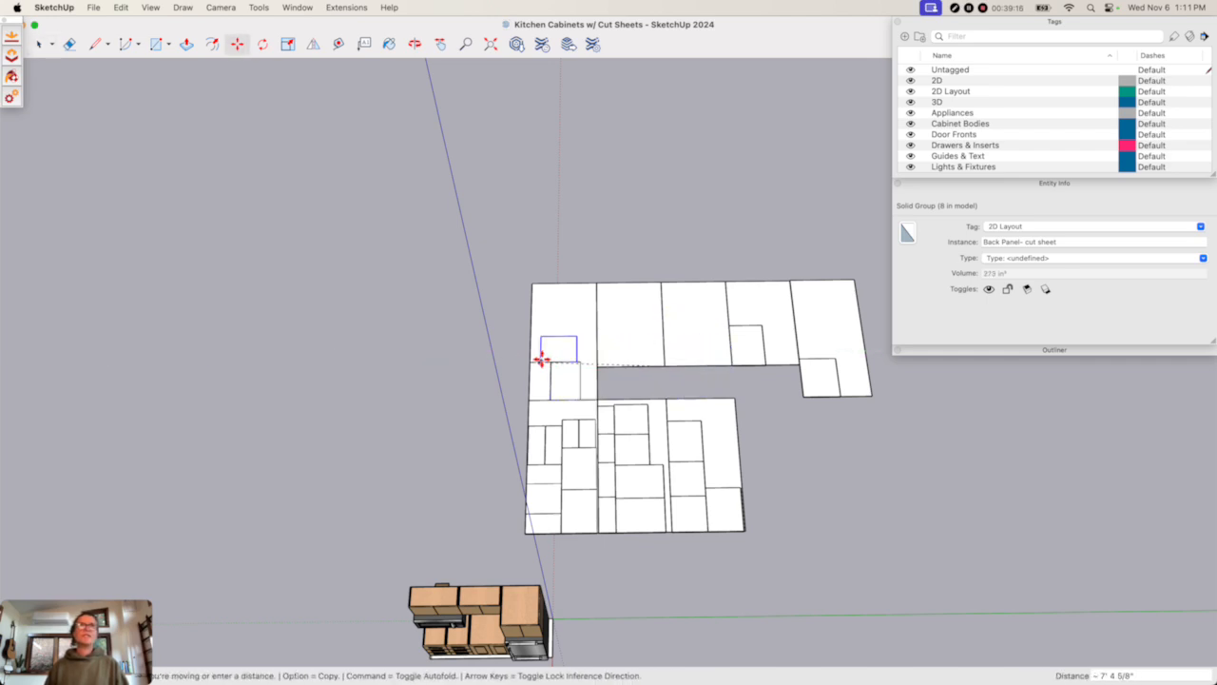
pyautogui.click(548, 359)
pyautogui.press('space')
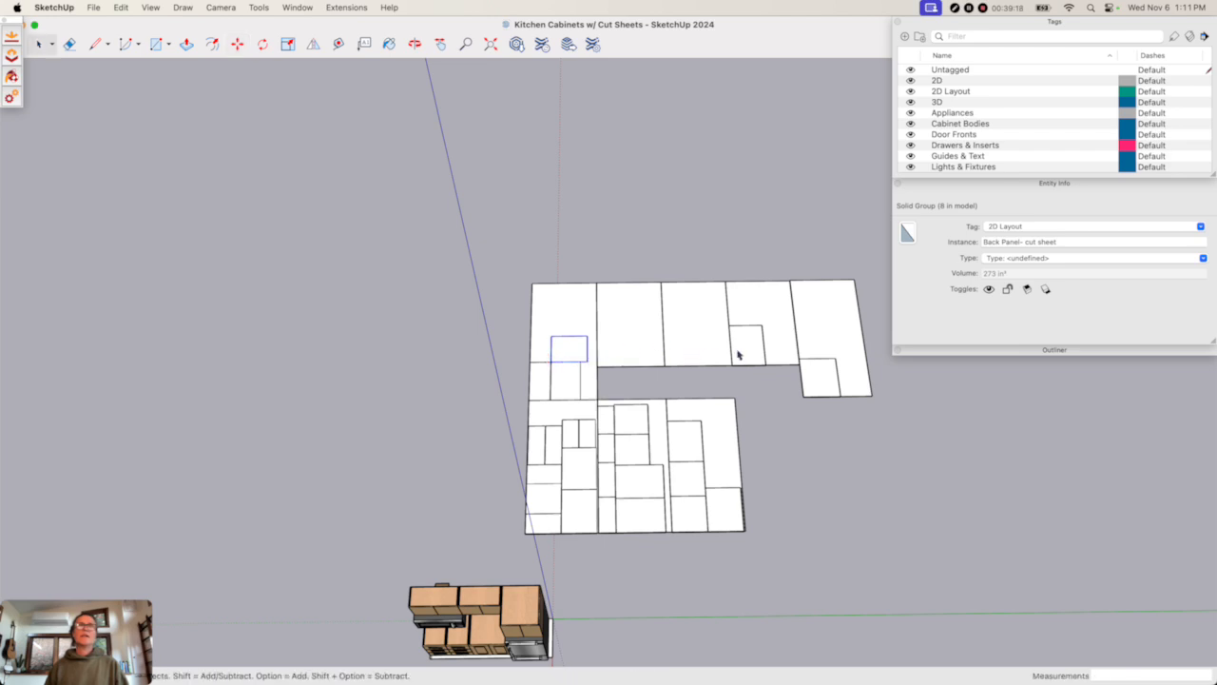
# - Move the fourth sheet's back panel to the first 1/2" sheet's lower outer corner, over the narrow panel there
pyautogui.press('m')
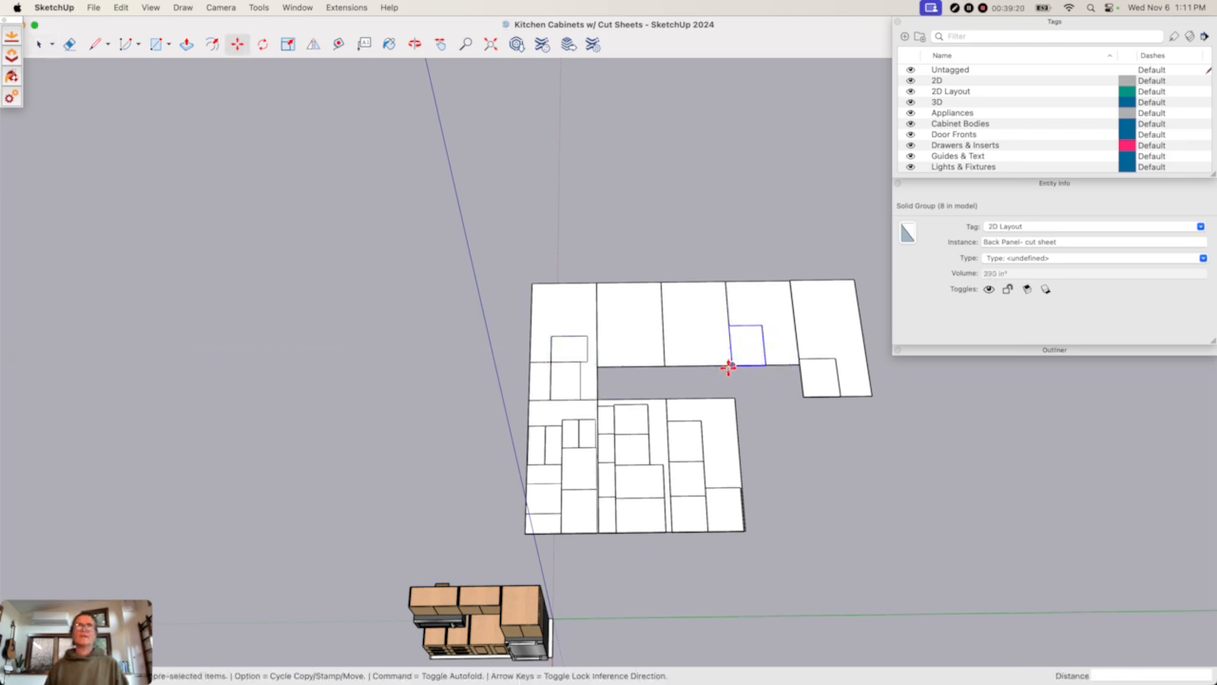
pyautogui.click(733, 365)
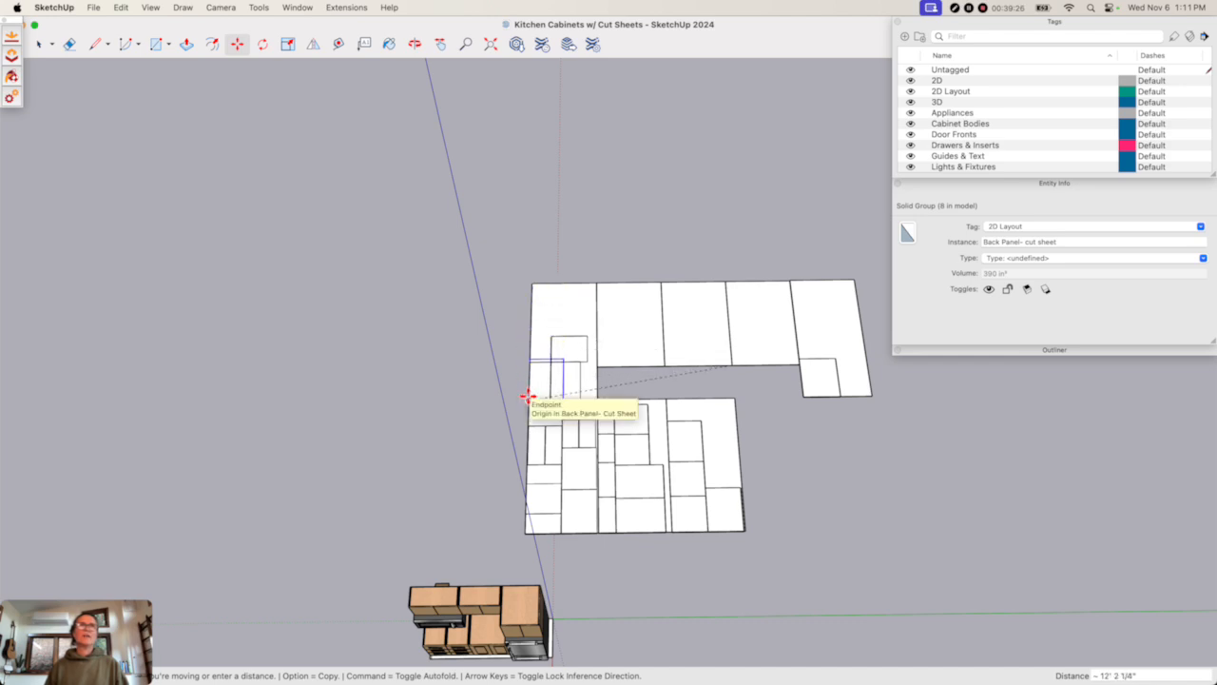
pyautogui.click(528, 395)
pyautogui.press('space')
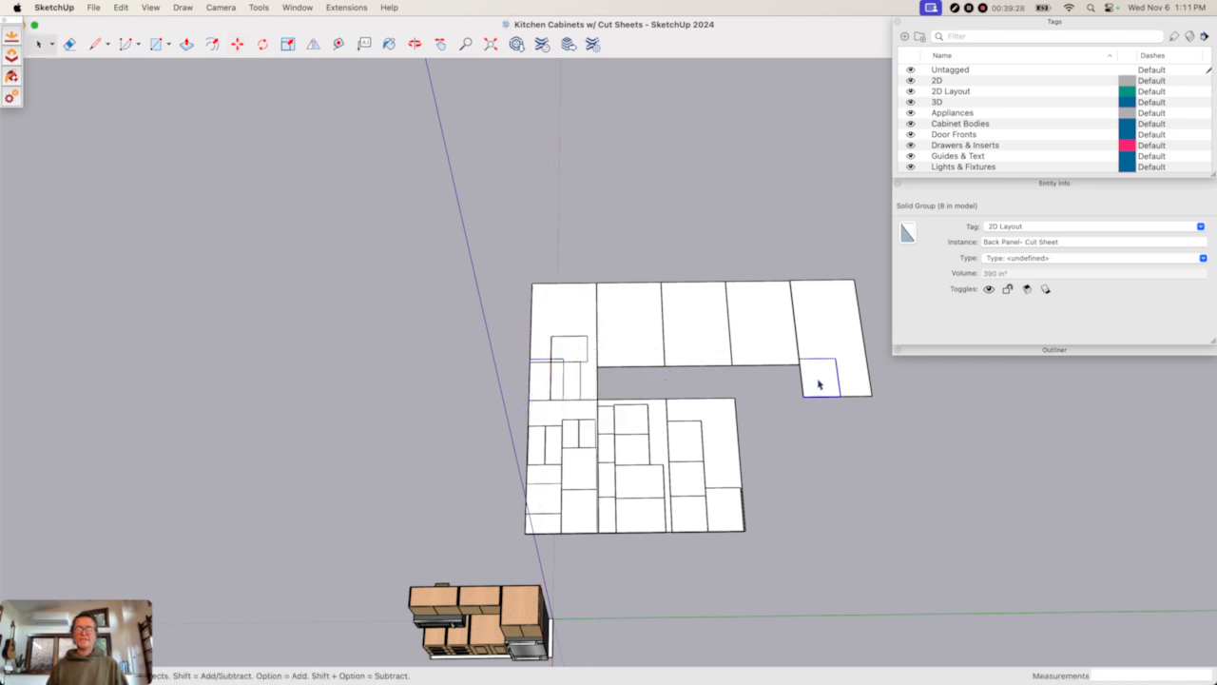
# - Move the fifth sheet's back panel to the upper outer corner of the first 1/2" sheet
pyautogui.press('m')
pyautogui.click(804, 395)
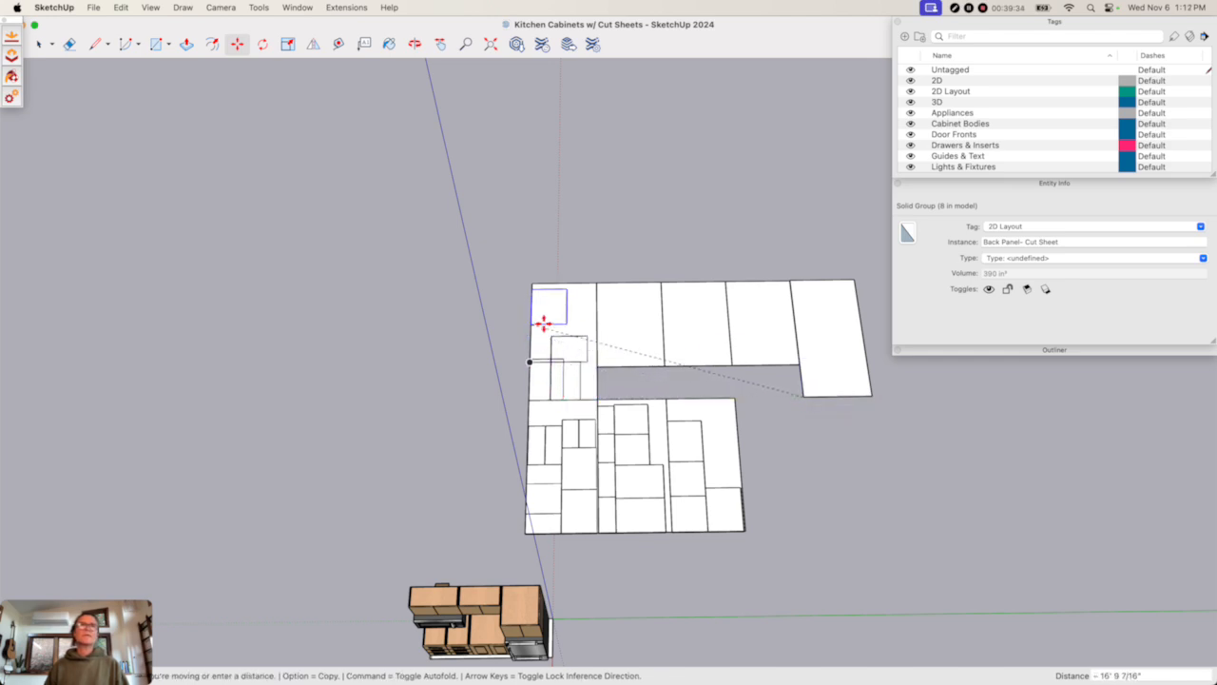
pyautogui.click(543, 323)
pyautogui.press('space')
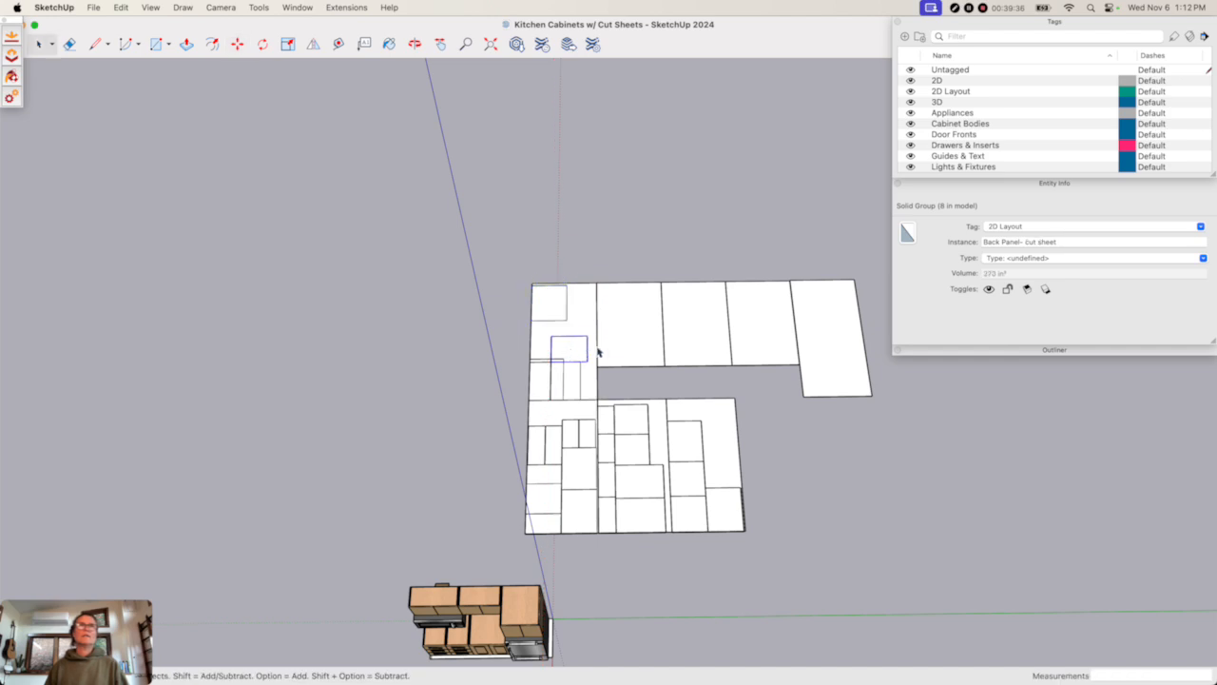
# - Move the wide back panel above the lower row directly beneath the panel in the first sheet's upper outer corner
pyautogui.press('m')
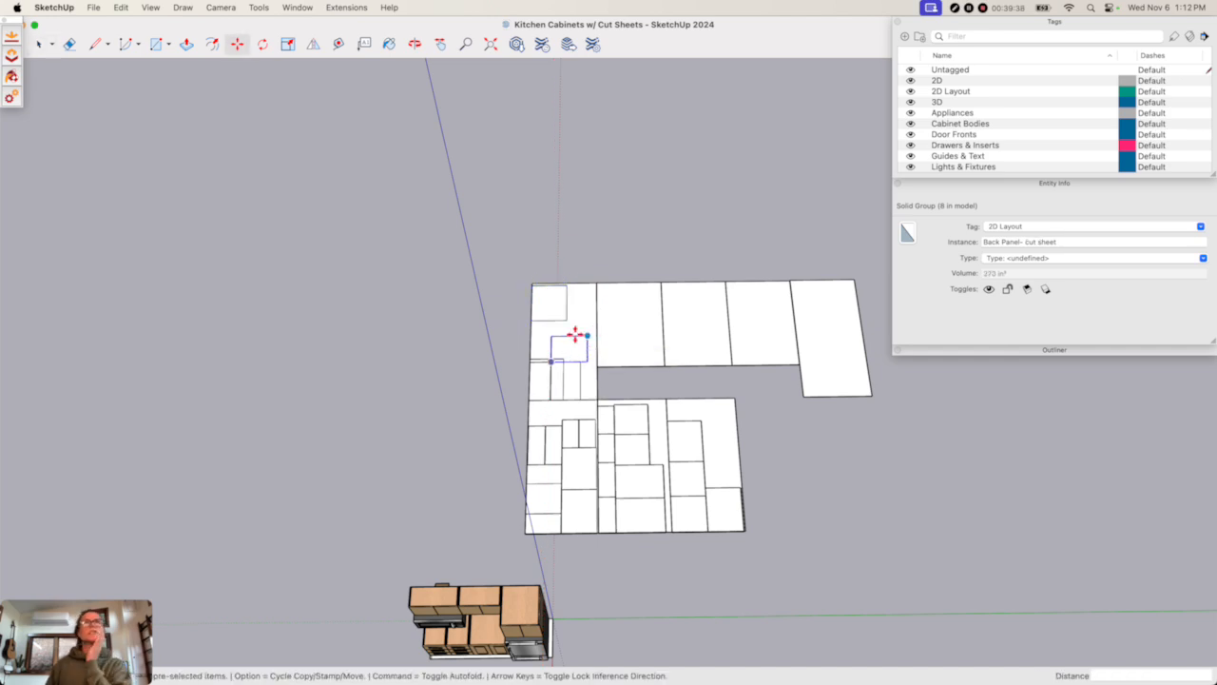
pyautogui.click(552, 336)
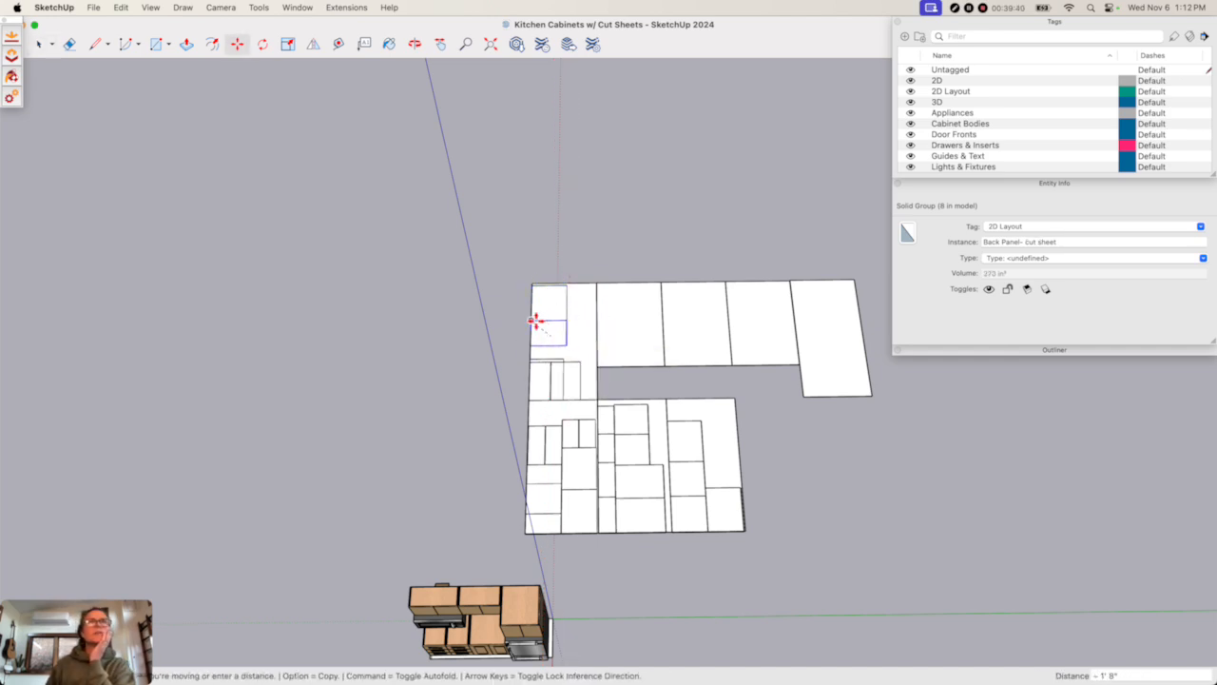
pyautogui.click(535, 320)
pyautogui.scroll(2, 544, 324)
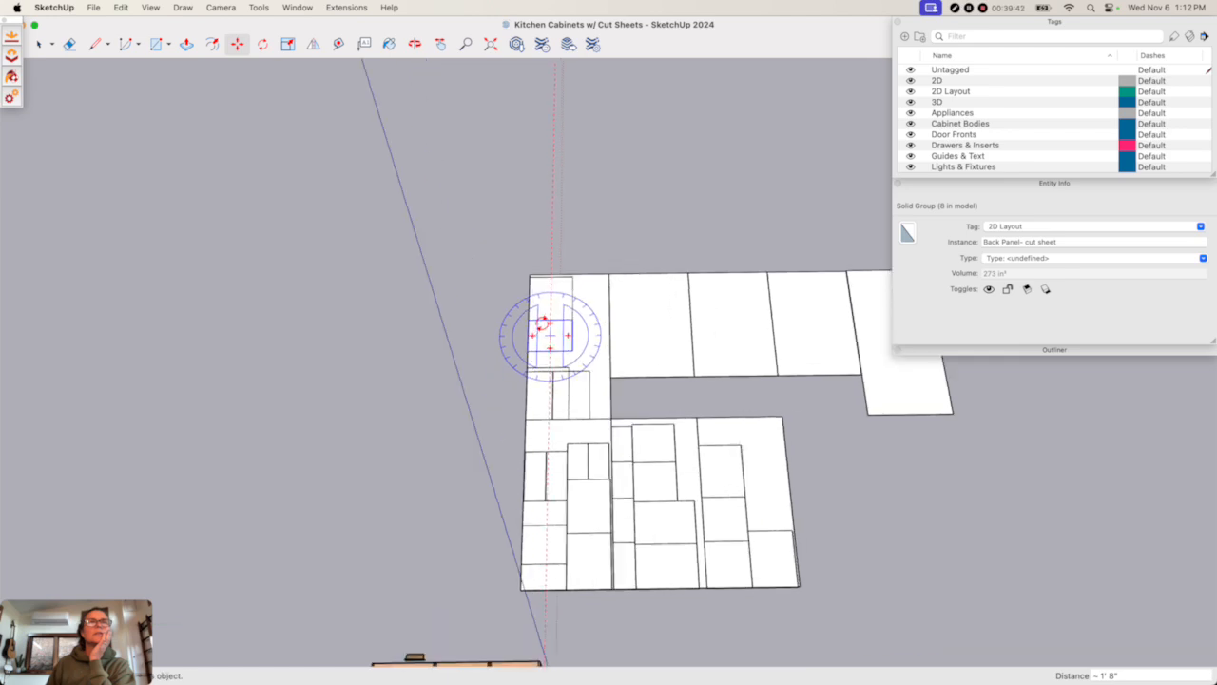
pyautogui.press('space')
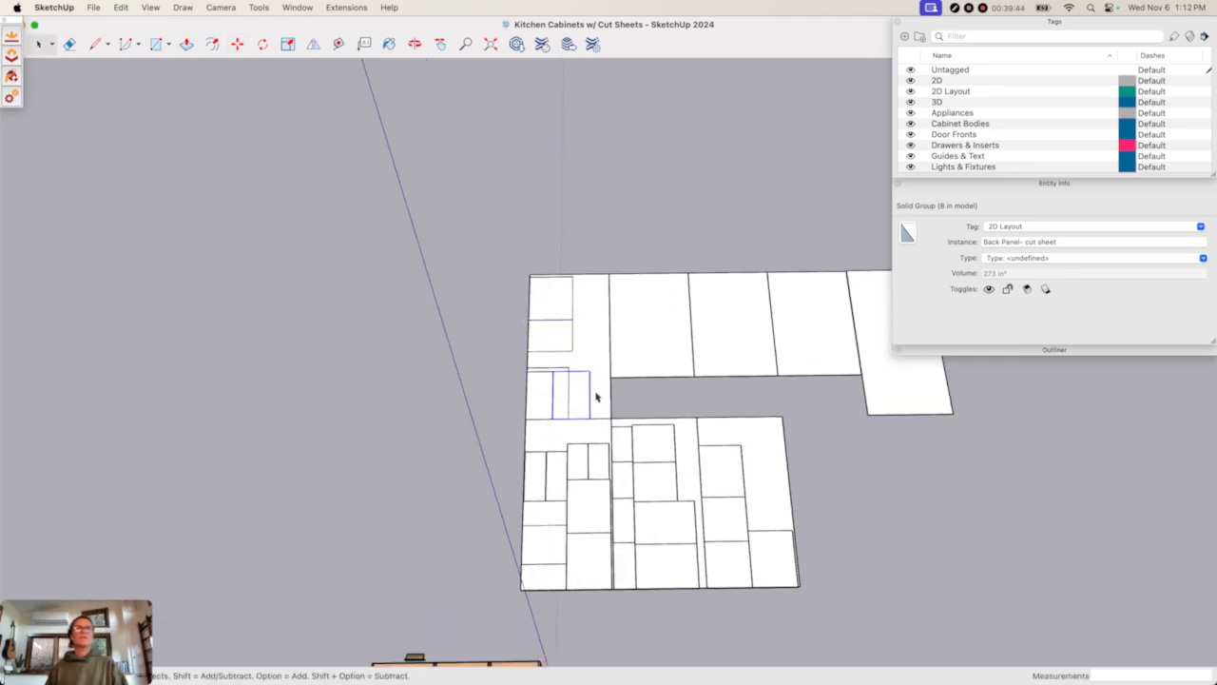
# - Move the back panel beside the narrow one out of the lower row so it overhangs the first sheet's outer edge
pyautogui.press('m')
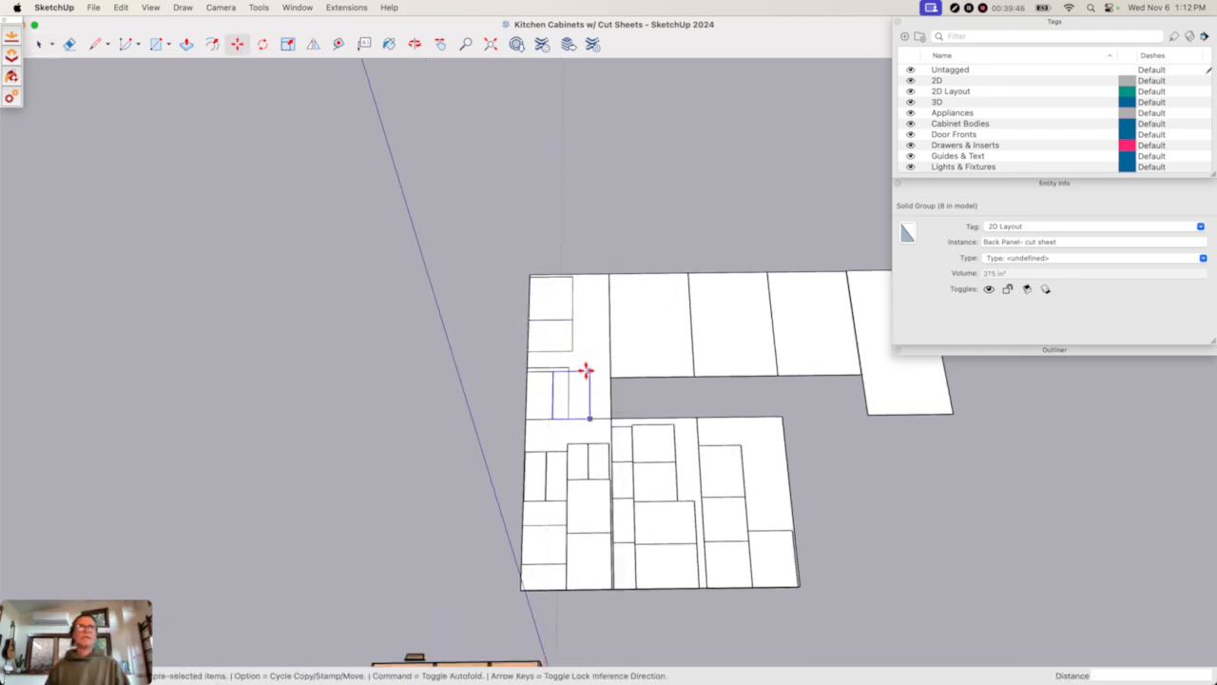
pyautogui.click(585, 371)
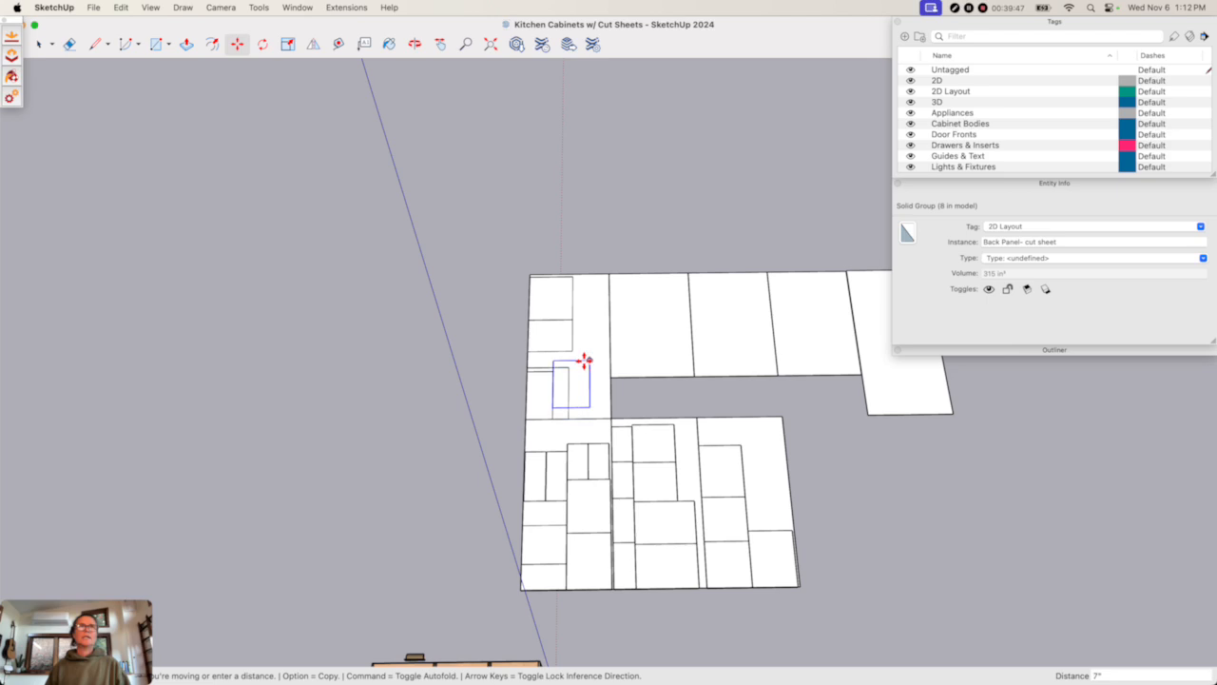
pyautogui.click(540, 305)
pyautogui.press('space')
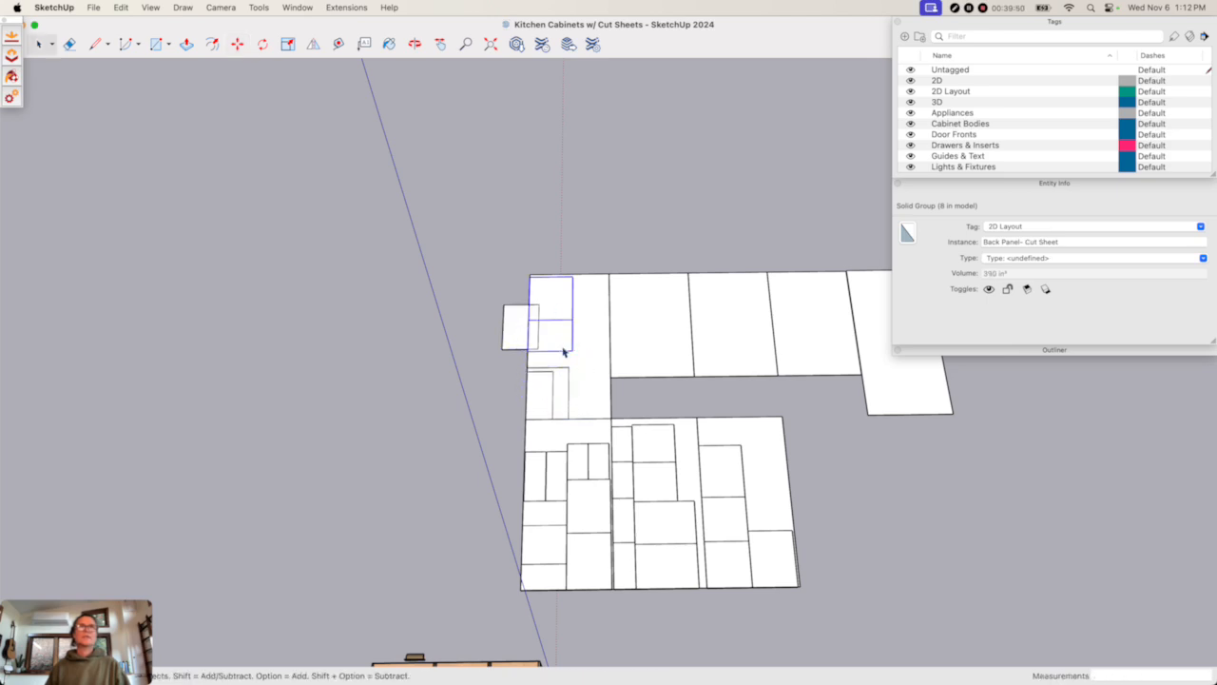
# - Move the two stacked back panels together from the first sheet's upper outer corner to its lower inner corner
pyautogui.keyDown('shift'); pyautogui.click(563, 350); pyautogui.keyUp('shift')
pyautogui.press('m')
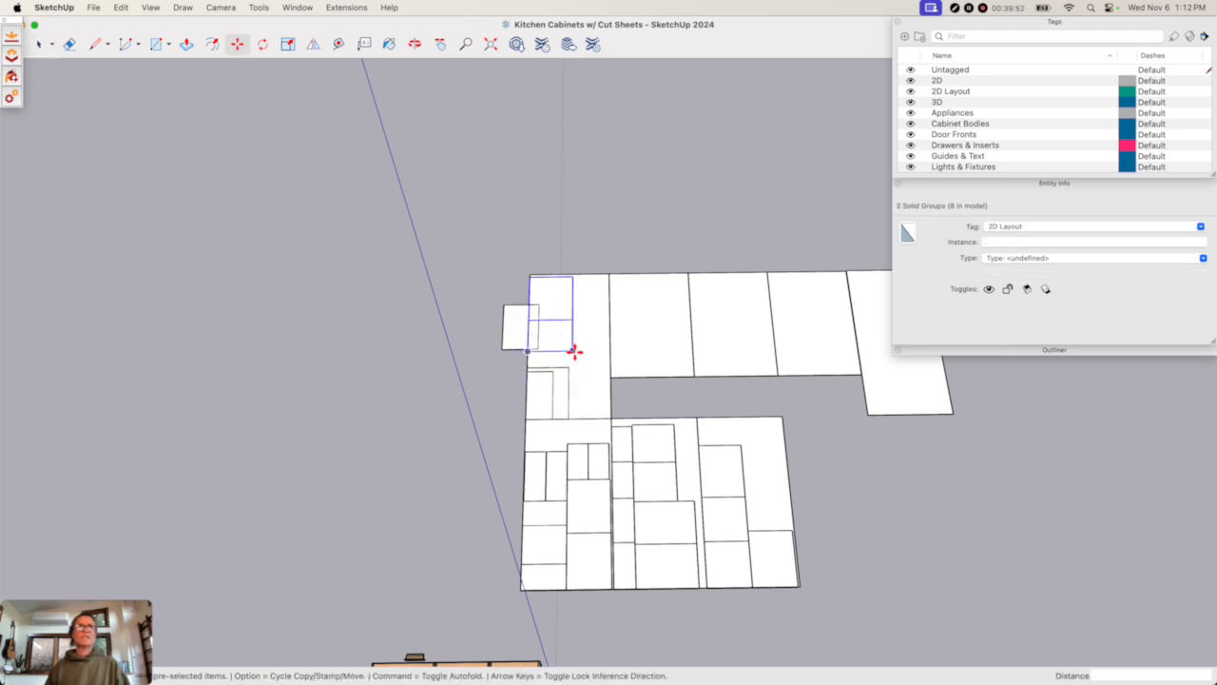
pyautogui.click(574, 352)
pyautogui.press('Escape')
pyautogui.press('space')
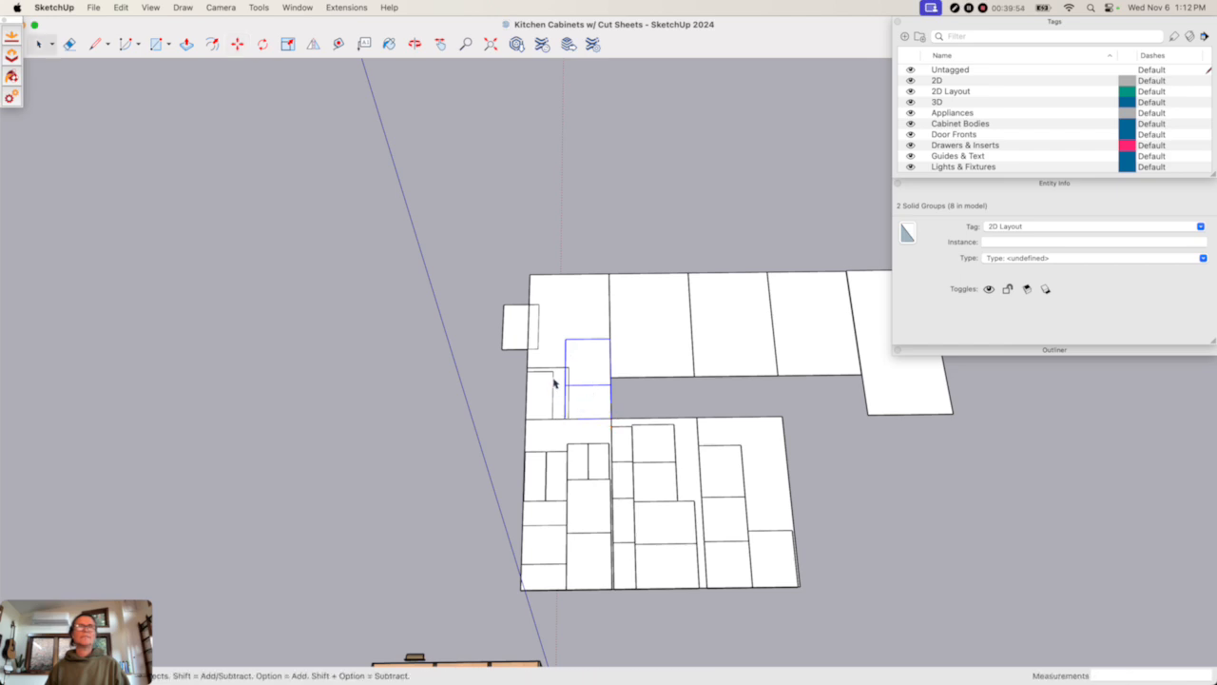
# - Move the narrow back panel along the first sheet's lower edge until it butts against the stacked pair
pyautogui.click(561, 376)
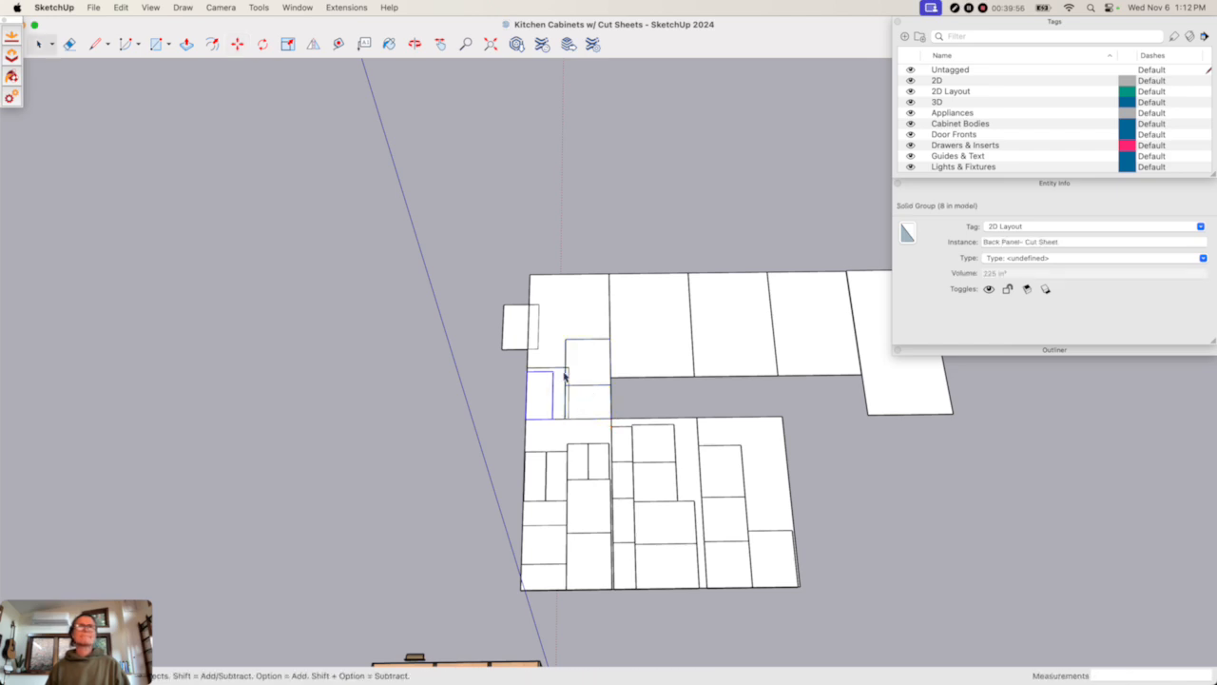
pyautogui.press('m')
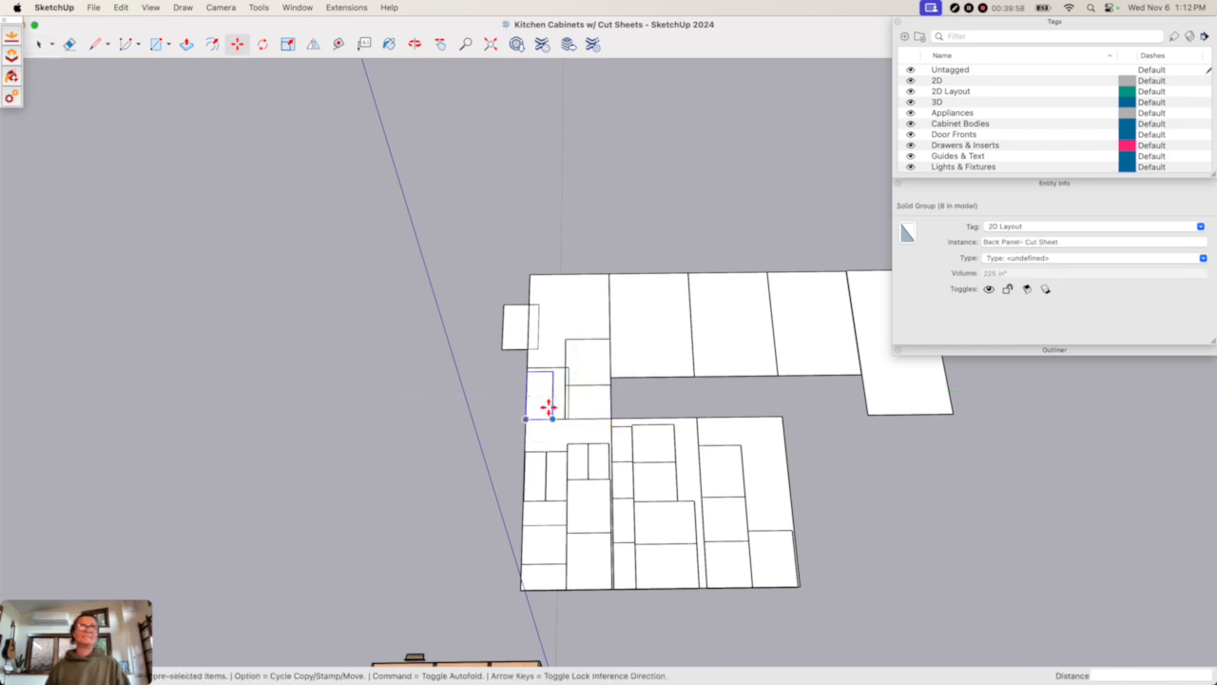
pyautogui.click(551, 418)
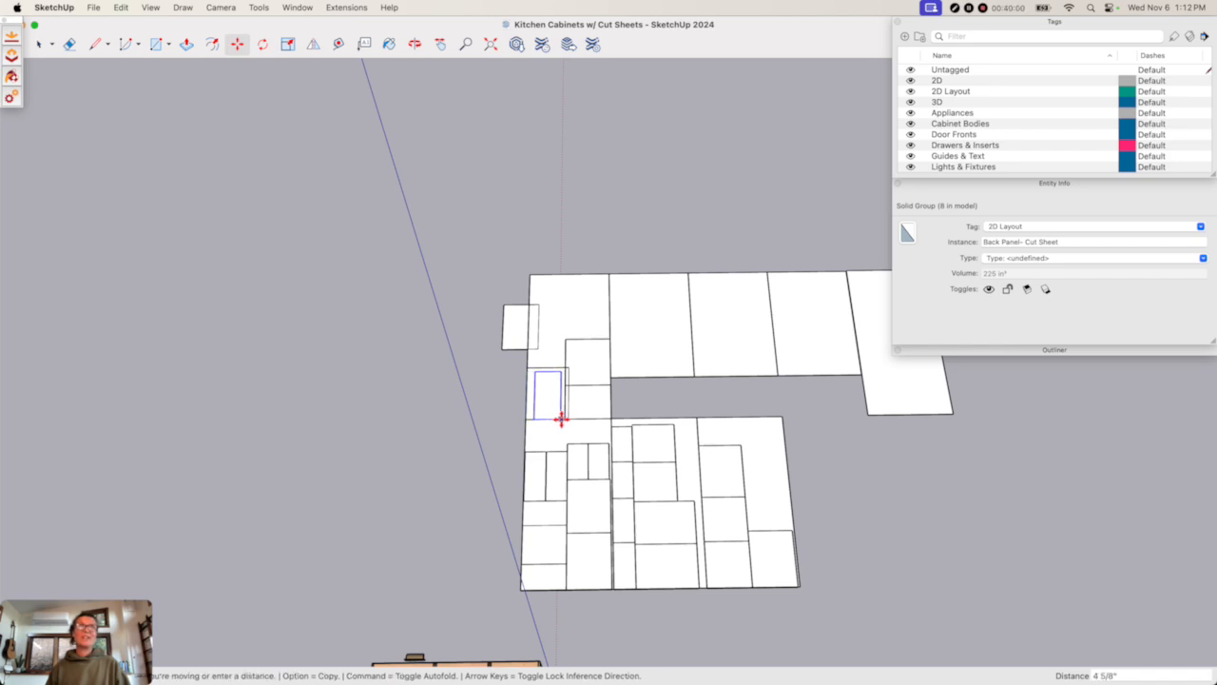
pyautogui.click(564, 418)
pyautogui.press('space')
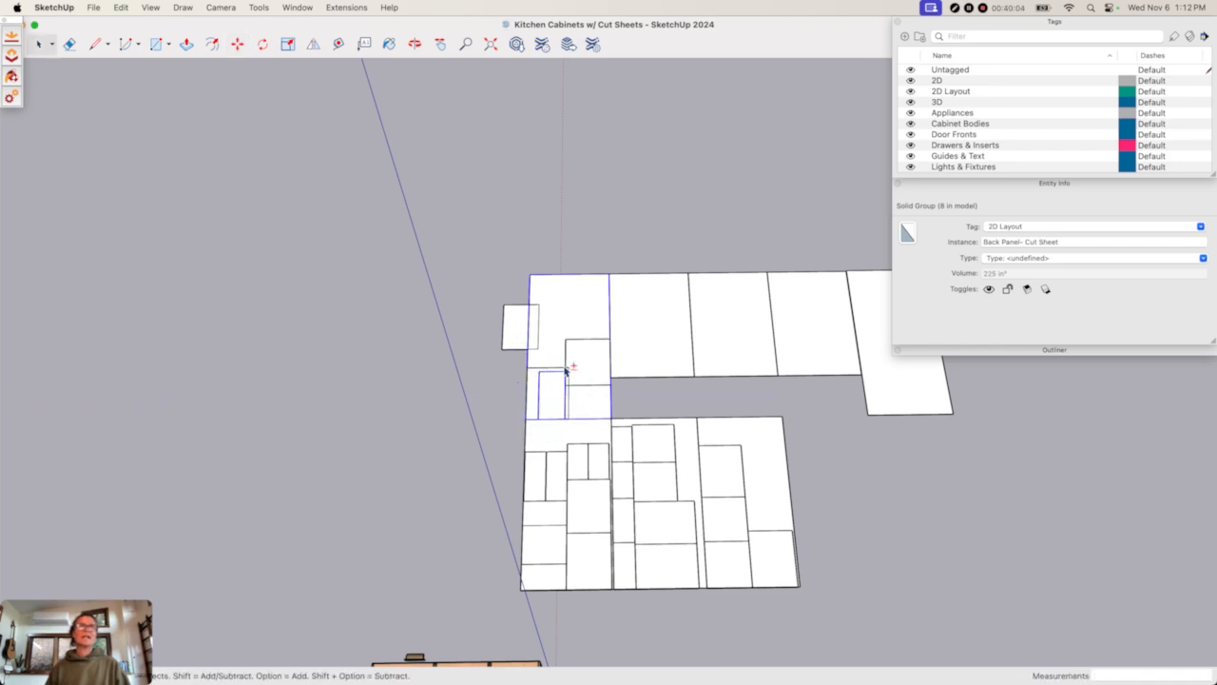
# - Move the narrow back panel and the larger panel overlapping it together to the first sheet's upper outer corner
pyautogui.keyDown('shift'); pyautogui.click(536, 374); pyautogui.keyUp('shift')
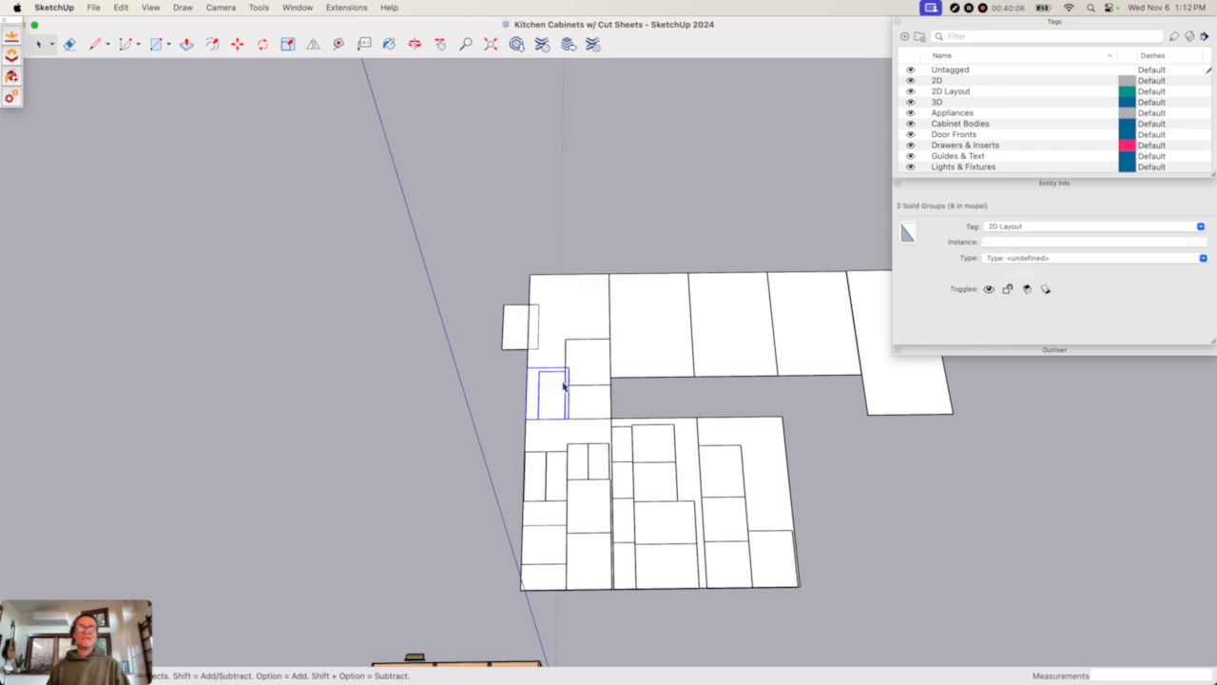
pyautogui.press('m')
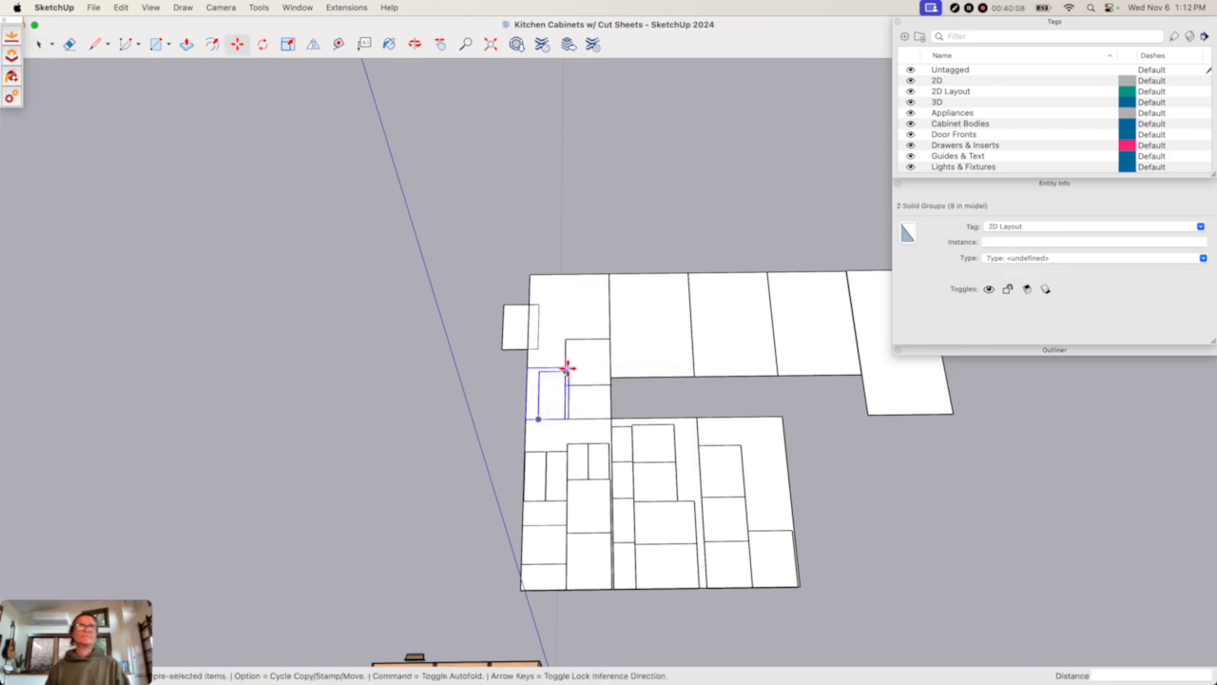
pyautogui.click(567, 368)
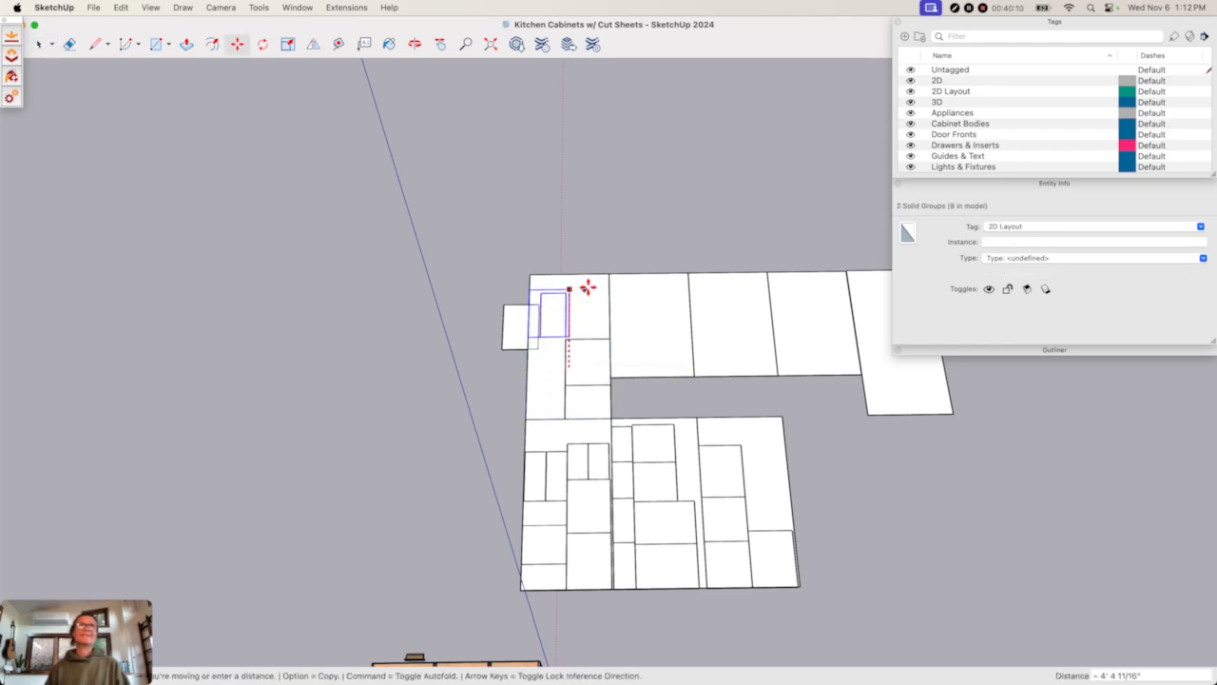
# - Move the overhanging back panel to the first sheet's lower edge, against the stacked pair
pyautogui.click(517, 332)
pyautogui.press('m')
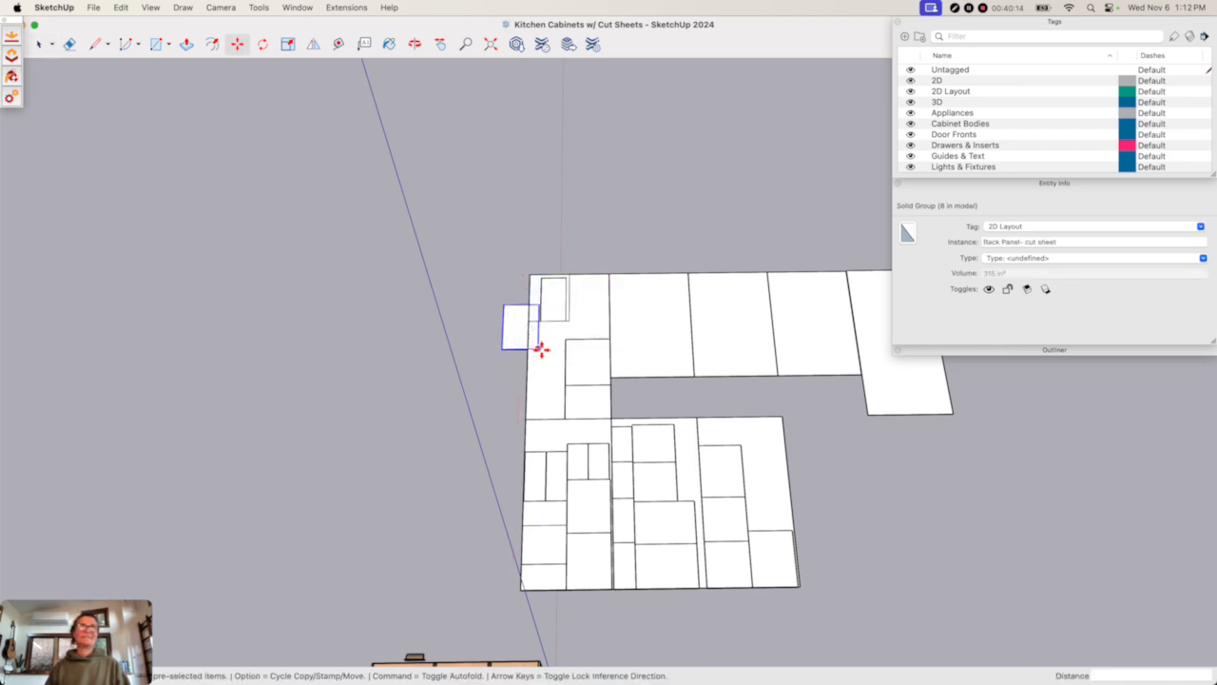
pyautogui.click(539, 347)
pyautogui.click(563, 415)
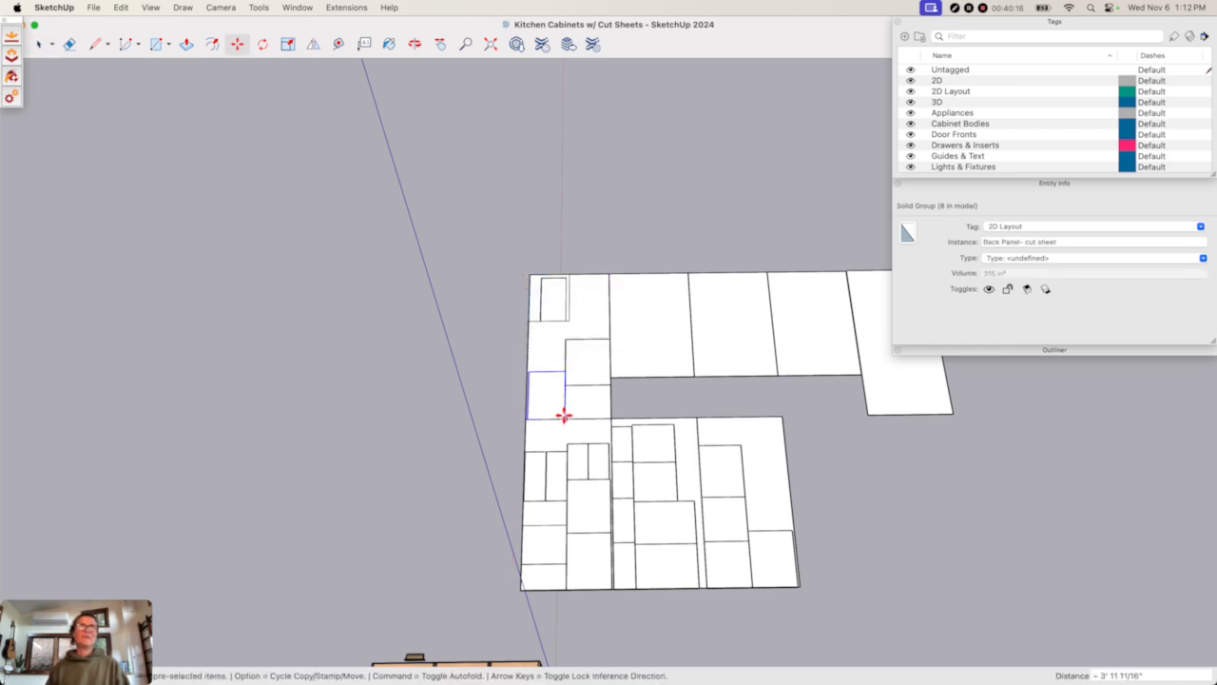
pyautogui.press('space')
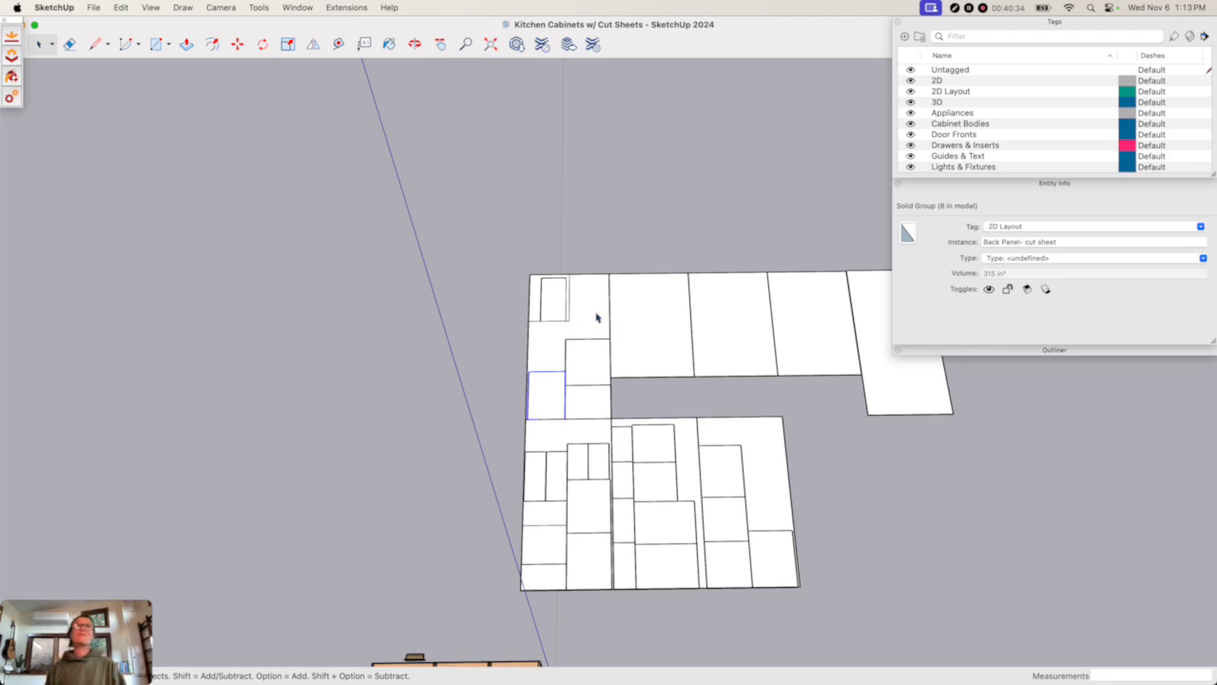
# - Rotate the back panel beside the stacked pair on the first sheet by 90°
pyautogui.scroll(2, 544, 374)
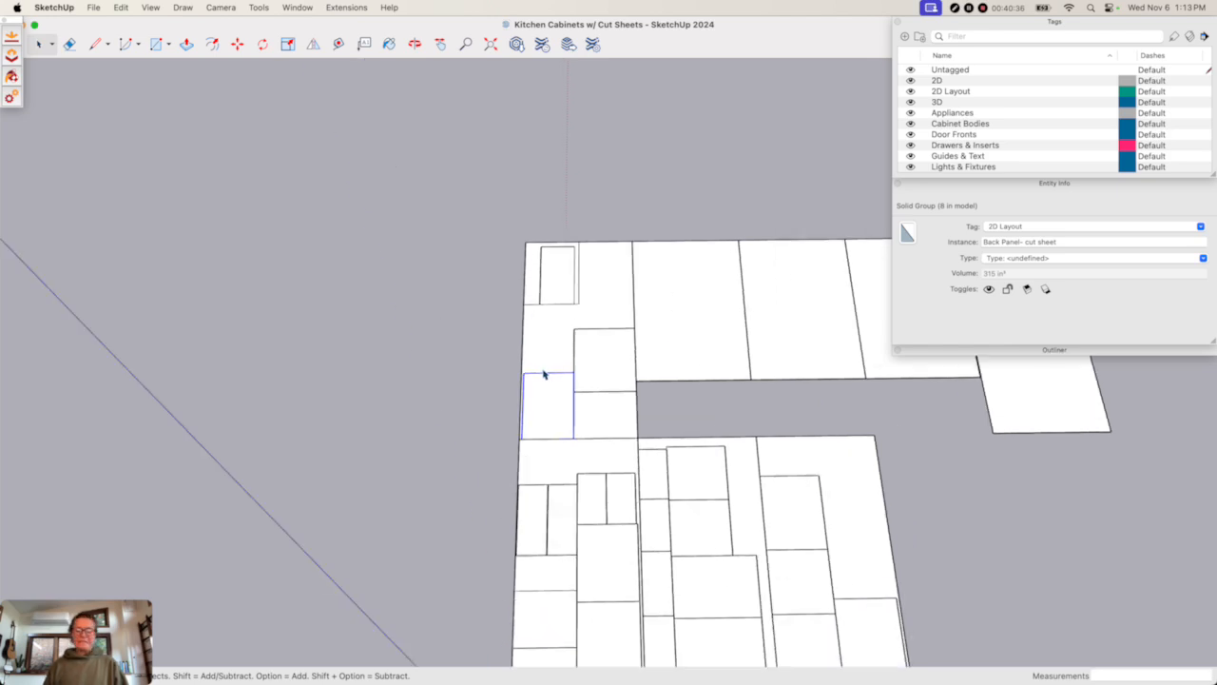
pyautogui.press('q')
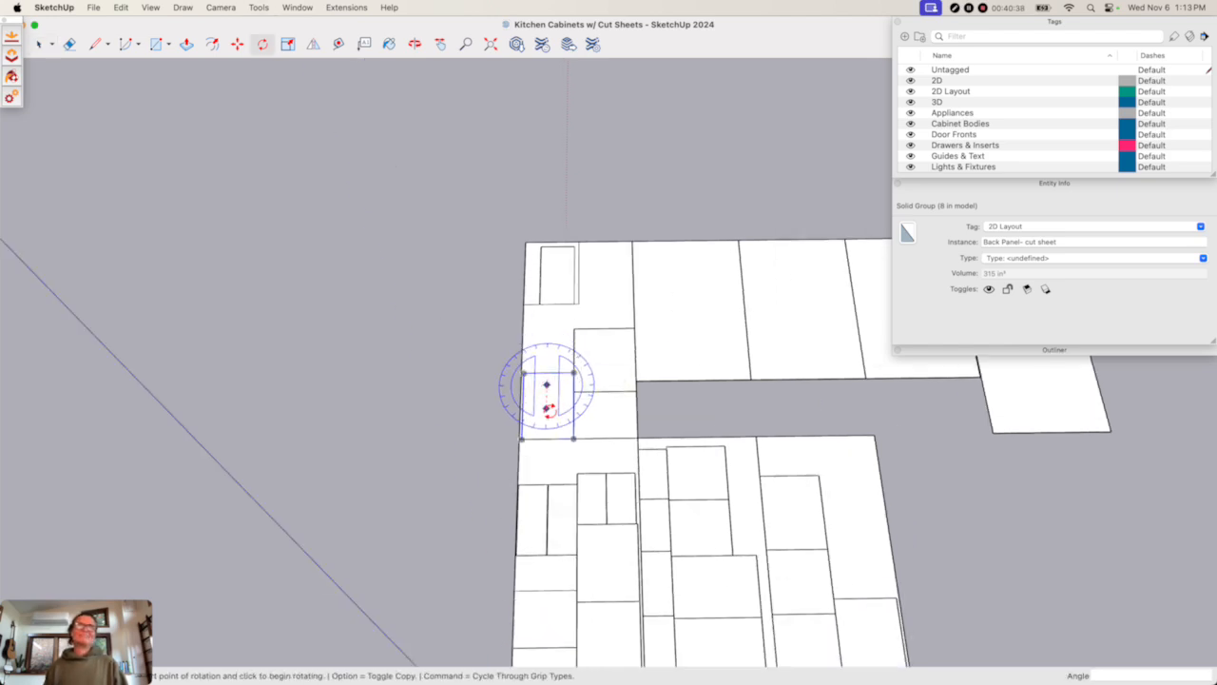
pyautogui.click(547, 384)
pyautogui.click(544, 403)
pyautogui.write('90')
pyautogui.press('Return')
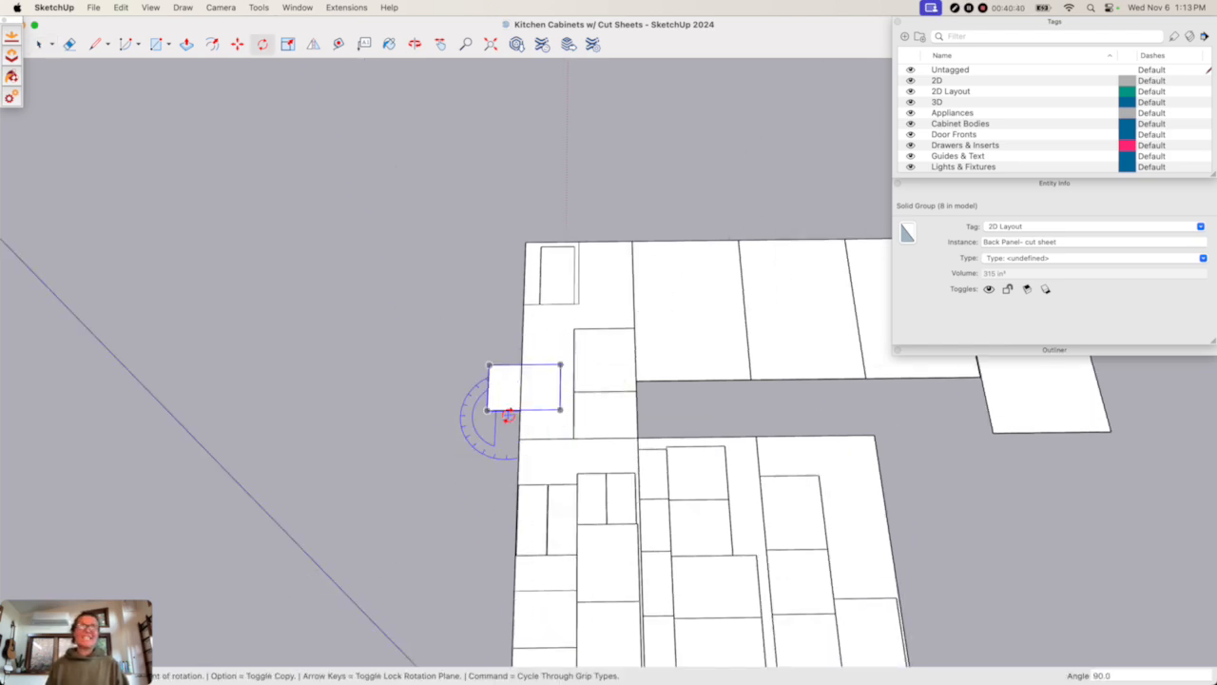
# - Try to place the rotated back panel directly above the stacked pair on the first sheet, and undo both its move and rotation
pyautogui.press('m')
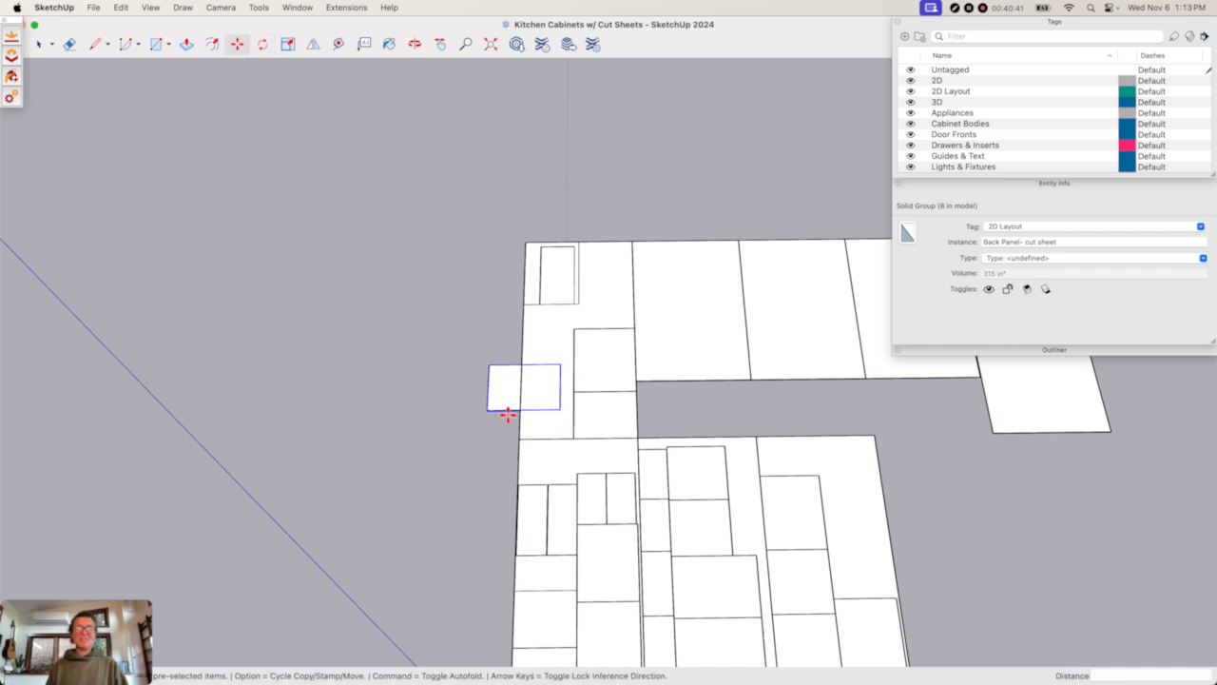
pyautogui.click(559, 410)
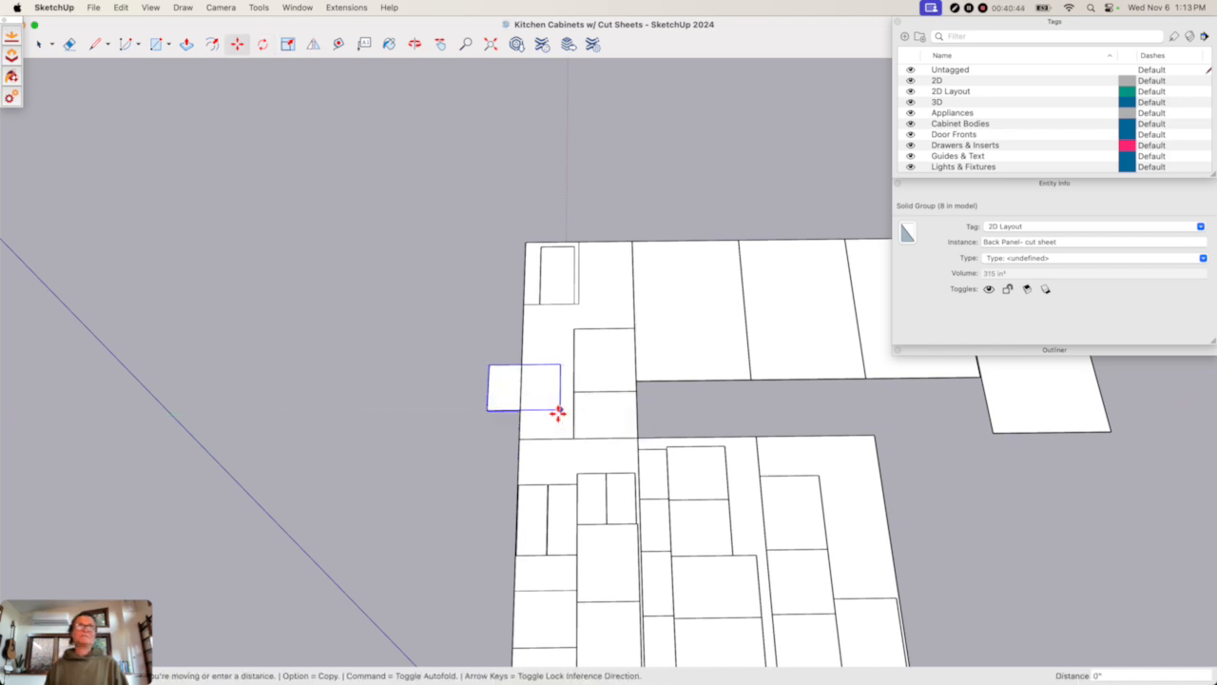
pyautogui.click(635, 326)
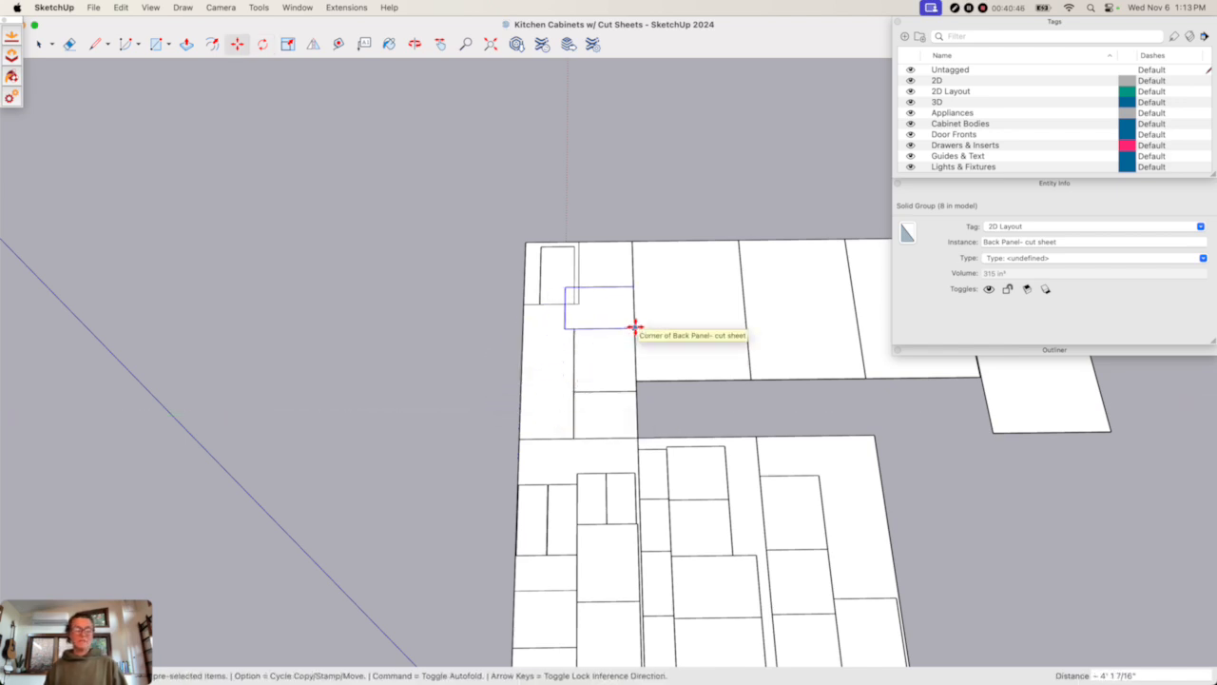
pyautogui.press('super+z')
pyautogui.press('super+z')
pyautogui.press('space')
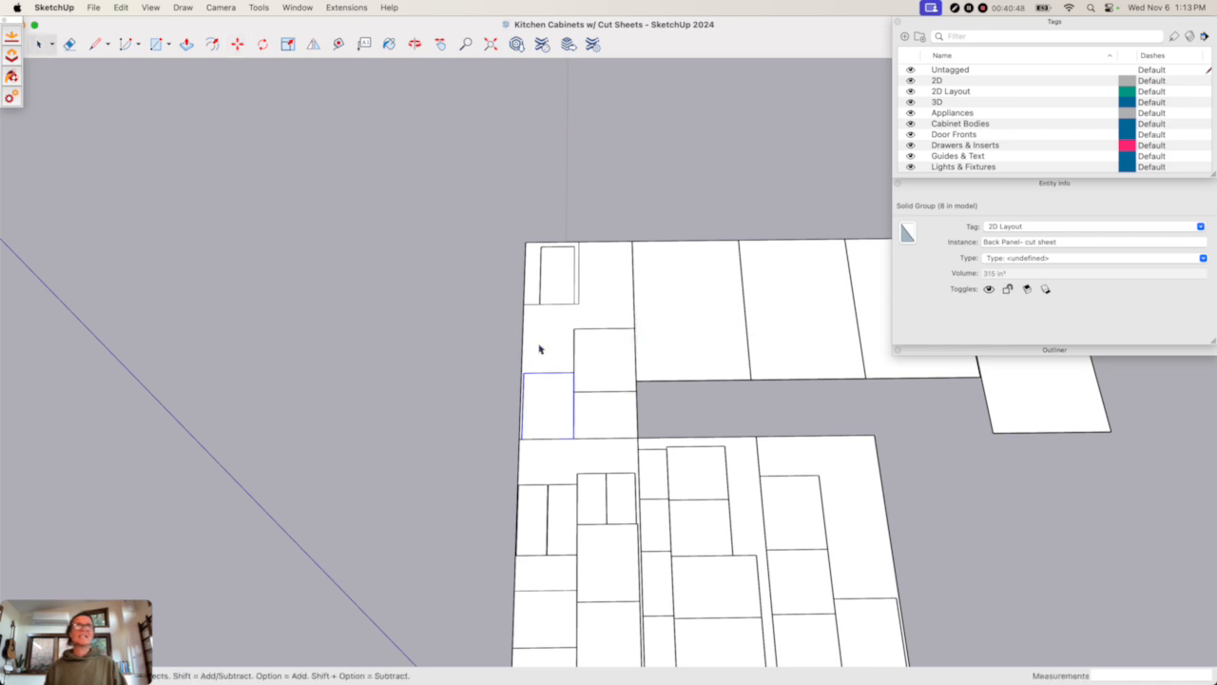
# - Move the narrow back panel out of the larger corner panel to sit directly above the panel beside the stacked pair
pyautogui.click(537, 283)
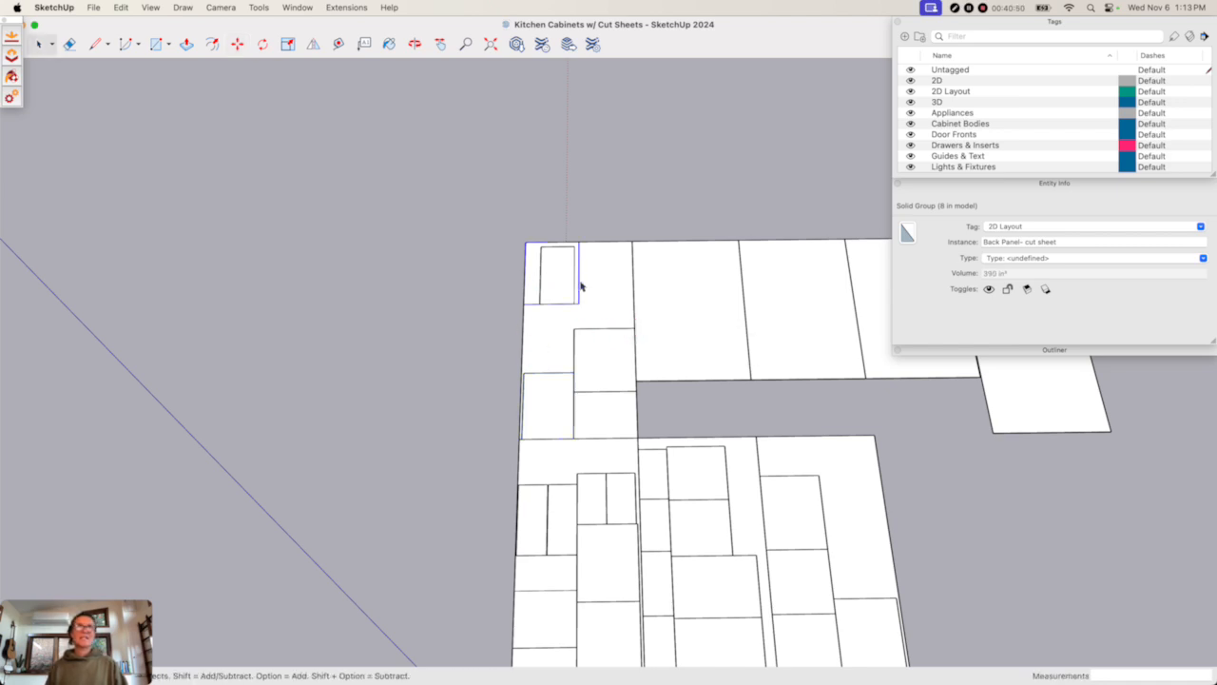
pyautogui.click(561, 283)
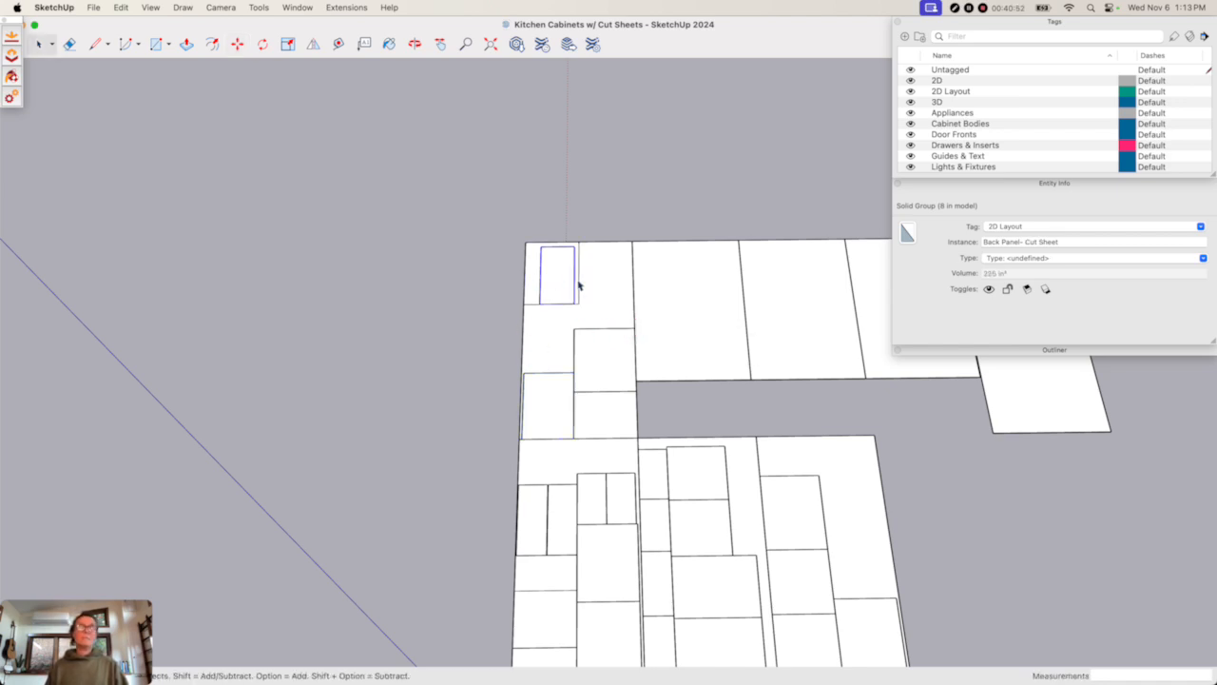
pyautogui.press('m')
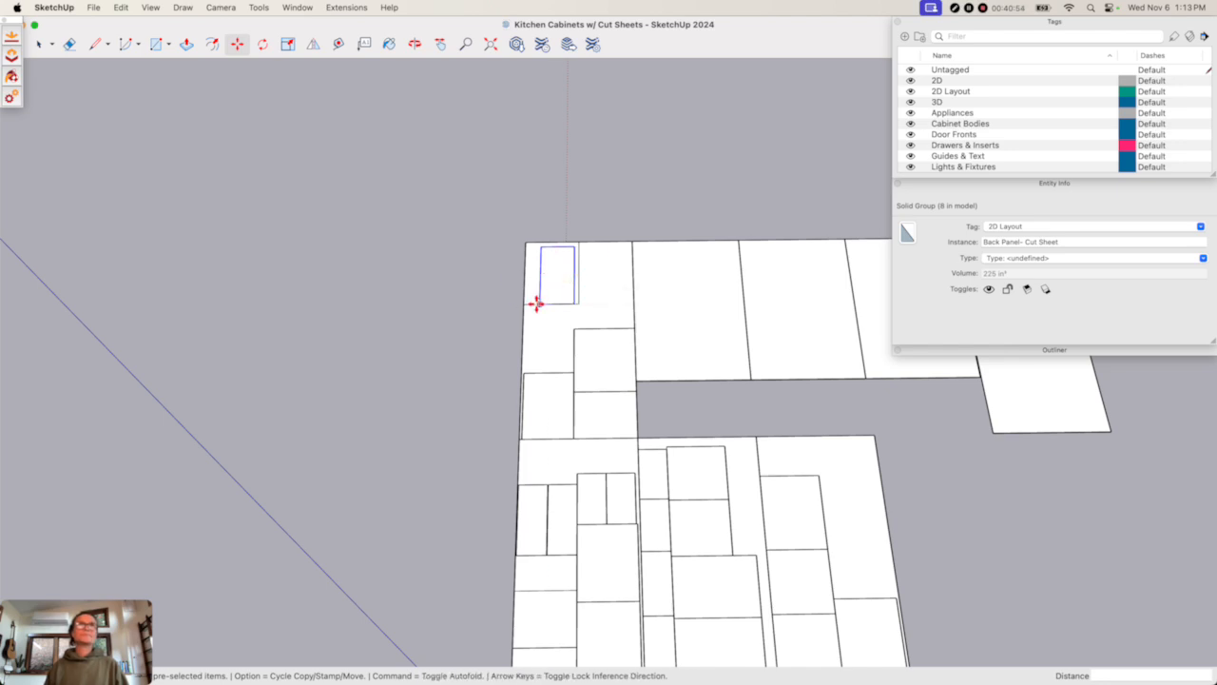
pyautogui.moveTo(536, 304); pyautogui.dragTo(524, 372)
pyautogui.press('space')
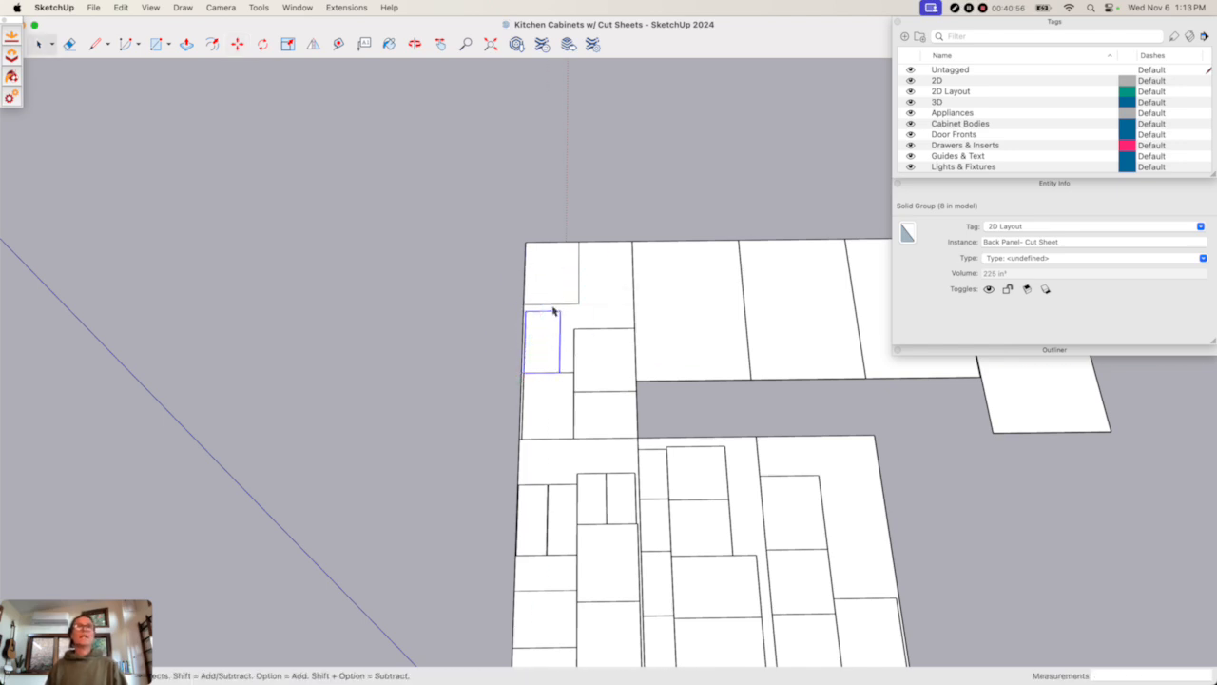
# - Rotate the large back panel in the first sheet's upper outer corner by 90°
pyautogui.click(567, 276)
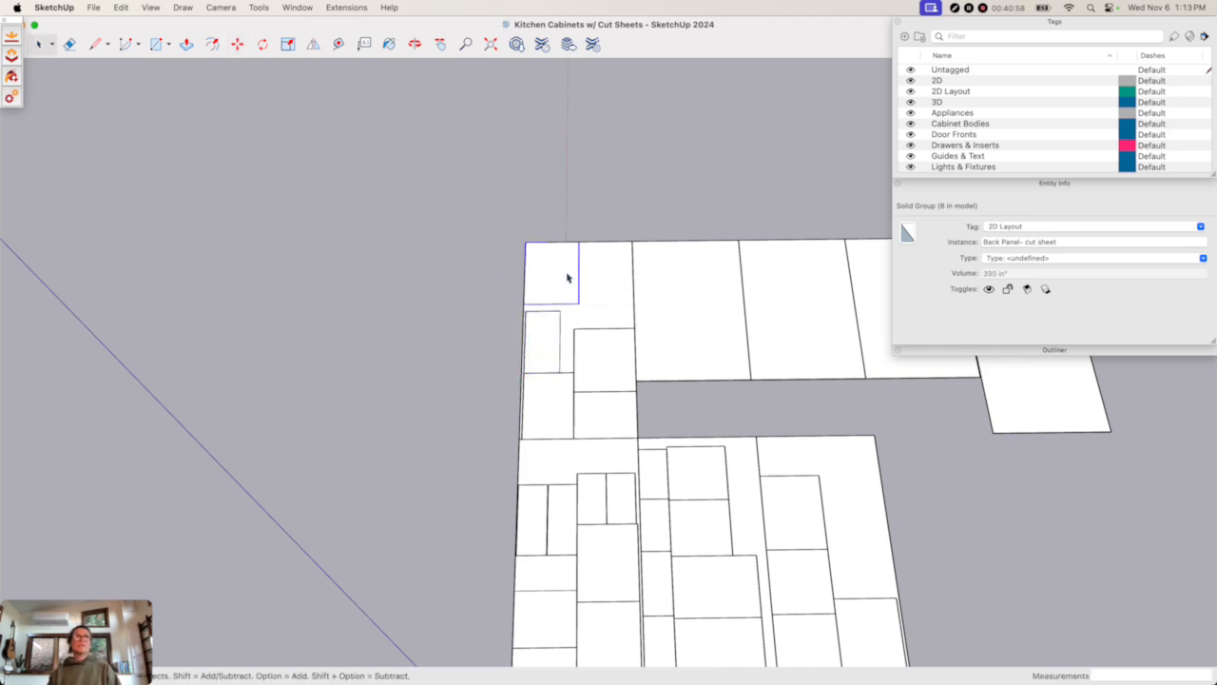
pyautogui.press('q')
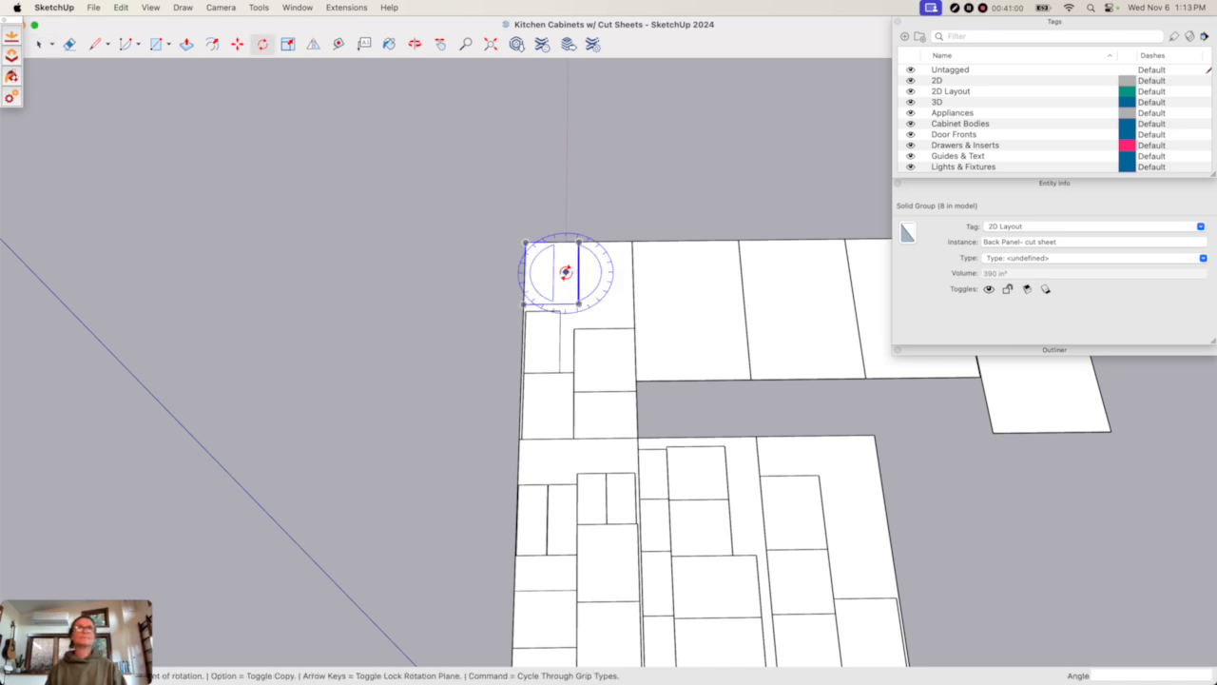
pyautogui.click(566, 272)
pyautogui.click(565, 291)
pyautogui.write('90')
pyautogui.press('Return')
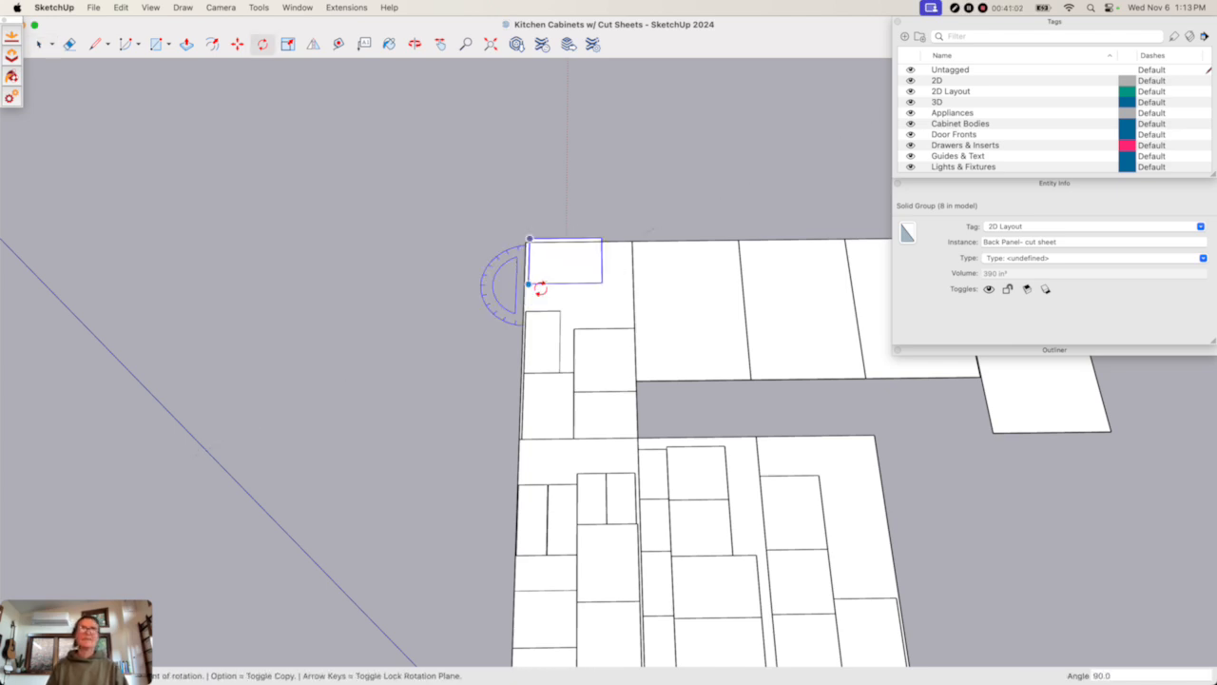
# - Move the rotated back panel into the first sheet's upper inner corner, flush with the sheet's edges
pyautogui.press('m')
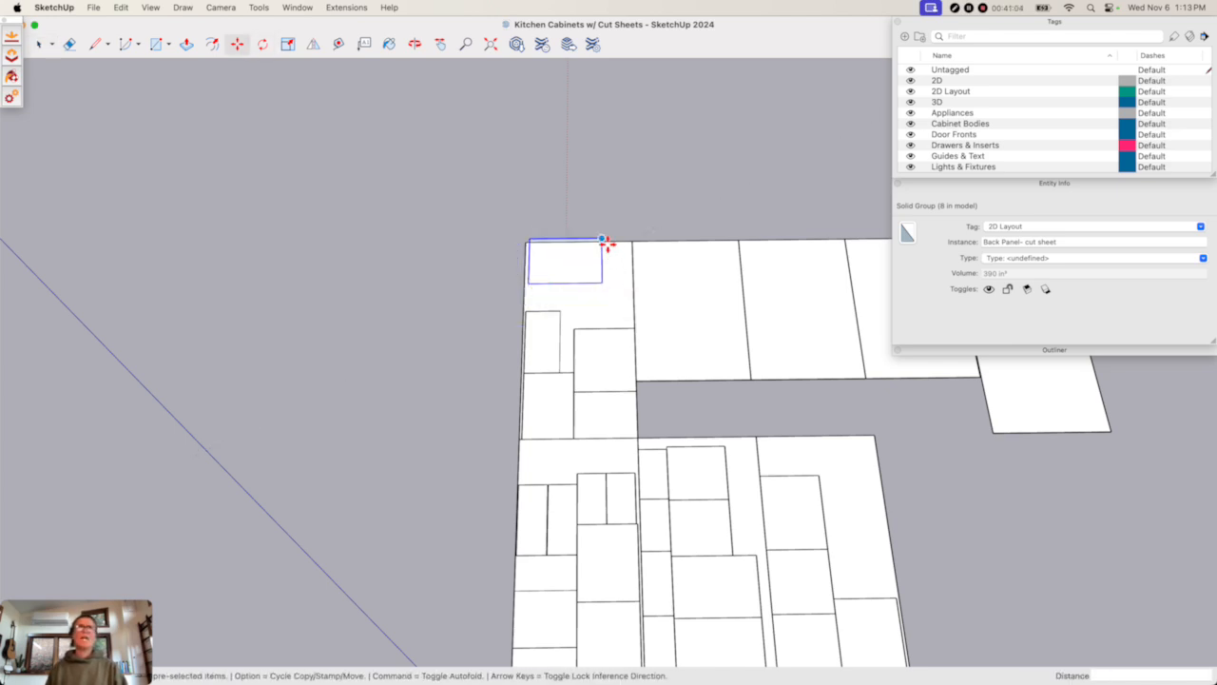
pyautogui.click(598, 235)
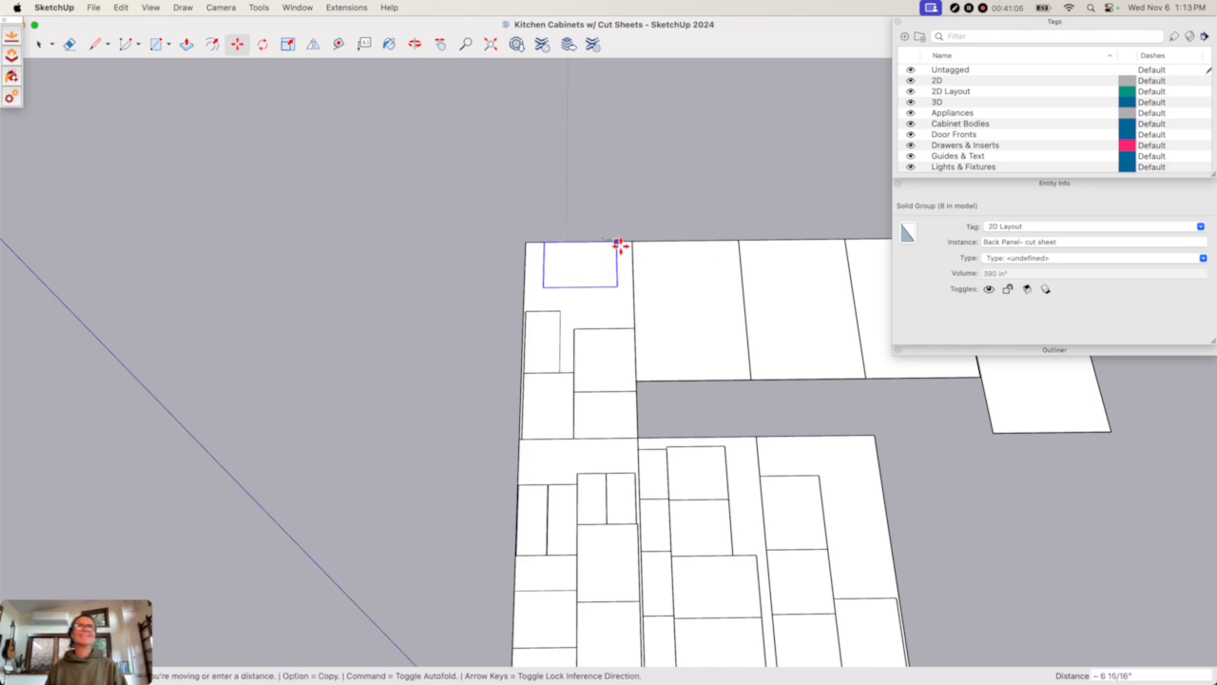
pyautogui.scroll(2, 630, 243)
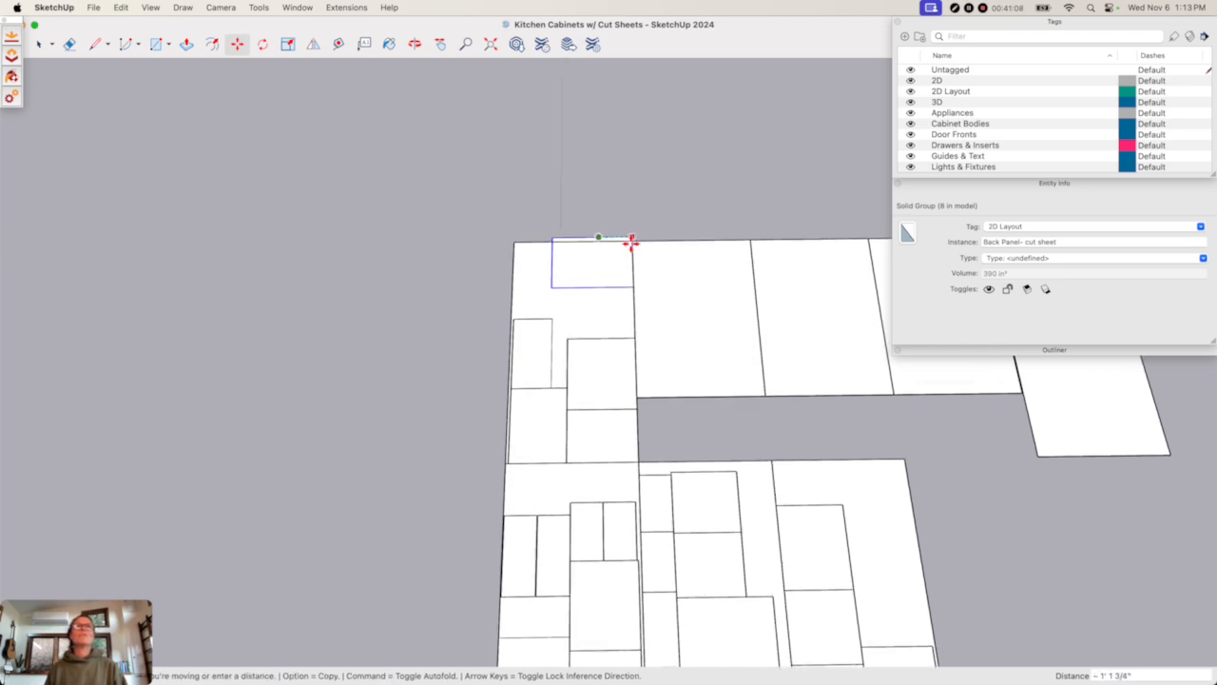
pyautogui.click(633, 238)
pyautogui.click(634, 236)
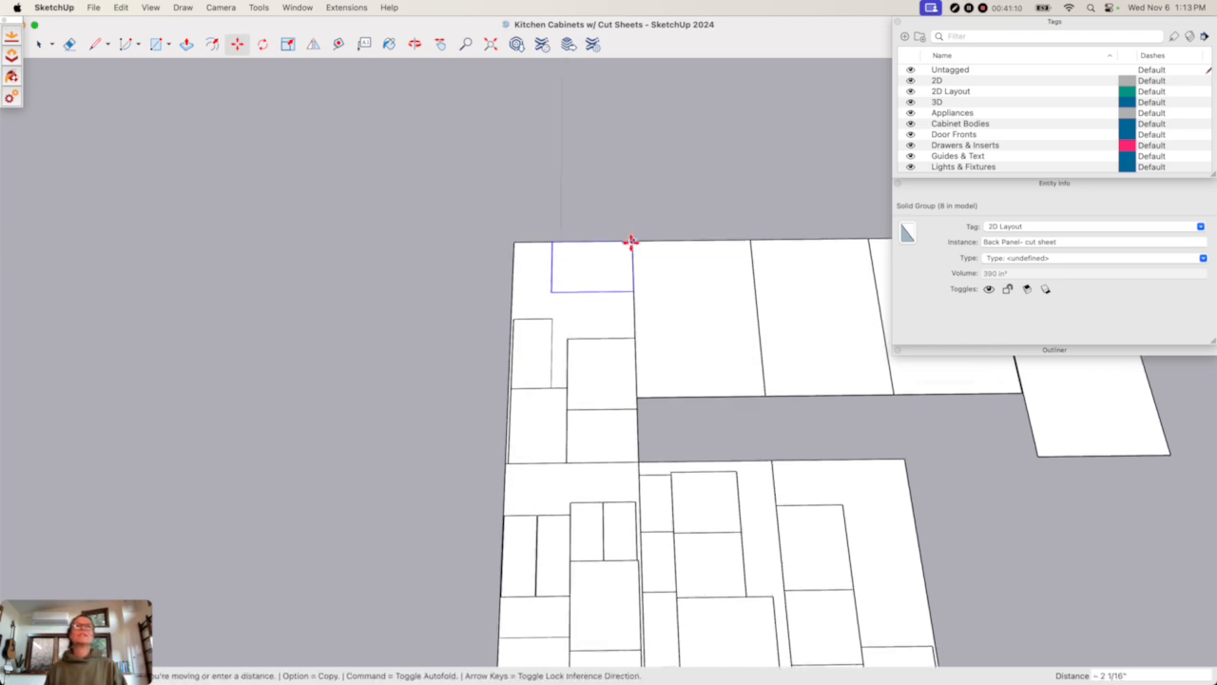
pyautogui.click(633, 242)
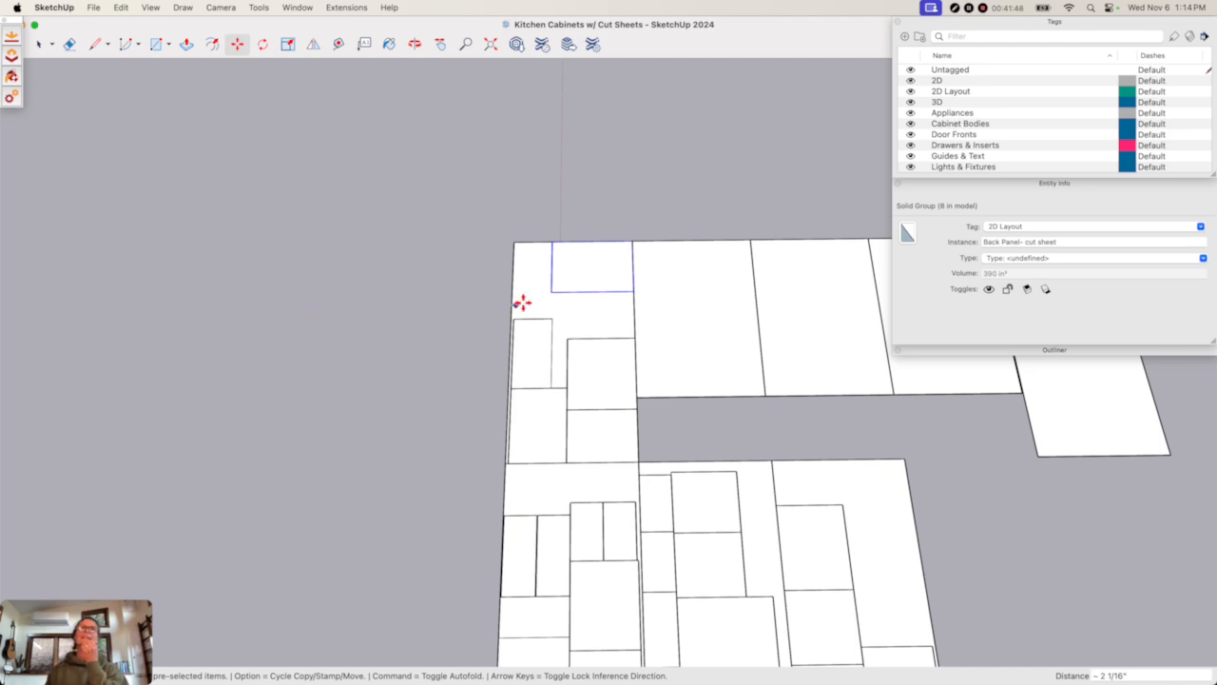
# - Delete the four empty 1/2" plywood sheets beside the first sheet
pyautogui.scroll(-5, 545, 299)
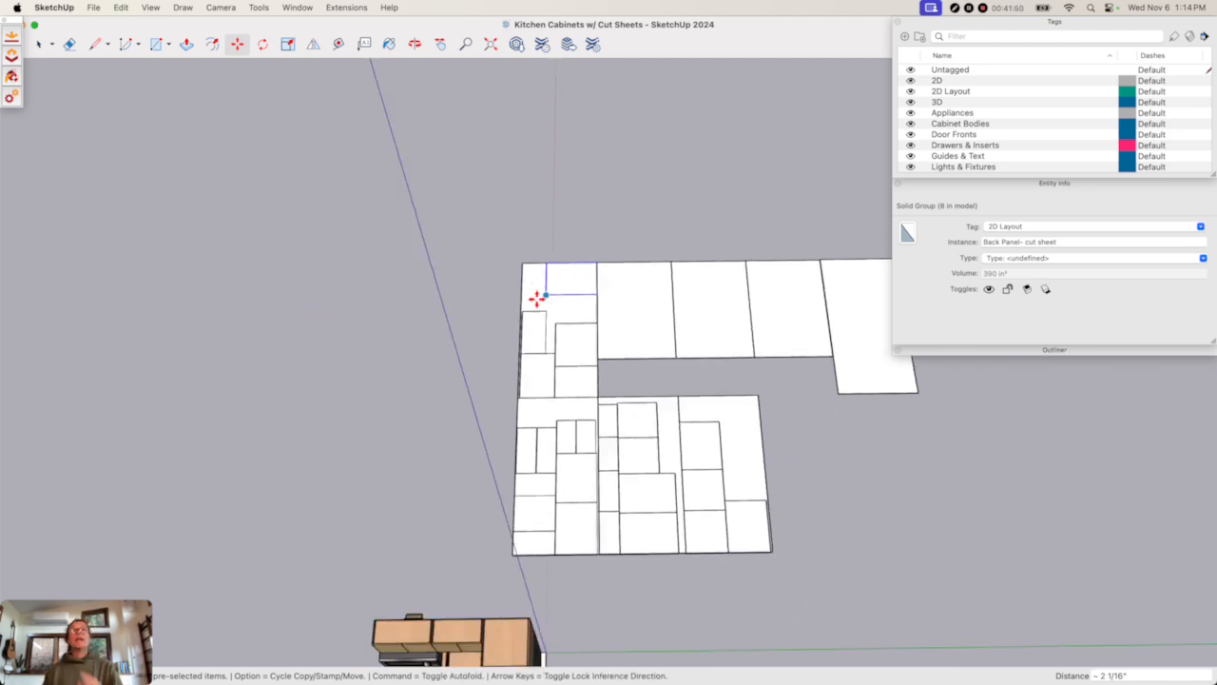
pyautogui.press('space')
pyautogui.click(606, 316)
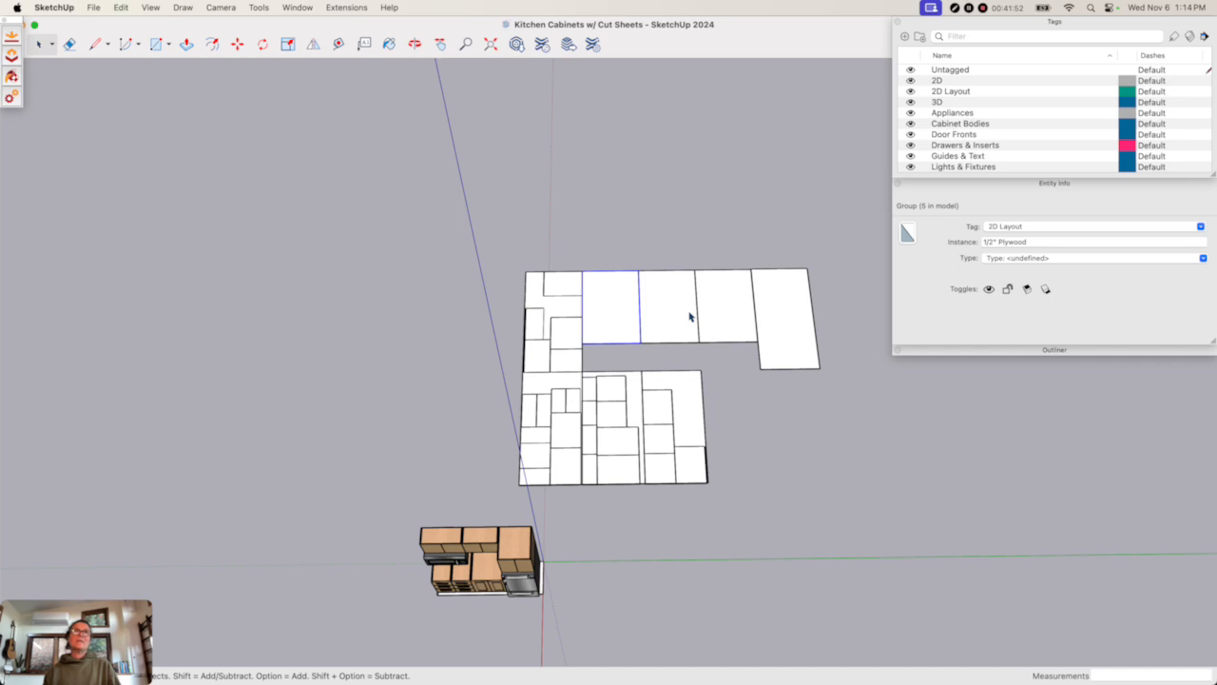
pyautogui.keyDown('shift'); pyautogui.click(690, 316); pyautogui.keyUp('shift')
pyautogui.keyDown('shift'); pyautogui.click(753, 316); pyautogui.keyUp('shift')
pyautogui.keyDown('shift'); pyautogui.click(809, 316); pyautogui.keyUp('shift')
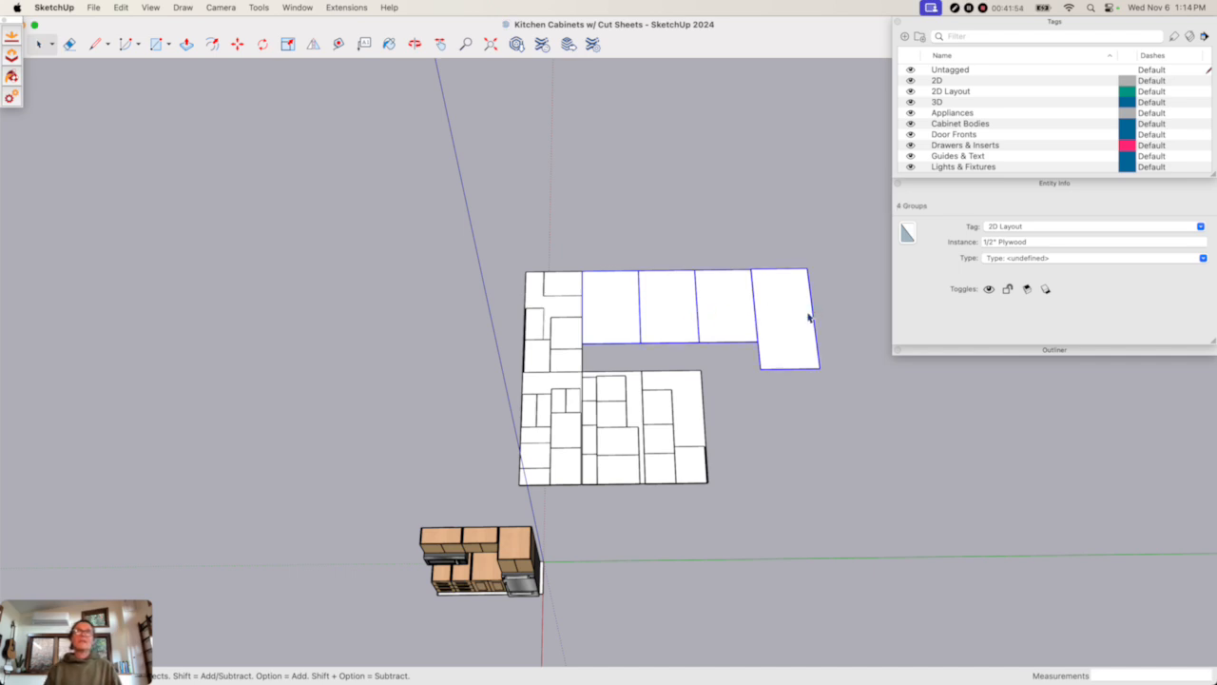
pyautogui.press('Delete')
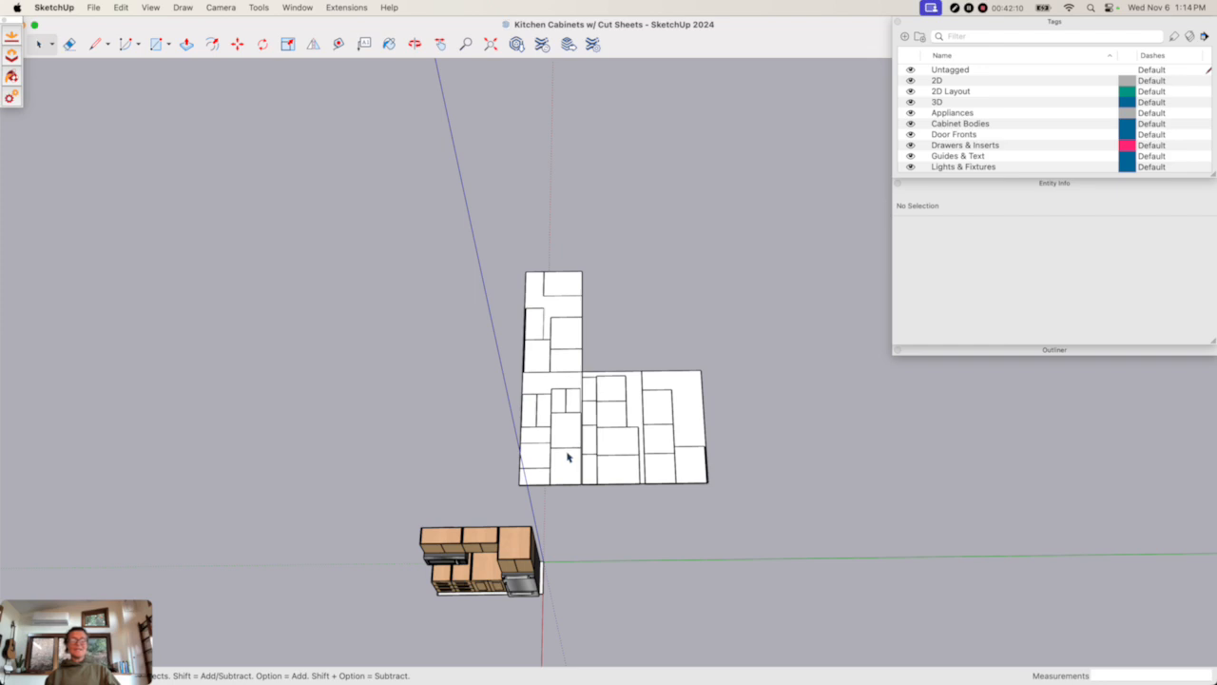
# - Inspect the 3D kitchen up close, opening the middle base cabinet's top drawer and its inner drawer and closing them again
pyautogui.moveTo(622, 557); pyautogui.dragTo(538, 229, button='middle')
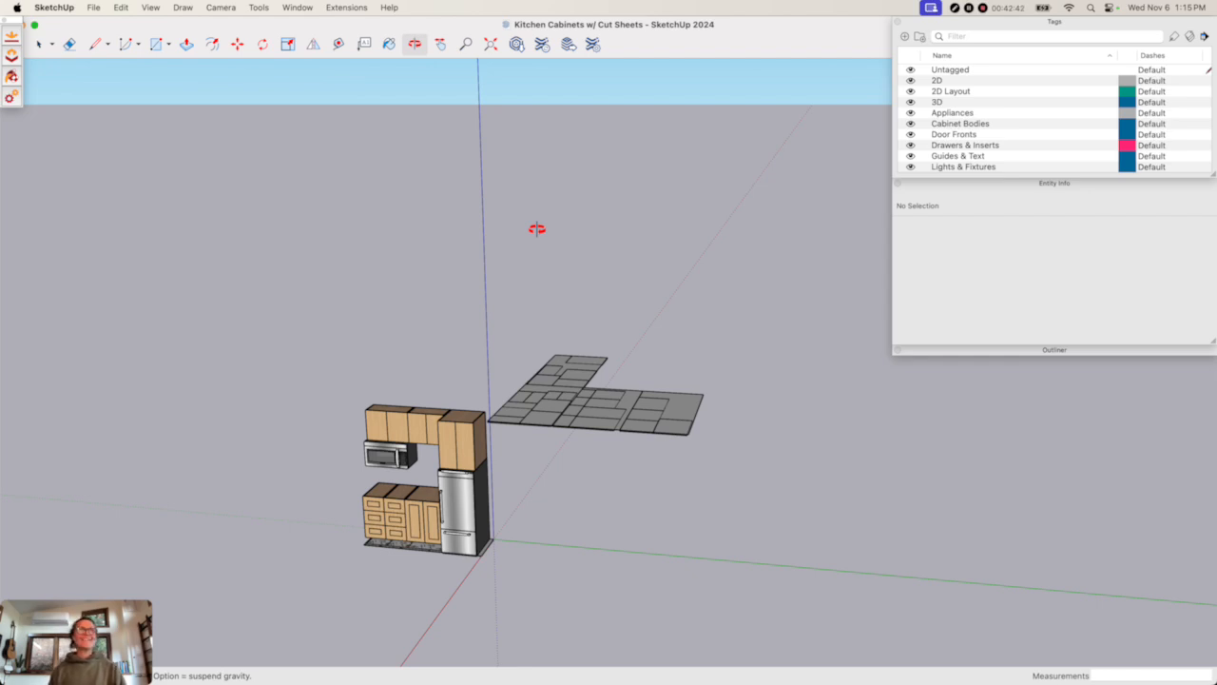
pyautogui.press('space')
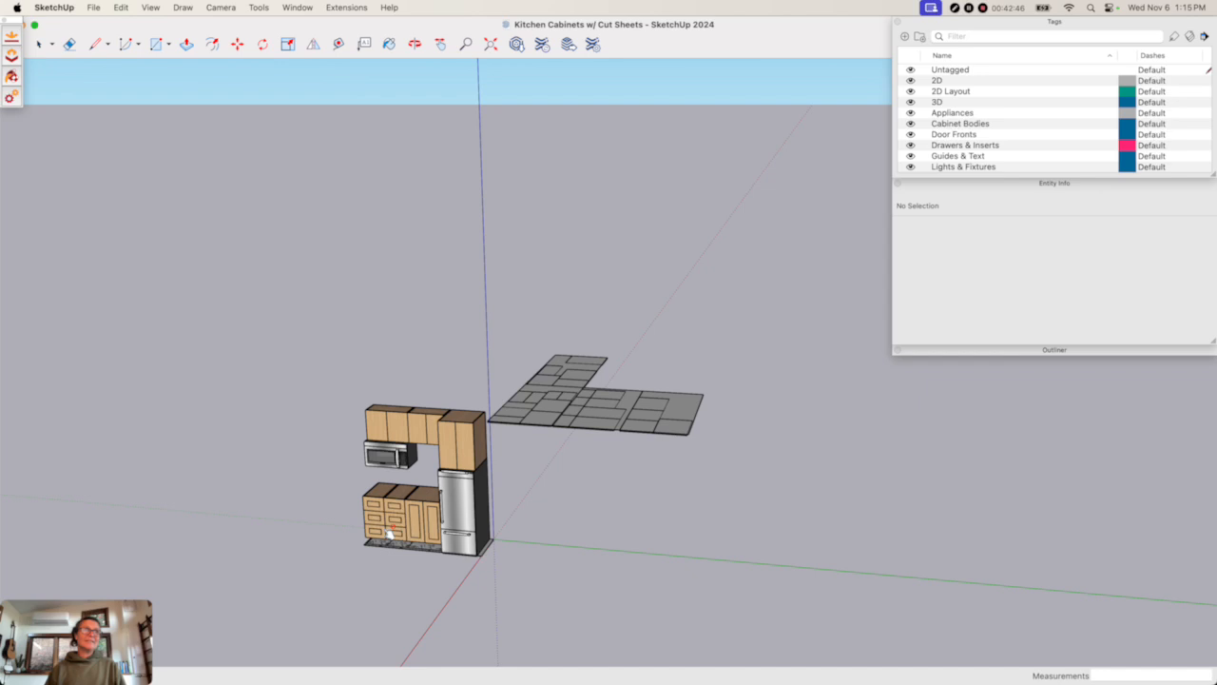
pyautogui.scroll(10, 388, 532)
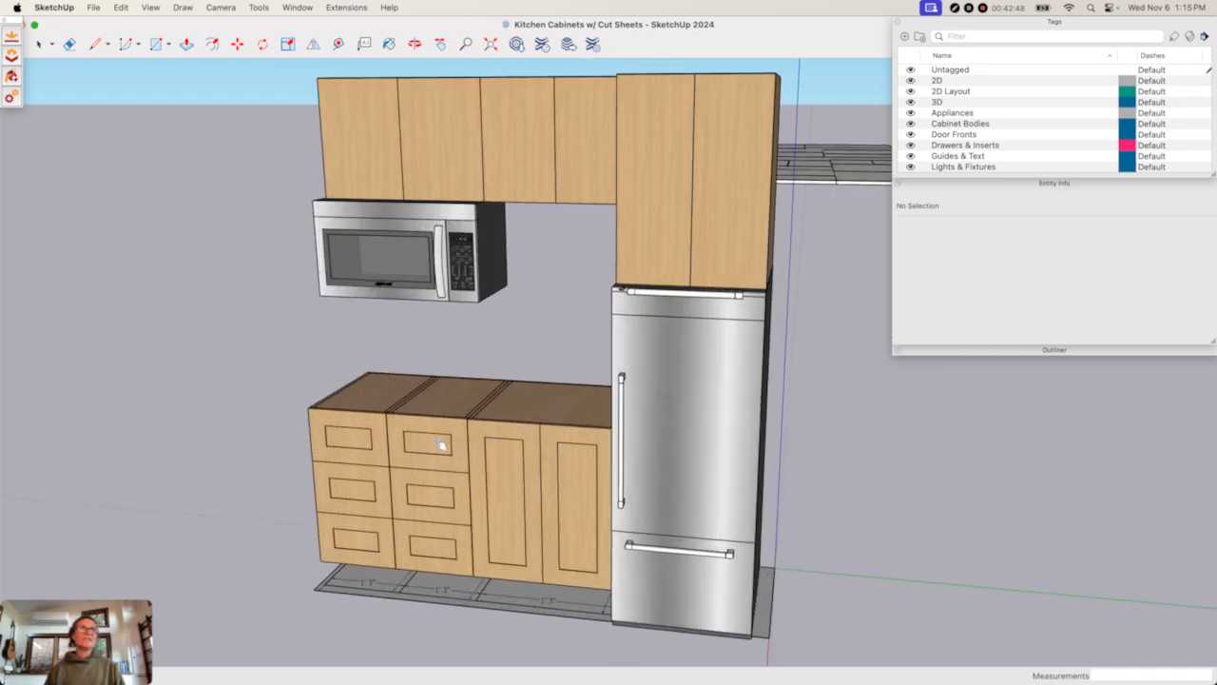
pyautogui.click(441, 444)
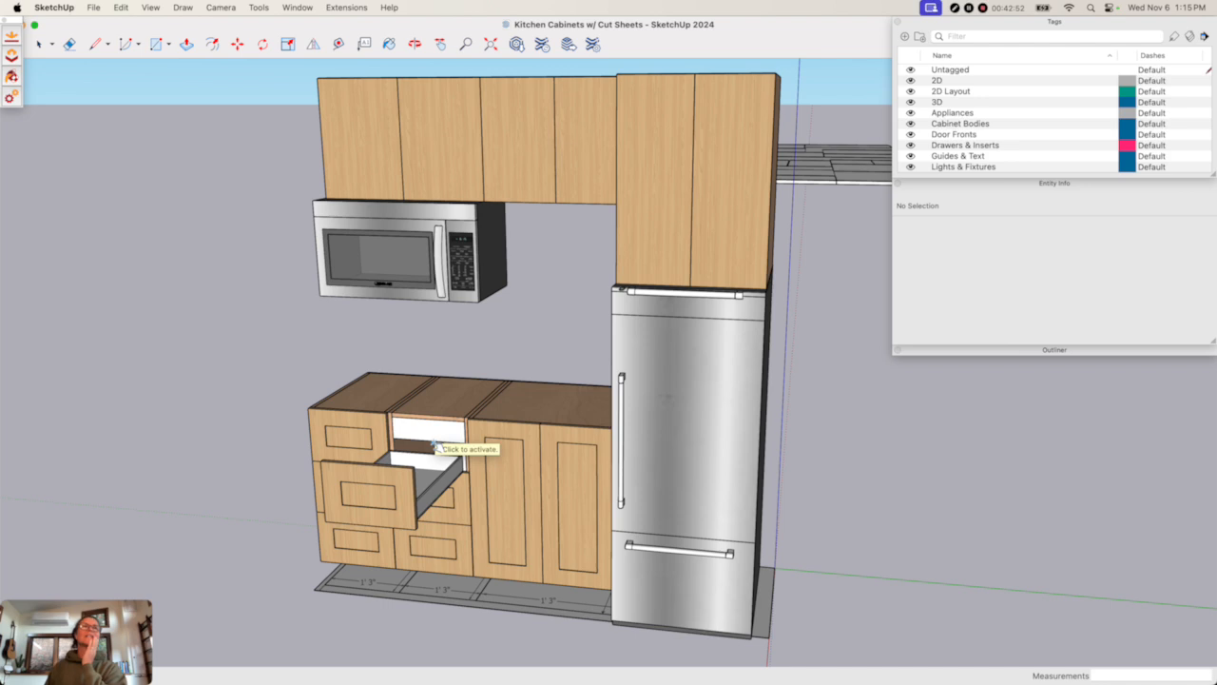
pyautogui.click(443, 447)
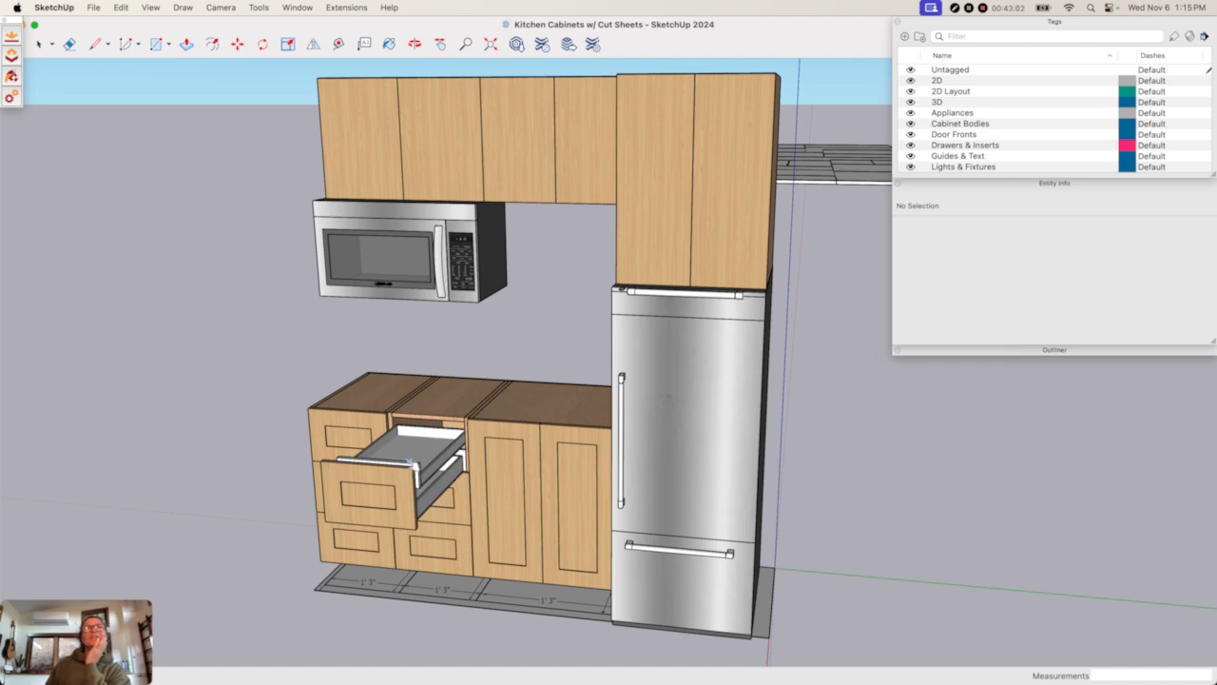
pyautogui.click(409, 460)
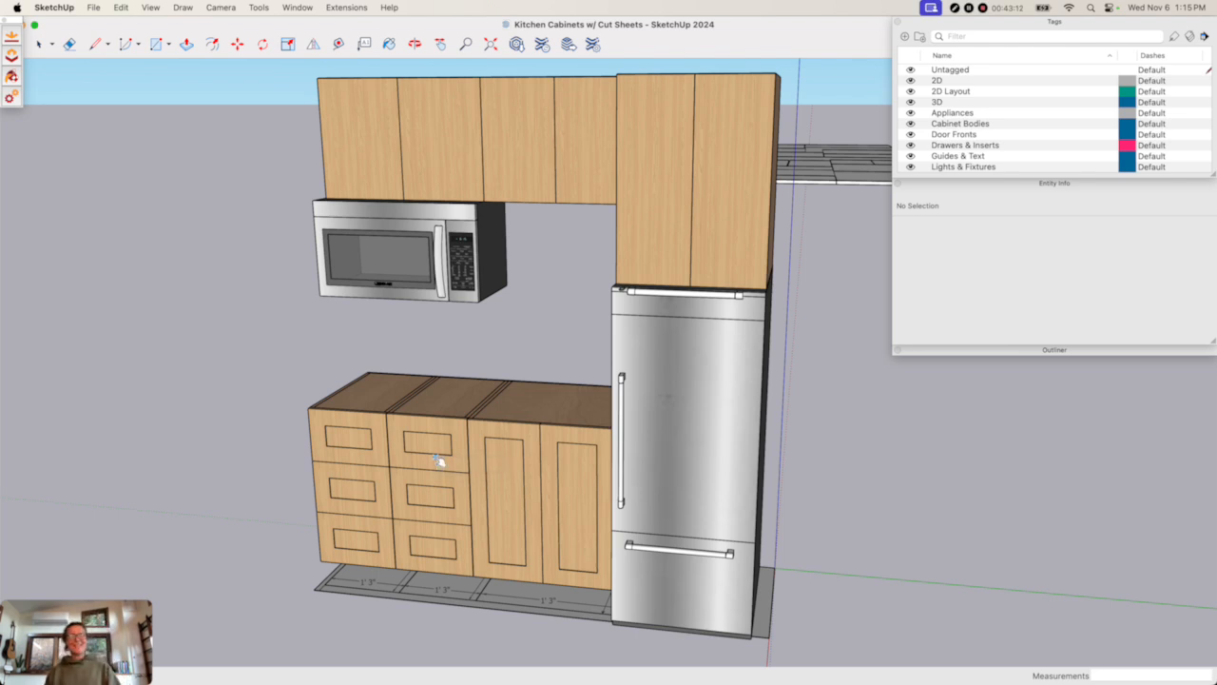
pyautogui.press('space')
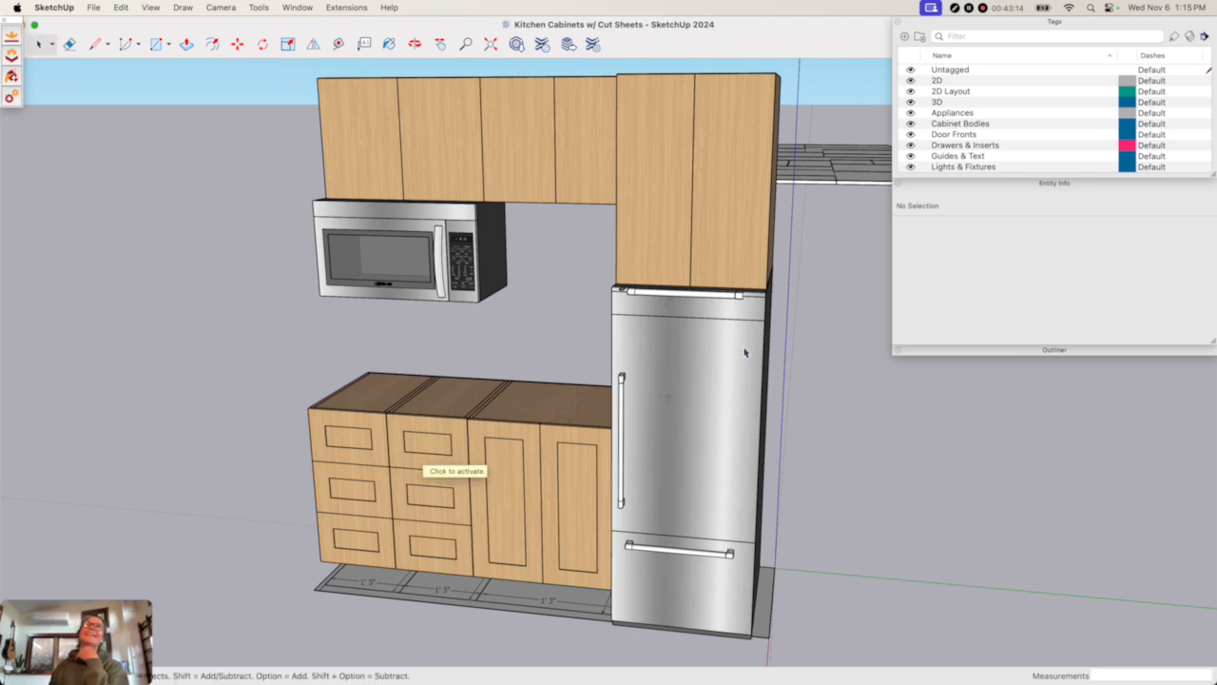